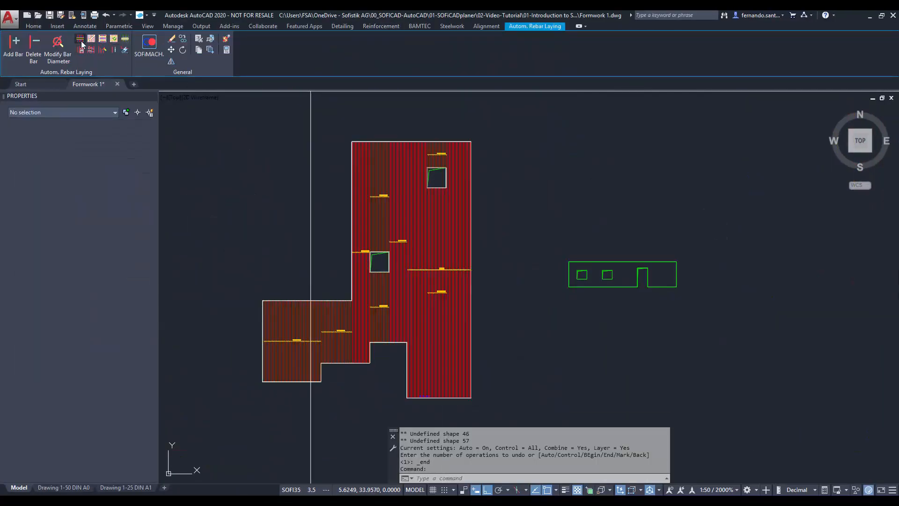
Convert the slab's automatically laid bars into rebar, reusing position 5 for the similar bar
scroll(319, 302, up, 5)
click(357, 358)
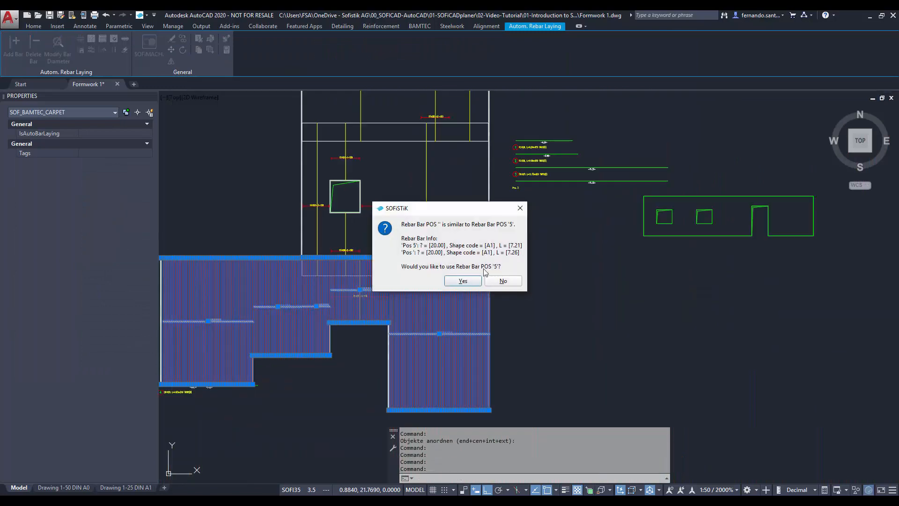
click(463, 281)
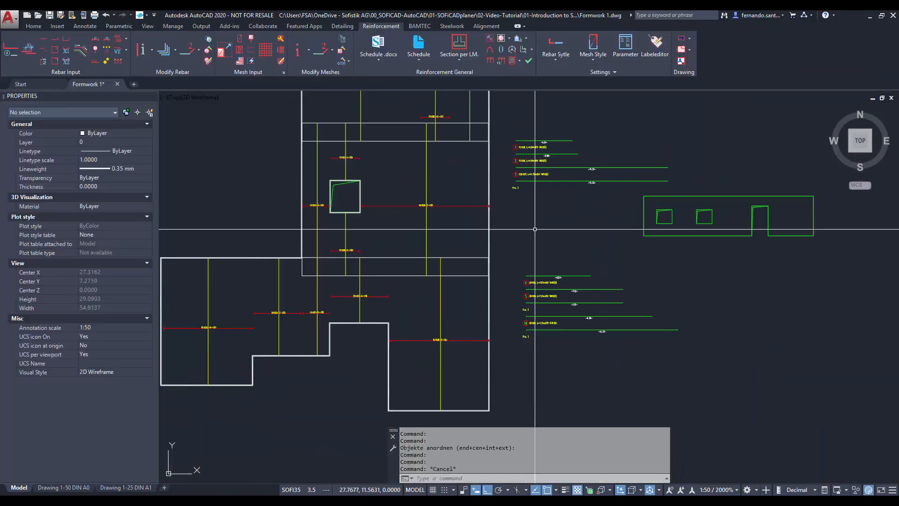
Lay automatic 12 mm bars at 20 cm spacing in the wall with openings, using steel quality BSt 500S(B)
scroll(422, 281, down, 3)
click(511, 317)
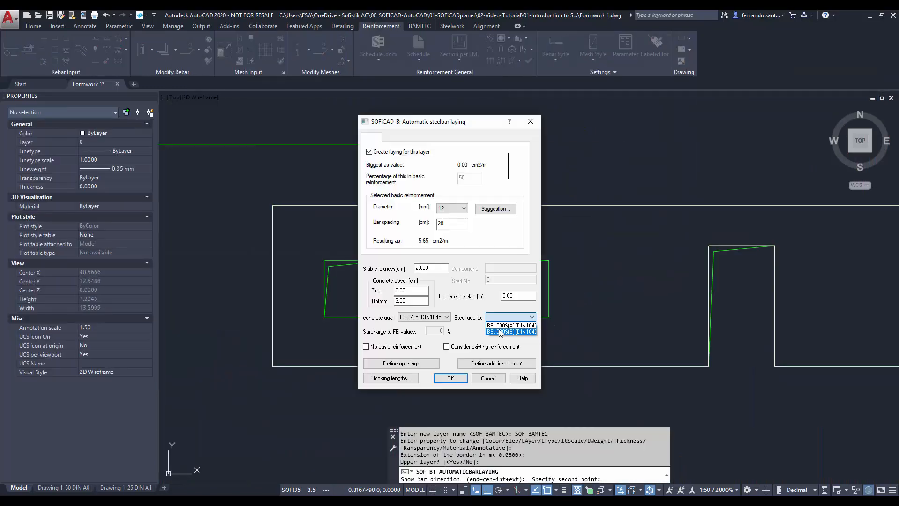
click(499, 331)
click(461, 377)
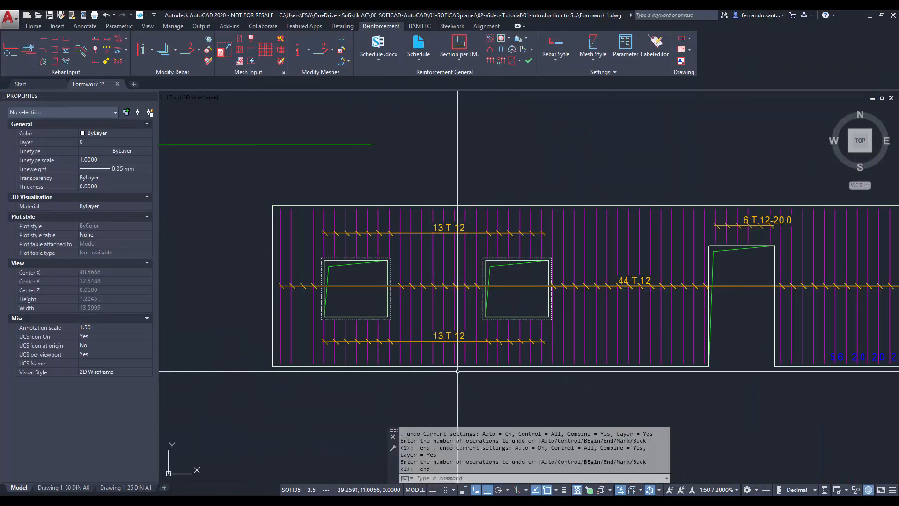
scroll(180, 346, down, 2)
click(586, 301)
click(562, 278)
click(124, 50)
click(714, 259)
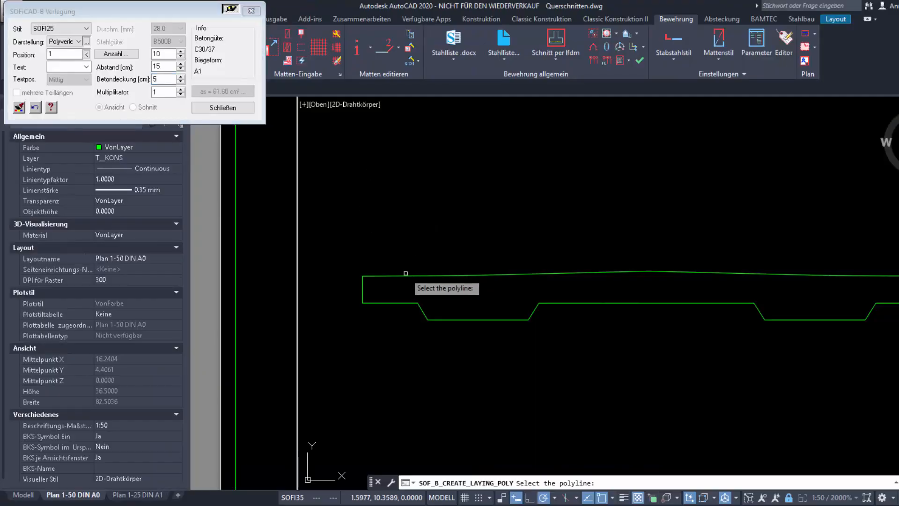
Lay position 1 along the bridge cross-section's polyline with 15 cm spacing and 5 cm concrete cover
click(406, 274)
click(404, 284)
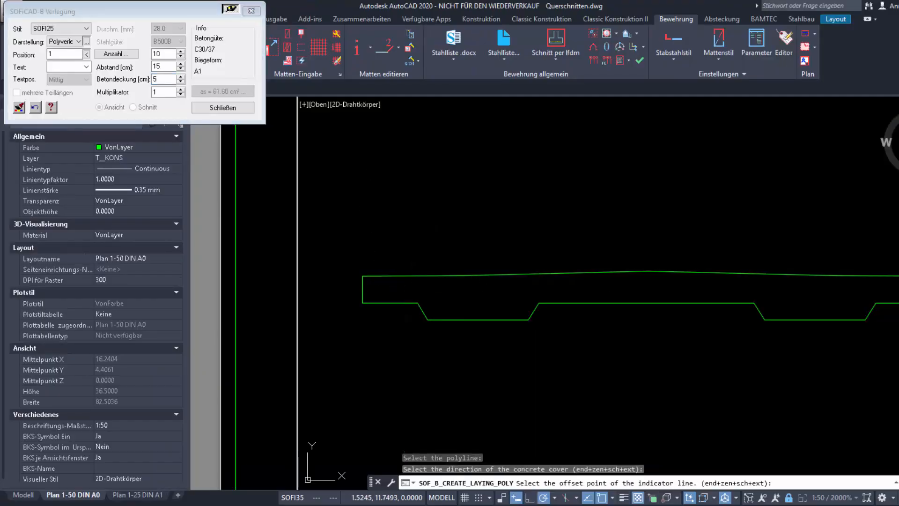
click(669, 253)
click(890, 248)
key(Return)
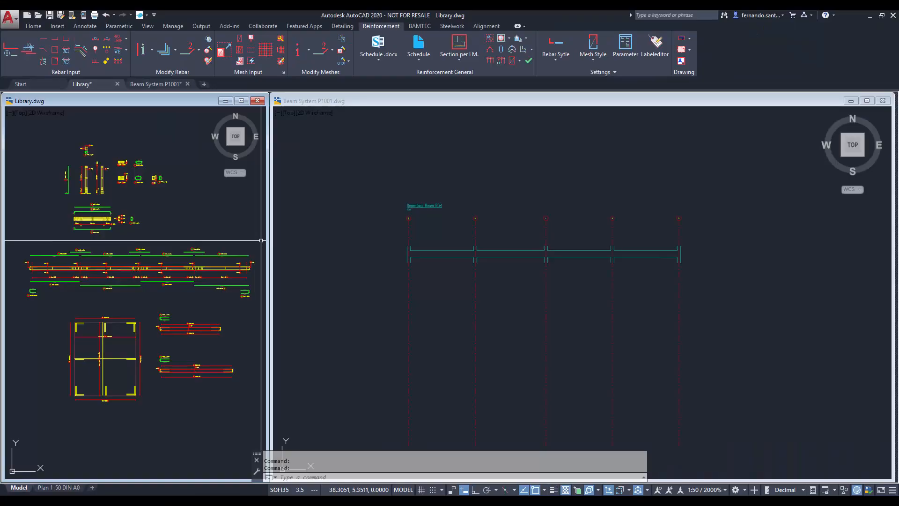
Copy the continuous beam's reinforcement from the library drawing, using its first support axis as base point
drag(21, 241, 260, 305)
right_click(35, 81)
mouse_move(117, 116)
click(187, 132)
scroll(27, 277, up, 10)
click(114, 232)
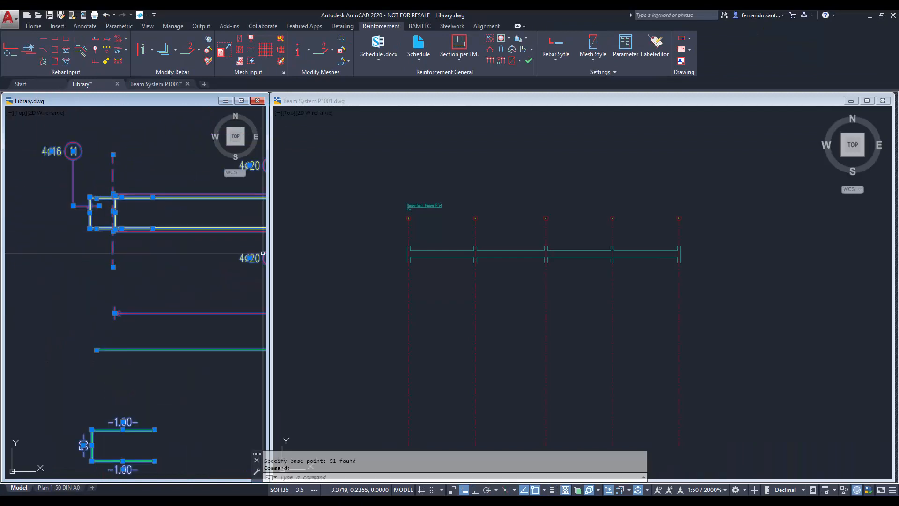
key(Escape)
Paste the copied beam reinforcement at the first support of the beam in Beam System P1001
click(441, 278)
key(ctrl+v)
scroll(402, 257, up, 7)
click(428, 253)
Stretch the pasted beam reinforcement so that its support section meets the column on axis C
text(s)
click(689, 143)
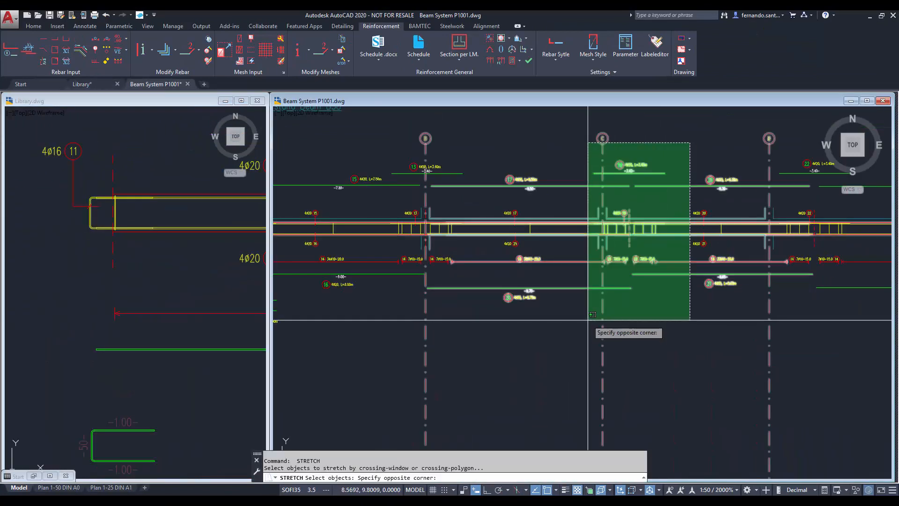
click(588, 321)
key(Return)
click(610, 223)
click(603, 223)
Stretch the beam reinforcement so that its next support section meets the column on axis B
key(Return)
click(712, 162)
click(630, 317)
key(Return)
click(659, 224)
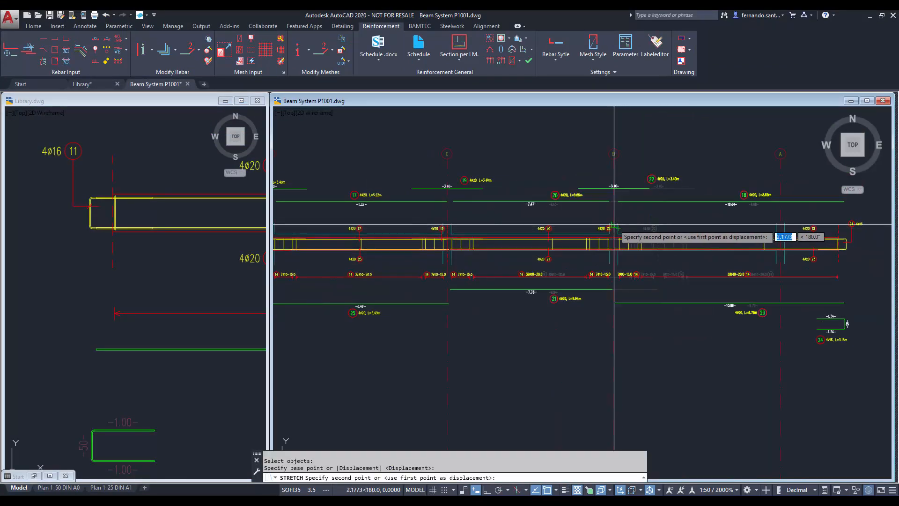
click(614, 223)
Stretch the end of the beam reinforcement to the last column on axis A
middle_drag(797, 223, 557, 224)
key(Return)
click(600, 226)
click(537, 225)
key(Escape)
Stretch the upper part of the beam reinforcement vertically to the beam's top edge, using midpoint snap for the base point
scroll(376, 252, down, 2)
middle_drag(376, 252, 658, 262)
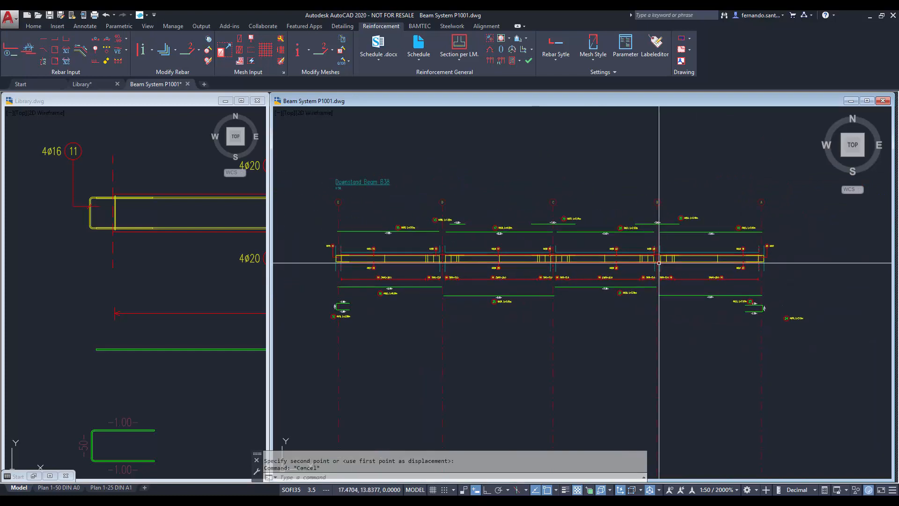
key(Return)
click(785, 237)
click(302, 260)
key(Return)
scroll(385, 255, up, 4)
shift+right_click(778, 251)
click(804, 336)
click(778, 251)
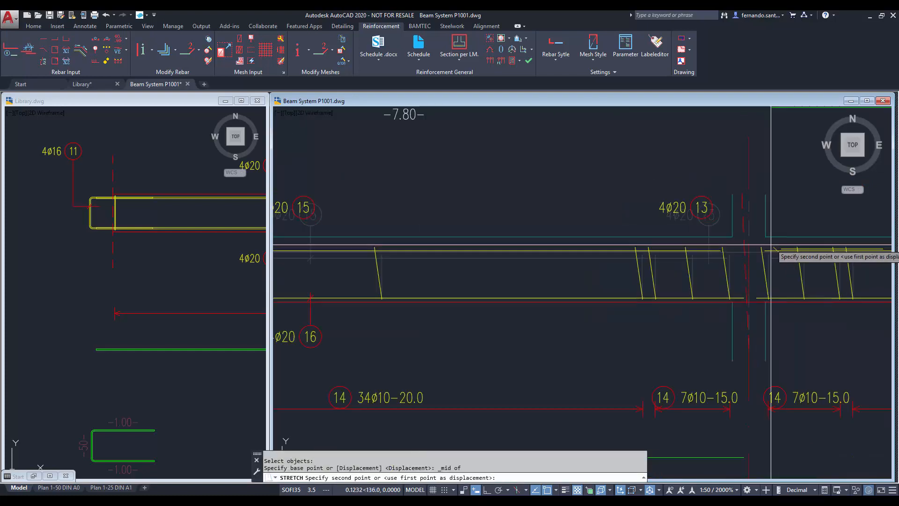
shift+right_click(773, 244)
click(802, 407)
key(Escape)
scroll(829, 234, down, 6)
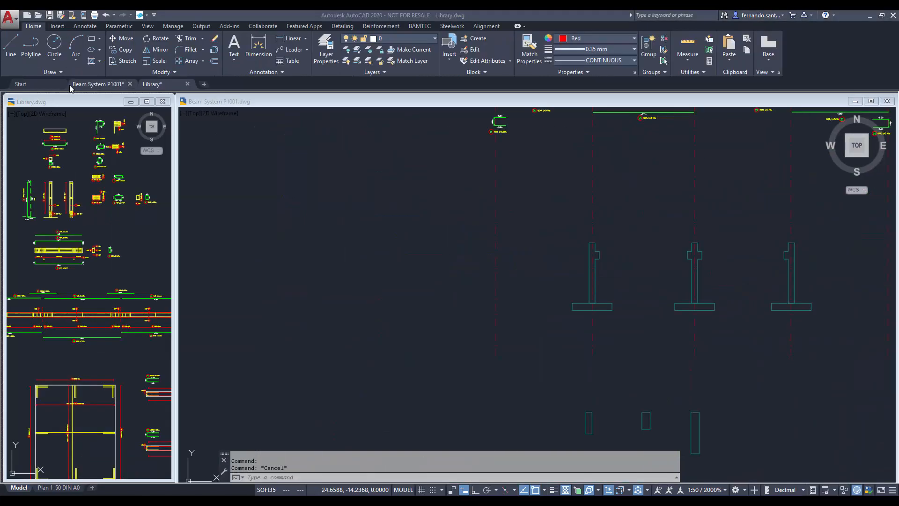
Copy the footing reinforcement from the library drawing, using the footing's upper-left corner as base point
click(85, 125)
click(84, 124)
click(27, 160)
right_click(27, 162)
mouse_move(64, 191)
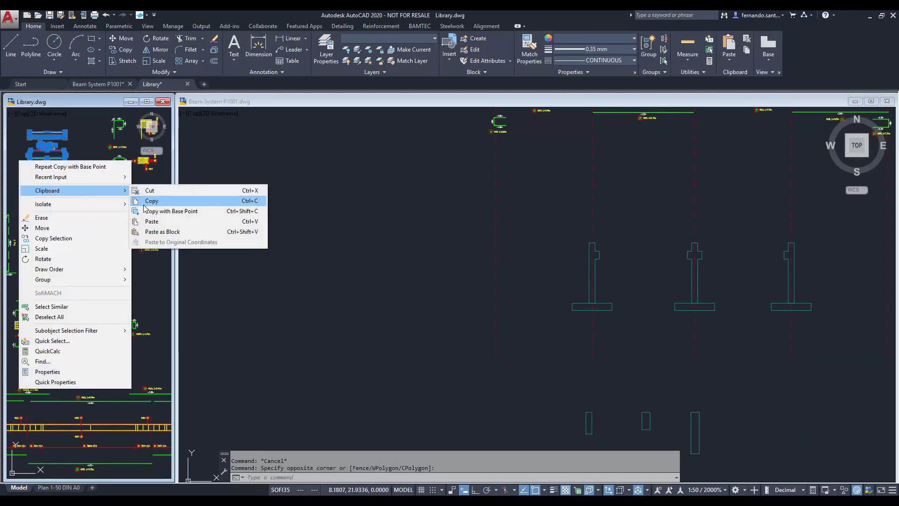
click(171, 209)
scroll(100, 151, up, 5)
click(103, 153)
Paste the footing reinforcement at the upper-left corner of the first column footing in Beam System P1001
click(549, 305)
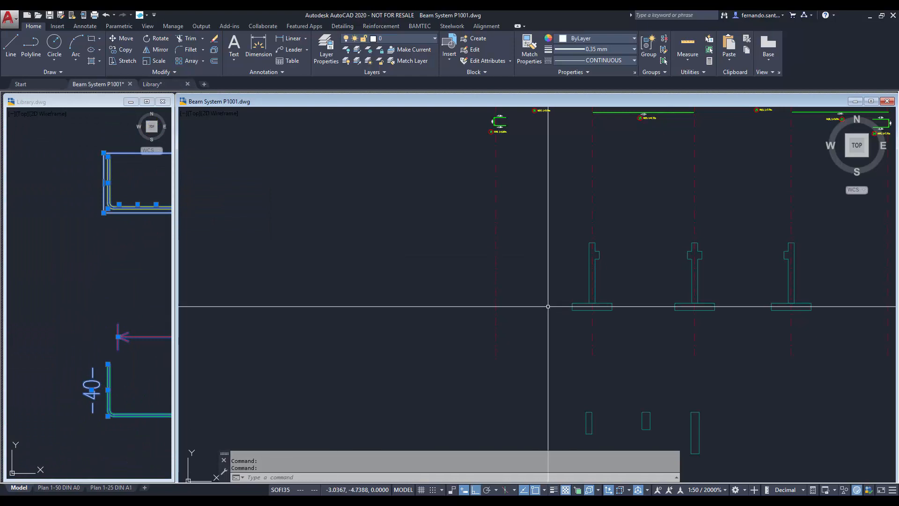
key(ctrl+v)
scroll(539, 261, up, 5)
click(498, 231)
Stretch the pasted footing reinforcement horizontally to the footing's right edge
scroll(499, 231, down, 3)
text(s)
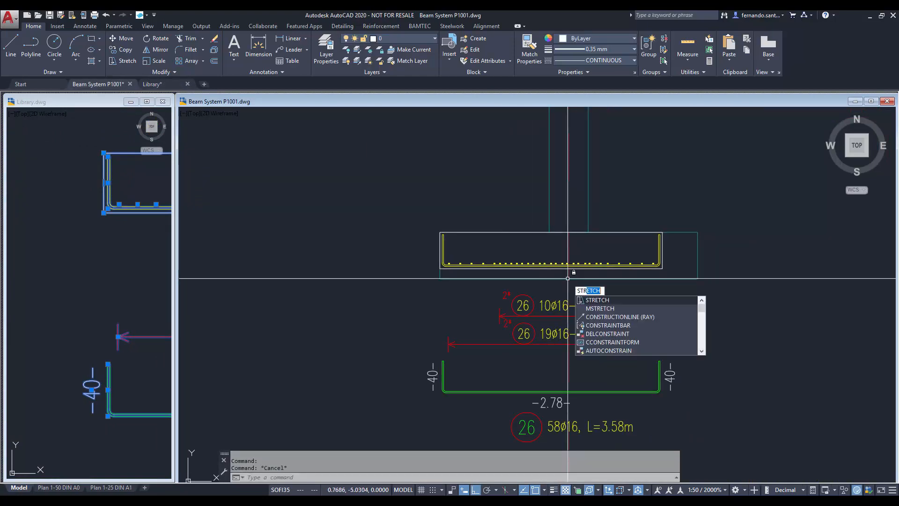
key(Return)
click(713, 218)
click(591, 349)
key(Return)
click(662, 269)
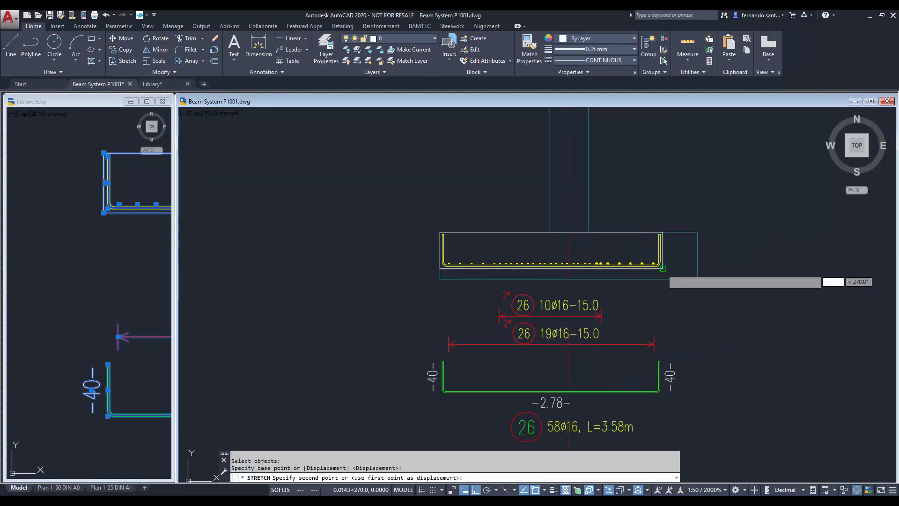
click(698, 269)
Stretch the bottom of the footing reinforcement down to the footing's lower edge
key(Return)
click(722, 260)
click(640, 282)
key(Return)
click(700, 281)
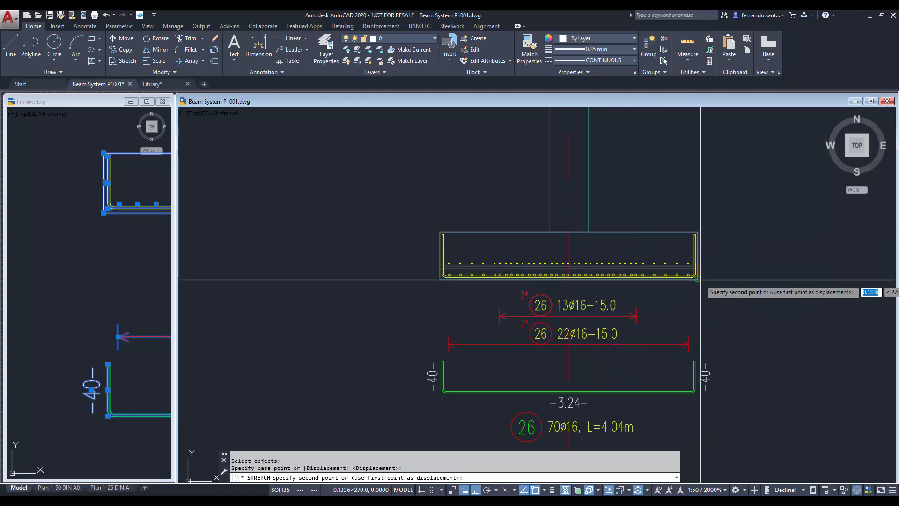
click(707, 261)
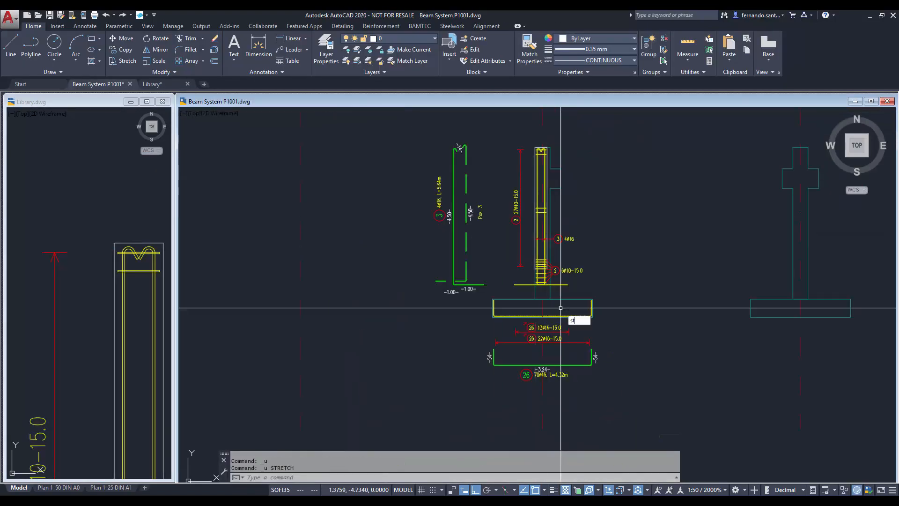
Stretch the lower end of the column reinforcement down into the footing, onto its bottom bars
key(Return)
scroll(603, 341, up, 5)
click(603, 346)
scroll(603, 346, down, 1)
scroll(603, 412, up, 1)
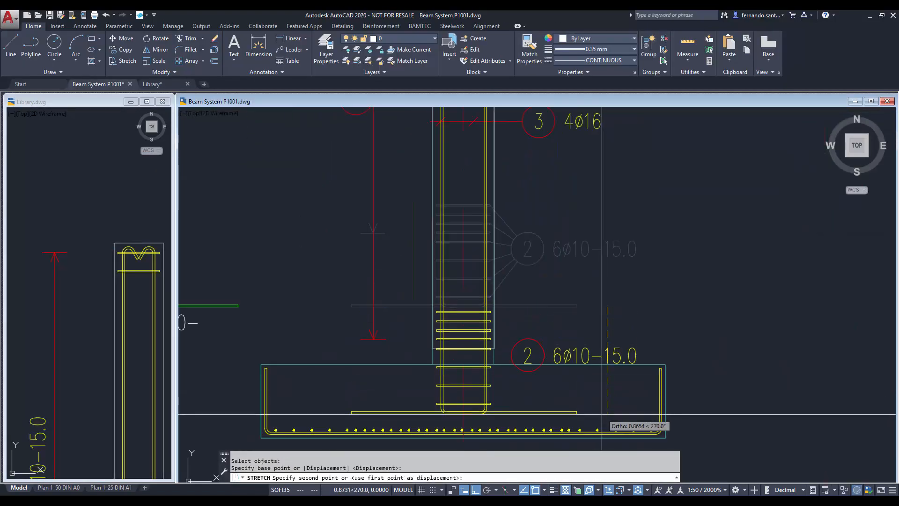
click(604, 427)
Paste the corbel reinforcement at the upper-left corner of the double-sided column corbel
scroll(604, 427, down, 3)
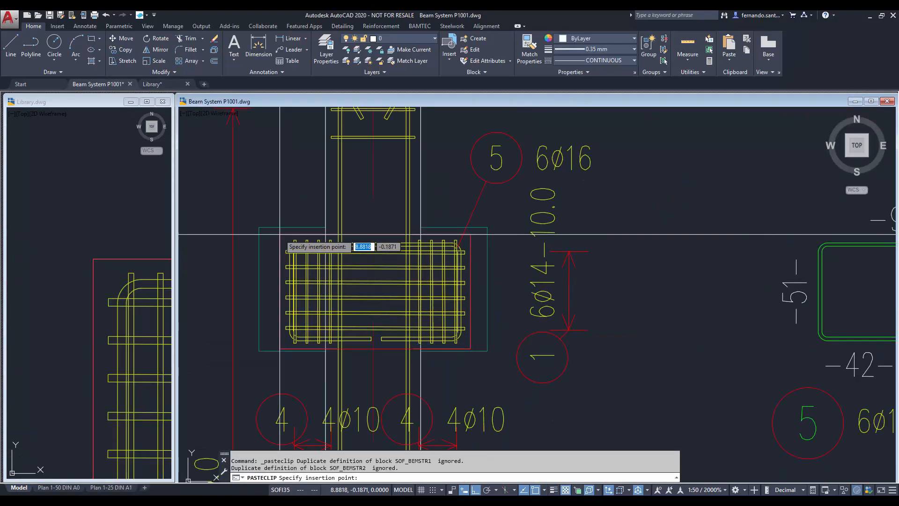
click(259, 228)
scroll(311, 228, down, 2)
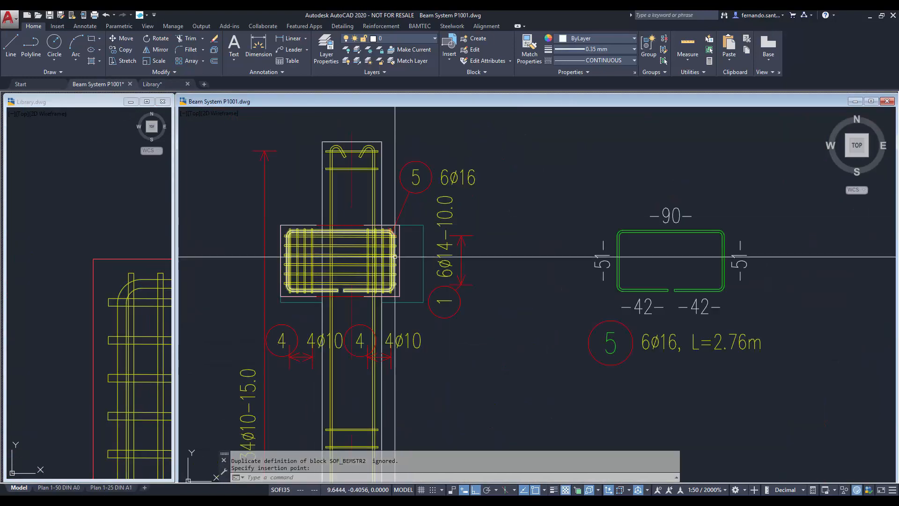
Stretch the corbel reinforcement horizontally to the corbel's right edge, excluding the column reinforcement from the selection
middle_drag(392, 257, 443, 237)
text(str)
key(Return)
click(489, 194)
click(392, 336)
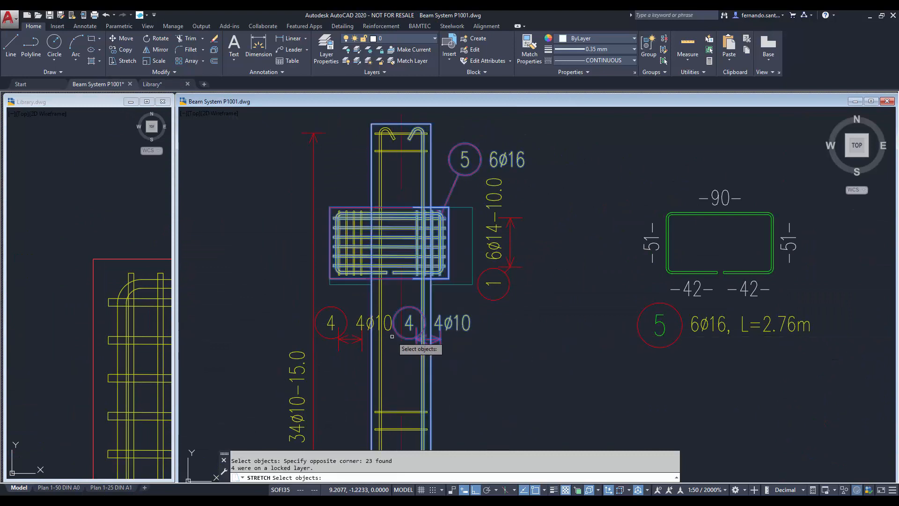
shift+click(433, 168)
shift+click(413, 189)
key(Return)
click(448, 207)
click(473, 207)
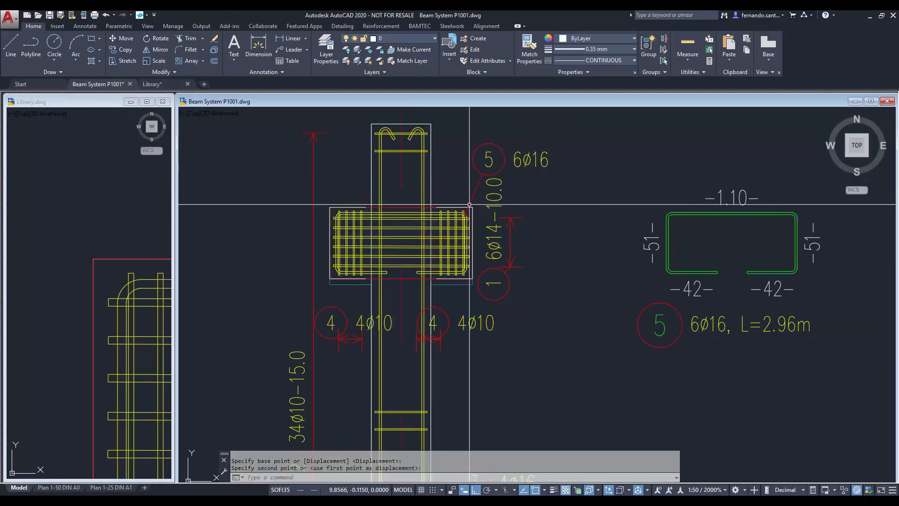
Stretch the corbel reinforcement down to the corbel's lower edge, leaving the column reinforcement out of the selection
key(Return)
click(479, 256)
click(335, 294)
shift+click(388, 301)
shift+click(369, 294)
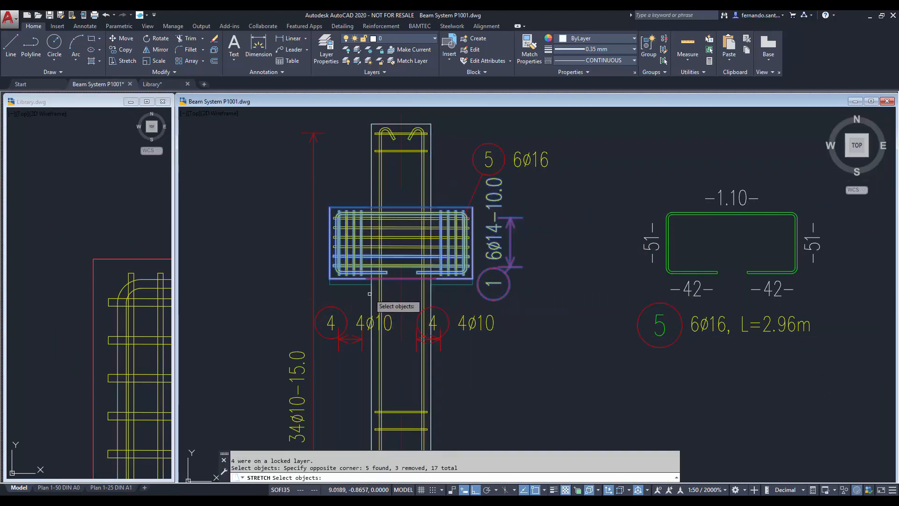
key(Return)
click(365, 279)
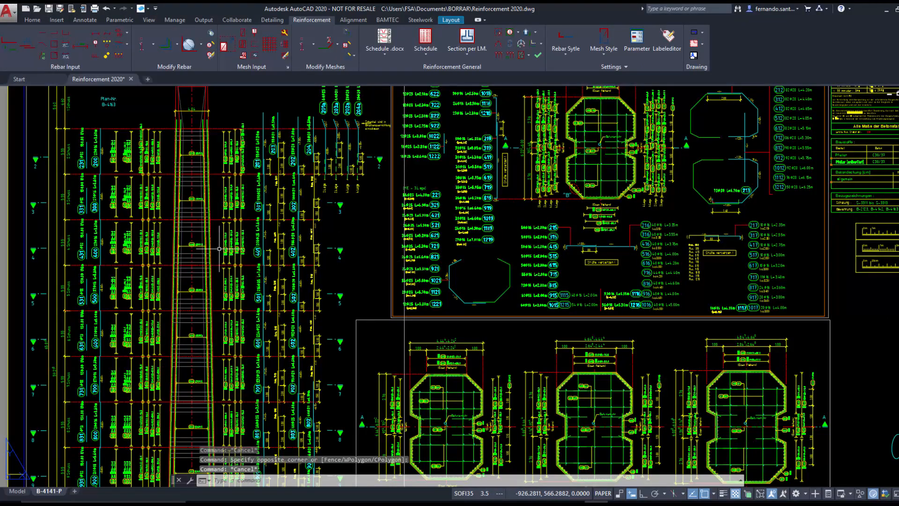
scroll(229, 229, up, 2)
middle_drag(270, 259, 445, 420)
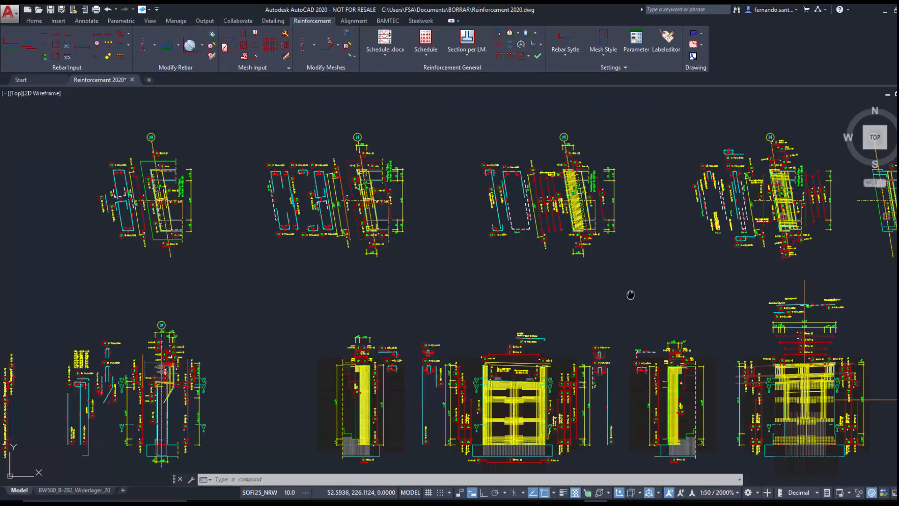
scroll(628, 295, up, 4)
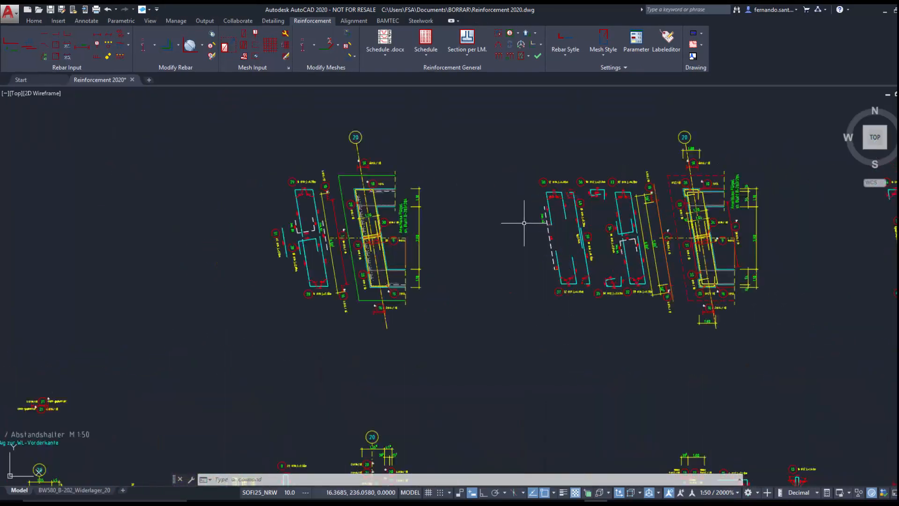
scroll(524, 223, up, 5)
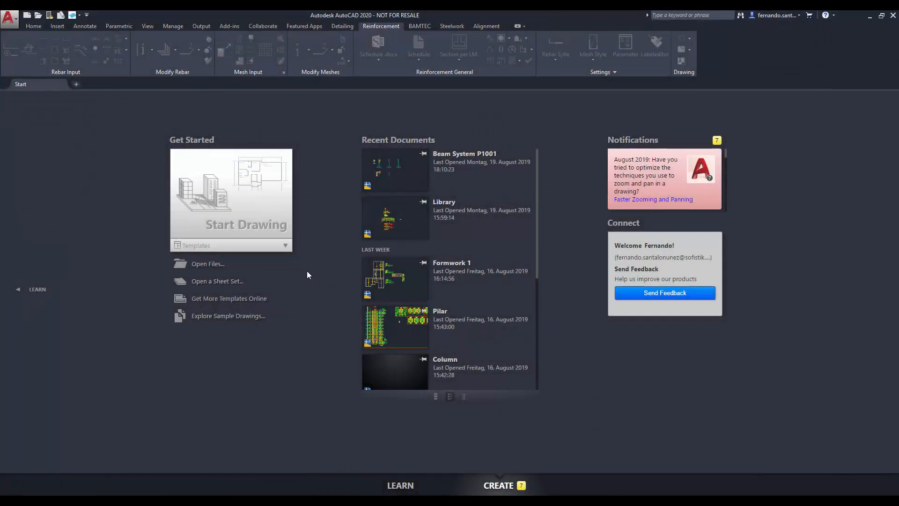
Start a new drawing from the Sofstart_enu.dwt template
click(285, 247)
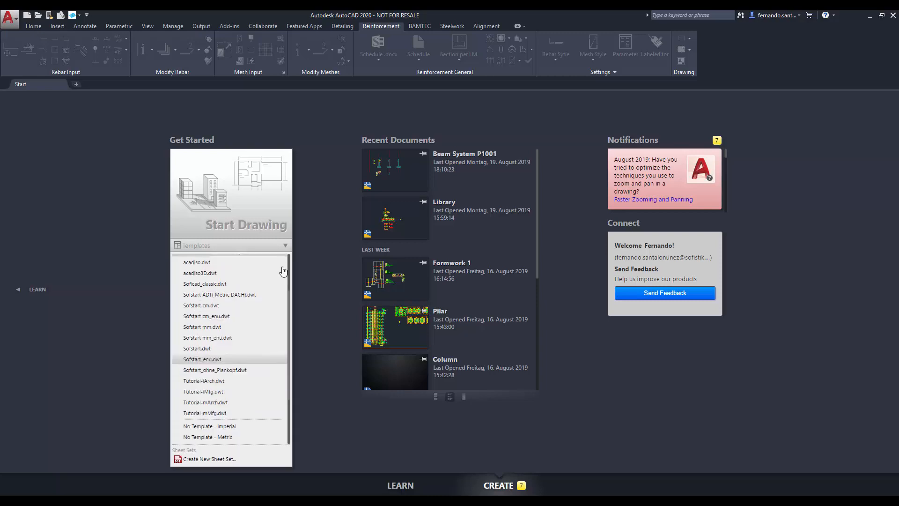
click(262, 361)
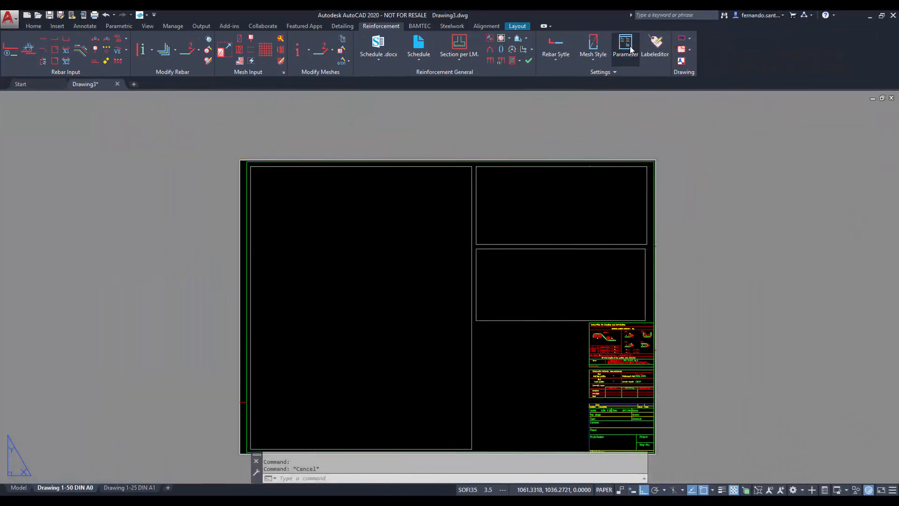
Set the reinforcement parameters' standards to DIN 1045-1 with ISO3766:2003 shape codes and accept the conversion
click(631, 49)
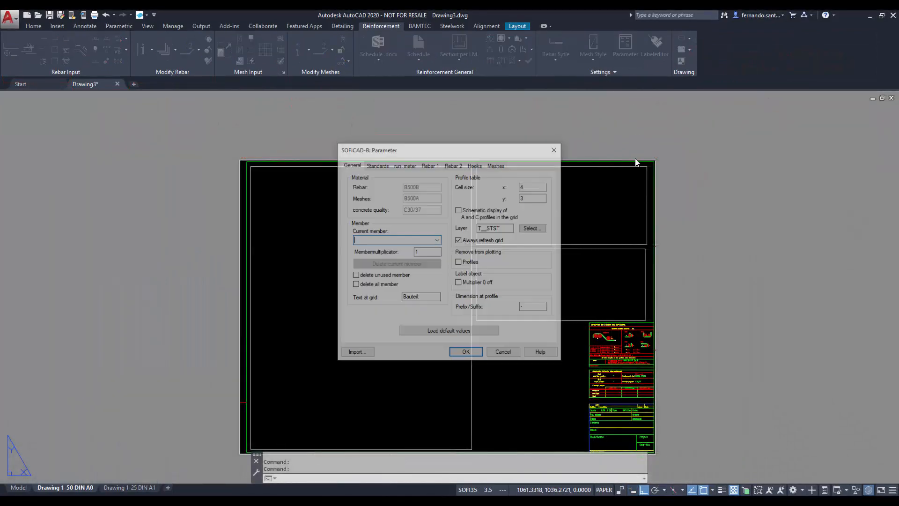
click(376, 165)
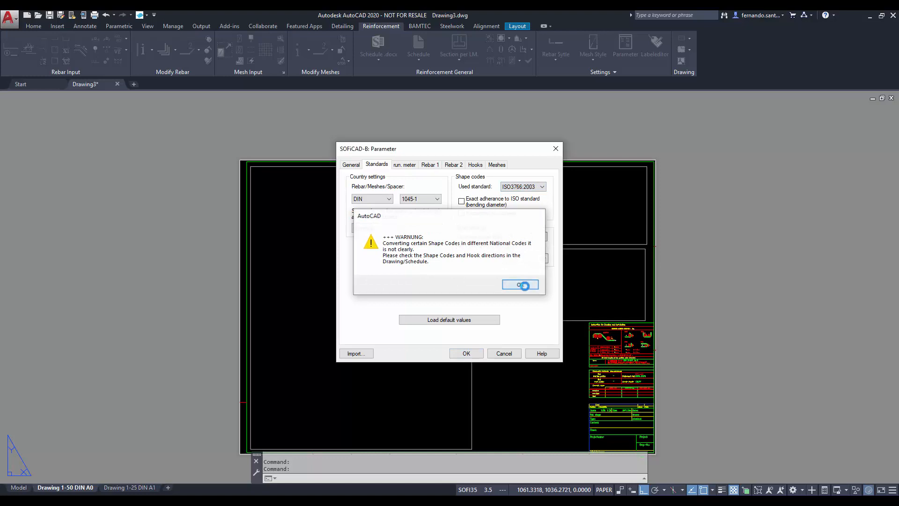
click(521, 285)
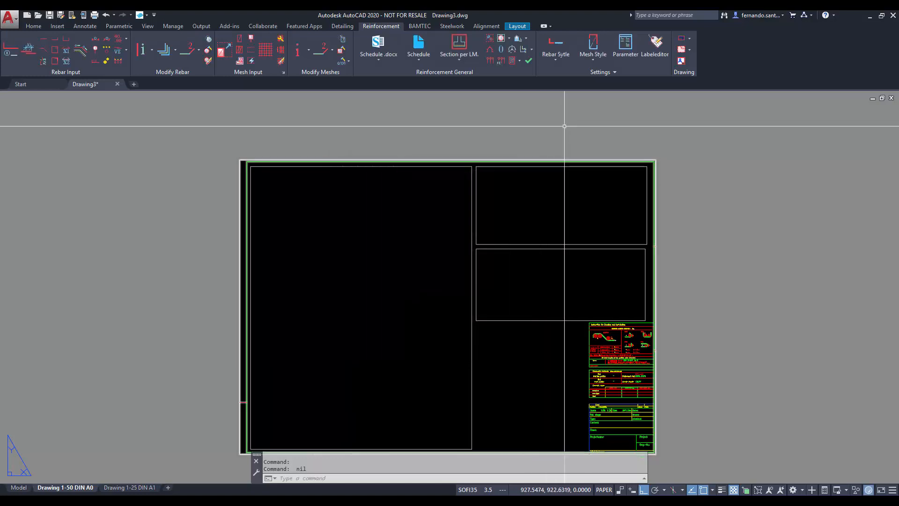
Set the plotted minimum bar diameter of the SOFI25 steelbar style to 0.0 mm and accept the style settings
click(558, 44)
click(451, 166)
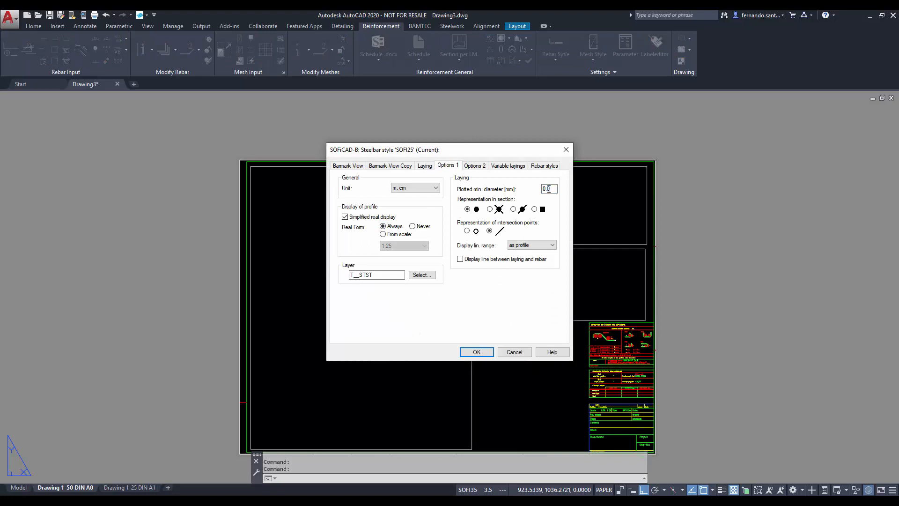
click(476, 352)
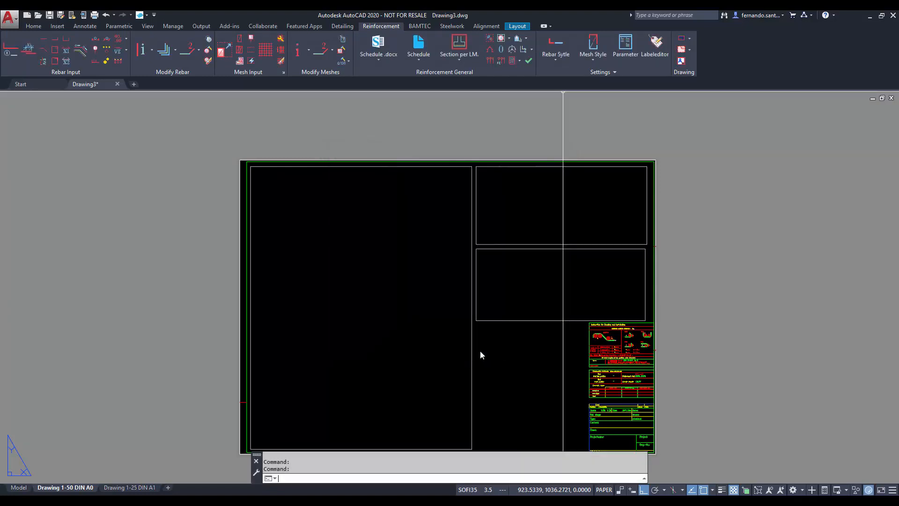
Activate the large layout viewport and draw a wide rectangle across the upper part of its model space
double_click(354, 299)
text(REC)
click(304, 390)
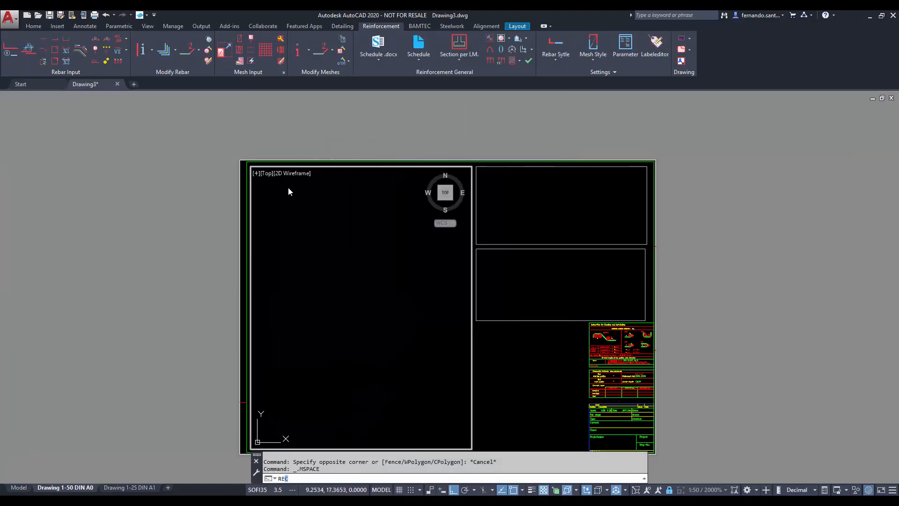
click(280, 191)
click(455, 318)
Copy the rectangle straight down to just below the original
click(461, 299)
click(407, 234)
right_click(406, 231)
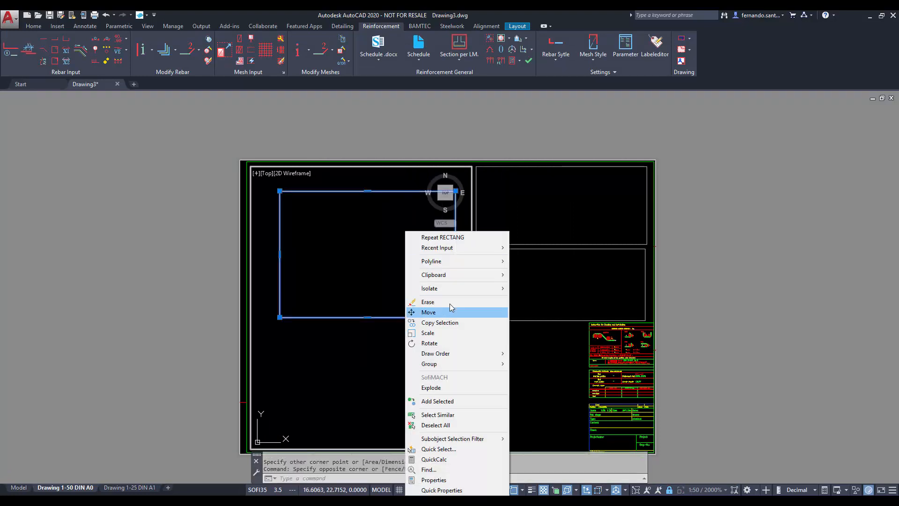
click(452, 322)
click(407, 230)
click(405, 361)
key(Escape)
Stretch the copied rectangle's upper edge downward to reduce the copy to a narrow horizontal strip
scroll(429, 338, down, 2)
click(445, 341)
click(391, 328)
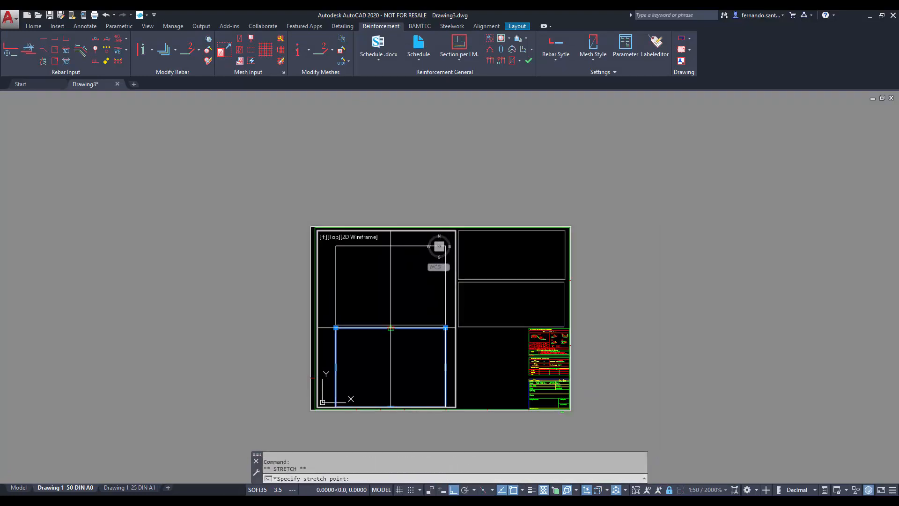
click(384, 398)
Move the narrow strip vertically up to sit a short distance below the large rectangle
right_click(402, 380)
click(438, 196)
click(446, 398)
scroll(450, 347, up, 8)
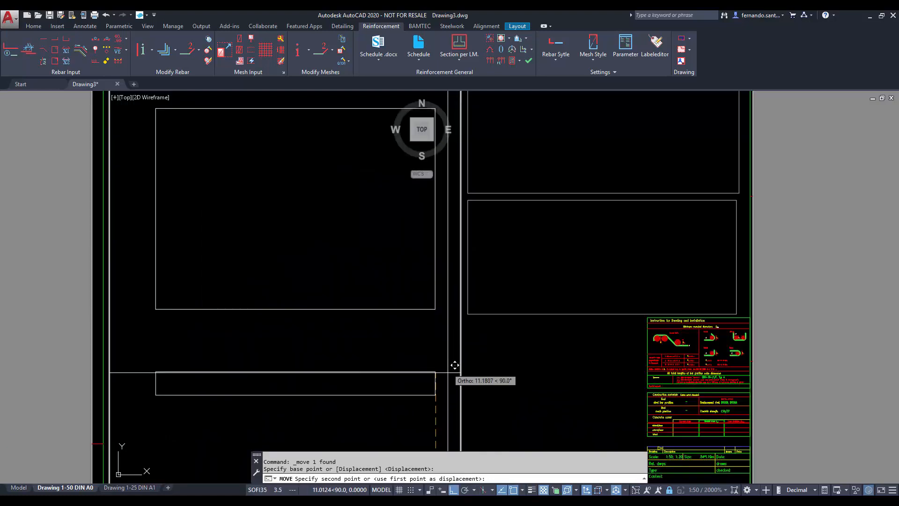
key(Escape)
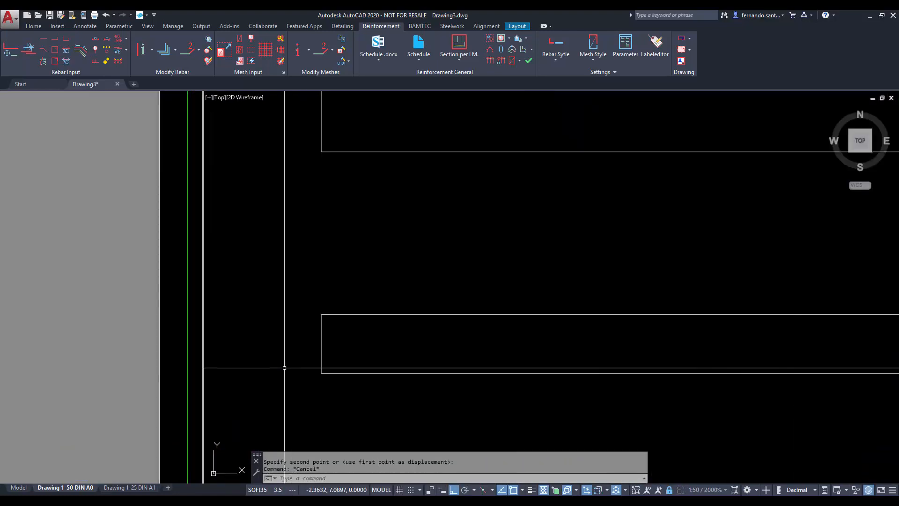
Create a 12 mm shape code 21 U-bar at the strip's left end, entering concrete covers of 5 cm and 10 cm while picking the edges
click(66, 39)
click(317, 144)
click(315, 202)
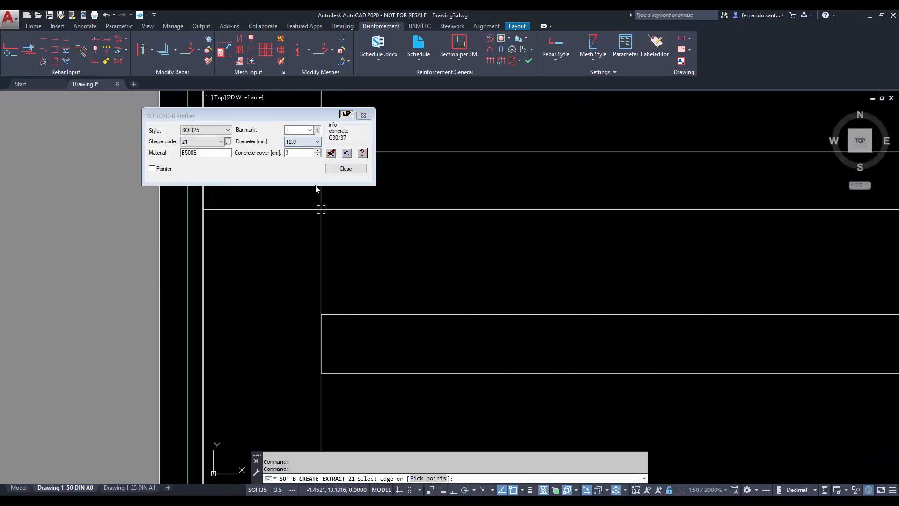
mouse_move(298, 152)
mouse_down()
mouse_move(263, 153)
mouse_move(283, 152)
mouse_up()
text(5)
click(323, 346)
text(10)
click(378, 373)
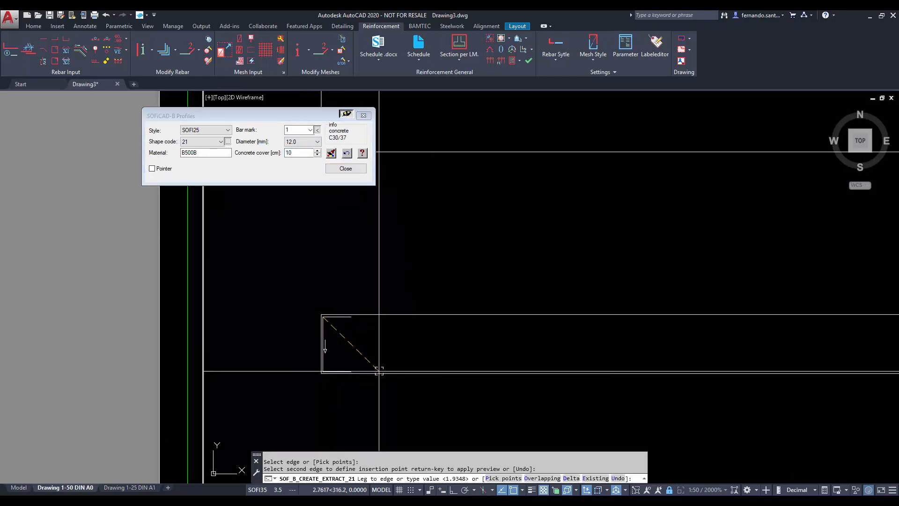
Set the U-bar's leg length to 1 m and place its extracted profile left of the strip with the bar mark below it
key(Return)
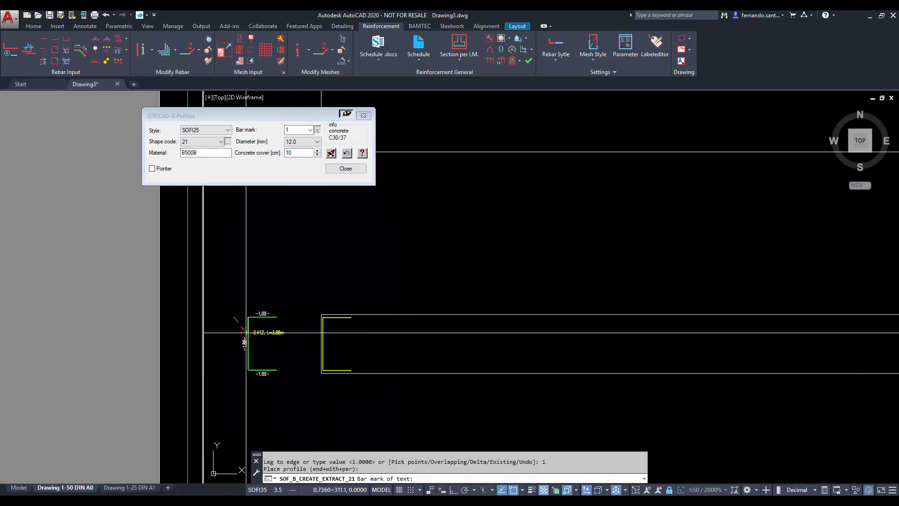
click(278, 404)
scroll(278, 405, up, 2)
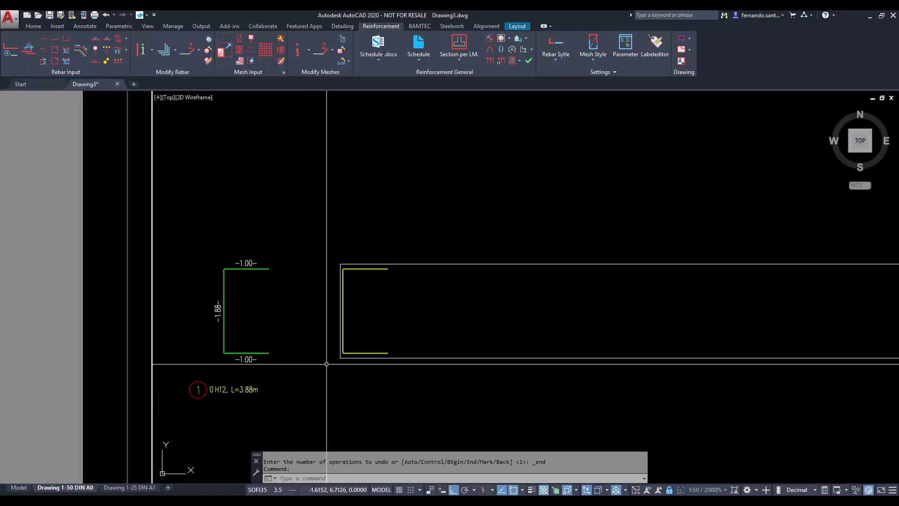
Inspect the properties of the extracted U-bar profile and of the bar shape inside the strip without changing them
click(265, 354)
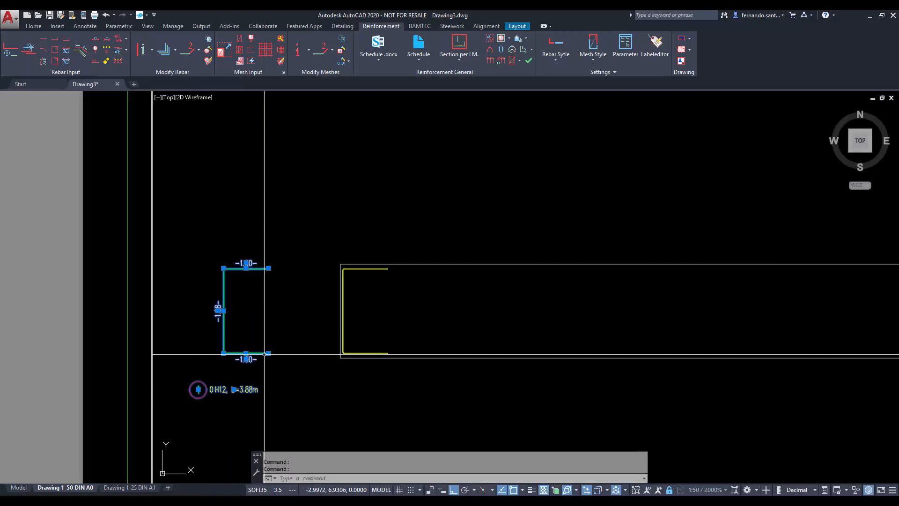
double_click(264, 354)
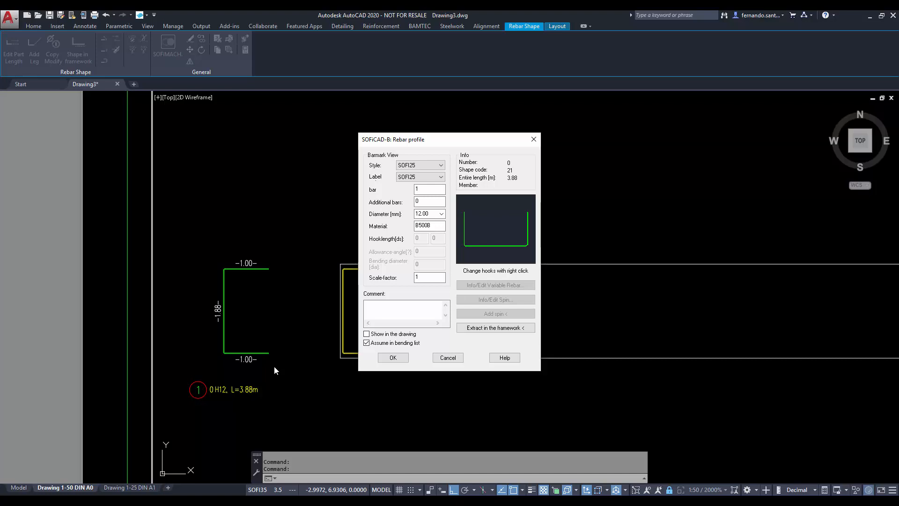
key(Escape)
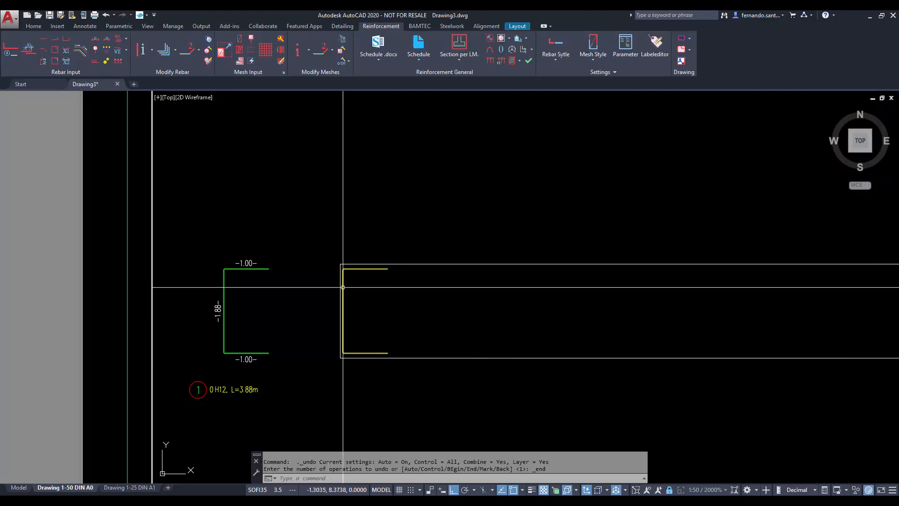
click(372, 270)
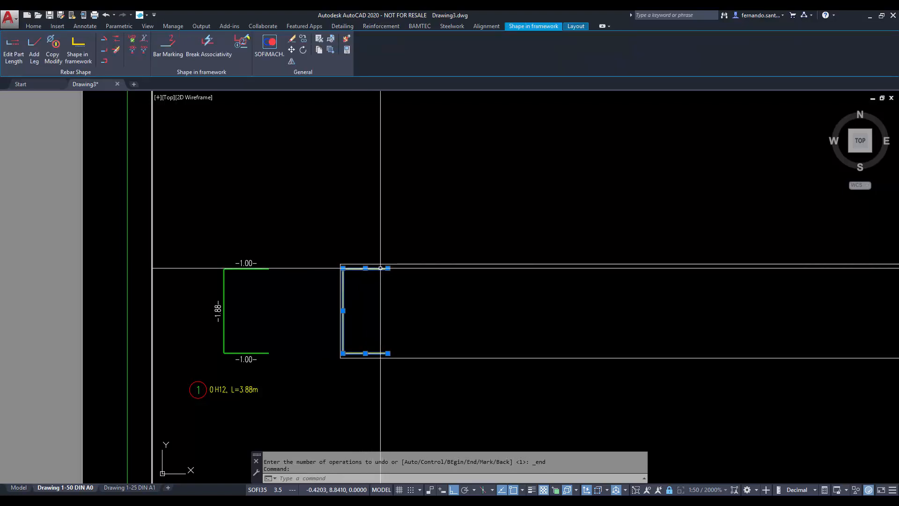
double_click(380, 268)
key(Escape)
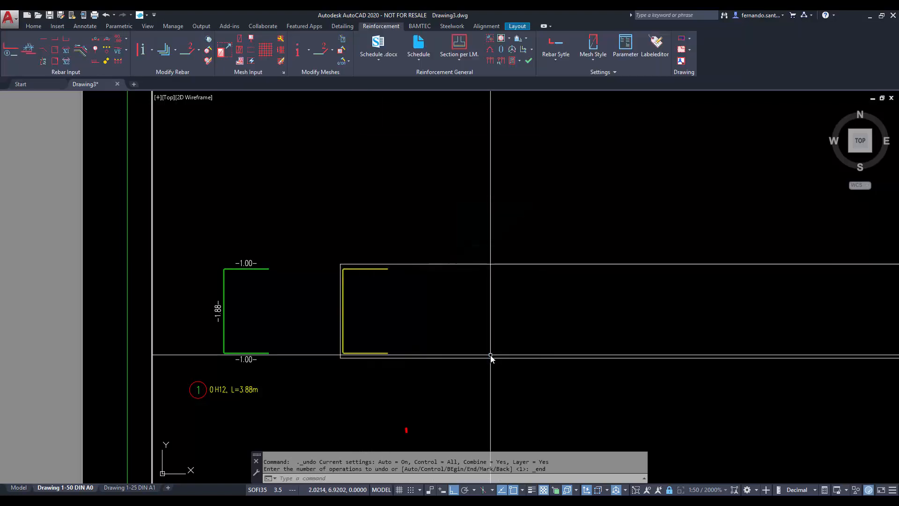
Mirror the strip's U-bar about the strip's vertical centreline to the opposite end, keeping the source bar
scroll(490, 347, down, 1)
click(418, 296)
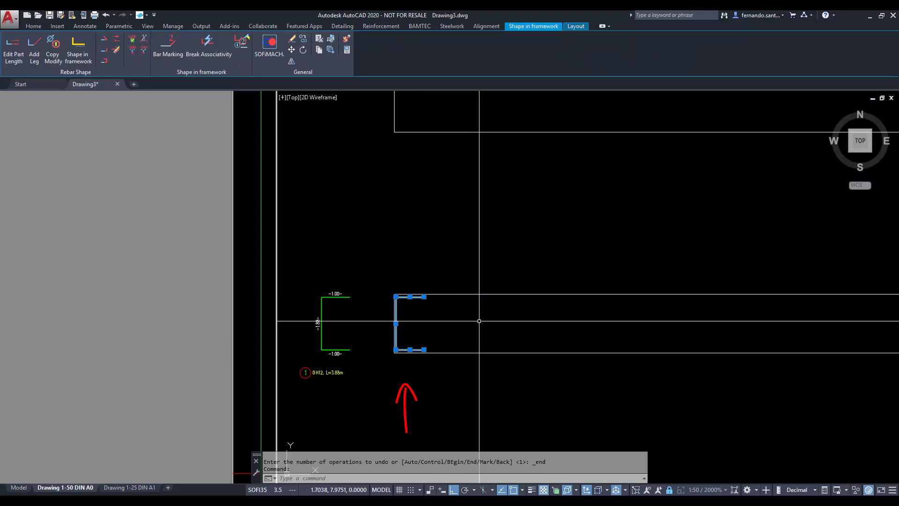
text(mirror)
key(Return)
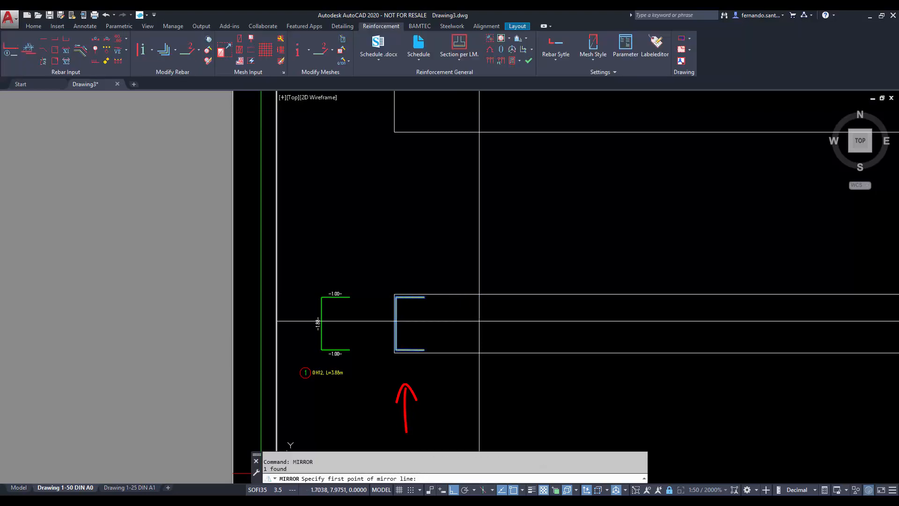
middle_drag(666, 304, 553, 299)
click(638, 287)
scroll(638, 287, down, 4)
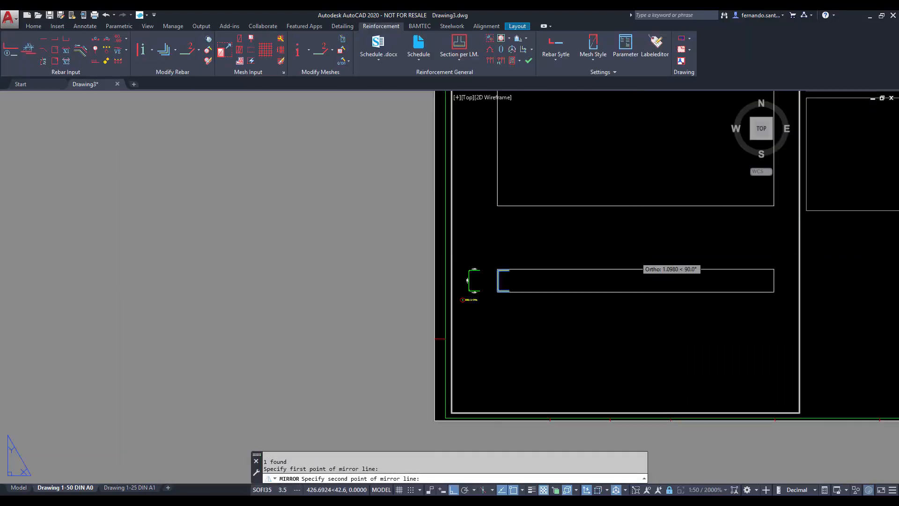
click(635, 251)
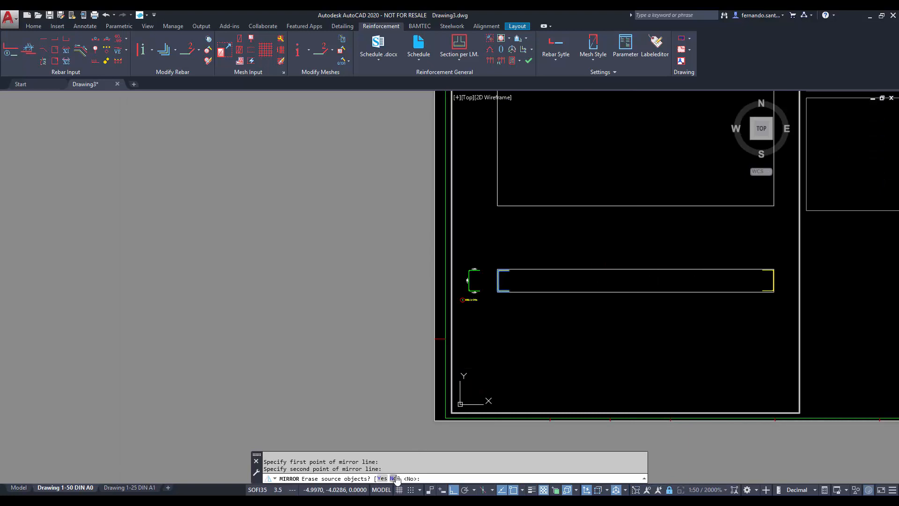
Add a pointer laying of 10 bars of mark 1 with spacing 0, running its pointer from the label to the strip's left U-bar
scroll(507, 301, up, 5)
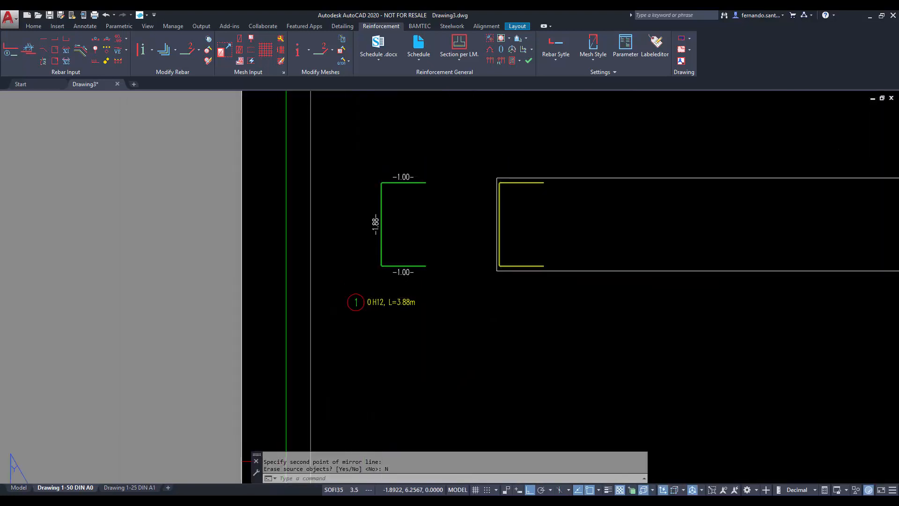
middle_drag(442, 294, 508, 370)
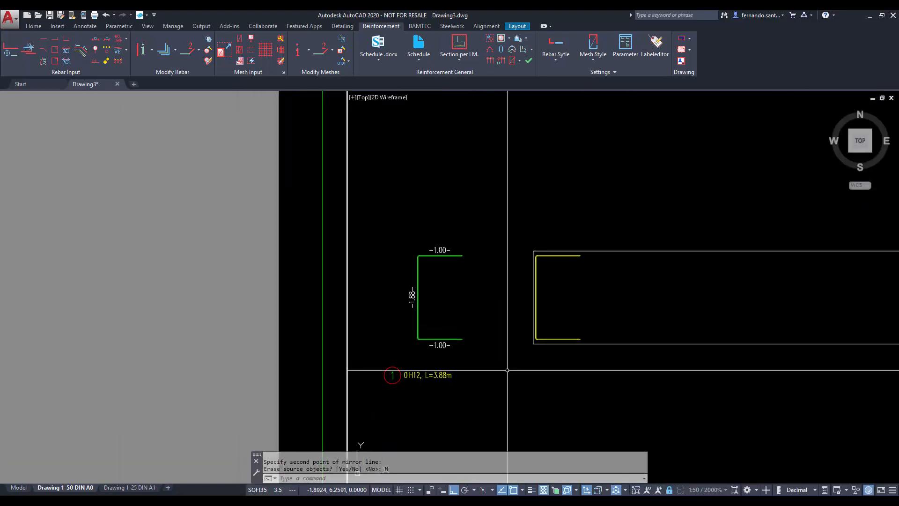
click(95, 54)
click(458, 195)
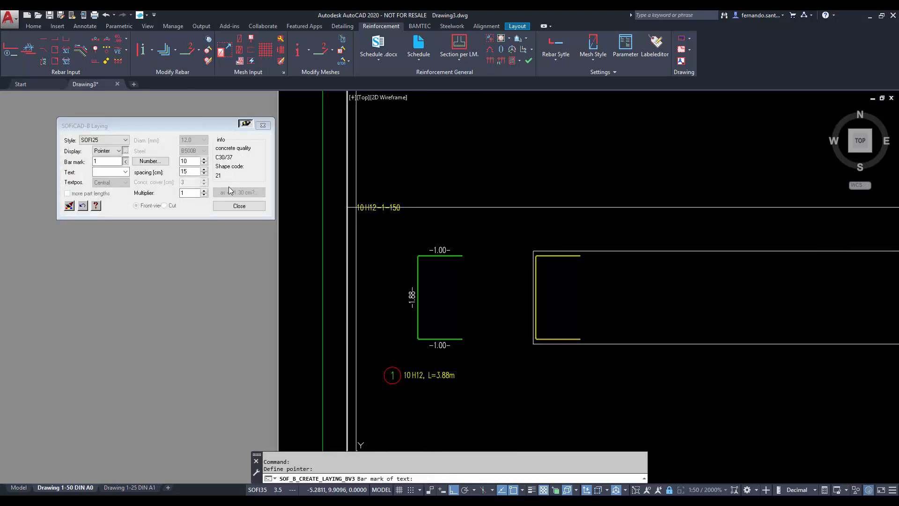
double_click(195, 171)
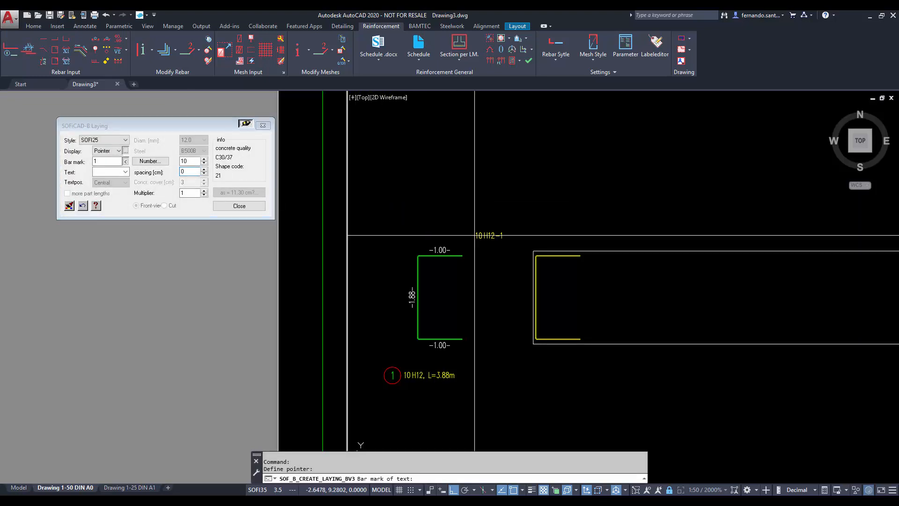
click(501, 243)
key(Return)
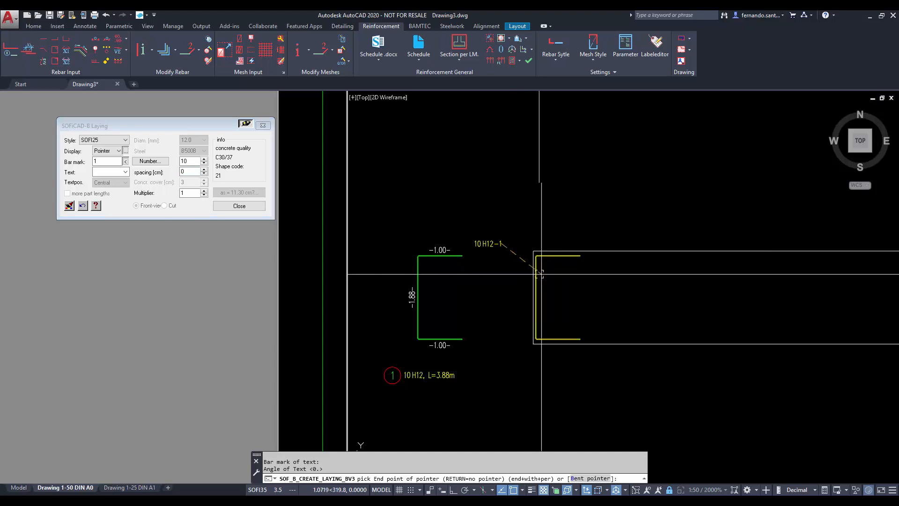
click(552, 273)
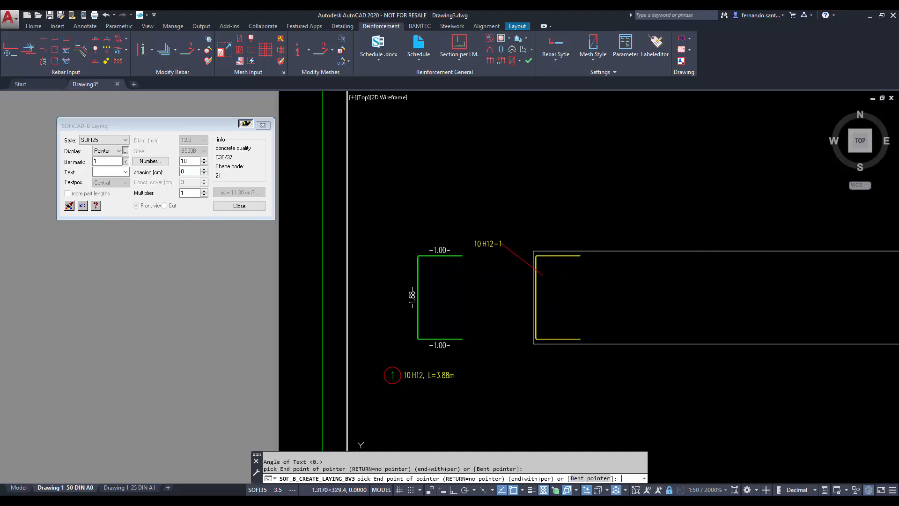
click(499, 267)
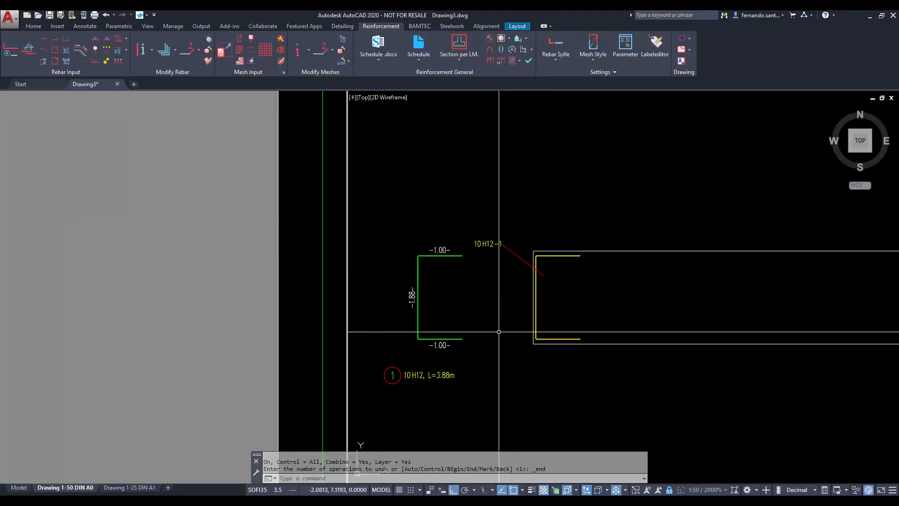
Edit the pointer laying so its label reads H12-1 without a bar count
click(488, 243)
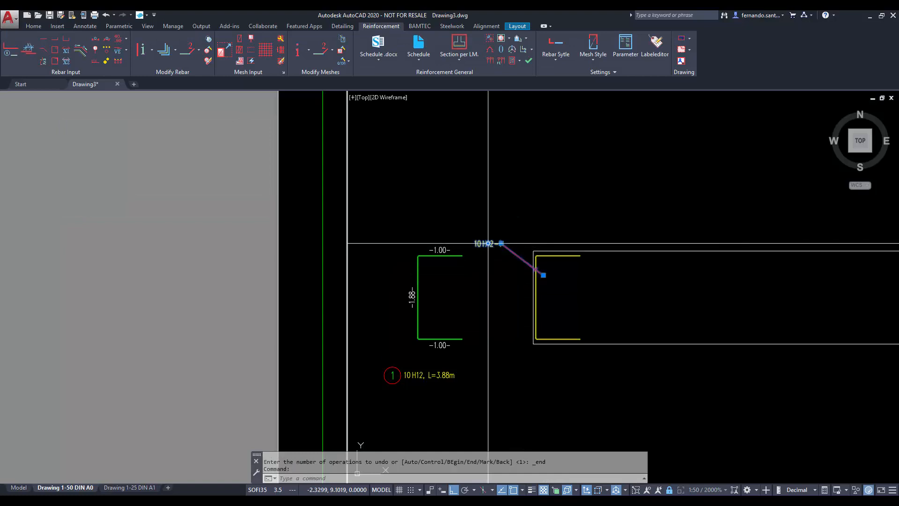
double_click(488, 243)
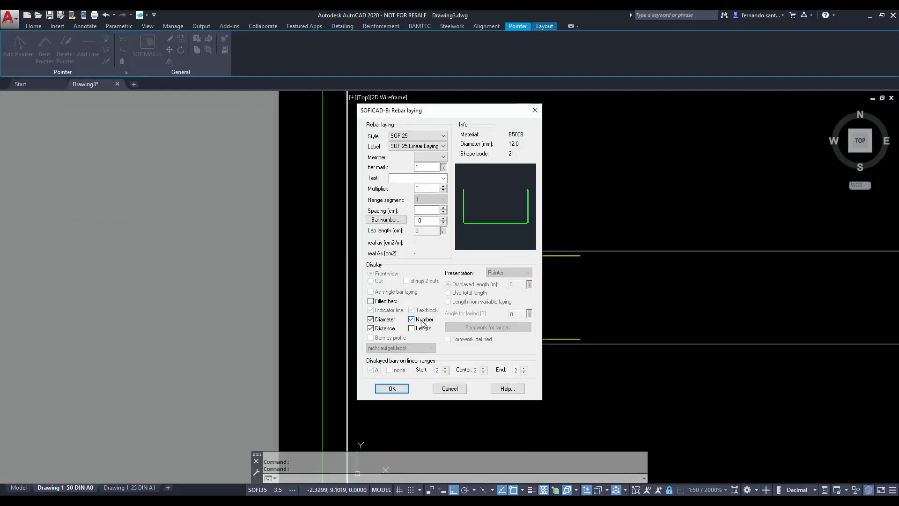
click(392, 388)
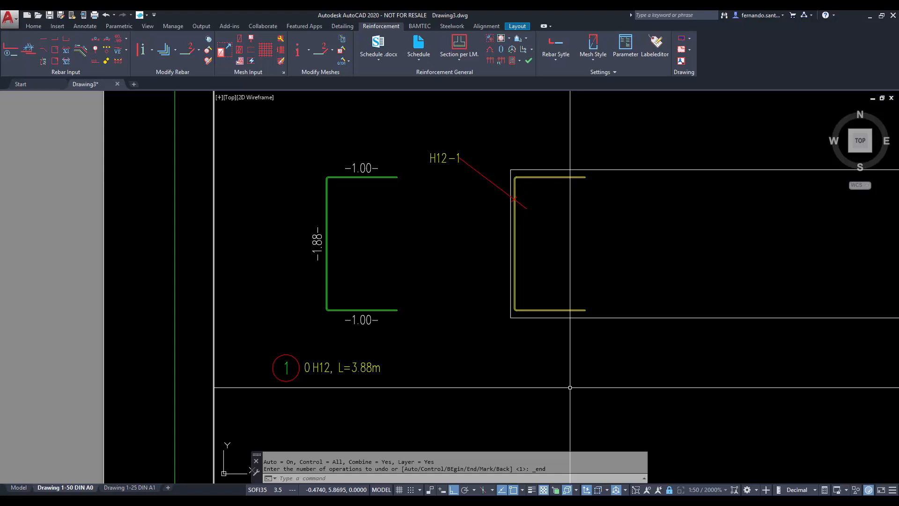
scroll(570, 388, down, 2)
key(Escape)
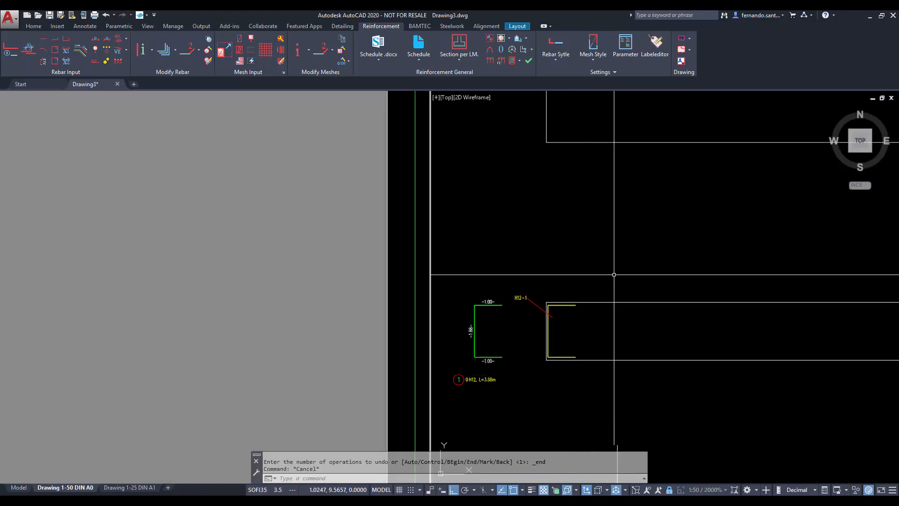
Start a linear laying of bar mark 1 with 20 cm spacing and 5 cm concrete cover, using the plan's lower edge as reference formwork
middle_drag(637, 221, 470, 399)
scroll(487, 384, down, 1)
scroll(428, 274, down, 2)
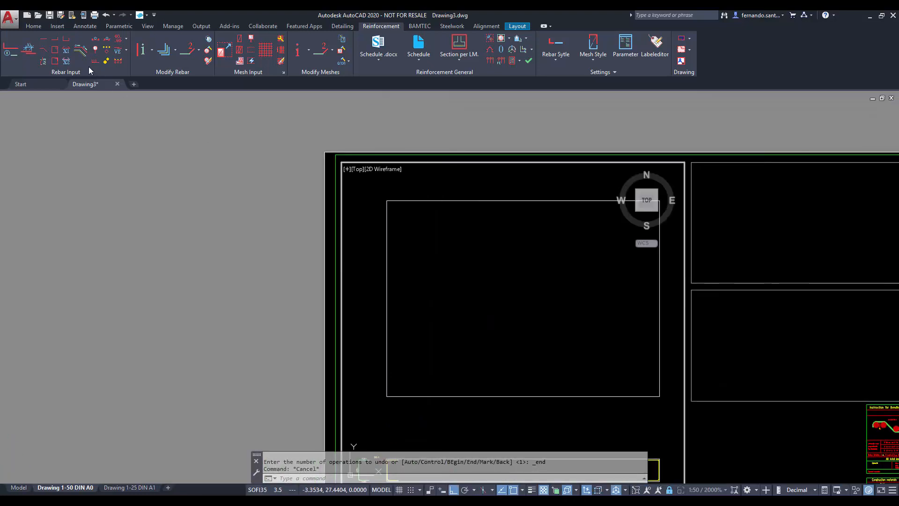
key(Return)
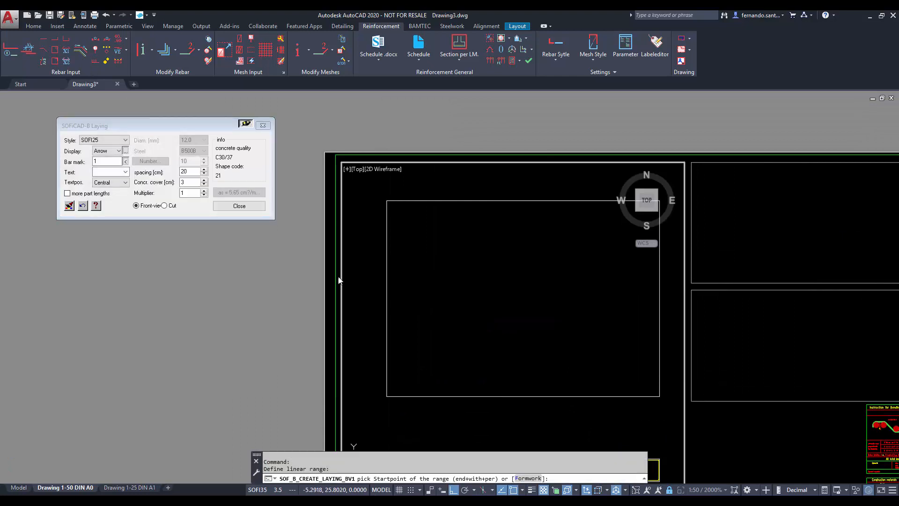
click(172, 186)
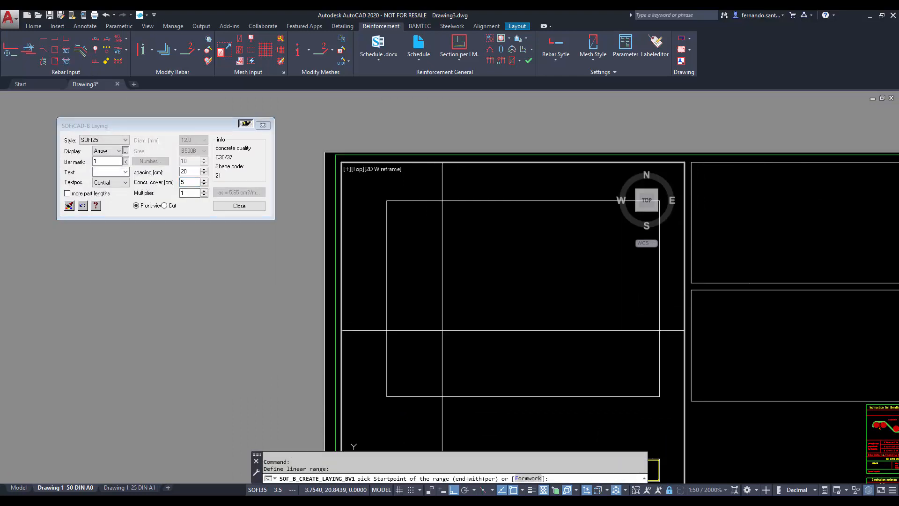
text(F)
key(Return)
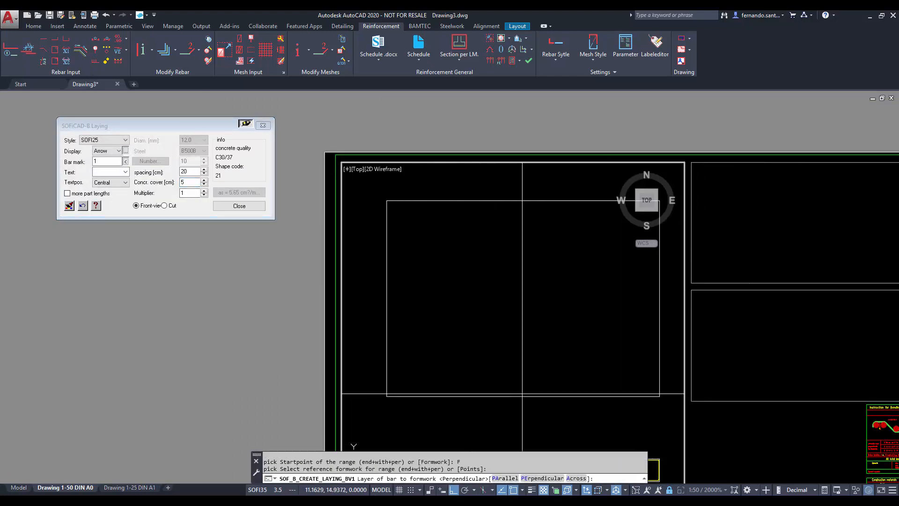
Lay the bars perpendicular to the edge with symmetric offset and 1 m length, placing the indicator line between the plan and the section
text(PE)
key(Return)
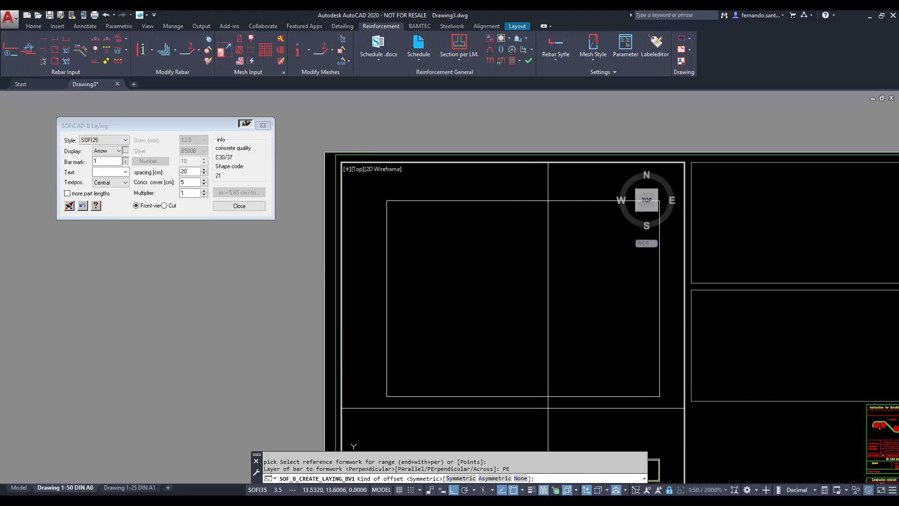
text(S)
key(Return)
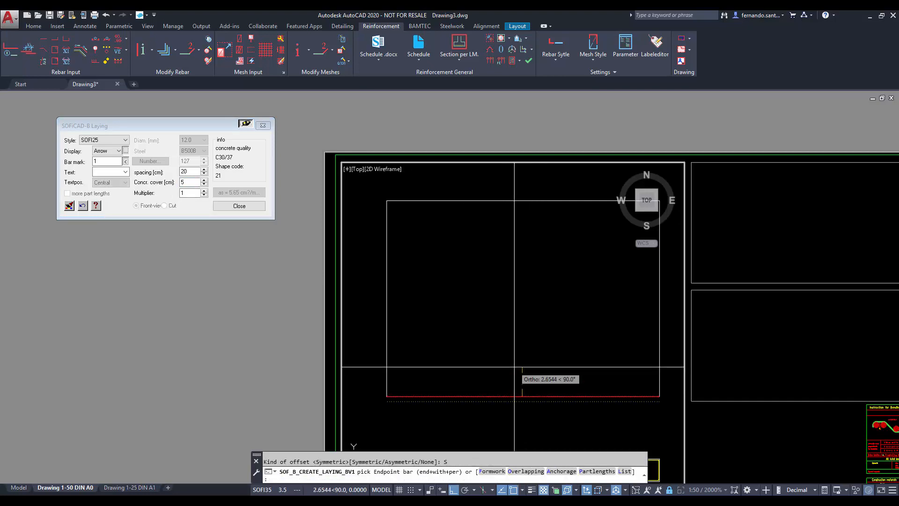
text(1)
key(Return)
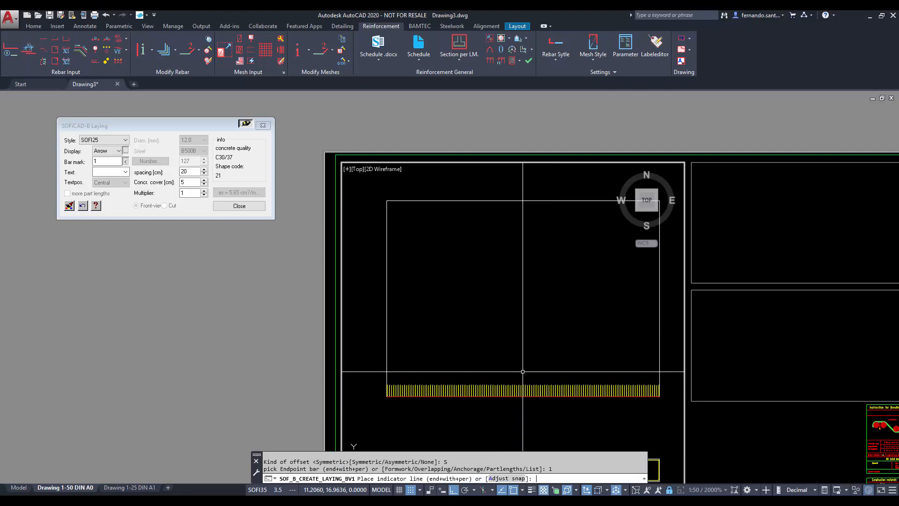
click(506, 413)
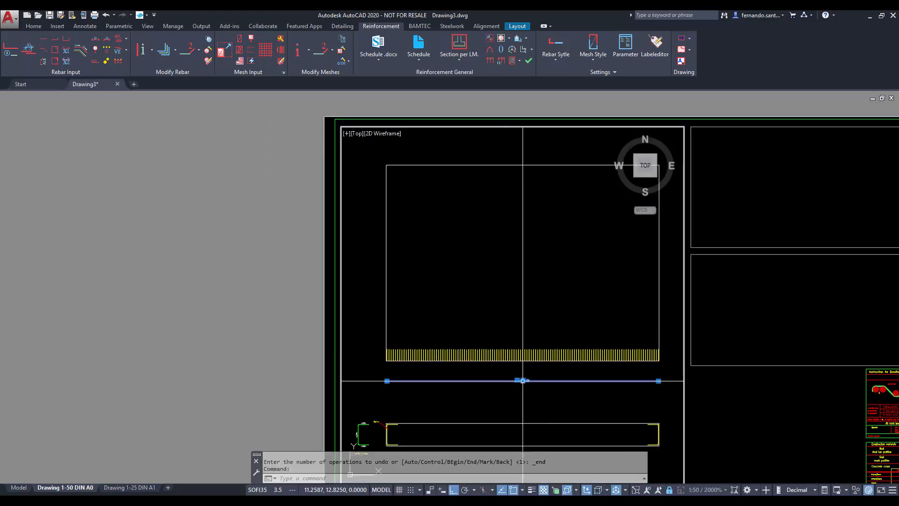
Limit the linear laying's displayed bars to two each at start, center and end, and check the U-bar's label
double_click(522, 380)
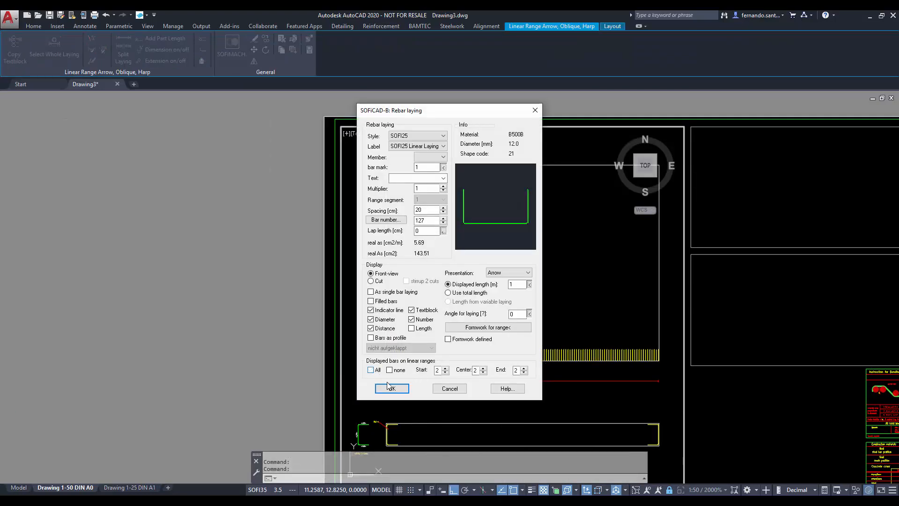
click(392, 389)
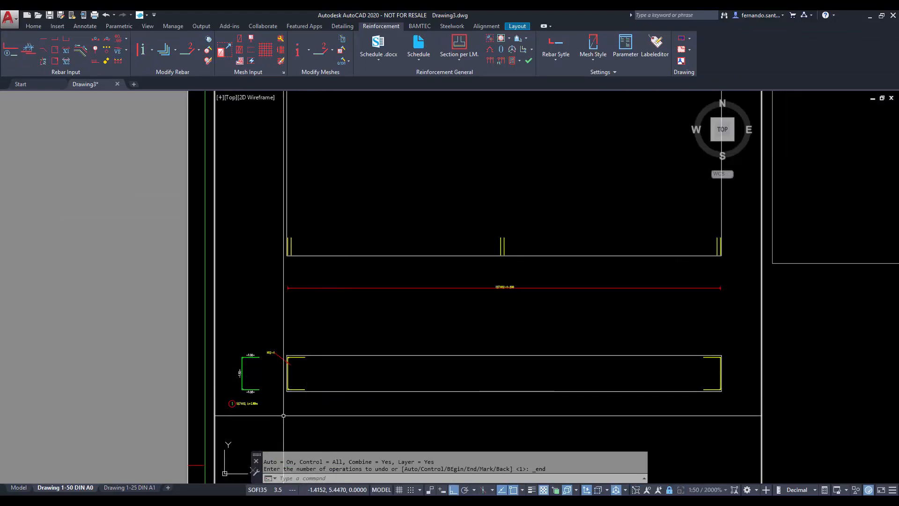
scroll(283, 415, up, 4)
scroll(385, 365, down, 2)
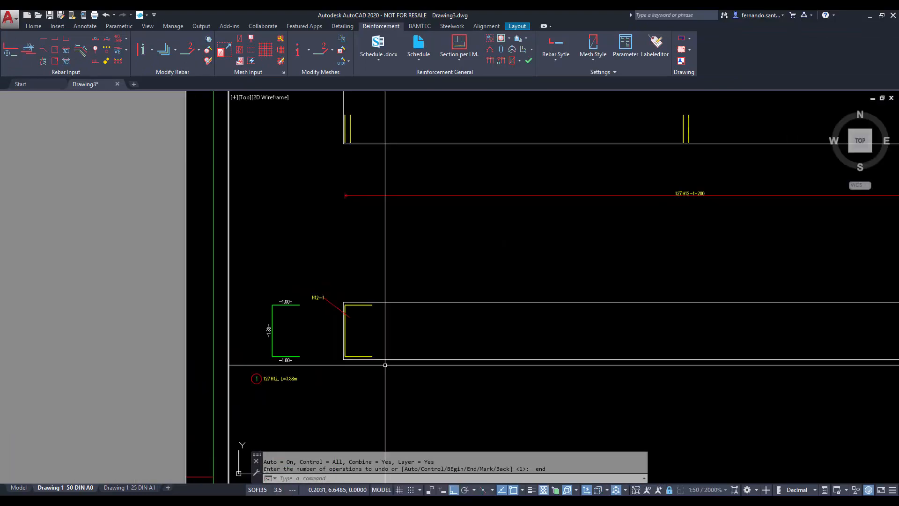
Delete the linear laying along the plan's lower edge
middle_drag(598, 255, 388, 374)
scroll(388, 373, down, 2)
click(457, 323)
click(442, 350)
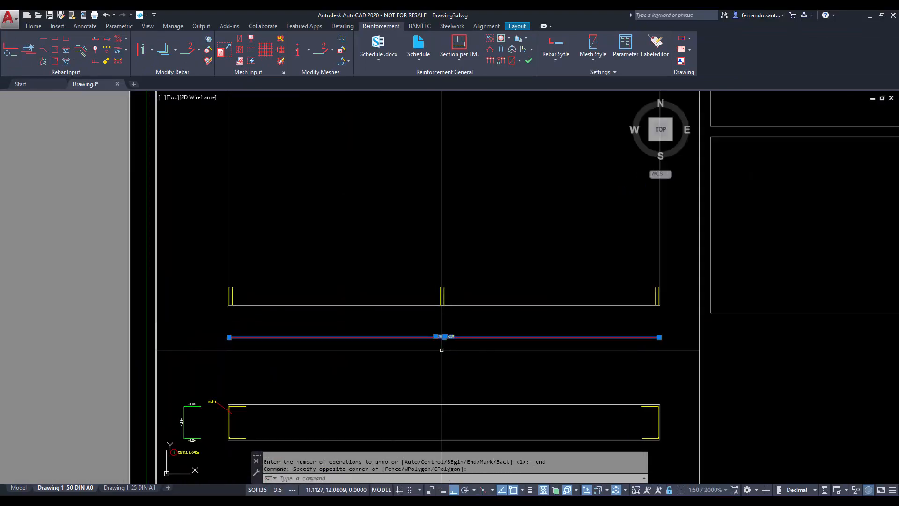
key(Delete)
Create a polyline laying of bar mark 1 around the plan outline, with the indicator line outside it and the label near the upper-left corner
middle_drag(407, 161, 400, 229)
scroll(398, 228, down, 2)
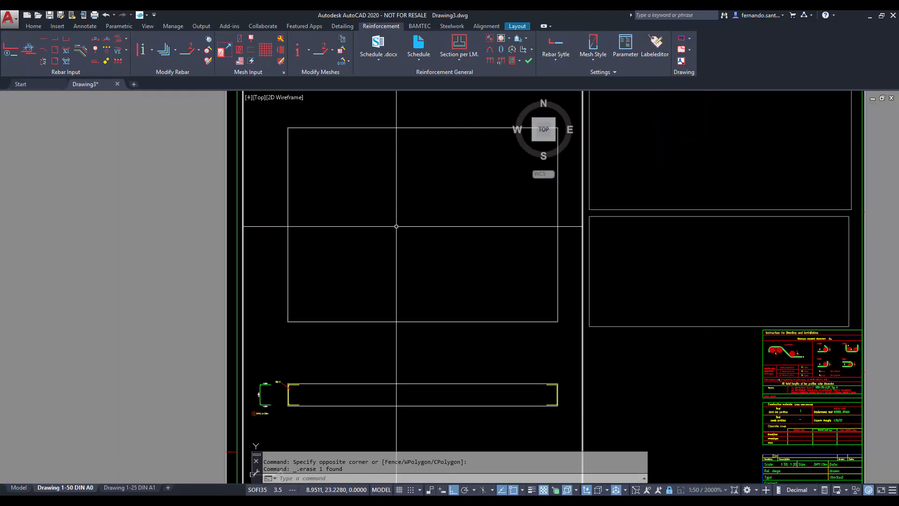
click(85, 55)
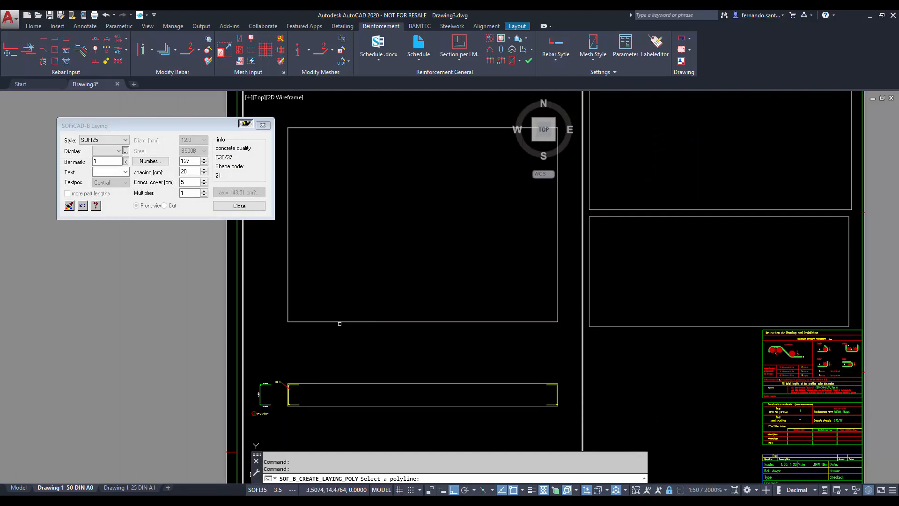
click(340, 322)
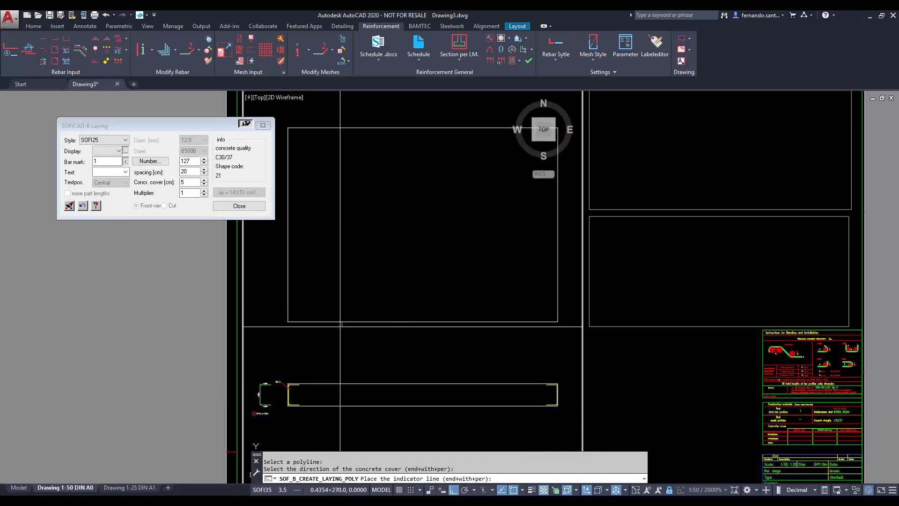
click(340, 340)
middle_drag(286, 128, 318, 164)
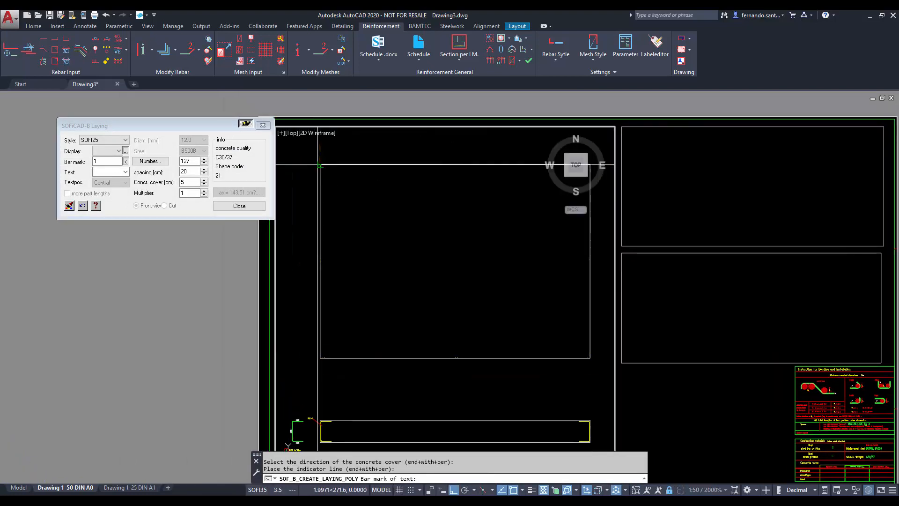
click(296, 143)
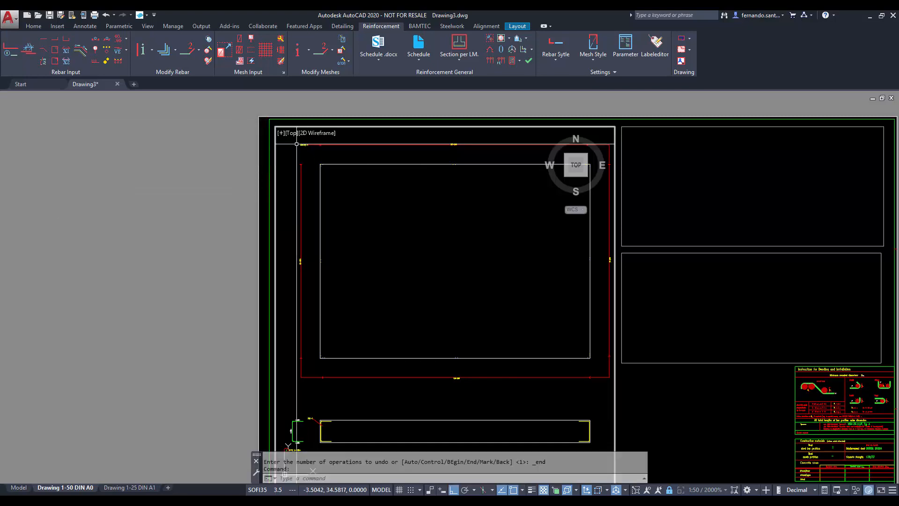
Give the polyline laying a displayed bar length of 1 m and check the labels of the U-bar and the laying
double_click(313, 146)
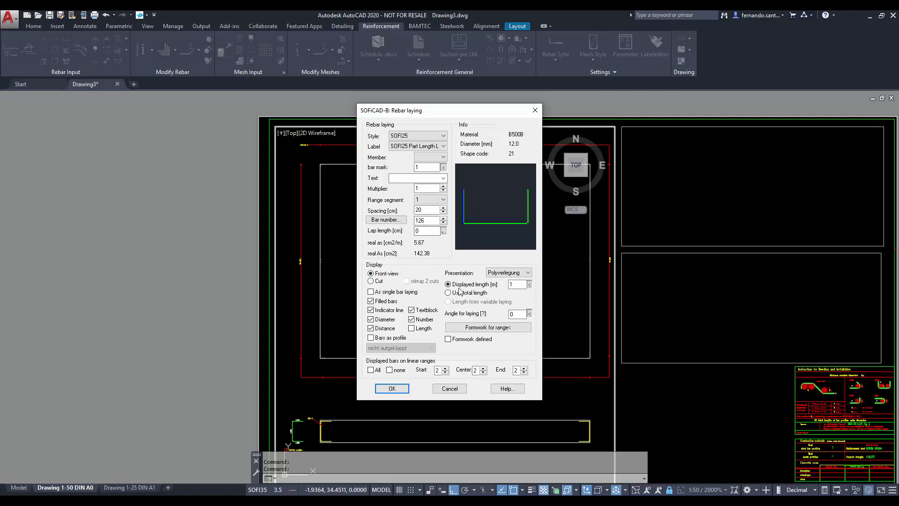
click(407, 389)
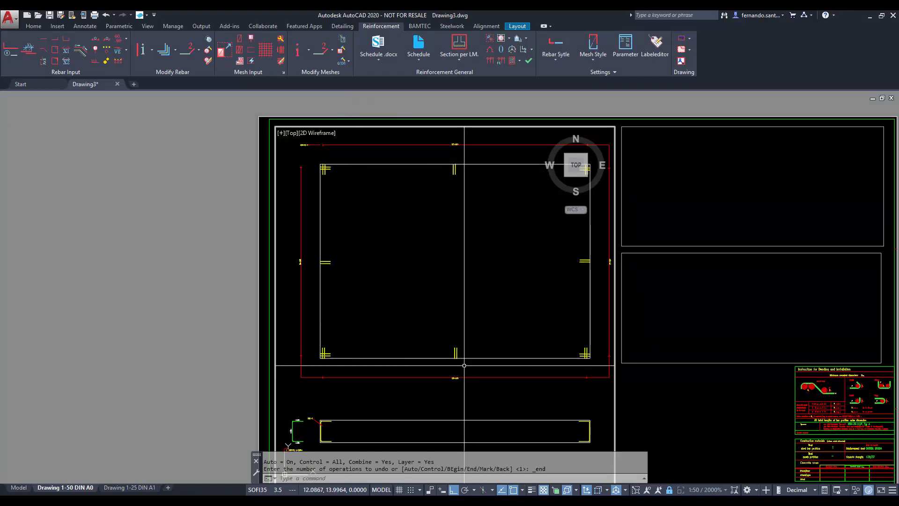
middle_drag(453, 383, 472, 334)
scroll(311, 395, up, 6)
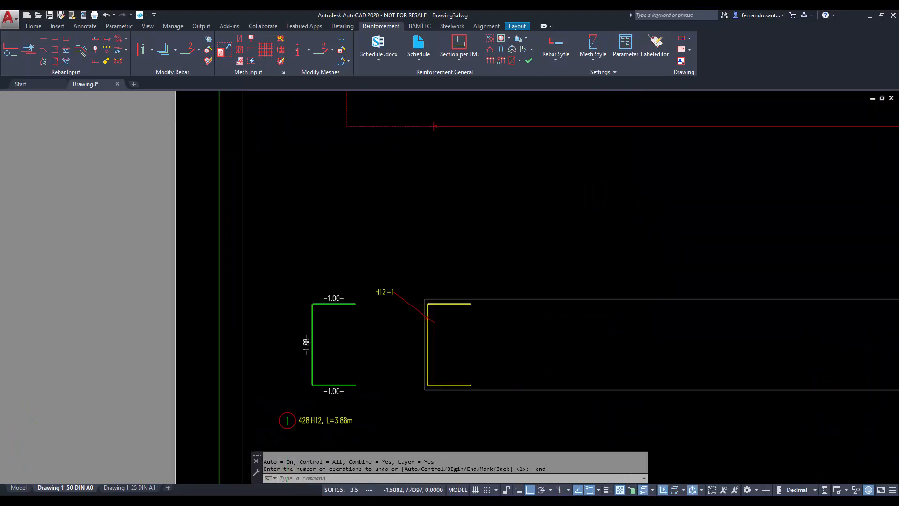
scroll(415, 347, down, 1)
middle_drag(640, 246, 344, 409)
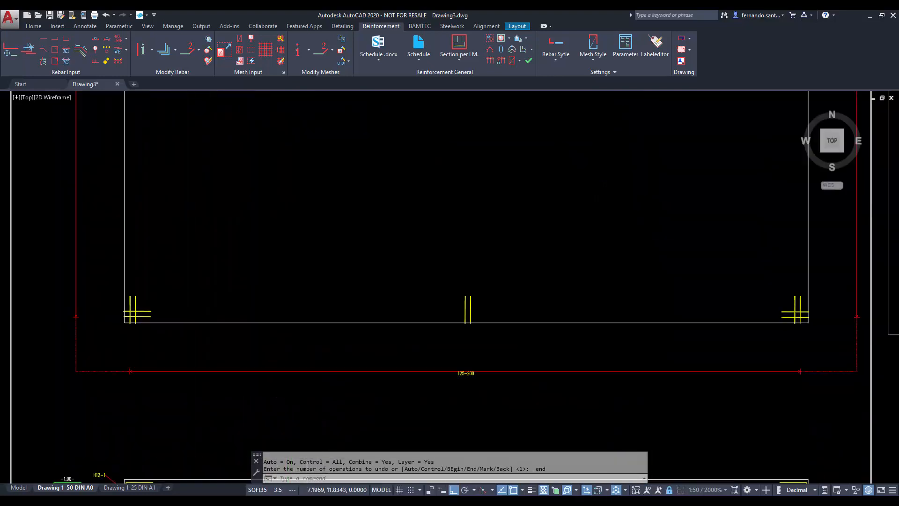
scroll(344, 409, down, 2)
middle_drag(403, 273, 364, 284)
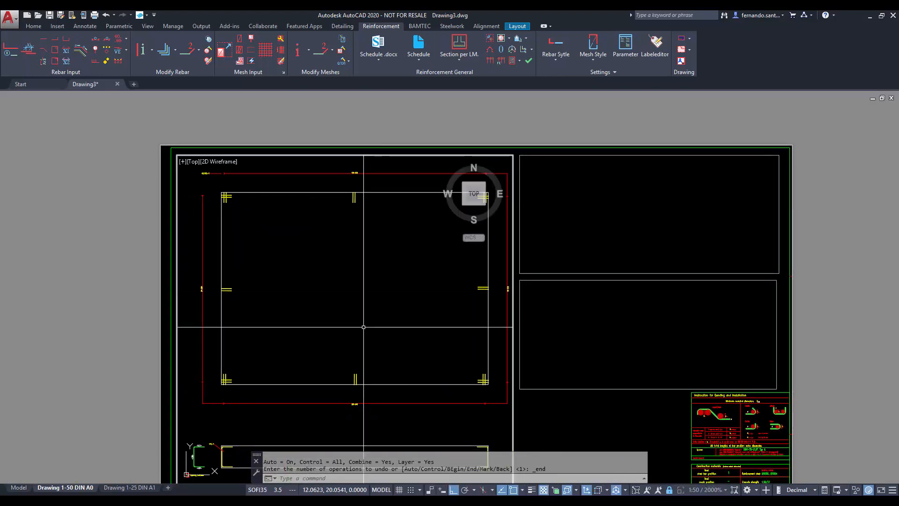
Create an automatic bar laying over the plan's rectangular area, upper layer, with 20 mm bars at 20 cm spacing and a -0.05 m border extension
click(492, 61)
text(R)
key(Return)
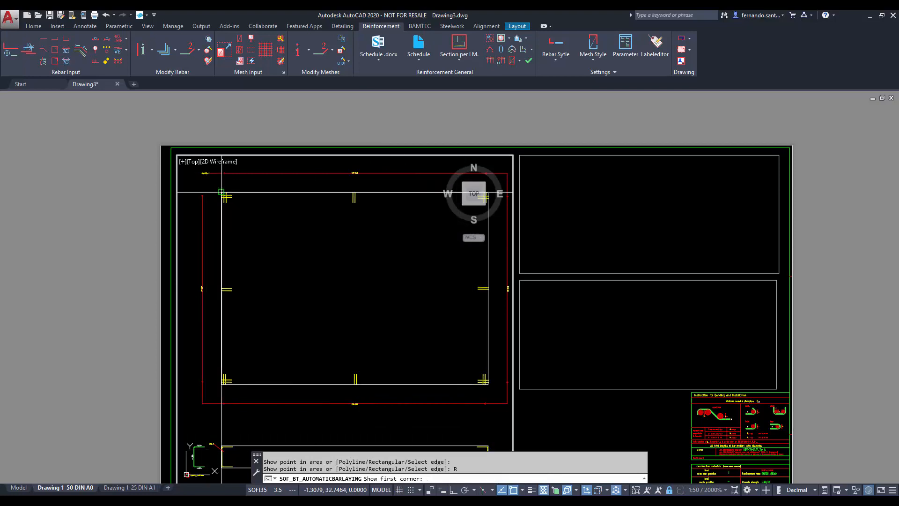
click(225, 196)
click(488, 383)
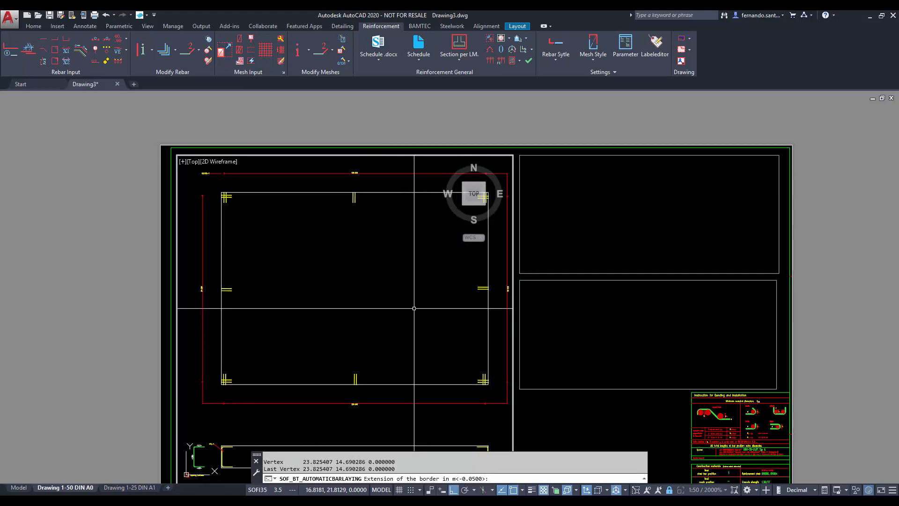
click(349, 289)
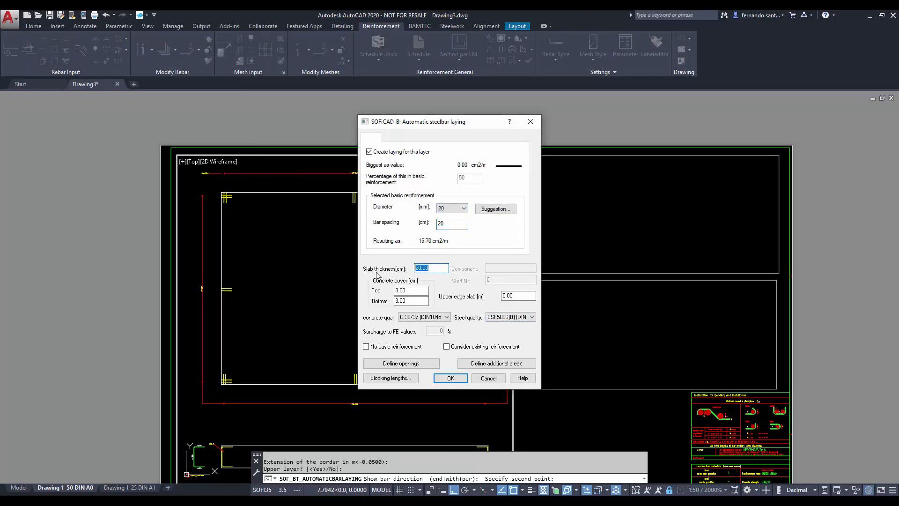
click(450, 378)
Partition the automatic laying at an endpoint midway across the plan, using the Center option
click(400, 261)
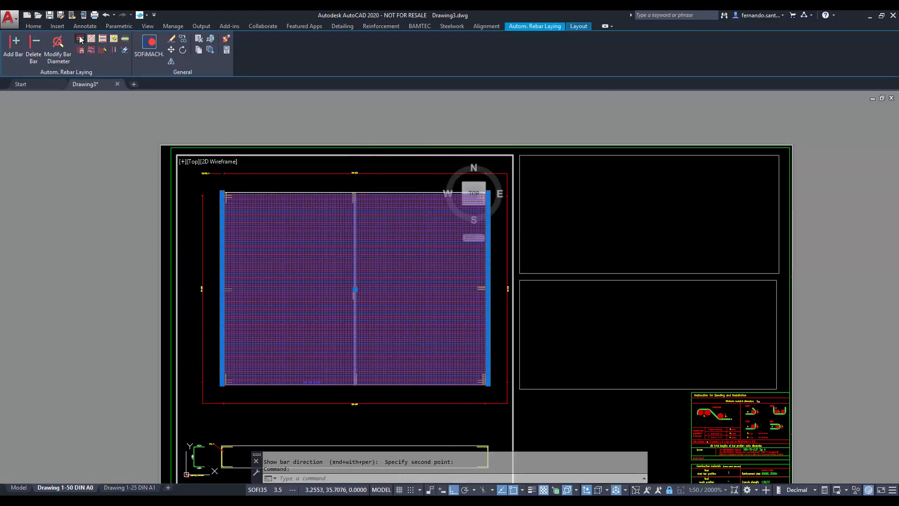
click(80, 40)
shift+right_click(357, 186)
click(398, 250)
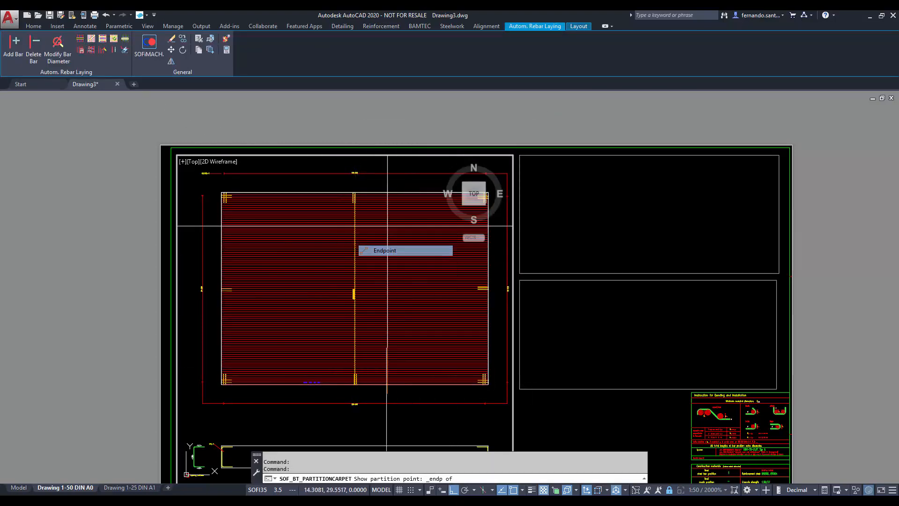
click(387, 225)
click(464, 479)
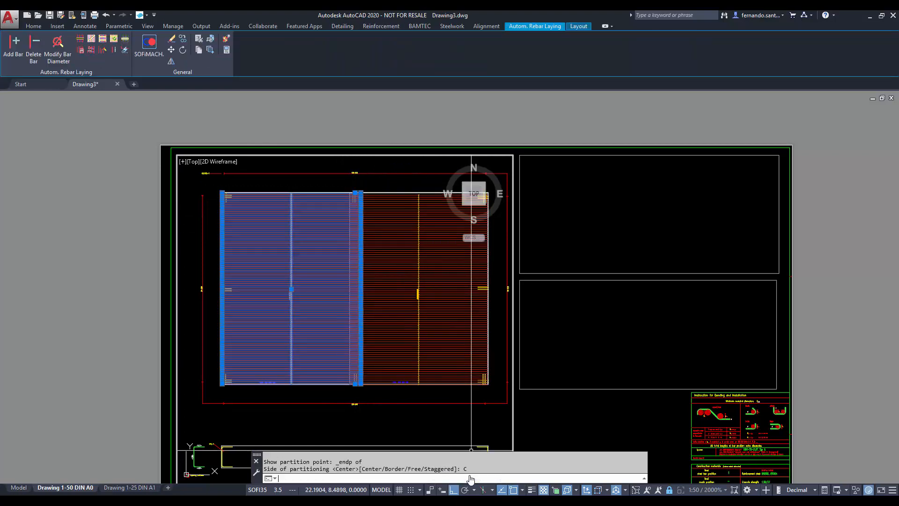
Convert the right half of the automatic laying into a regular bar laying and place its bar shape below the section
mouse_move(398, 356)
middle_down()
mouse_move(450, 291)
mouse_move(462, 255)
middle_up()
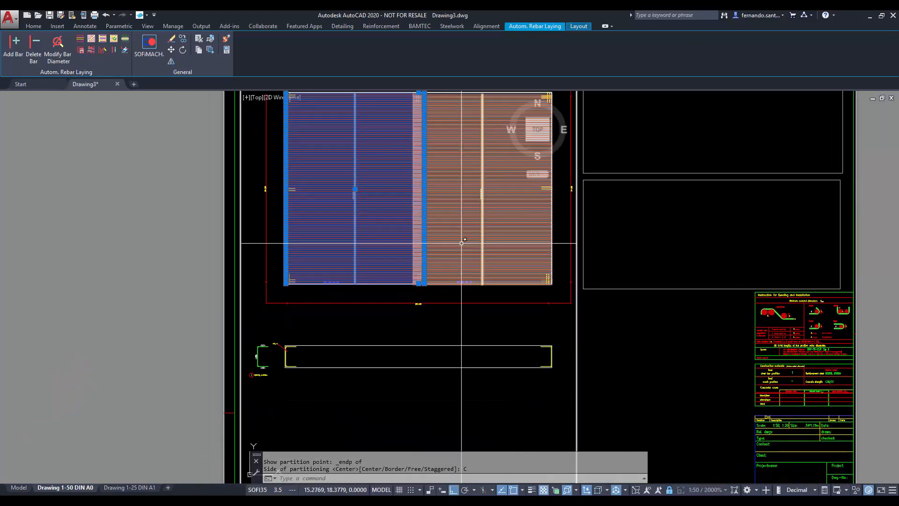
key(Escape)
click(462, 243)
click(124, 51)
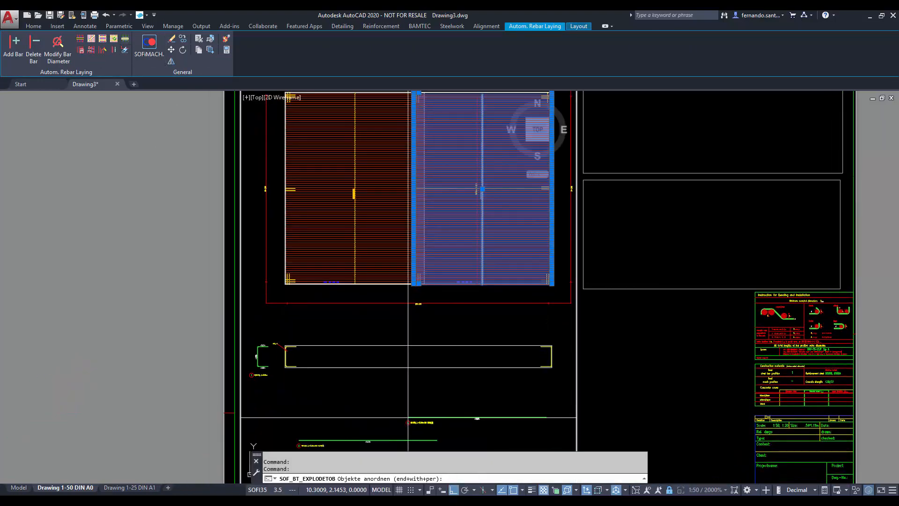
click(299, 408)
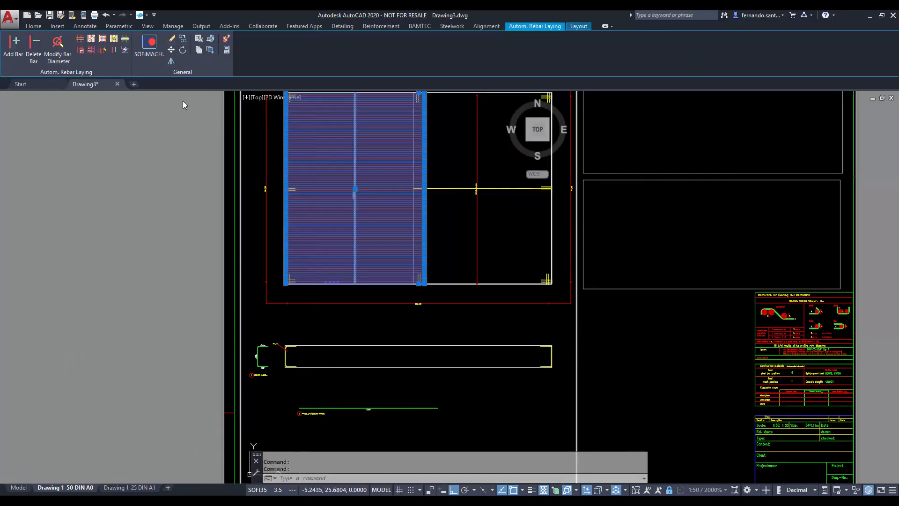
Convert the left half of the automatic laying into a regular laying, reusing bar POS 4, and inspect the bar shapes and layings
key(Return)
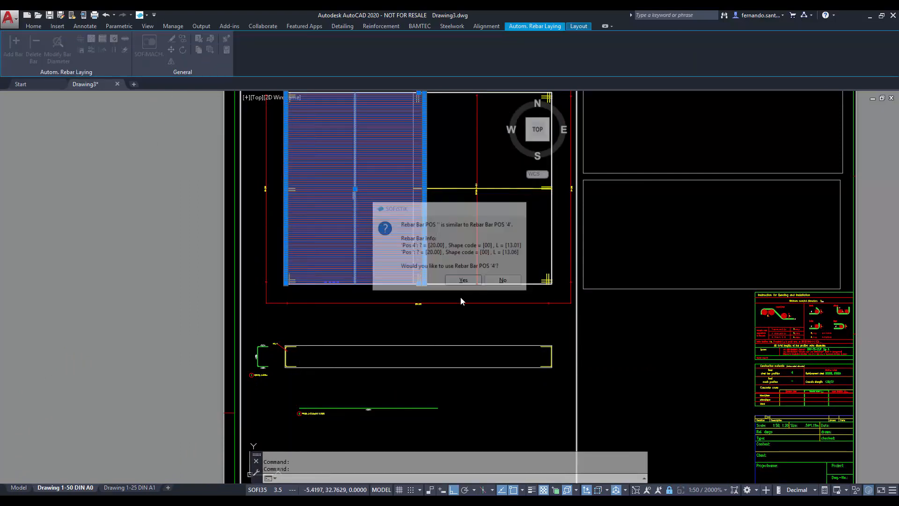
key(Escape)
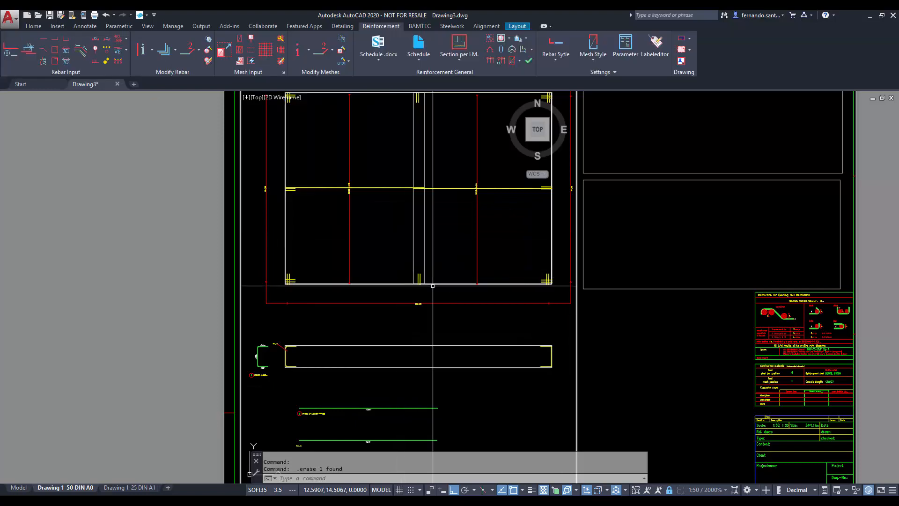
scroll(314, 309, up, 4)
scroll(340, 265, down, 1)
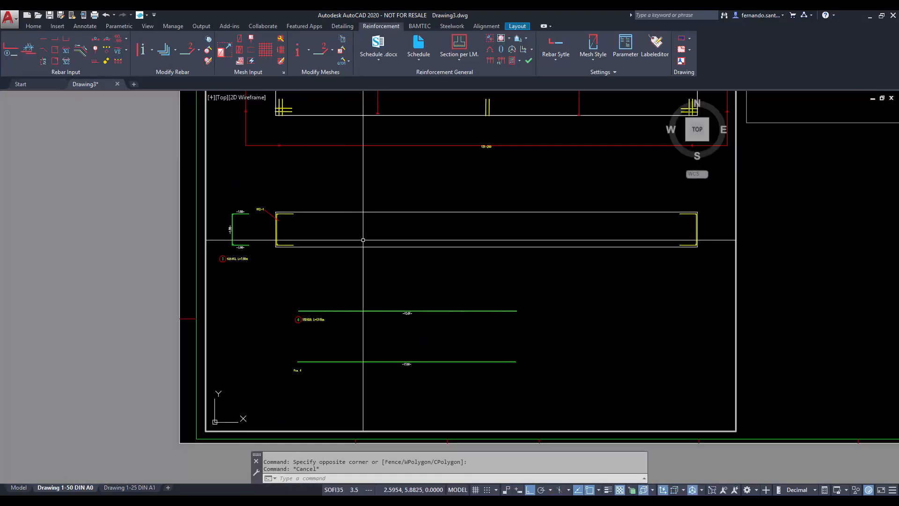
mouse_move(363, 241)
middle_down()
mouse_move(312, 372)
mouse_move(264, 429)
middle_up()
middle_drag(364, 269, 347, 338)
scroll(375, 285, down, 1)
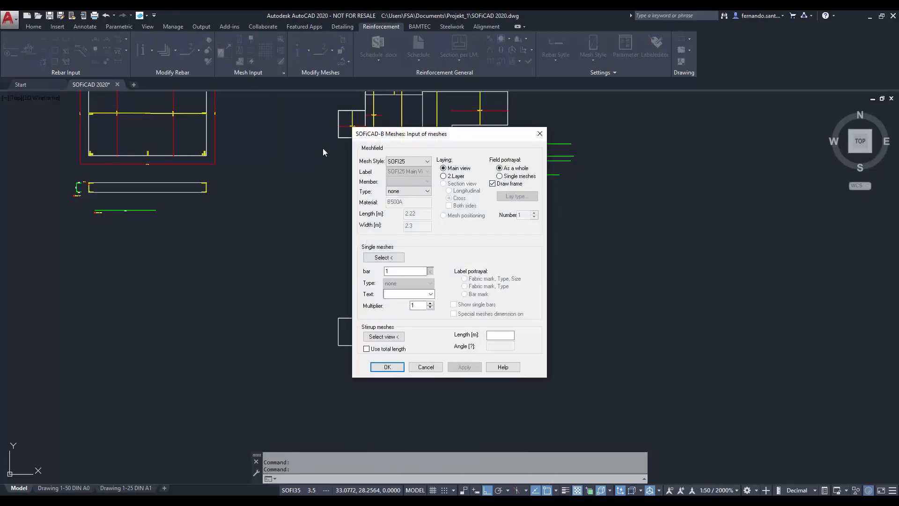
Set the mesh type to Q636(A), accept the change to a non-stirrup mesh and apply the mesh settings
click(405, 191)
click(398, 236)
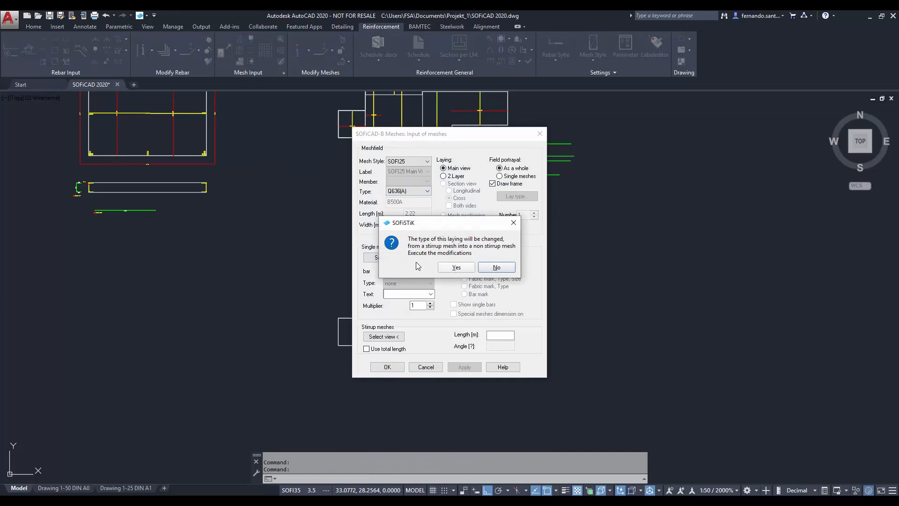
click(470, 270)
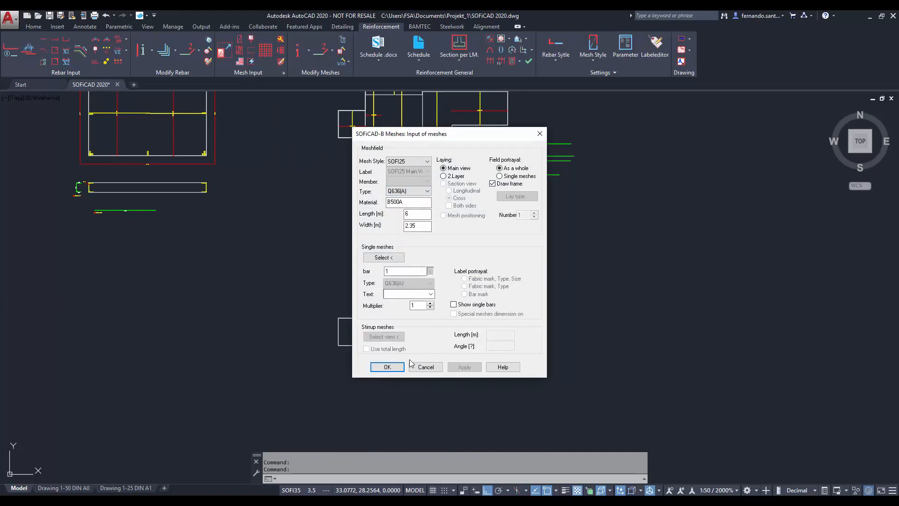
click(391, 367)
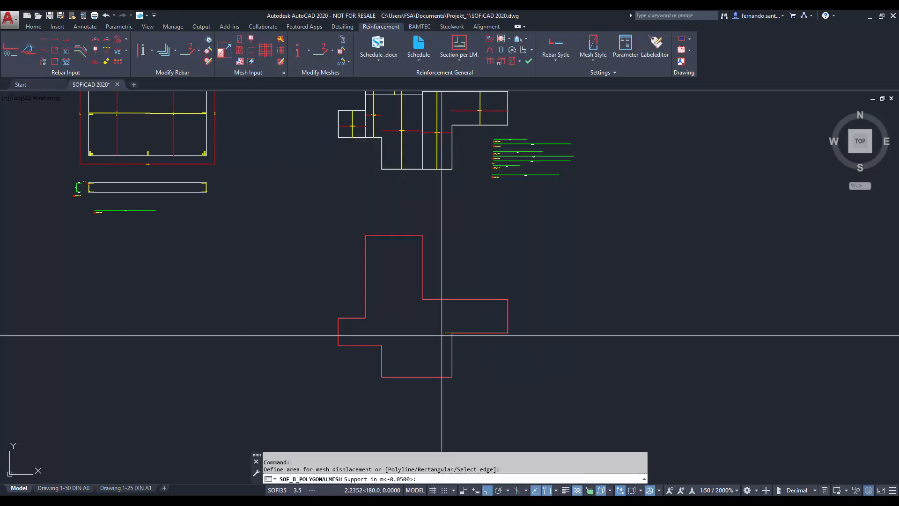
Lay the Q636(A) meshes over the stepped slab outline below the bar plan, with -0.05 m support and the default angle
key(Return)
key(Return)
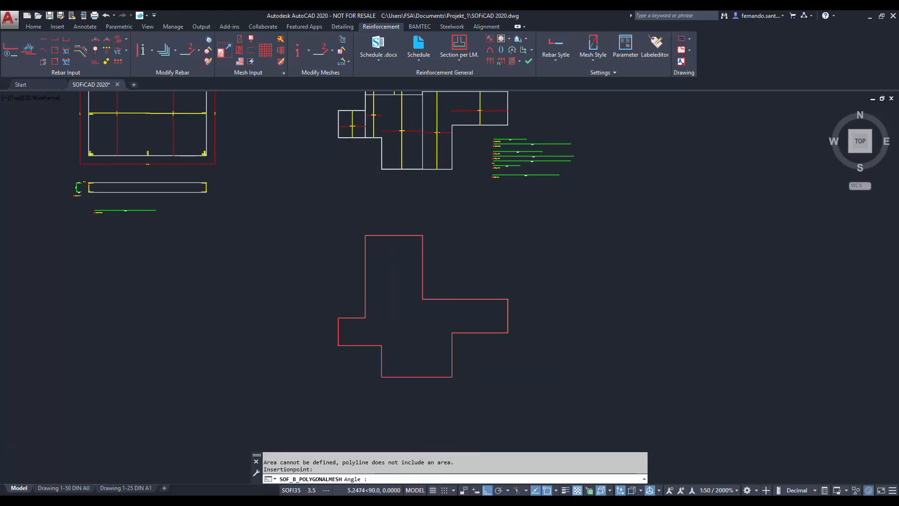
key(Return)
click(409, 383)
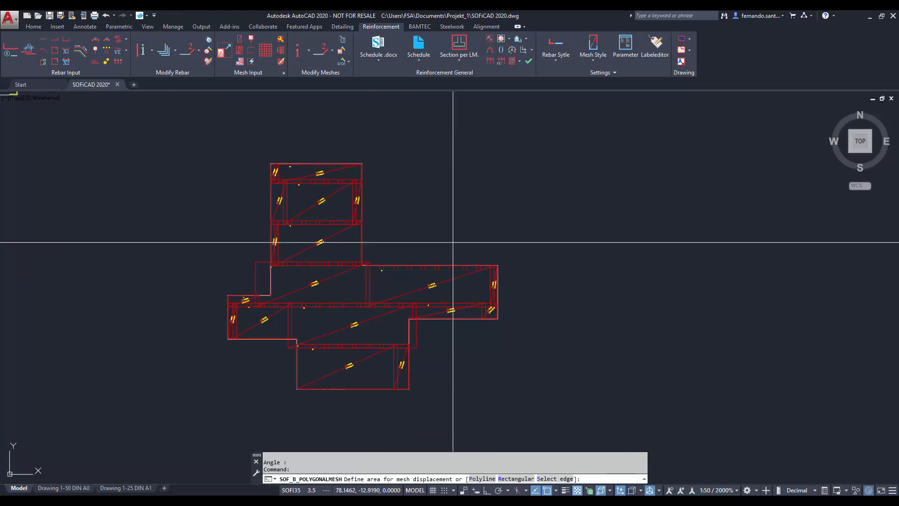
scroll(453, 242, down, 2)
mouse_move(470, 224)
middle_down()
mouse_move(435, 274)
mouse_move(433, 297)
middle_up()
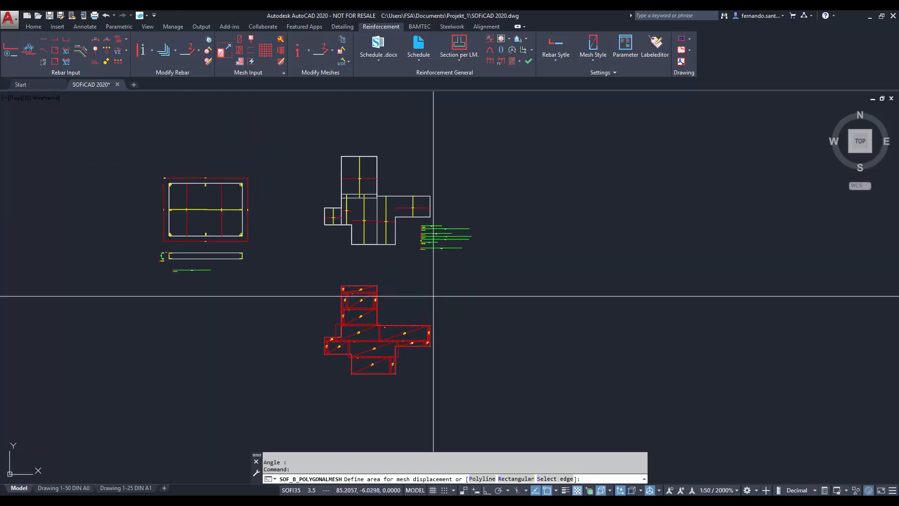
Generate the reinforcement schedule document sofstart_enu.docx with additional PDF output and review its weight and bending schedules
click(378, 43)
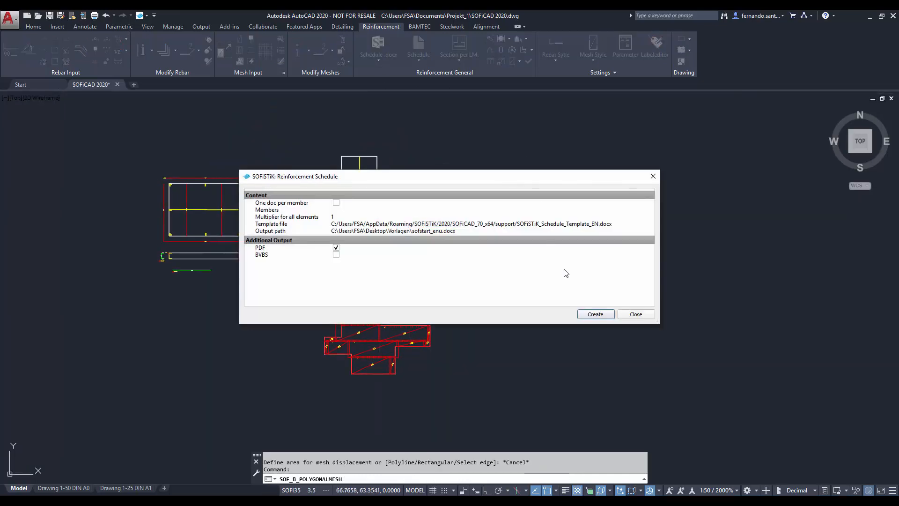
click(593, 314)
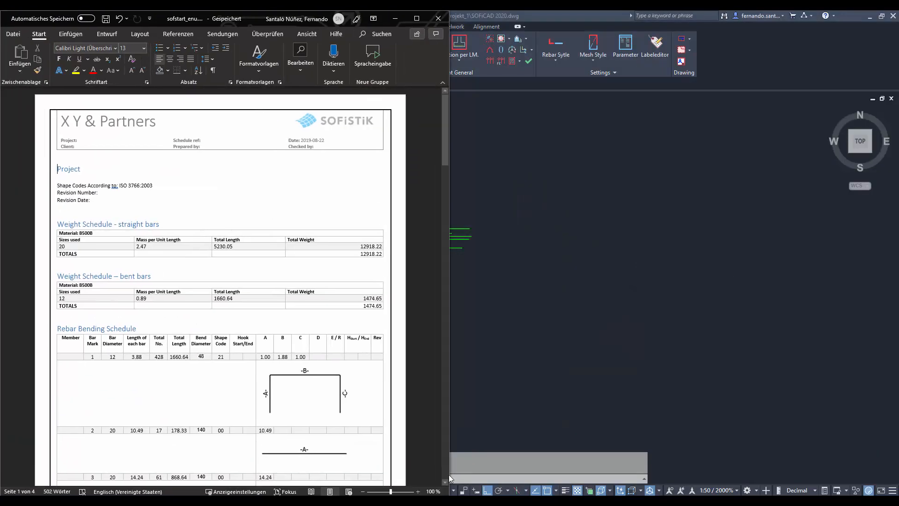
scroll(315, 242, down, 10)
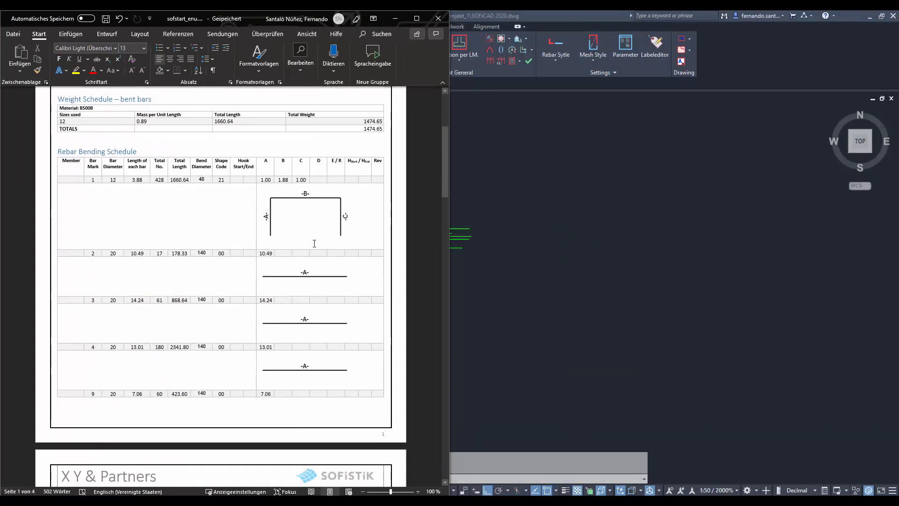
scroll(316, 248, down, 15)
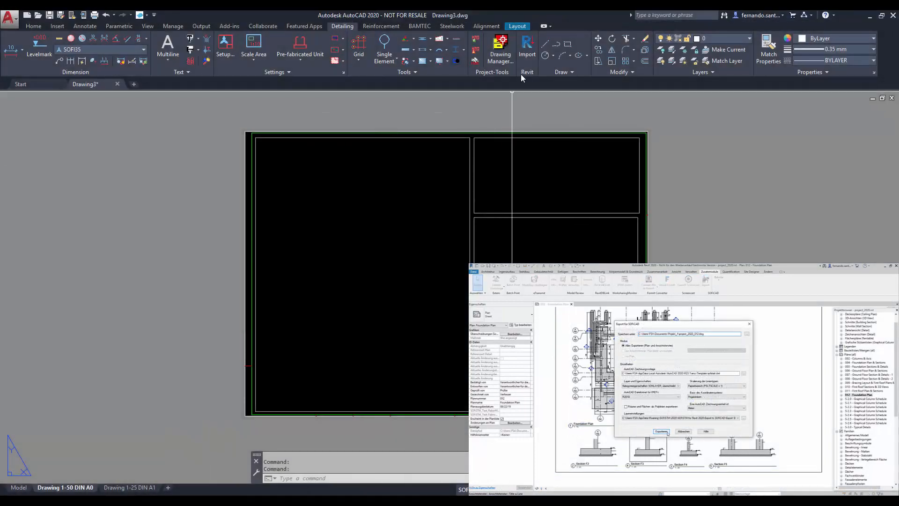
Import the Revit export file project_2020_012.xml from the Projekt_1 folder into the drawing
click(526, 61)
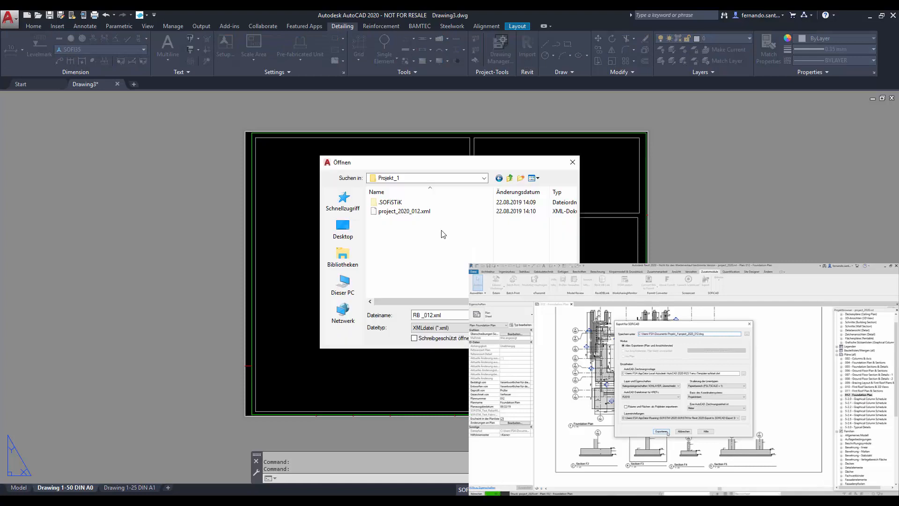
click(447, 213)
click(552, 315)
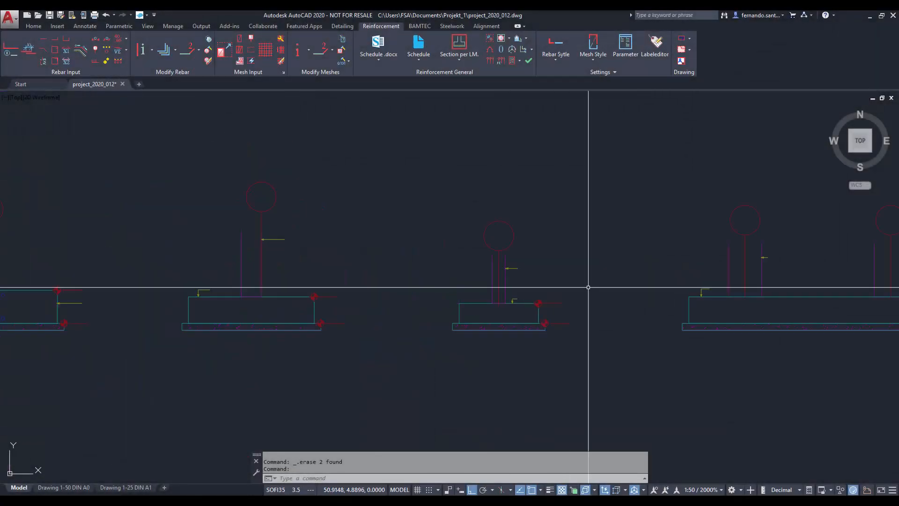
Create a 16 mm shape A3 bar with 5 cm cover and 20 cm legs along the bottom of the small footing section
middle_drag(588, 287, 532, 270)
click(80, 49)
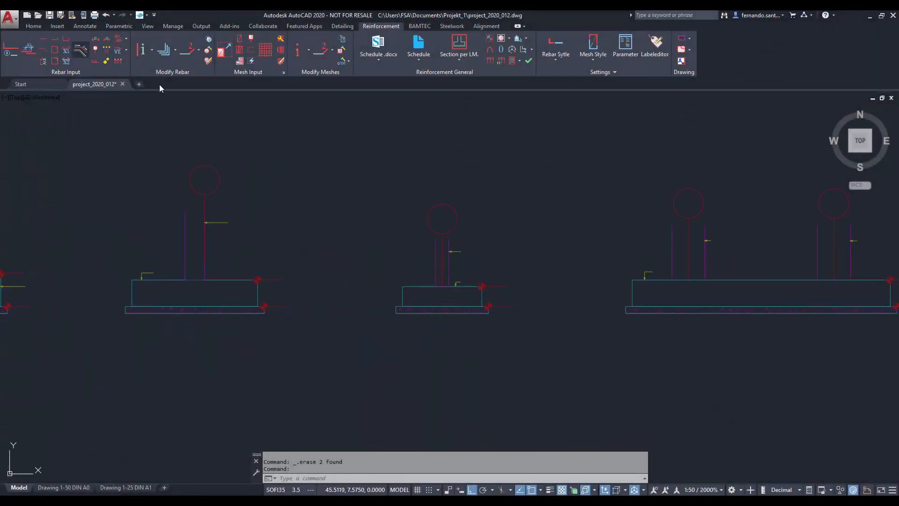
click(304, 142)
click(305, 180)
scroll(428, 297, up, 3)
click(449, 321)
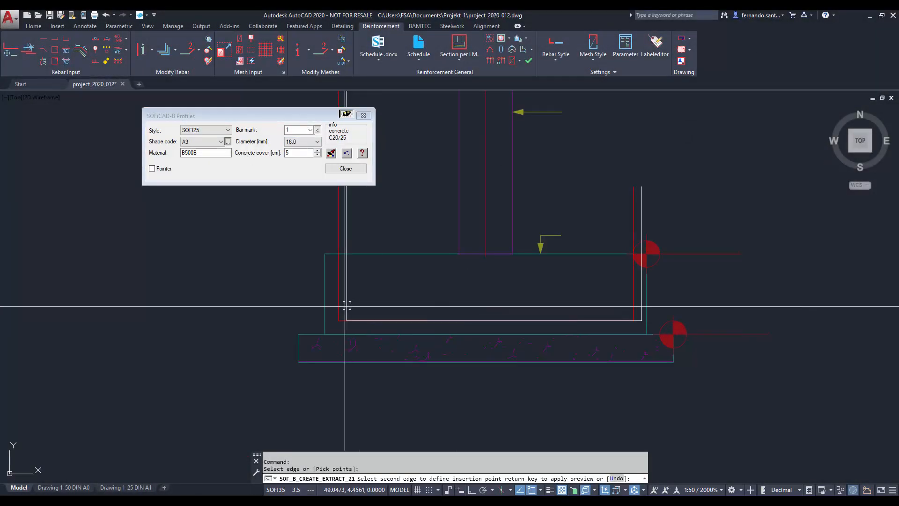
click(328, 307)
key(Return)
key(Return)
key(Return)
Place the 16 mm bar's shape and its bar mark label below the small footing section
scroll(588, 256, down, 2)
middle_drag(506, 340, 512, 275)
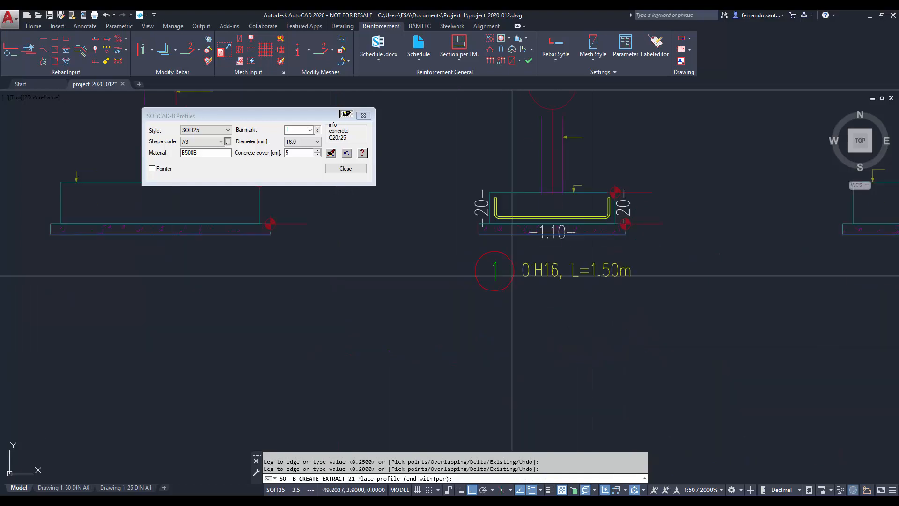
scroll(511, 276, down, 1)
click(510, 383)
click(502, 408)
key(Return)
Mirror the bottom bar about the small footing's horizontal midline, keeping the source bar
click(572, 237)
text(mirr)
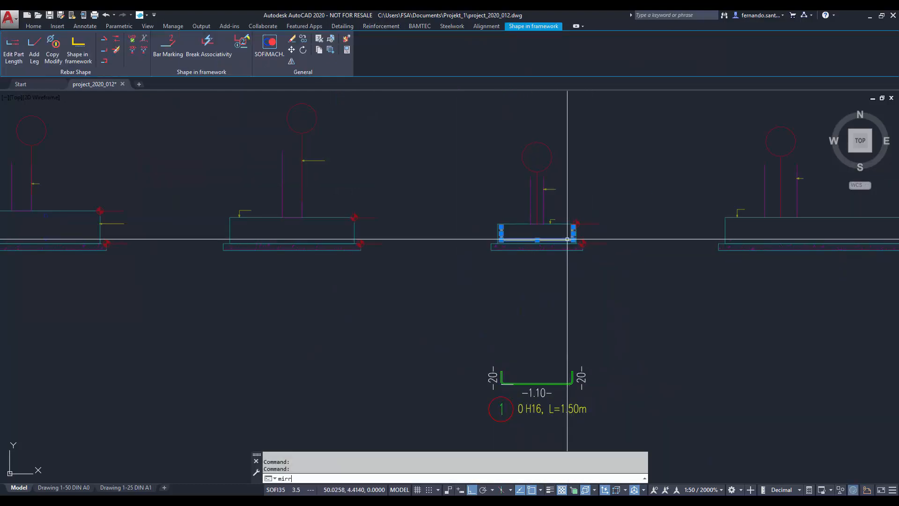
key(Return)
click(573, 234)
click(623, 235)
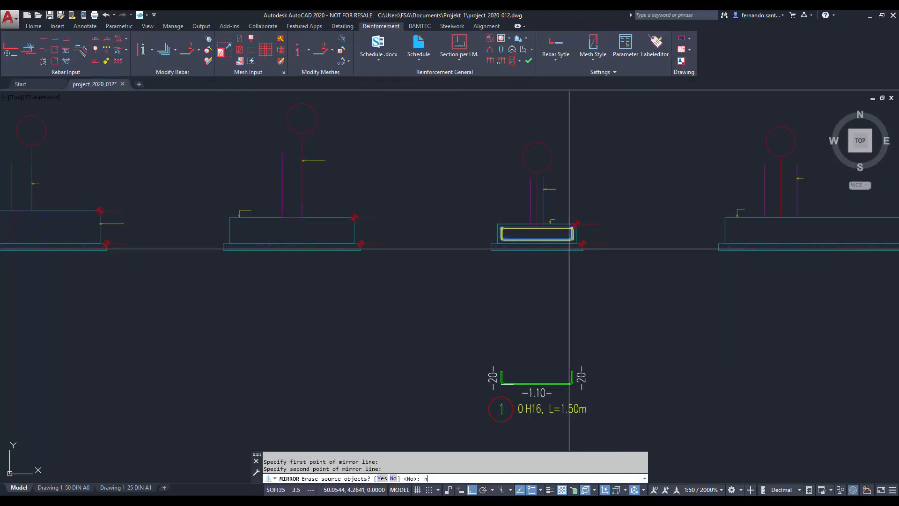
text(n)
key(Return)
Copy and modify the mirrored top bar into a new 12 mm bar mark, placing its shape directly above bar 1's shape
click(538, 227)
click(58, 58)
key(F8)
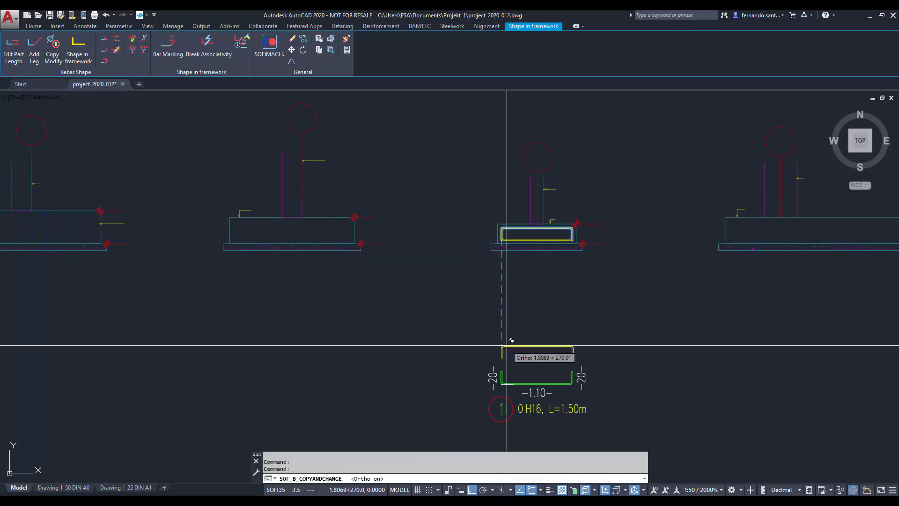
click(502, 351)
click(521, 470)
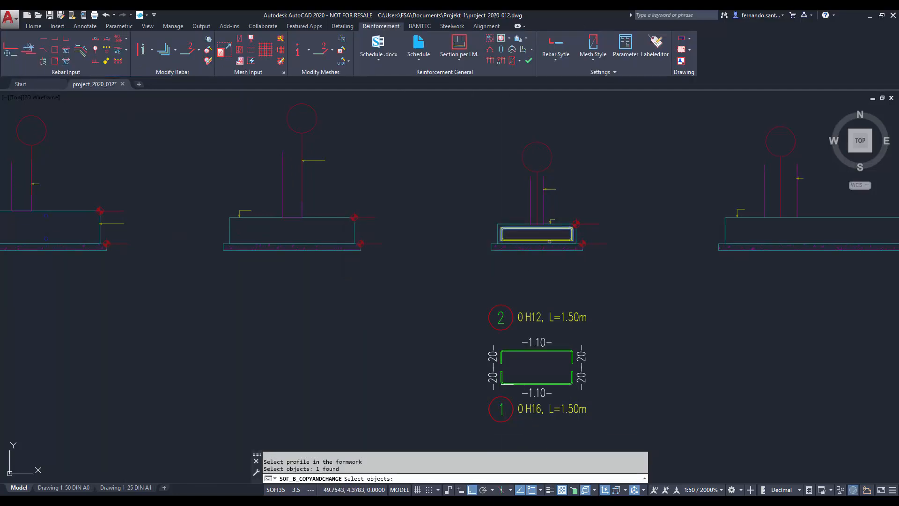
click(509, 269)
Lay bar mark 1 as cut bars along the footing's bottom at 15 cm spacing with symmetric offset, placing the range label below
scroll(538, 253, up, 3)
click(97, 40)
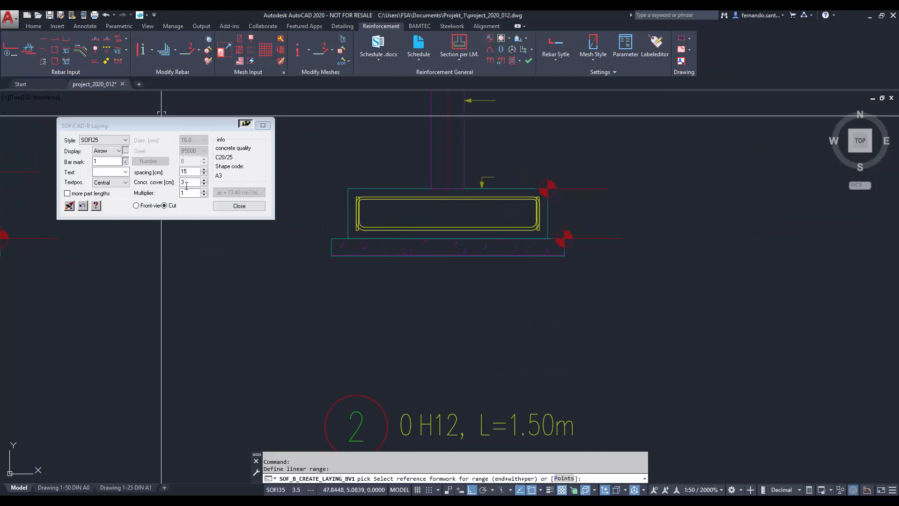
text(s)
key(Return)
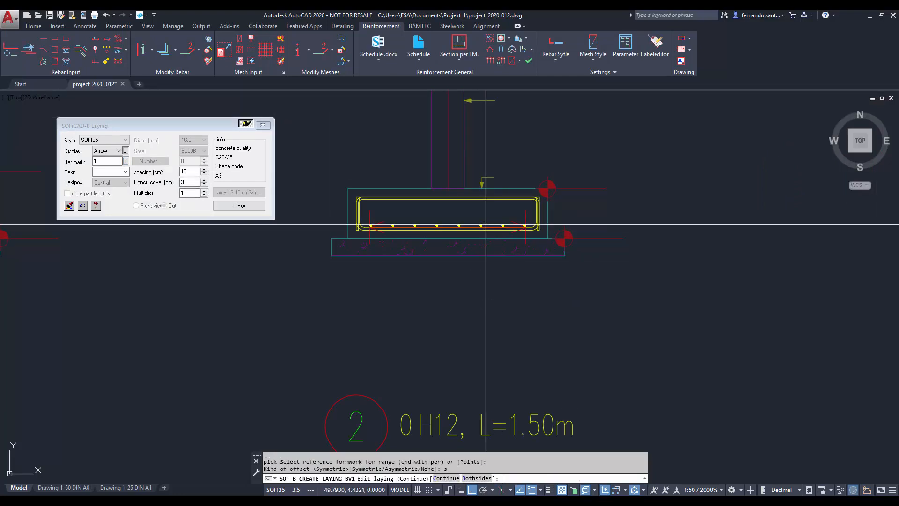
key(Return)
click(496, 311)
key(Escape)
Mirror the bottom bar laying about the footing's horizontal midline, keeping the original laying
click(534, 320)
click(507, 320)
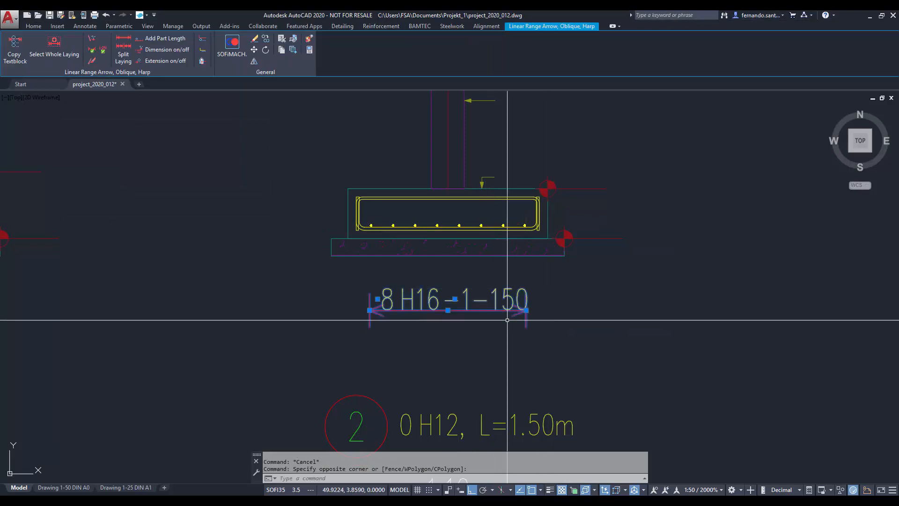
text(mi)
key(Return)
click(526, 213)
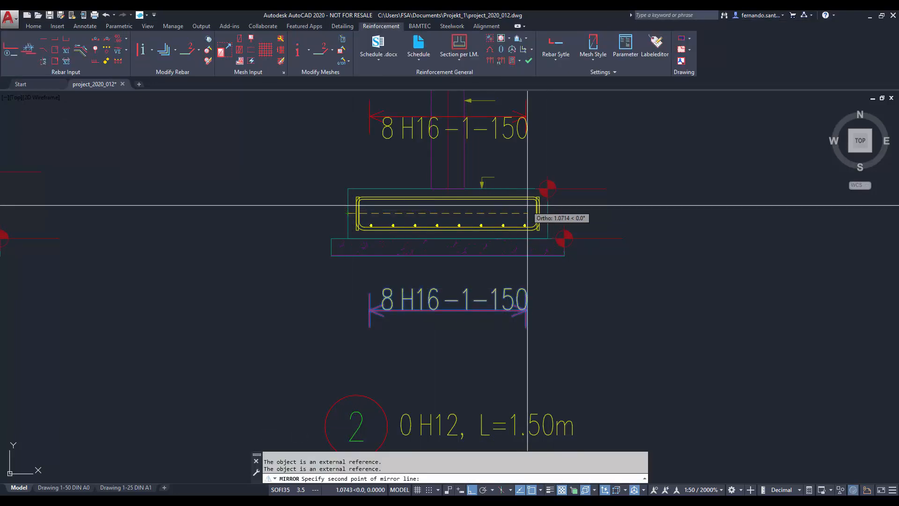
click(581, 302)
key(Return)
Reassign the mirrored upper laying to the 12 mm bar mark 2
double_click(513, 132)
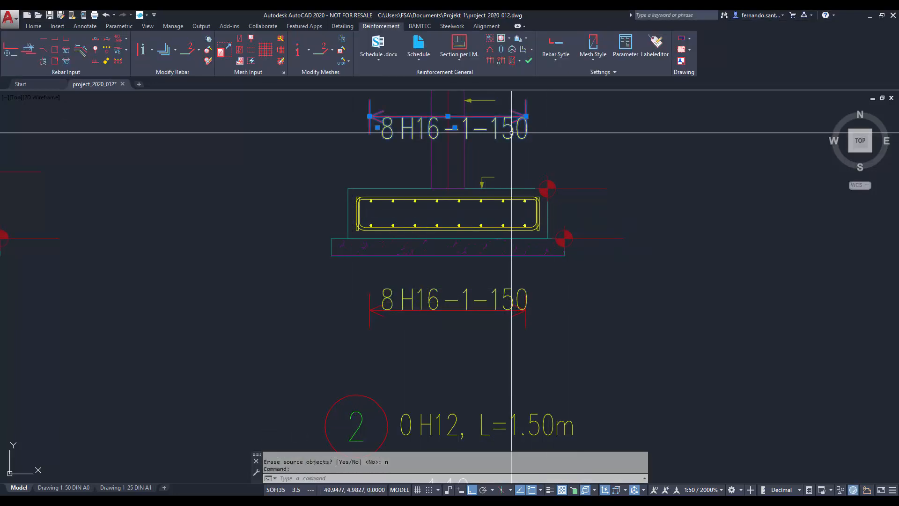
click(445, 167)
scroll(481, 210, down, 2)
click(469, 328)
click(403, 387)
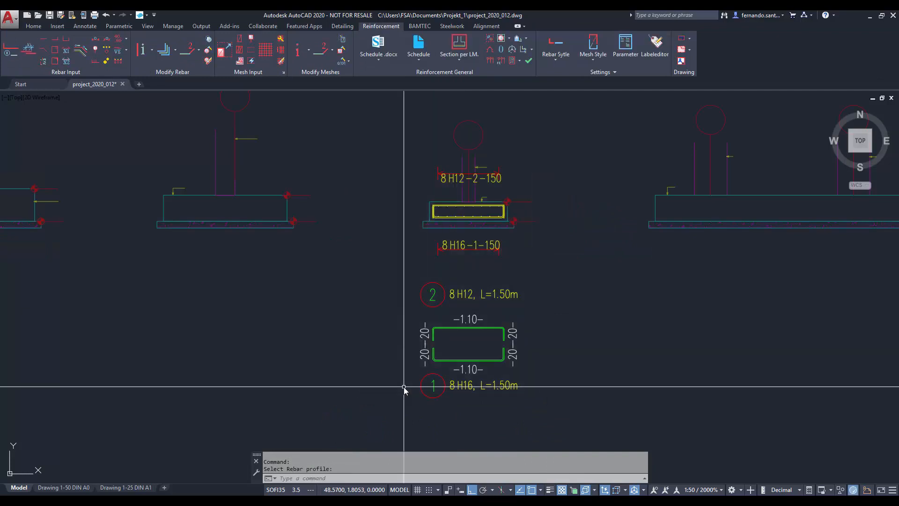
Copy the small footing's complete reinforcement as an area with new bar marks to the bottom corner of the wide two-column footing
click(492, 42)
click(572, 147)
click(400, 403)
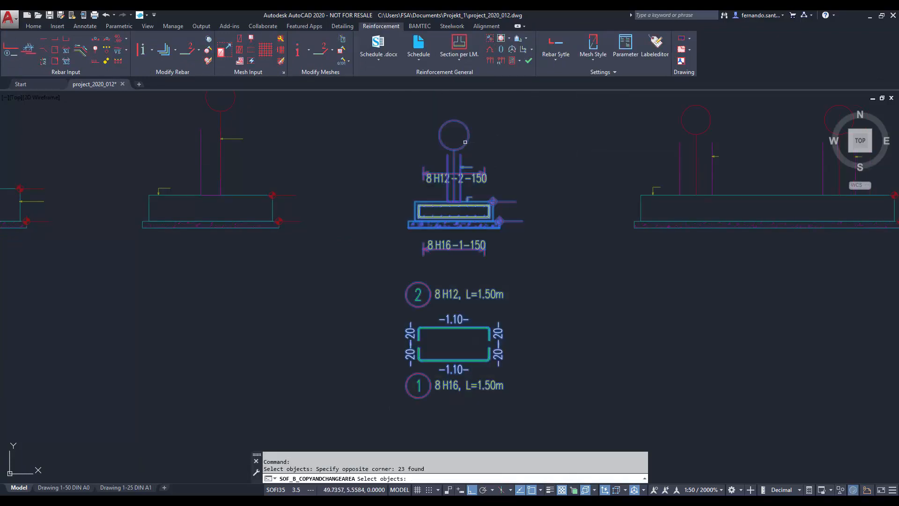
key(Return)
click(415, 220)
click(642, 220)
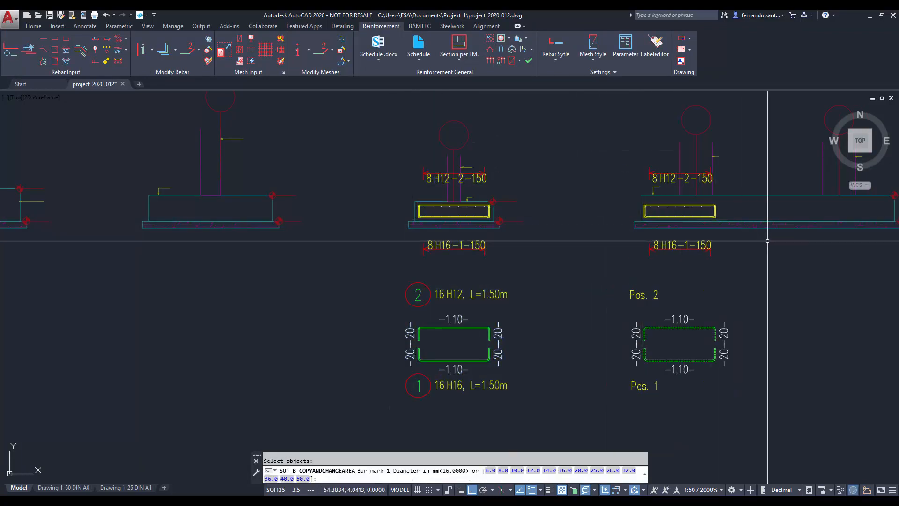
Stretch the copied bars and layings along the wide footing to its far end, giving bars 3.79 m wide
text(str)
key(Return)
click(576, 159)
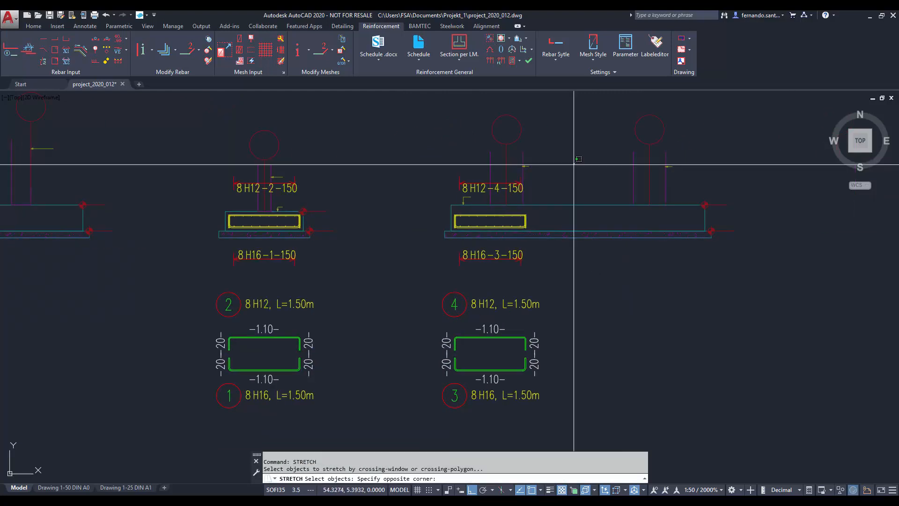
click(502, 276)
shift+click(531, 237)
key(Return)
click(527, 273)
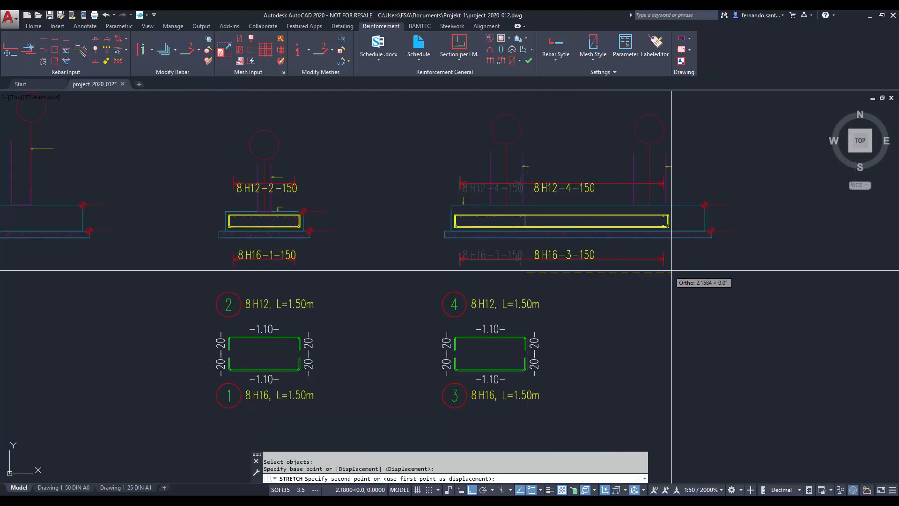
click(703, 273)
Stretch the wide footing's upper bar and laying upward by about 0.10 m to lengthen the legs to 30 cm
key(Return)
click(739, 220)
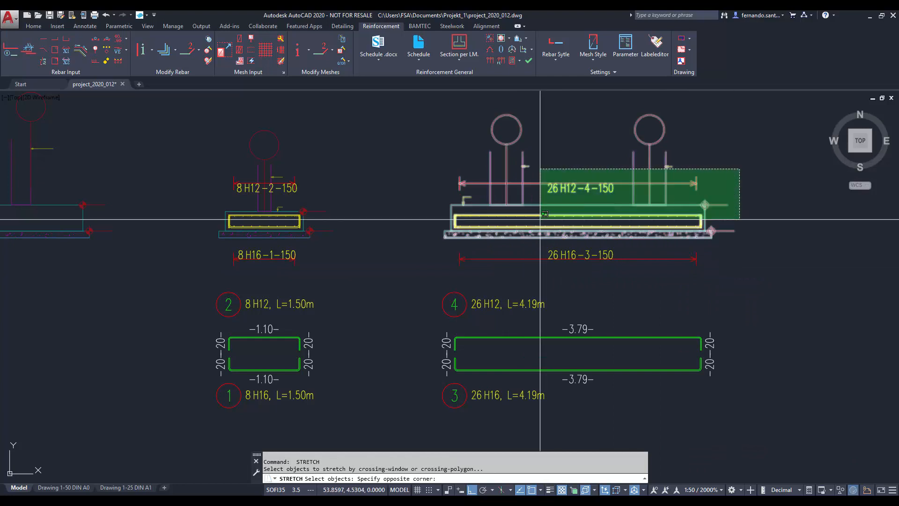
click(441, 171)
shift+click(491, 178)
key(Return)
scroll(712, 212, up, 6)
click(711, 221)
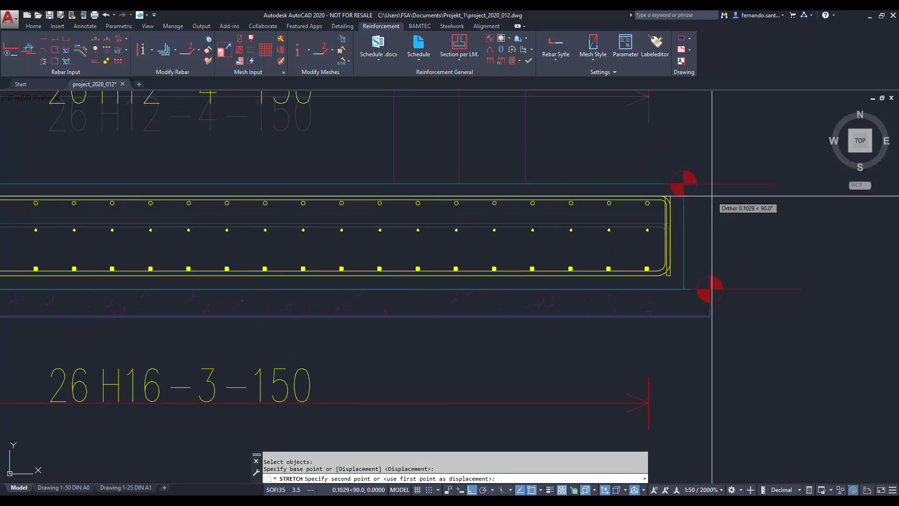
click(712, 194)
scroll(711, 195, down, 6)
key(Escape)
Stretch the small footing's bottom bar and laying downward by about 0.10 m
middle_drag(383, 269, 443, 268)
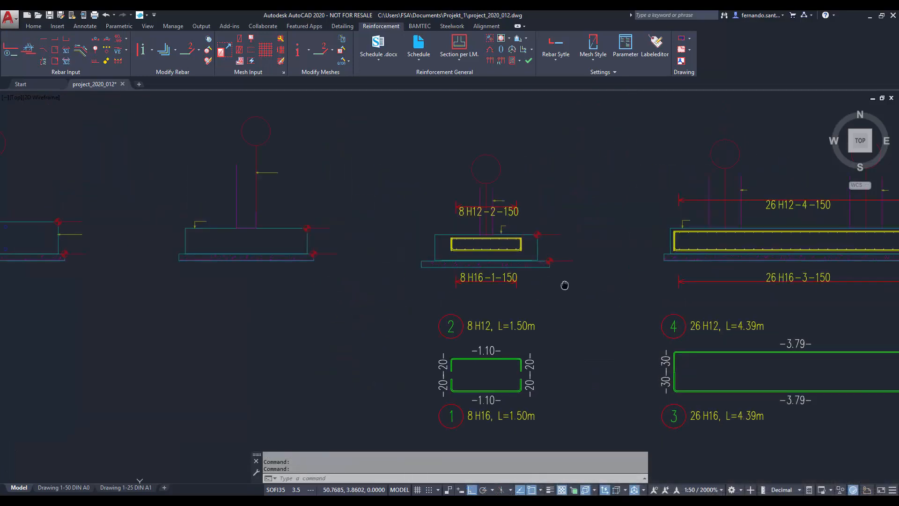
scroll(495, 238, up, 4)
text(str)
key(Return)
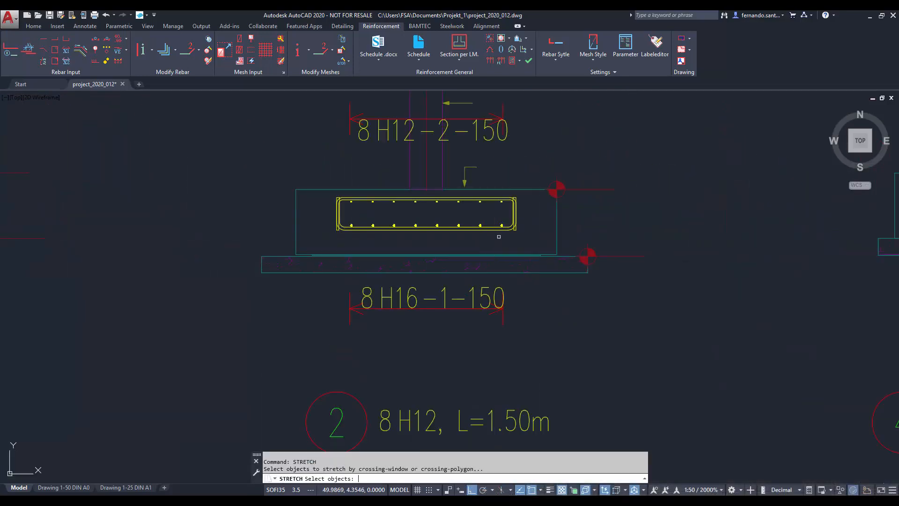
click(544, 212)
click(317, 323)
key(Return)
click(648, 215)
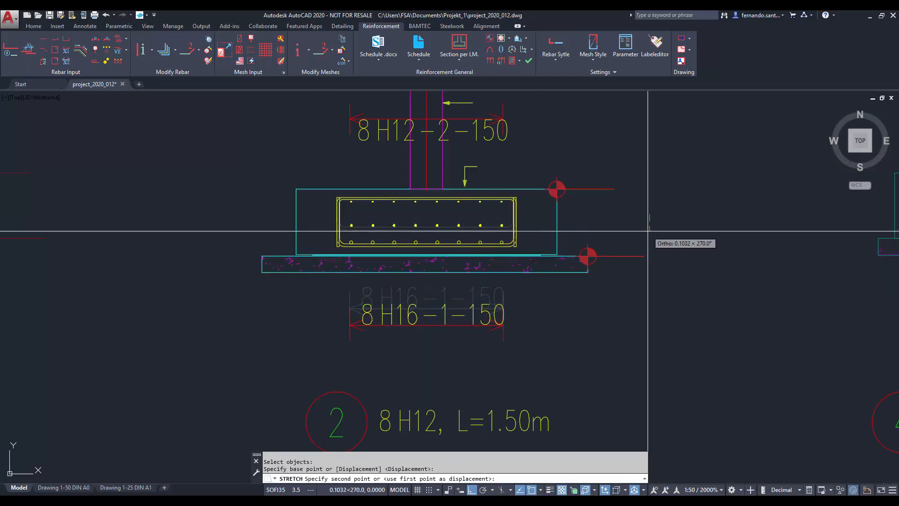
click(648, 232)
Stretch the small footing's bars and layings about 0.20 m toward the right side of the footing
key(Return)
click(630, 105)
click(485, 347)
key(Return)
click(600, 329)
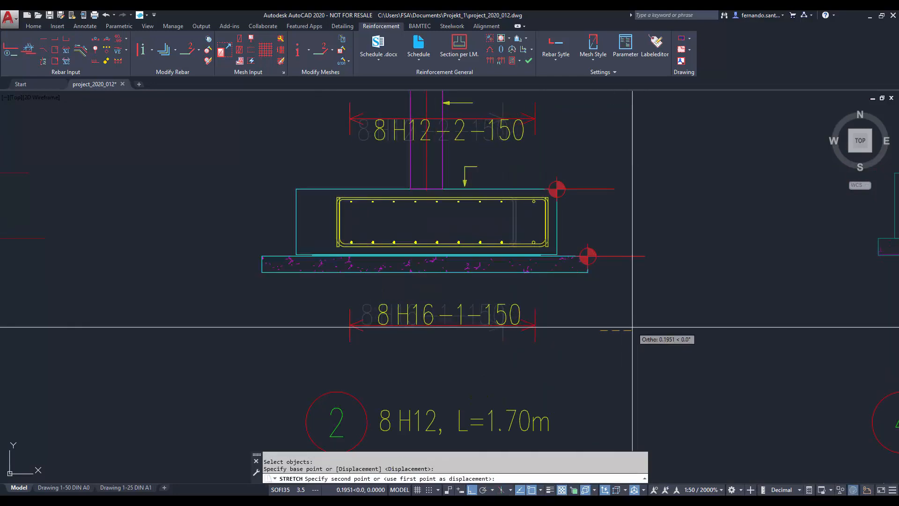
click(632, 328)
Stretch the opposite end of the small footing's bars and layings toward its left side, giving bars 1.48 m wide
key(Return)
click(424, 105)
click(315, 345)
key(Return)
click(458, 364)
click(427, 363)
scroll(442, 343, down, 2)
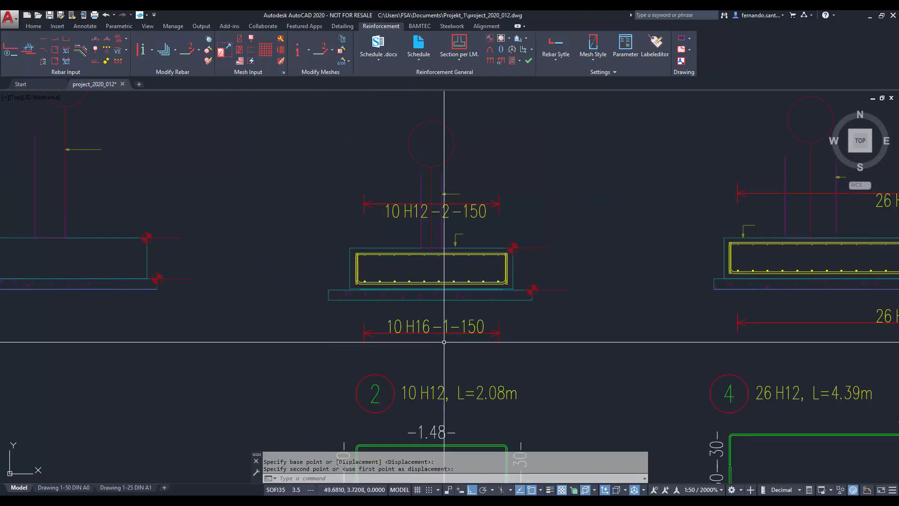
key(Escape)
middle_drag(502, 362, 532, 303)
middle_drag(620, 337, 543, 339)
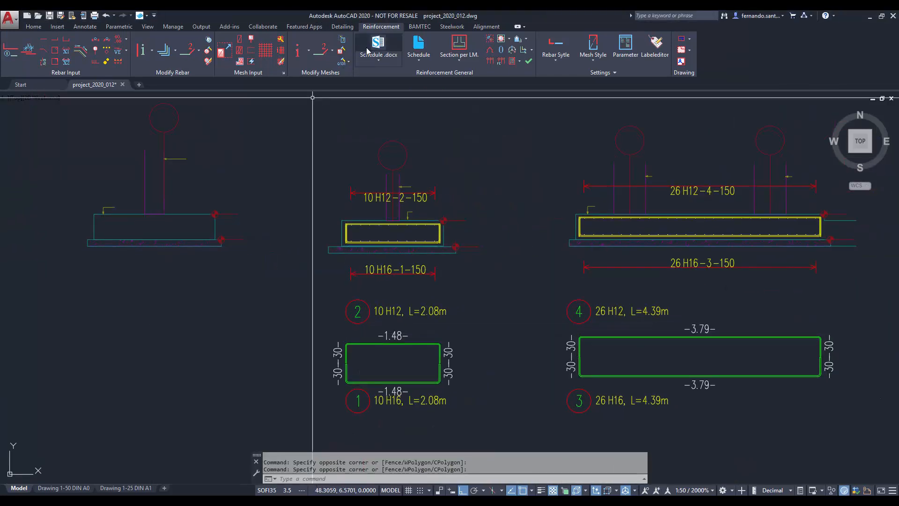
Create a difference reinforcement schedule with PDF output, comparing the drawing with project_2020_012_a.dwg
click(385, 57)
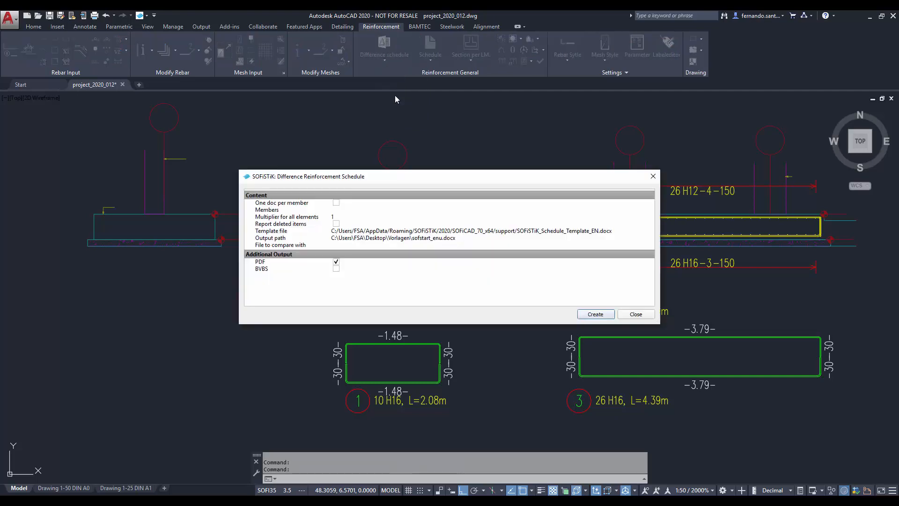
click(650, 245)
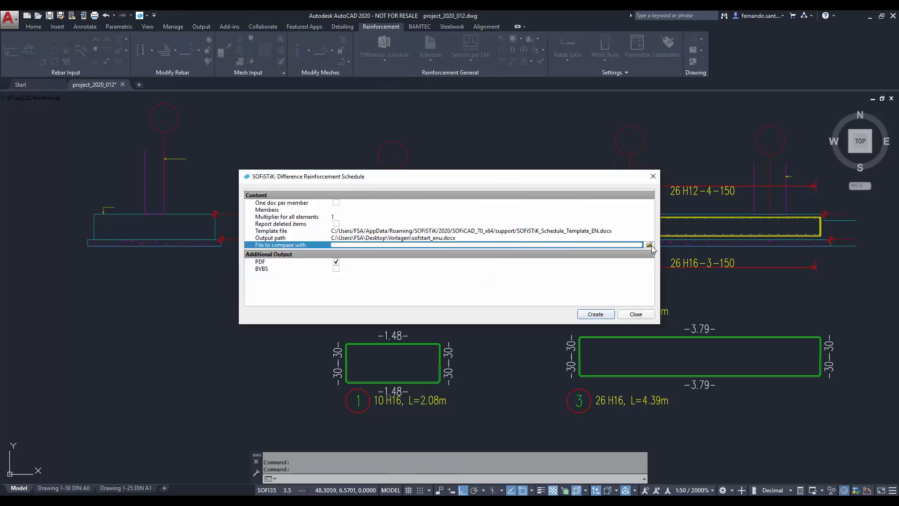
click(397, 318)
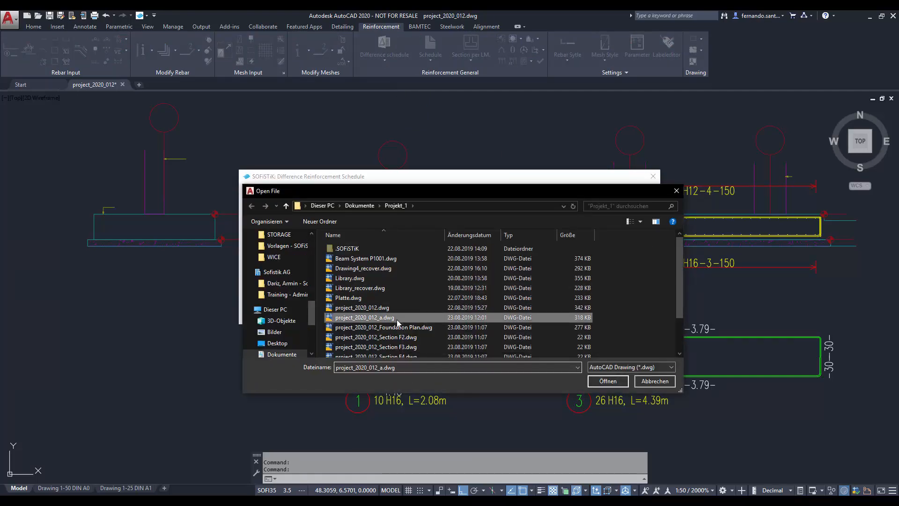
click(608, 381)
click(603, 316)
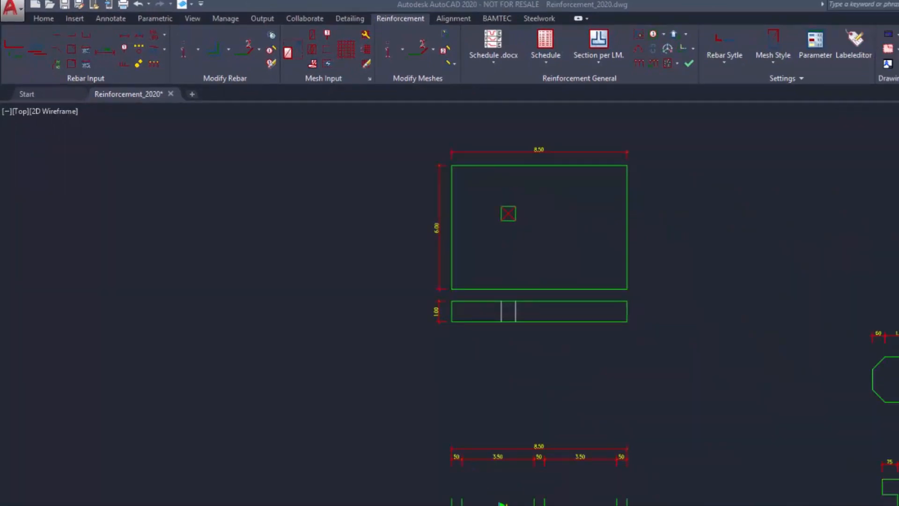
Choose ISO3766:2003 as the shape code standard in the reinforcement parameters and check the rebar, mesh and concrete materials
click(816, 57)
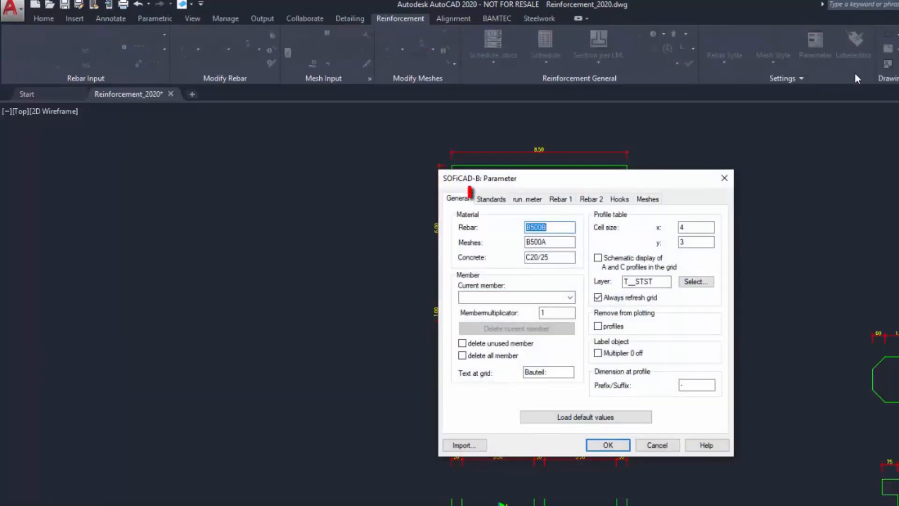
click(491, 199)
click(705, 228)
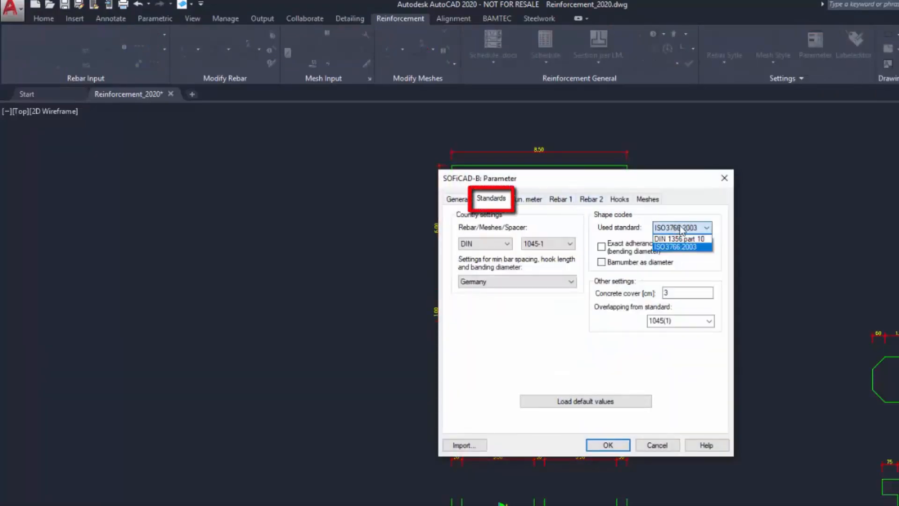
click(700, 247)
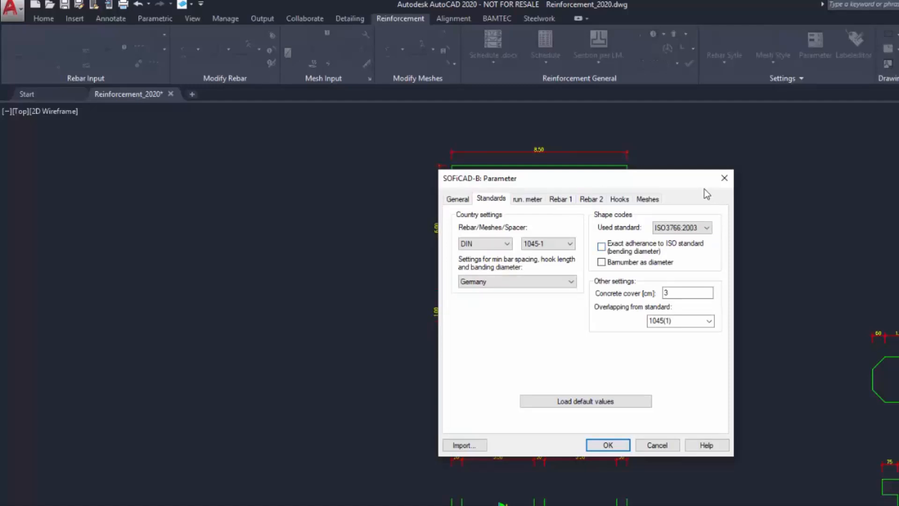
click(459, 200)
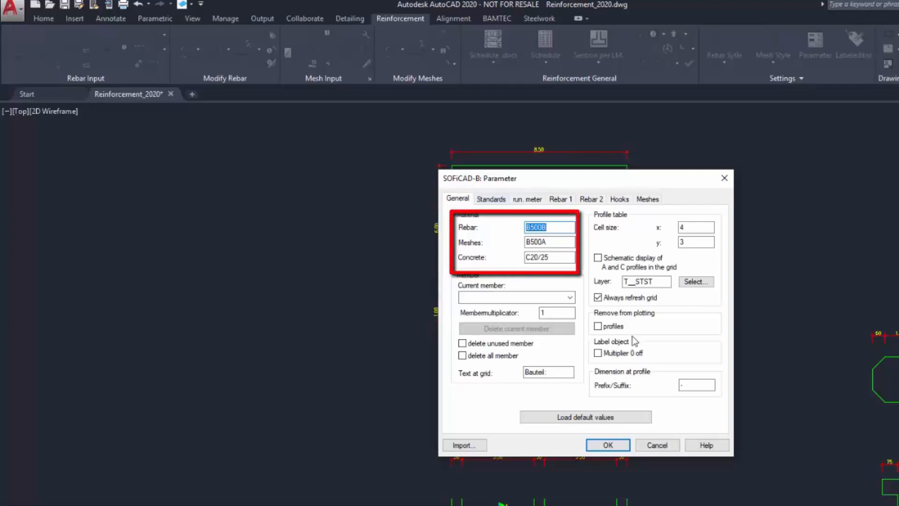
click(617, 446)
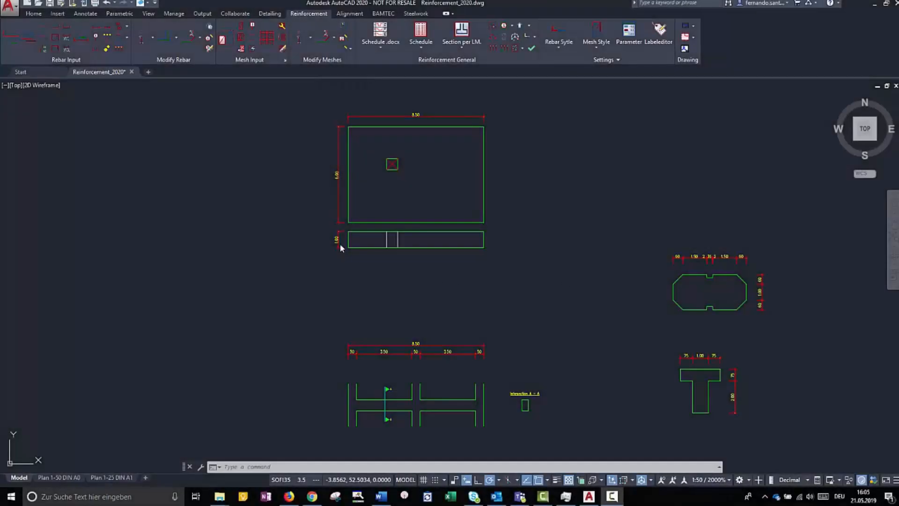
Draw a 16 mm straight bar about 5.06 m long below the slab section and place its labelled profile above it
click(45, 31)
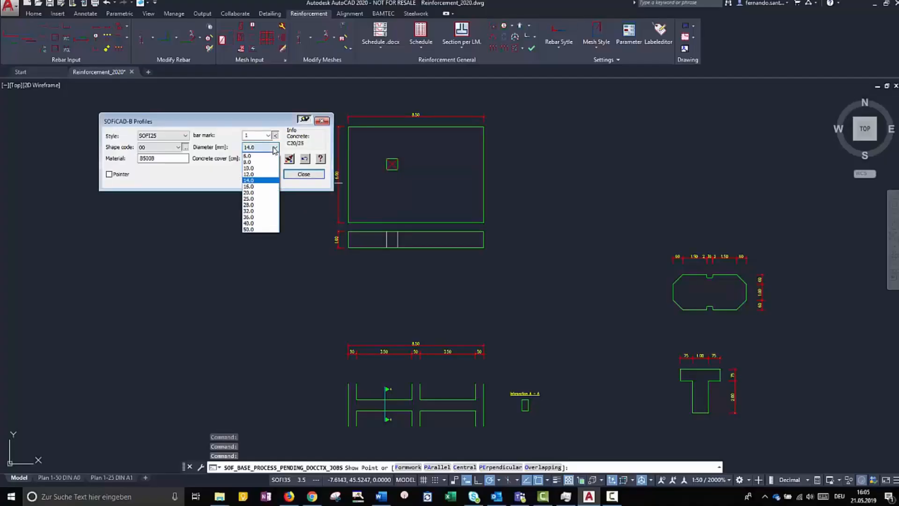
click(267, 187)
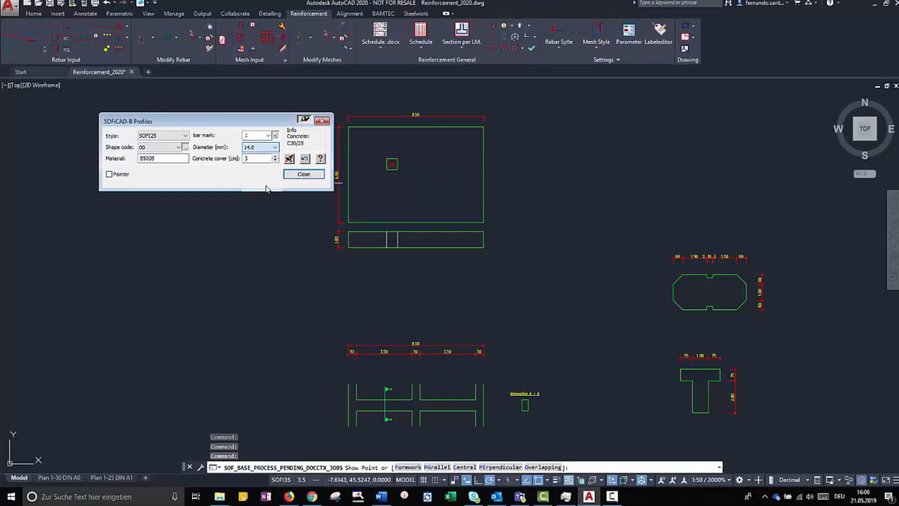
scroll(349, 298, up, 2)
click(348, 303)
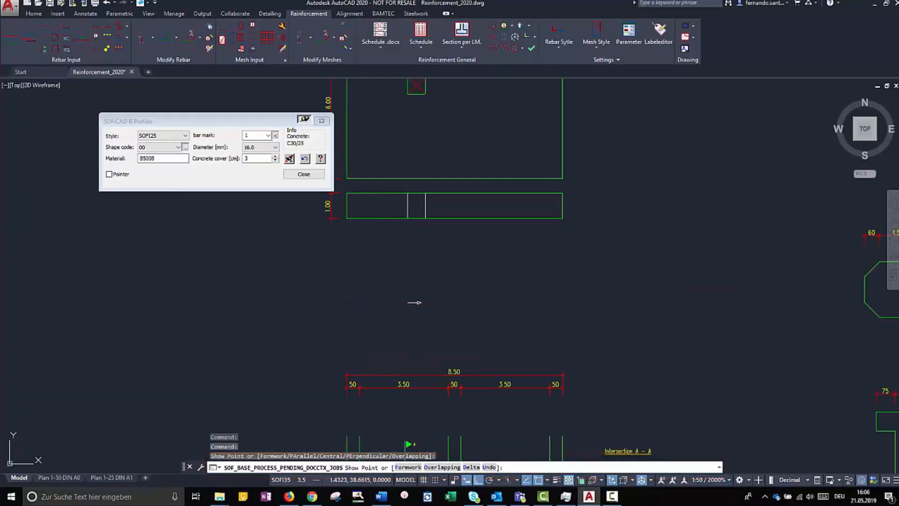
click(468, 305)
click(353, 276)
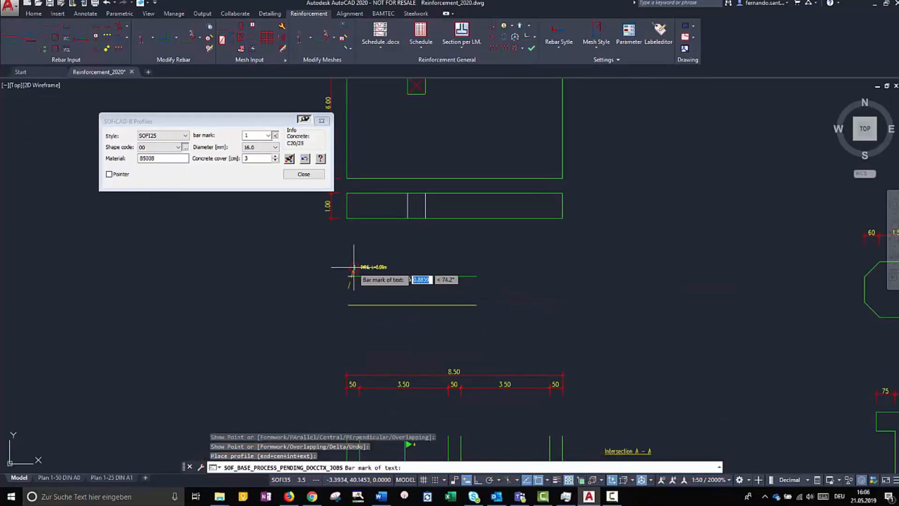
click(350, 266)
click(363, 265)
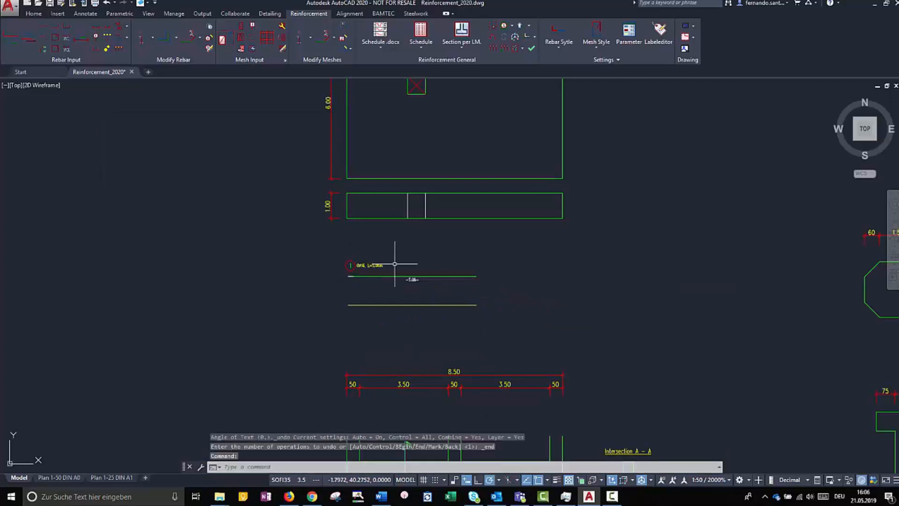
Draw a second 16 mm straight bar exactly 5 m long beside the first and place its labelled profile above it
click(49, 26)
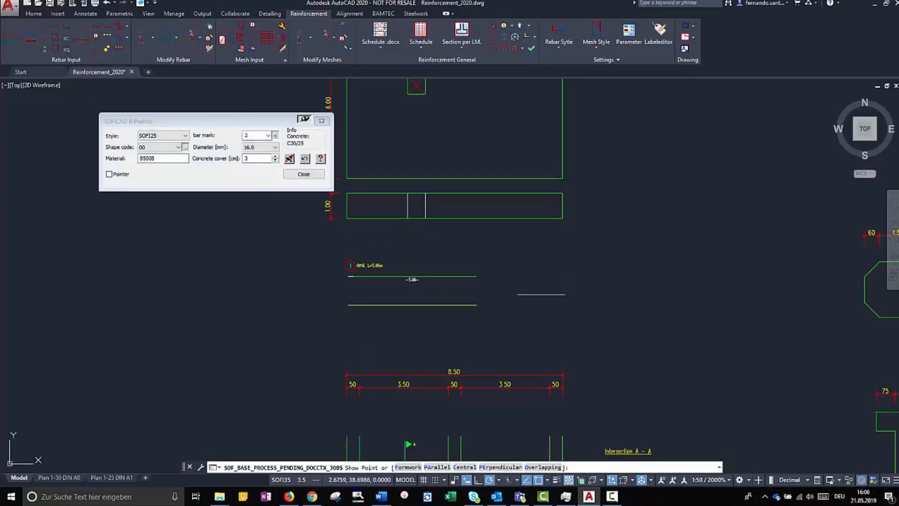
click(508, 303)
text(5)
key(Return)
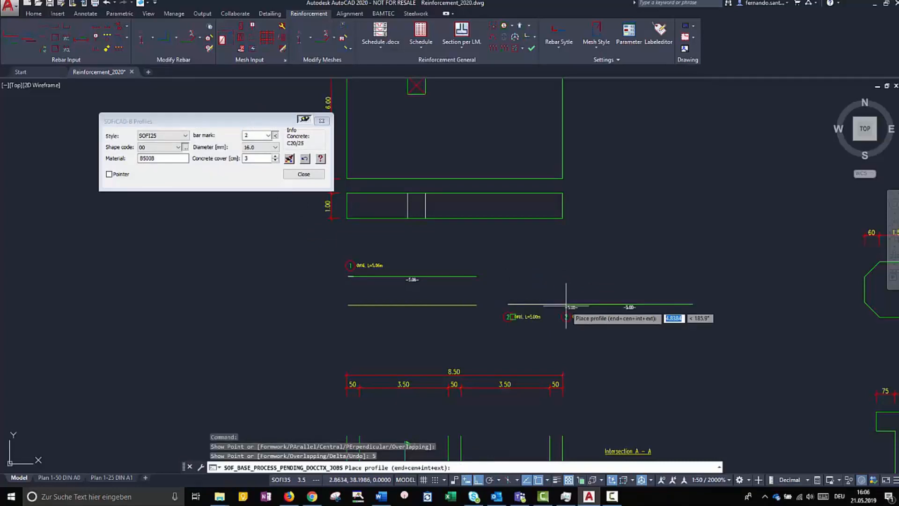
click(496, 276)
click(510, 269)
key(Return)
scroll(592, 275, up, 2)
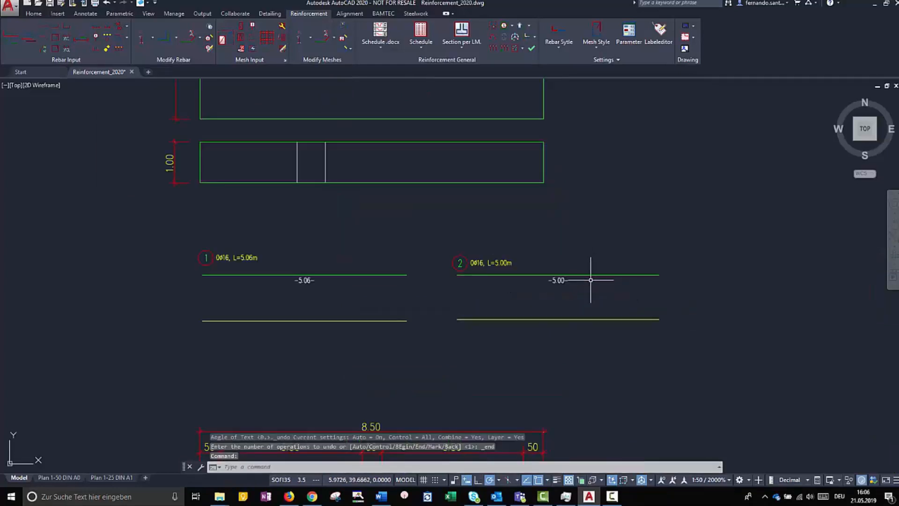
Delete both straight bars together with their profiles and labels
click(575, 237)
click(387, 327)
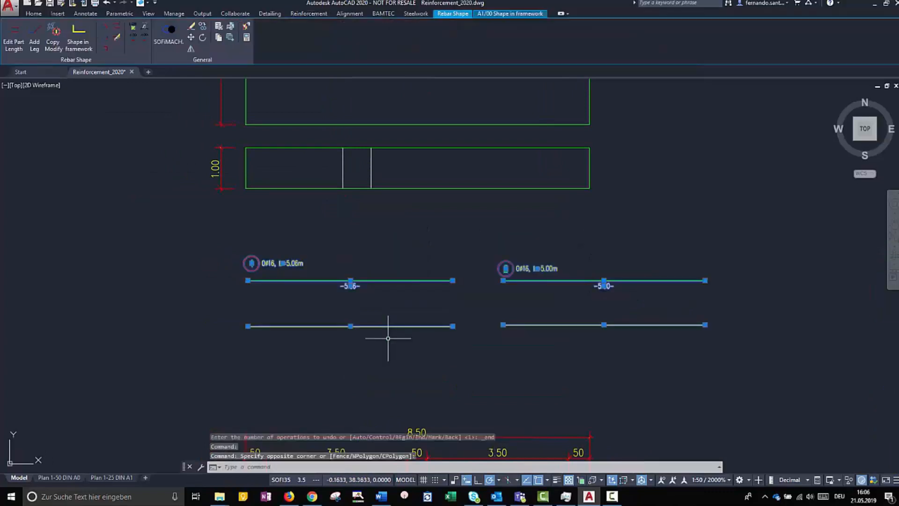
key(Delete)
Draw a 16 mm U-shaped bar, shape code 21, freehand with legs about 1.08 and 1.14 m long and place its profile
click(76, 46)
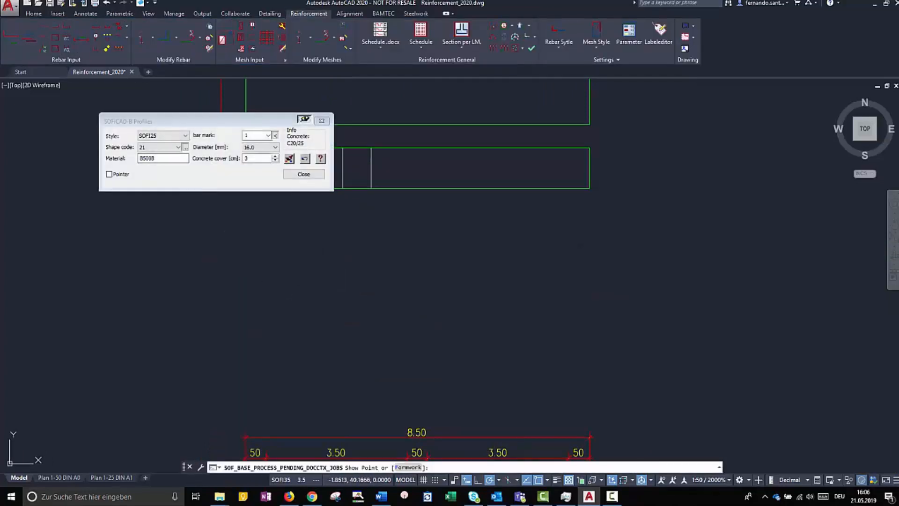
click(320, 280)
click(364, 280)
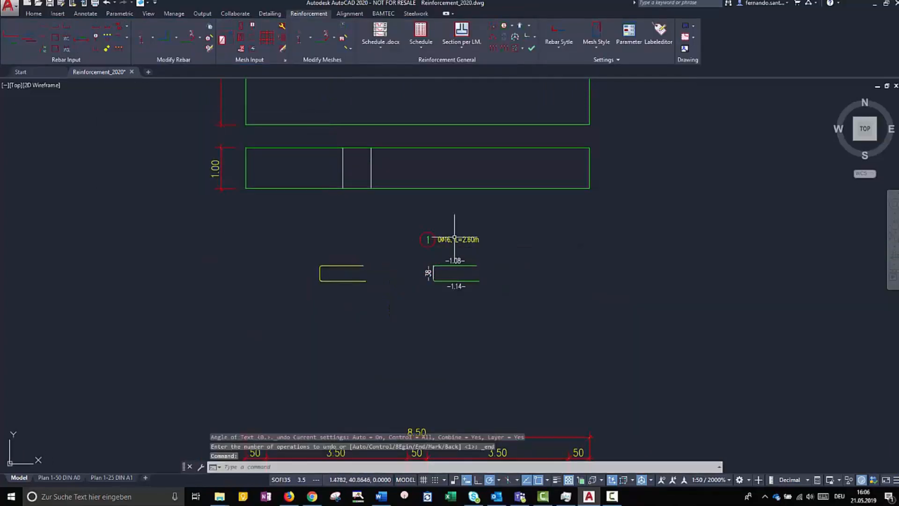
Draw a second 16 mm U-shaped bar with a 0.50 m web and 1.00 m legs and place its labelled profile
click(543, 262)
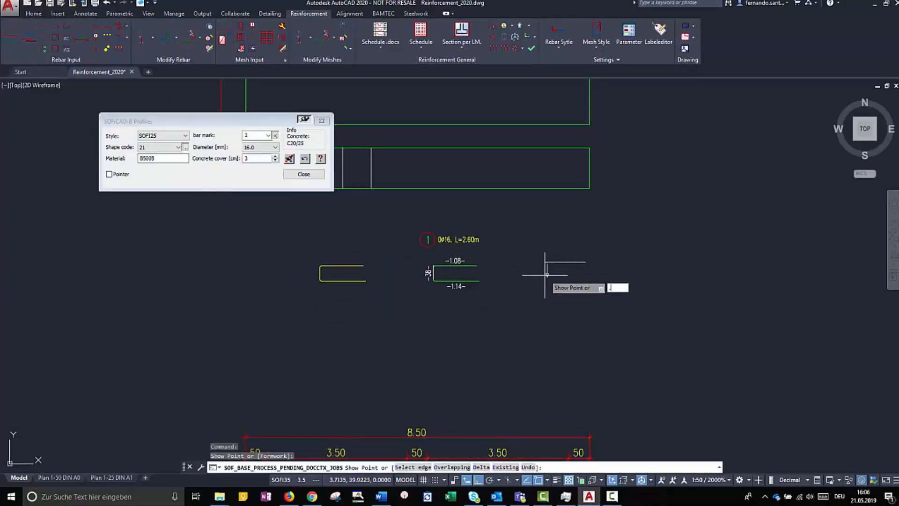
key(Return)
text(1)
key(Return)
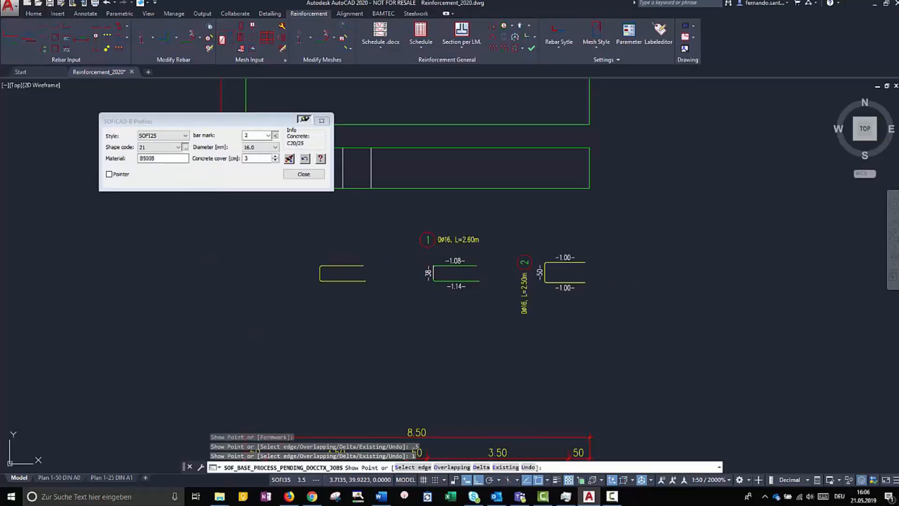
click(611, 272)
click(611, 242)
key(Return)
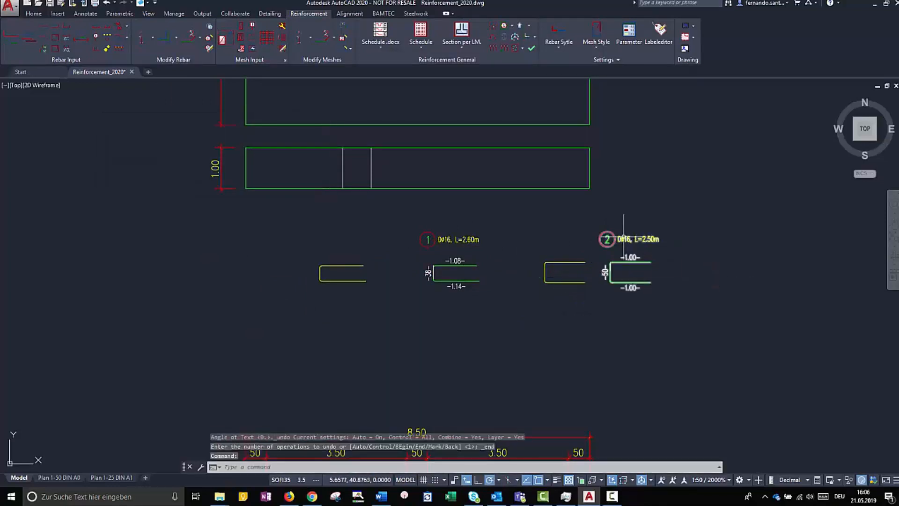
Delete both U-shaped bars together with their profiles and labels
click(708, 209)
click(348, 294)
key(Delete)
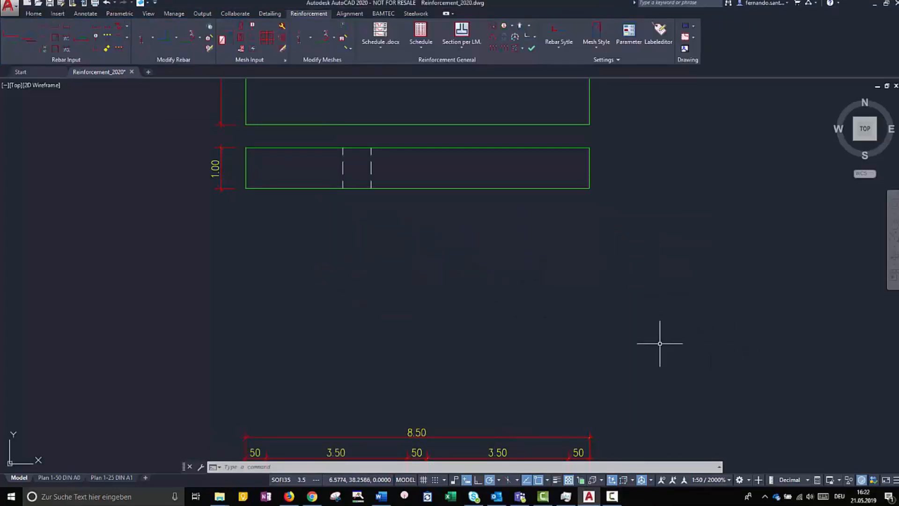
Lay a 14 mm straight bar with the Formwork option along the left beam span's lower edge and place its labelled profile below
mouse_move(595, 361)
middle_down()
mouse_move(657, 211)
mouse_move(657, 99)
mouse_move(675, 85)
middle_up()
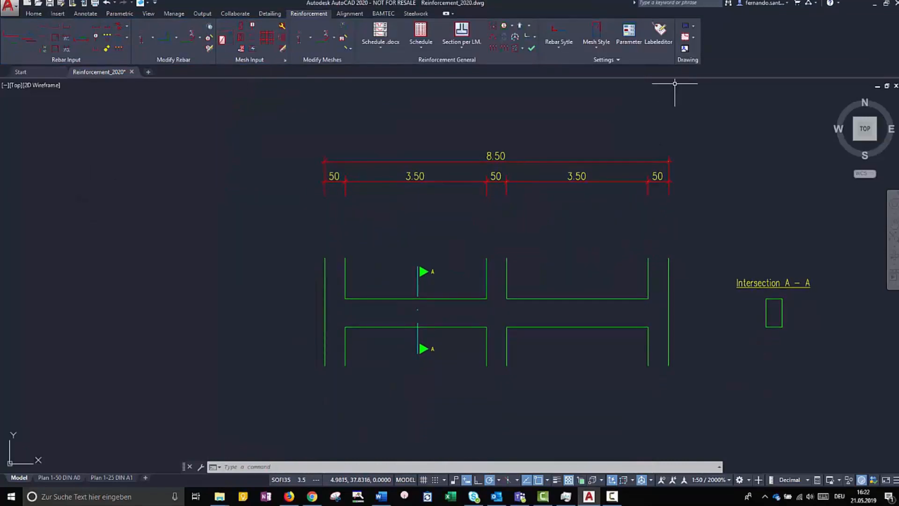
click(43, 24)
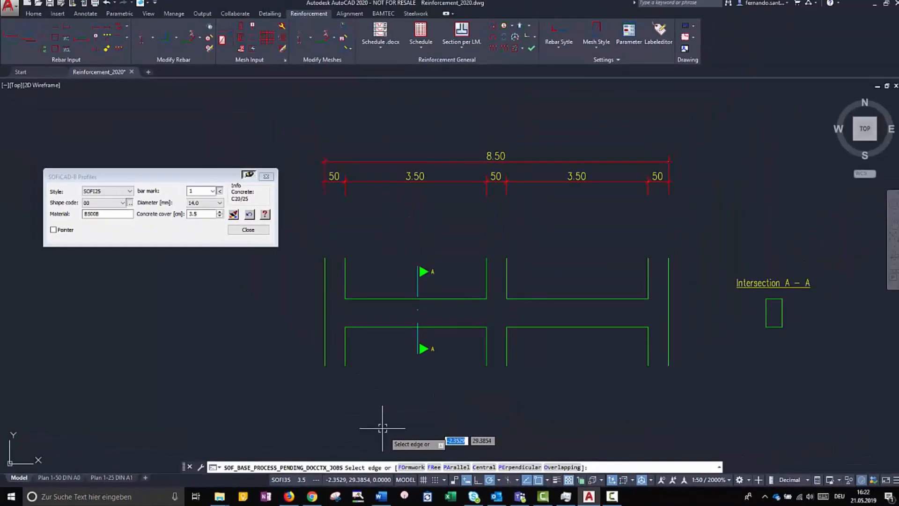
text(FO)
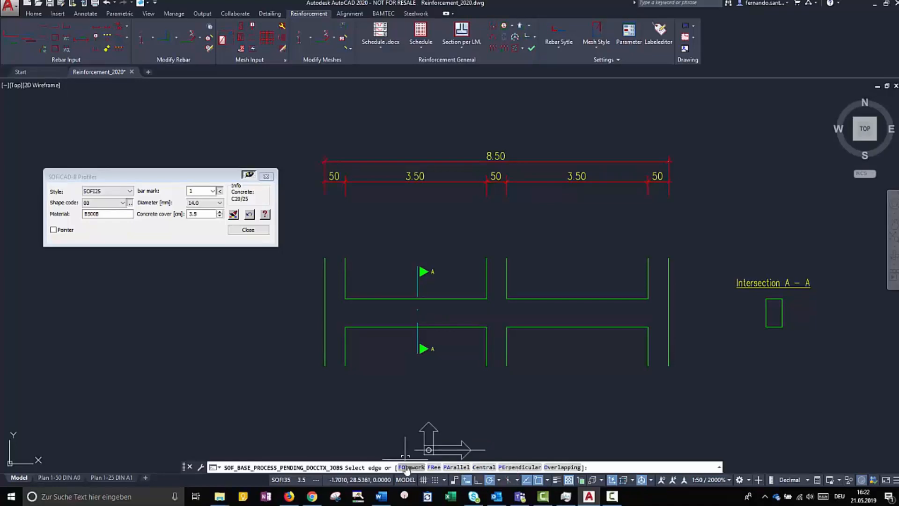
key(Return)
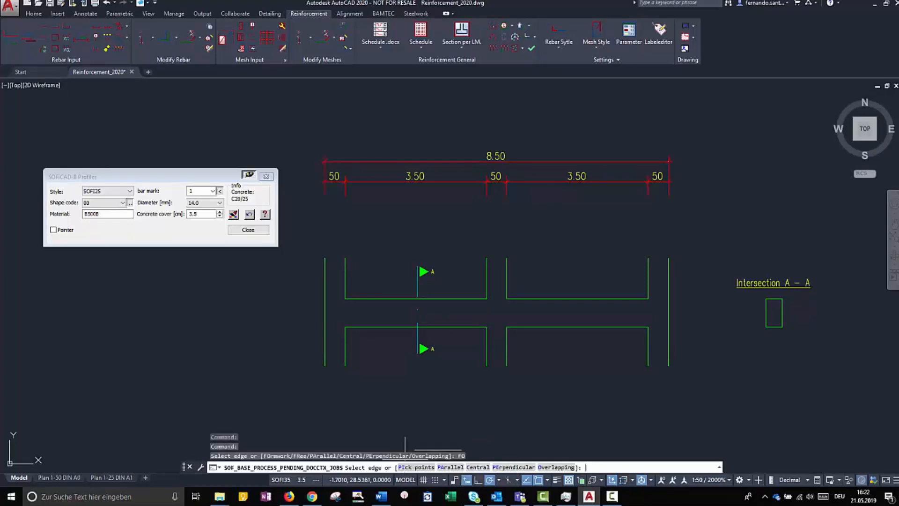
click(380, 325)
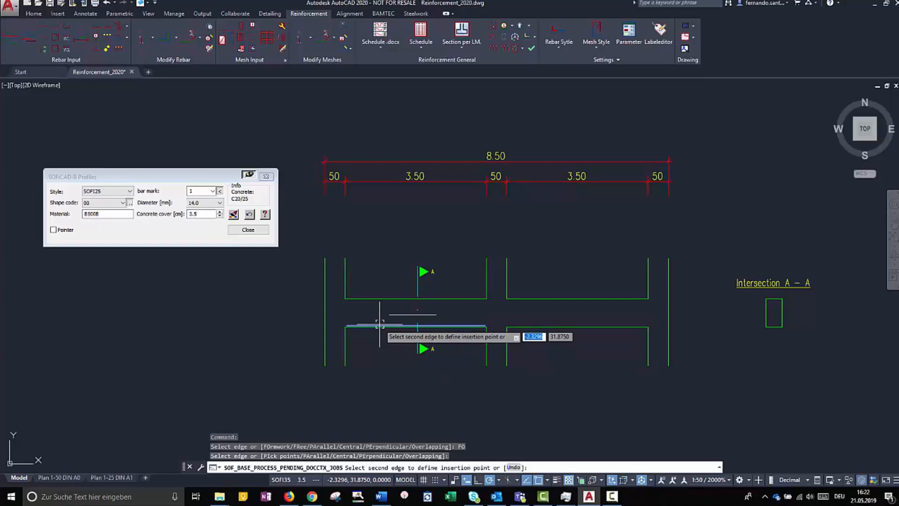
click(379, 325)
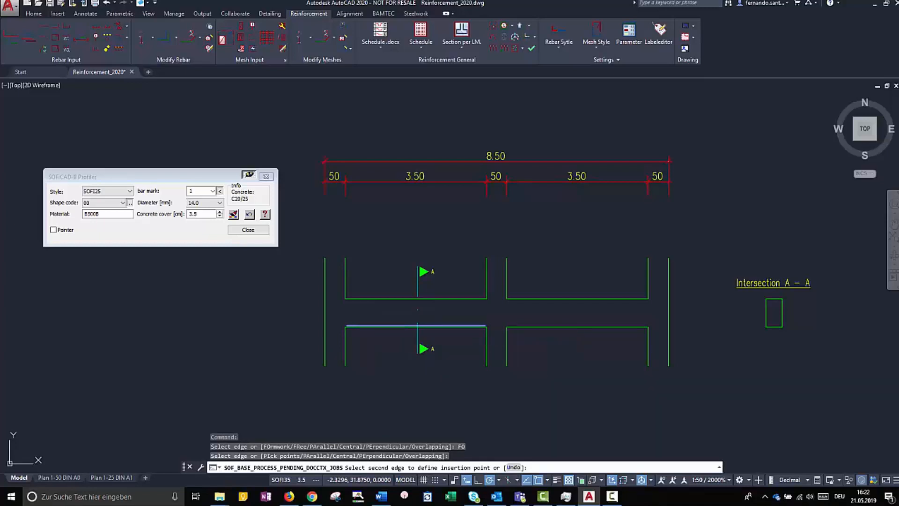
click(362, 397)
click(360, 414)
click(373, 413)
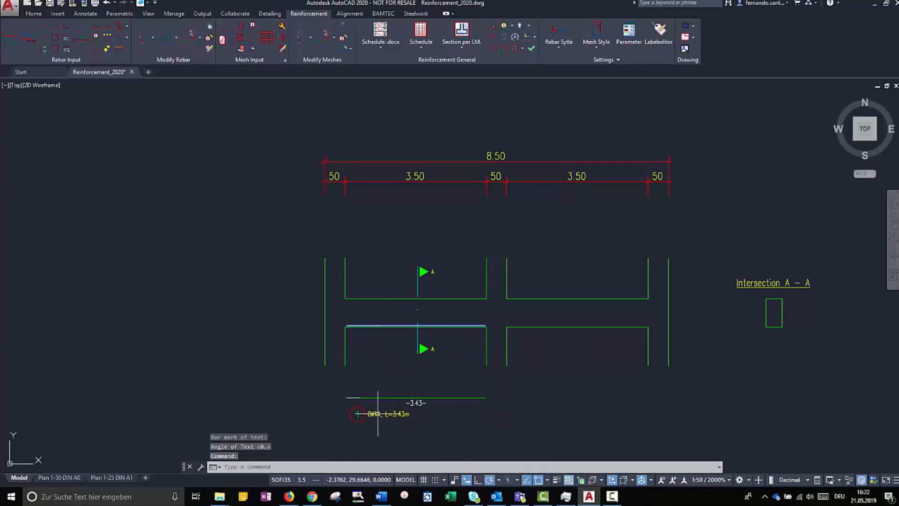
Lay a 14 mm straight bar with the Parallel option along the beam's upper edge between the outer column faces and place its labelled profile above
click(45, 28)
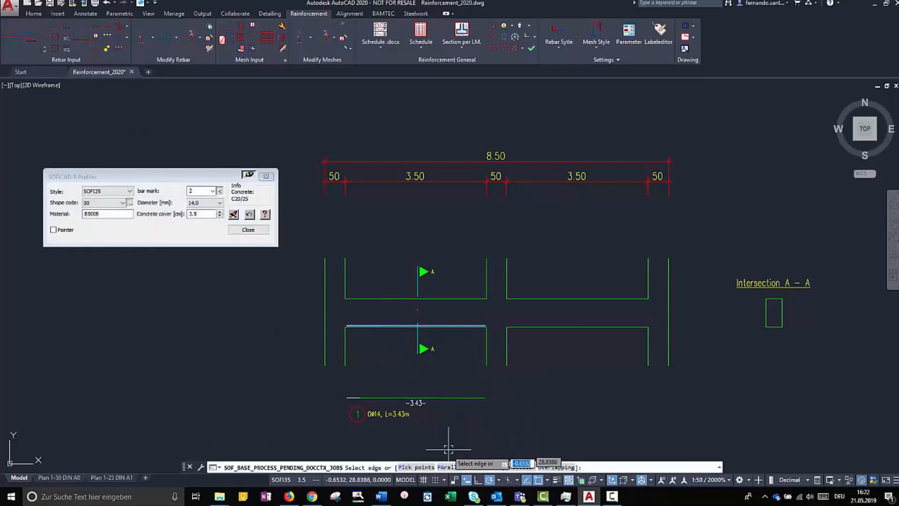
text(PA)
key(Return)
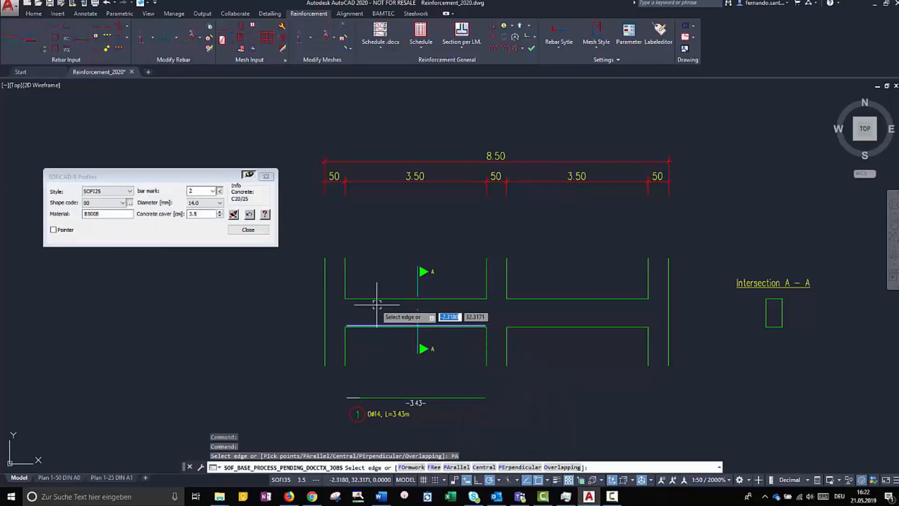
click(359, 305)
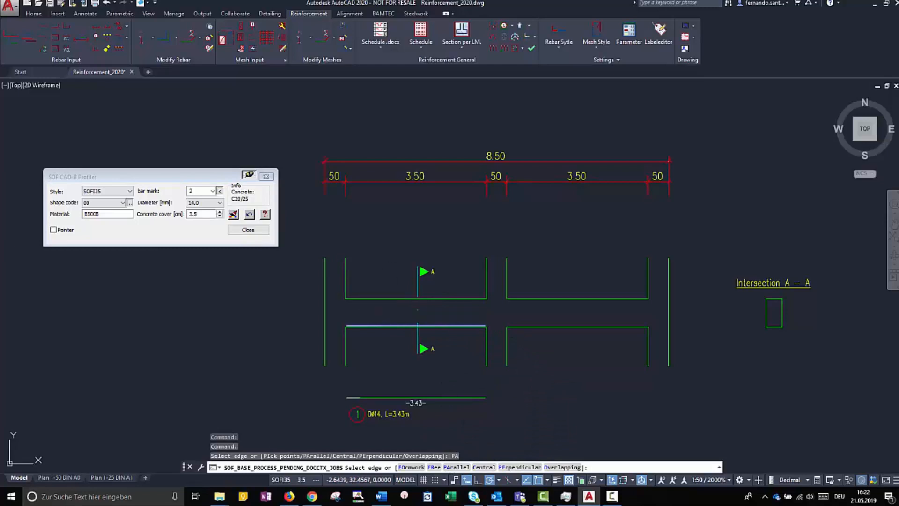
click(326, 300)
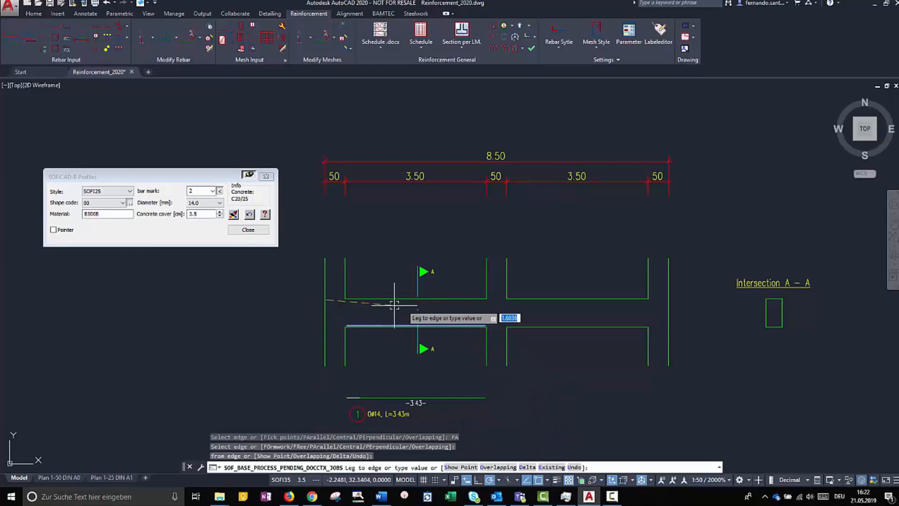
click(665, 300)
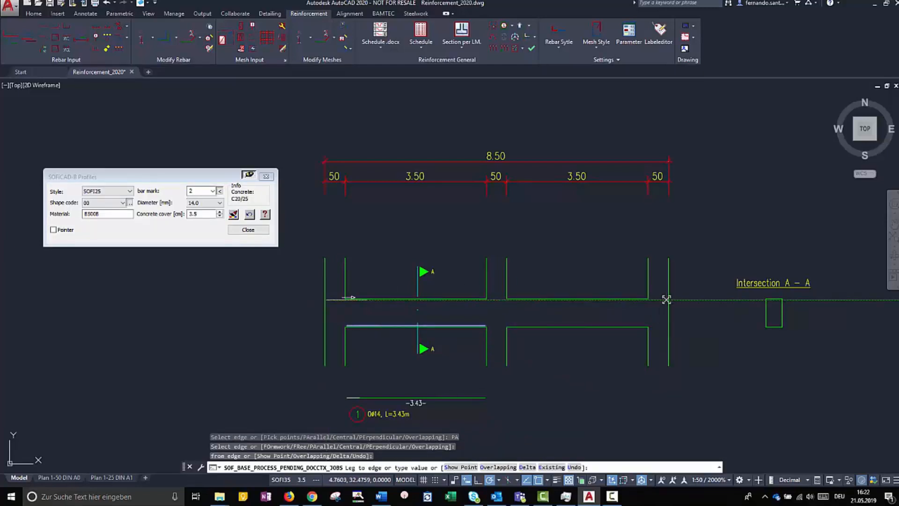
click(373, 224)
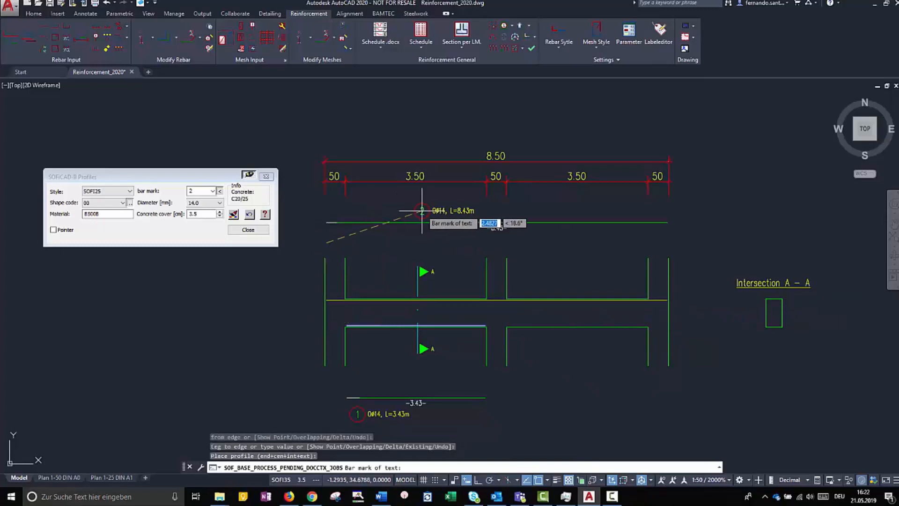
click(440, 216)
key(Return)
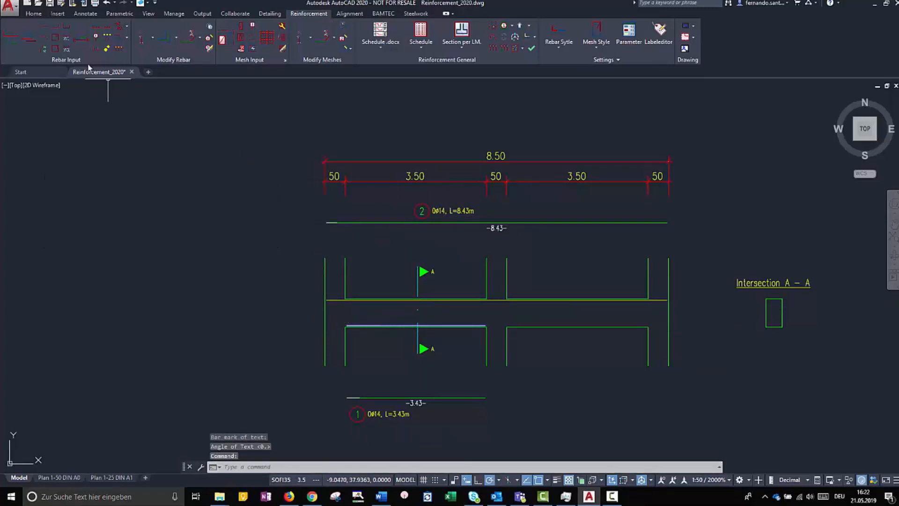
Lay a 14 mm bar along the right span's lower edge, extended 0.15 m past the middle column's near face, and place its labelled profile below
click(45, 29)
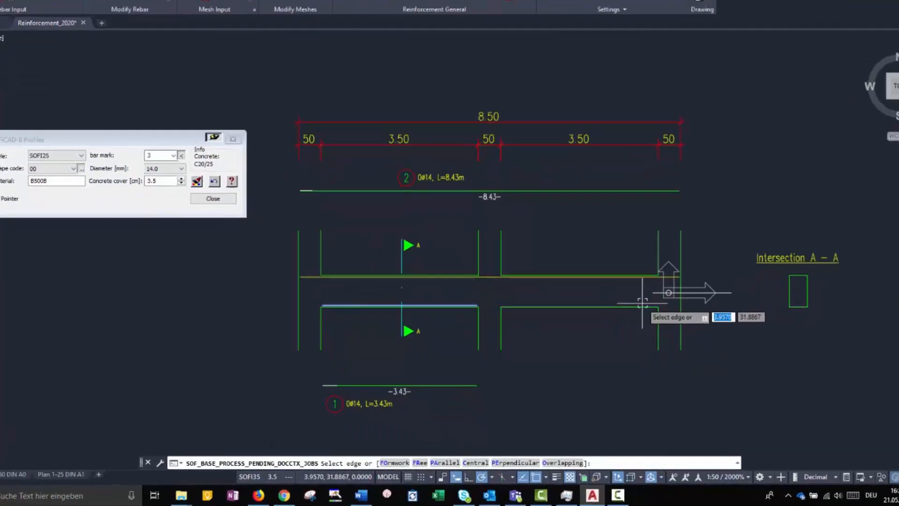
click(665, 301)
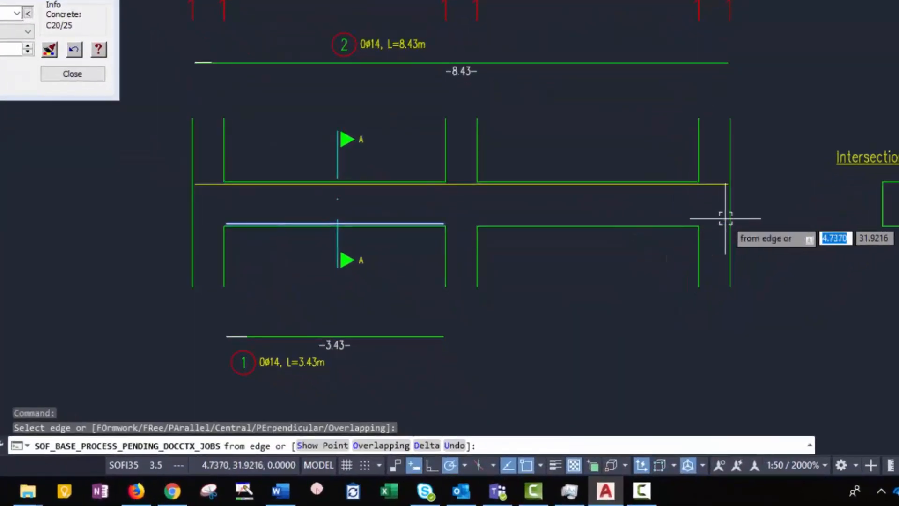
click(725, 217)
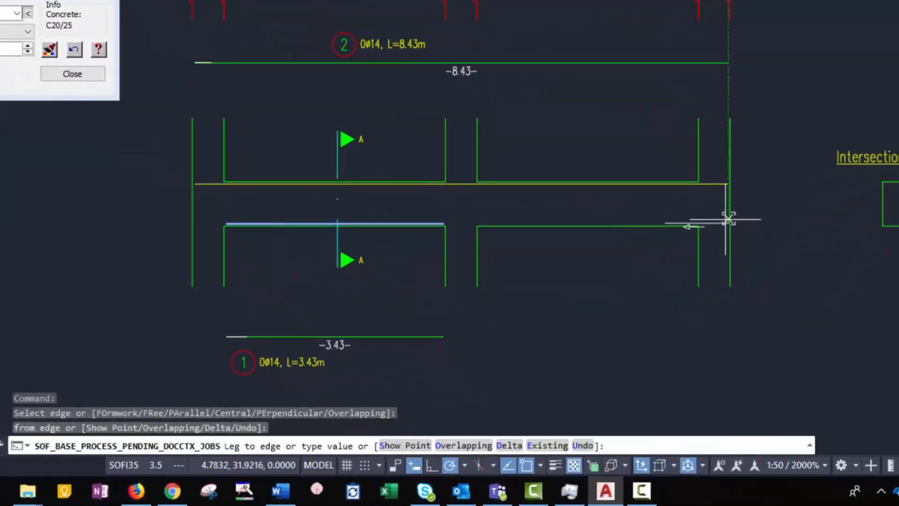
click(510, 445)
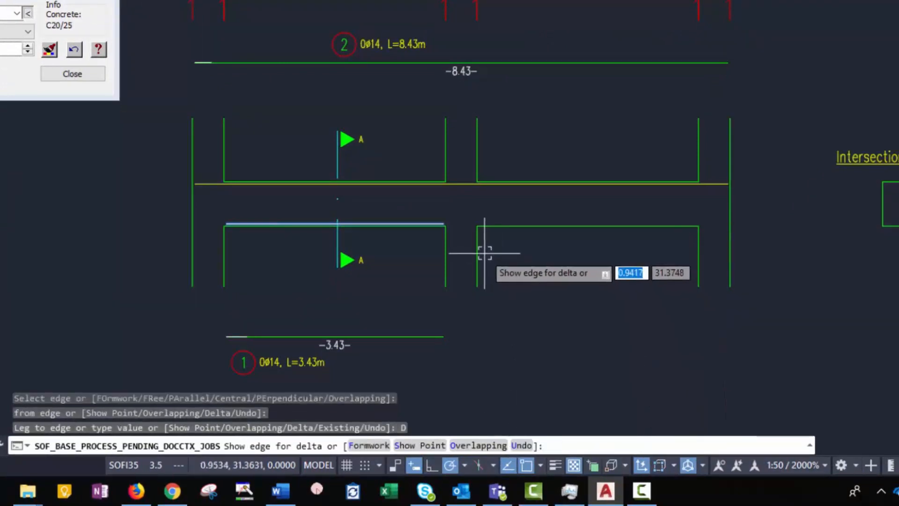
click(477, 251)
text(.)
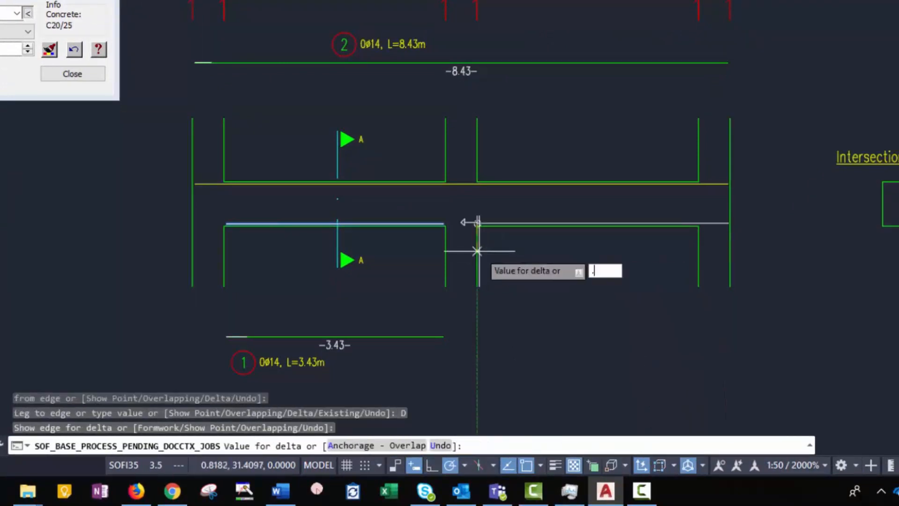
key(Return)
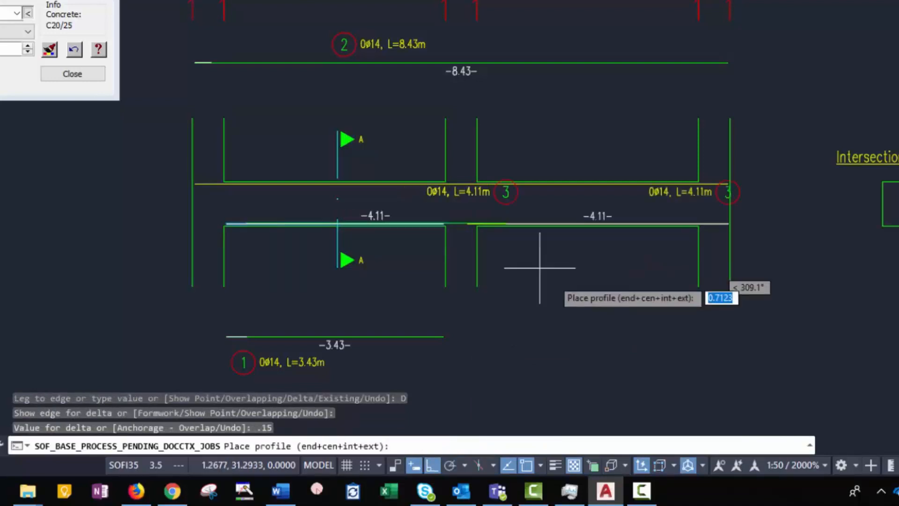
click(659, 337)
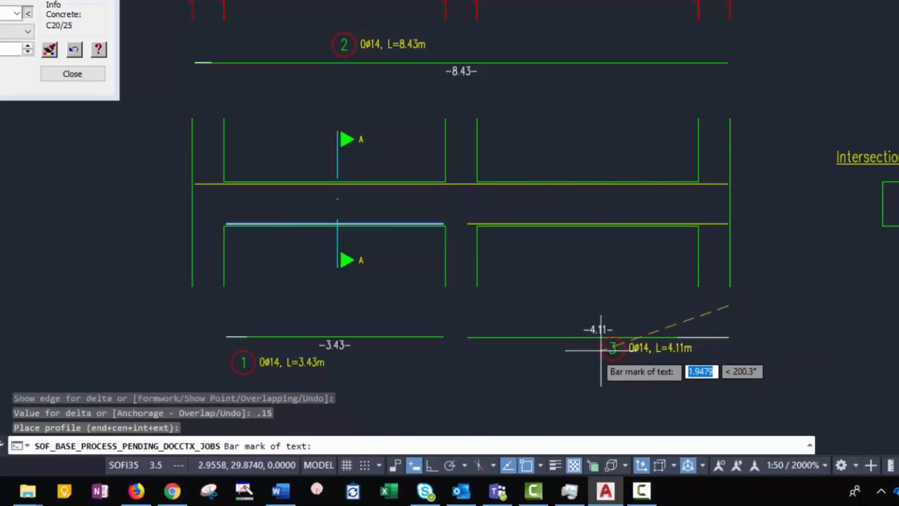
click(562, 360)
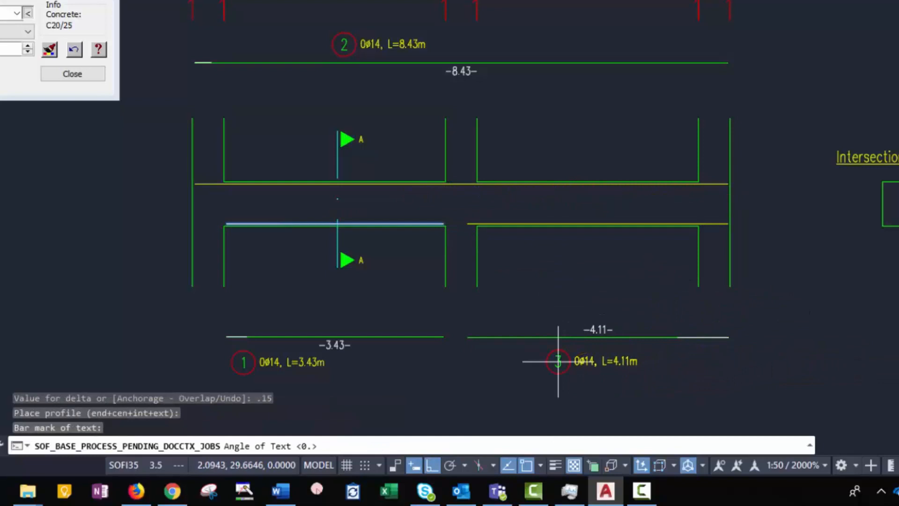
click(583, 362)
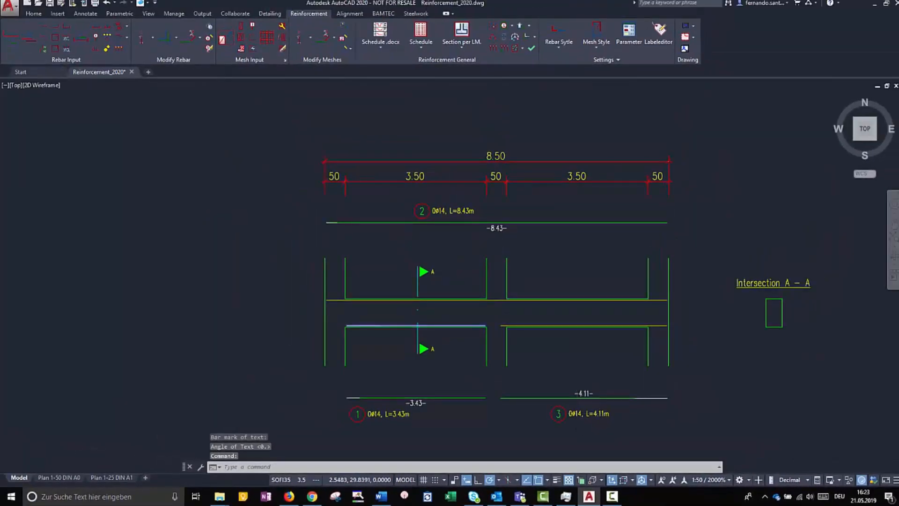
Lay a 14 mm bar with the Central option beside the slab opening's left edge, extended by the calculated tension anchorage length
scroll(577, 403, down, 4)
middle_drag(642, 187, 683, 317)
scroll(596, 255, up, 4)
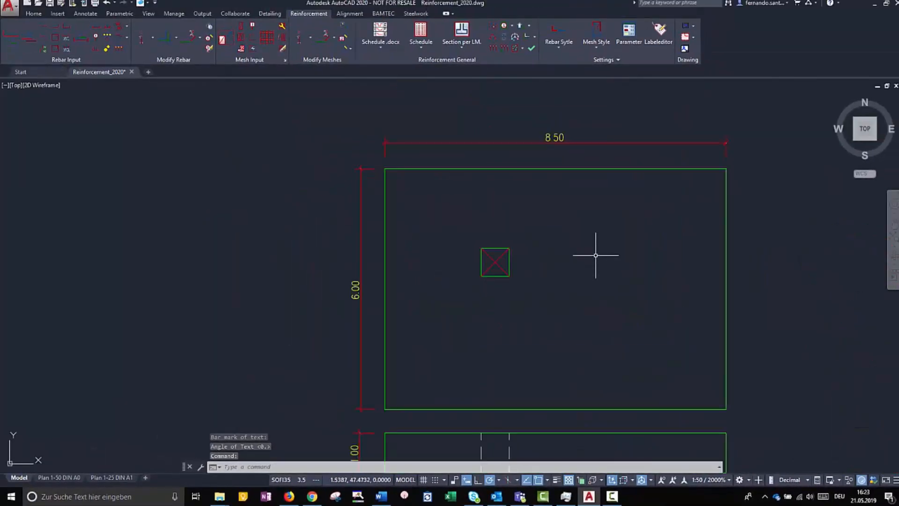
click(46, 30)
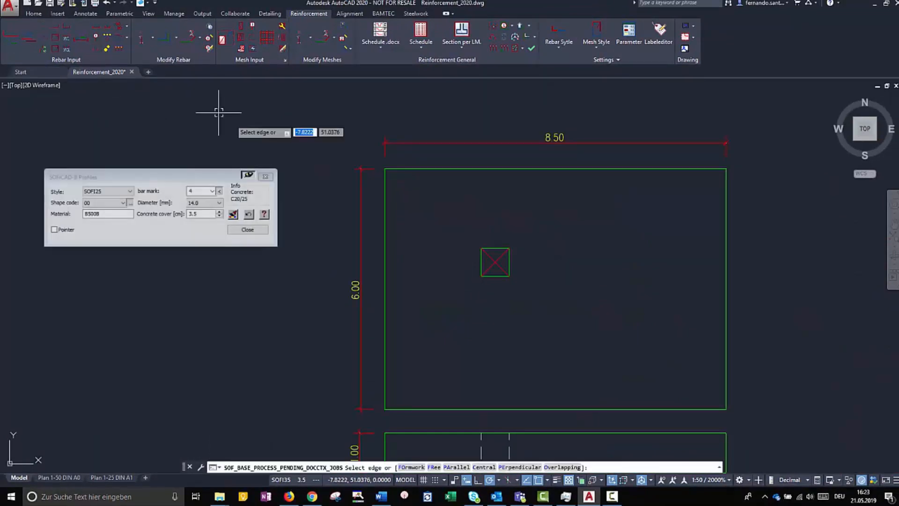
click(484, 467)
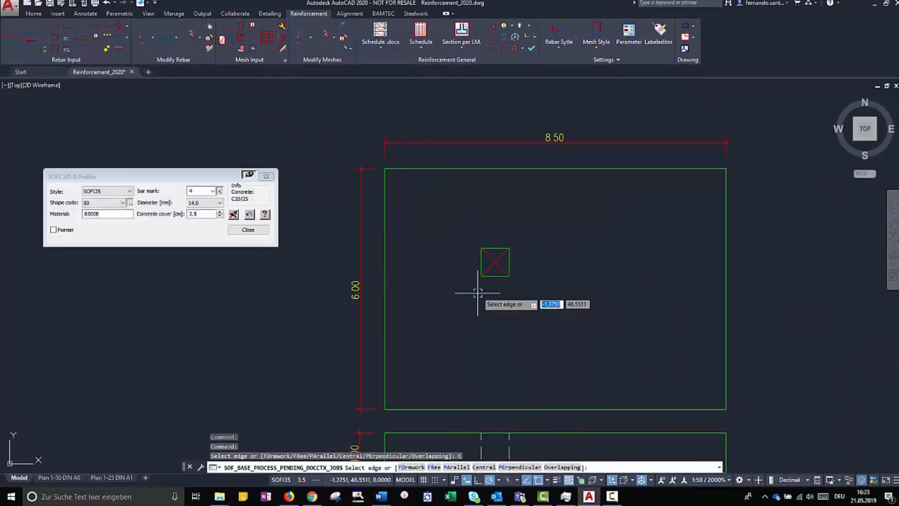
scroll(481, 263, up, 4)
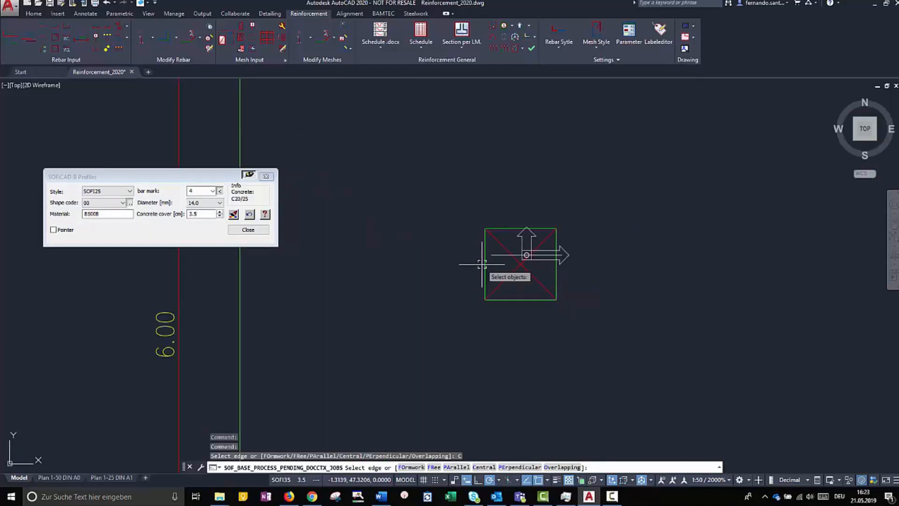
click(482, 265)
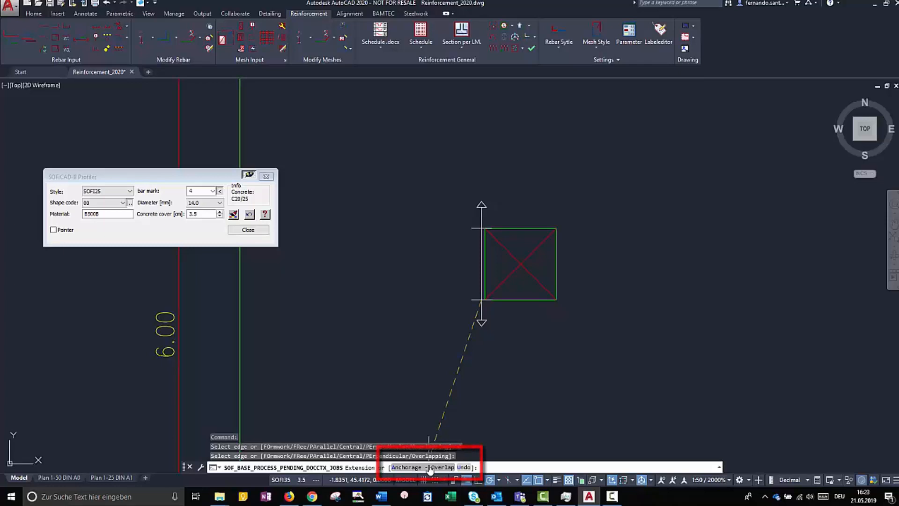
text(A)
key(Return)
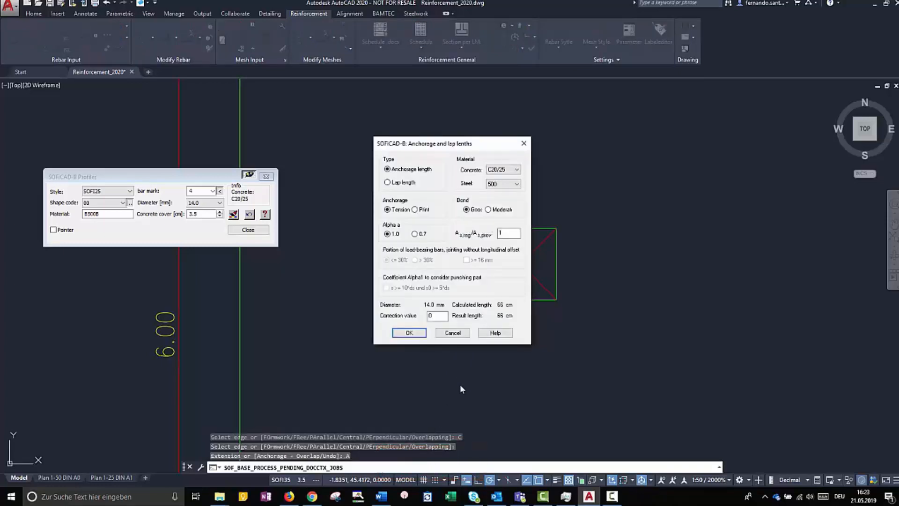
click(420, 332)
Place the opening bar's profile to the left of the slab plan with its label aligned vertically beside it
scroll(419, 332, down, 5)
click(274, 311)
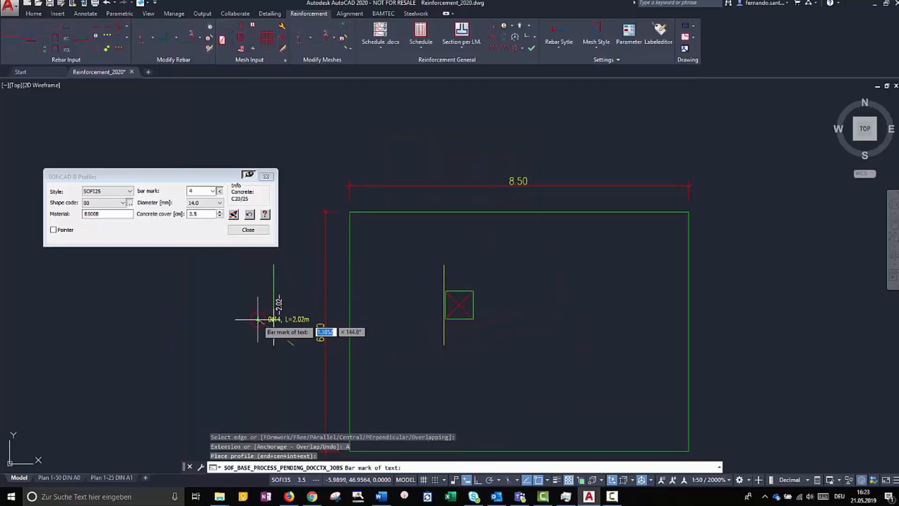
click(259, 319)
click(262, 307)
Lay a 14 mm bar with the Perpendicular option from the slab's lower to upper edge and place its vertically labelled profile to the right
middle_drag(593, 368, 493, 311)
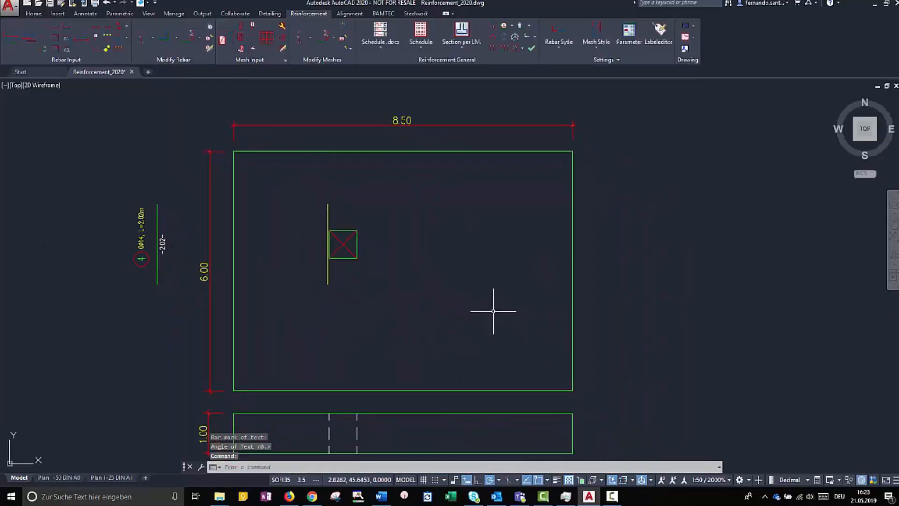
click(54, 36)
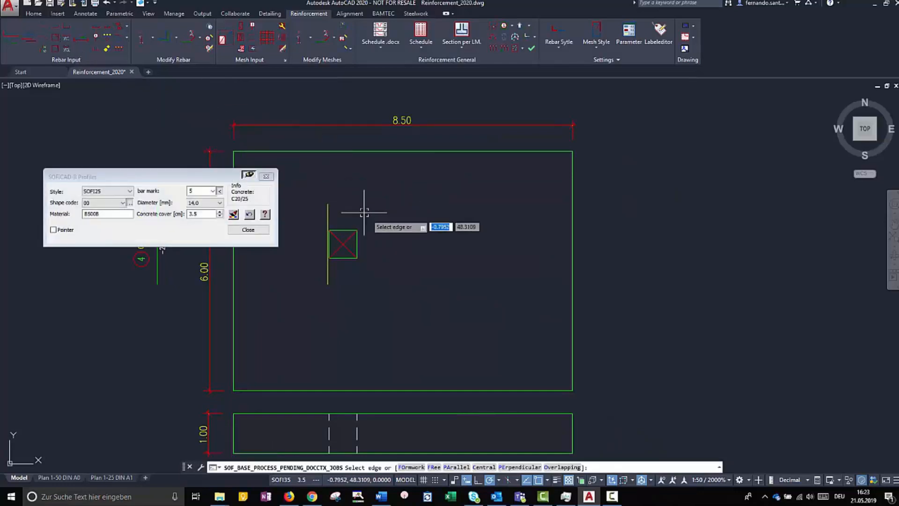
click(519, 467)
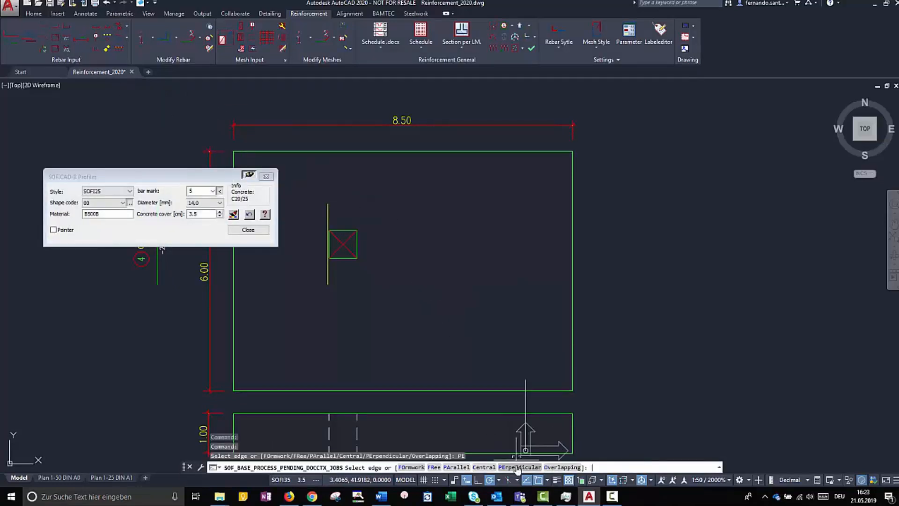
click(526, 388)
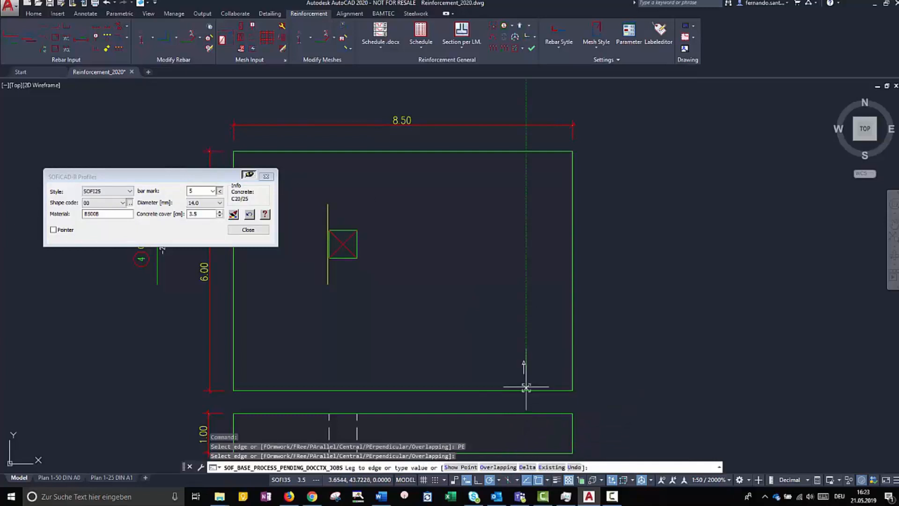
click(526, 151)
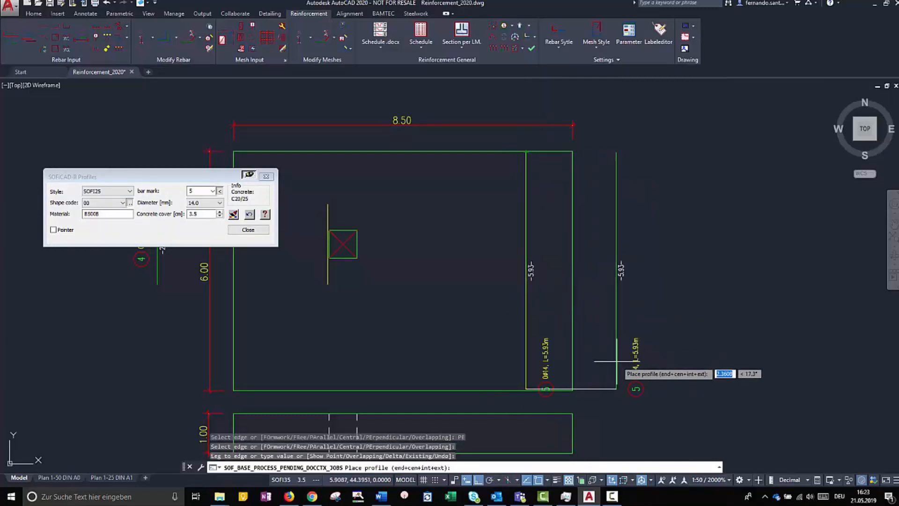
click(633, 361)
click(652, 361)
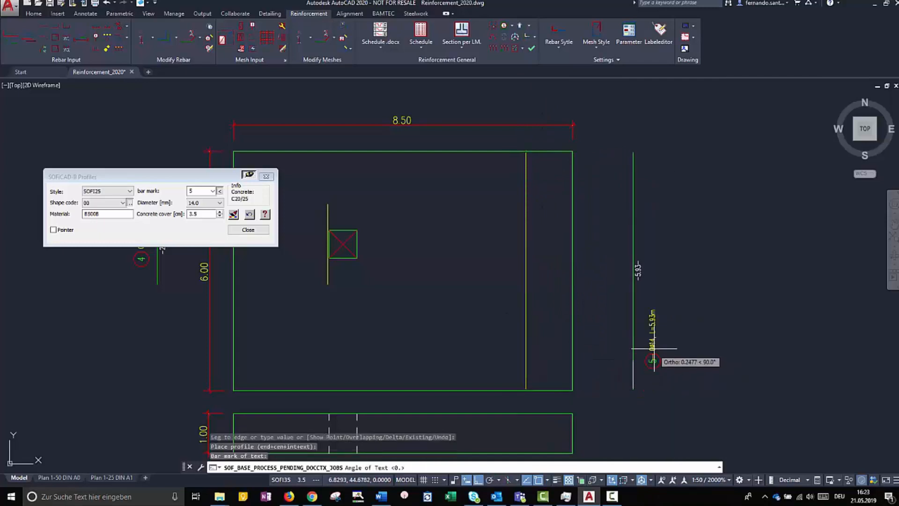
click(654, 343)
Lay a 14 mm U-shaped bar, shape code 21, at the slab section's left end with a 0.93 m web and 1.00 m legs
middle_drag(575, 423, 667, 328)
scroll(385, 332, up, 1)
scroll(384, 333, up, 1)
click(66, 26)
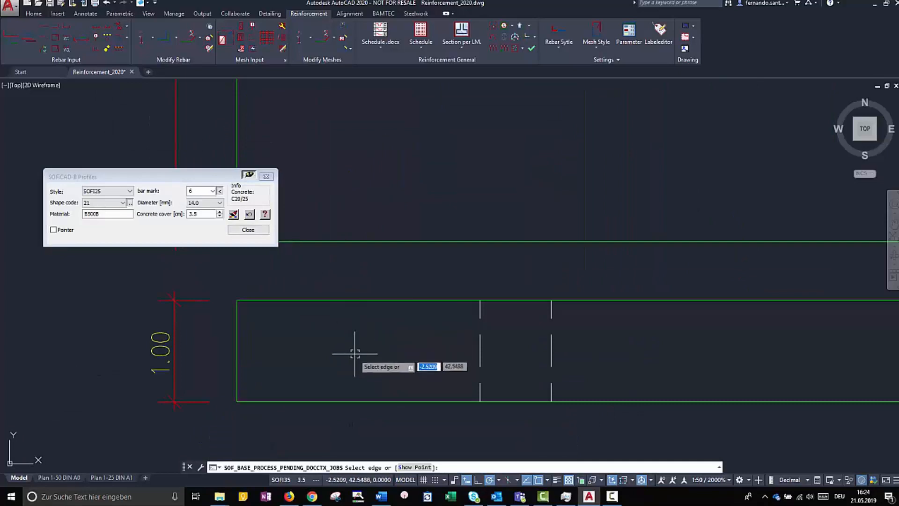
click(238, 354)
click(317, 301)
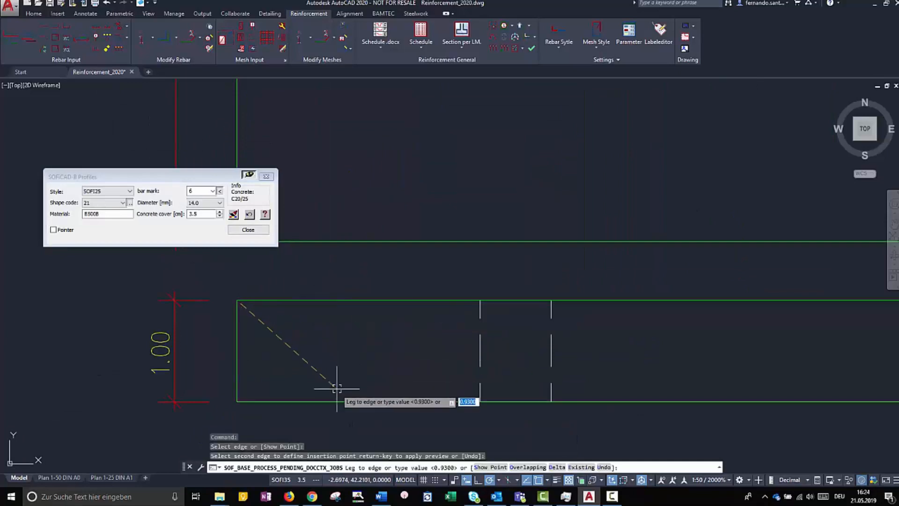
key(Return)
text(1)
key(Return)
text(1)
key(Return)
Place the U-shaped bar's profile to the left of the slab section with a horizontal label below it
scroll(350, 370, down, 2)
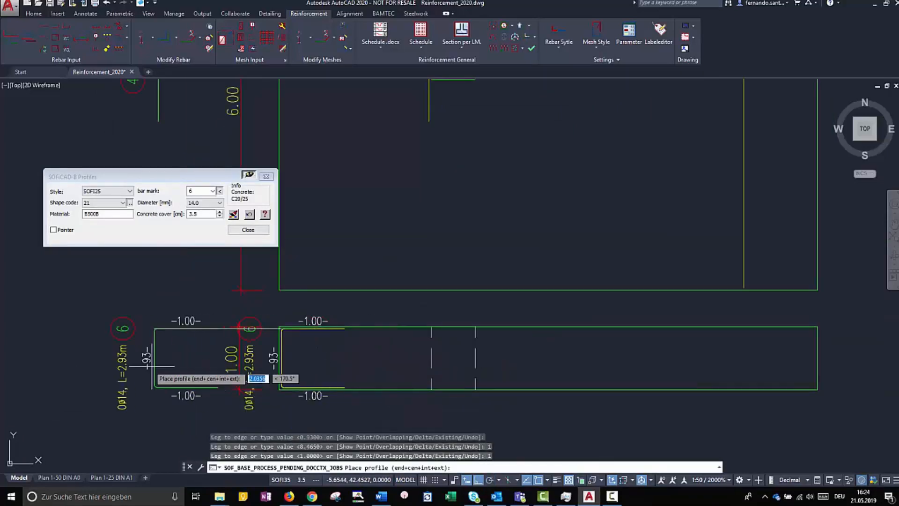
click(80, 392)
click(81, 392)
key(Return)
Lay a 10 mm stirrup, shape code 31, inside the Intersection A-A section and place its profile to the right with the label below
scroll(201, 321, down, 2)
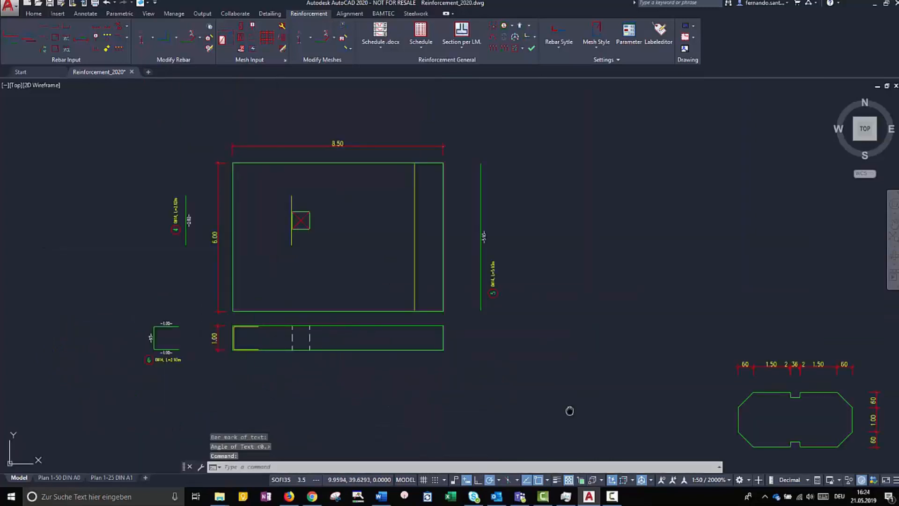
scroll(436, 356, up, 5)
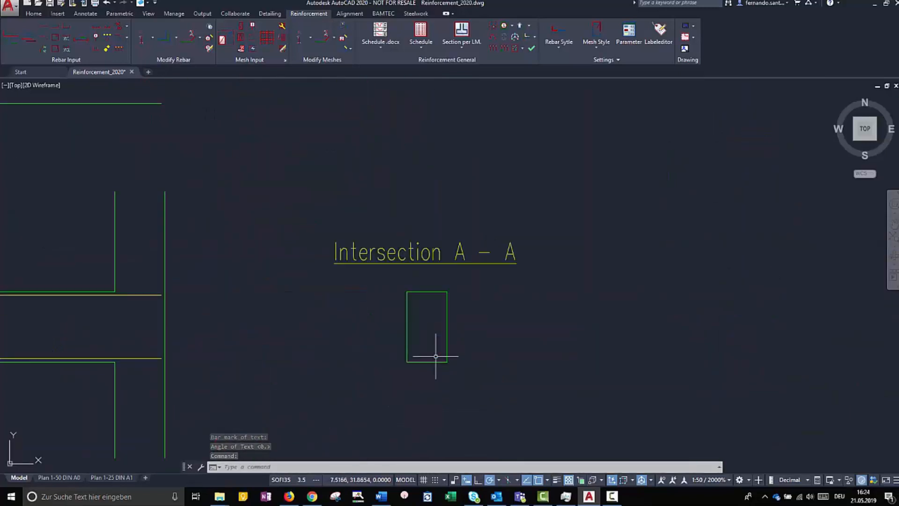
click(67, 48)
click(219, 203)
click(211, 224)
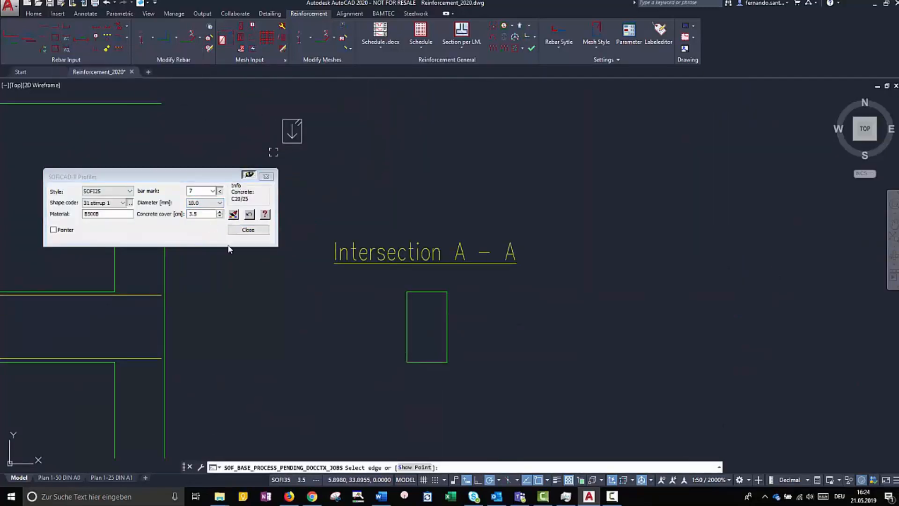
click(425, 362)
click(408, 338)
click(446, 338)
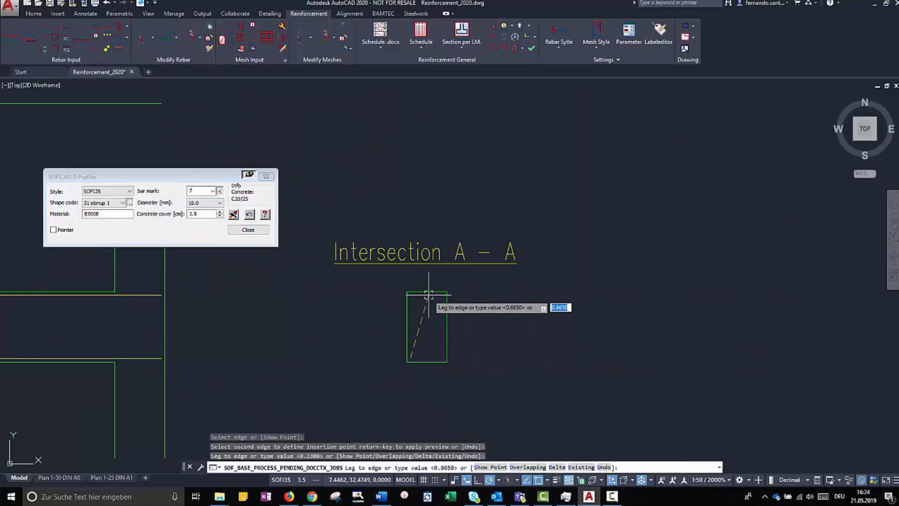
click(428, 292)
click(551, 358)
click(519, 393)
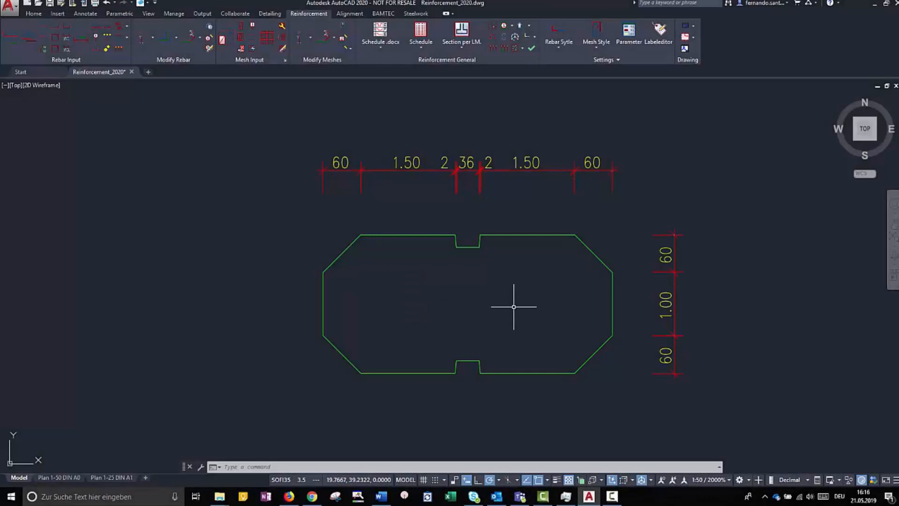
Offset the outline of the chamfered, notched section inward by 0.05
key(Return)
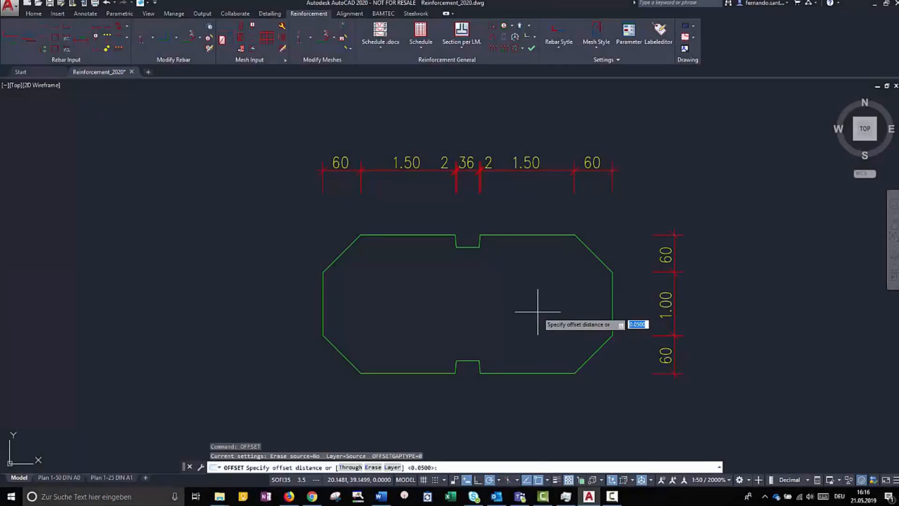
key(Return)
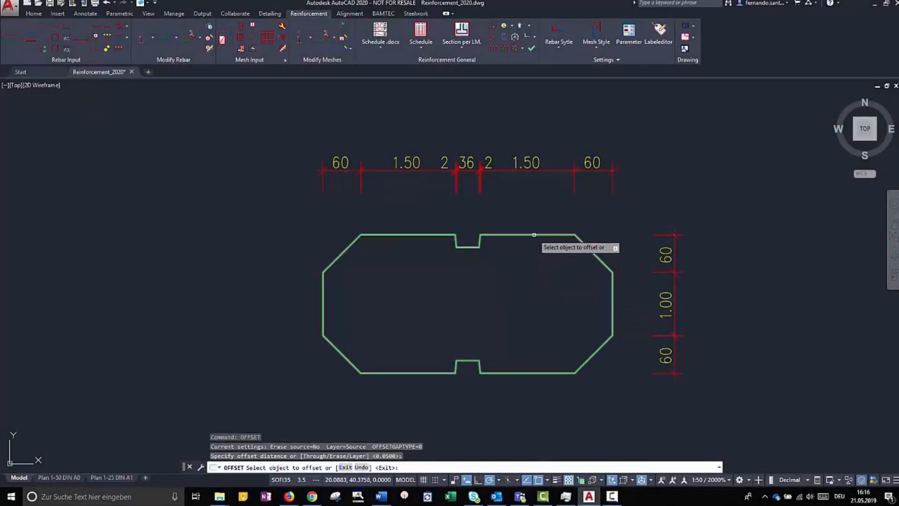
click(533, 235)
click(533, 252)
key(Escape)
Break the inner offset outline at the upper notch, removing its horizontal segment there
text(b)
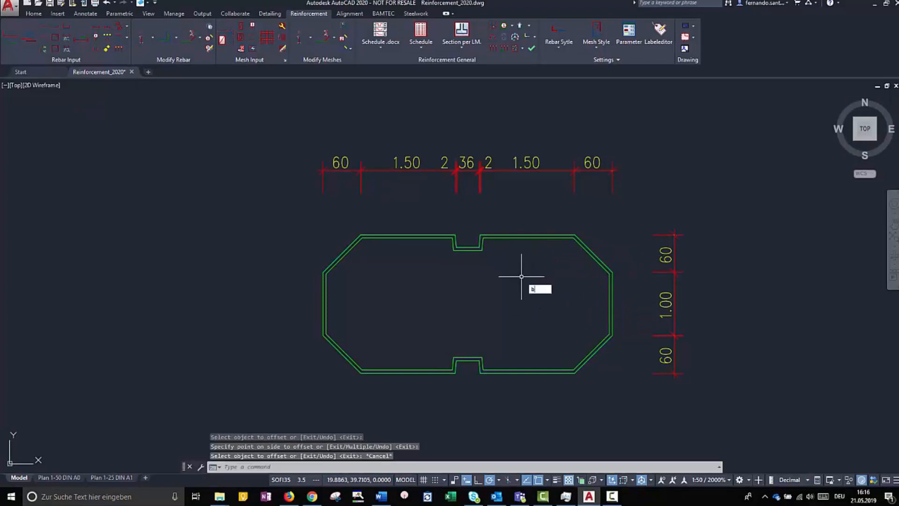
text(r)
key(Return)
scroll(491, 265, up, 4)
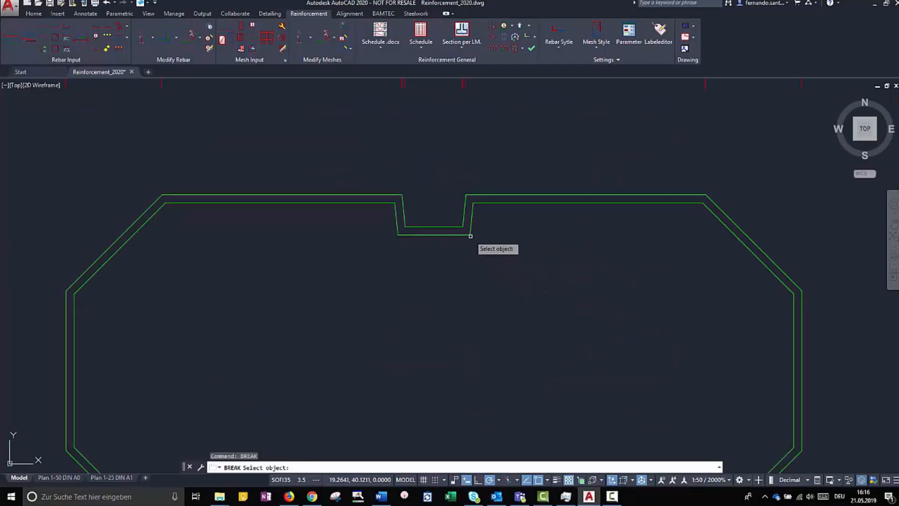
click(471, 236)
click(401, 235)
scroll(427, 329, down, 4)
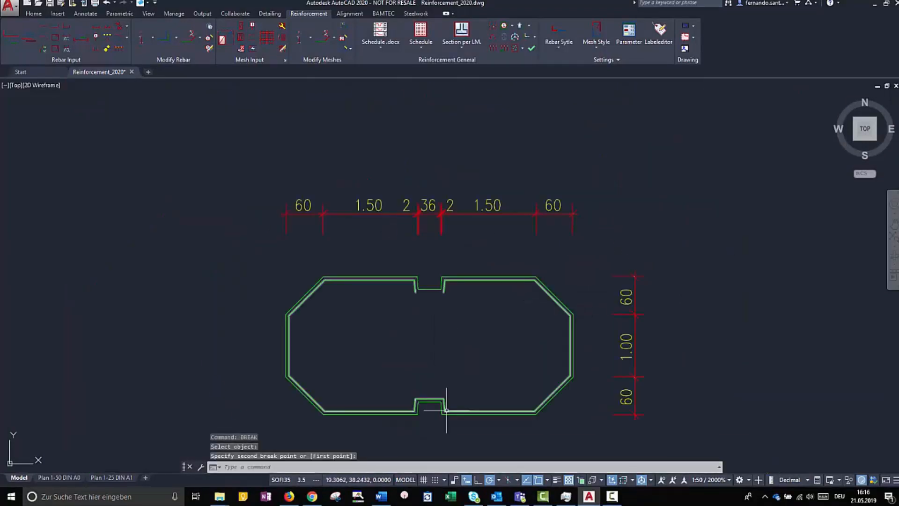
Break the inner offset outline at the lower notch, removing the horizontal segment so that two halves are left
key(Return)
scroll(447, 411, up, 2)
click(438, 402)
click(400, 404)
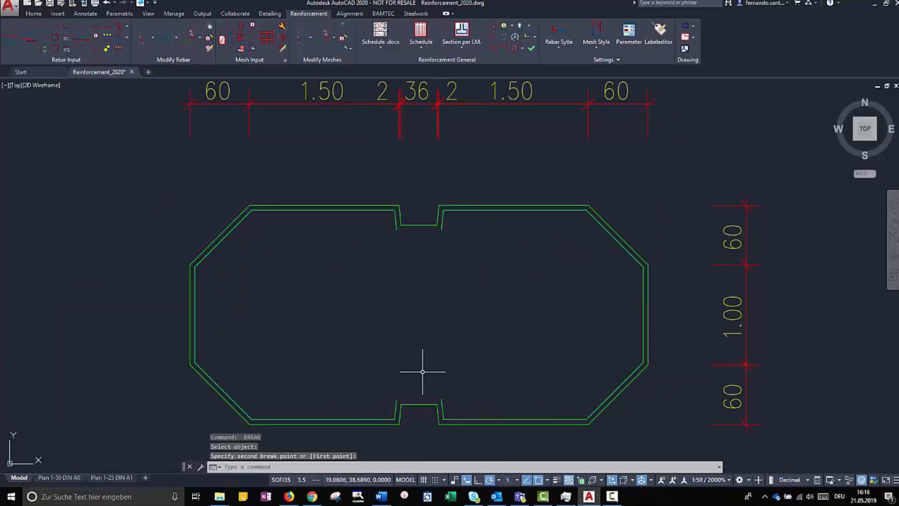
scroll(423, 371, down, 2)
key(Escape)
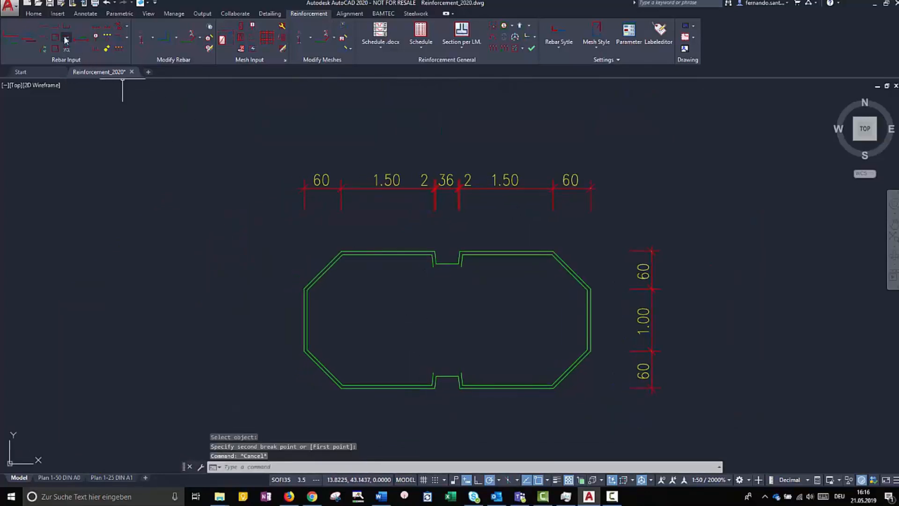
Convert the left half polyline into a 16 mm bar, shape code 99 line, and place its profile to the left with the label inside
click(66, 41)
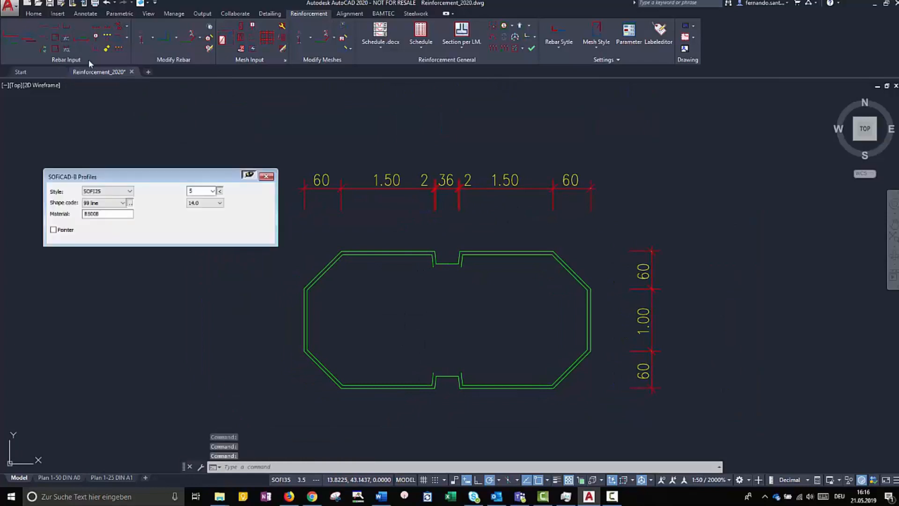
click(215, 203)
click(205, 244)
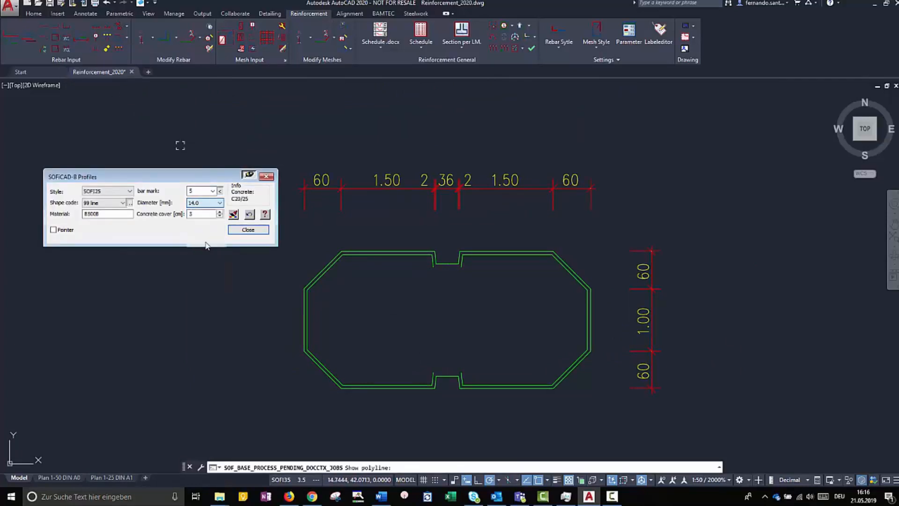
scroll(312, 315, up, 2)
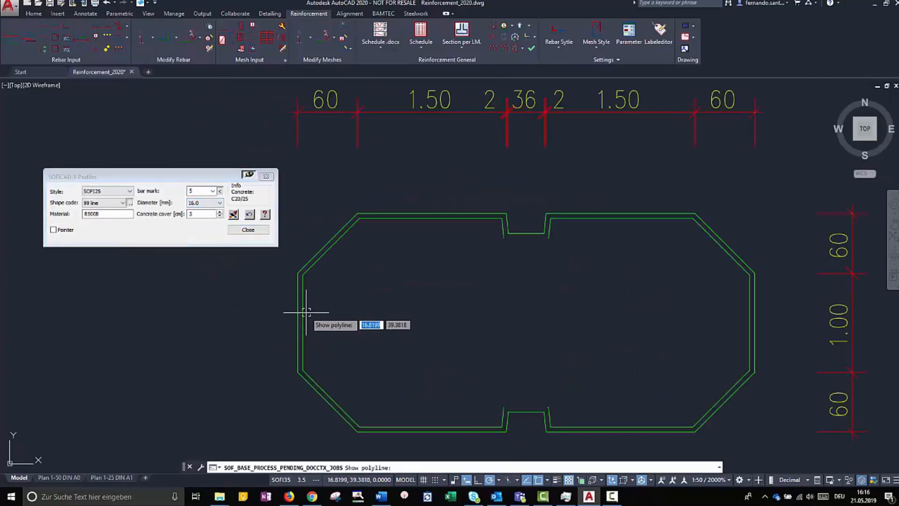
click(306, 312)
scroll(305, 315, down, 2)
click(197, 311)
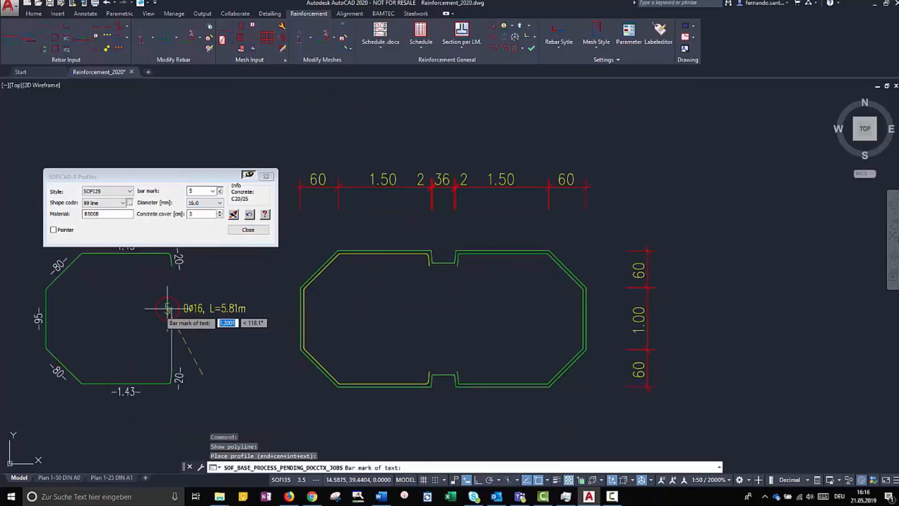
click(107, 311)
key(Return)
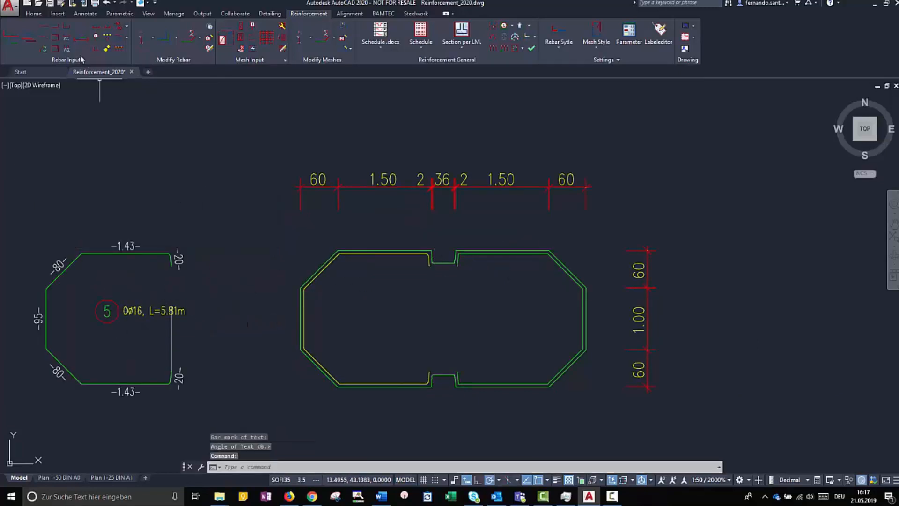
Convert the right half polyline into a 16 mm bar, shape code 99 line, and place its profile to the right of the section
click(67, 39)
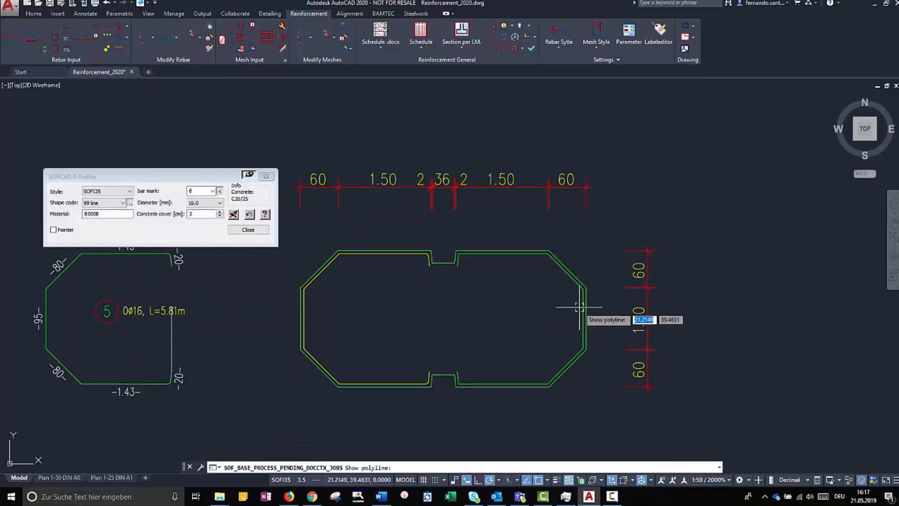
scroll(582, 309, up, 2)
scroll(582, 306, down, 2)
click(670, 306)
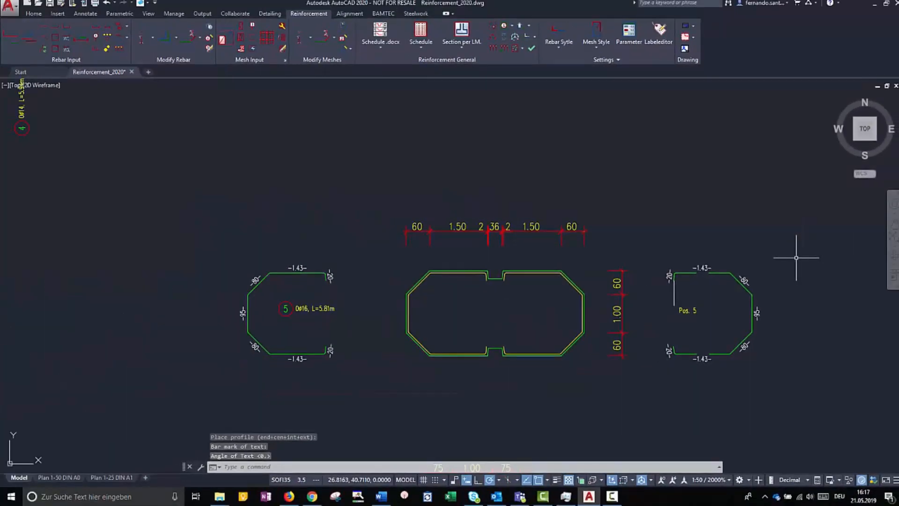
Lay a 14 mm bar, shape code 99 edge, with 3.5 cm cover along the T-section flange's lower right, right, upper and left edges
scroll(773, 251, down, 4)
scroll(716, 357, up, 4)
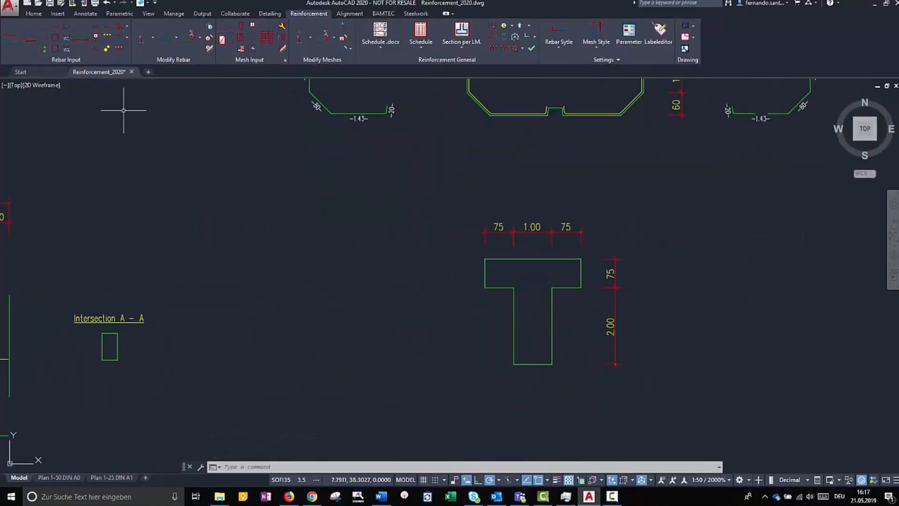
click(67, 50)
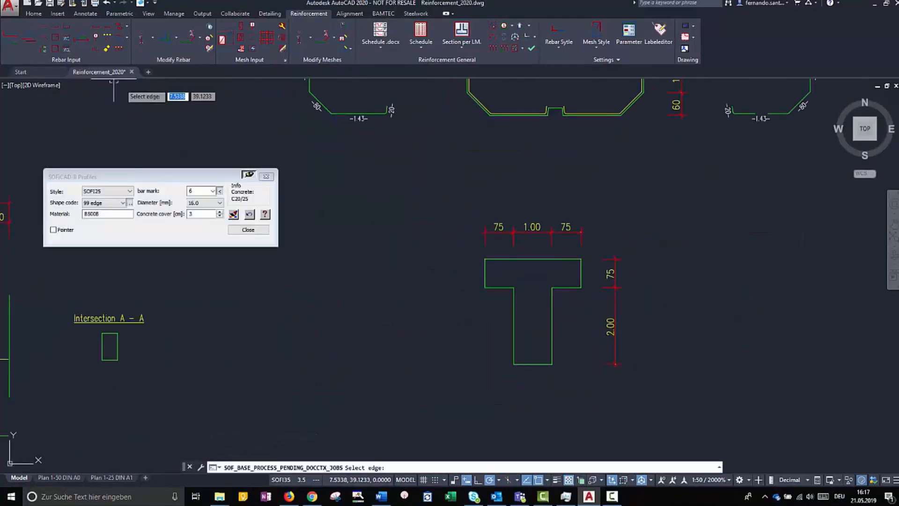
click(210, 214)
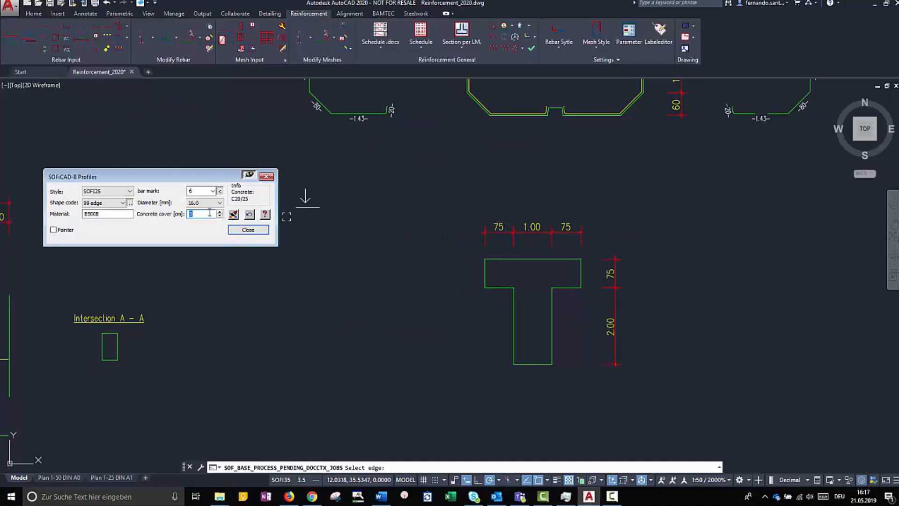
click(219, 203)
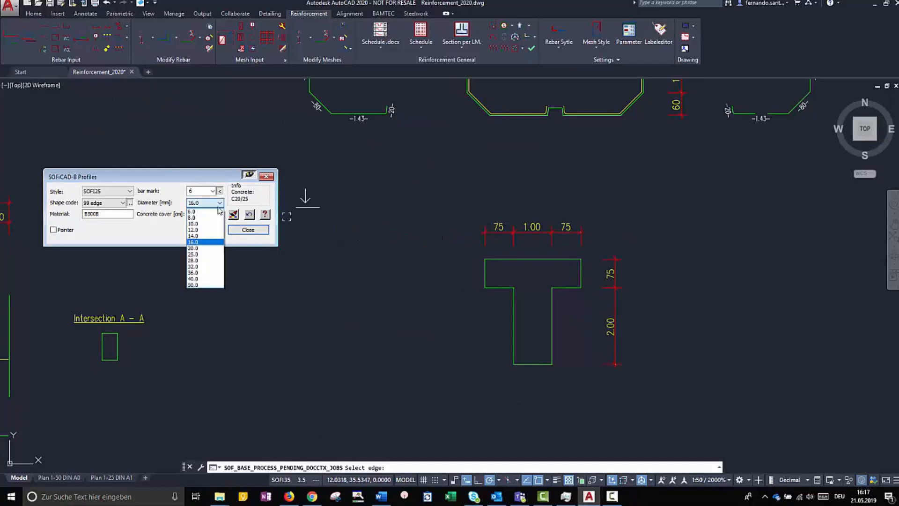
click(213, 235)
scroll(558, 281, up, 4)
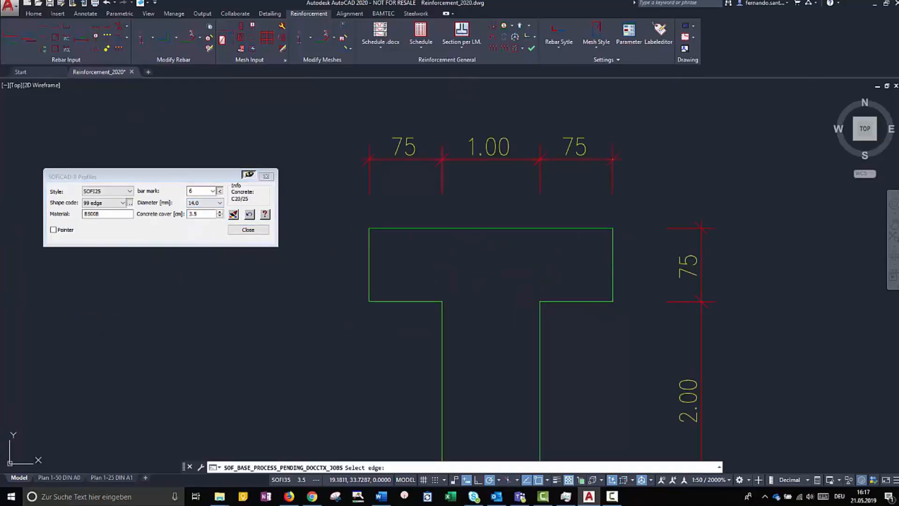
click(563, 299)
click(611, 269)
click(582, 231)
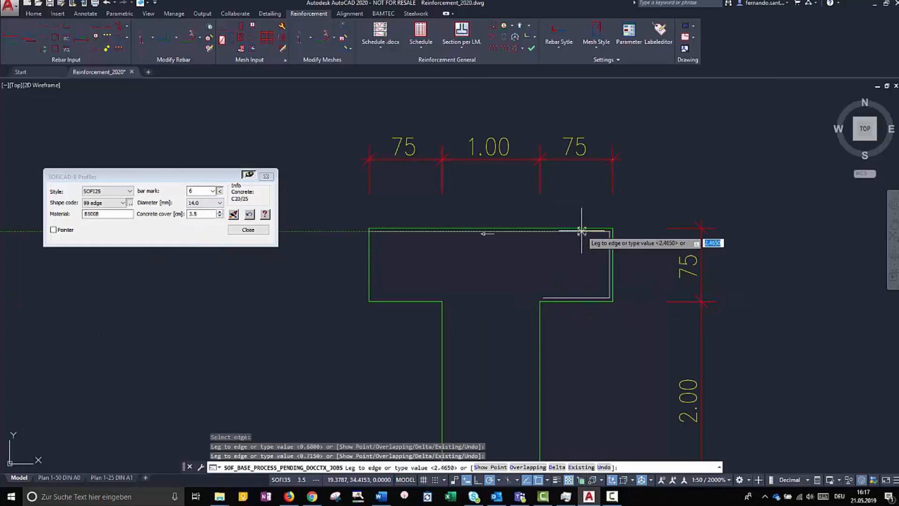
click(371, 253)
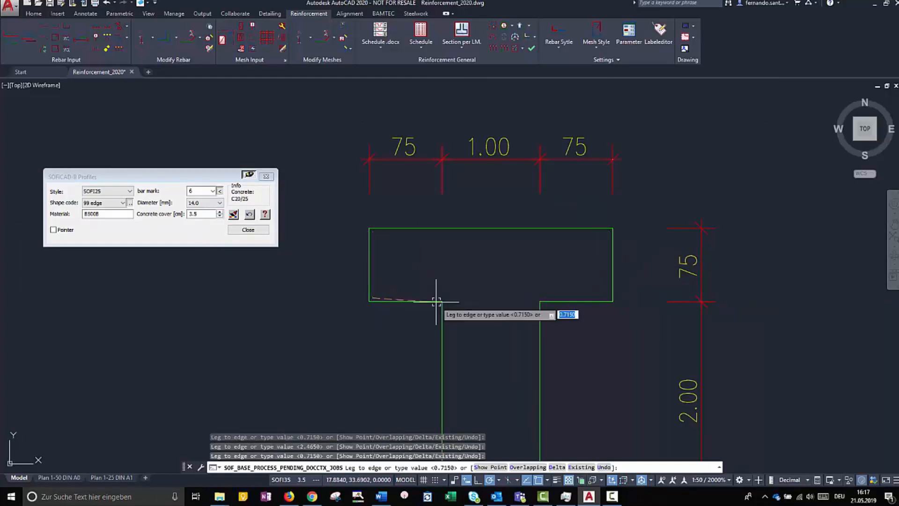
Extend both lower end legs of the flange bar 0.2 m past the web's side edges with the Delta option
text(D)
key(Return)
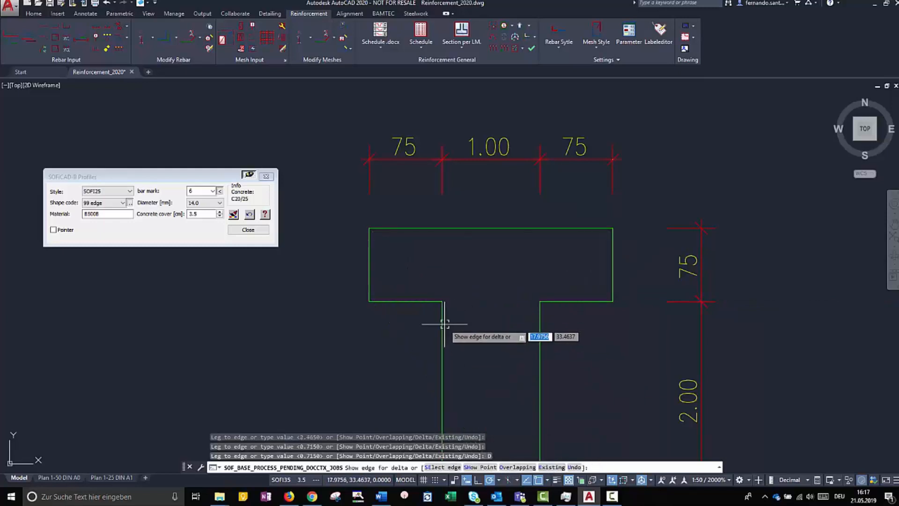
click(443, 324)
text(.2)
key(Return)
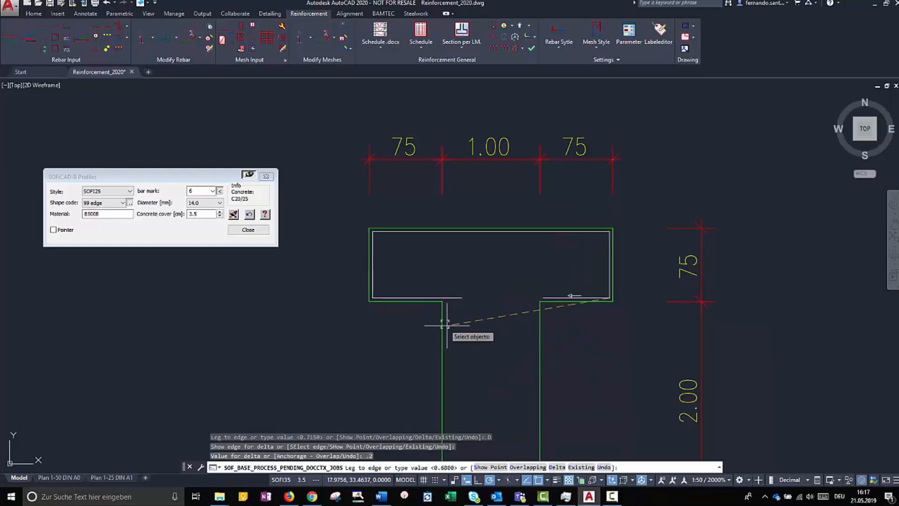
click(557, 467)
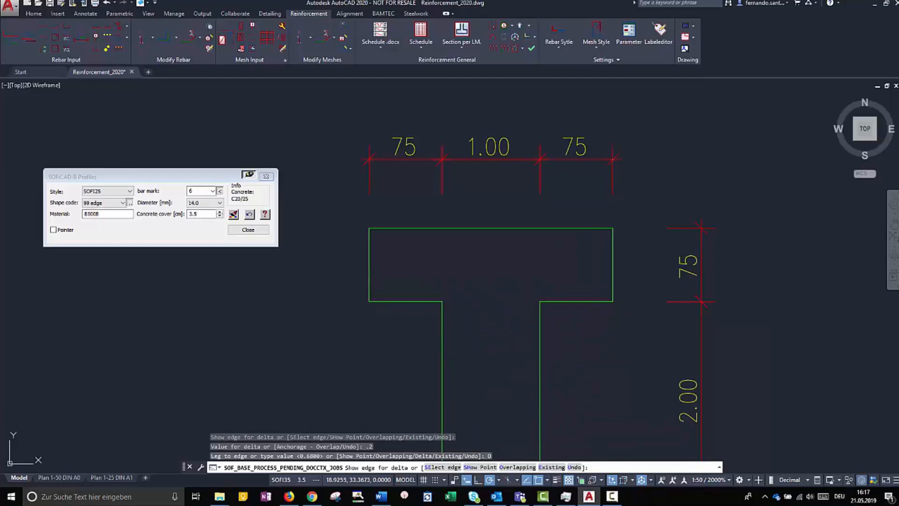
click(539, 333)
text(.2)
key(Return)
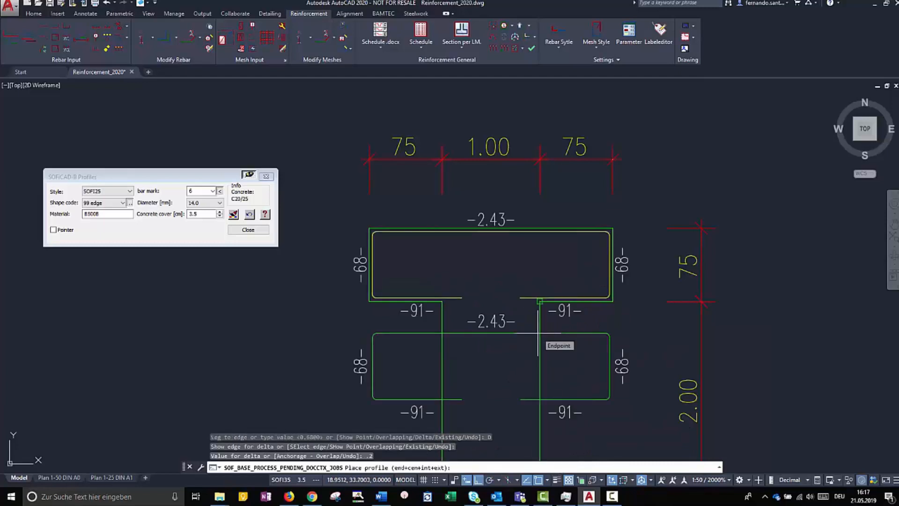
Place the flange bar's profile above the T-section with a horizontal label inside it
click(538, 334)
mouse_move(525, 126)
middle_down()
mouse_move(509, 189)
mouse_move(509, 152)
middle_up()
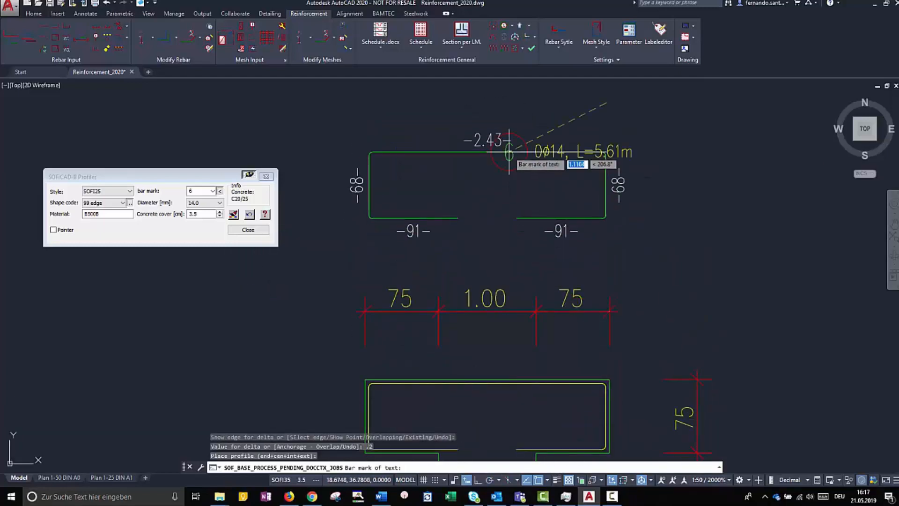
click(440, 183)
key(Return)
scroll(489, 183, down, 5)
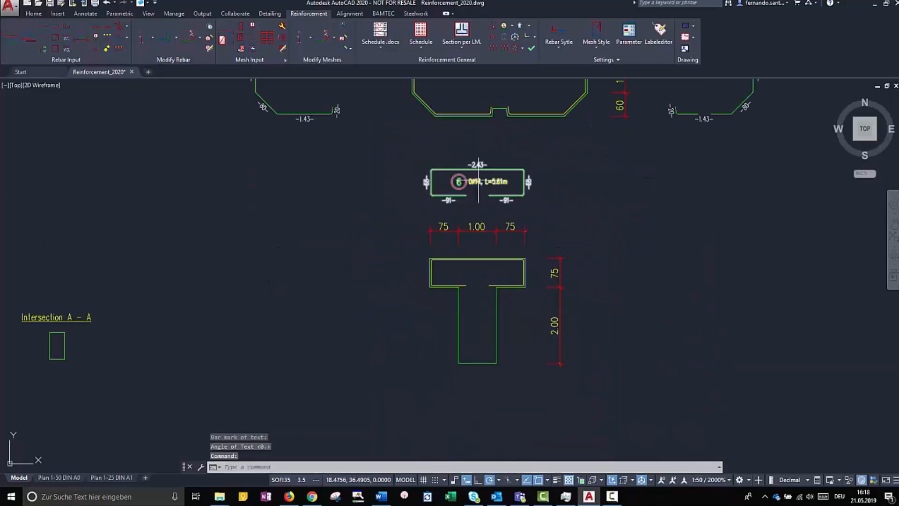
Stretch the right end of bar mark 1's profile below the beam to the right, to a length of about 3.59 m
scroll(478, 182, down, 5)
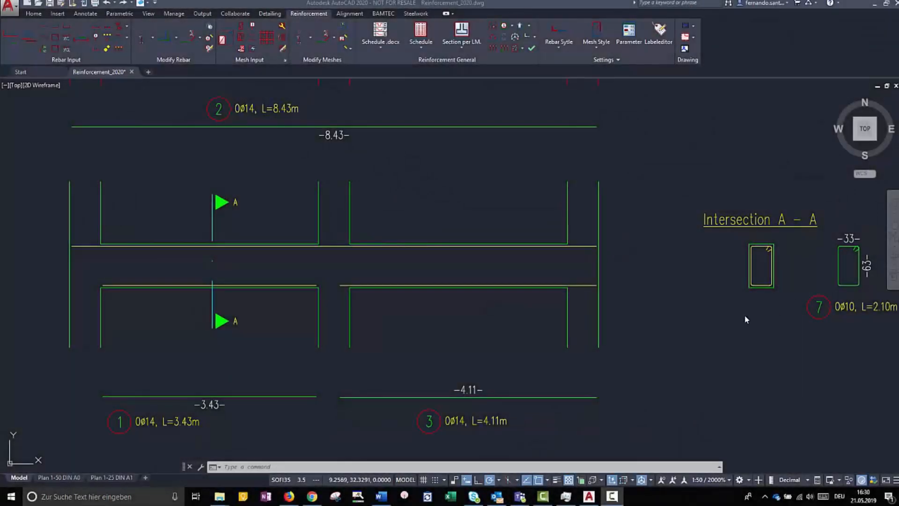
click(326, 382)
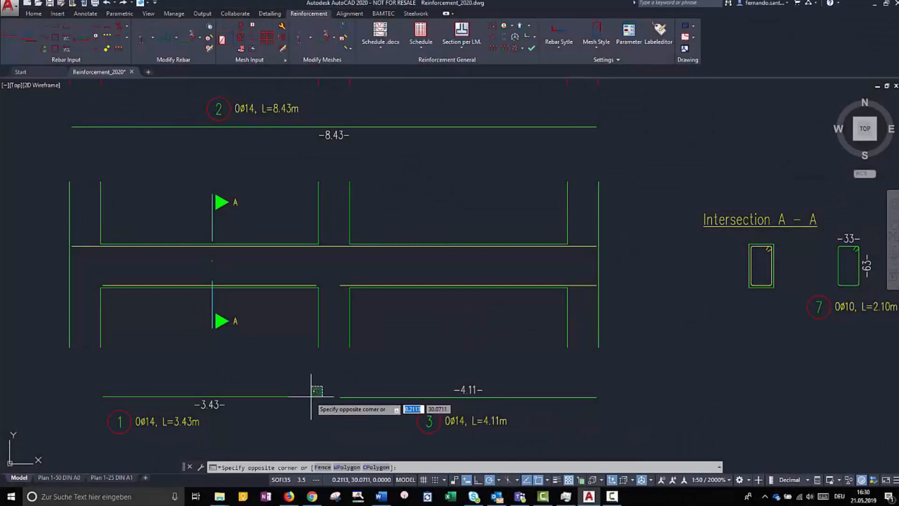
click(311, 404)
click(316, 397)
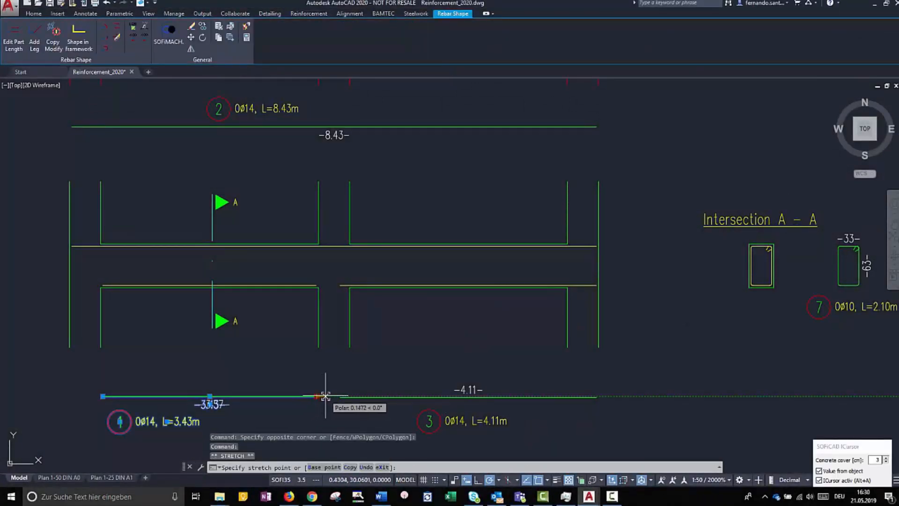
click(327, 397)
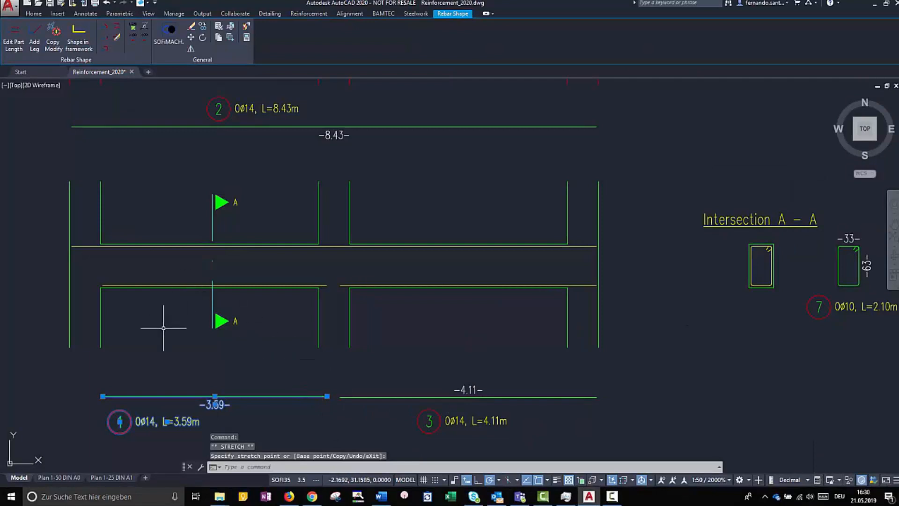
key(Escape)
Stretch the left end of bar mark 1 in the beam to the outer column face, about 4.10 m long, declining to reuse bar mark 3
click(109, 285)
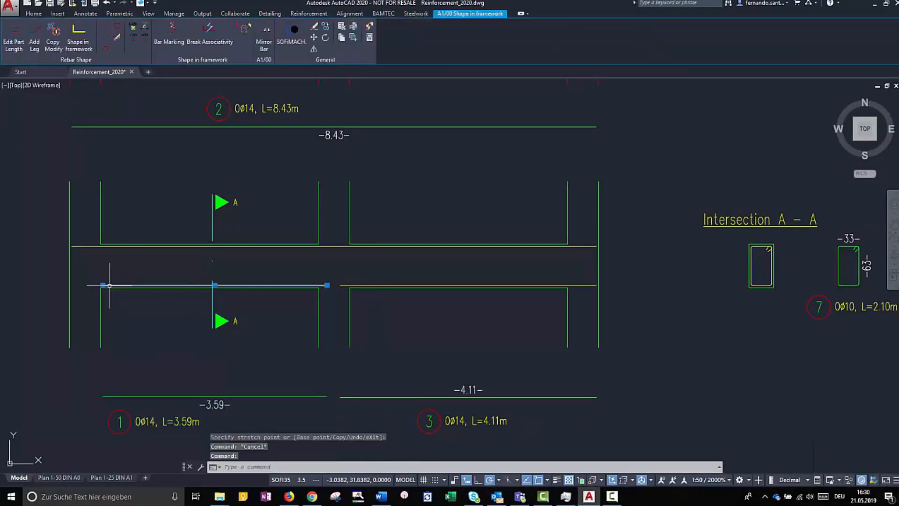
click(103, 285)
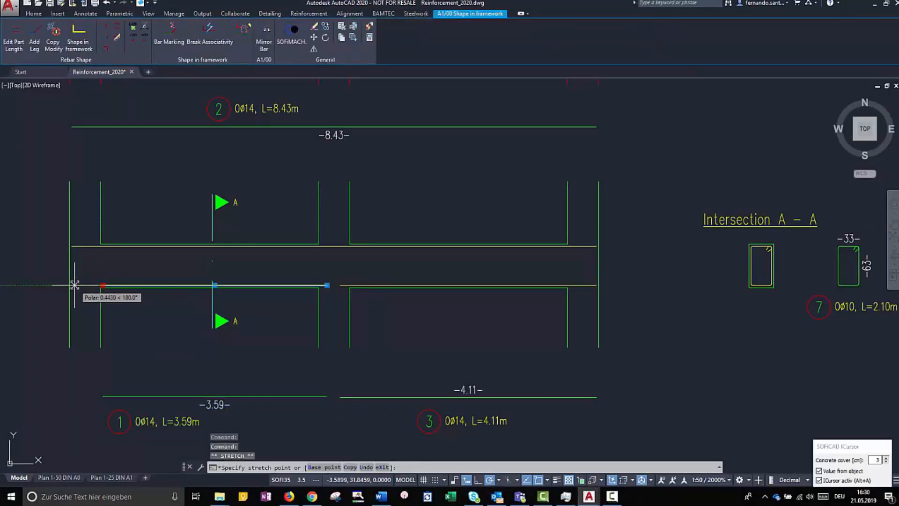
click(70, 285)
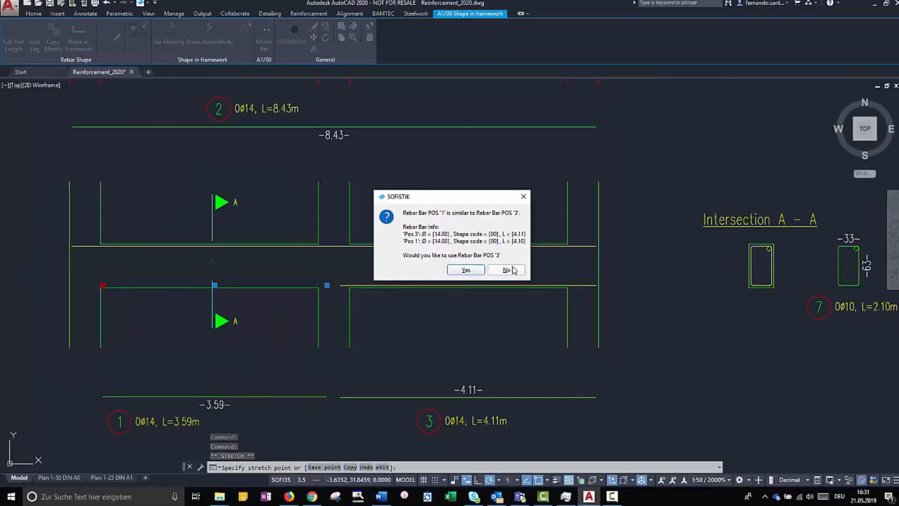
click(514, 270)
key(Escape)
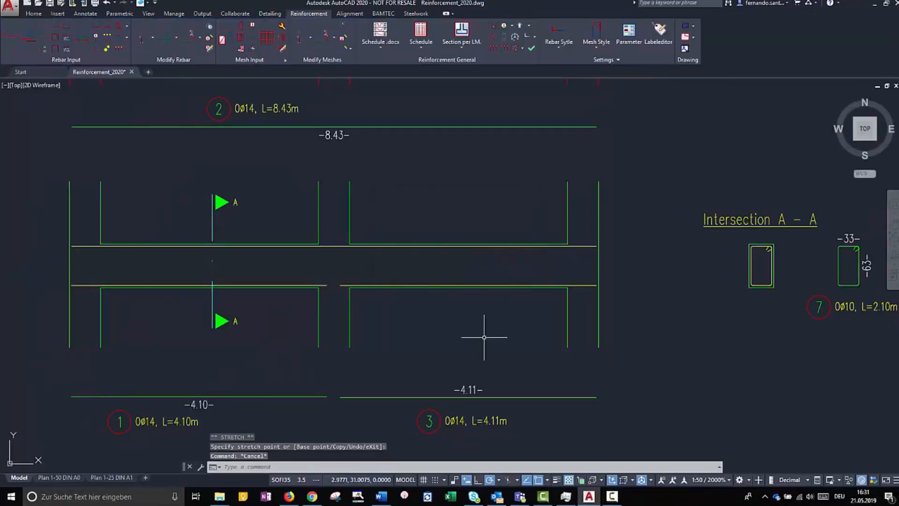
Stretch the beam's right column edges together with the bar ends about 1.05 m to the left
key(Return)
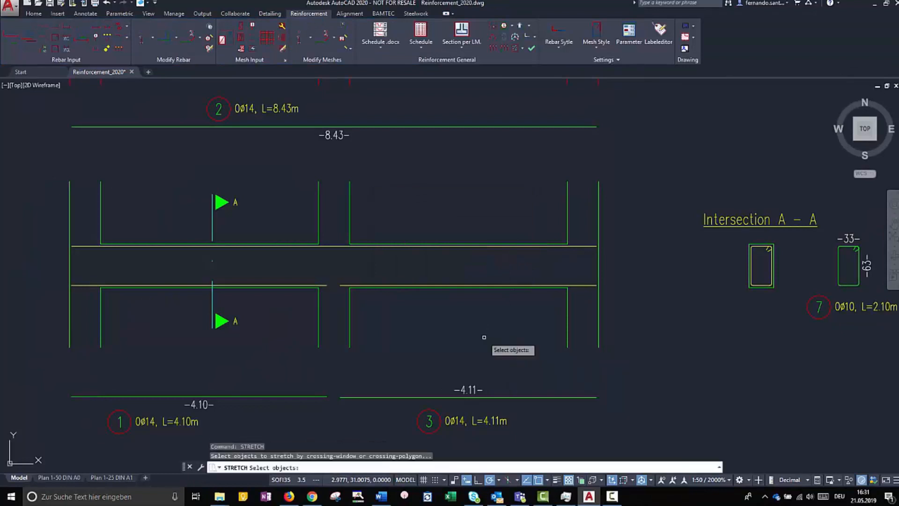
click(625, 165)
click(552, 347)
key(Return)
click(687, 347)
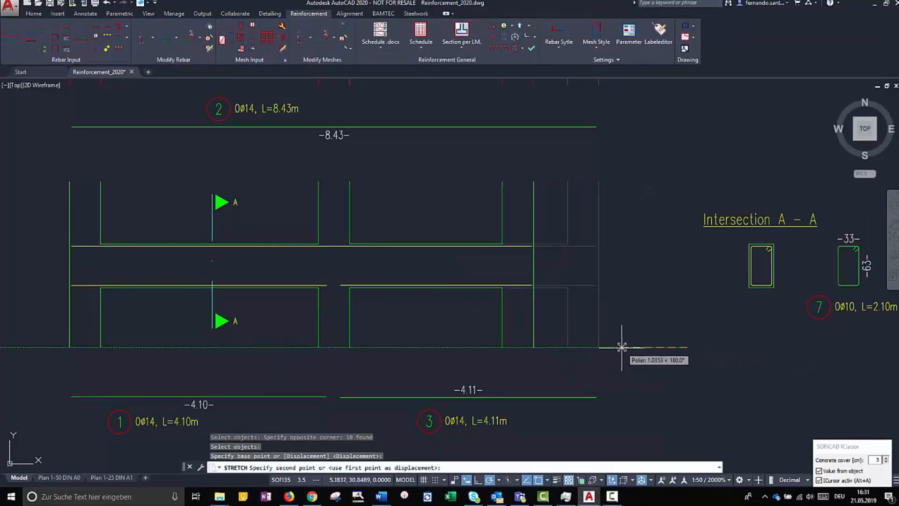
click(622, 348)
Stretch the beam's left column edges together with the bar ends about 0.62 m to the right
key(Return)
click(131, 161)
click(54, 351)
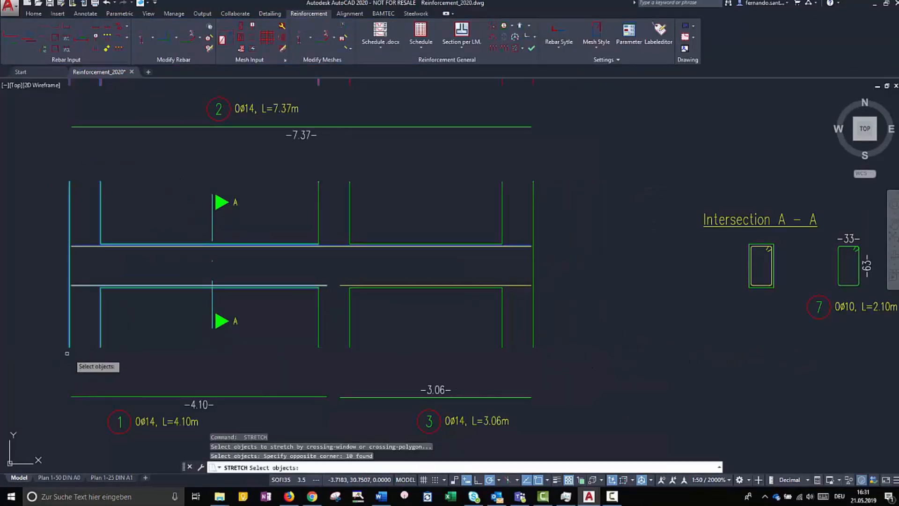
key(Return)
click(125, 351)
click(163, 352)
Stretch the beam's right column edges and bar ends about 0.82 m to the right
key(Return)
click(566, 172)
click(488, 354)
key(Return)
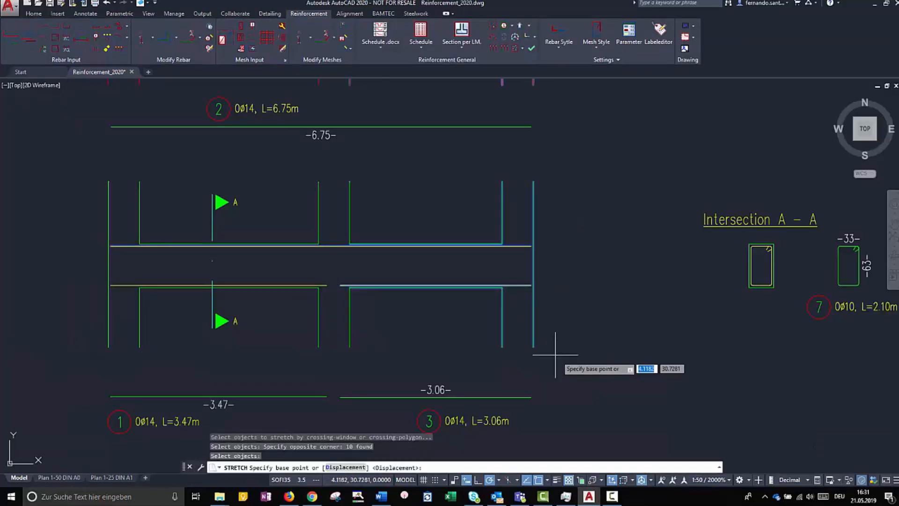
click(576, 363)
click(627, 363)
Stretch the left side of the formwork and stirrup in section A-A to the left
key(Return)
click(756, 234)
click(746, 297)
key(Return)
click(755, 314)
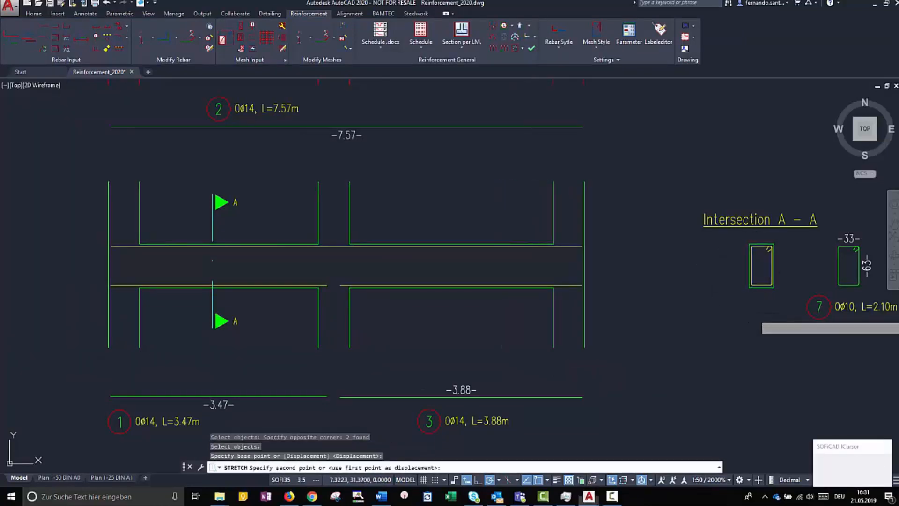
click(739, 315)
key(Escape)
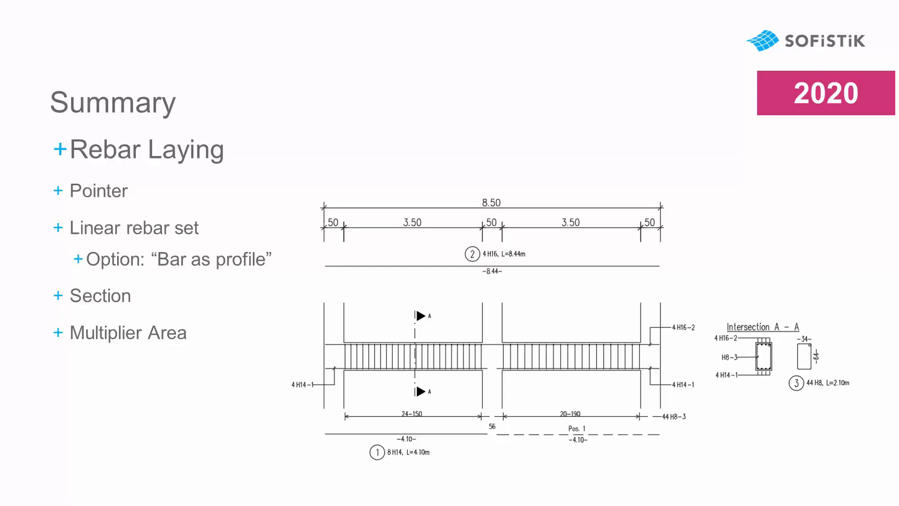
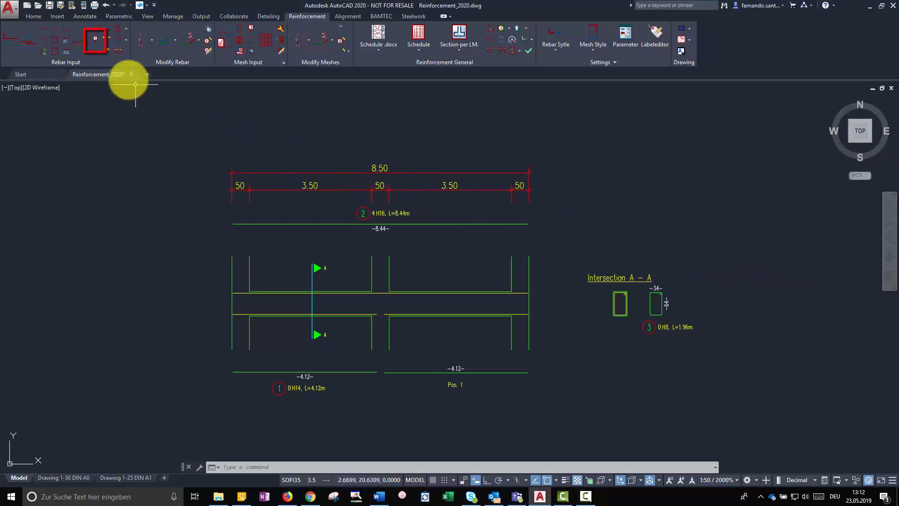
Lay bar mark 3 with a pointer, taking the mark from the section A-A stirrup and placing its horizontal label left of the section
click(95, 41)
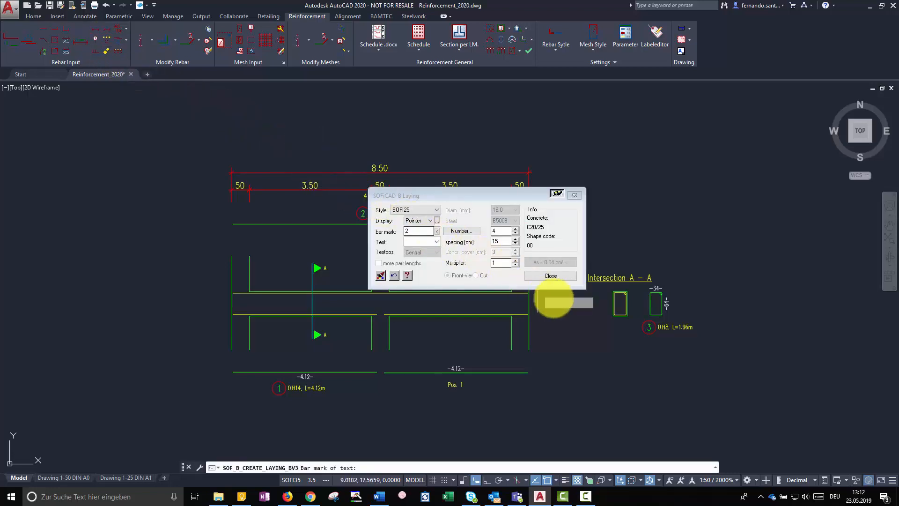
scroll(619, 300, up, 4)
middle_drag(640, 307, 685, 311)
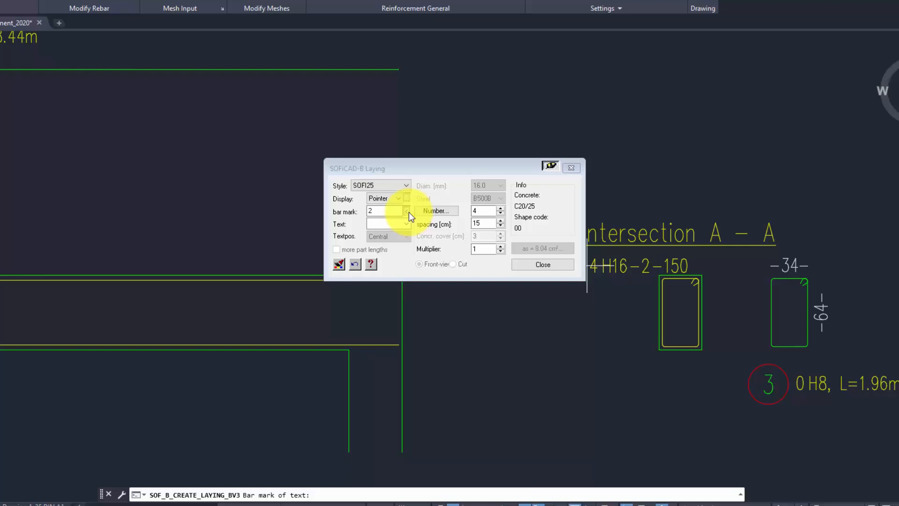
click(407, 211)
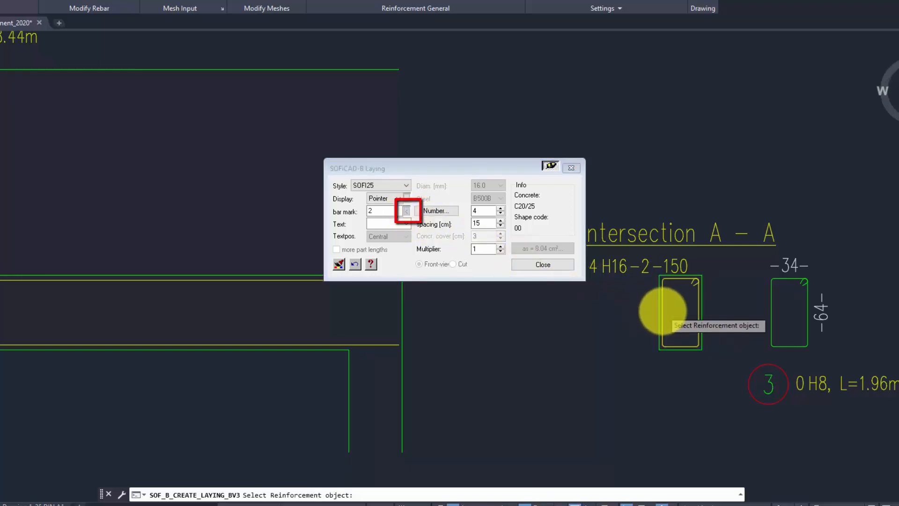
click(662, 311)
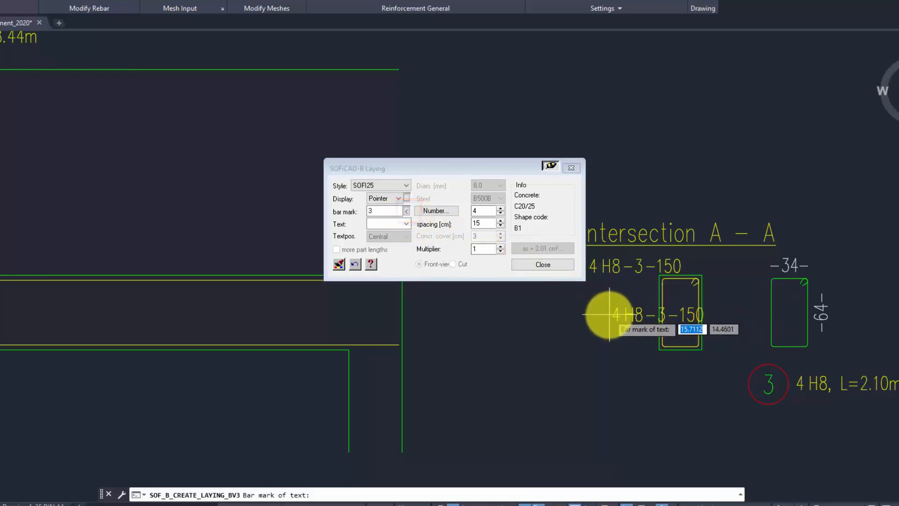
click(610, 314)
key(Return)
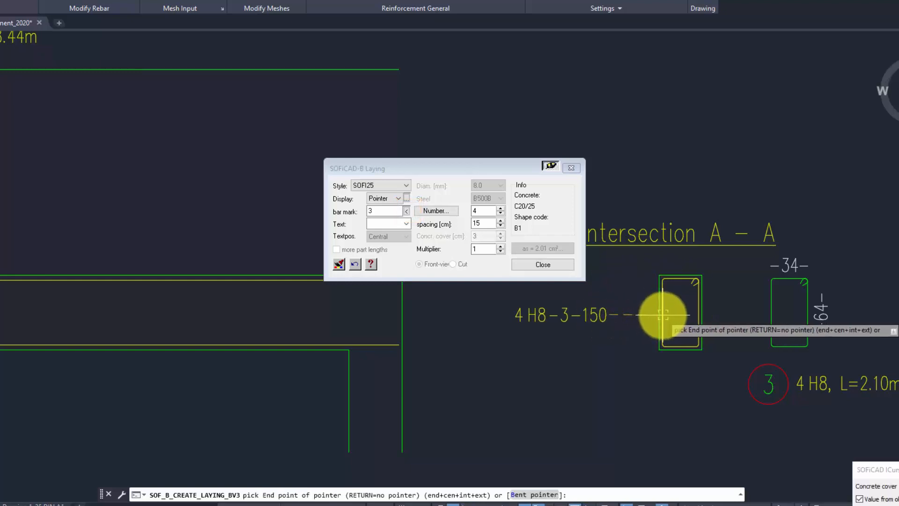
click(662, 314)
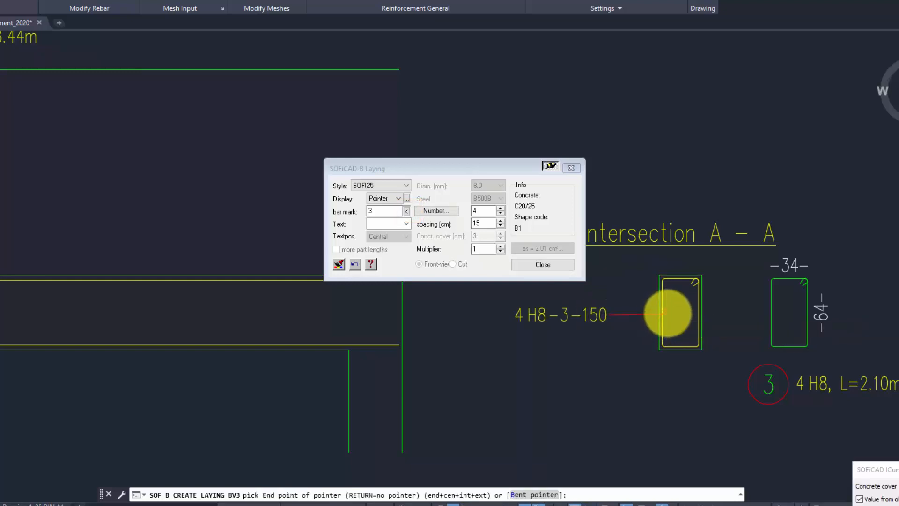
click(493, 247)
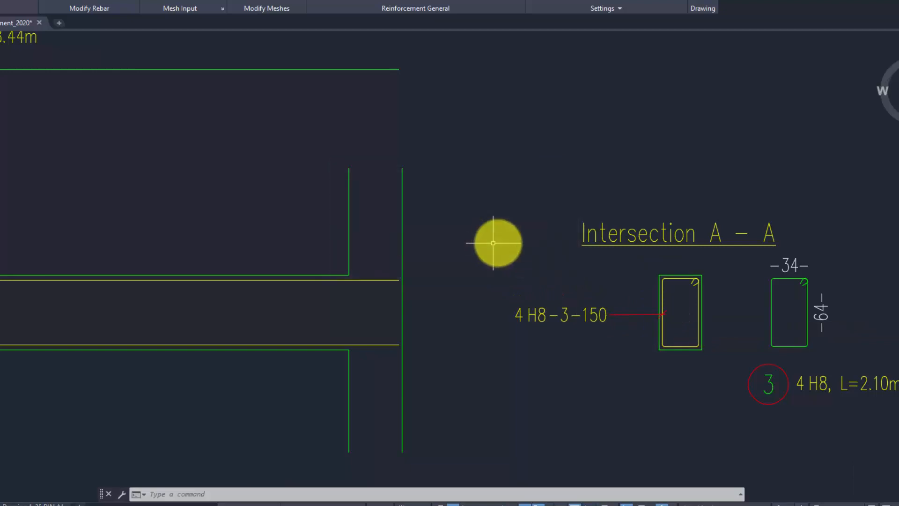
Hide the number and spacing in the bar mark 3 pointer label beside section A-A
click(543, 312)
right_click(543, 309)
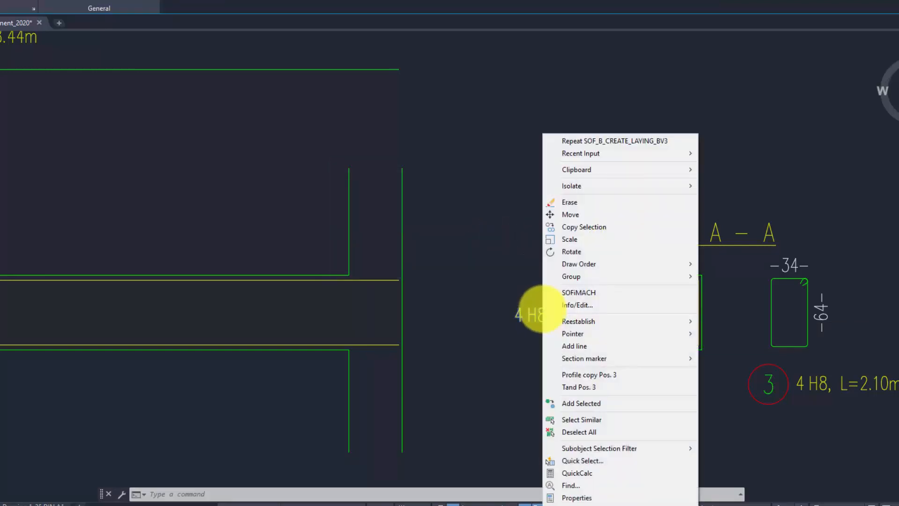
click(608, 307)
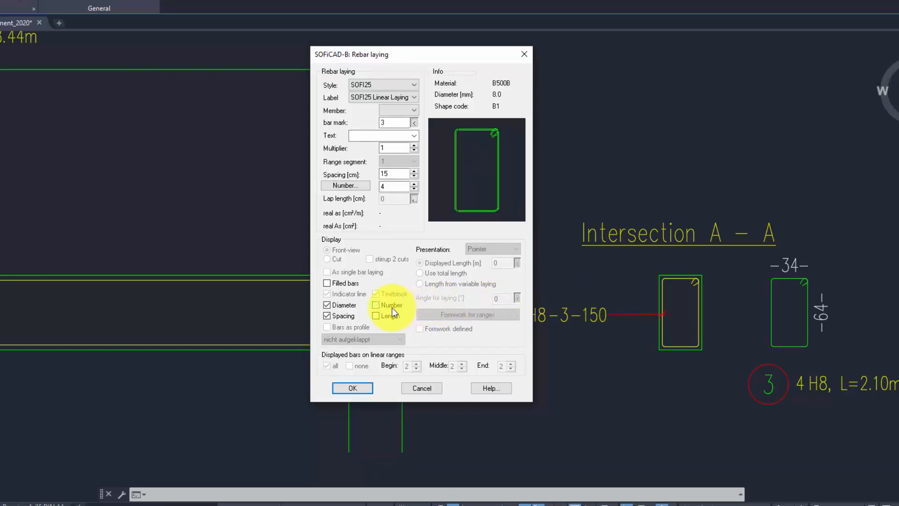
click(351, 315)
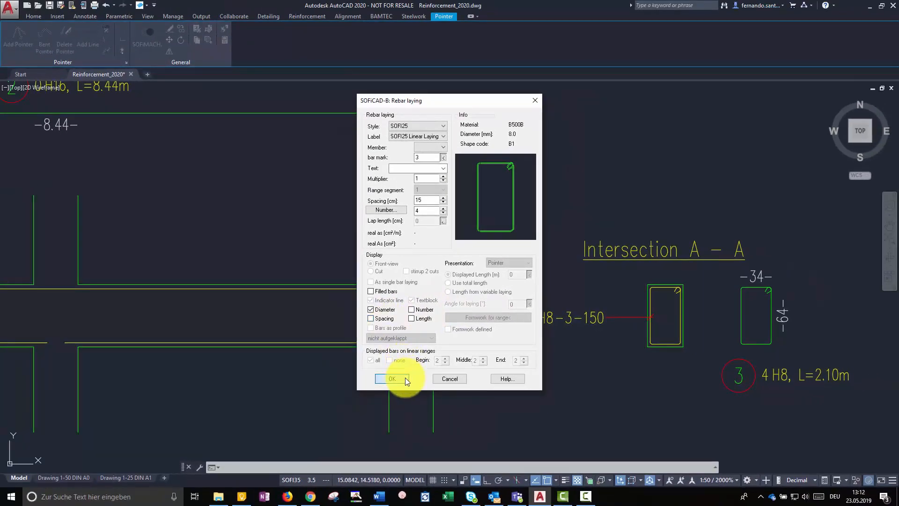
click(392, 378)
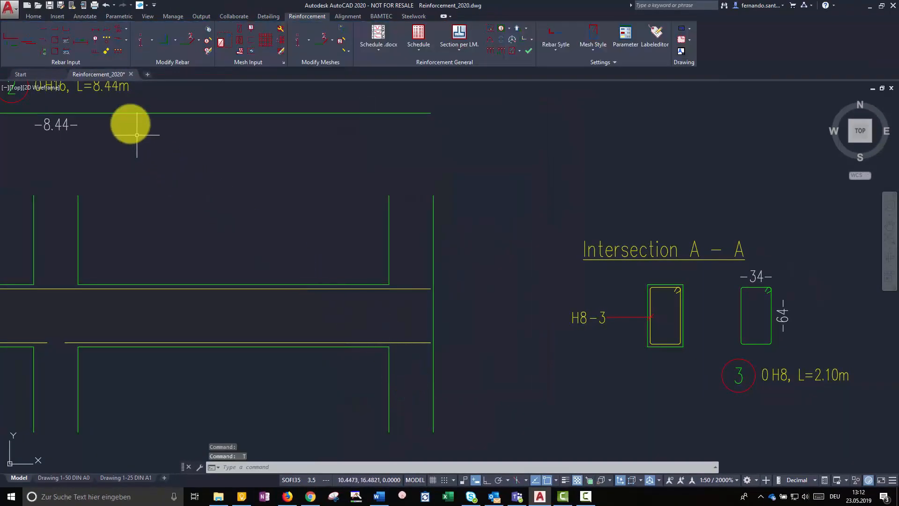
Lay bar mark 2 with a pointer, taking the mark from the beam's upper bar and placing its horizontal label right of the right column
click(95, 38)
middle_drag(229, 165, 227, 187)
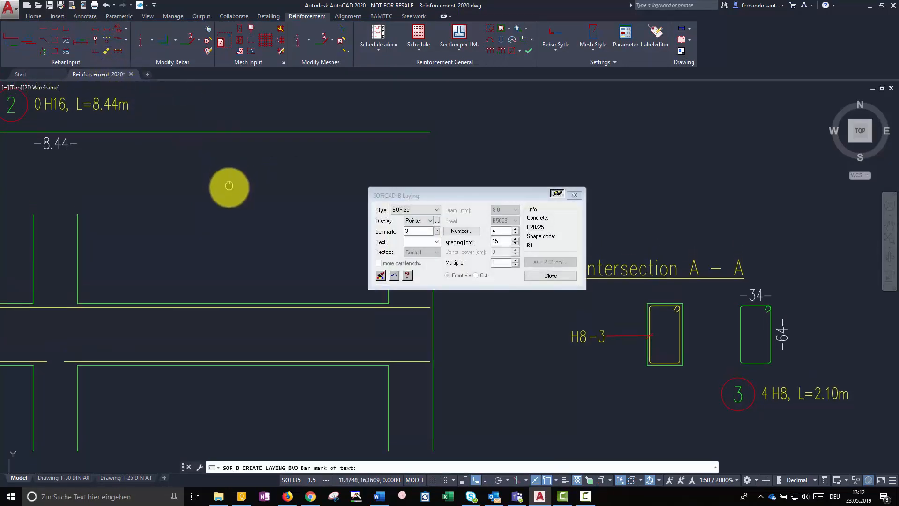
click(439, 231)
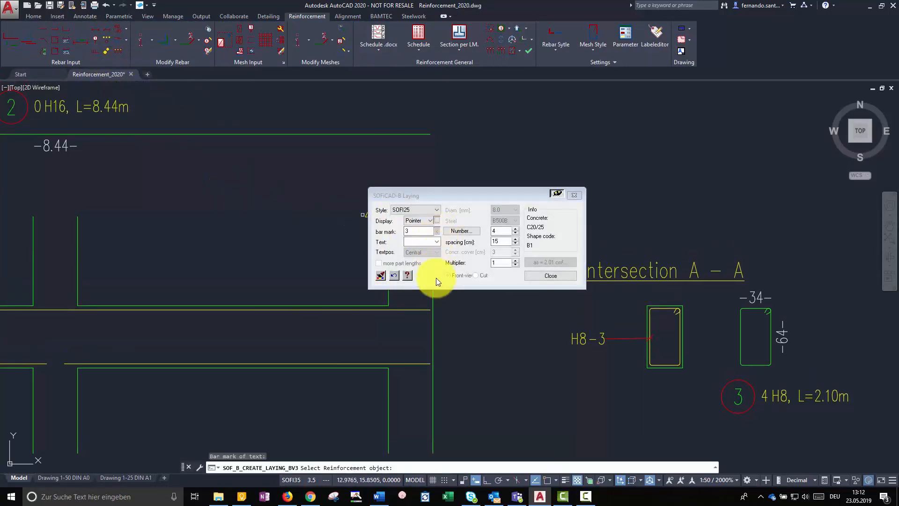
click(419, 309)
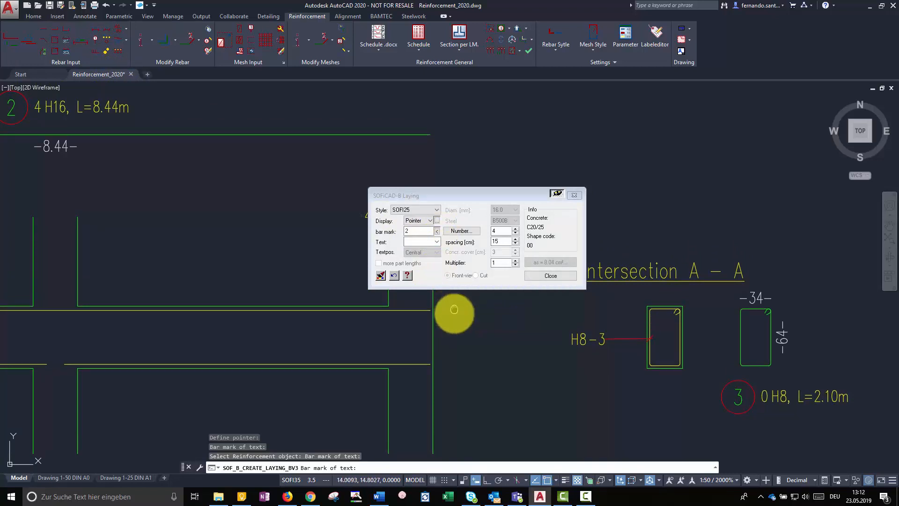
middle_drag(454, 311, 457, 343)
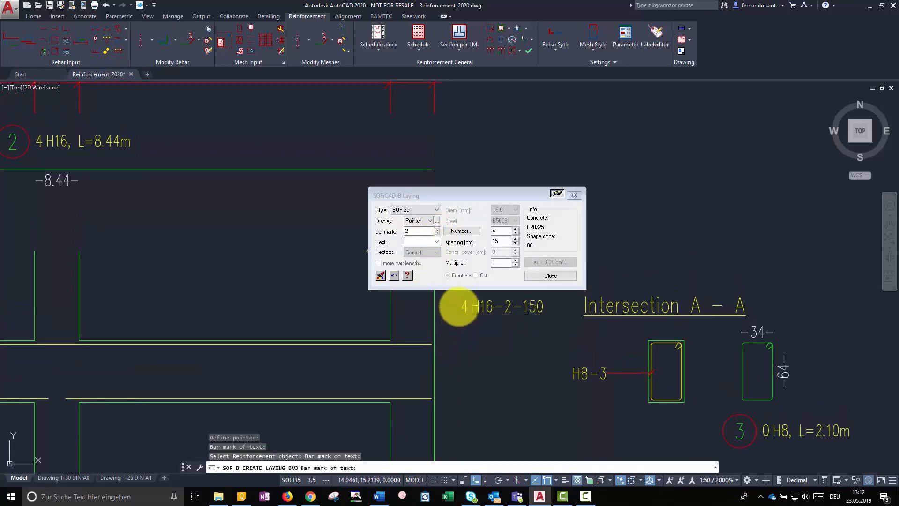
click(458, 305)
click(494, 306)
Attach a bent pointer with Ortho on, from the bar mark 2 label left and down to the beam's upper bar, and end the laying
text(b)
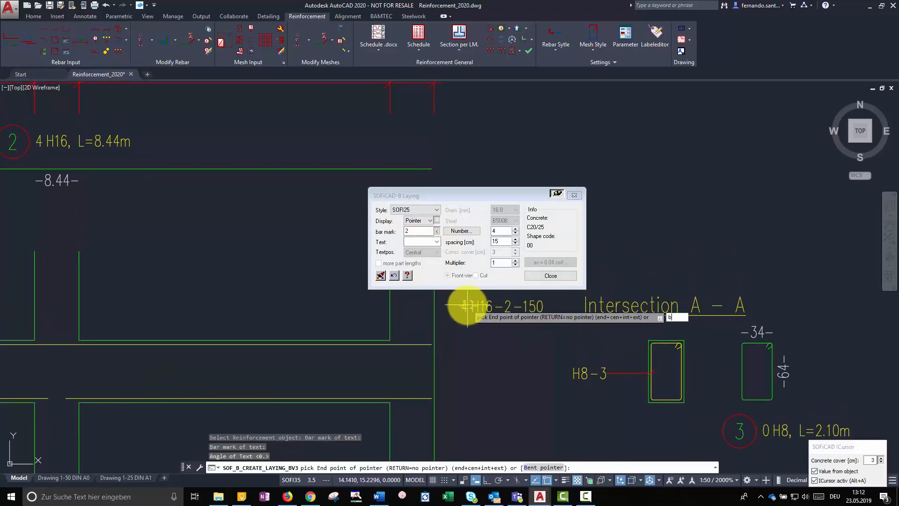
key(Return)
click(411, 307)
key(F8)
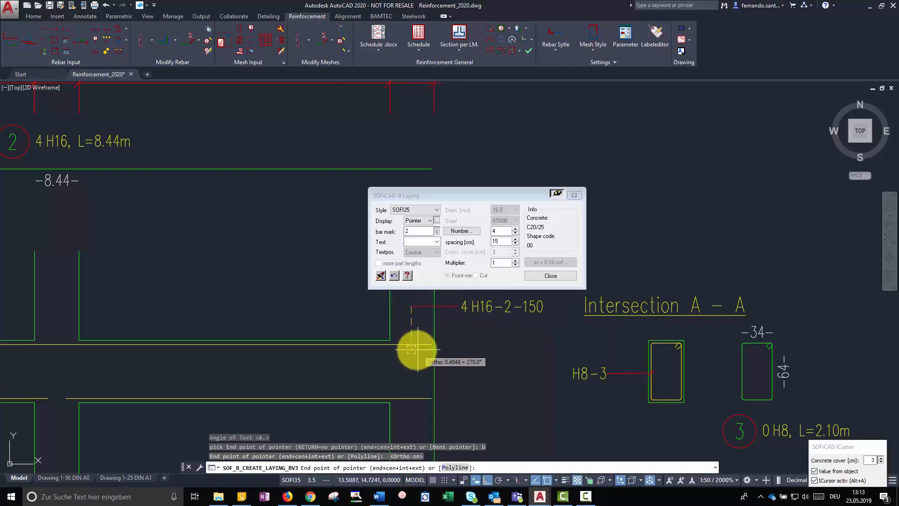
click(412, 345)
key(Return)
click(499, 258)
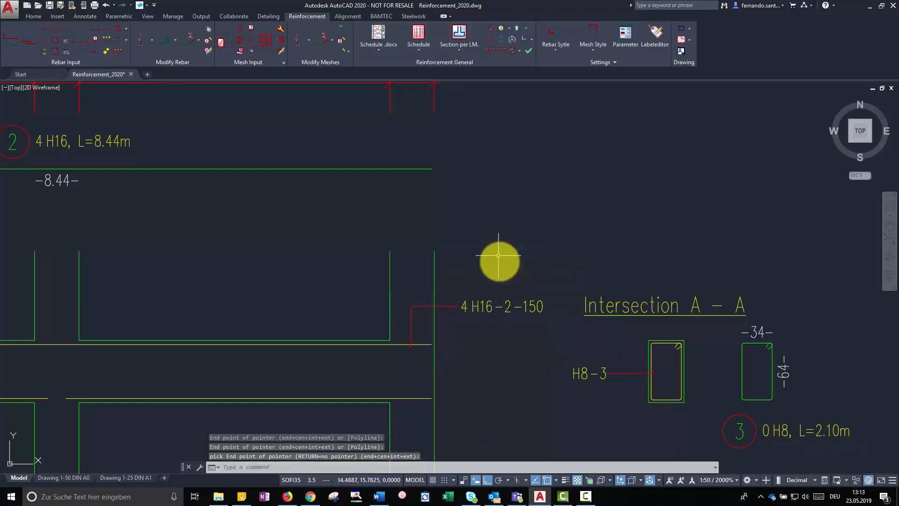
Hide the spacing in the bar mark 2 pointer label beside the right column
click(489, 307)
right_click(492, 307)
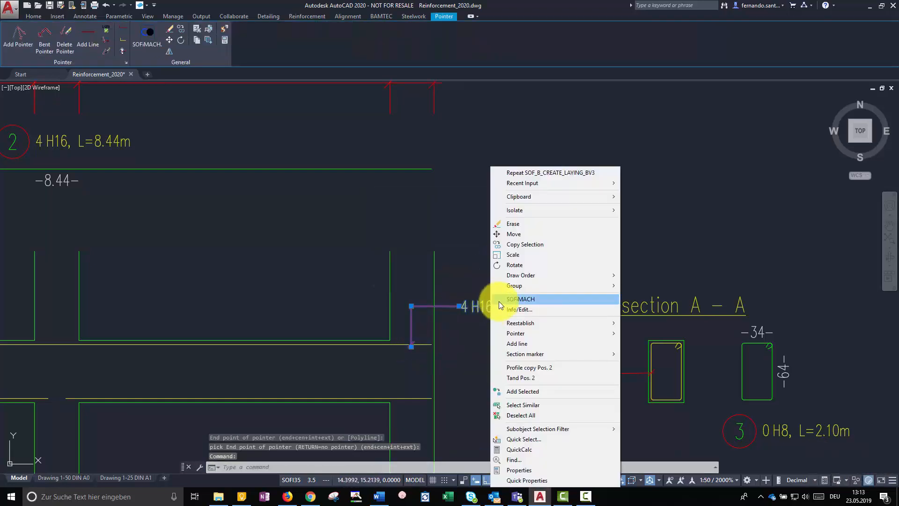
click(535, 310)
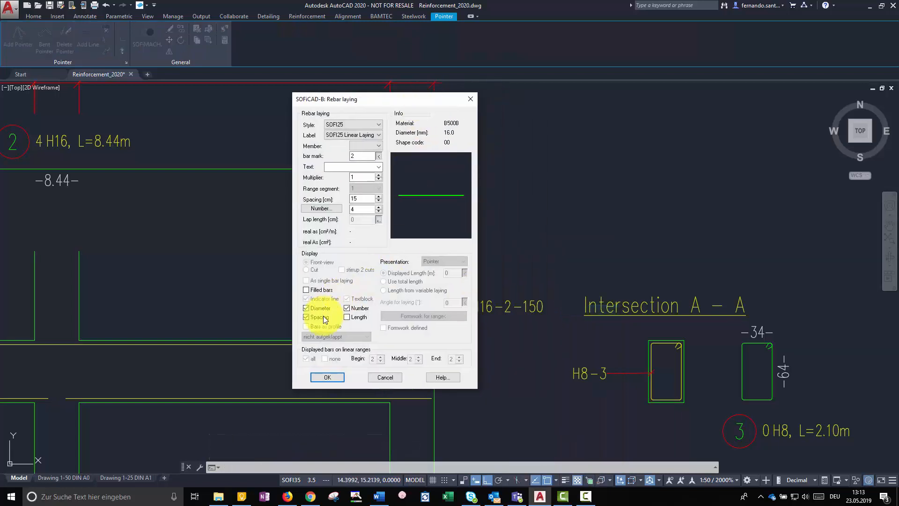
click(335, 377)
Mirror the bar mark 2 pointer label below the beam about a horizontal line at the beam's mid-height, keeping the original
middle_drag(384, 381, 458, 315)
click(558, 242)
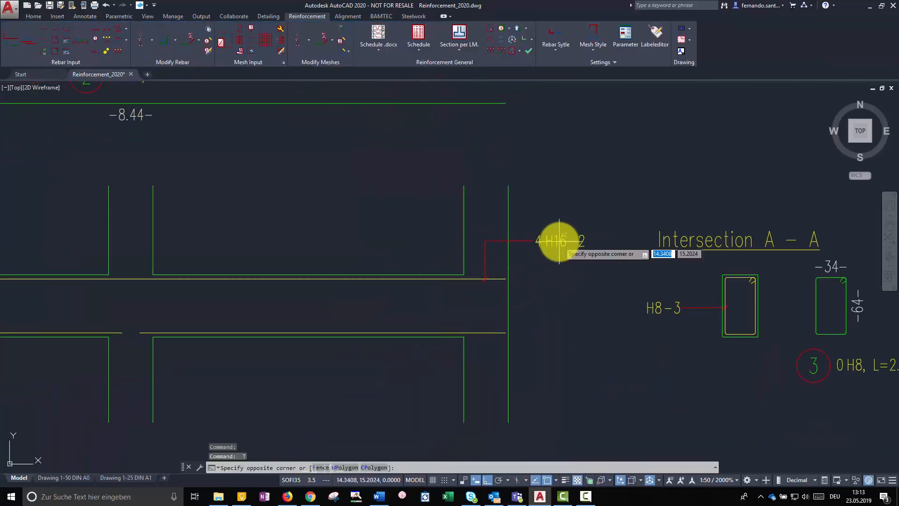
click(556, 242)
text(mirr)
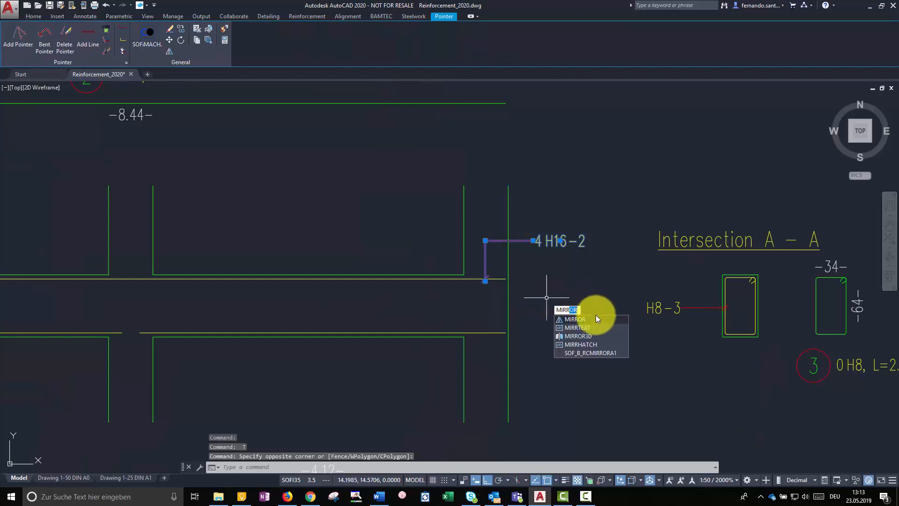
click(597, 320)
click(487, 305)
click(532, 302)
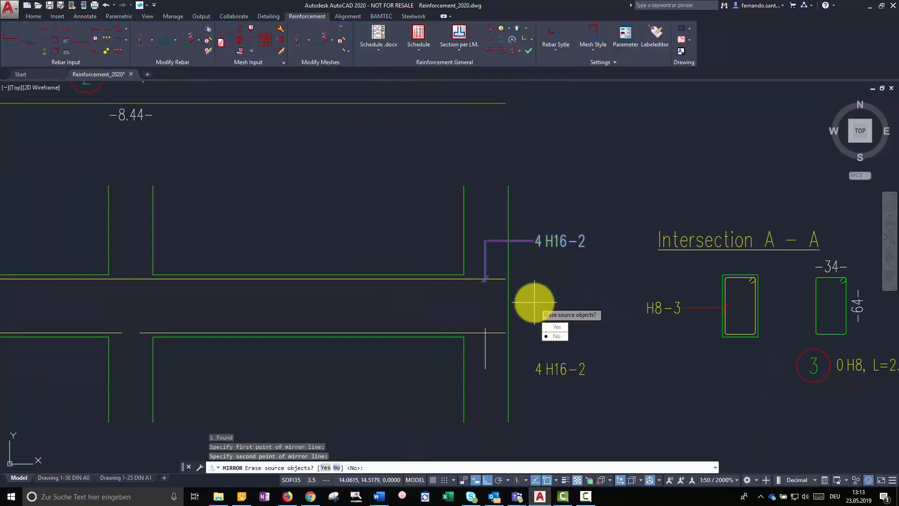
click(560, 336)
Change the mirrored label to bar mark 1 by picking the beam's lower bar as the reinforcement object
click(553, 370)
right_click(553, 370)
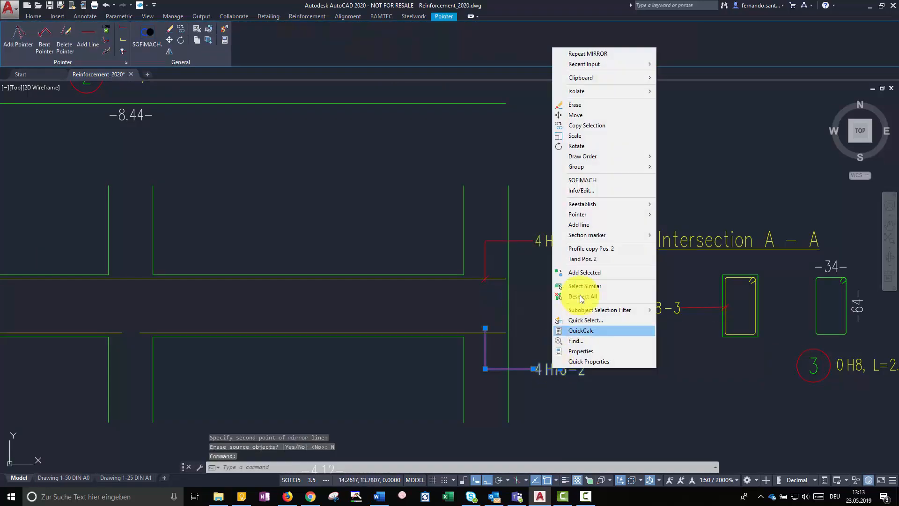
click(595, 192)
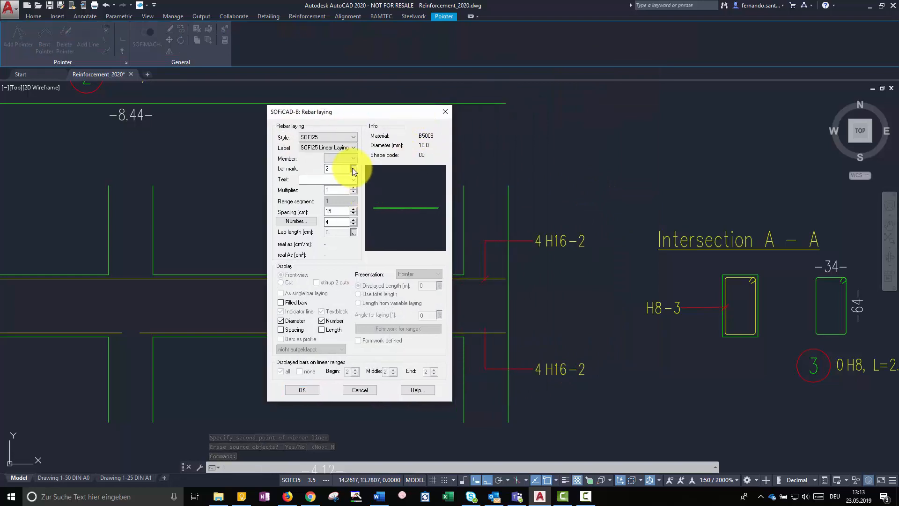
click(355, 169)
click(501, 332)
click(401, 379)
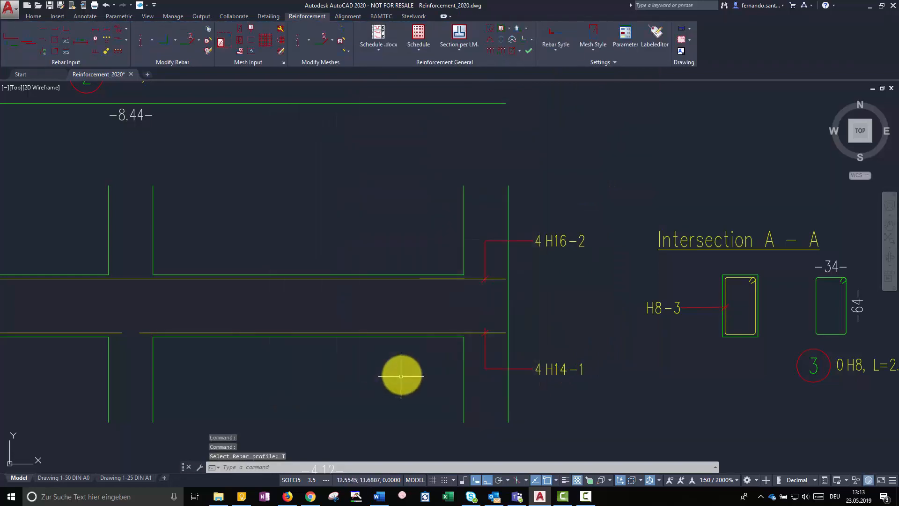
Mirror the bar mark 1 pointer label to the beam's left end about the middle column's vertical centreline, keeping the original
scroll(498, 307, down, 4)
click(612, 341)
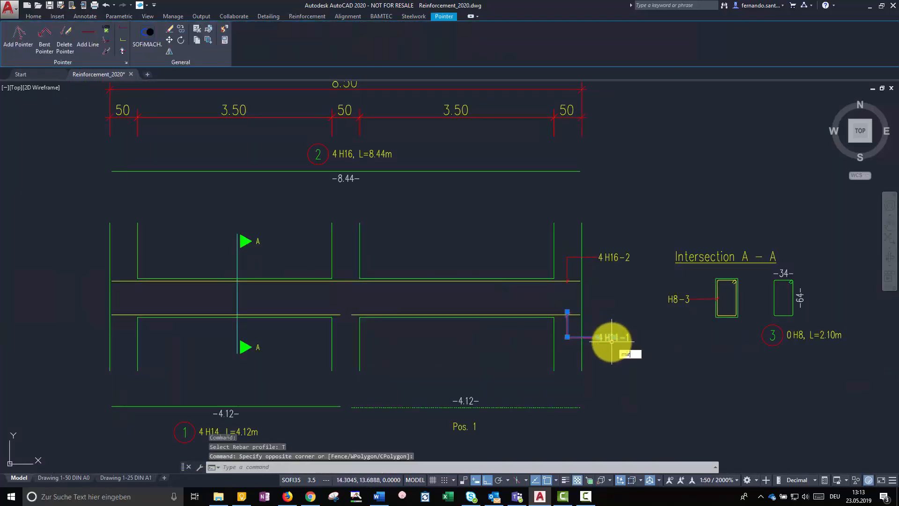
text(mir)
key(Return)
shift+right_click(426, 356)
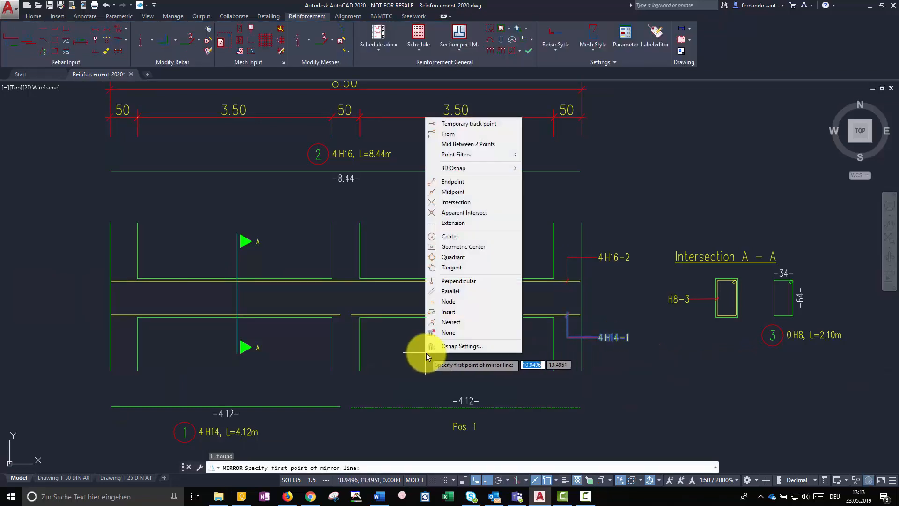
click(476, 144)
click(331, 370)
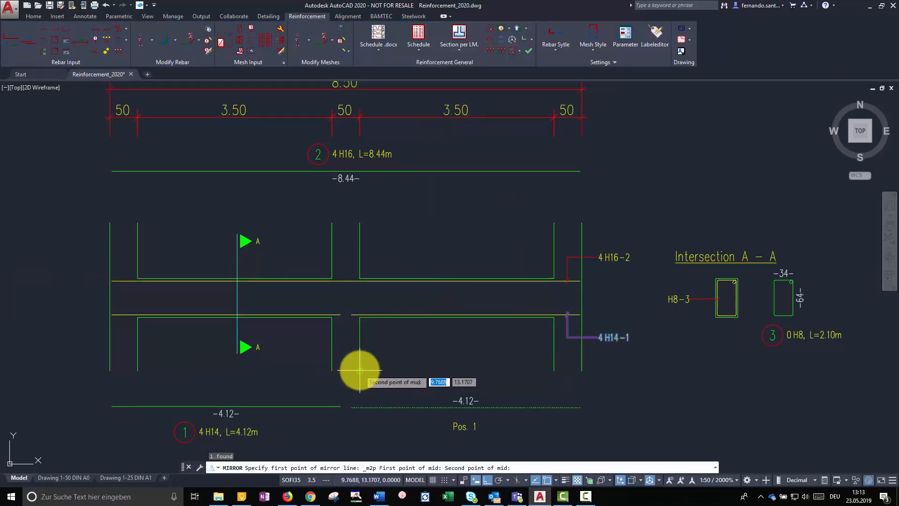
click(360, 370)
click(348, 290)
text(N)
key(Return)
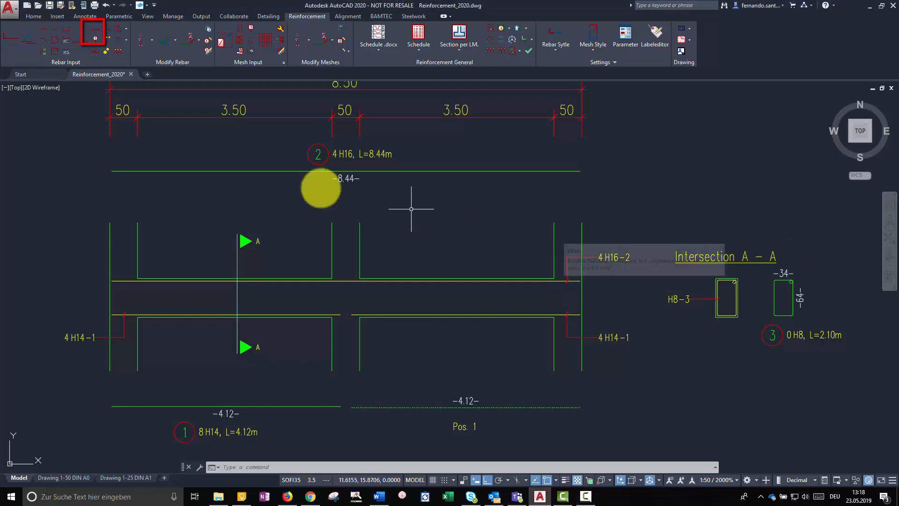
Begin a linear laying of bar mark 3, picked from its mark circle, on the left span's lower formwork edge, perpendicular with symmetric offset
click(92, 30)
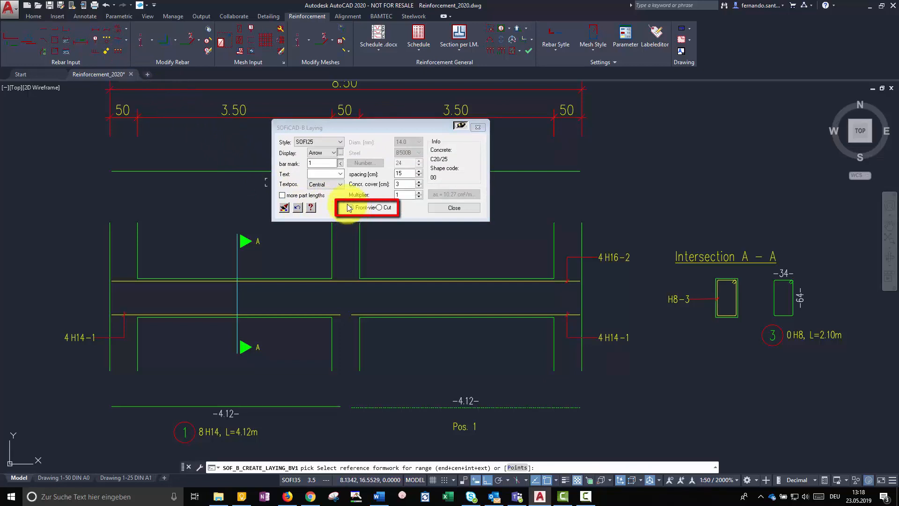
click(341, 163)
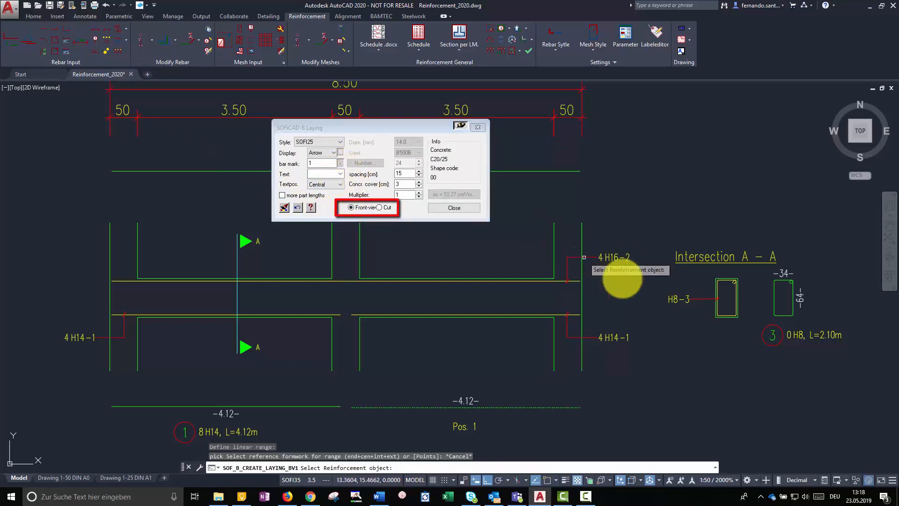
click(773, 335)
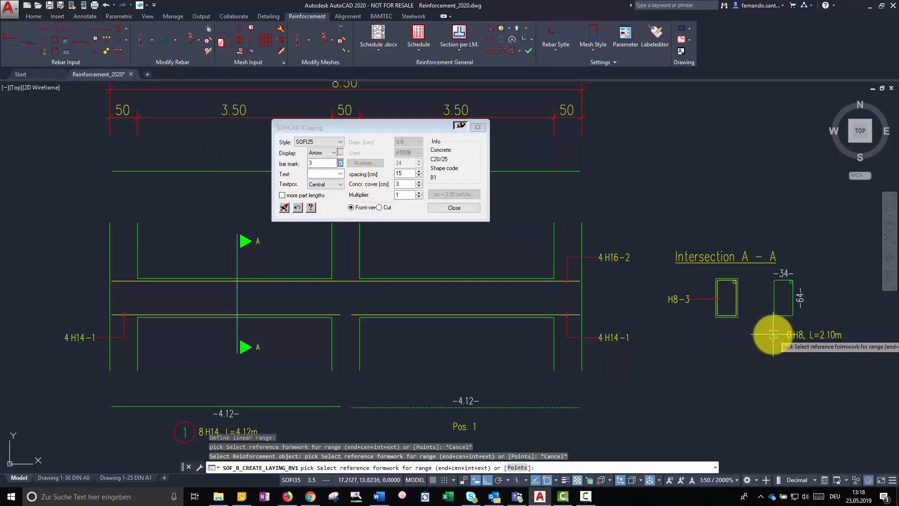
mouse_move(313, 312)
middle_down()
mouse_move(337, 314)
mouse_move(367, 335)
middle_up()
scroll(363, 324, up, 5)
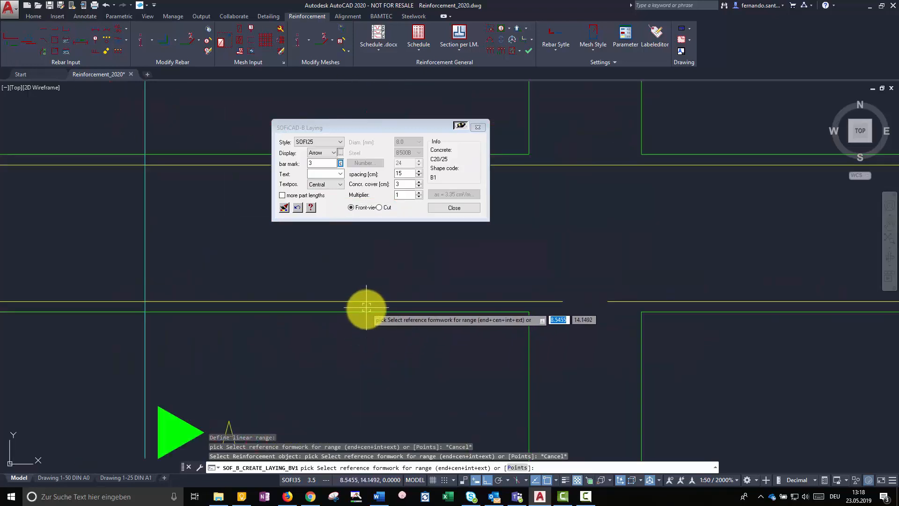
click(366, 310)
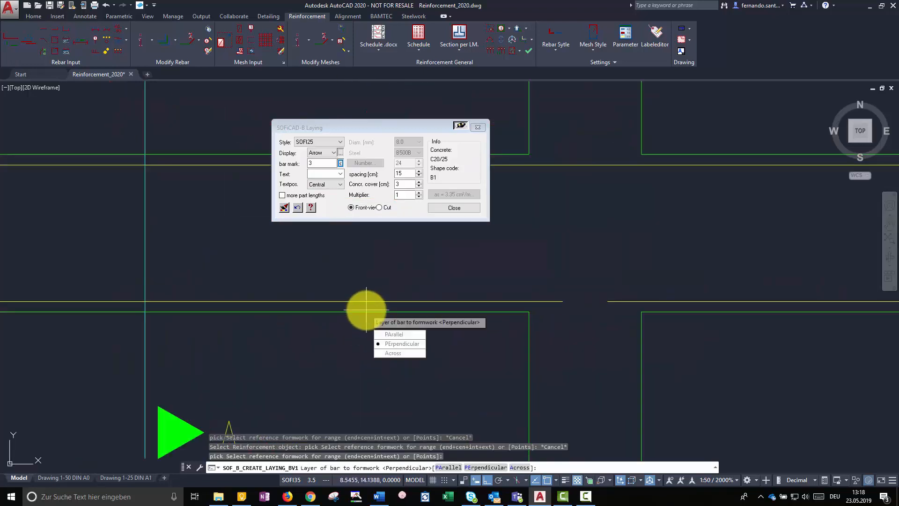
click(393, 343)
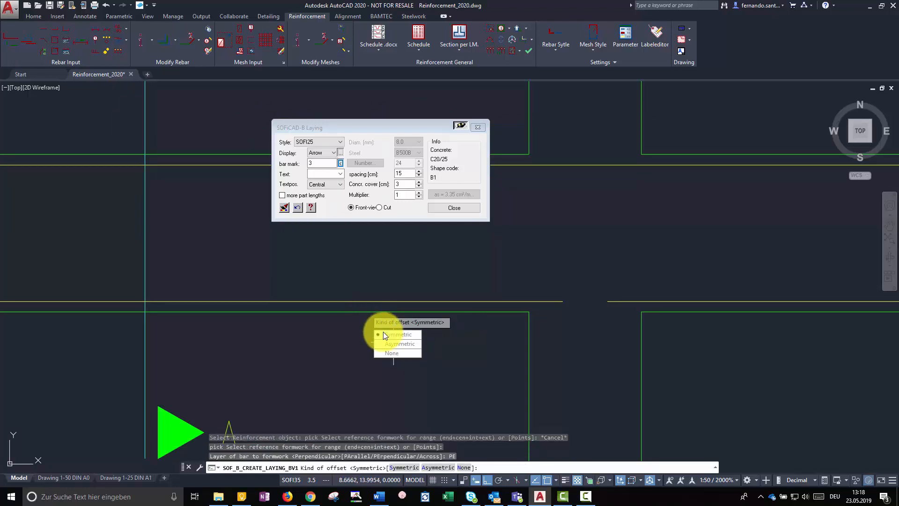
click(383, 334)
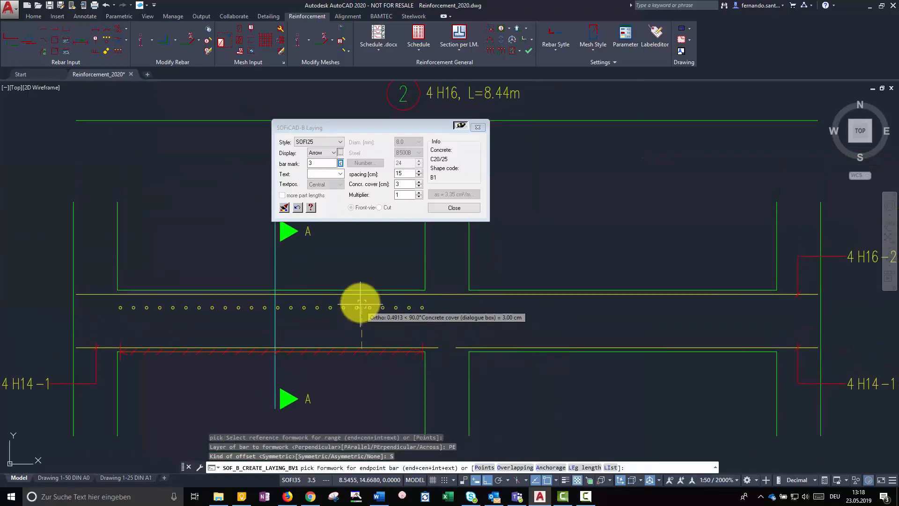
End the mark 3 stirrups at the left span's upper formwork edge and place their indicator line below the beam
scroll(360, 301, up, 4)
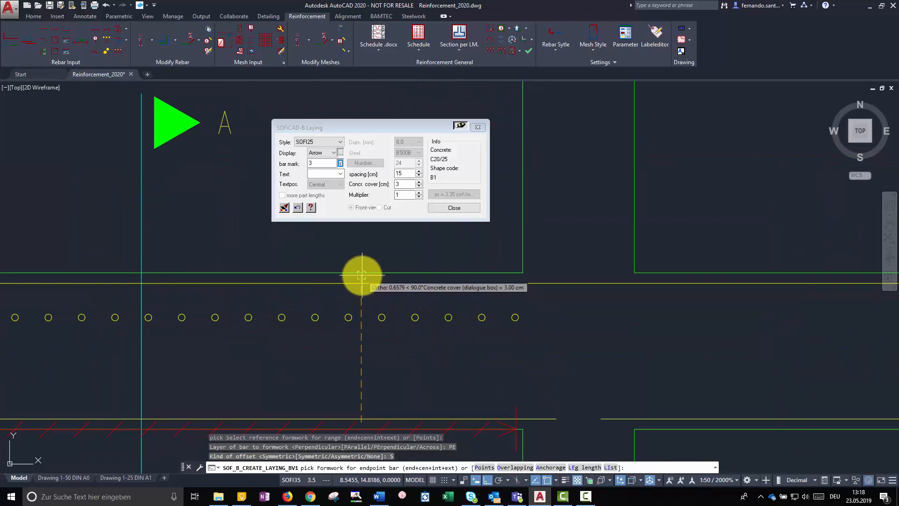
click(362, 275)
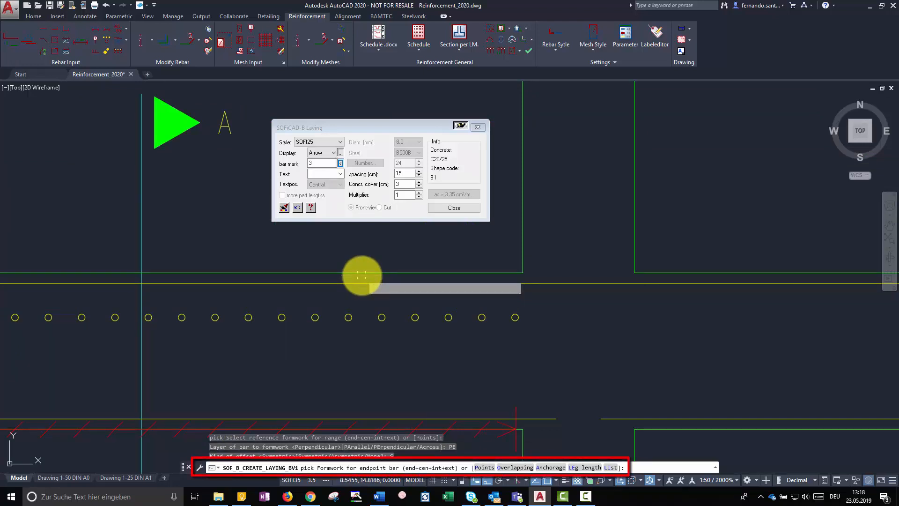
scroll(361, 275, down, 4)
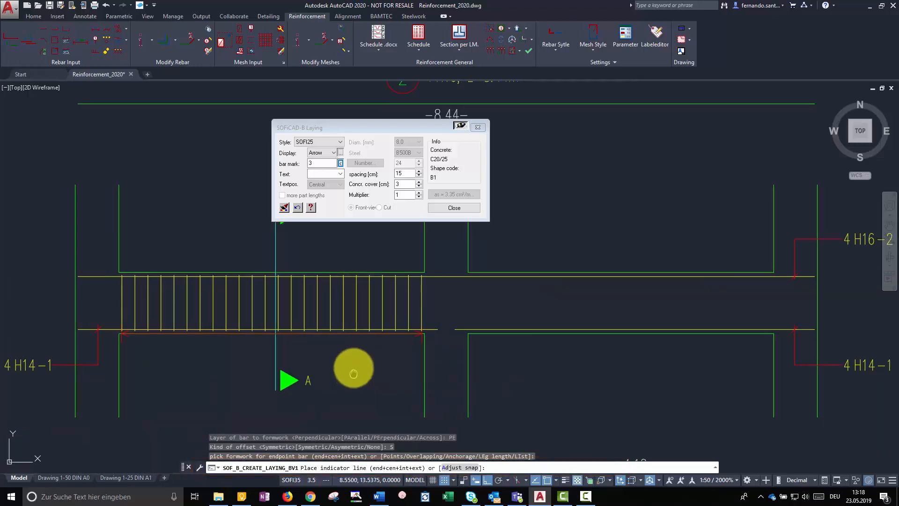
middle_drag(354, 374, 363, 328)
click(364, 387)
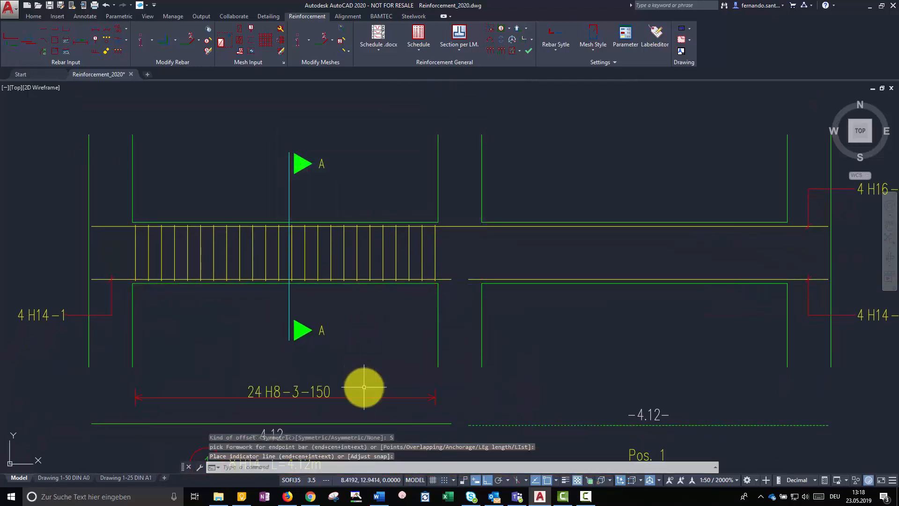
Copy the left span's stirrup laying to the right span, from the left span's lower corner to the right span's matching corner
click(361, 376)
click(306, 397)
right_click(345, 366)
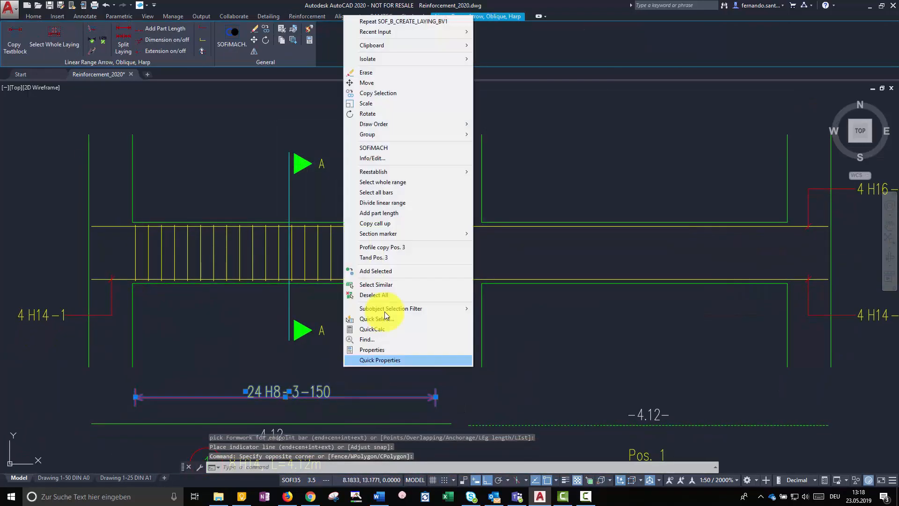
click(417, 96)
click(133, 283)
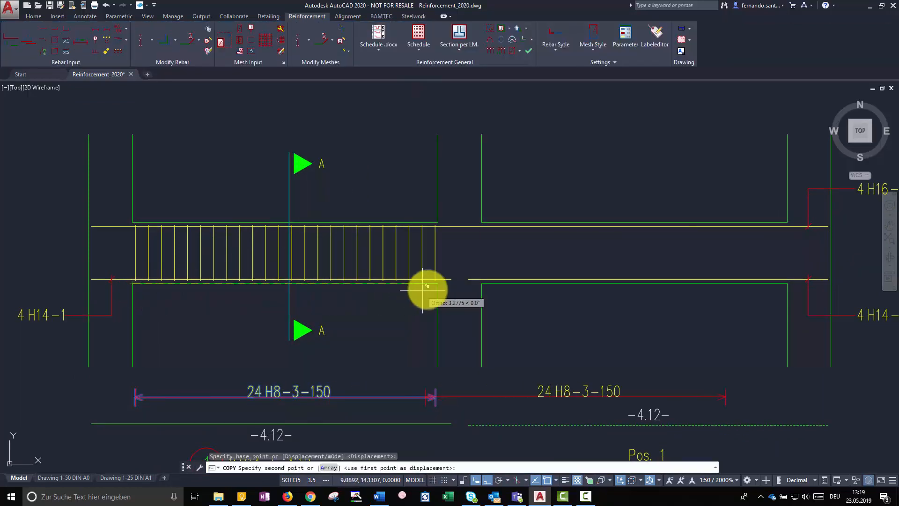
click(482, 284)
key(Escape)
Delete both linear stirrup layings of bar mark 3 by their indicator lines below the beam
scroll(539, 293, down, 2)
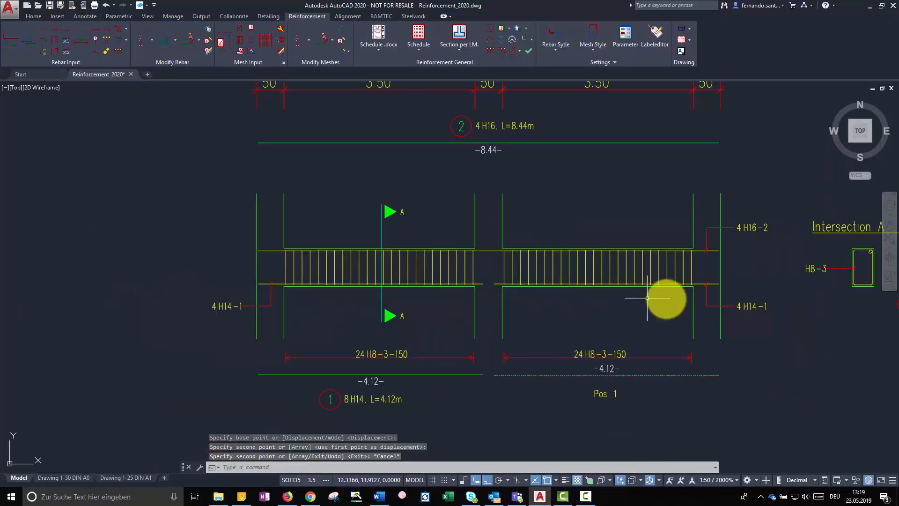
middle_drag(694, 297, 570, 311)
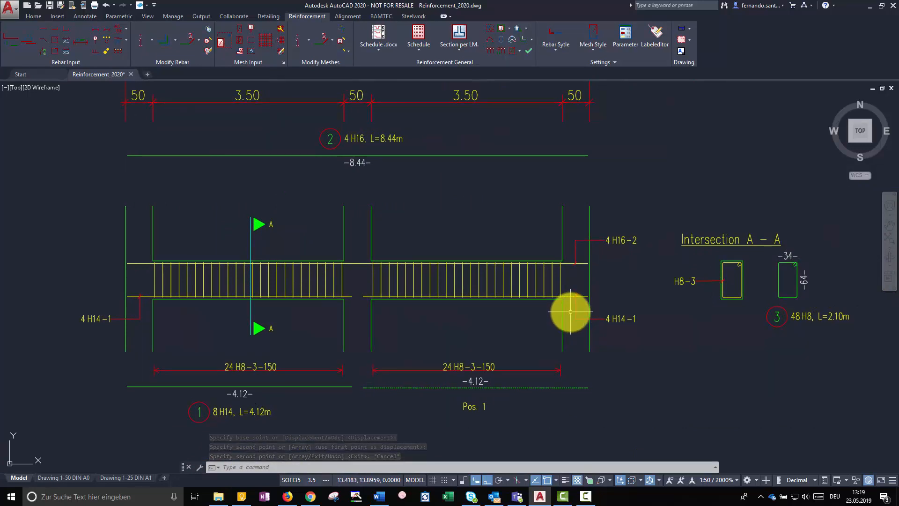
click(416, 362)
click(393, 372)
click(351, 363)
click(327, 375)
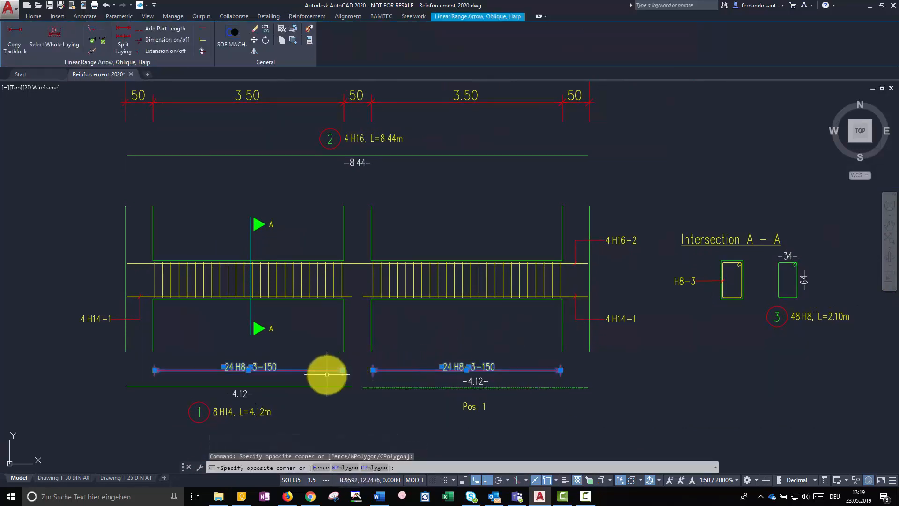
key(Delete)
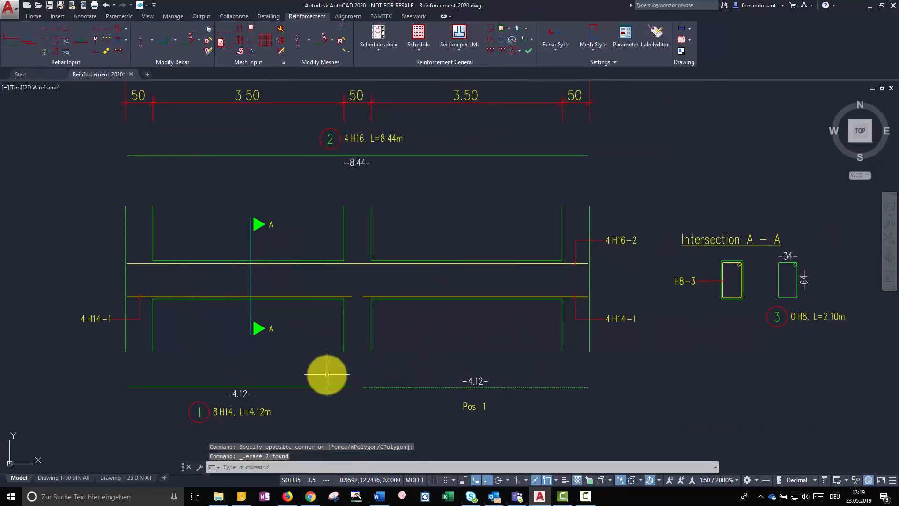
Create a linear laying range for bar mark 3 at 15 cm spacing along the beam, between the outer faces of the end columns
click(96, 33)
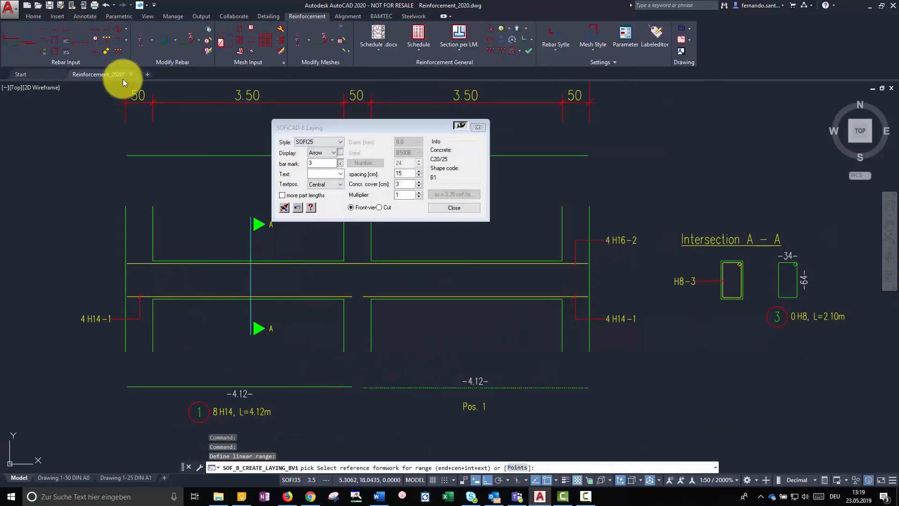
click(129, 276)
click(168, 302)
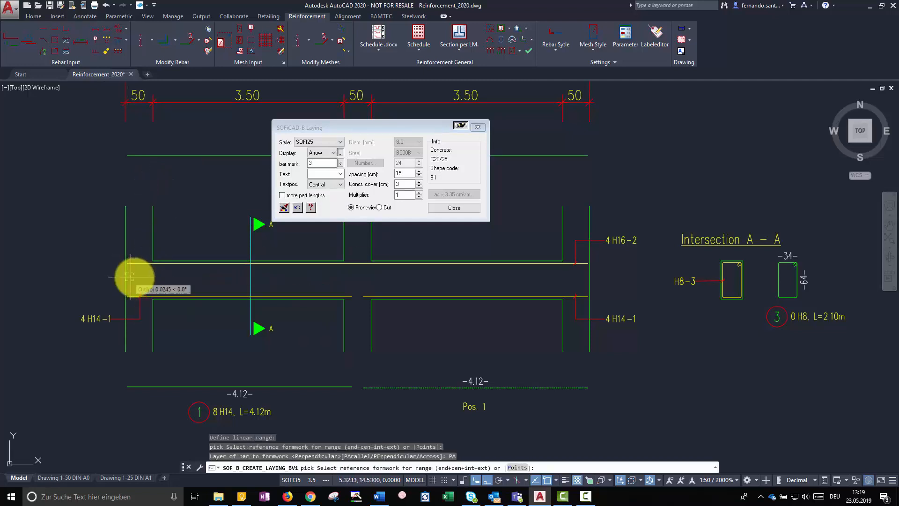
click(587, 280)
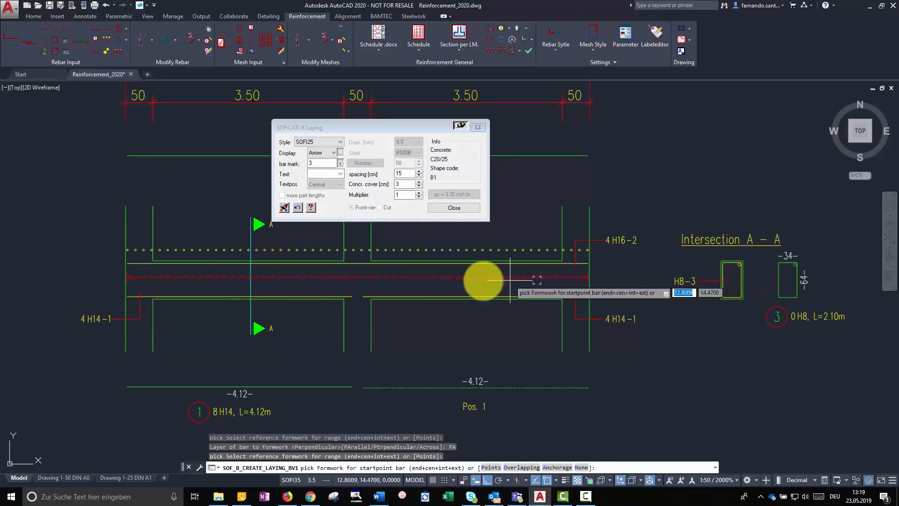
Pick the beam's lower and upper formwork edges as the stirrups' start and end, and place the indicator line below the beam
scroll(354, 286, up, 6)
click(271, 334)
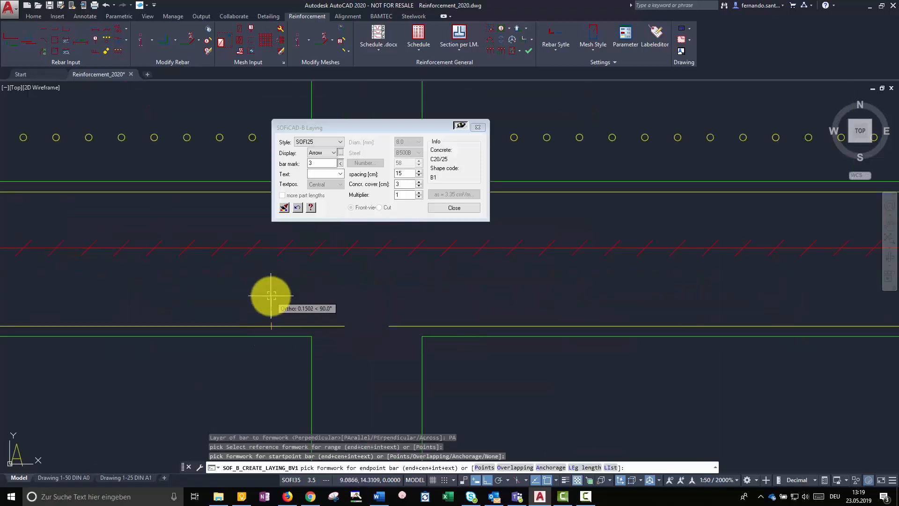
middle_drag(272, 297, 273, 366)
click(273, 253)
scroll(273, 252, down, 4)
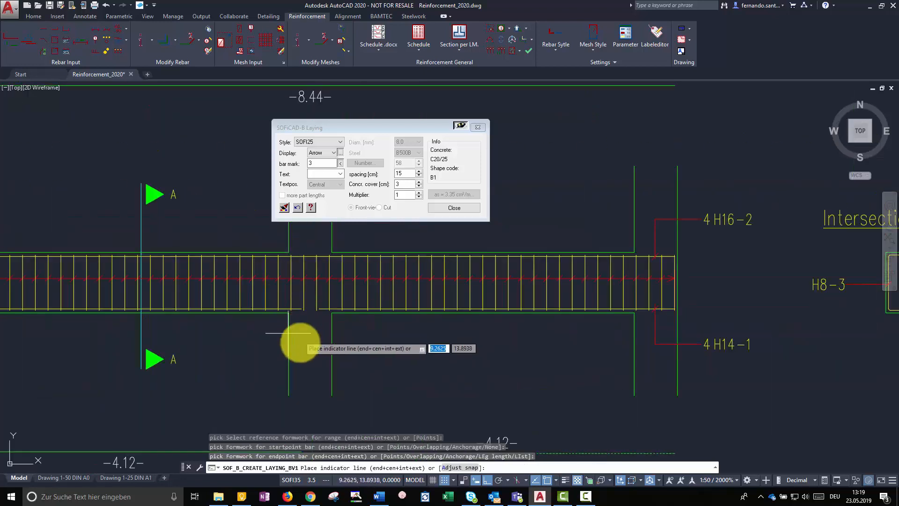
click(302, 367)
Split the stirrup laying into two ranges at the middle of the central column
click(316, 365)
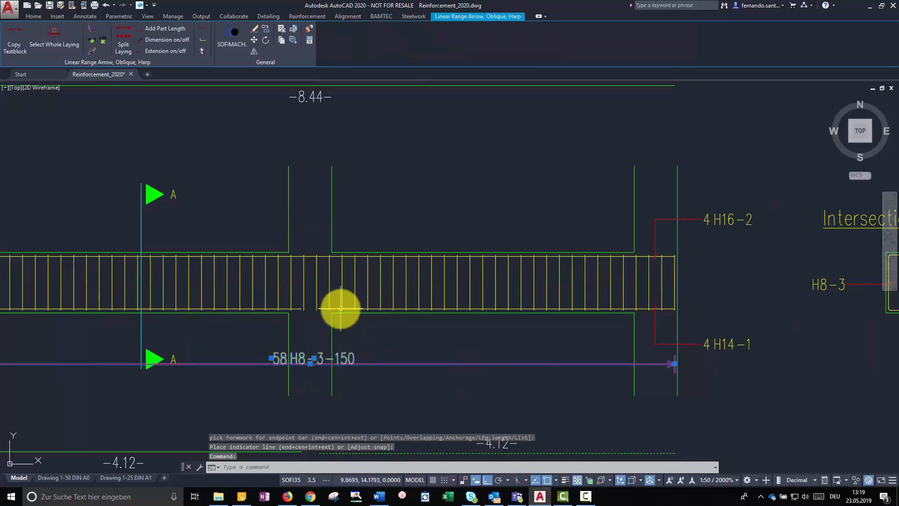
middle_drag(341, 309, 476, 324)
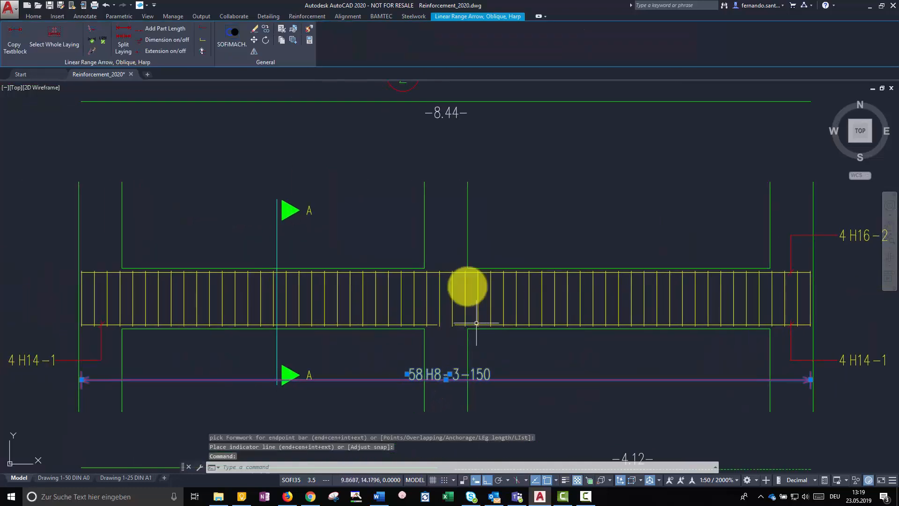
click(124, 47)
click(444, 309)
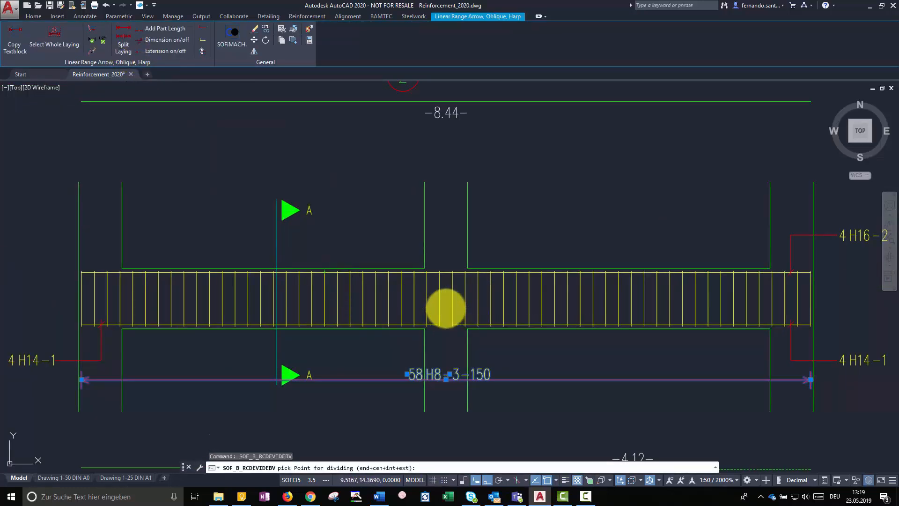
Stretch both ends of the left stirrup range to the inner faces of the columns bounding the left span
click(179, 388)
click(81, 379)
click(81, 379)
click(125, 380)
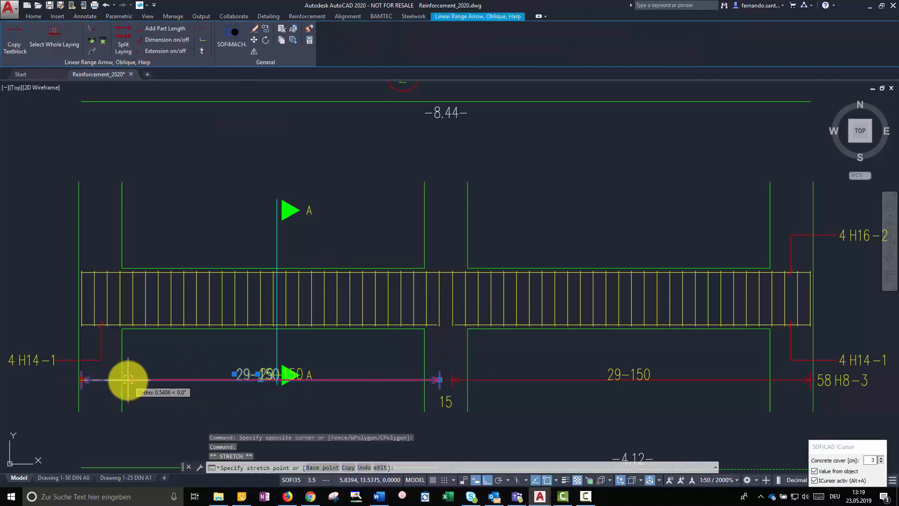
click(439, 380)
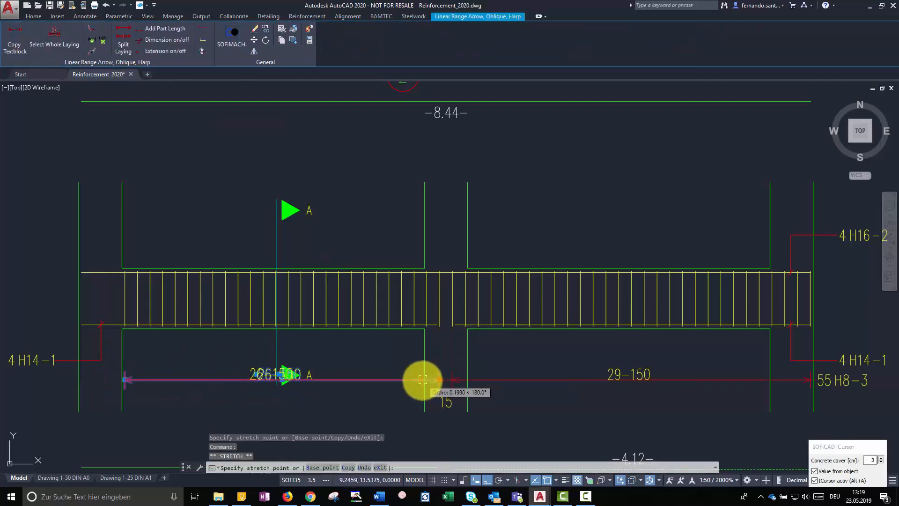
click(421, 379)
Stretch both ends of the right stirrup range to the inner faces of the columns bounding the right span
click(462, 380)
click(452, 379)
click(468, 379)
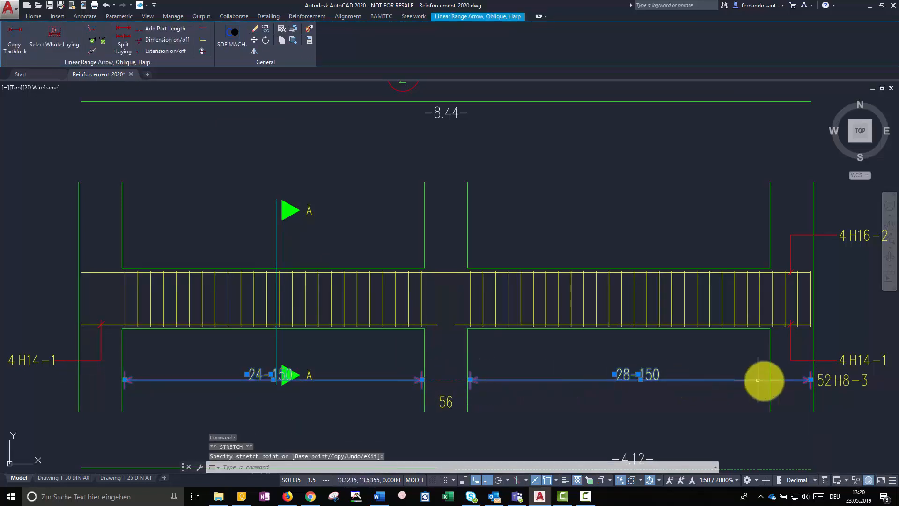
click(810, 379)
click(769, 380)
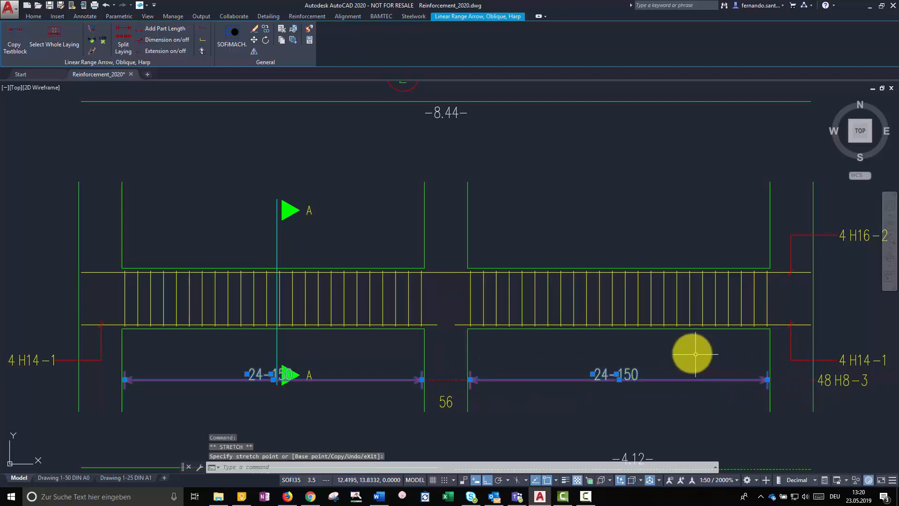
key(Escape)
Move both stirrup range lines, their gap dimension and the H8-3 label down to just above the lower bar callouts
scroll(648, 342, down, 4)
middle_drag(708, 339, 642, 341)
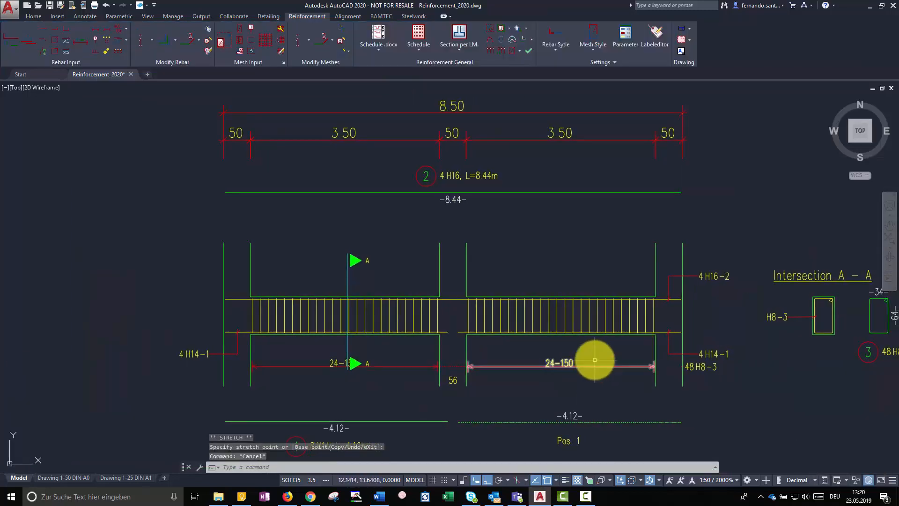
click(685, 370)
click(623, 354)
click(590, 374)
click(417, 355)
click(385, 375)
right_click(386, 376)
click(412, 194)
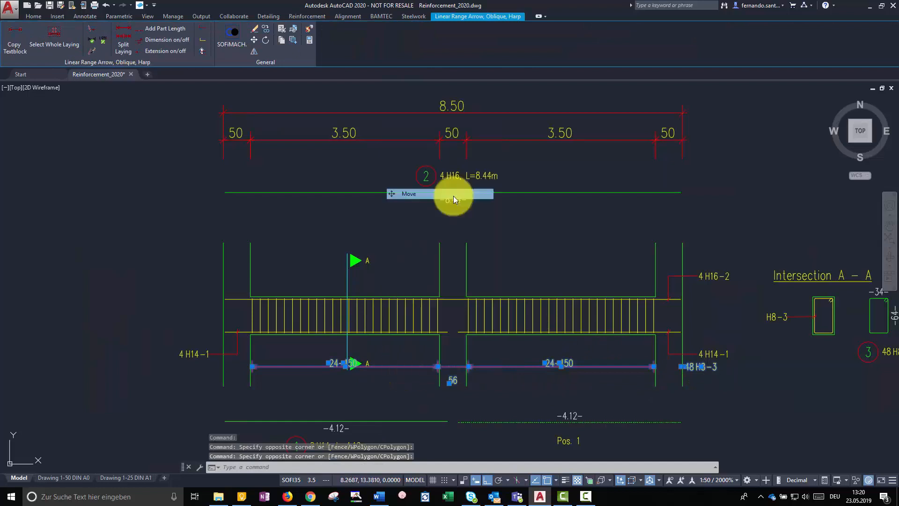
click(775, 361)
key(Escape)
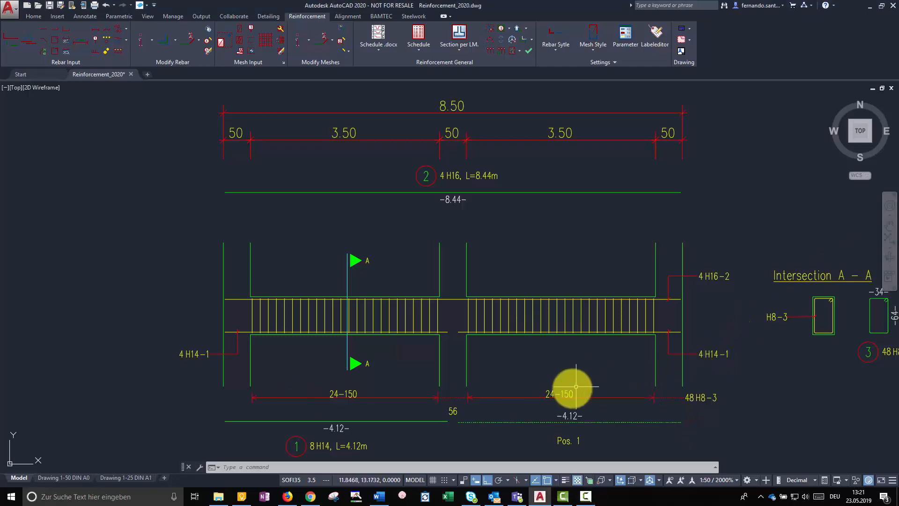
Set the right stirrup range to 20 bars at 19 cm spacing in its rebar laying settings
click(563, 395)
right_click(563, 395)
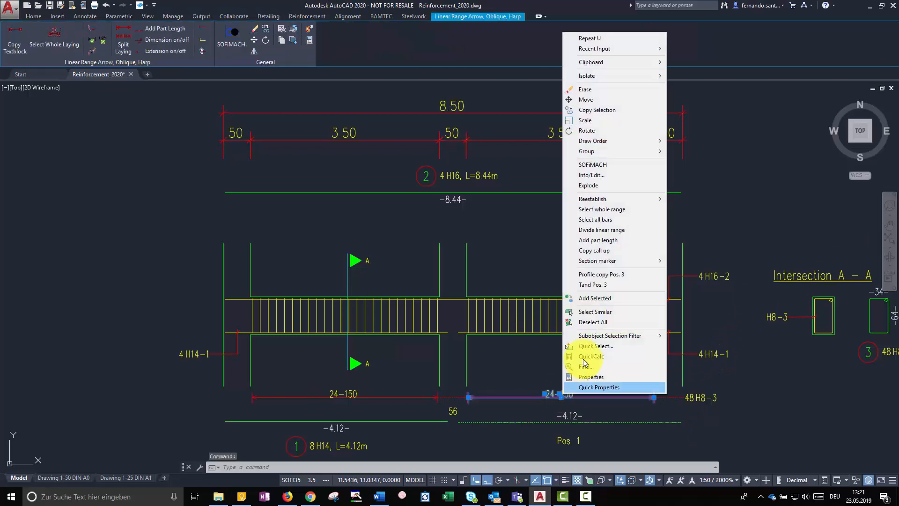
click(612, 178)
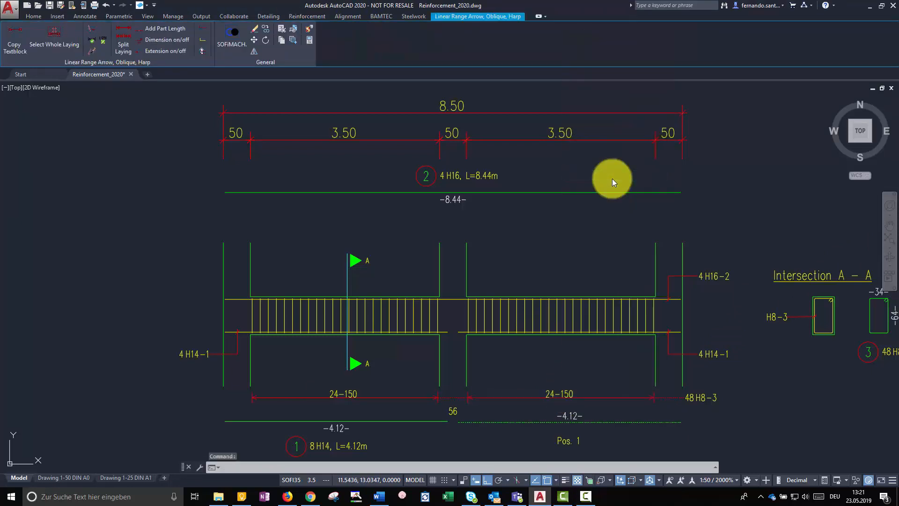
drag(516, 104, 463, 121)
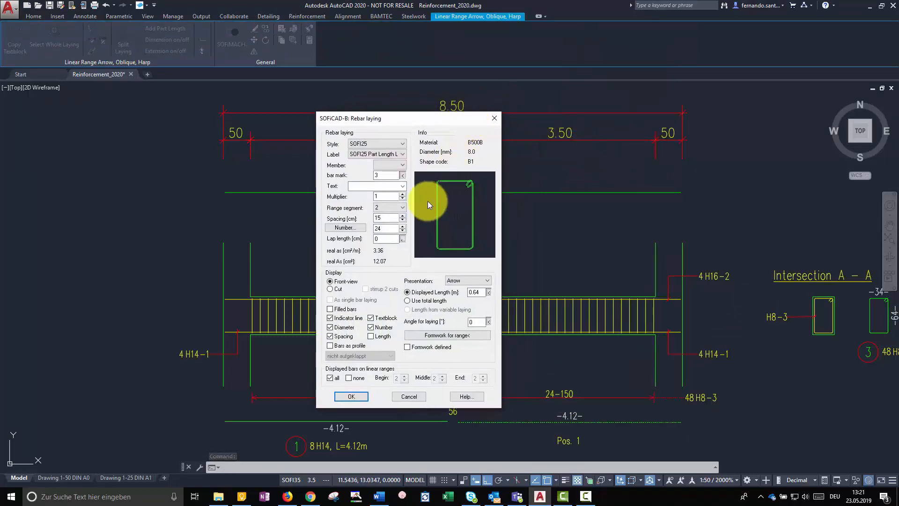
click(352, 219)
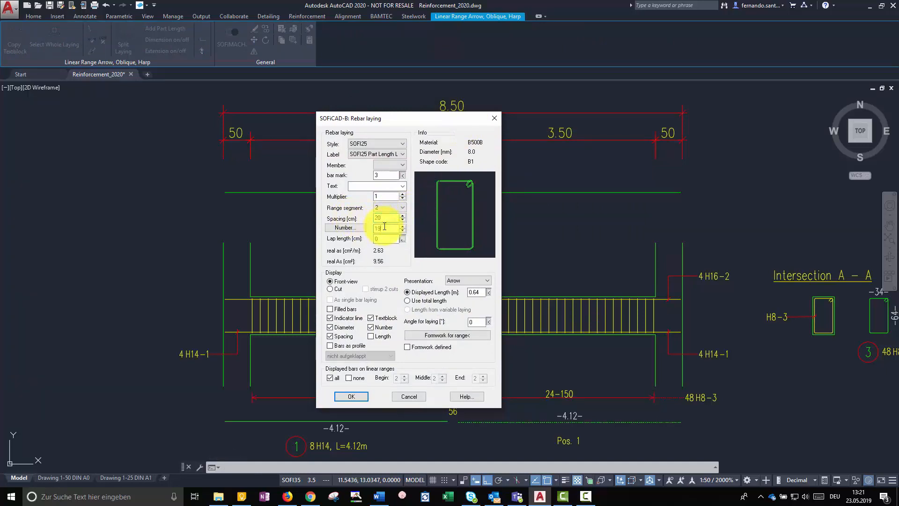
click(351, 396)
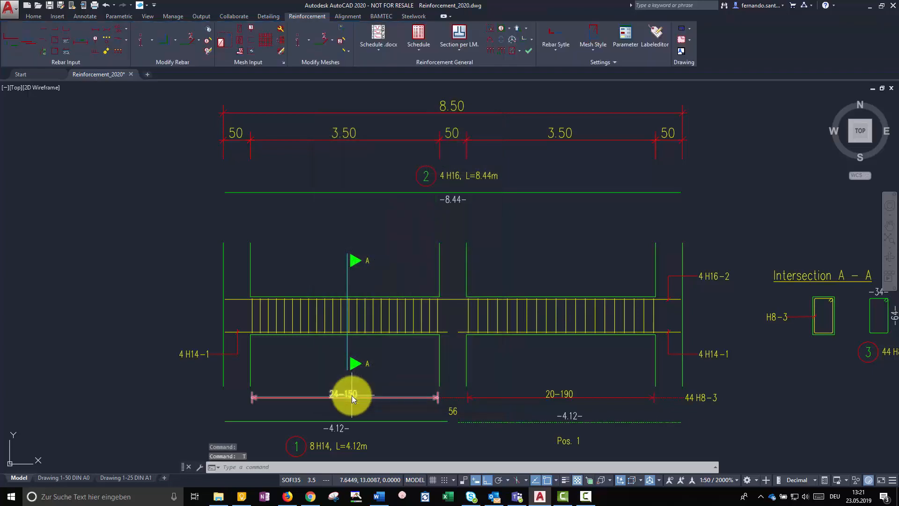
Try stretching the beam's top edge with its top bar and stirrups upward by about 0.35 m, and undo the stretch
middle_drag(694, 373, 603, 368)
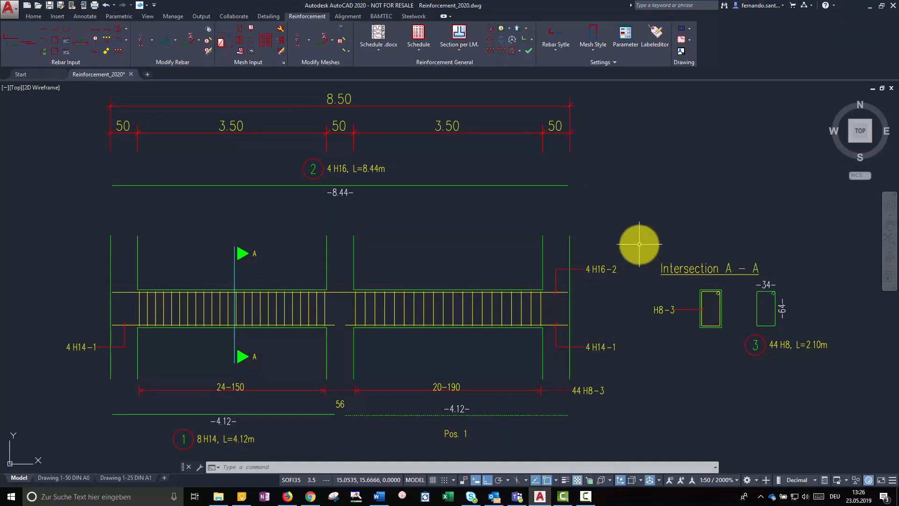
text(tr)
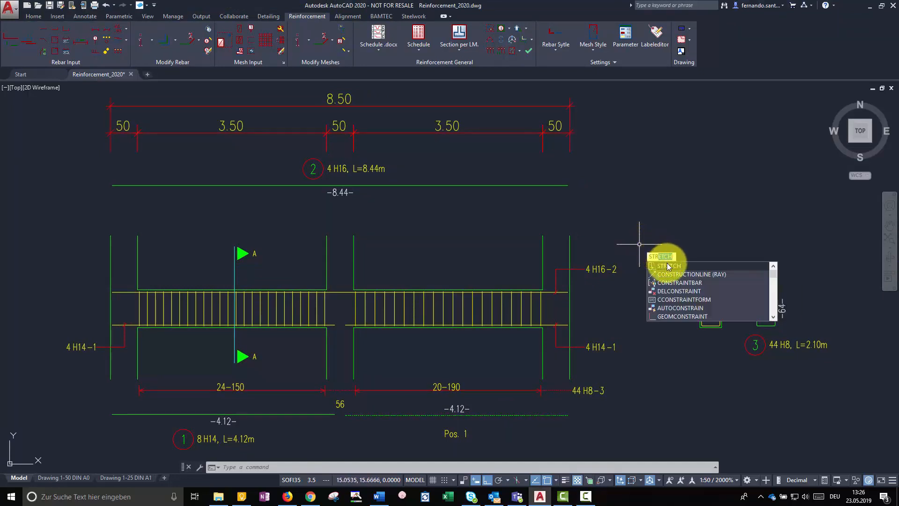
key(Return)
click(631, 259)
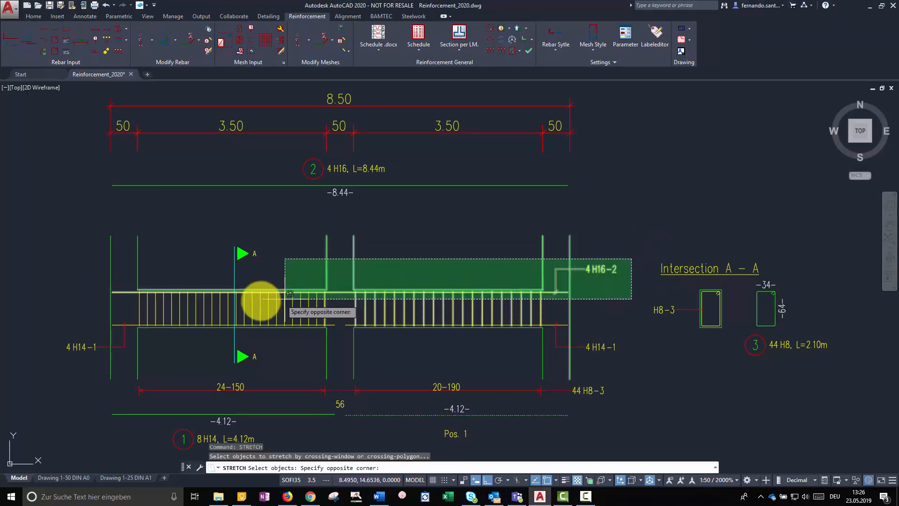
click(96, 302)
key(Return)
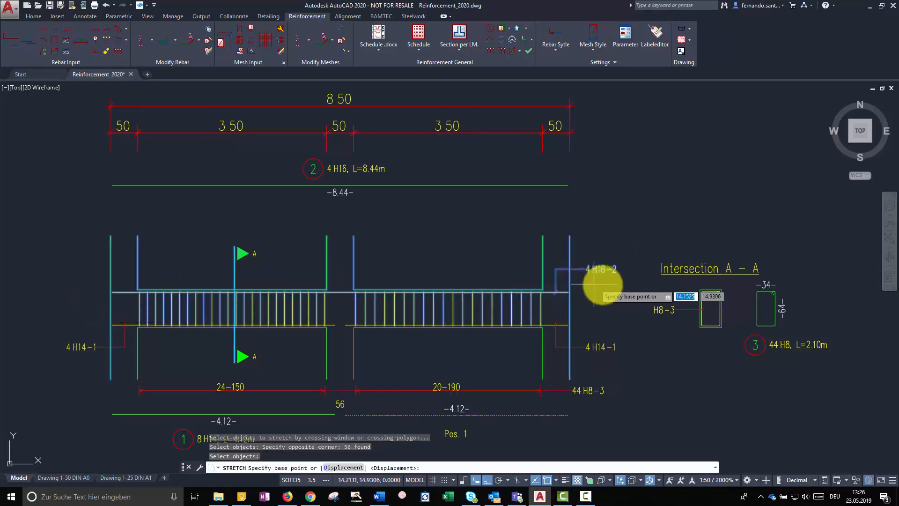
click(625, 291)
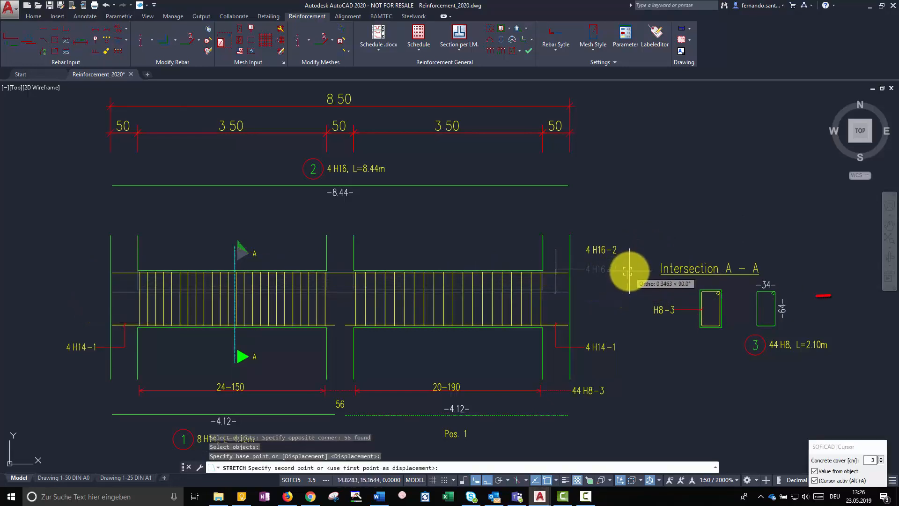
click(630, 271)
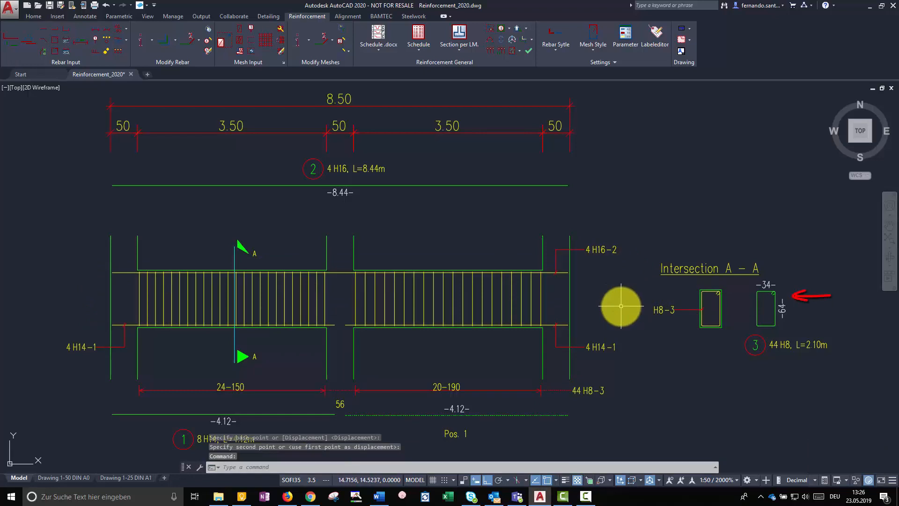
key(ctrl+z)
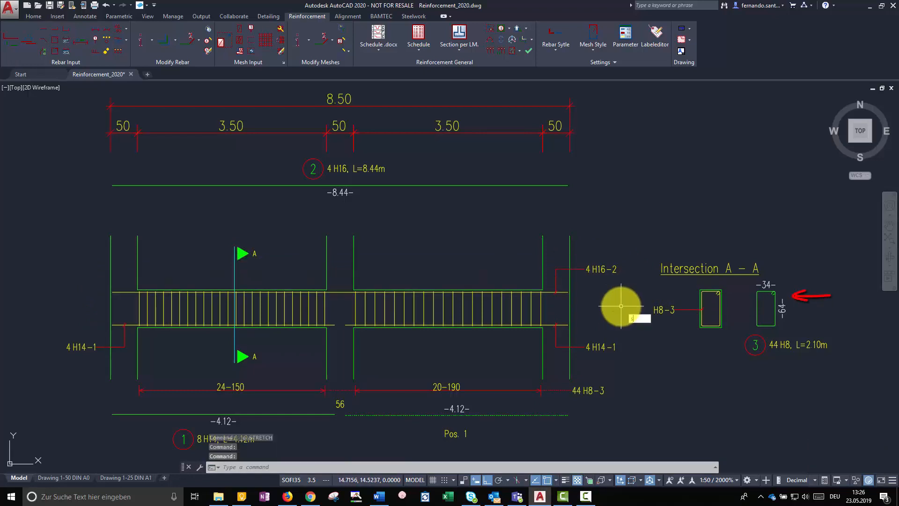
Try stretching the top of the beam outline and stirrup in section A-A upward to a 72 cm stirrup height, and undo it
key(Return)
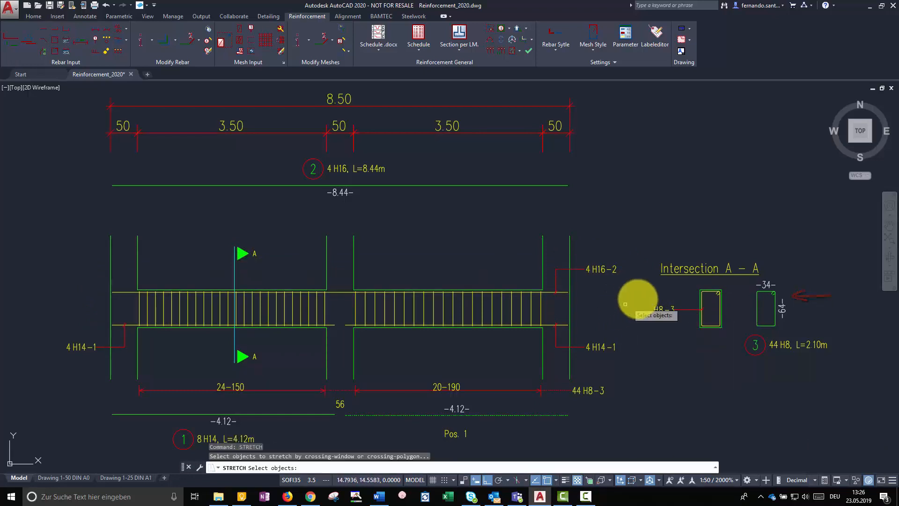
click(728, 287)
click(687, 298)
key(Return)
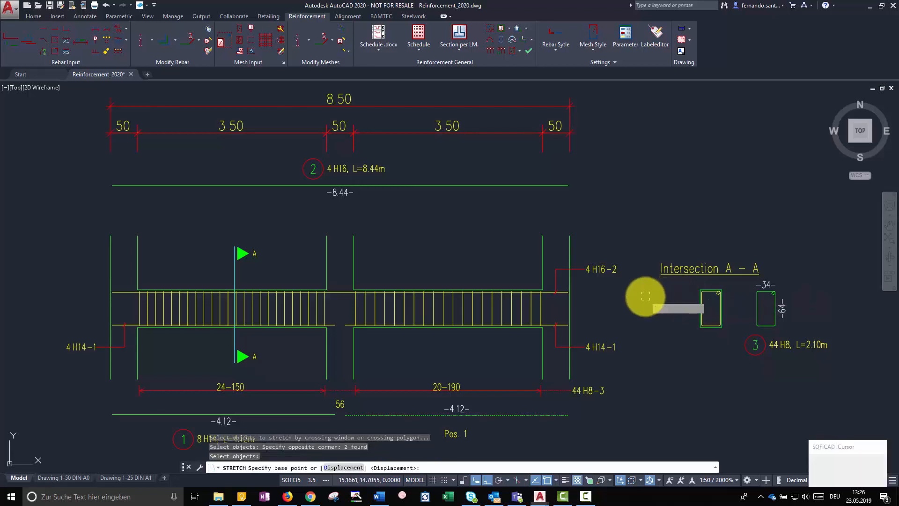
click(645, 294)
click(643, 291)
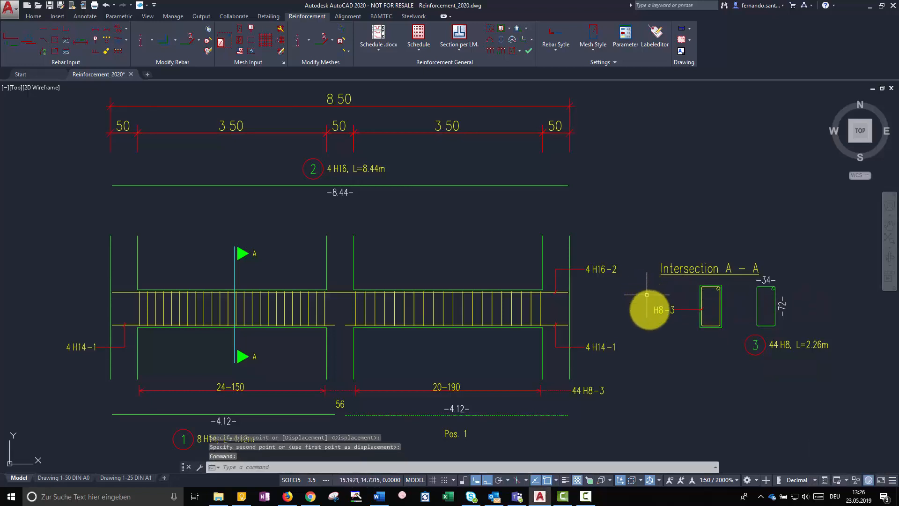
key(ctrl+z)
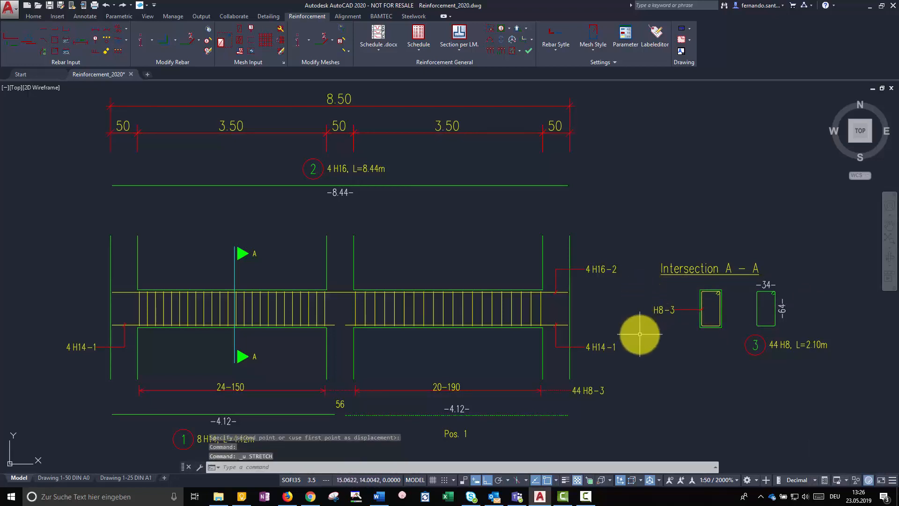
Enable Bars as profile for the right stirrup range and define its viewing direction from the right side of the stirrup shape
double_click(451, 386)
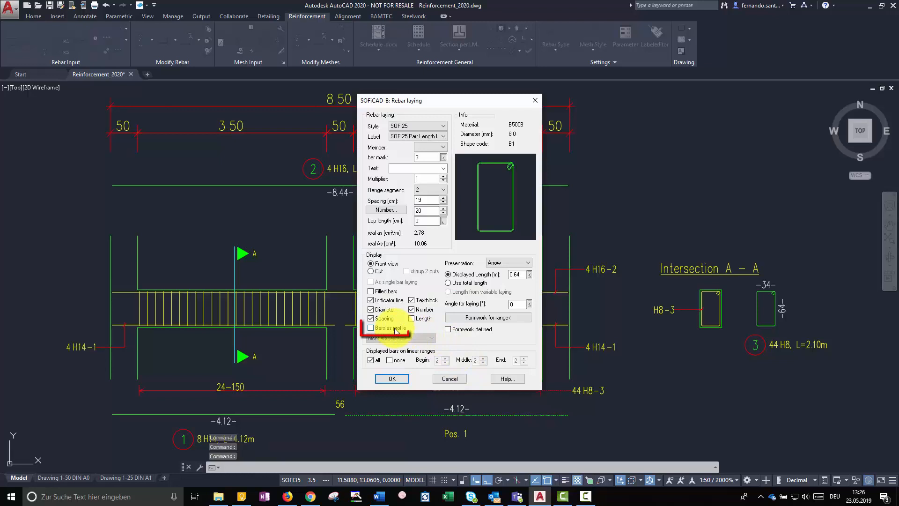
click(377, 328)
click(518, 236)
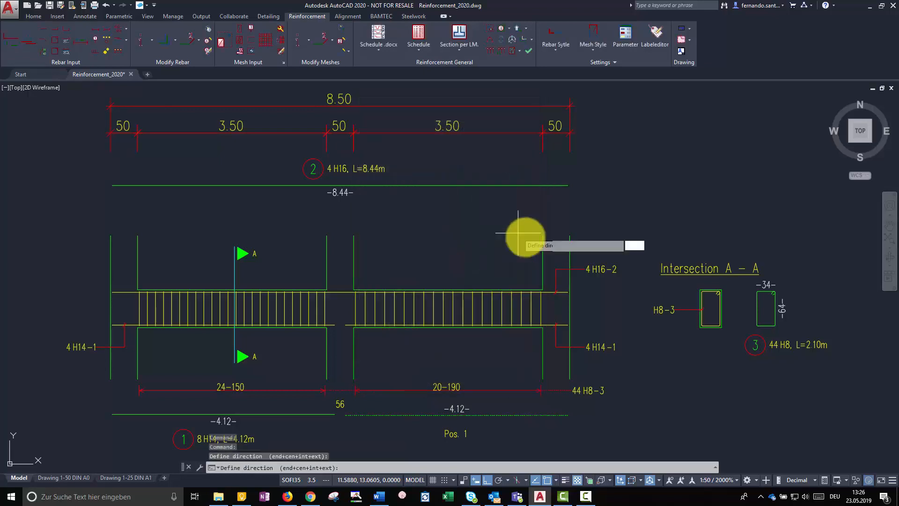
click(823, 311)
click(815, 310)
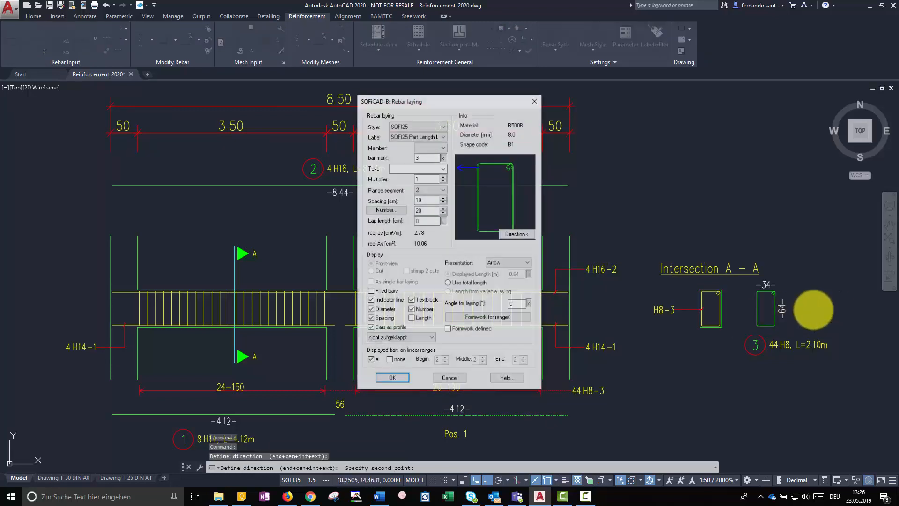
click(395, 377)
Enable Bars as profile for the left stirrup range, viewed from the left side of the stirrup shape
double_click(231, 388)
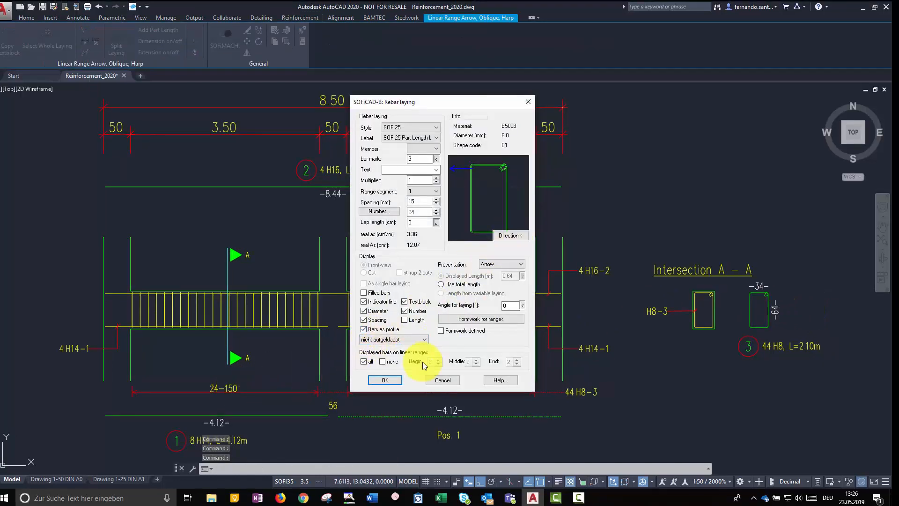
click(392, 381)
Try stretching the top edge of both beam spans, with the top bar and stirrups, upward by 0.05 m
text(ST)
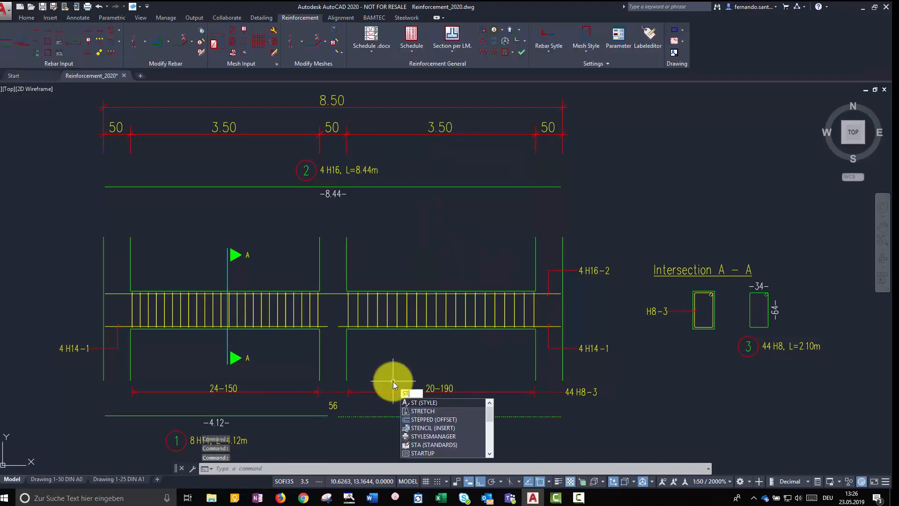
click(423, 411)
click(625, 261)
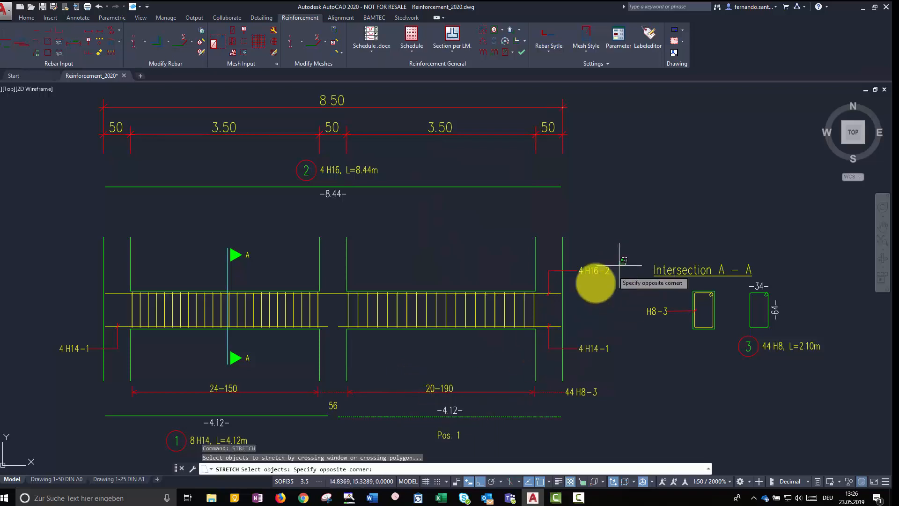
click(244, 296)
key(Return)
click(582, 291)
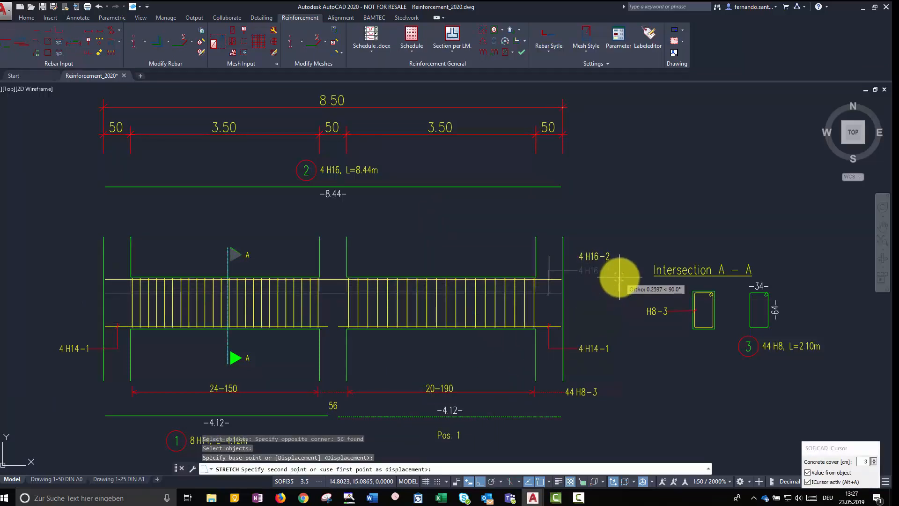
text(0.05)
key(Return)
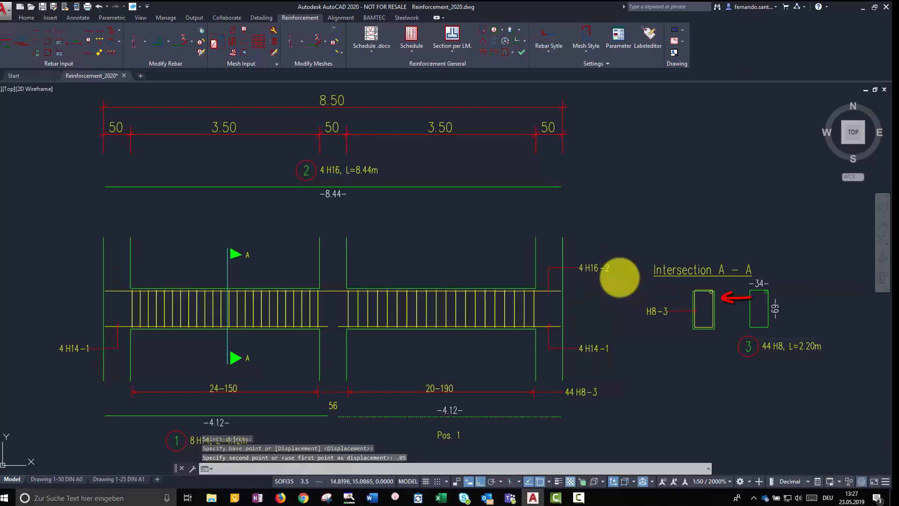
Try stretching the beam's top edge, top bar and stirrups upward by a further 0.3 m, and undo both stretches
key(Return)
click(622, 261)
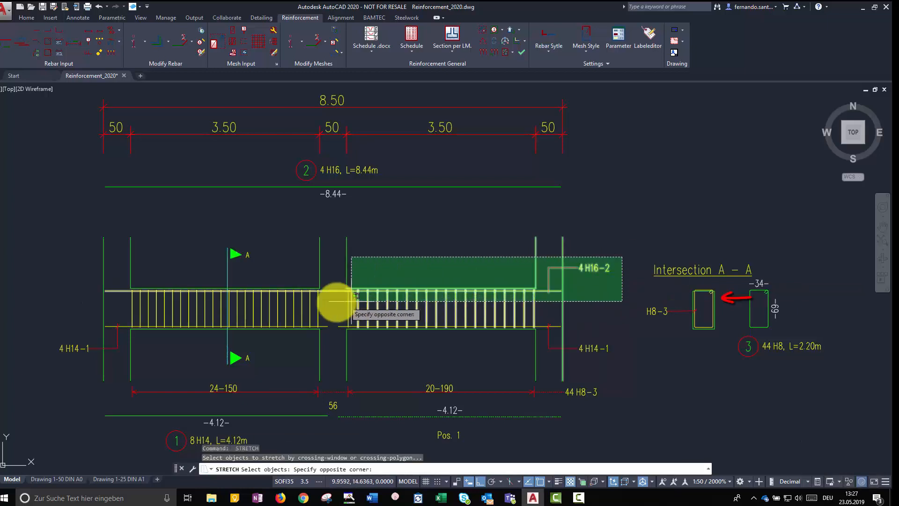
click(77, 301)
key(Return)
click(625, 291)
text(0.3)
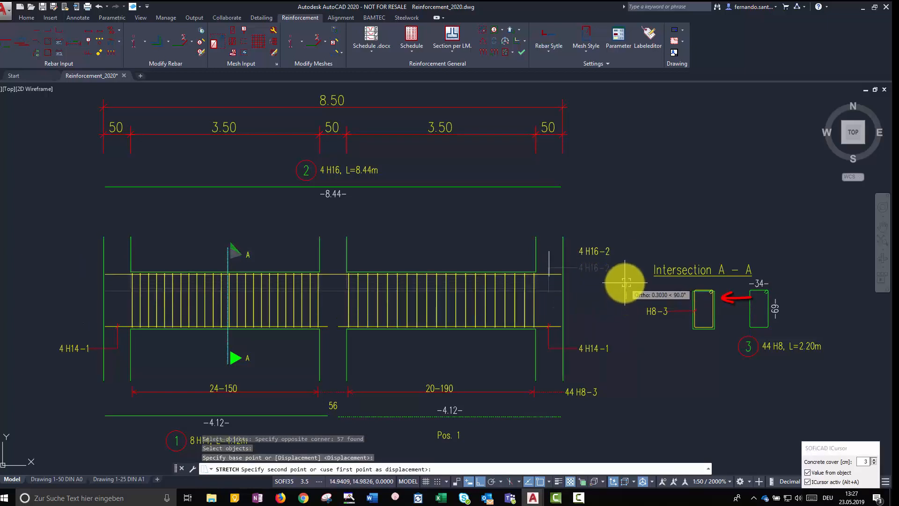
key(Return)
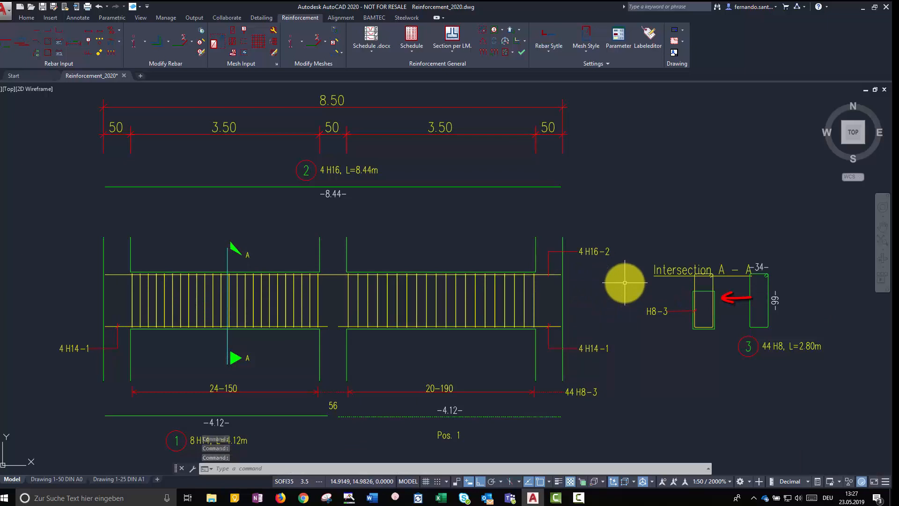
key(ctrl+z)
key(ctrl+z)
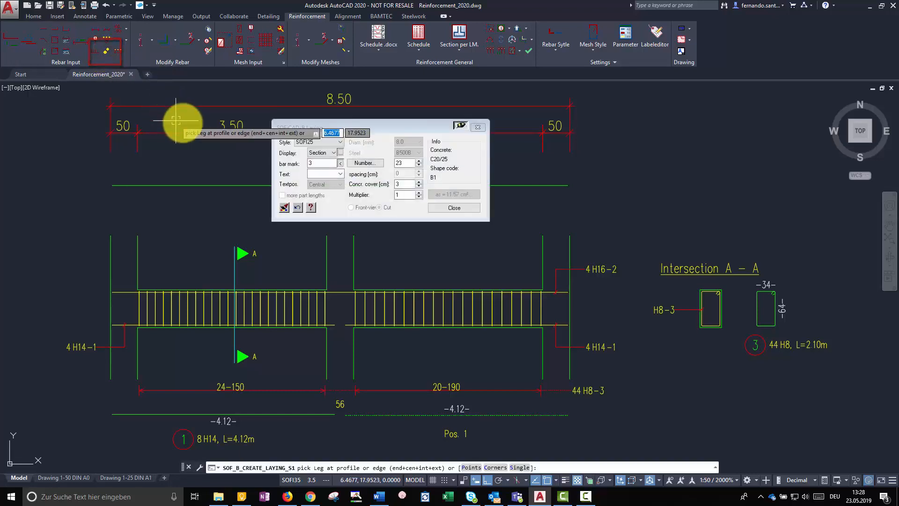
Lay 4 bars of mark 1, taken from the beam's bottom bar, along the bottom leg of the stirrup in section A-A
double_click(399, 163)
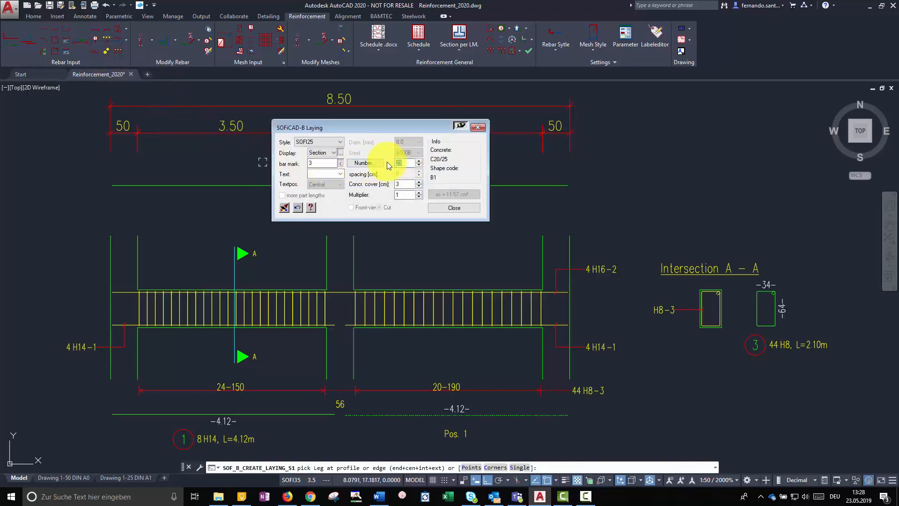
text(4)
click(340, 163)
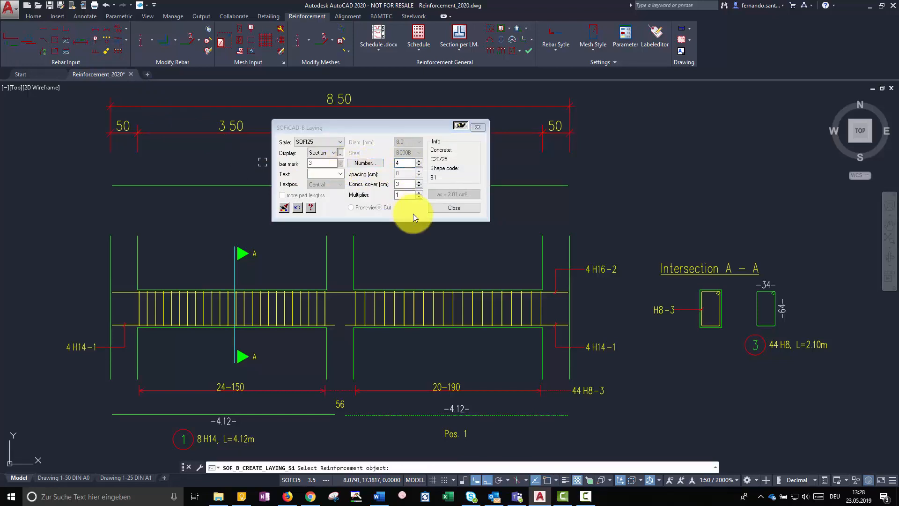
click(562, 324)
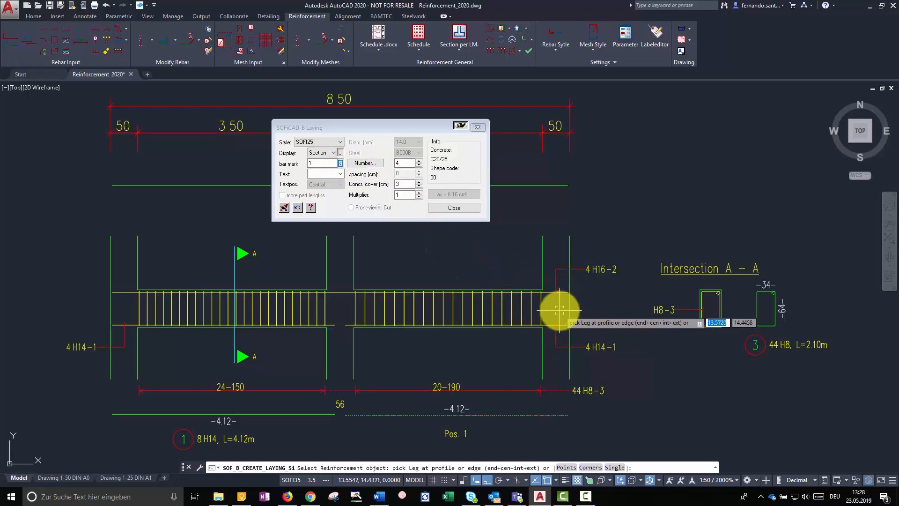
scroll(710, 323, up, 5)
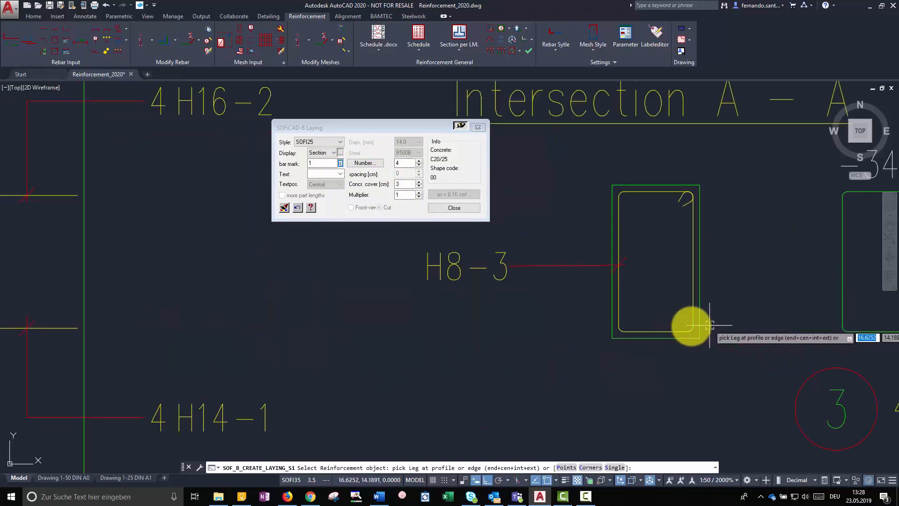
click(674, 329)
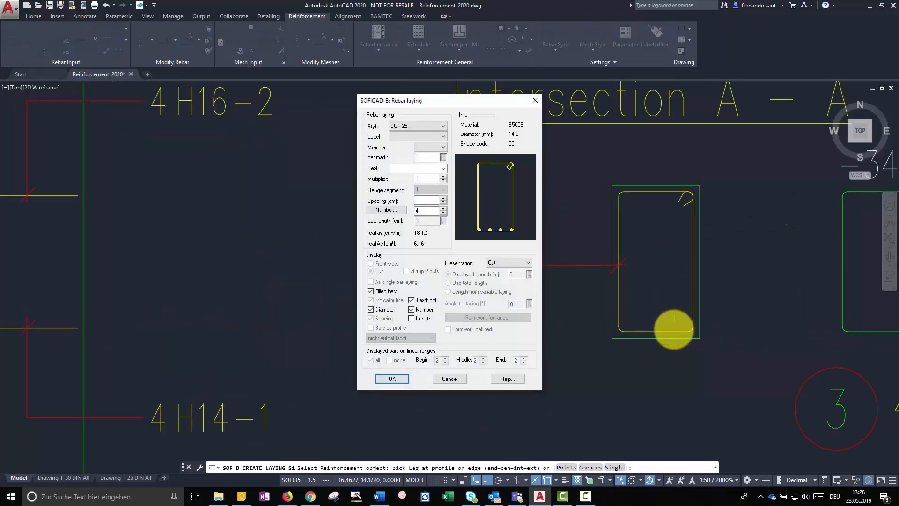
drag(510, 102, 363, 73)
click(244, 351)
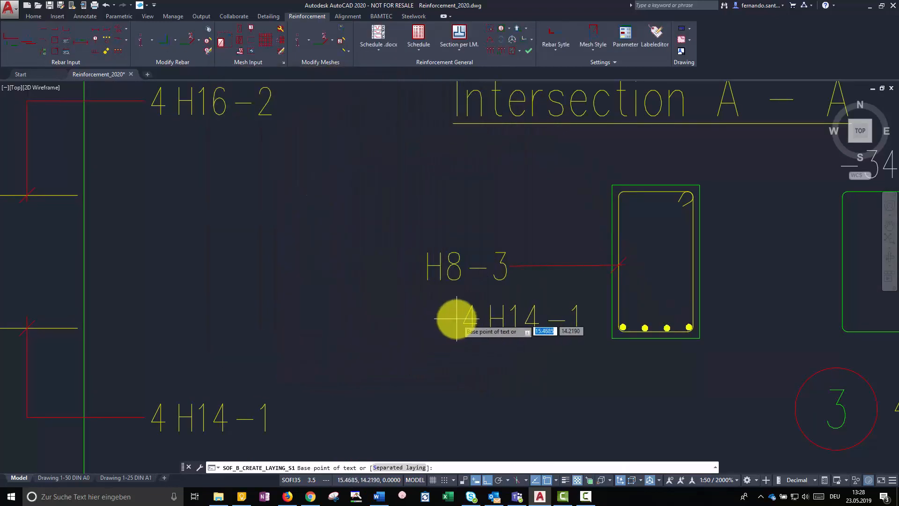
Place the 4 H14-1 label below and left of the section, with a horizontal harp leader running beneath all four bars
click(513, 365)
key(Return)
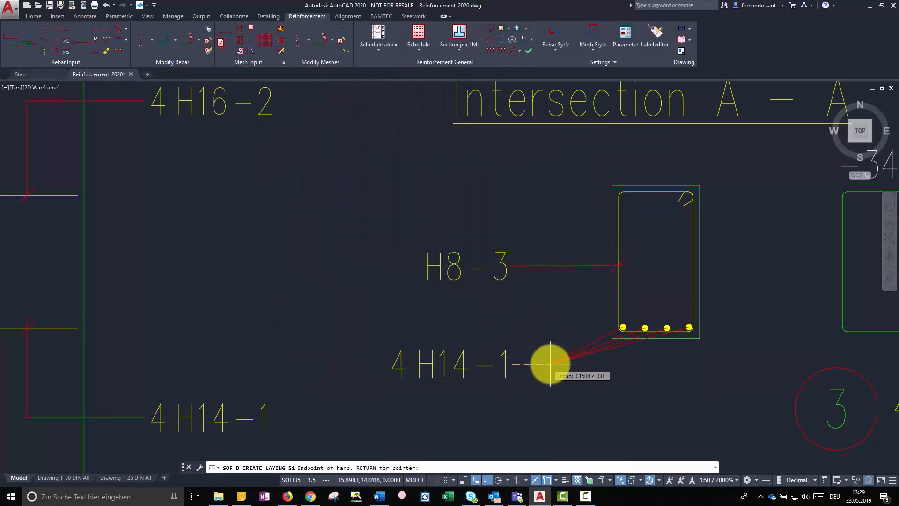
click(712, 364)
Mirror the four bottom bars and their label to the top of section A-A about its horizontal centre line, keeping the originals
scroll(714, 362, down, 1)
middle_drag(749, 329, 703, 352)
click(446, 357)
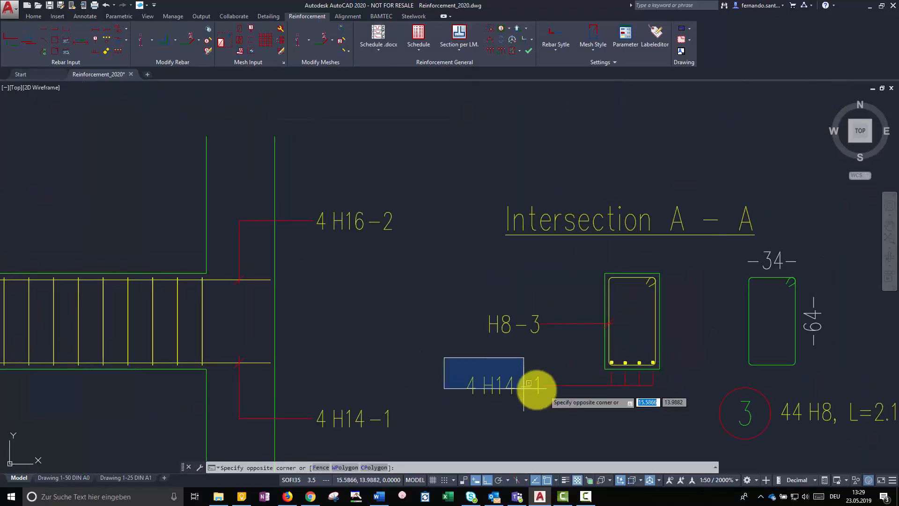
click(680, 395)
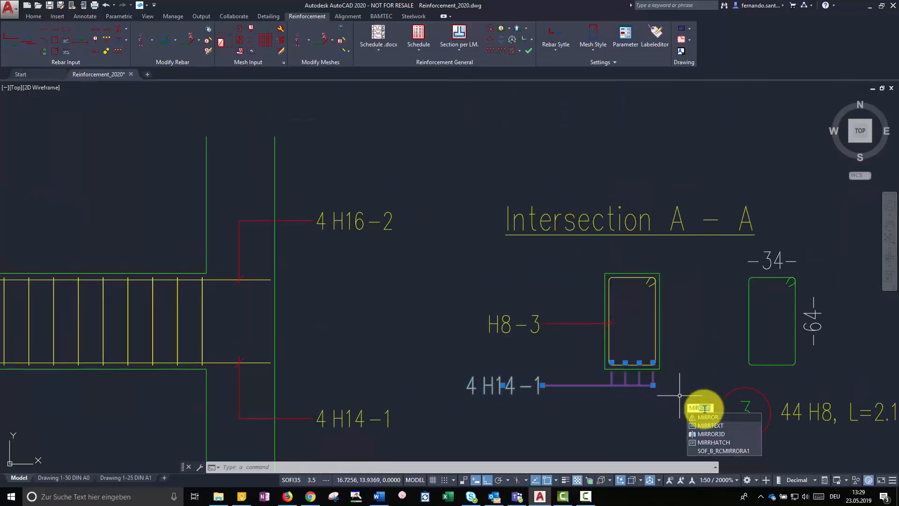
key(Return)
click(659, 322)
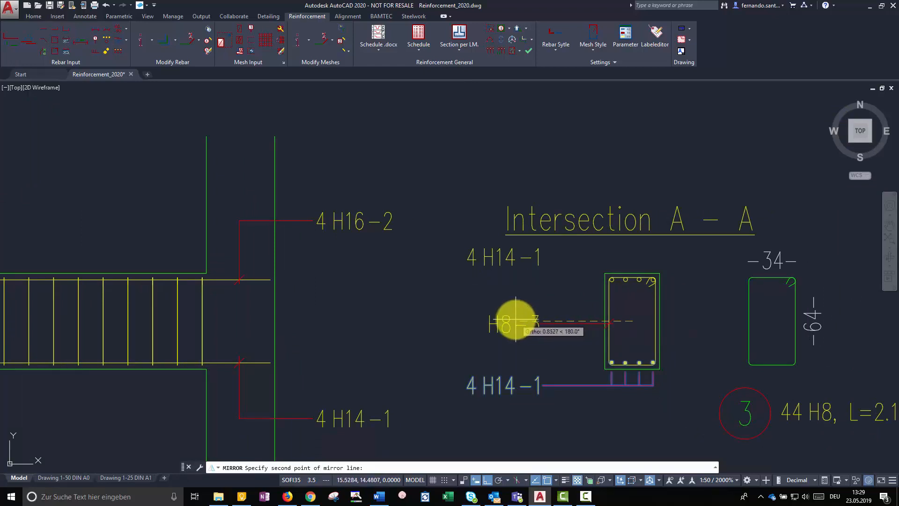
click(533, 324)
key(Return)
Assign bar mark 2, picked from the beam's top bar, to the mirrored top bars in section A-A
double_click(537, 252)
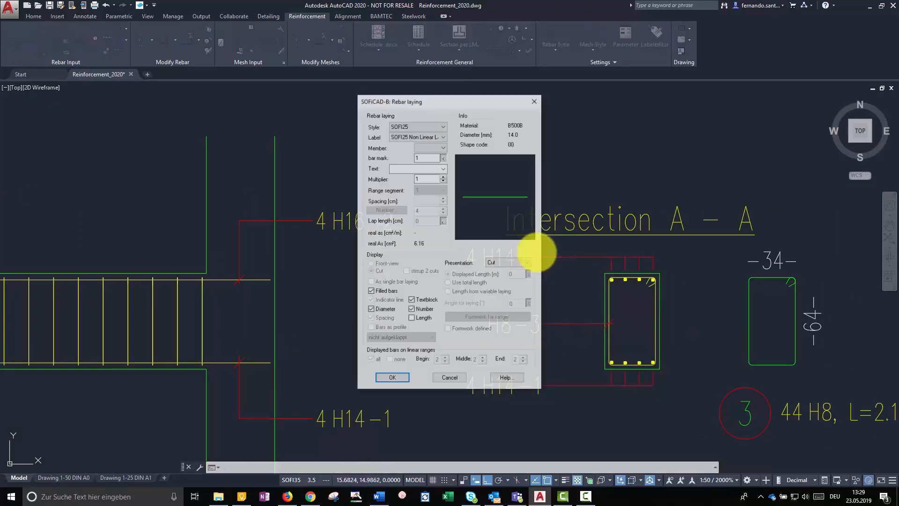
click(440, 157)
click(265, 280)
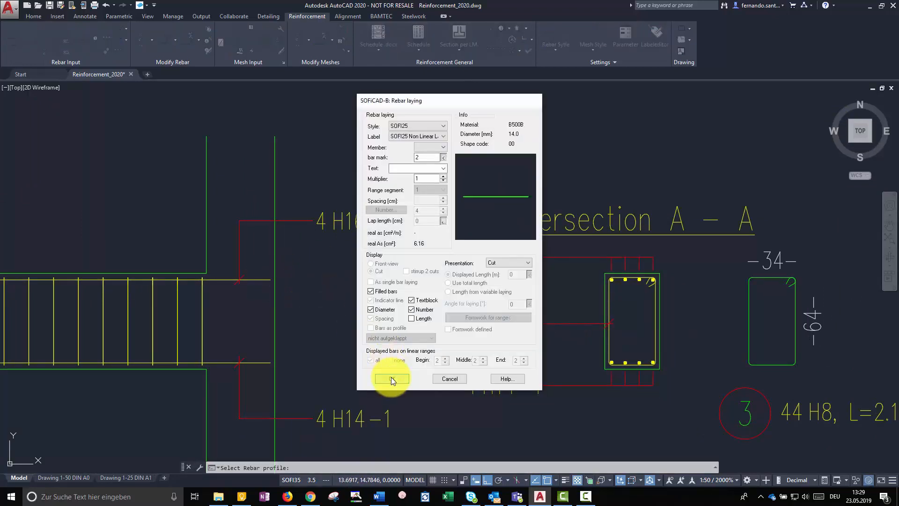
click(392, 377)
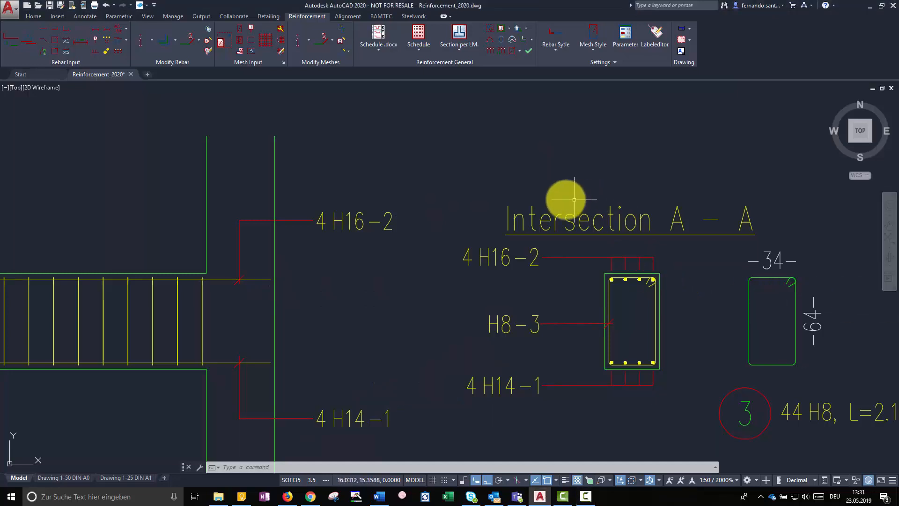
Draw a multiplier area around section A-A and the stirrup shape, with a multiplier of 0
scroll(540, 199, down, 4)
mouse_move(447, 204)
middle_down()
mouse_move(572, 267)
mouse_move(617, 270)
middle_up()
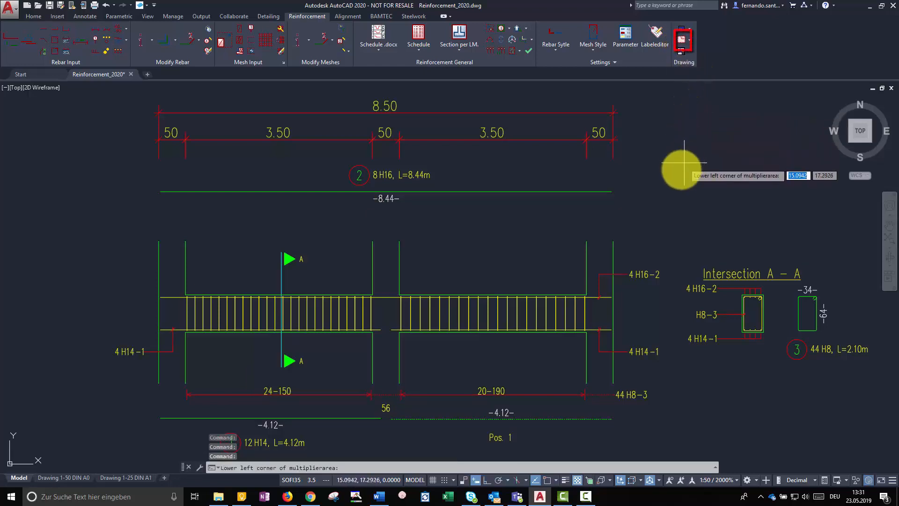
click(673, 242)
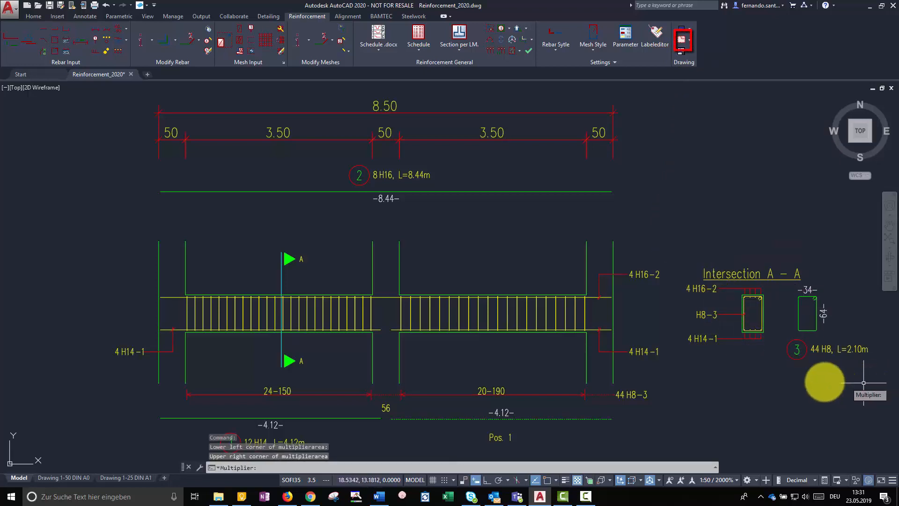
click(721, 383)
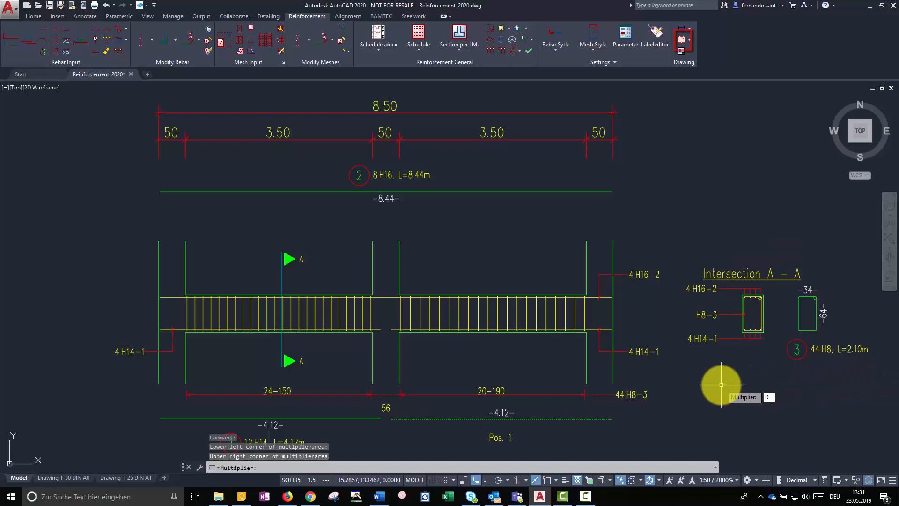
text(0)
key(Return)
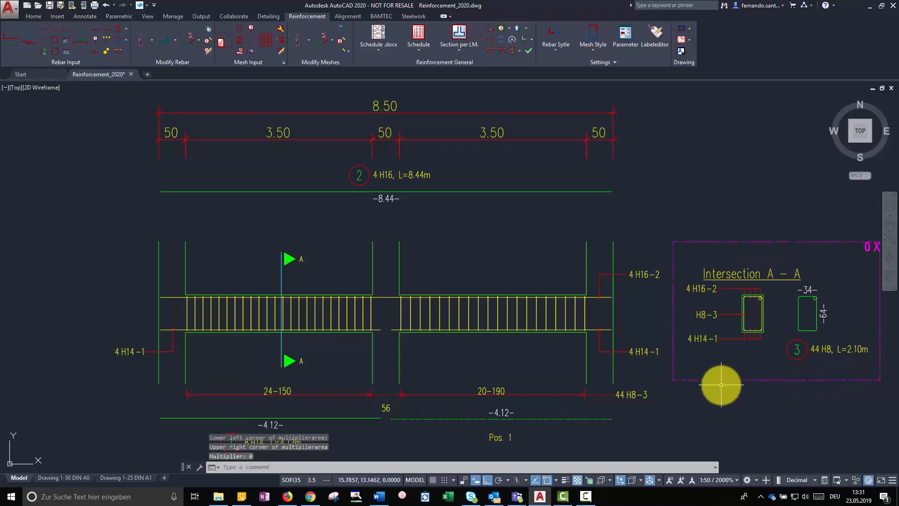
Add an upward angle hook to the outer left end of the mark 1 H14 bar shape below the beam
middle_drag(586, 401, 580, 379)
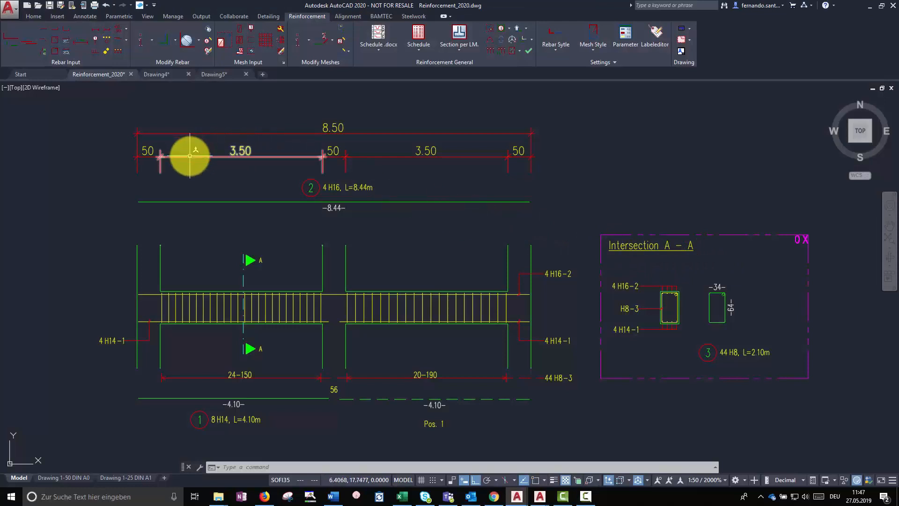
click(190, 156)
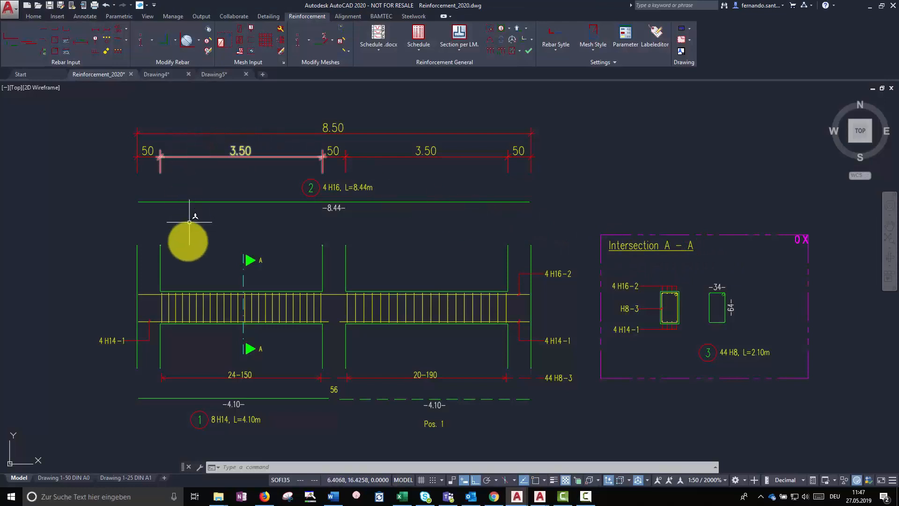
click(200, 398)
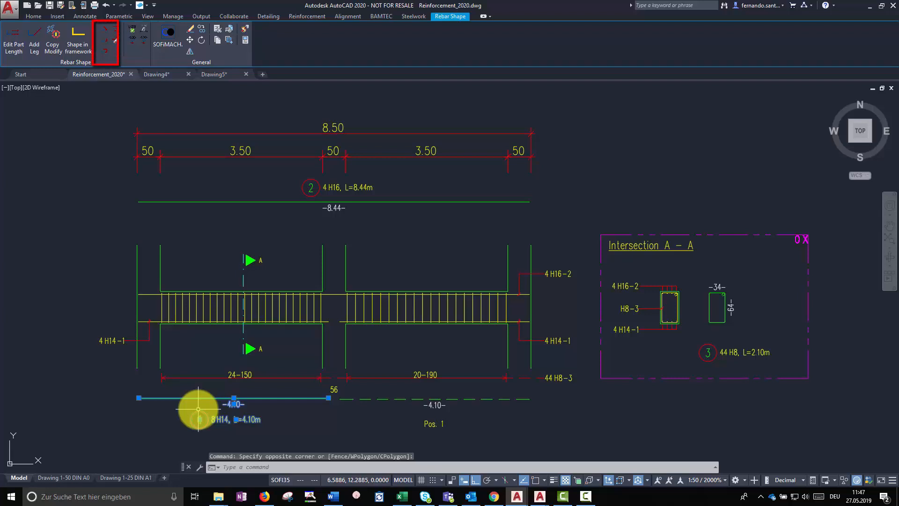
click(105, 40)
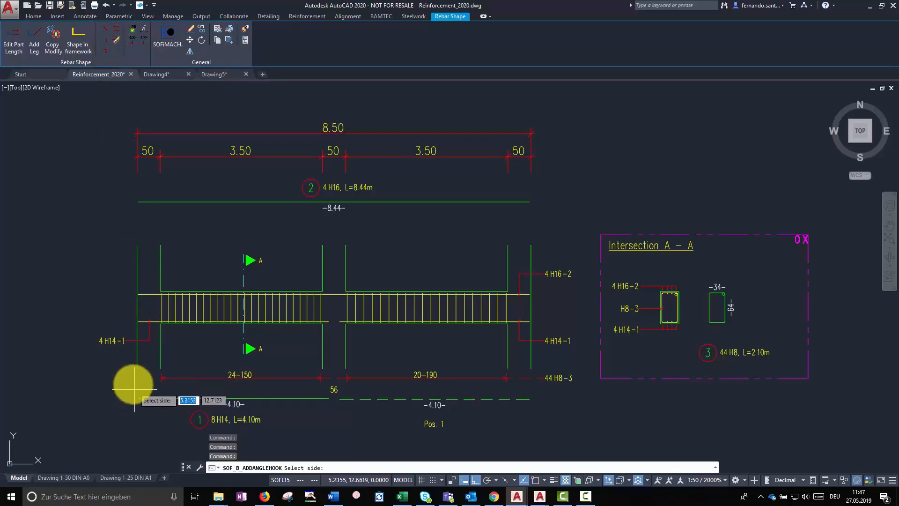
click(134, 384)
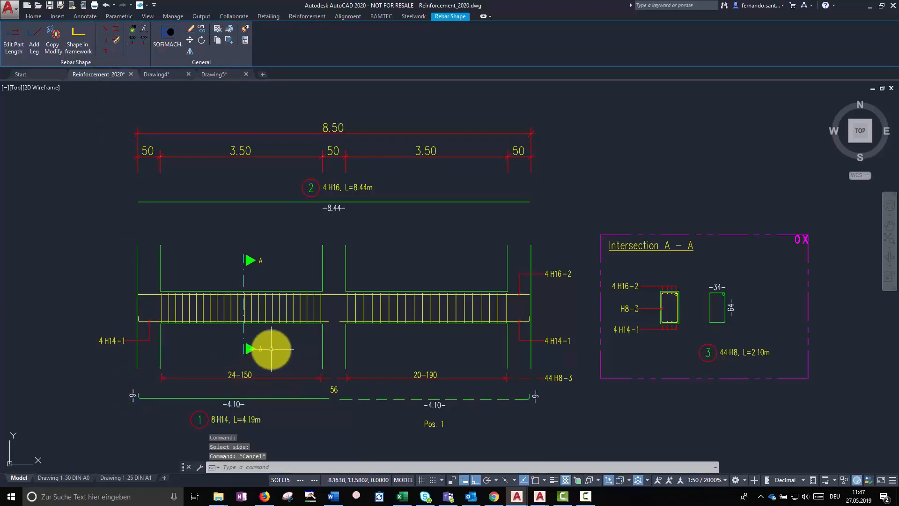
Add downward legs to both ends of the mark 2 H16 bar shape above the beam, the right one about 73 cm long
click(291, 197)
click(279, 210)
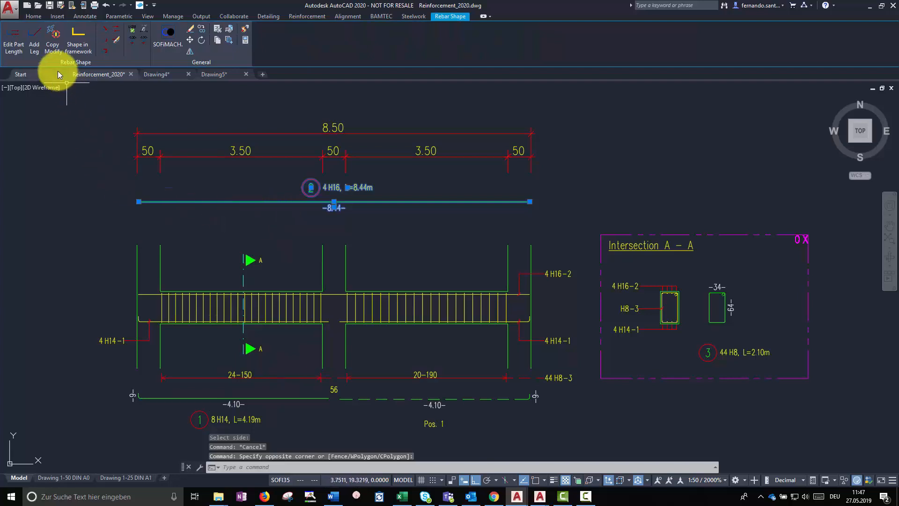
click(33, 53)
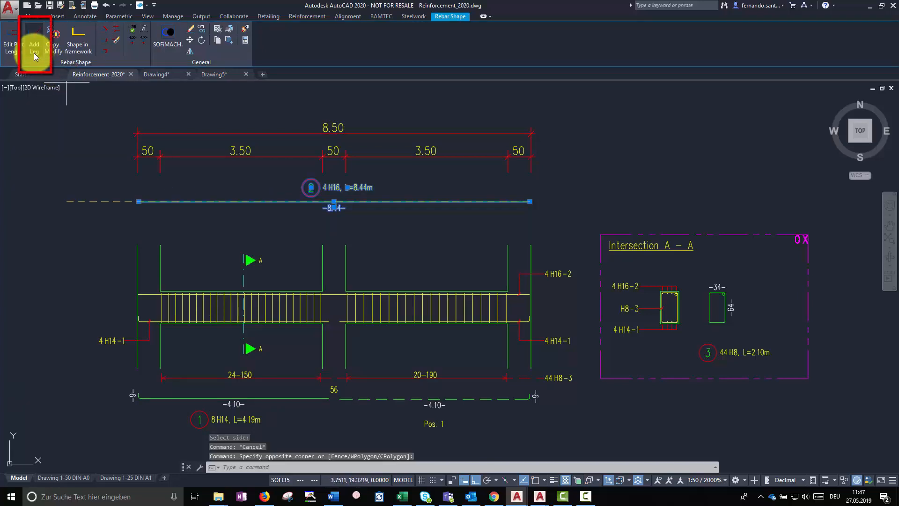
click(538, 235)
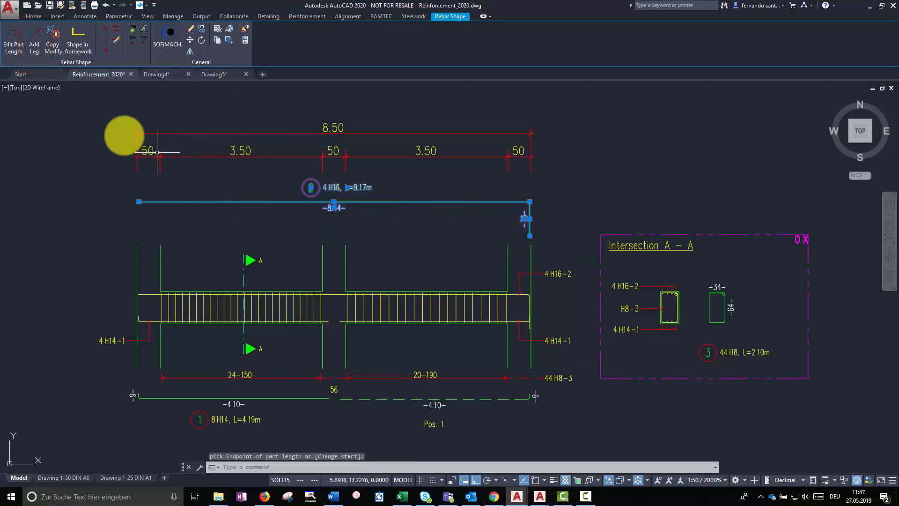
click(37, 56)
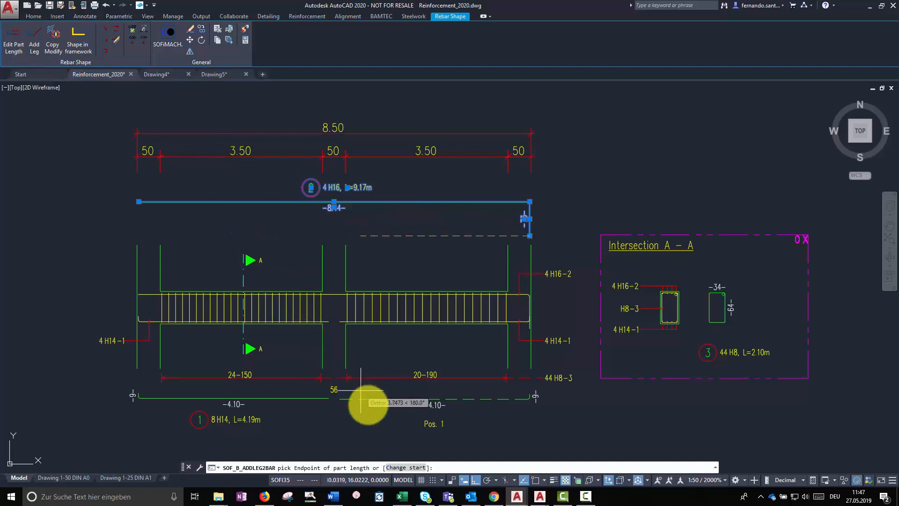
click(403, 468)
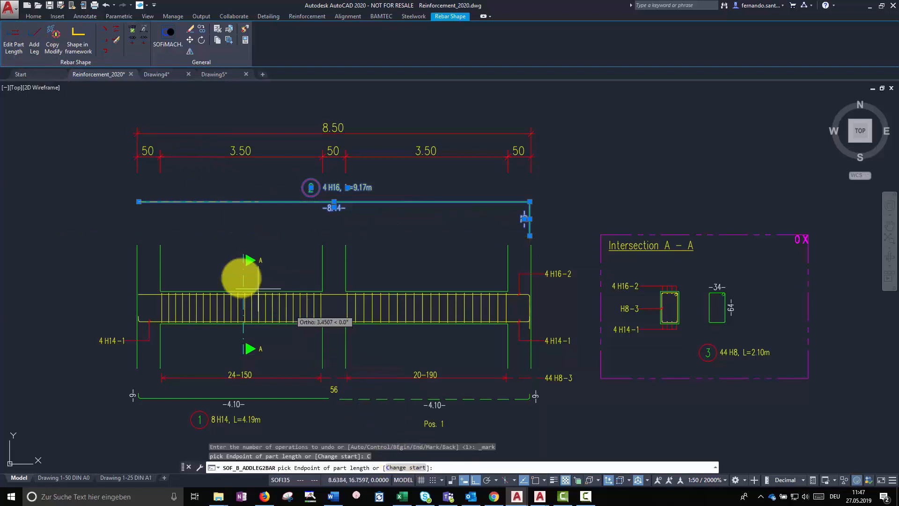
key(Escape)
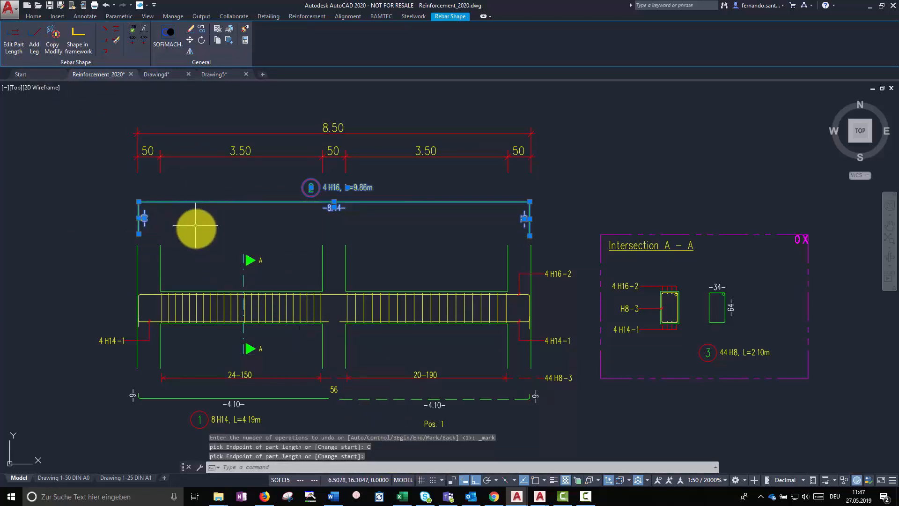
Shorten the end legs of the beam's top bar in the framework to about 34 cm at the left end and 36 cm at the right
click(154, 300)
scroll(147, 302, up, 5)
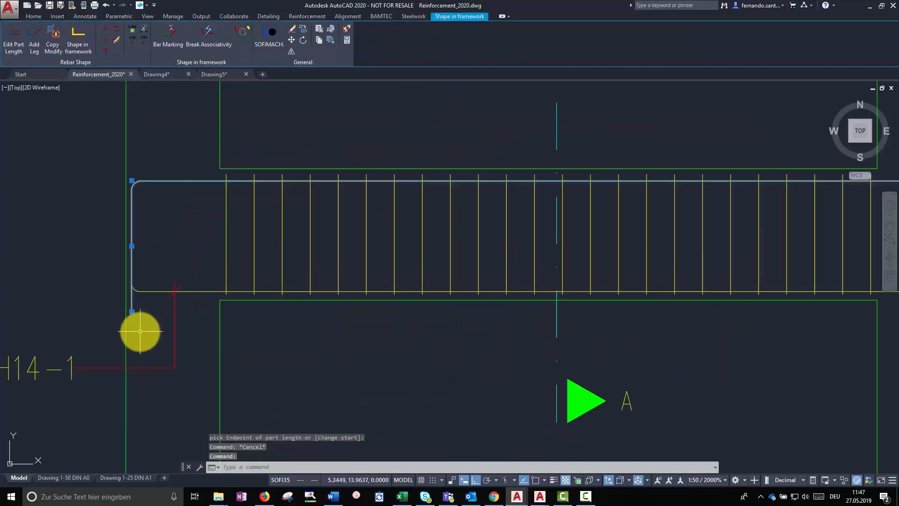
click(131, 310)
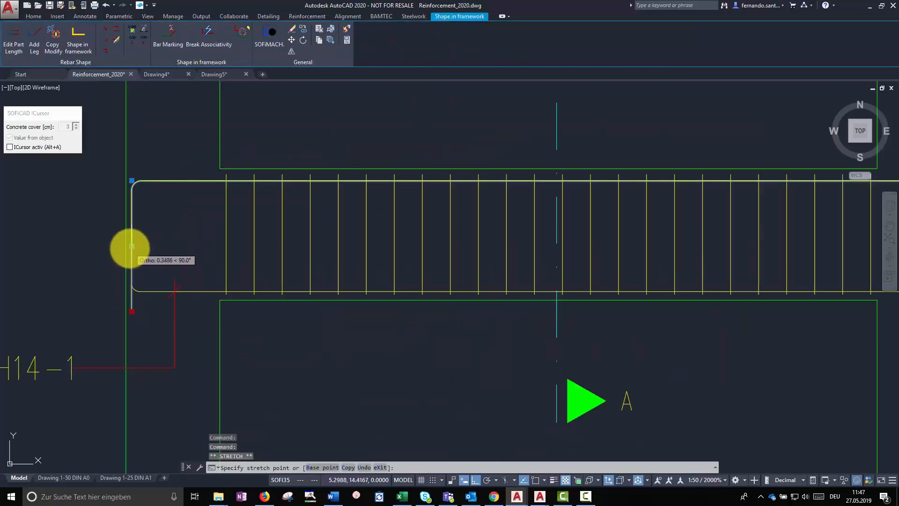
key(Escape)
scroll(195, 239, down, 3)
scroll(267, 238, down, 2)
middle_drag(419, 234, 327, 284)
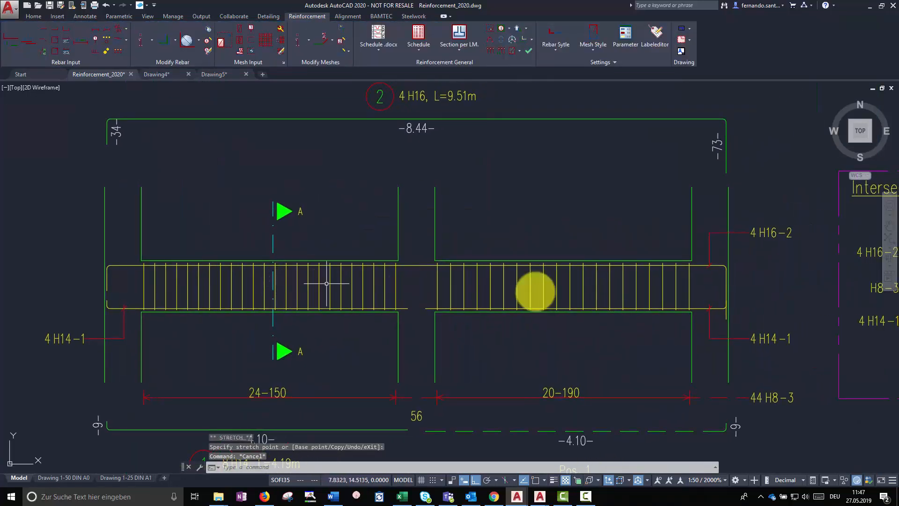
click(725, 269)
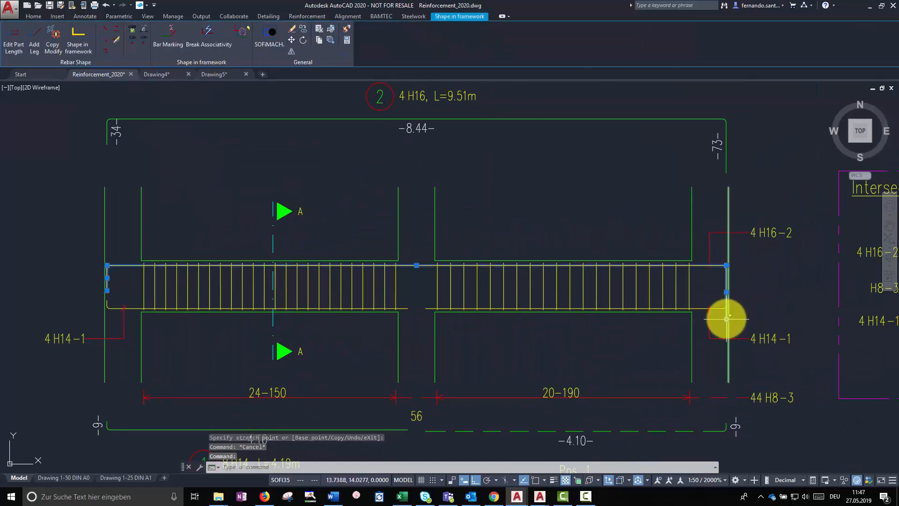
click(726, 293)
click(799, 265)
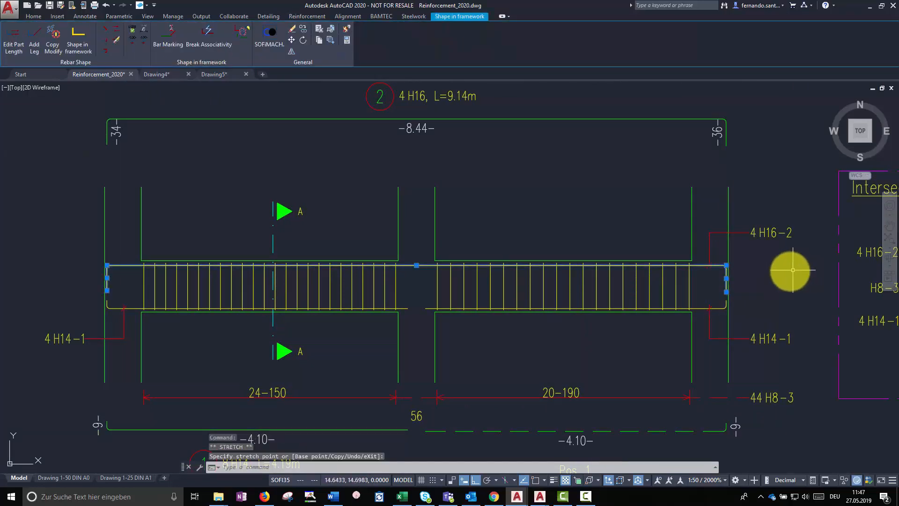
key(Escape)
Set the part length of both end legs of the mark 2 bar shape to 0.45 m
click(530, 112)
click(517, 174)
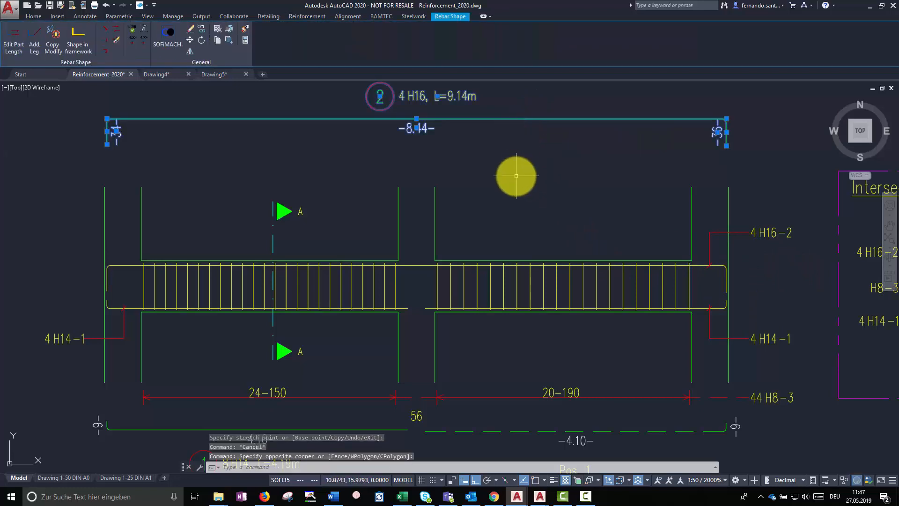
click(13, 38)
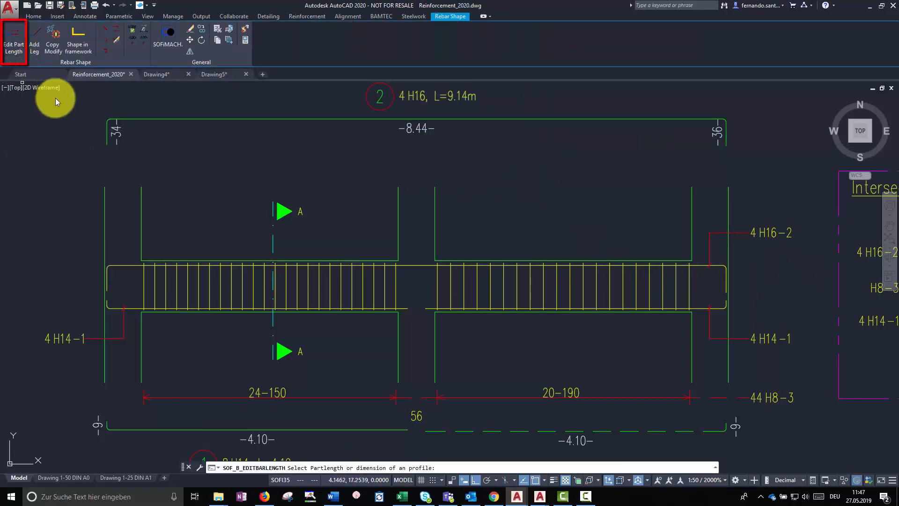
click(107, 139)
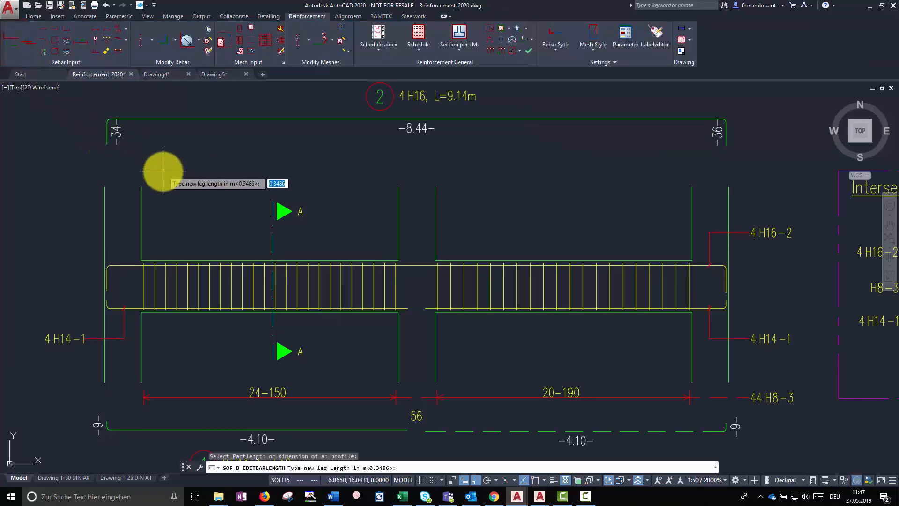
text(.45)
key(Return)
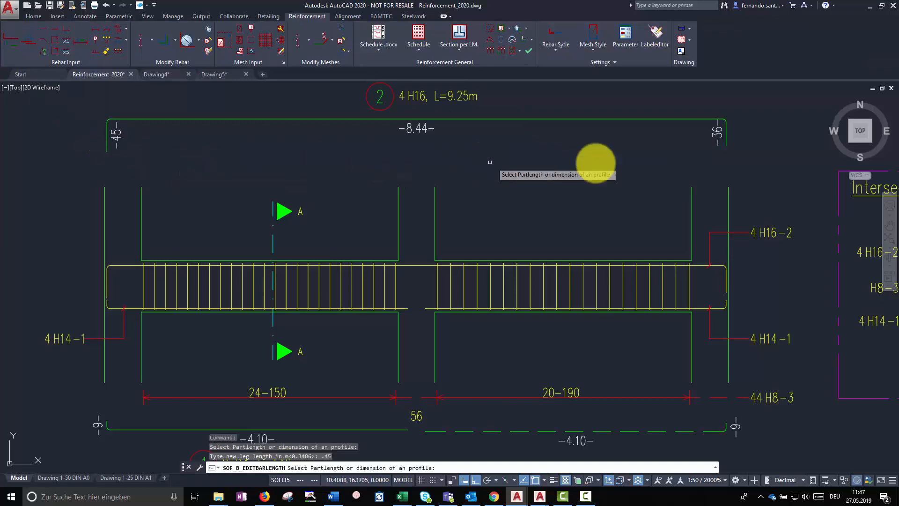
click(727, 142)
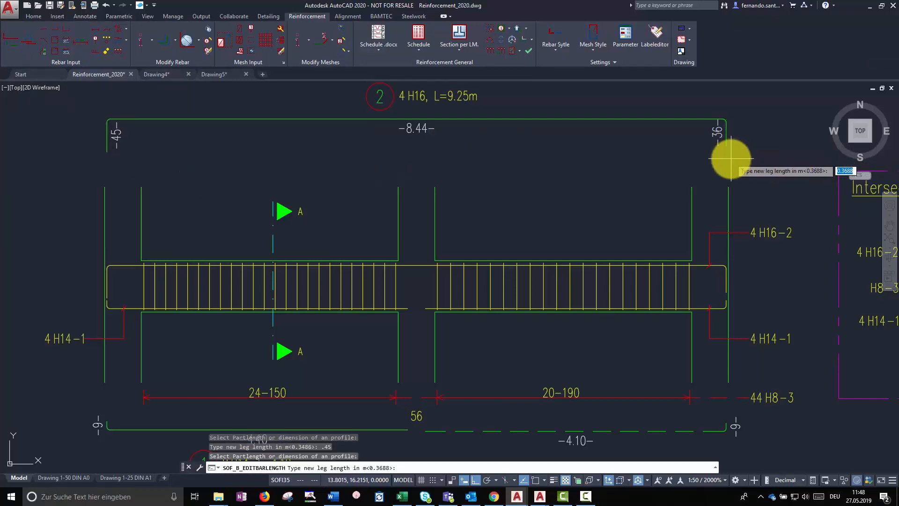
key(Escape)
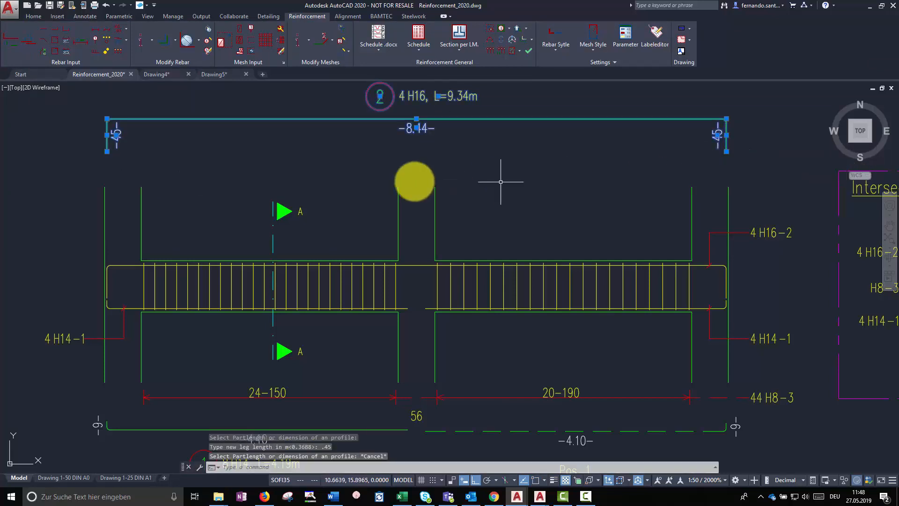
Move the leg dimensions of the mark 2 bar shape to the outer side of each leg
click(116, 136)
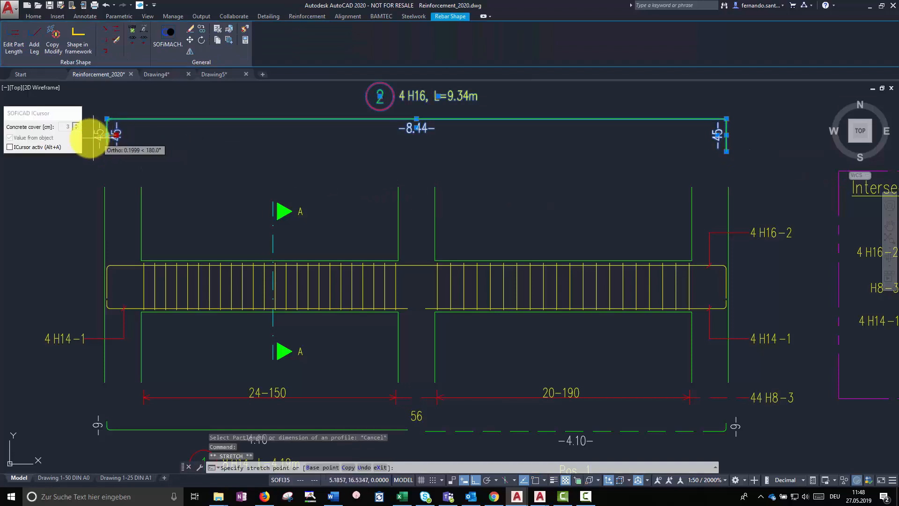
click(92, 136)
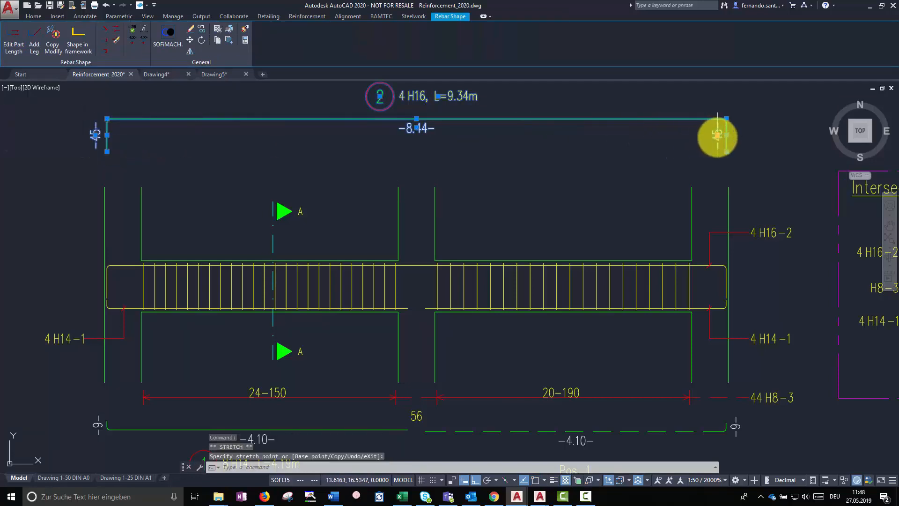
key(Escape)
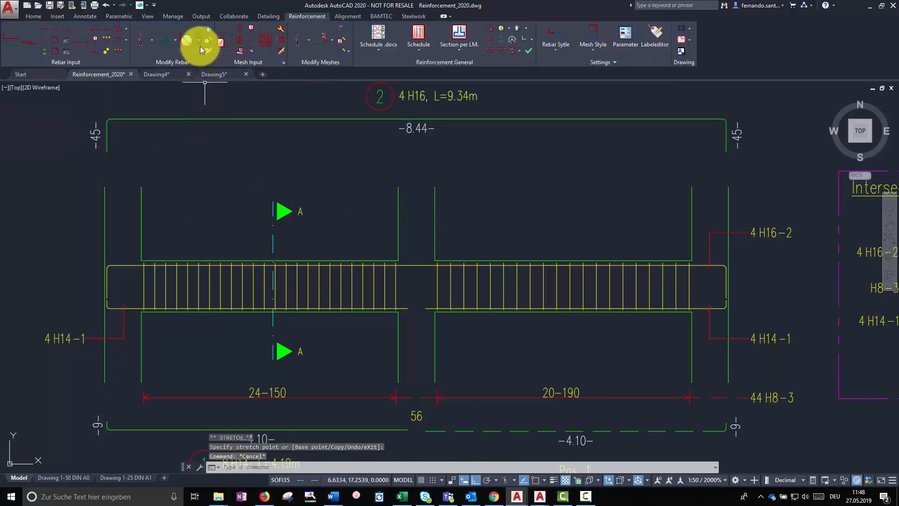
Insert a mandrel symbol with a bending radius of 15 ds at the left bend of the mark 2 bar shape, with its text beside it
click(199, 44)
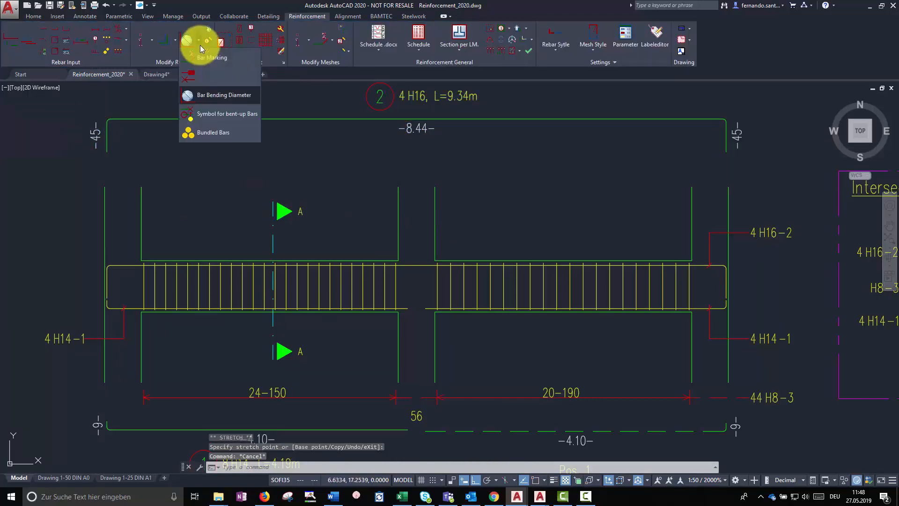
click(249, 96)
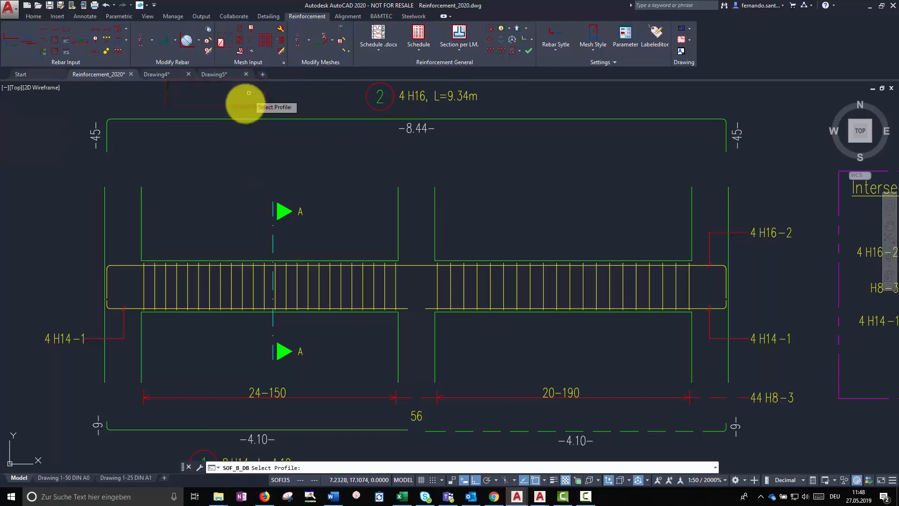
click(113, 120)
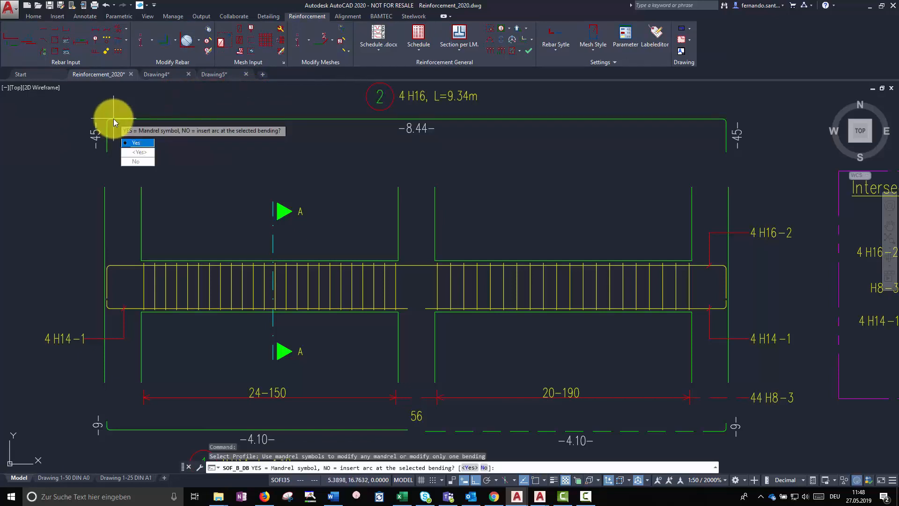
click(148, 146)
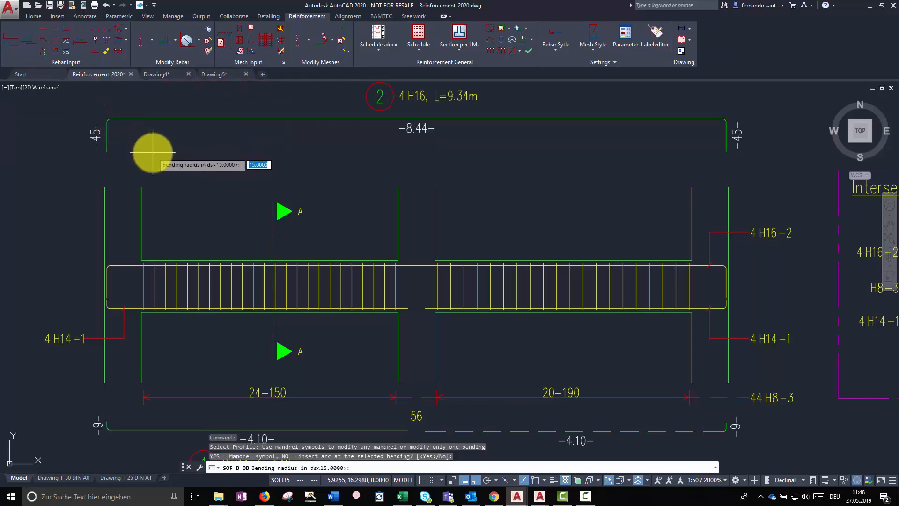
key(Return)
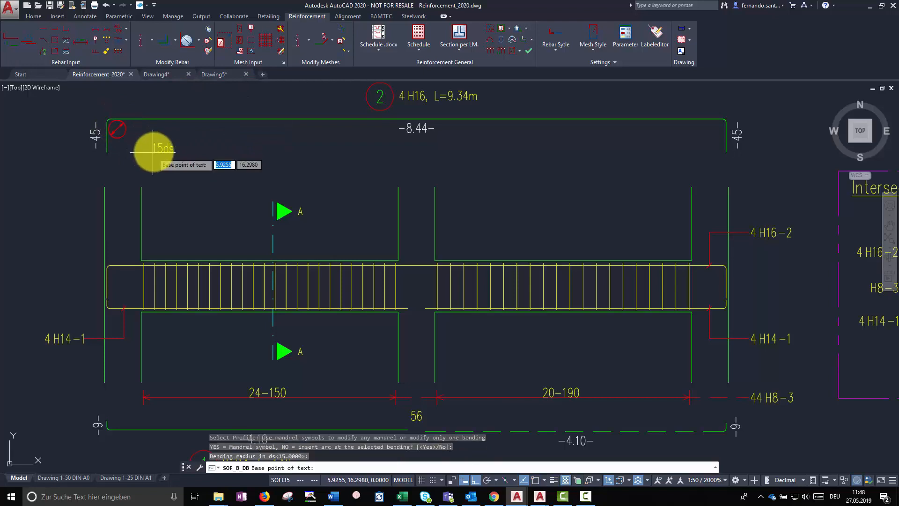
click(129, 136)
key(Return)
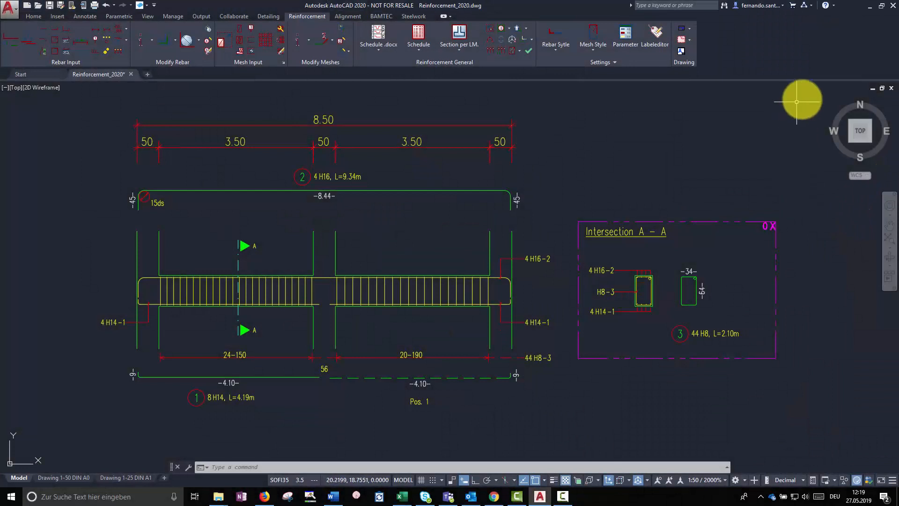
Copy the complete beam drawing with section A-A about 7.05 m straight above the original
click(802, 97)
click(85, 402)
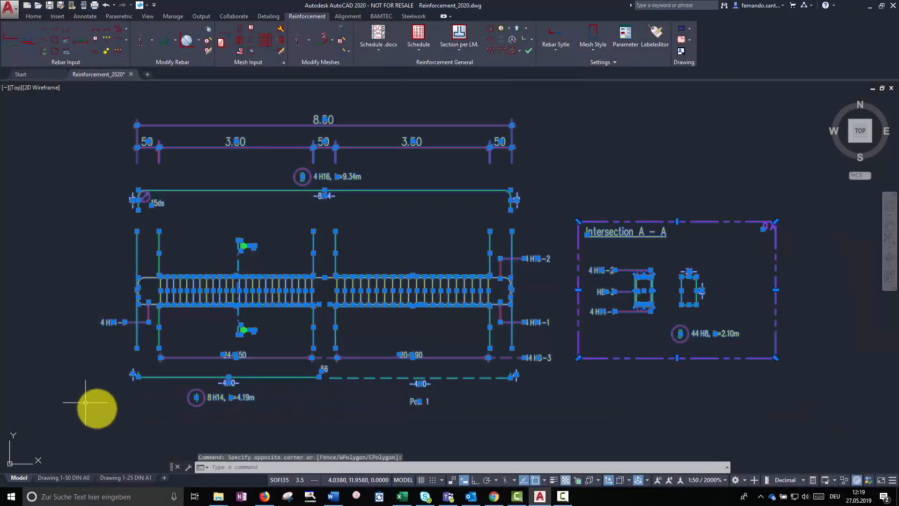
right_click(190, 417)
click(234, 270)
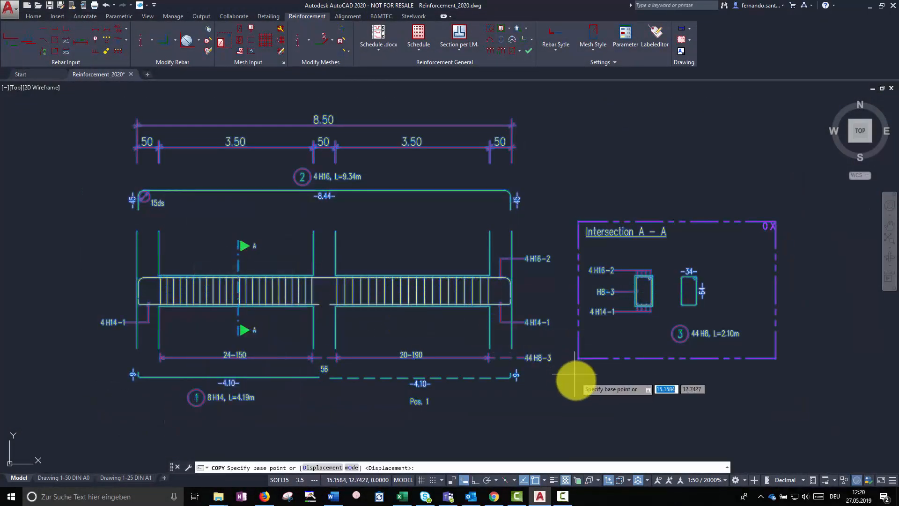
click(562, 386)
scroll(562, 379, down, 3)
key(F8)
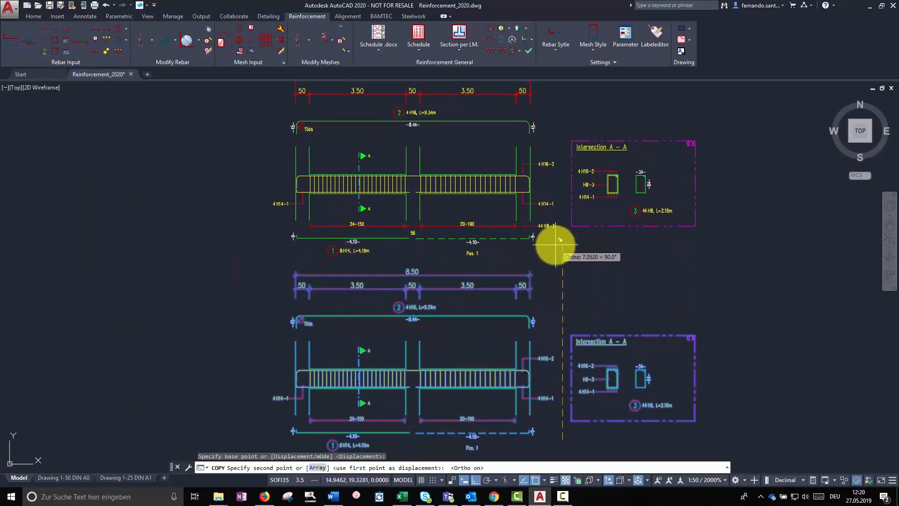
click(560, 239)
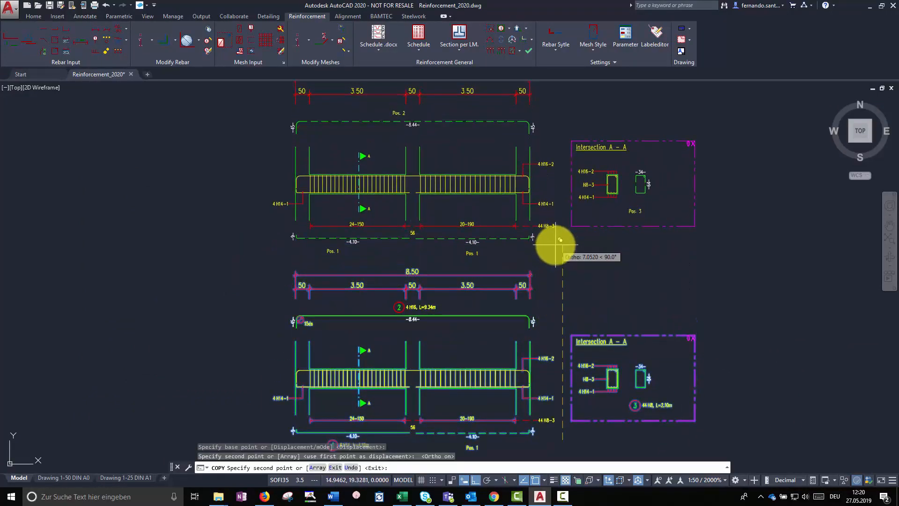
key(Escape)
Stretch the left end of the upper beam copy horizontally outward, making its left span about 5.08 m
middle_drag(553, 244, 578, 267)
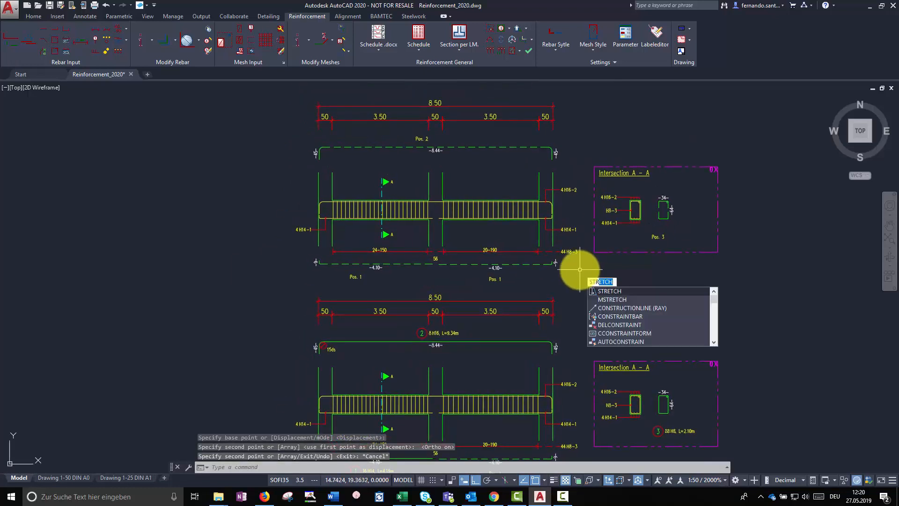
text(st)
key(Return)
click(344, 170)
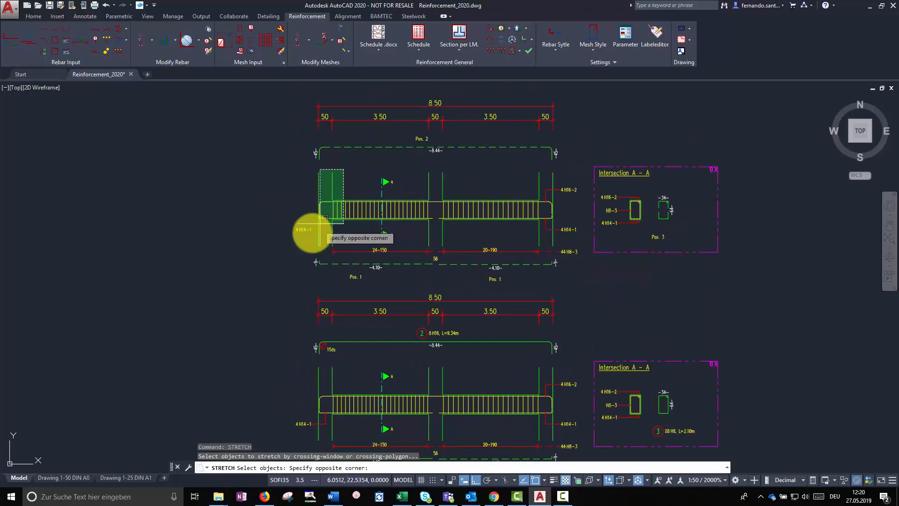
click(280, 252)
key(Return)
click(275, 255)
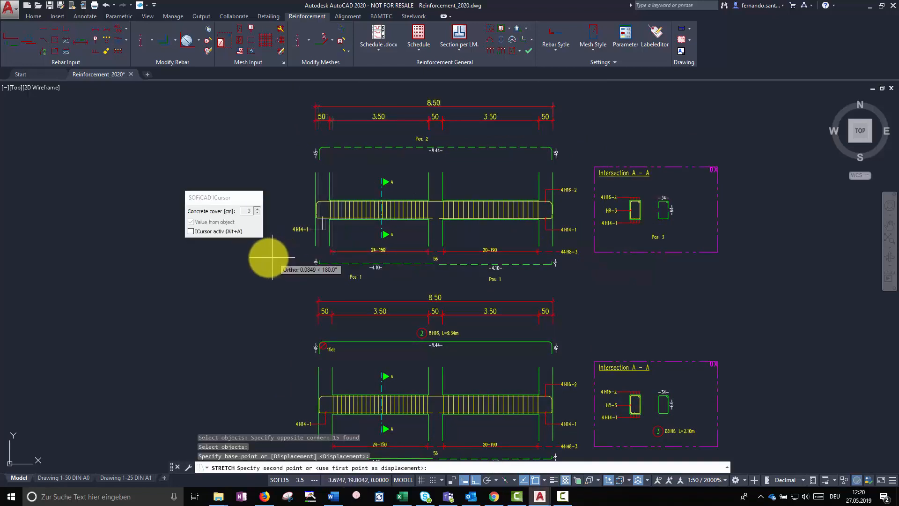
click(233, 260)
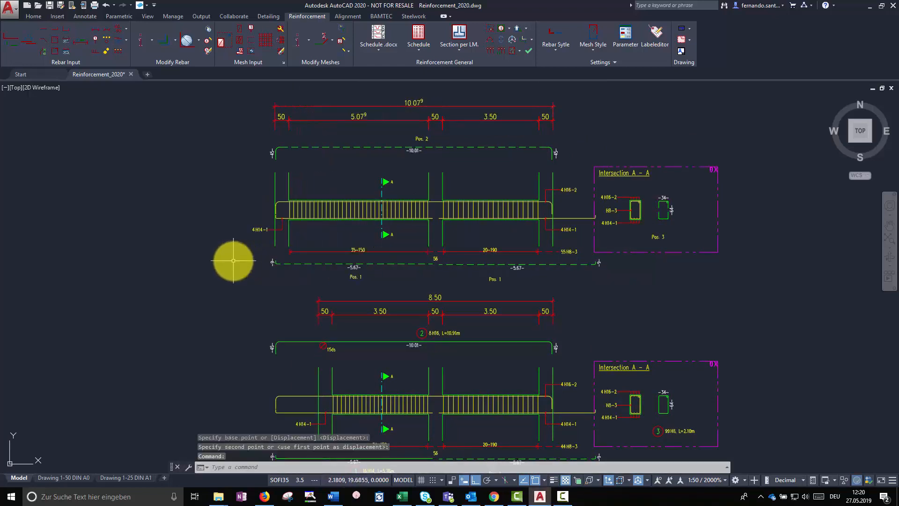
key(Escape)
middle_drag(642, 305, 606, 286)
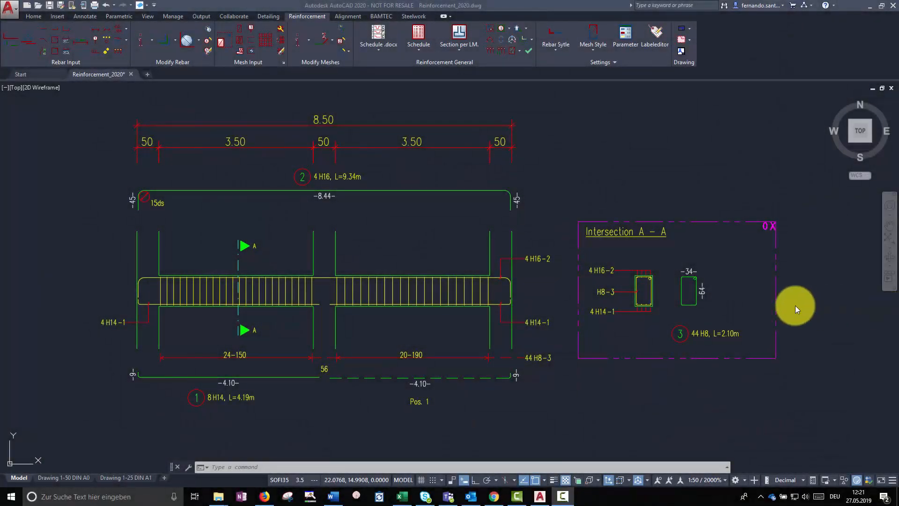
Copy the complete beam drawing with section A-A about 8.5 m straight above the original, using the copy-and-change-area command
click(489, 32)
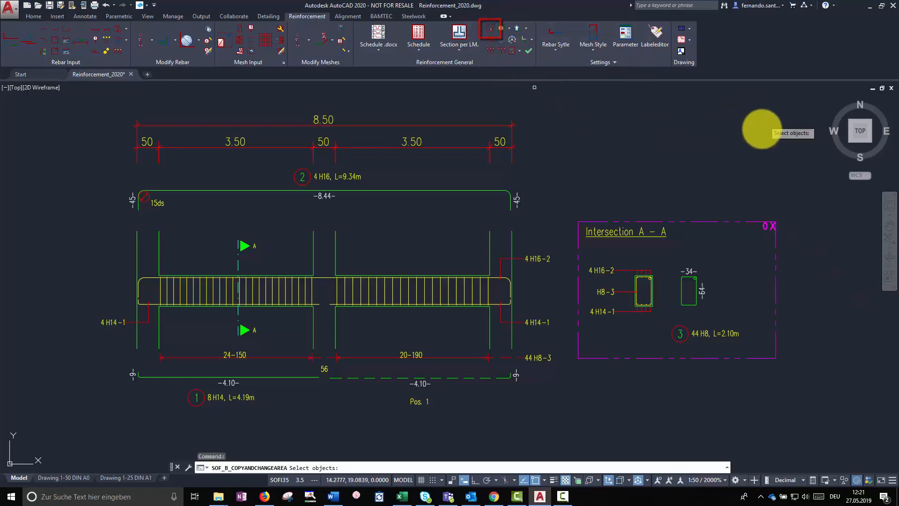
click(792, 99)
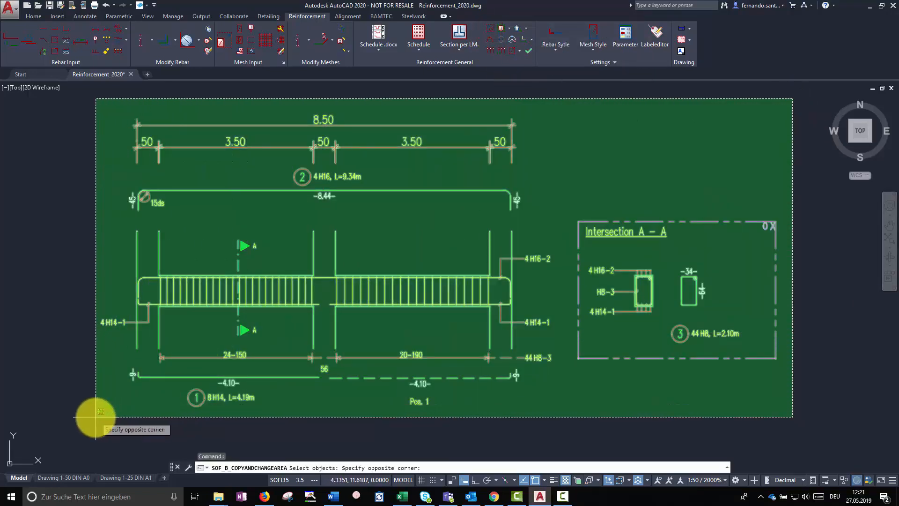
click(94, 417)
key(Return)
click(556, 417)
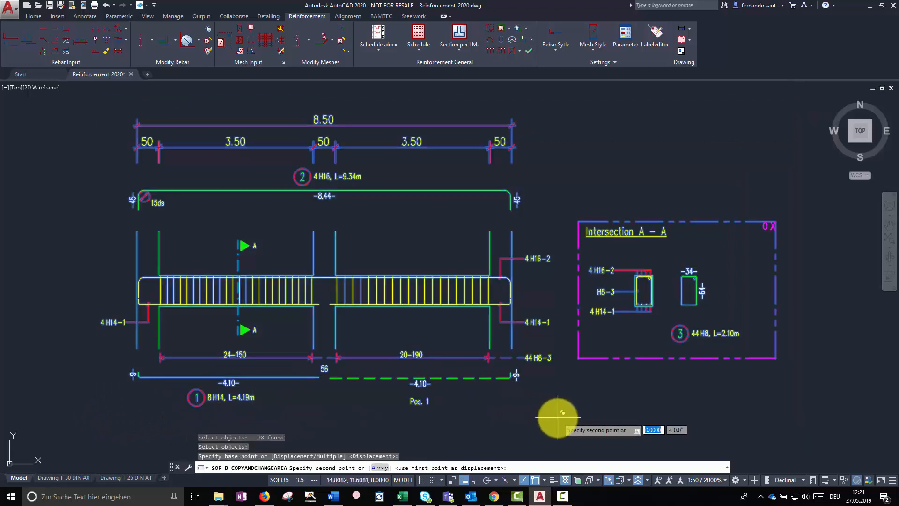
scroll(555, 415, down, 4)
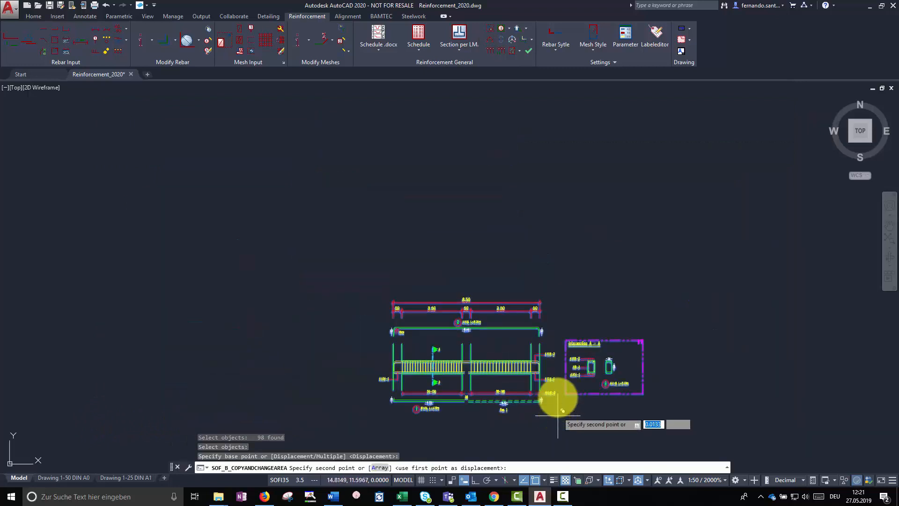
key(F8)
click(551, 270)
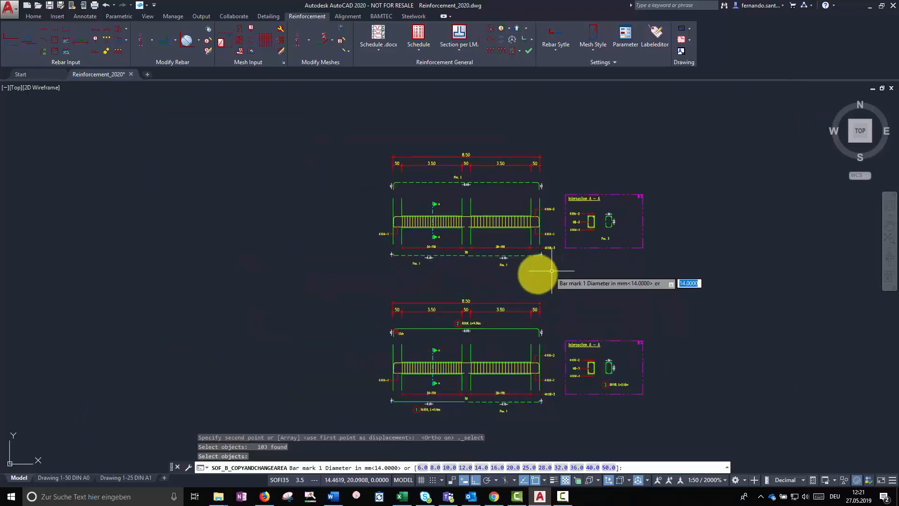
Keep the diameters 14, 16 and 8 mm for bar marks 1, 2 and 3 in the copied area
key(Return)
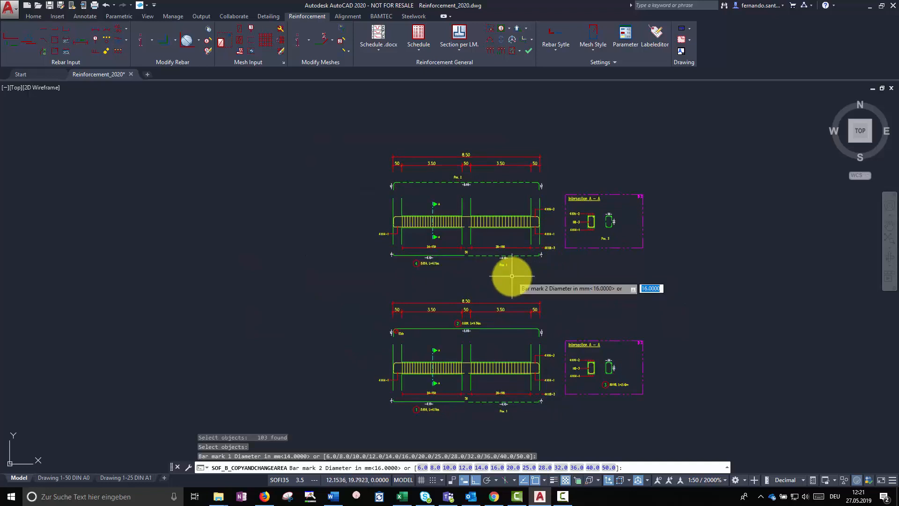
key(Return)
key(Return)
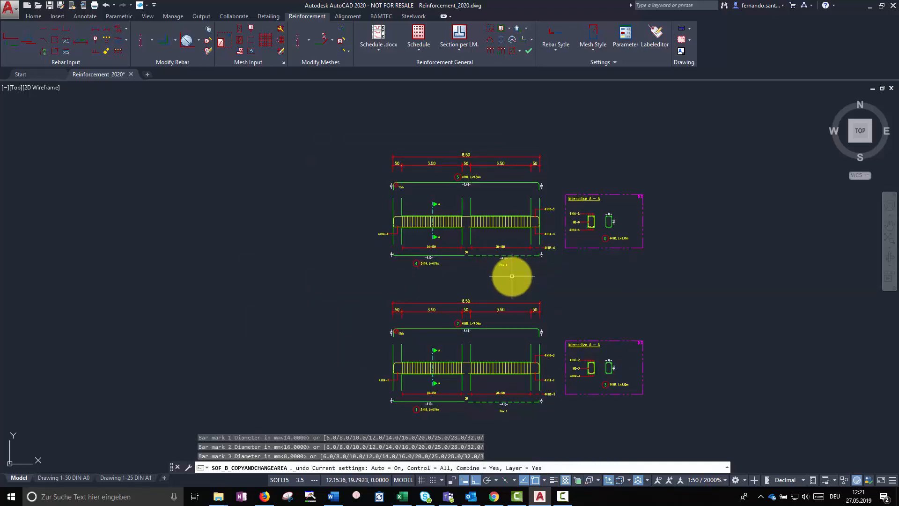
Change the bar mark of the dashed lower right bar shape of the upper beam to 7
scroll(506, 225, up, 4)
middle_drag(505, 224, 509, 255)
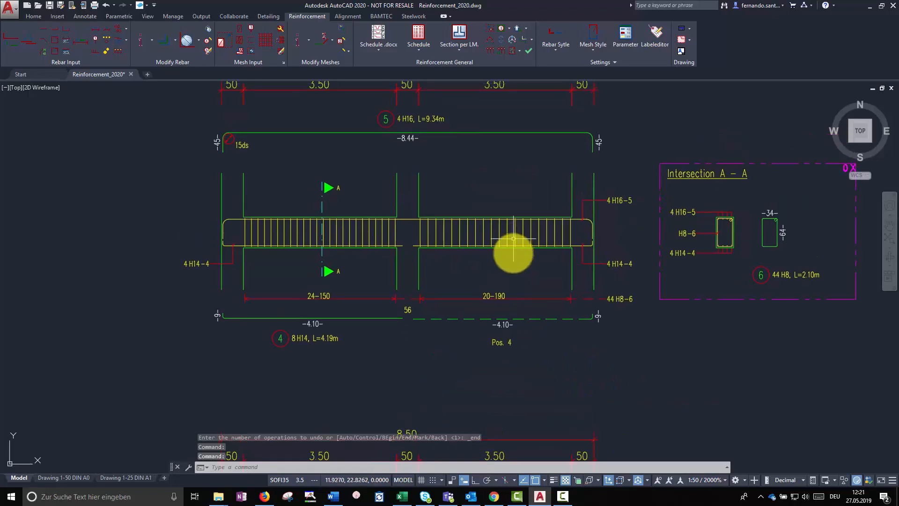
click(517, 320)
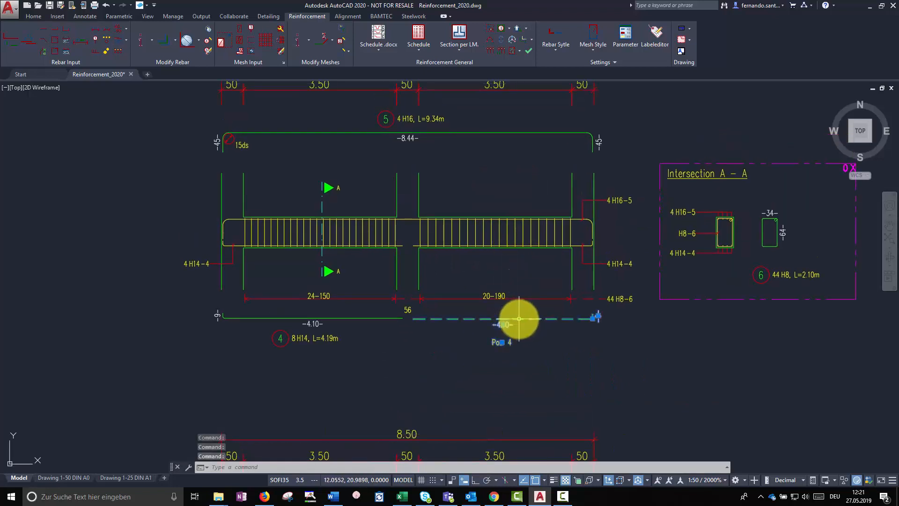
right_click(517, 319)
click(578, 145)
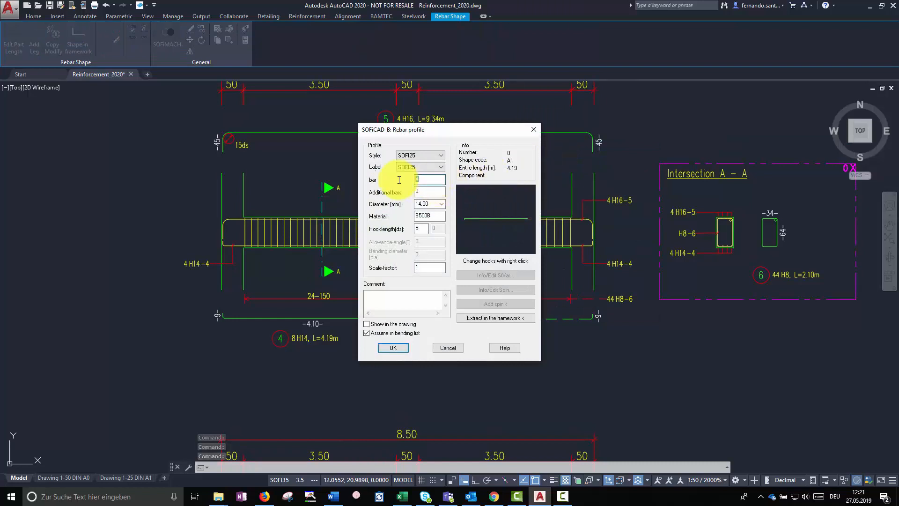
click(403, 348)
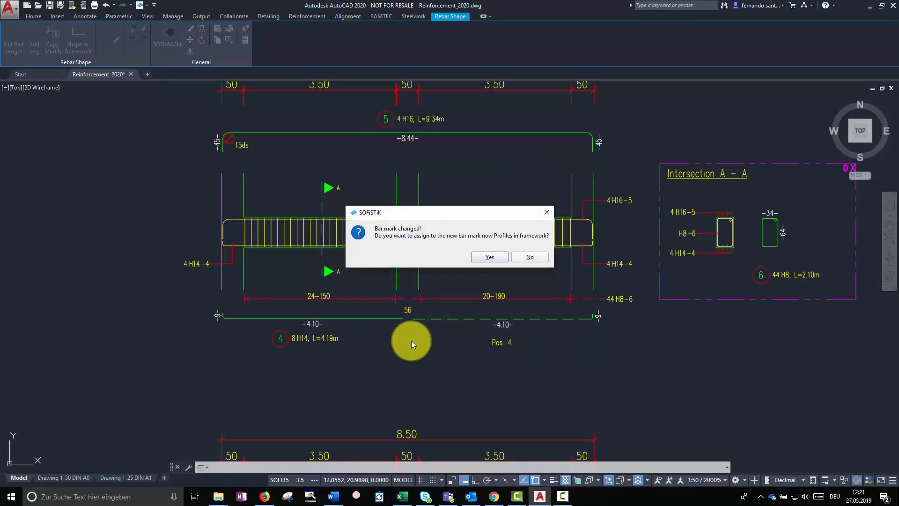
Assign the lower right bar profile in the upper beam's formwork and its layings to bar mark 7
click(490, 257)
click(589, 245)
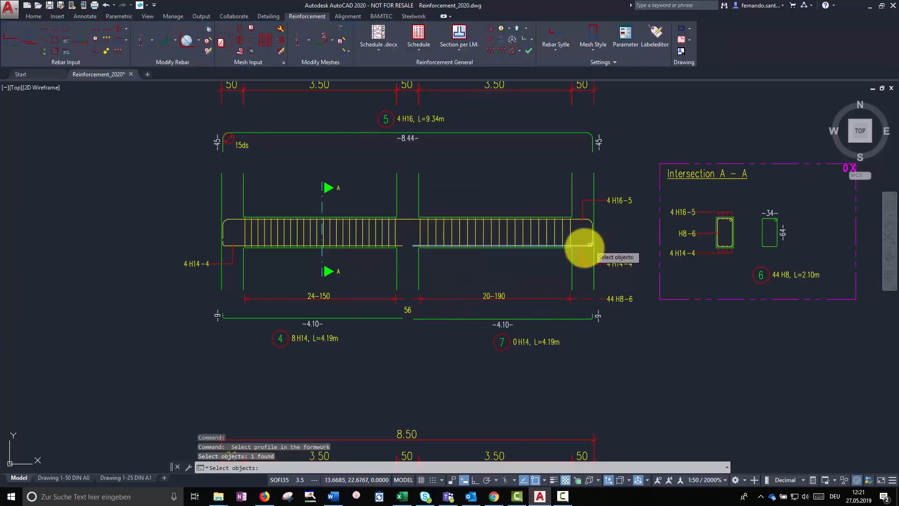
key(Return)
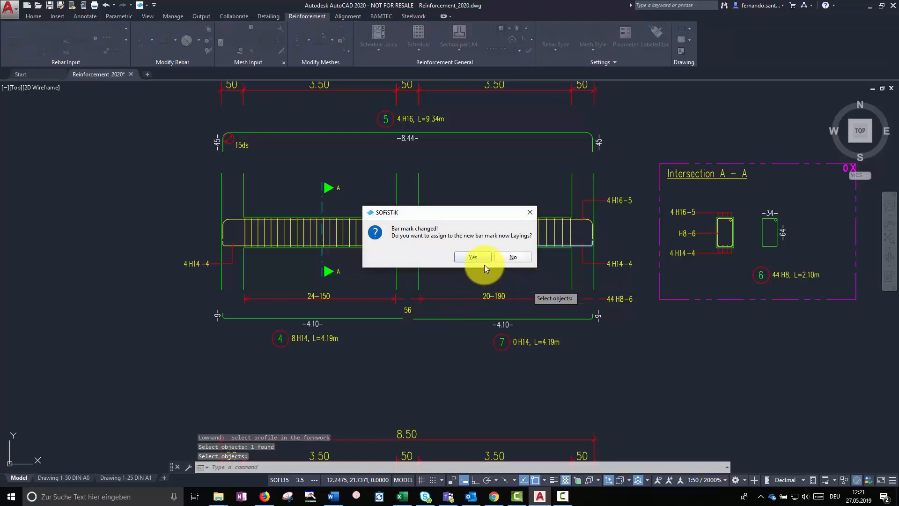
click(479, 258)
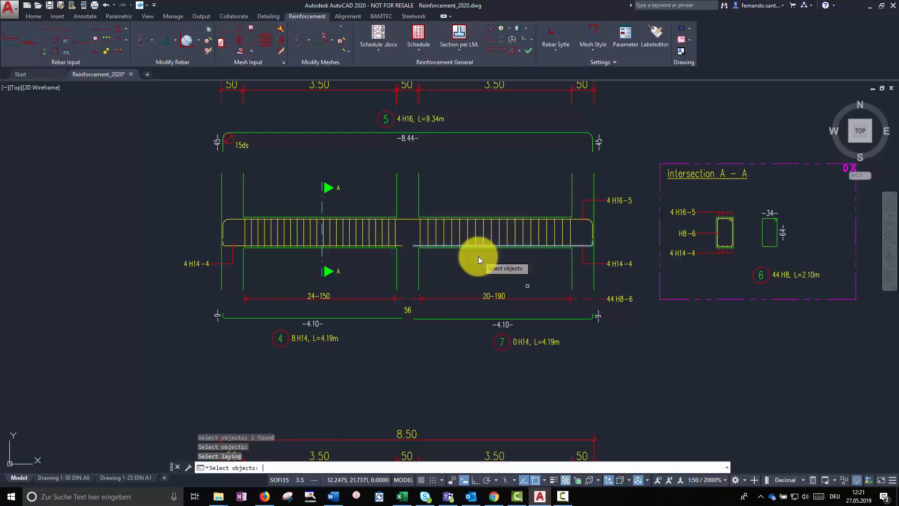
key(Return)
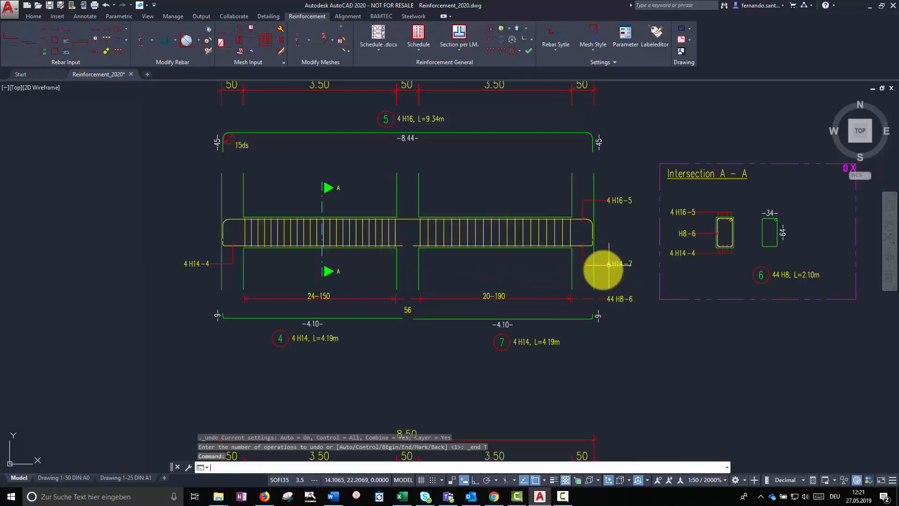
Stretch the left end of the upper beam horizontally outward, making its left span about 4.77 m
scroll(485, 286, down, 1)
text(s)
key(Return)
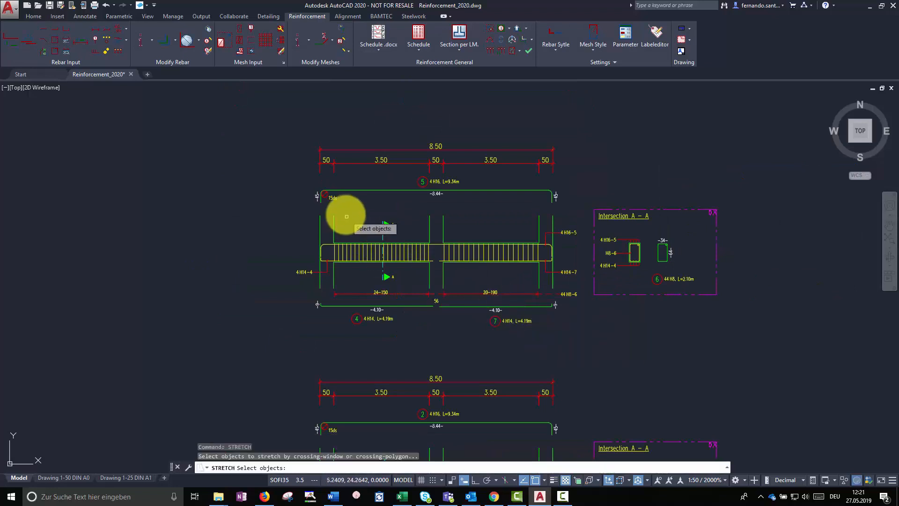
click(328, 208)
click(270, 297)
key(Return)
click(295, 318)
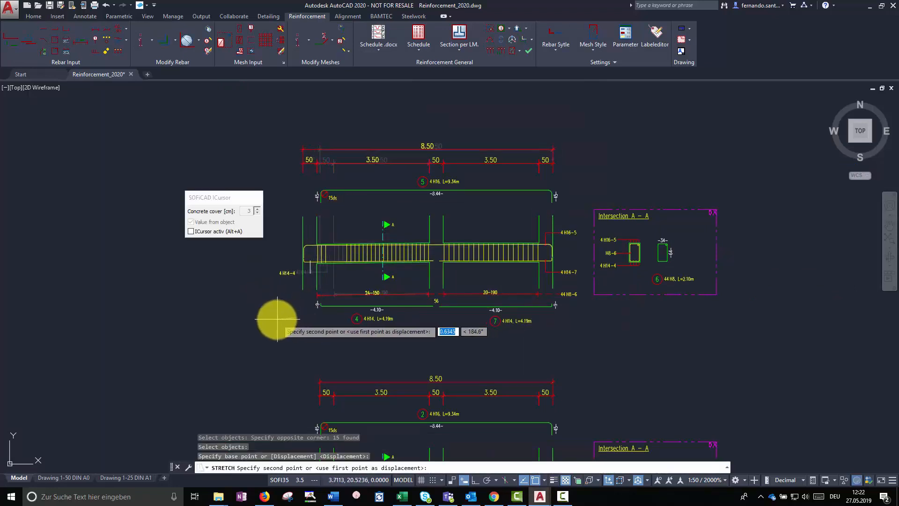
key(F8)
click(260, 318)
Stretch the top of the upper beam and its section A-A upward by 0.25 m with MSTRETCH, using two crossing windows
mouse_move(459, 348)
middle_down()
mouse_move(396, 268)
mouse_move(446, 292)
middle_up()
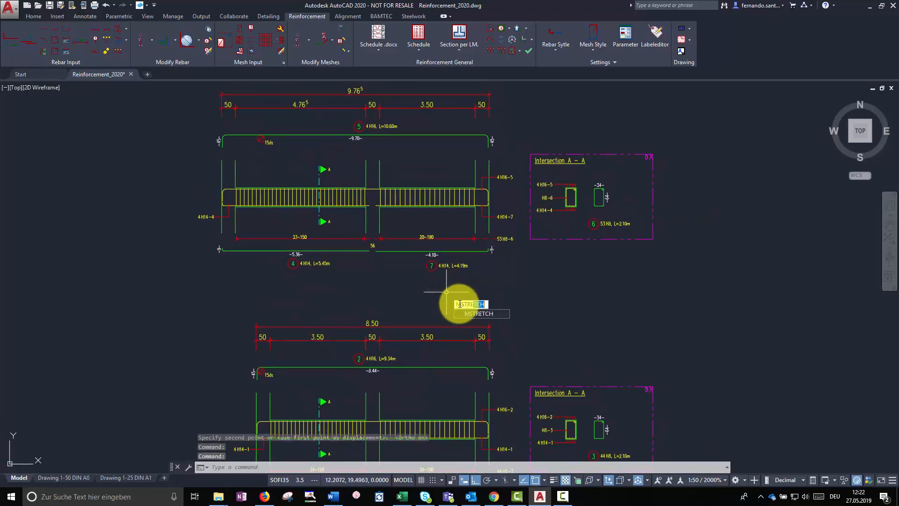
key(Return)
click(665, 148)
click(526, 203)
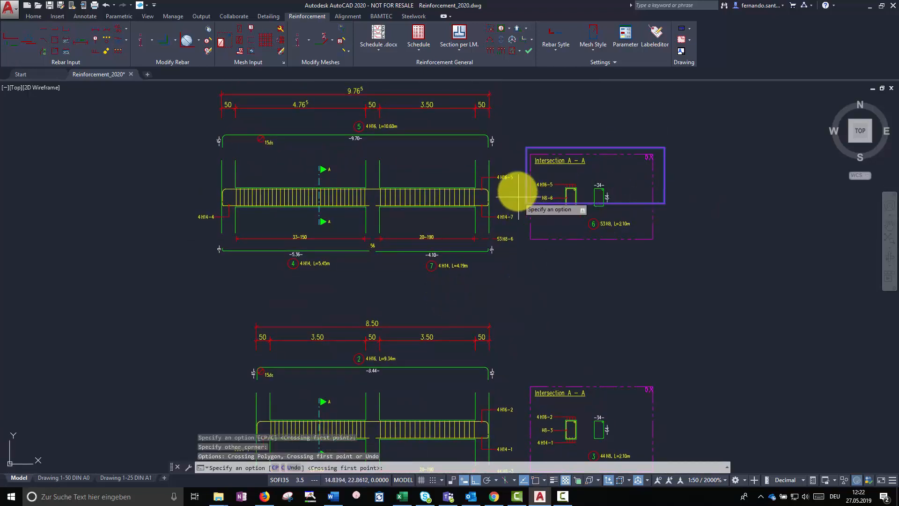
click(516, 162)
click(207, 191)
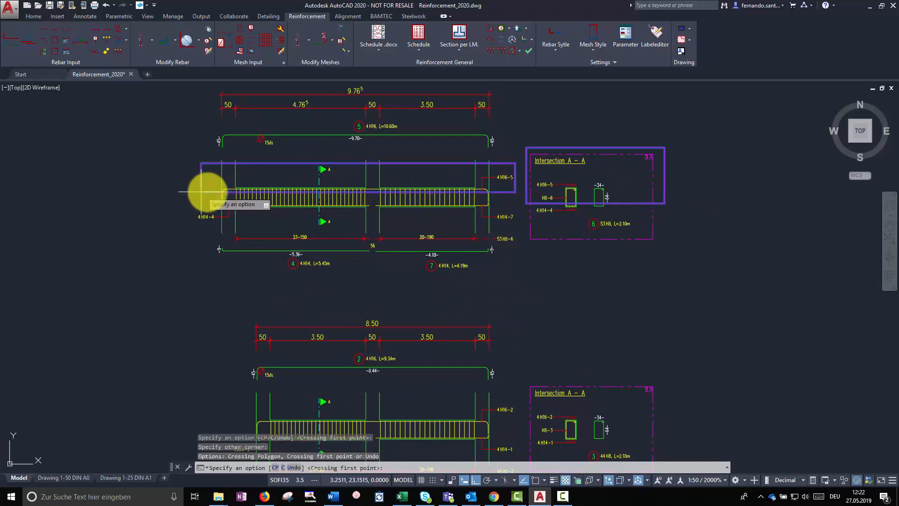
key(Return)
click(698, 218)
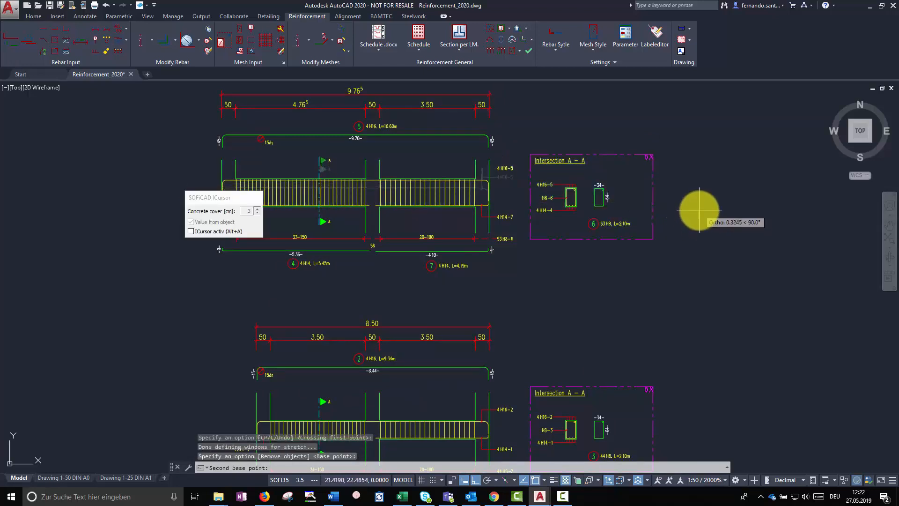
text(.25)
key(Return)
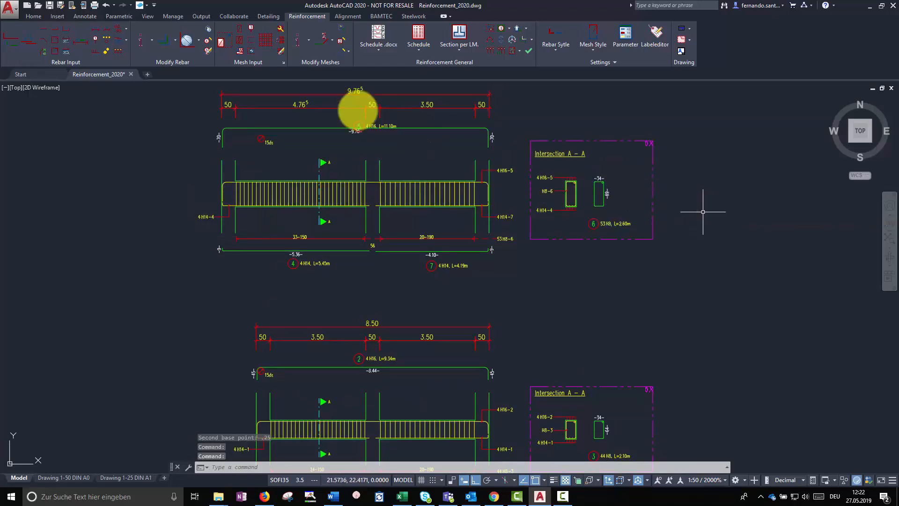
Move the bar mark 5 label clear above the upper beam's top bar shape
scroll(358, 117, up, 4)
click(372, 134)
click(372, 134)
click(375, 144)
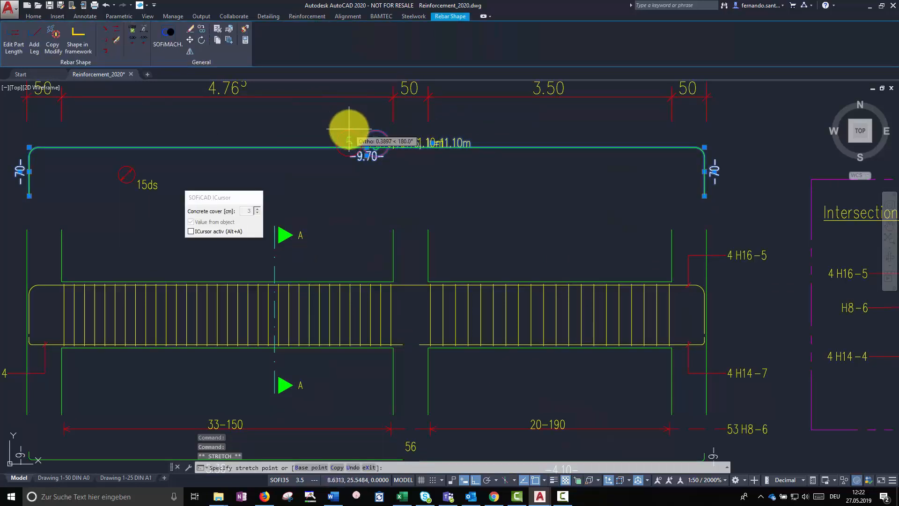
key(F8)
click(338, 129)
key(Escape)
scroll(689, 155, down, 6)
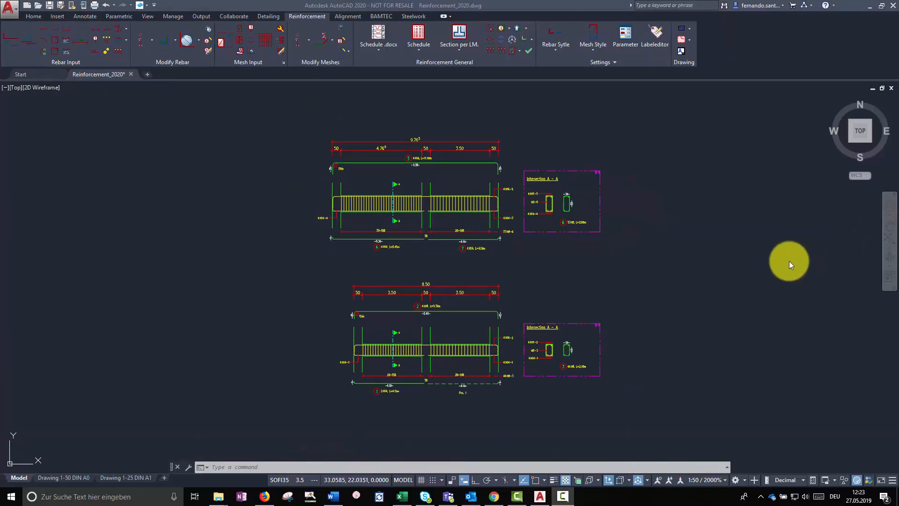
Renumber the bar marks in the whole drawing, starting at 100 with an increment of 1
click(789, 261)
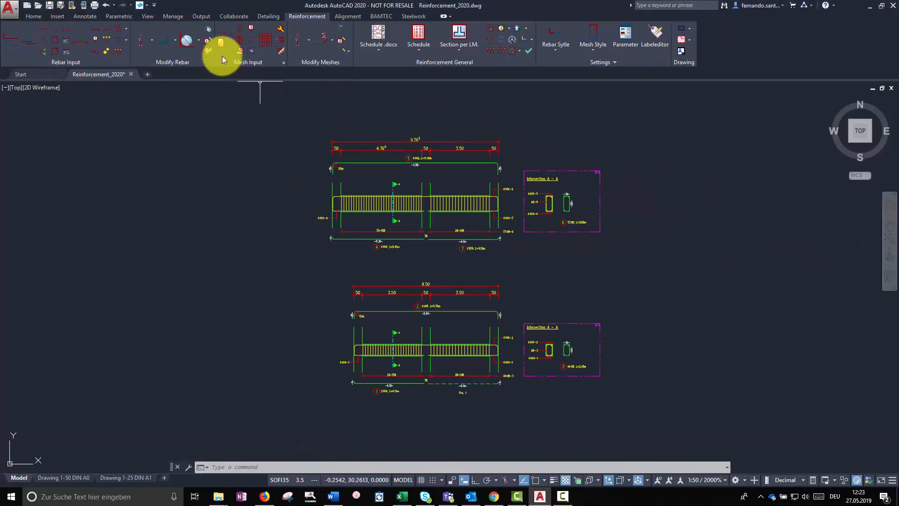
click(209, 32)
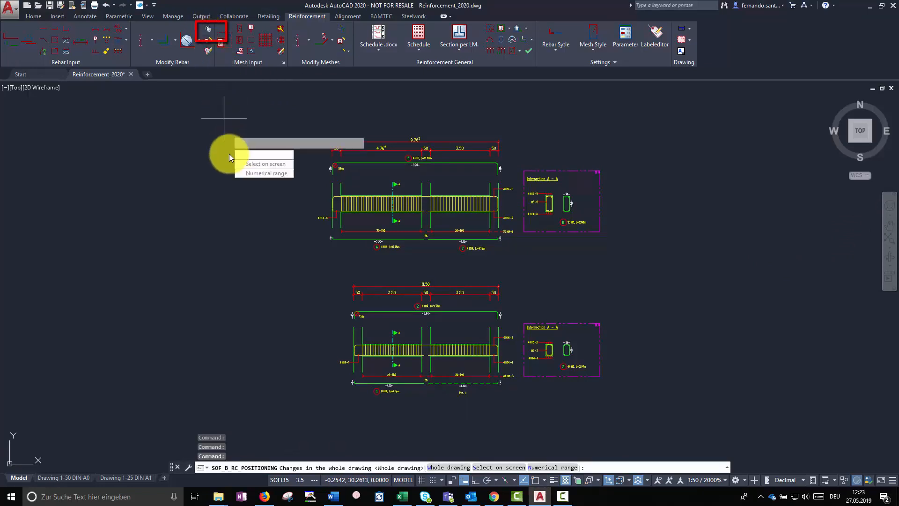
key(Return)
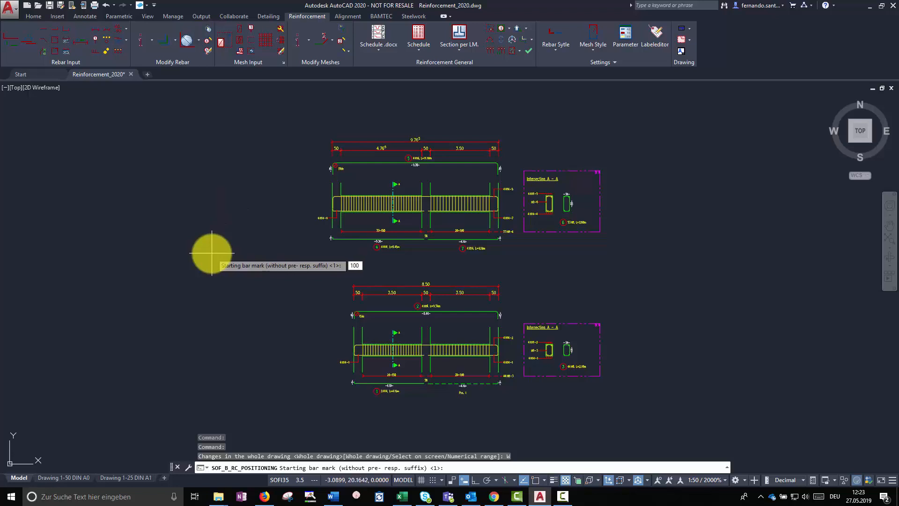
key(Return)
key(Return)
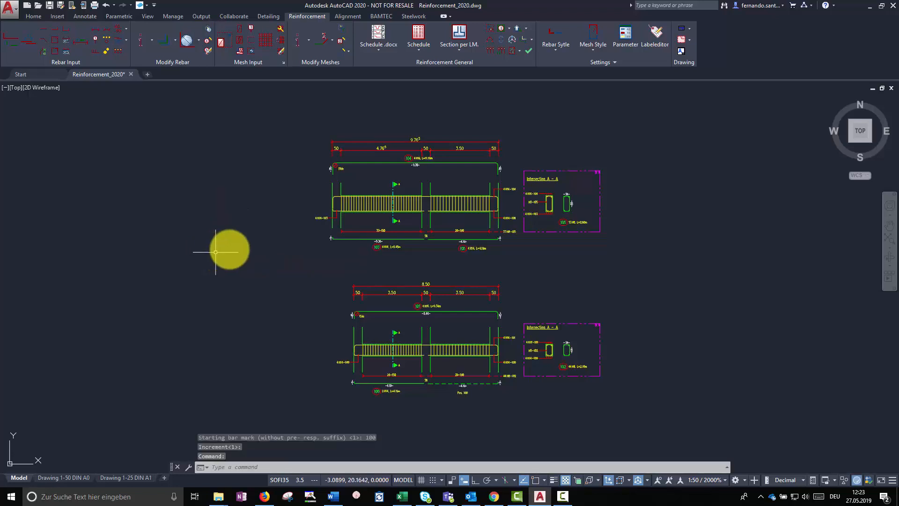
Renumber only the upper beam's bar marks, selecting its reinforcement on screen, starting at 200 with an increment of 1
scroll(469, 243, up, 4)
middle_drag(546, 116, 552, 227)
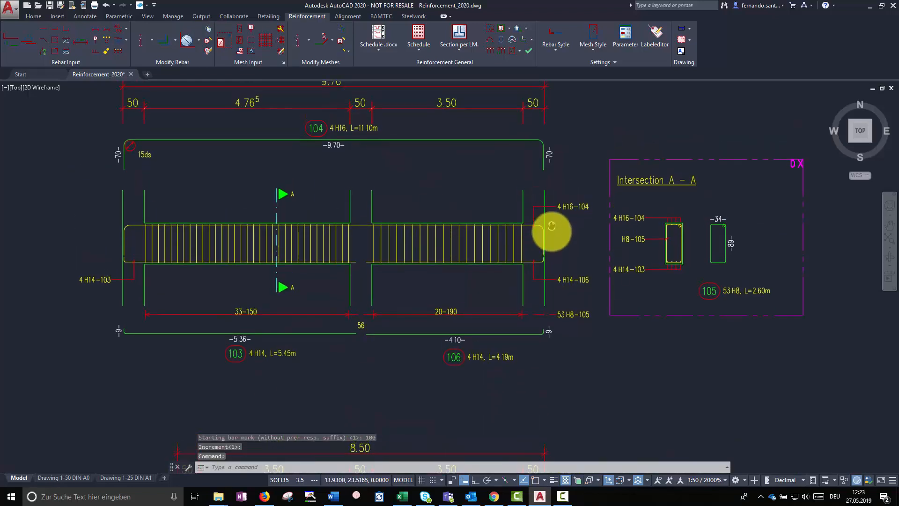
mouse_move(542, 291)
middle_down()
mouse_move(522, 245)
mouse_move(541, 86)
middle_up()
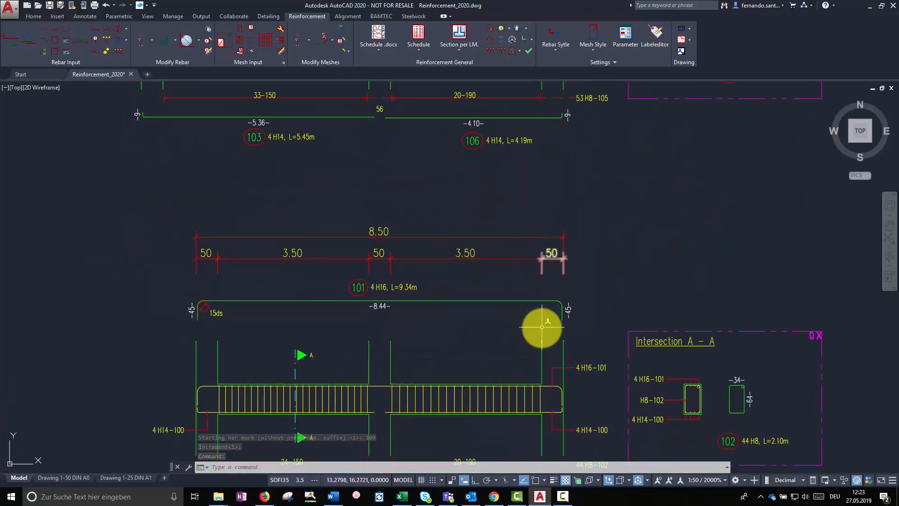
mouse_move(542, 326)
middle_down()
mouse_move(554, 212)
mouse_move(564, 281)
mouse_move(554, 417)
middle_up()
scroll(562, 197, down, 2)
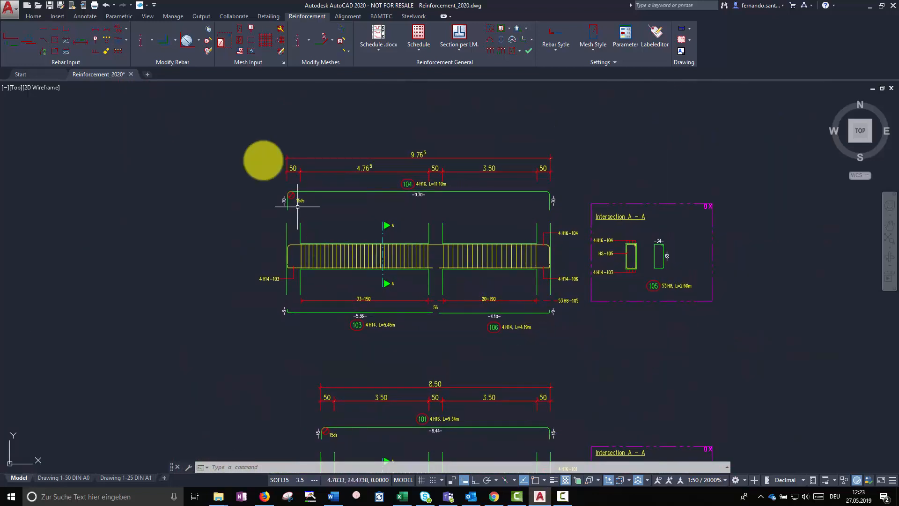
click(206, 32)
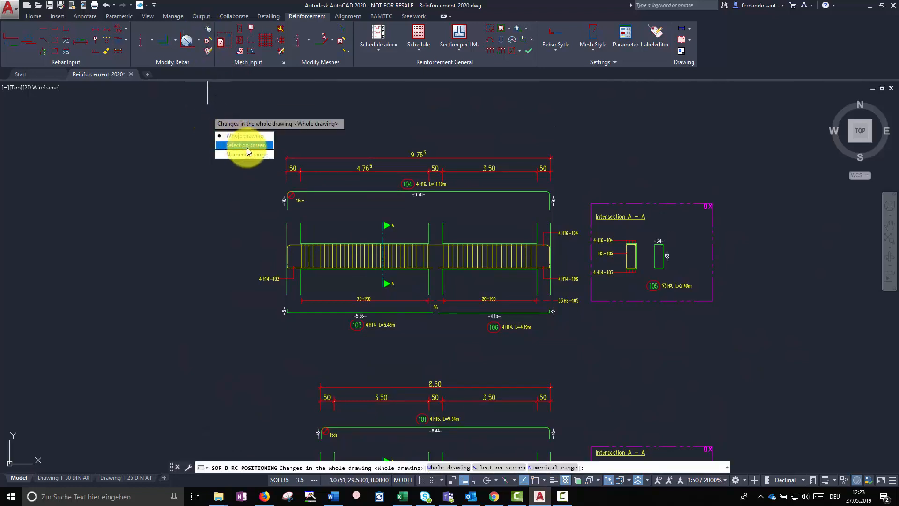
click(247, 146)
scroll(211, 116, down, 4)
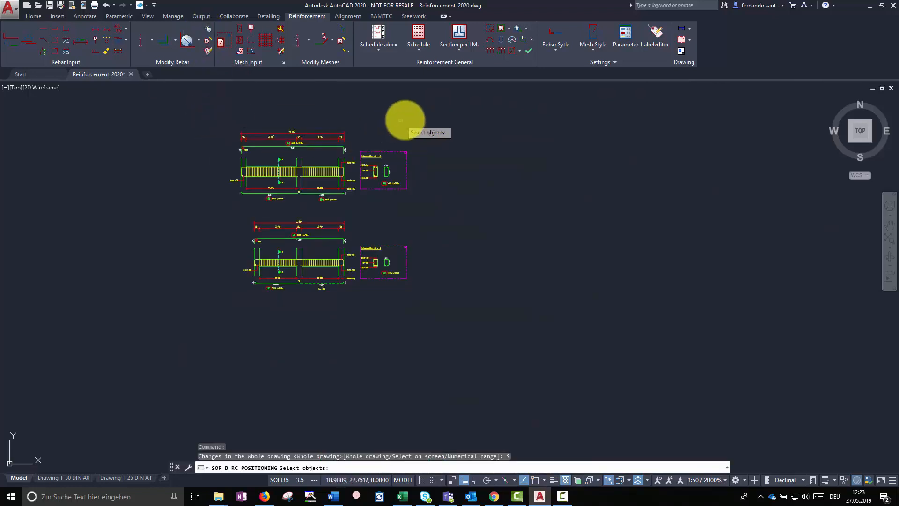
click(428, 117)
click(208, 207)
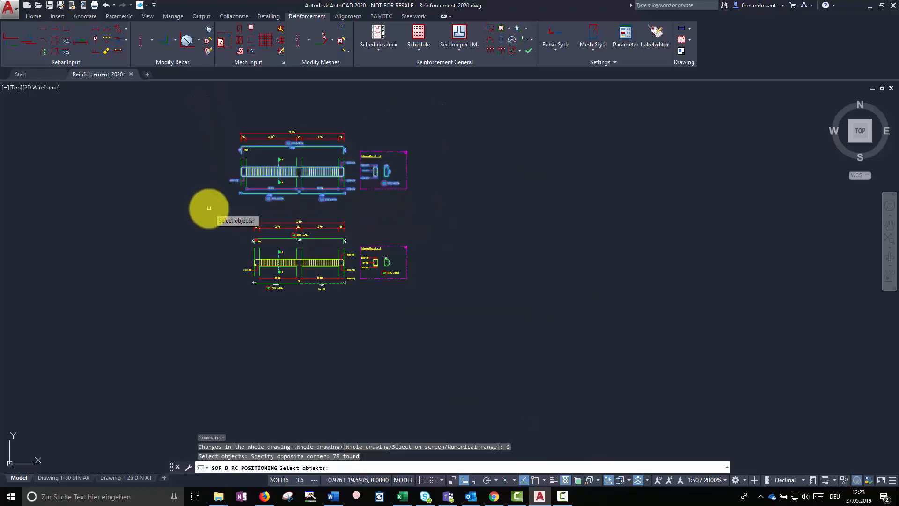
key(Return)
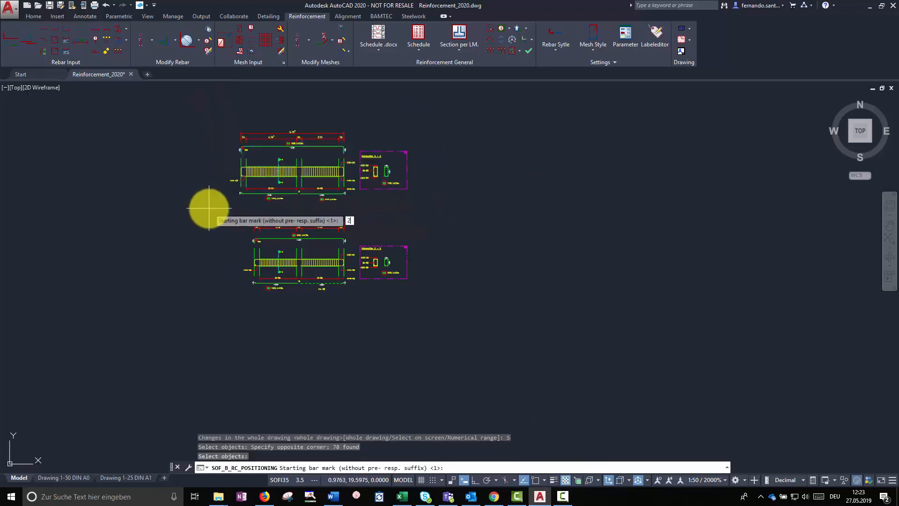
text(200)
key(Return)
key(Return)
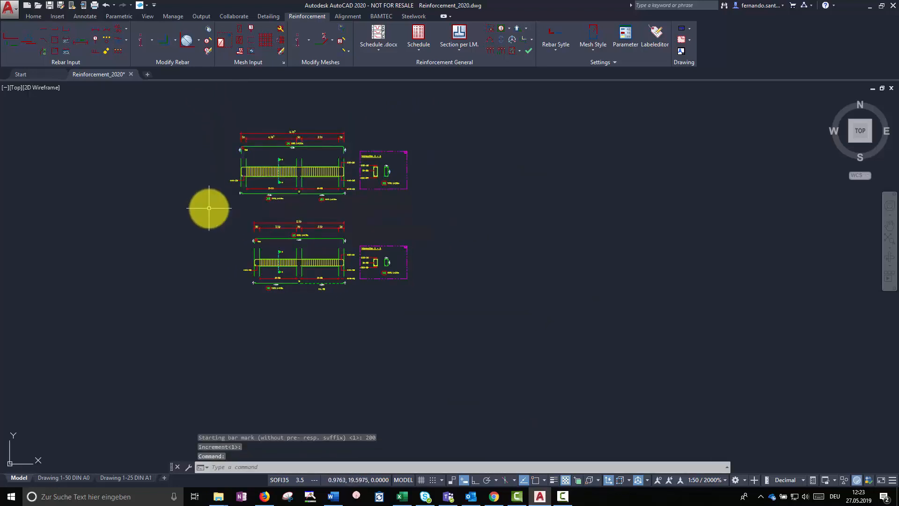
Renumber the bar marks in the whole drawing, starting at 1 with the default increment
scroll(256, 239, up, 4)
middle_drag(340, 164, 351, 245)
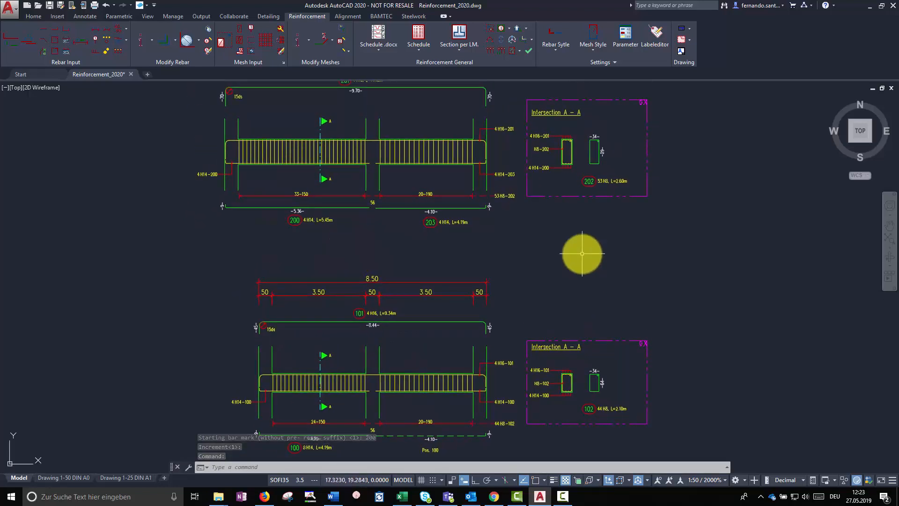
click(207, 33)
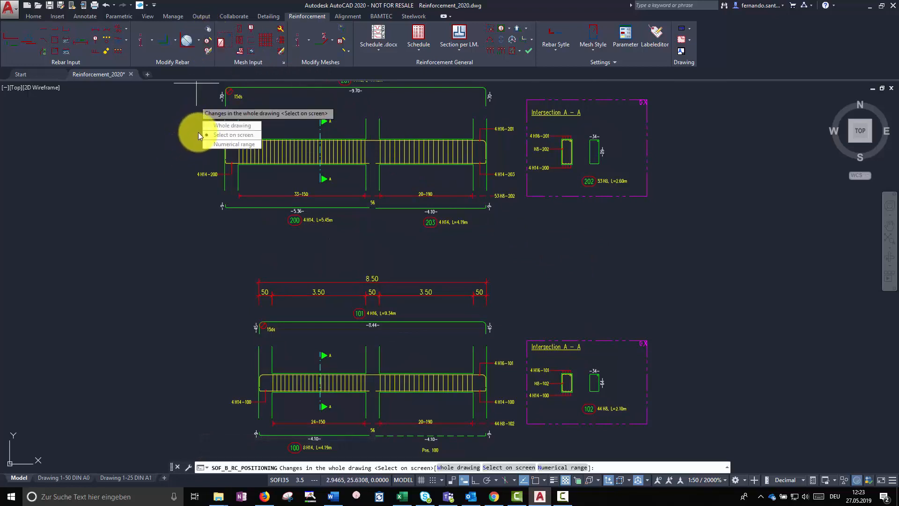
click(209, 125)
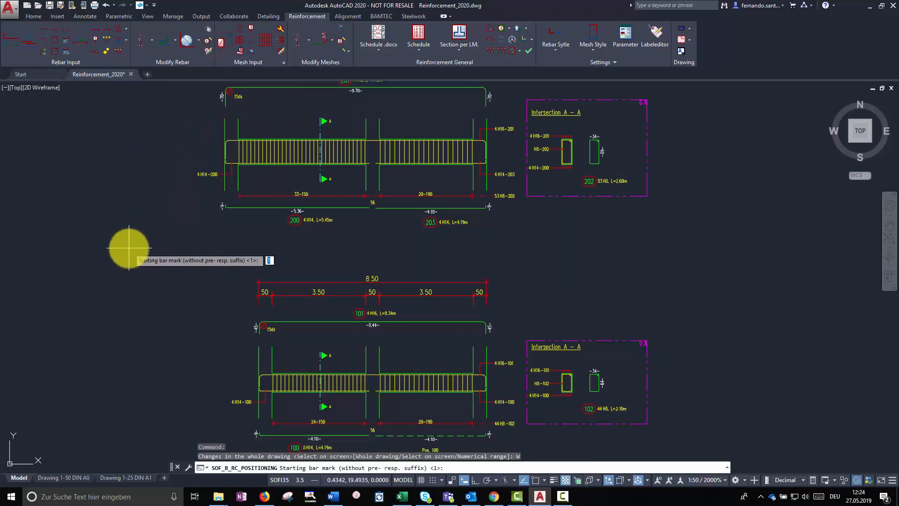
key(Return)
key(Return)
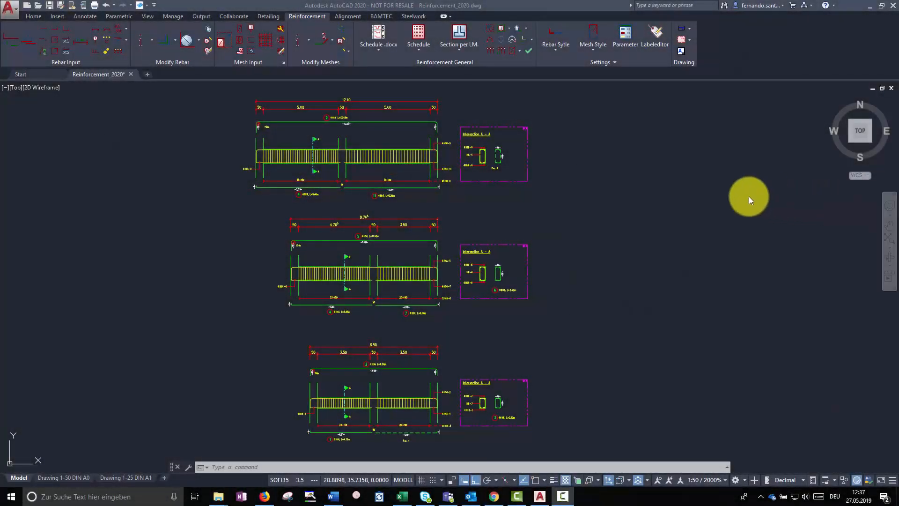
Create the members M1, M2 and M3 in the general reinforcement parameters, leaving M3 as the current member
click(527, 29)
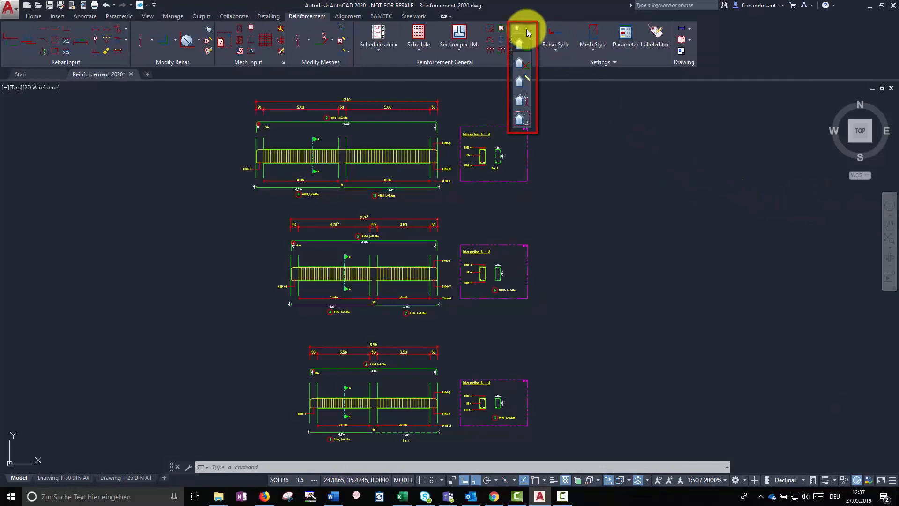
click(526, 29)
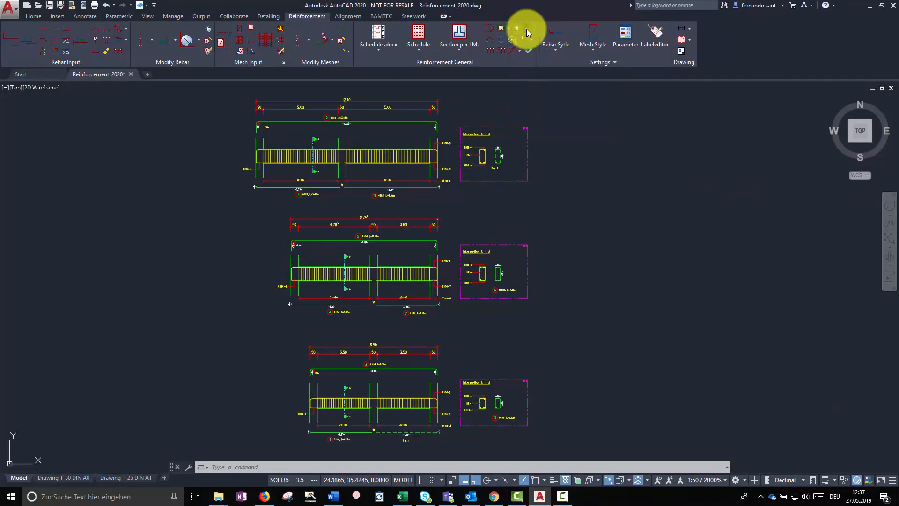
click(623, 44)
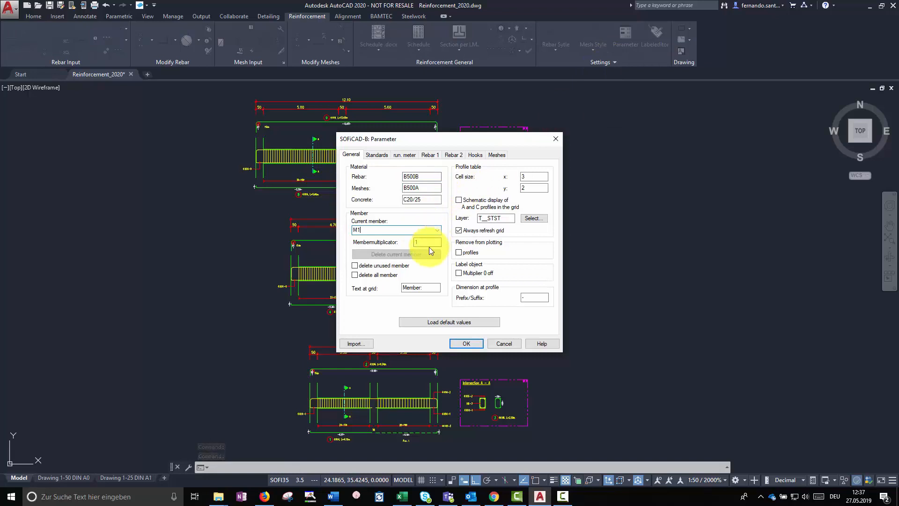
key(Tab)
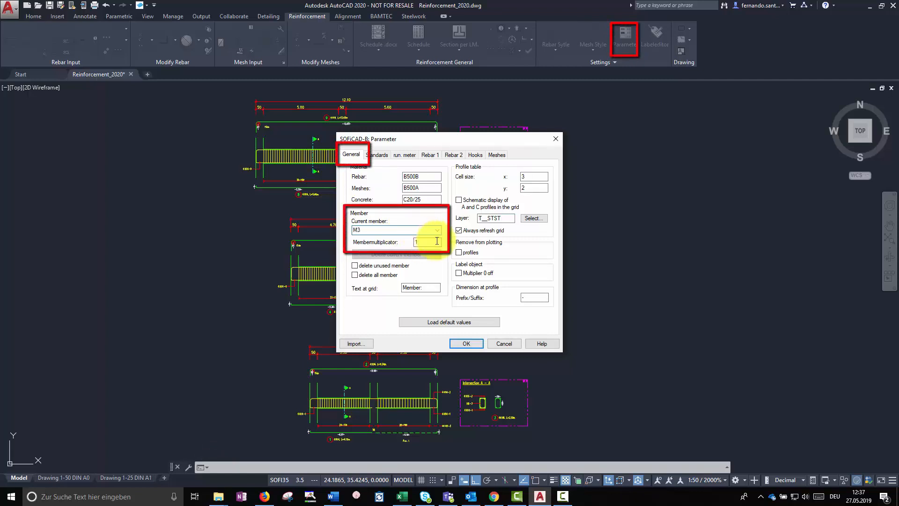
click(468, 343)
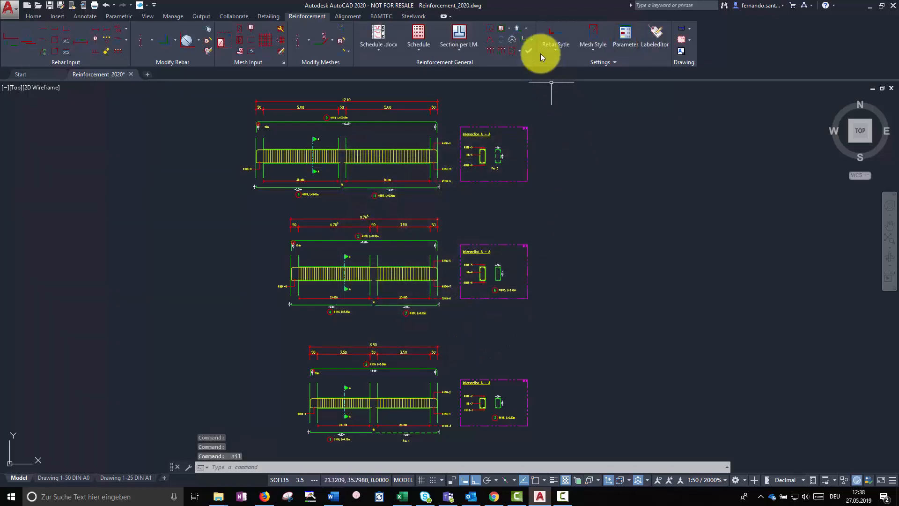
Assign the middle beam's reinforcement, including its section A-A, to member M2 using a crossing window
click(528, 30)
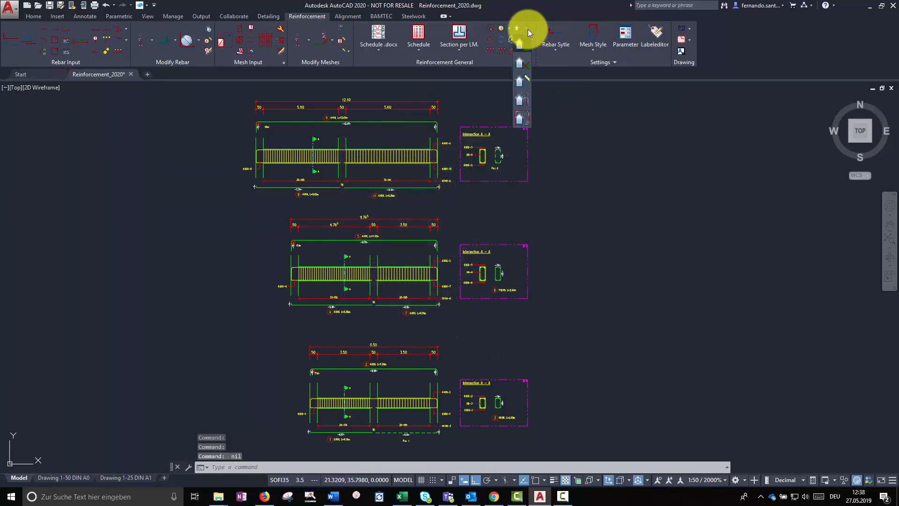
click(524, 119)
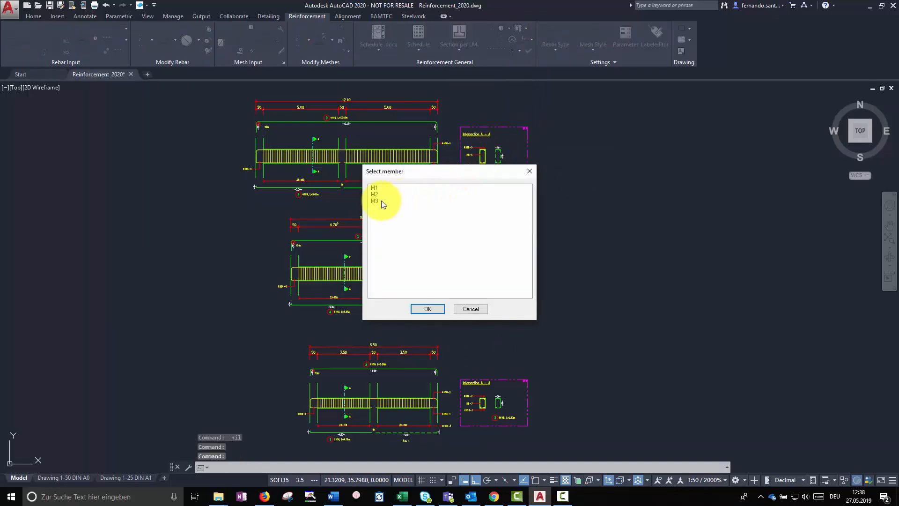
click(430, 308)
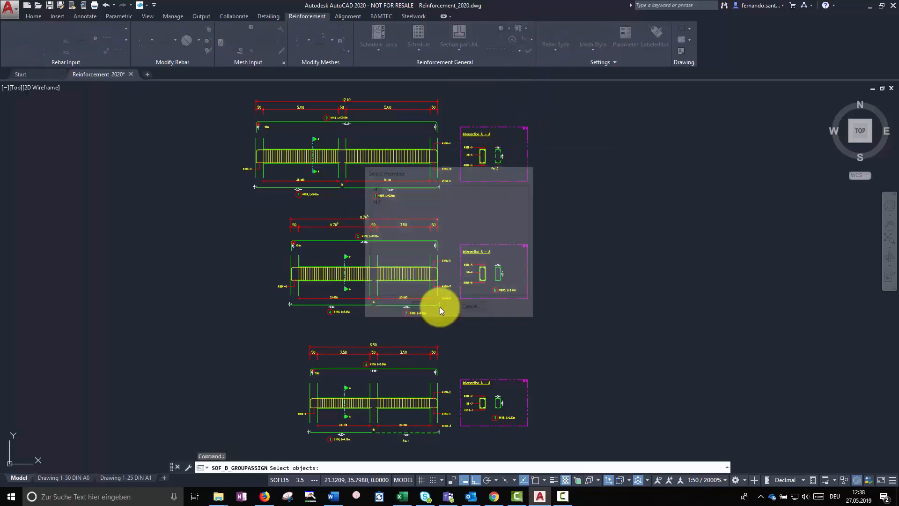
click(535, 211)
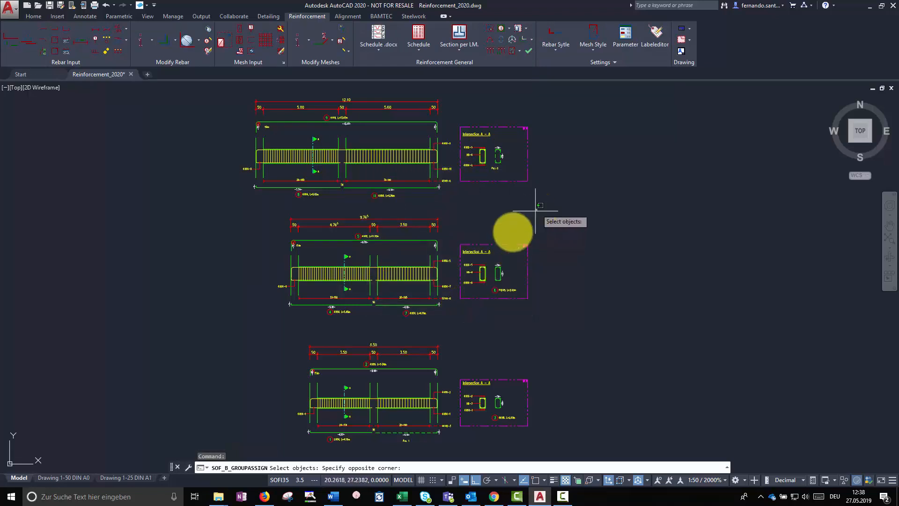
click(263, 326)
key(Return)
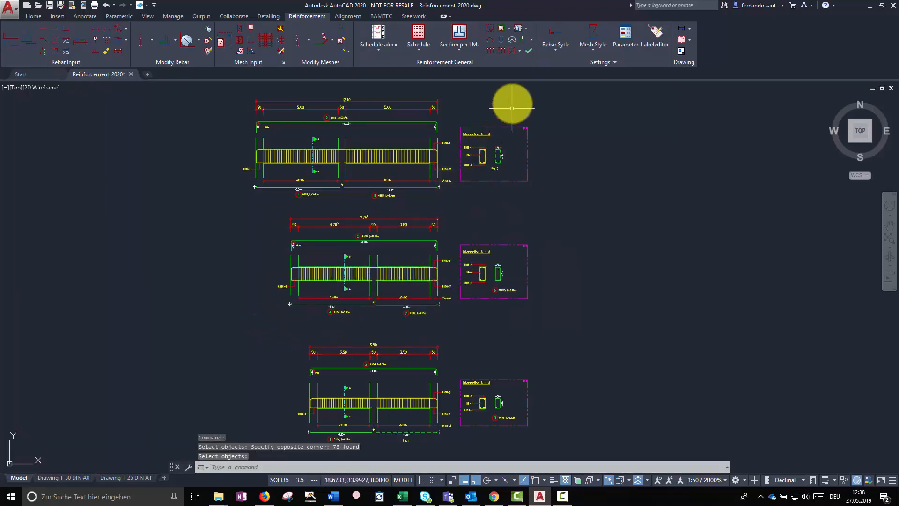
Assign the lowest beam's reinforcement, including its section A-A, to member M1 using a crossing window
click(518, 31)
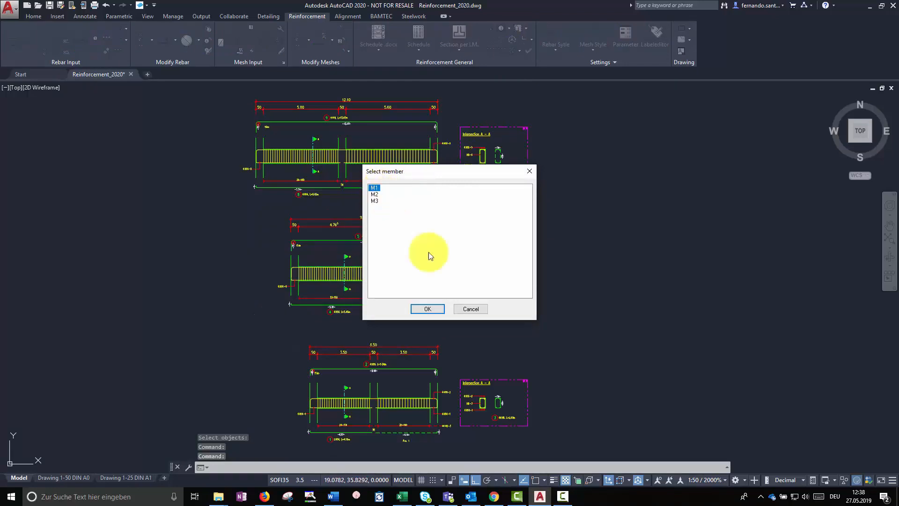
click(428, 309)
click(564, 338)
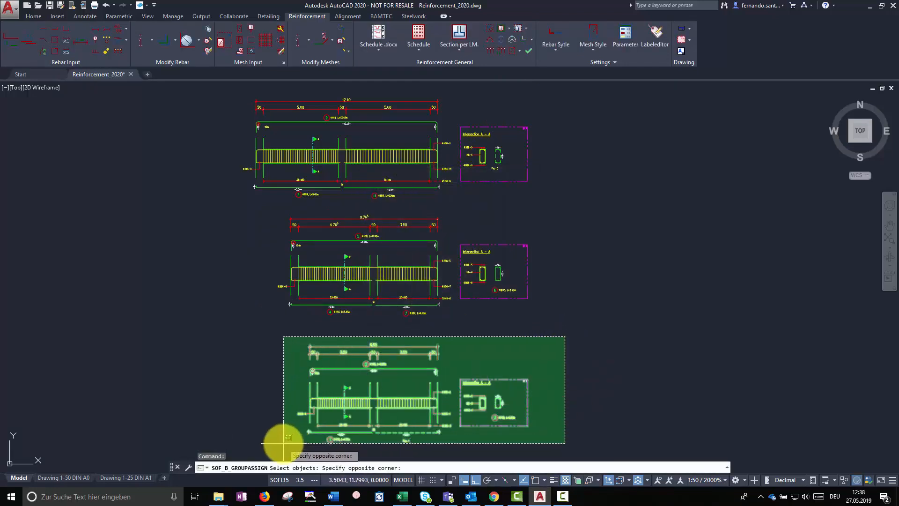
click(283, 435)
key(Return)
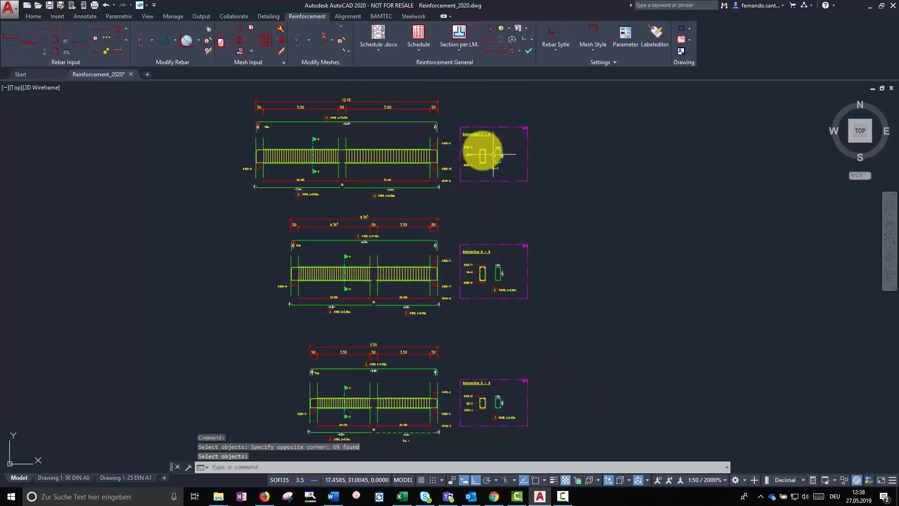
scroll(466, 147, up, 4)
double_click(466, 146)
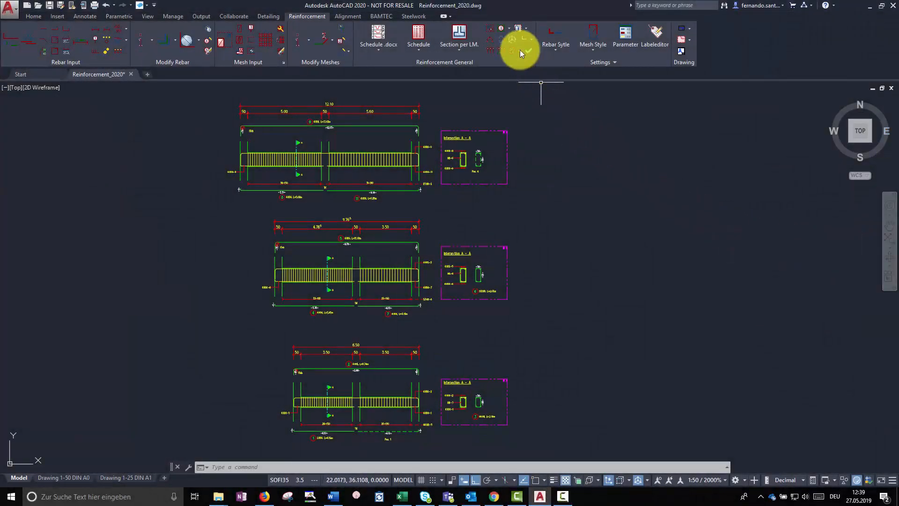
Insert a bar profile table for the complete grid in the empty area to the right of the beam sections
click(506, 28)
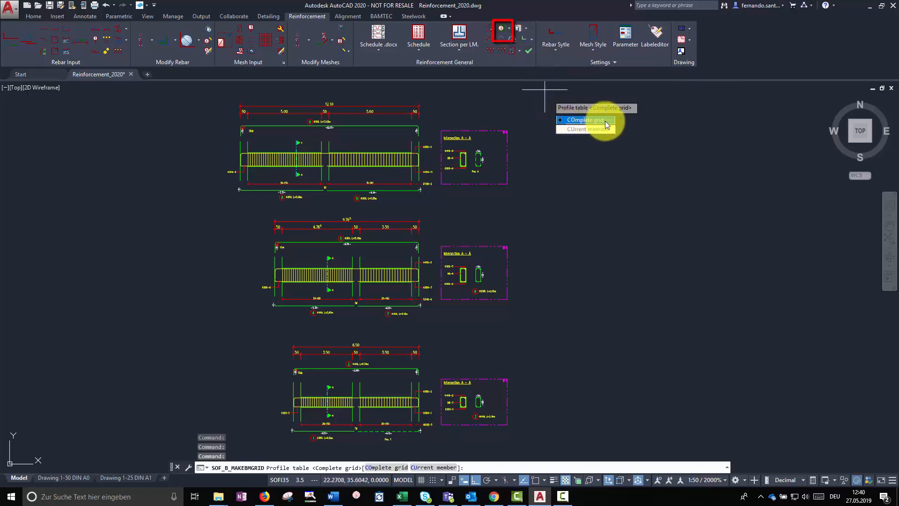
click(605, 120)
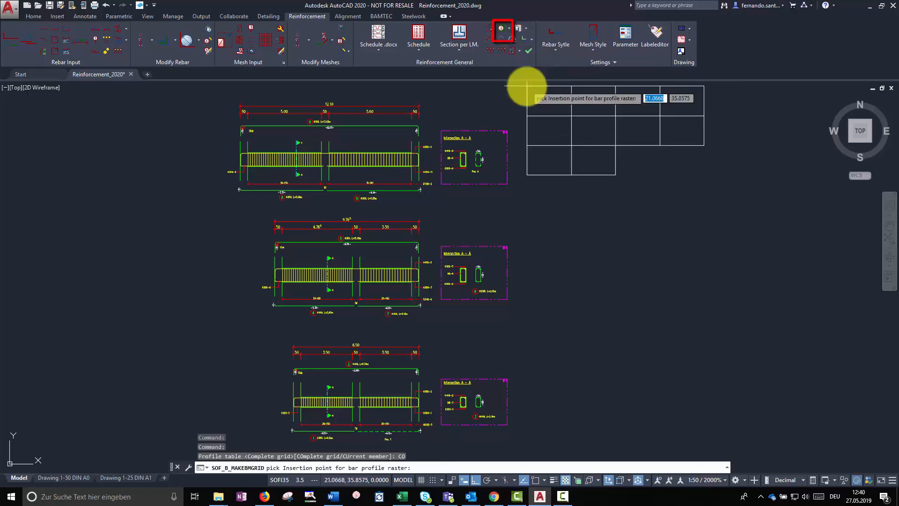
click(681, 200)
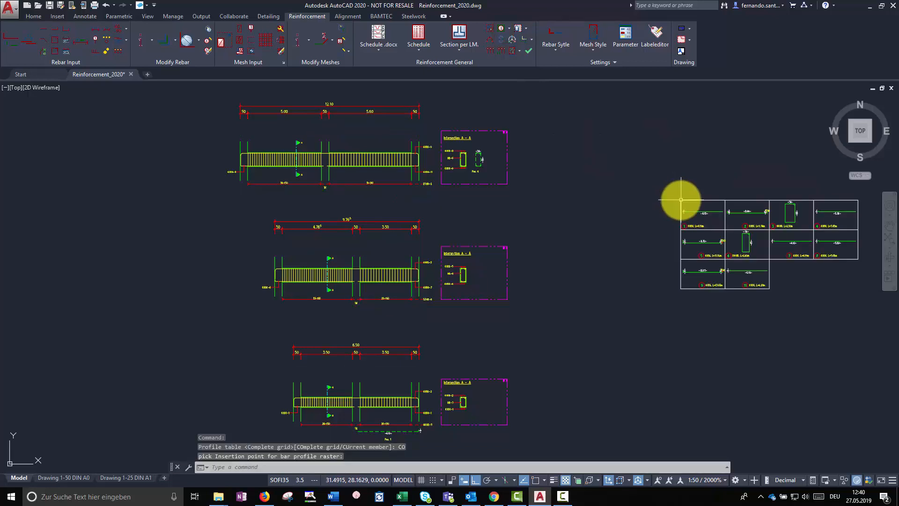
Stretch the complete profile table horizontally so its cells form two rows of five columns
middle_drag(823, 271, 656, 271)
click(641, 272)
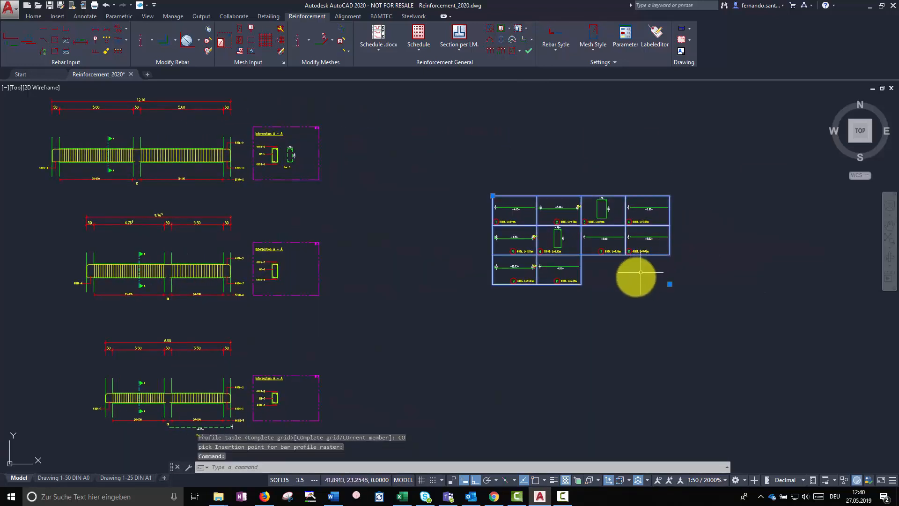
click(670, 284)
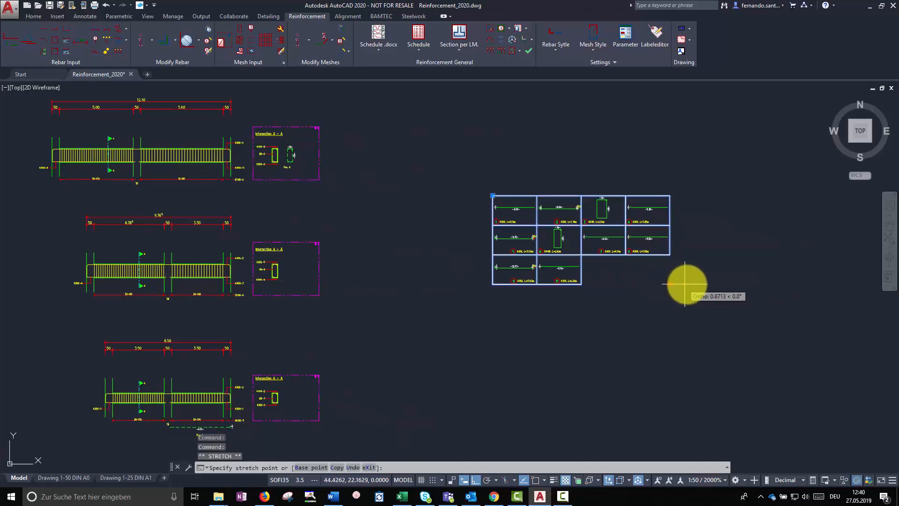
click(728, 283)
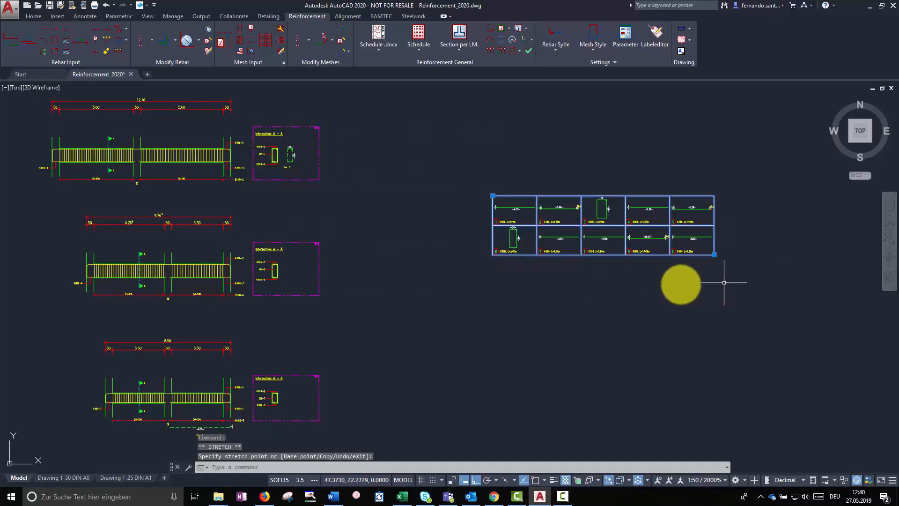
key(Escape)
Insert a separate bar profile table for the current member M3 to the left of the top beam
middle_drag(363, 192, 582, 191)
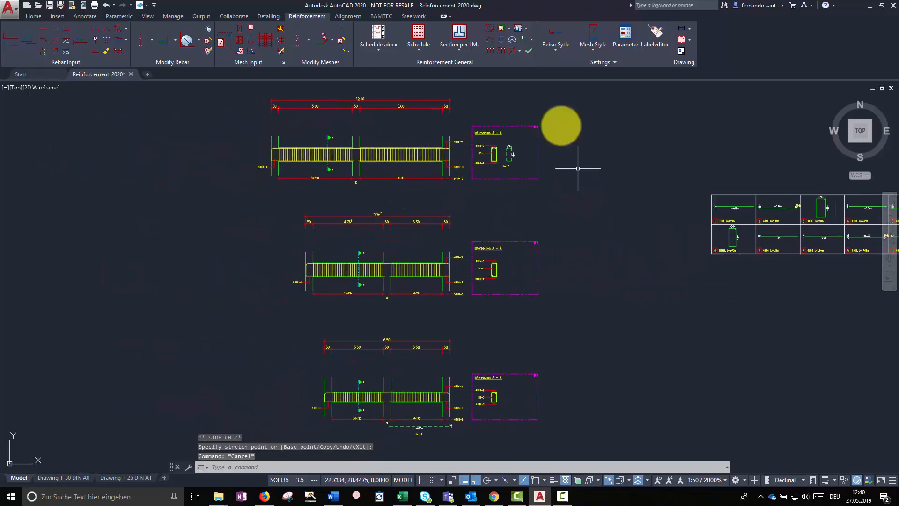
click(501, 30)
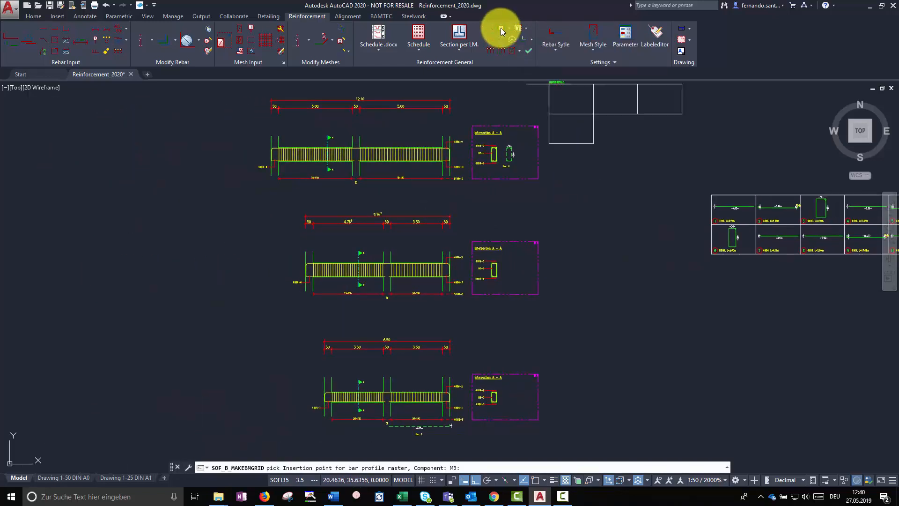
click(114, 123)
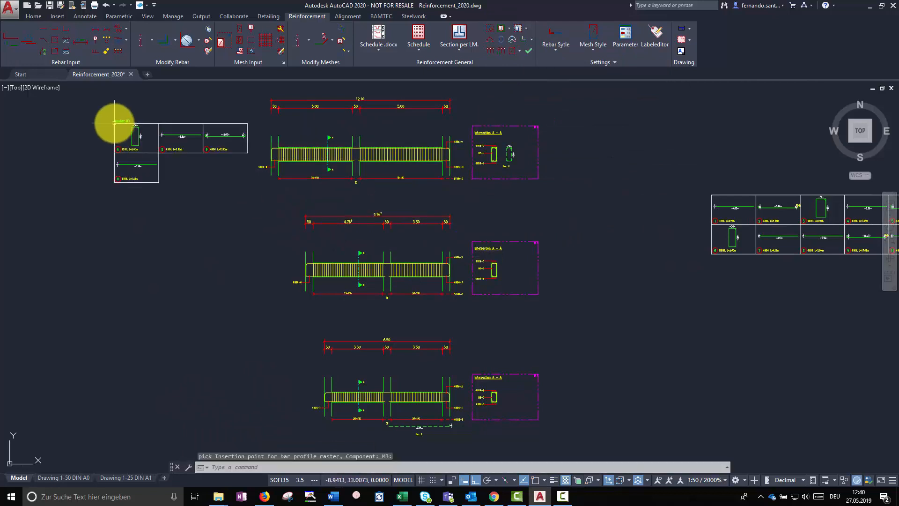
Make M2 the current member and insert its bar profile table to the left of the middle beam
scroll(126, 117, up, 4)
scroll(202, 110, down, 4)
click(626, 35)
click(437, 230)
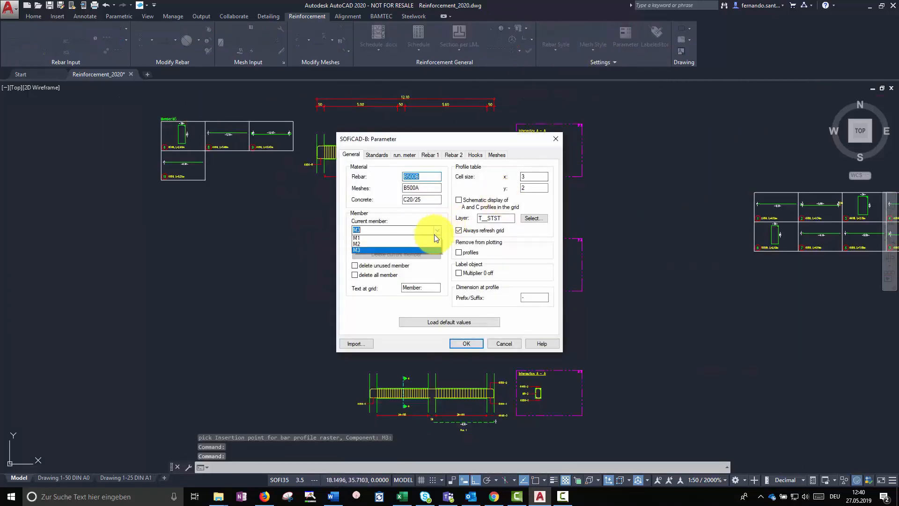
click(466, 344)
click(501, 33)
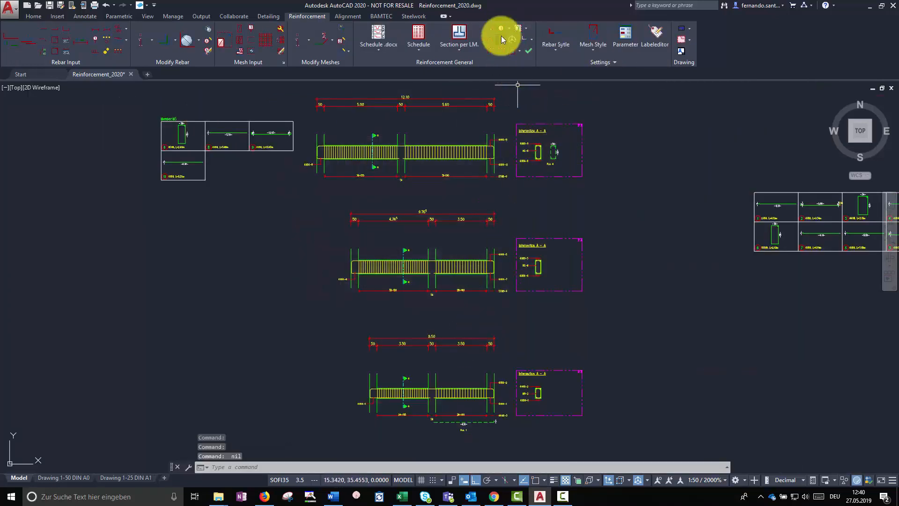
click(166, 243)
Make M1 the current member and insert its bar profile table to the left of the lowest beam
click(625, 49)
click(437, 230)
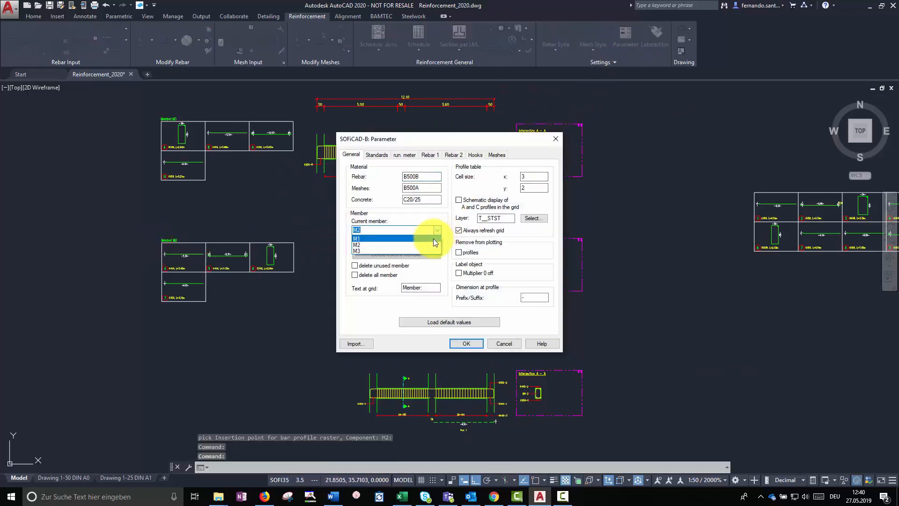
click(432, 238)
click(466, 344)
click(501, 26)
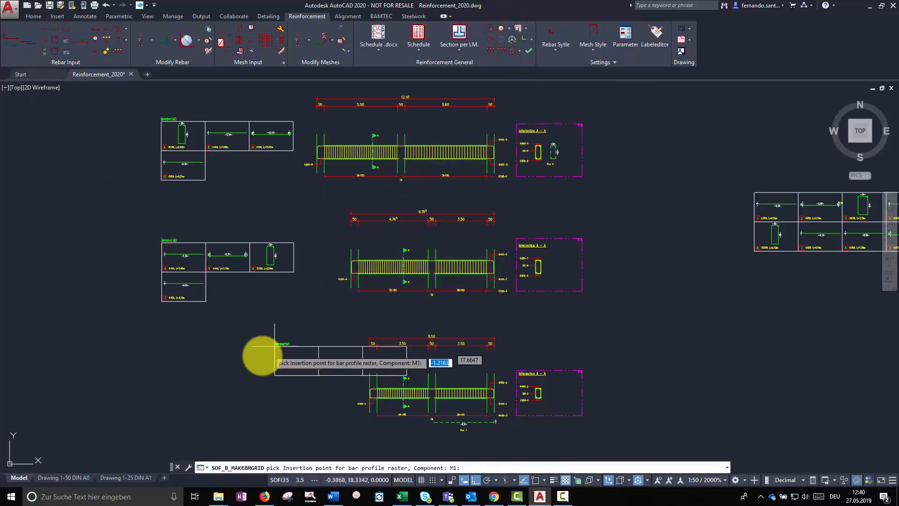
click(161, 377)
Inspect the separate bar profile tables of the three members beside their beams
scroll(174, 413, up, 2)
scroll(174, 412, up, 2)
middle_drag(388, 112, 394, 318)
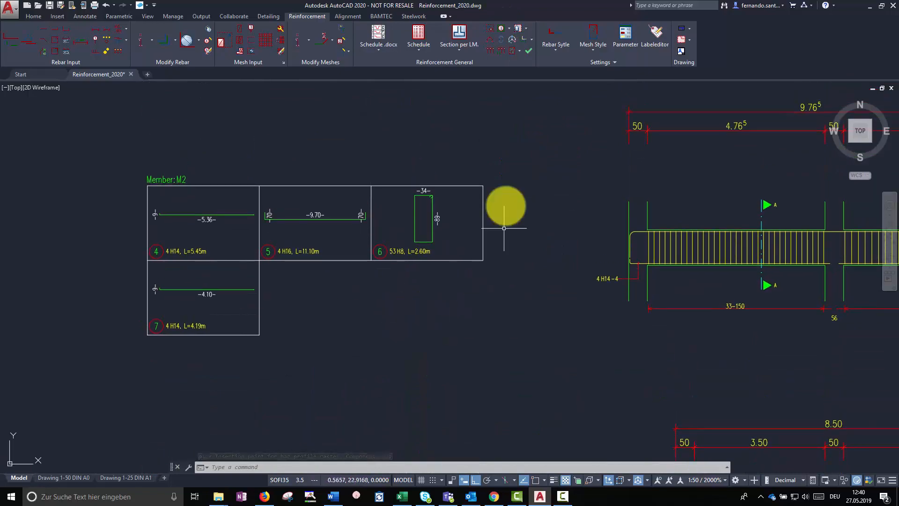
middle_drag(524, 102, 519, 371)
scroll(522, 325, down, 2)
middle_drag(626, 355, 320, 235)
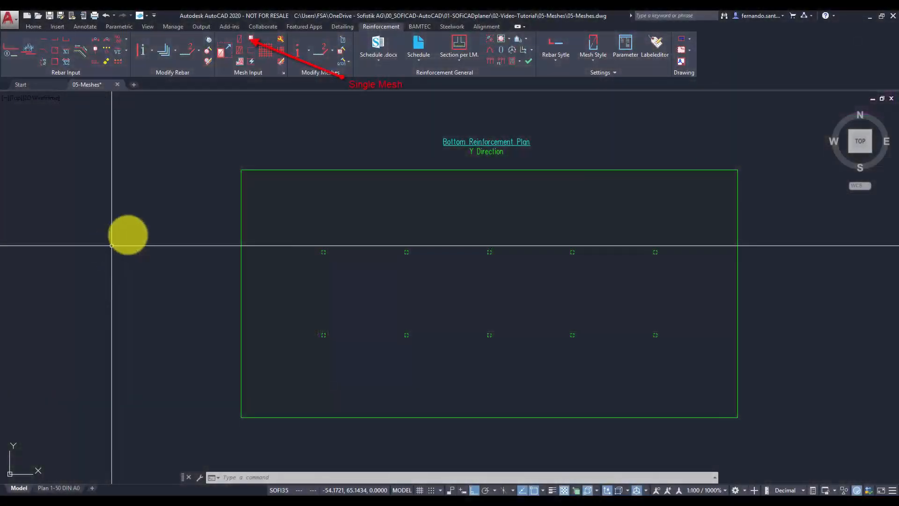
Start a single mesh of type R335(A), 6 m long and 2.3 m wide, in the main view
click(239, 44)
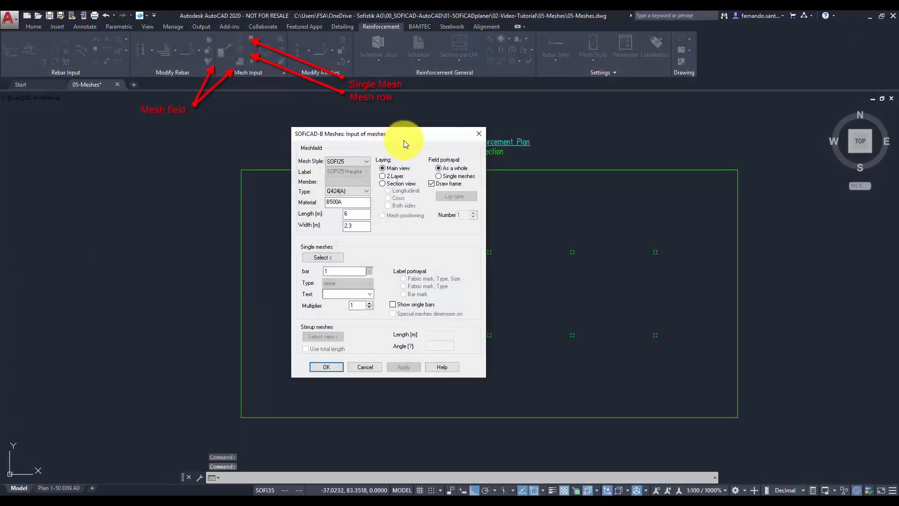
click(367, 192)
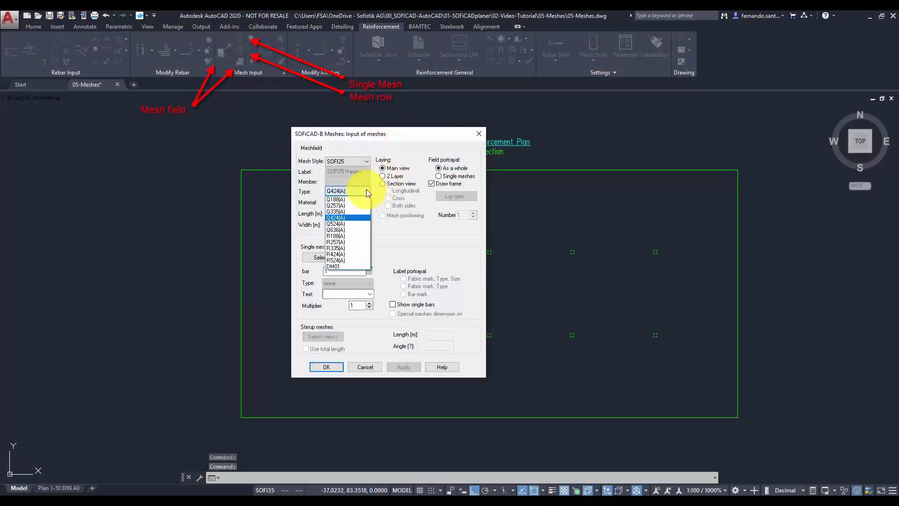
click(360, 248)
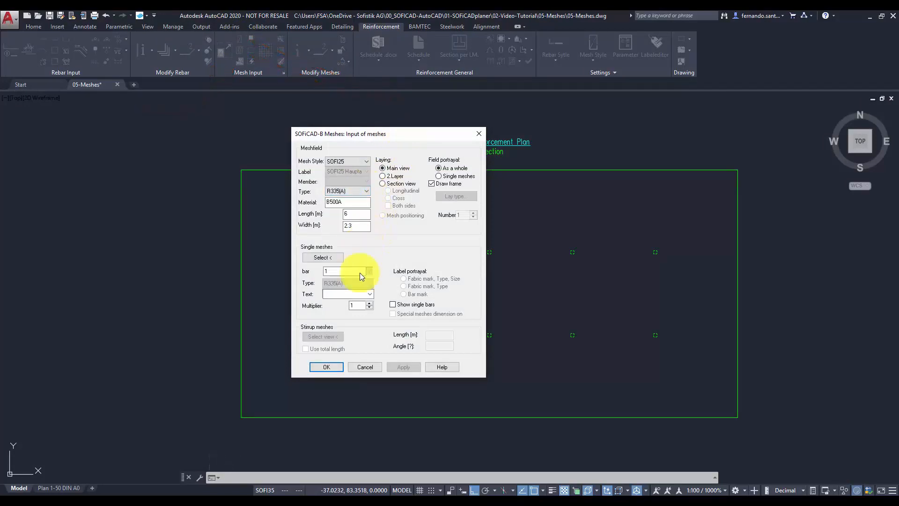
click(337, 368)
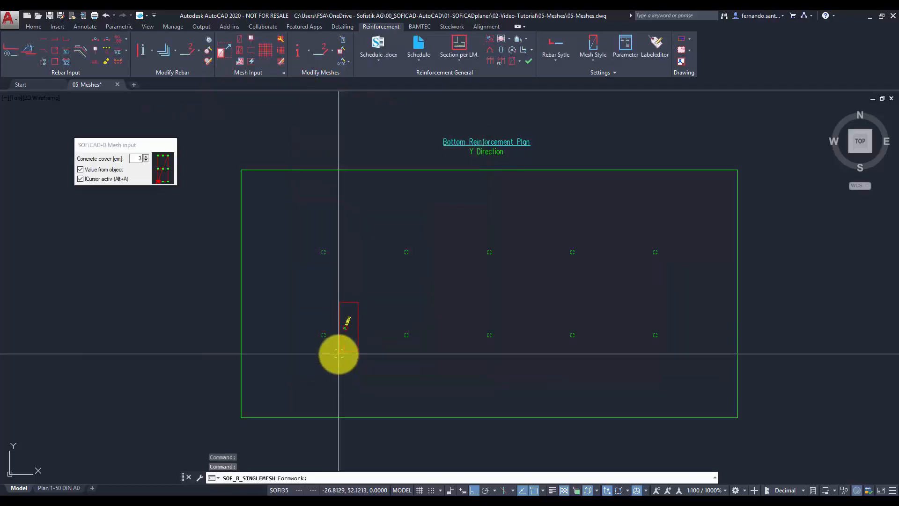
Toggle the intelligent cursor off and back on, and place the mesh in the slab's lower-left corner with 3 cm concrete cover
click(80, 179)
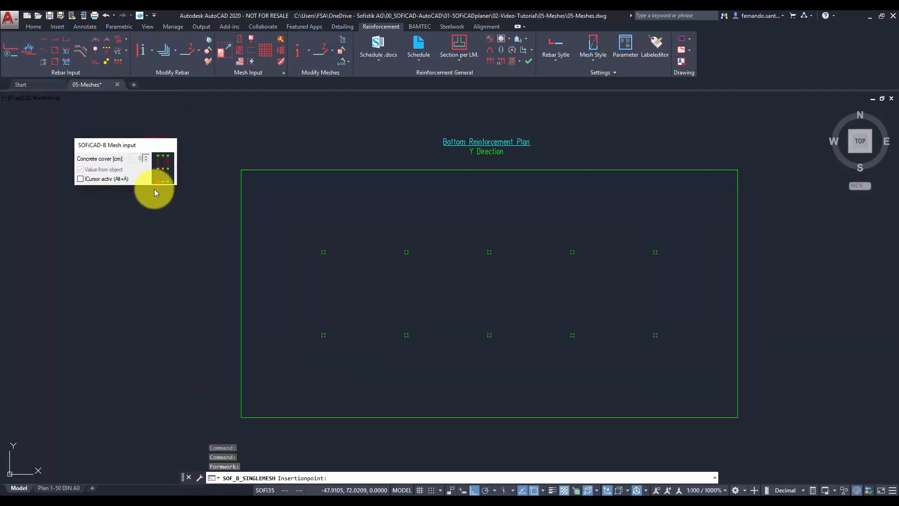
click(81, 178)
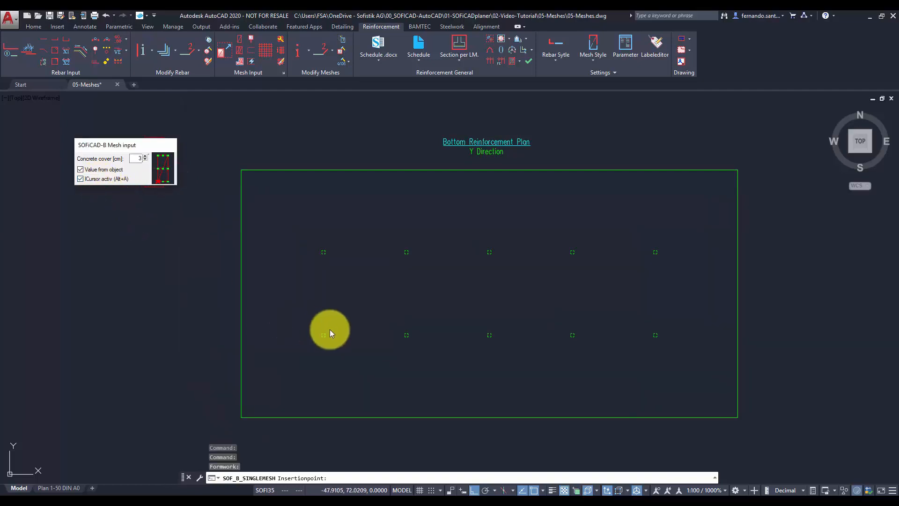
click(261, 416)
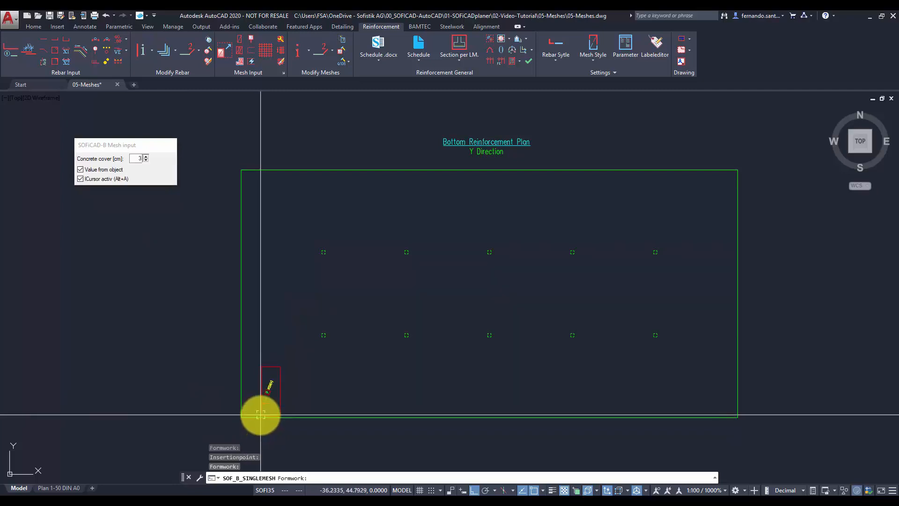
click(243, 394)
key(Return)
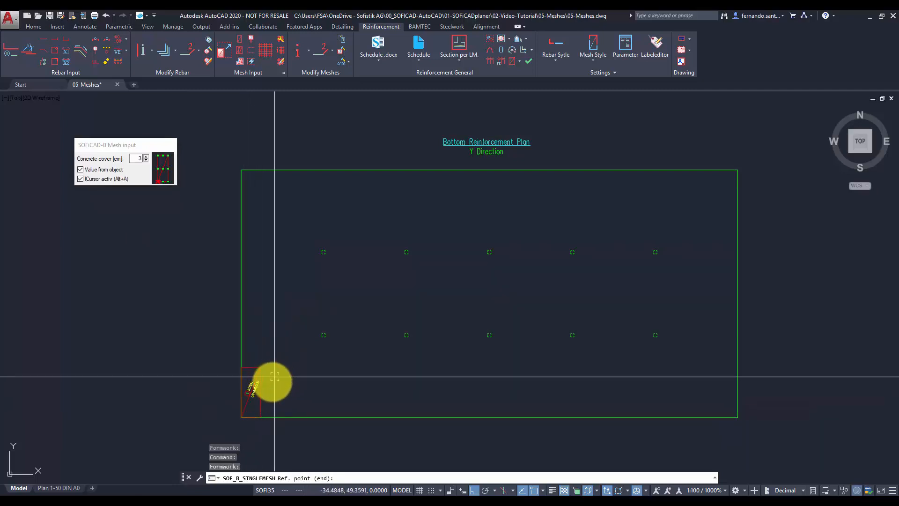
key(Escape)
Stretch the corner mesh to the slab's right edge as a row of 1 bespoke mesh (1.73m) + 27 Meshes with 0.15m lap length
middle_drag(262, 400, 327, 322)
scroll(317, 323, up, 3)
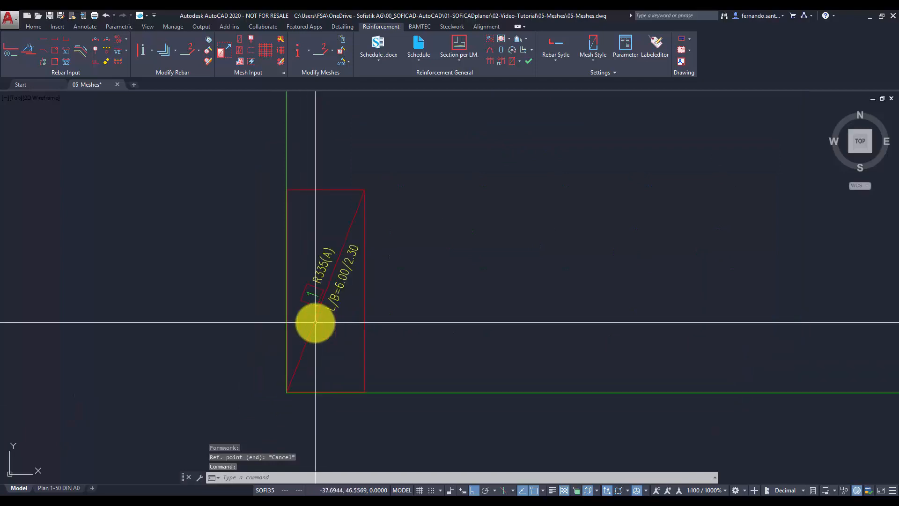
scroll(316, 323, down, 1)
click(356, 321)
click(351, 321)
click(352, 321)
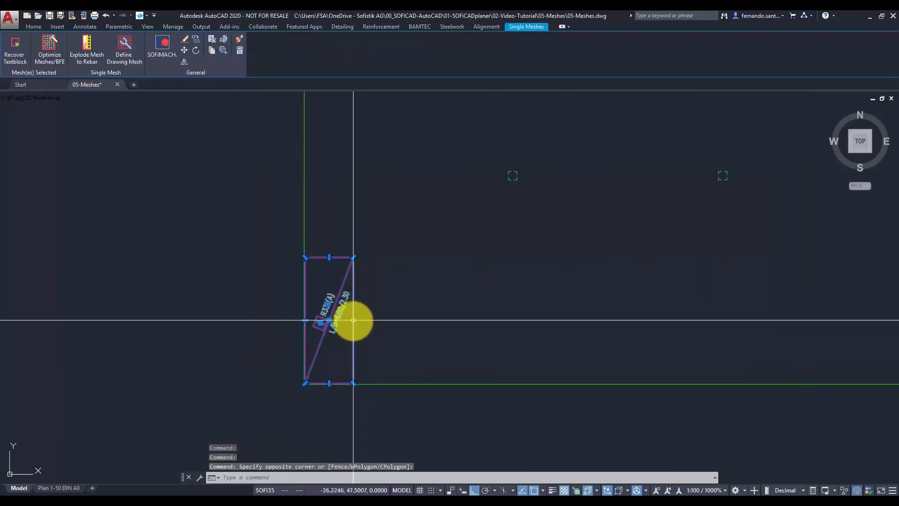
scroll(353, 321, down, 3)
click(354, 321)
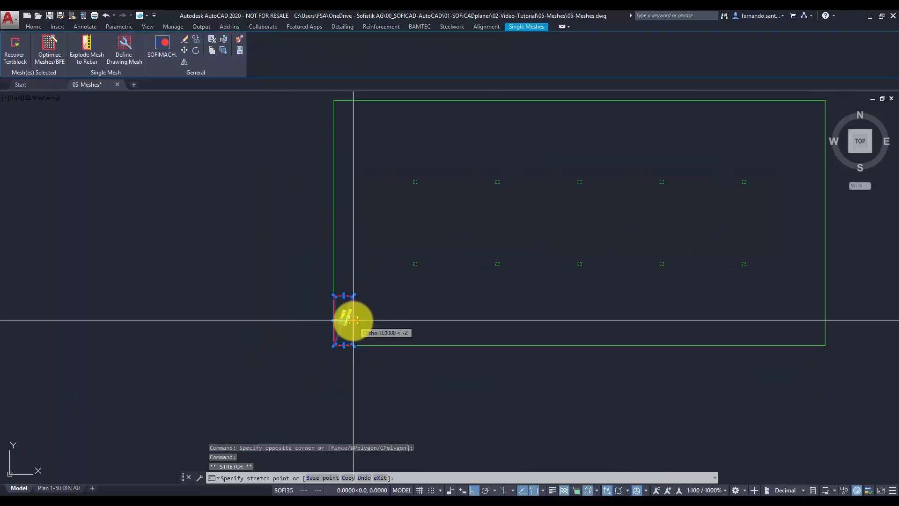
click(822, 320)
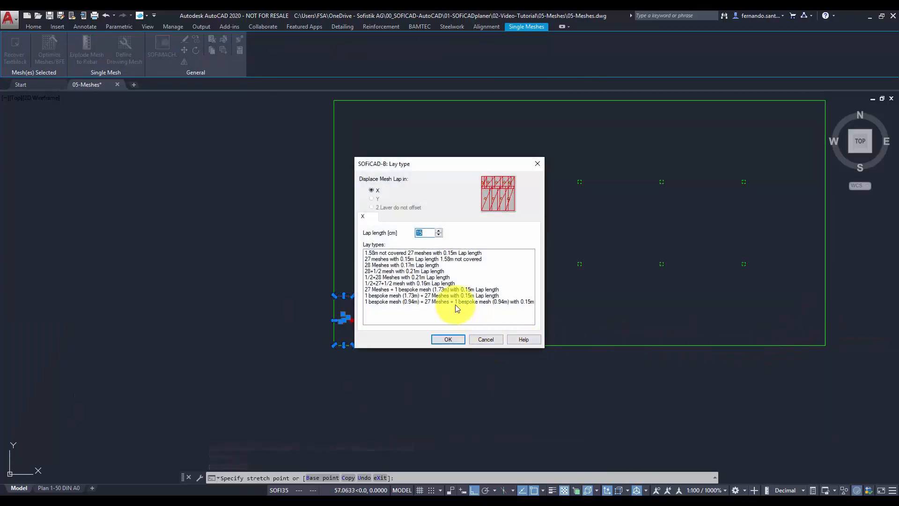
click(448, 339)
key(Escape)
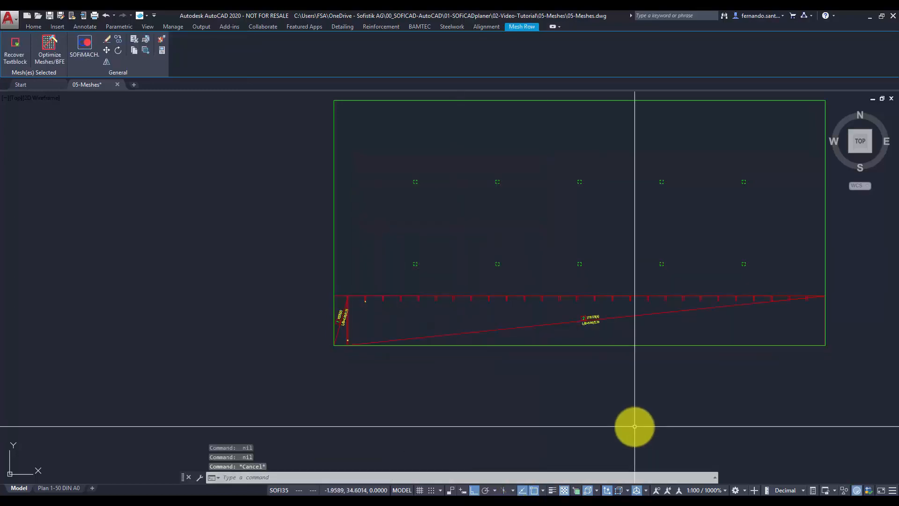
Stretch the mesh row up to the slab's top edge as a field, using the lay type 5 Meshes with 0.18m lap length
middle_drag(643, 415, 539, 416)
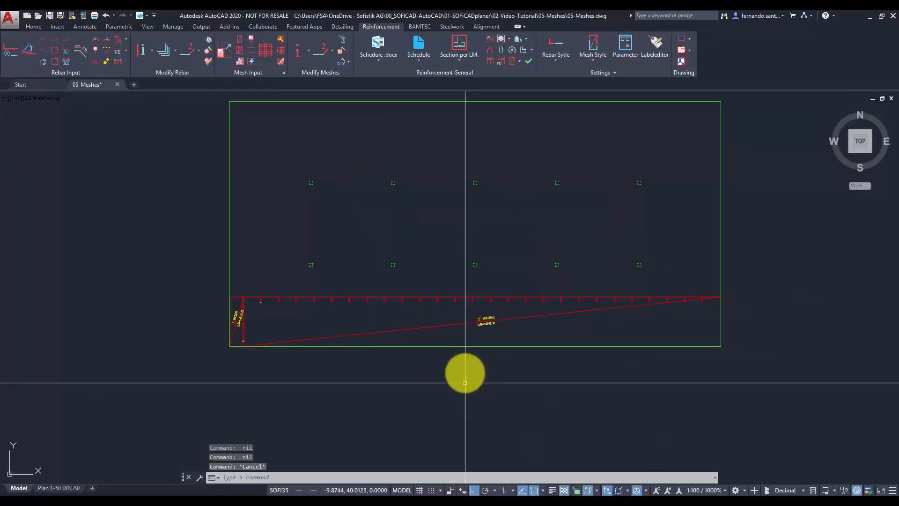
scroll(255, 345, up, 5)
middle_drag(642, 333, 334, 345)
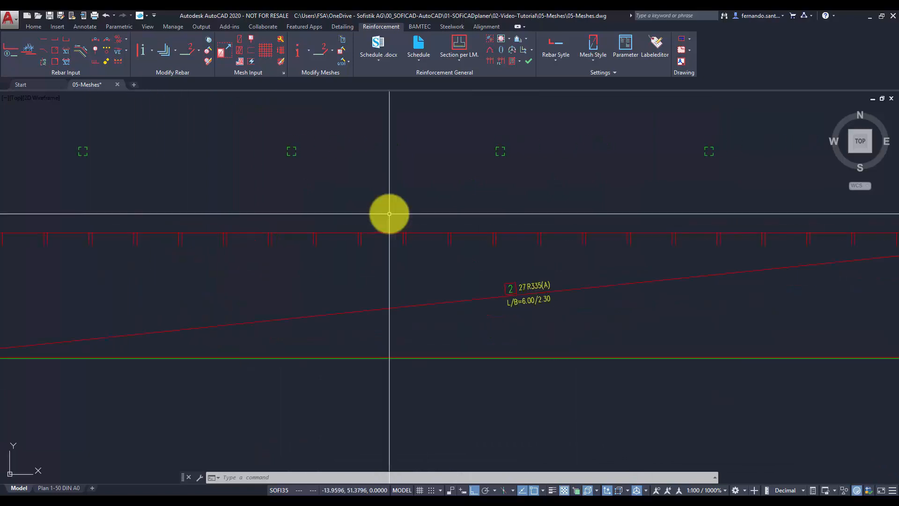
click(378, 235)
scroll(550, 204, down, 4)
middle_drag(548, 201, 525, 285)
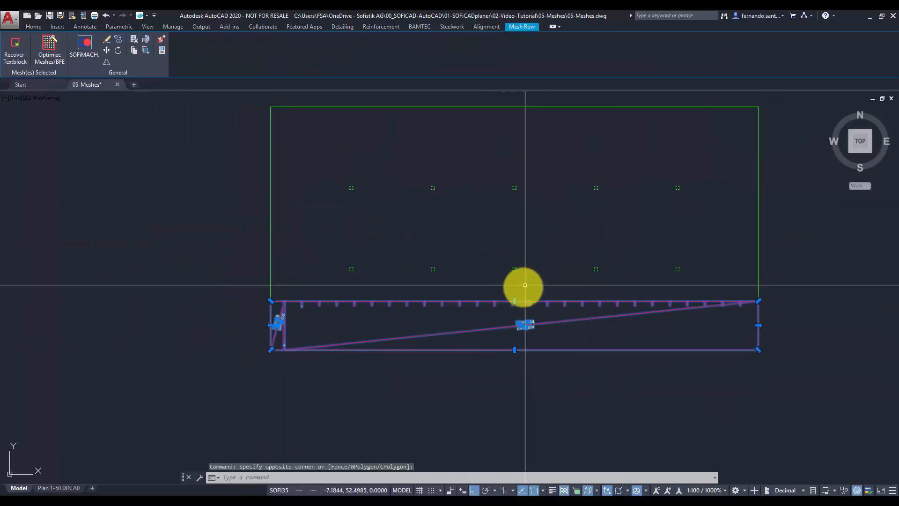
click(515, 301)
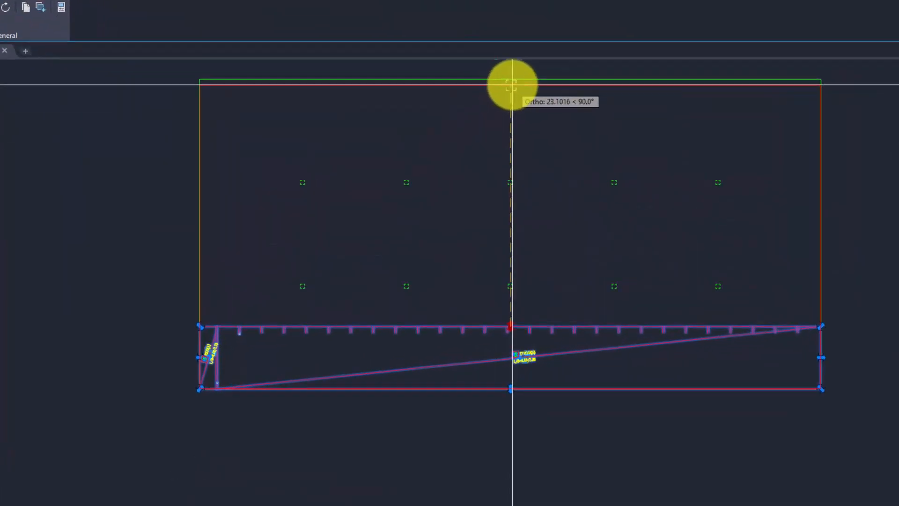
click(513, 85)
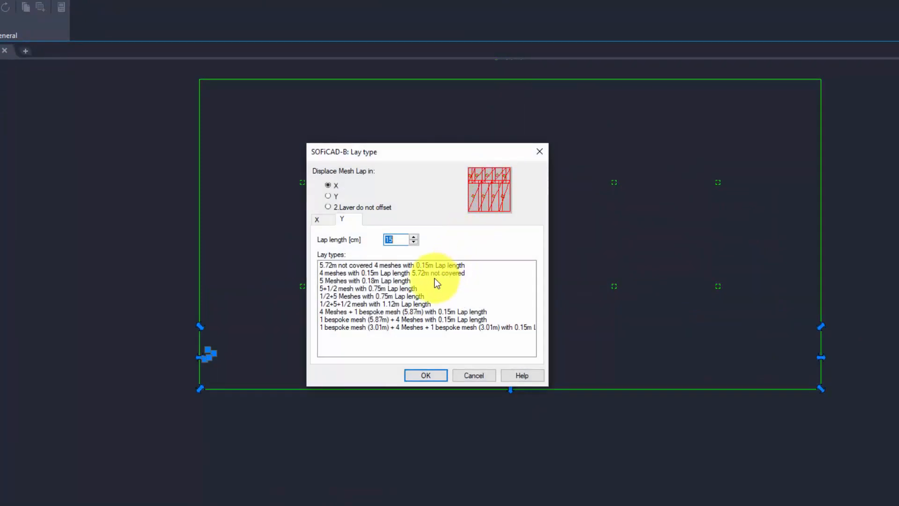
click(410, 281)
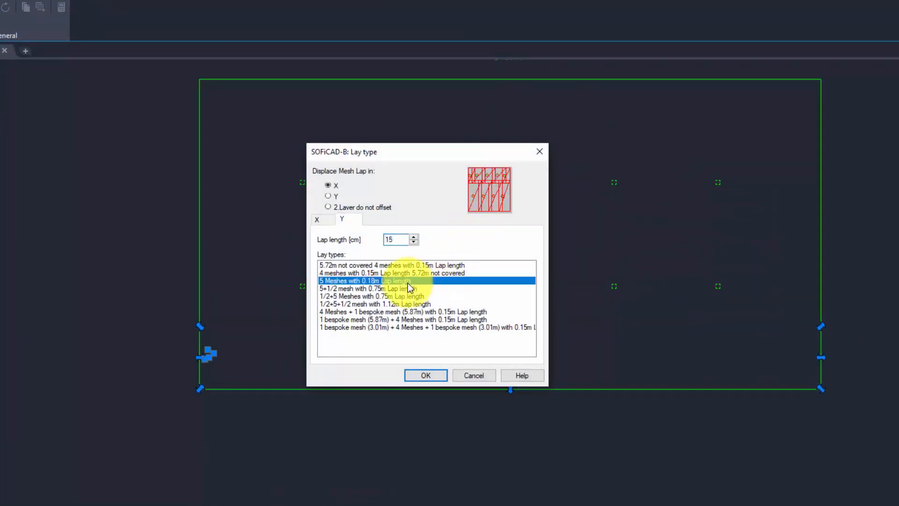
click(437, 376)
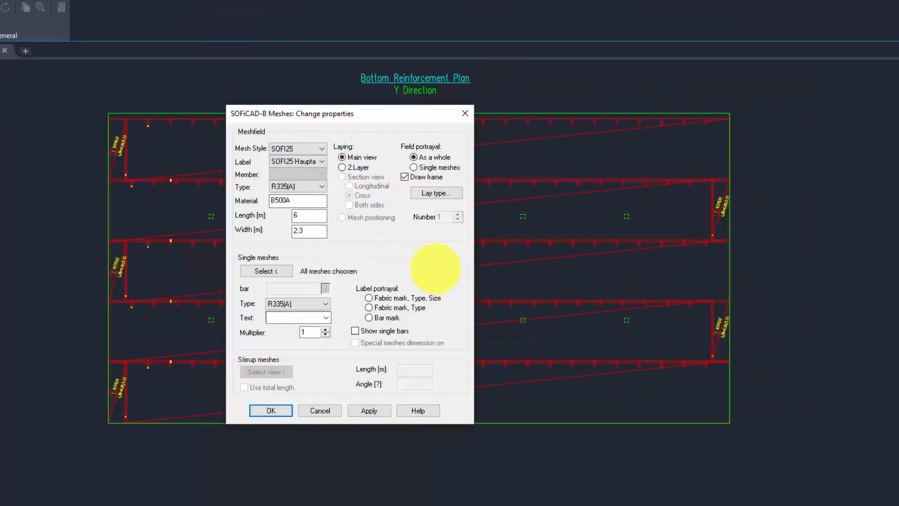
Change the mesh field's lay type to give six overlapping rows with narrower meshes at both ends of alternate rows
click(440, 192)
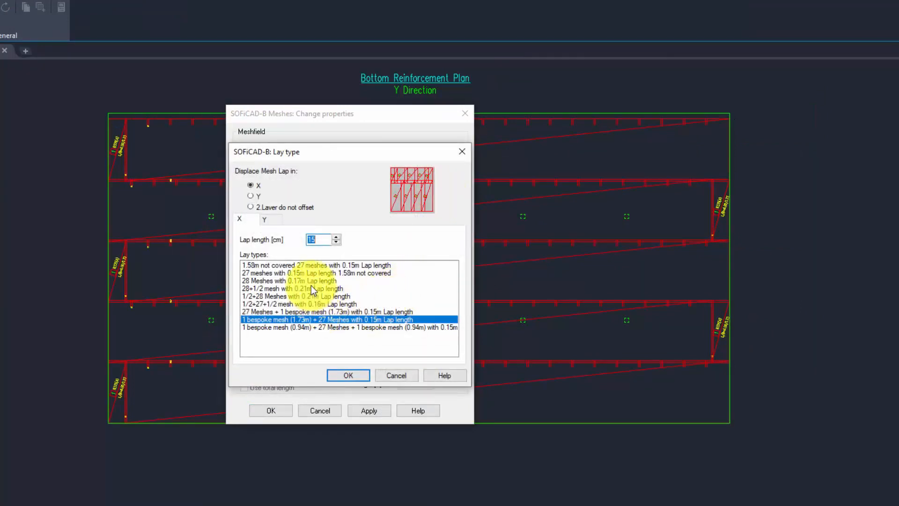
click(314, 273)
click(348, 375)
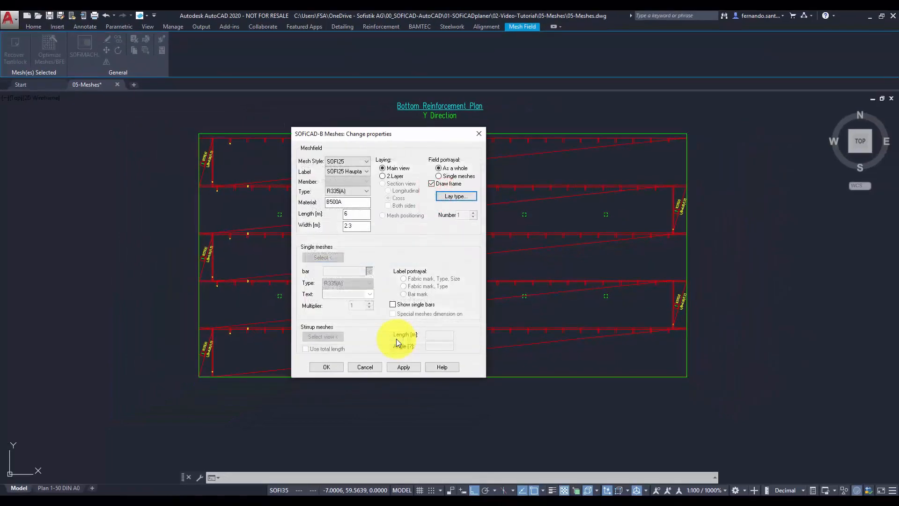
click(326, 367)
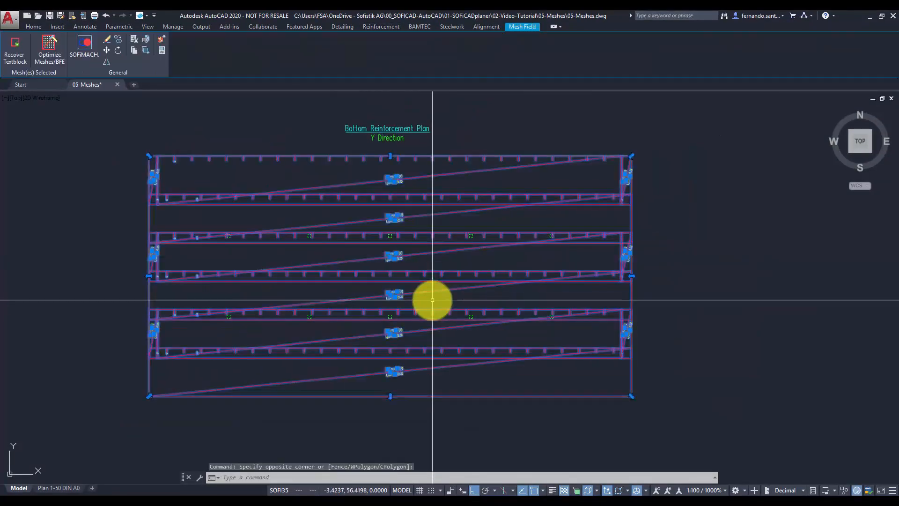
Explode the complete mesh field into individual mesh rows
text(exp)
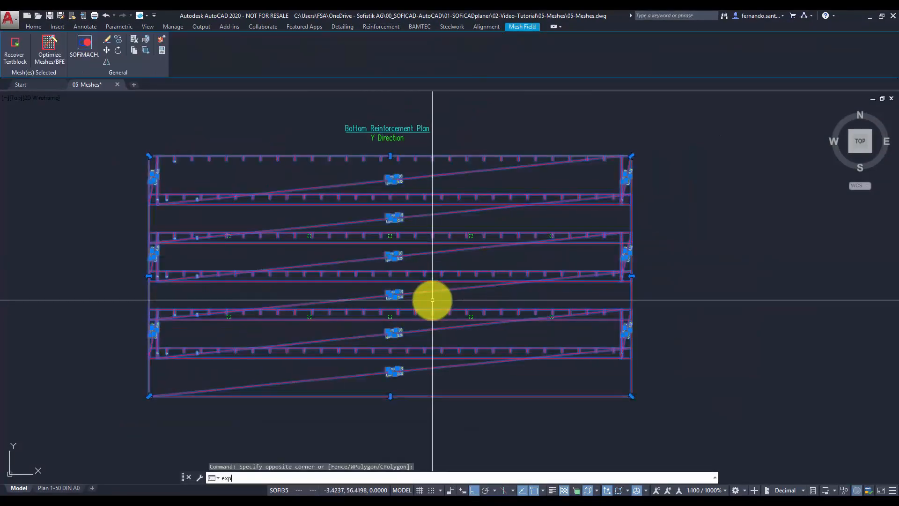
text(l)
key(Return)
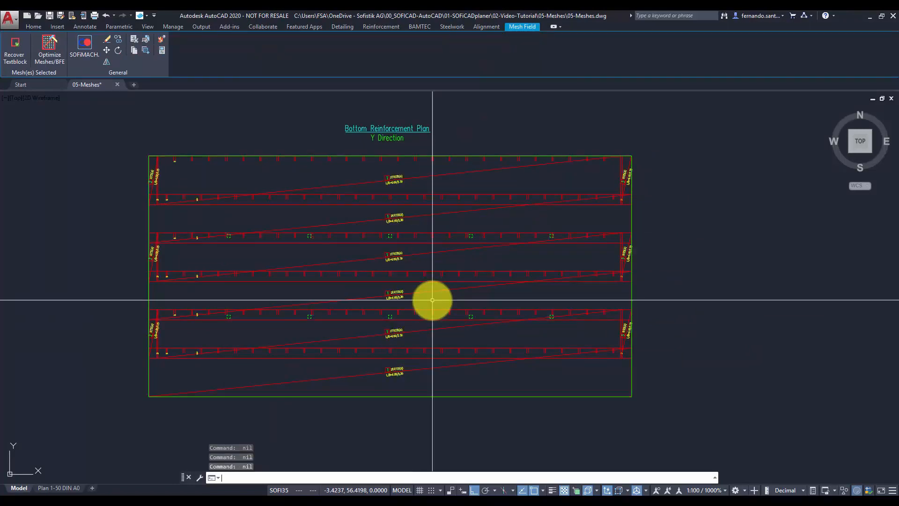
click(438, 368)
key(Escape)
Explode the lowest mesh row into single meshes and select one of them
text(expl)
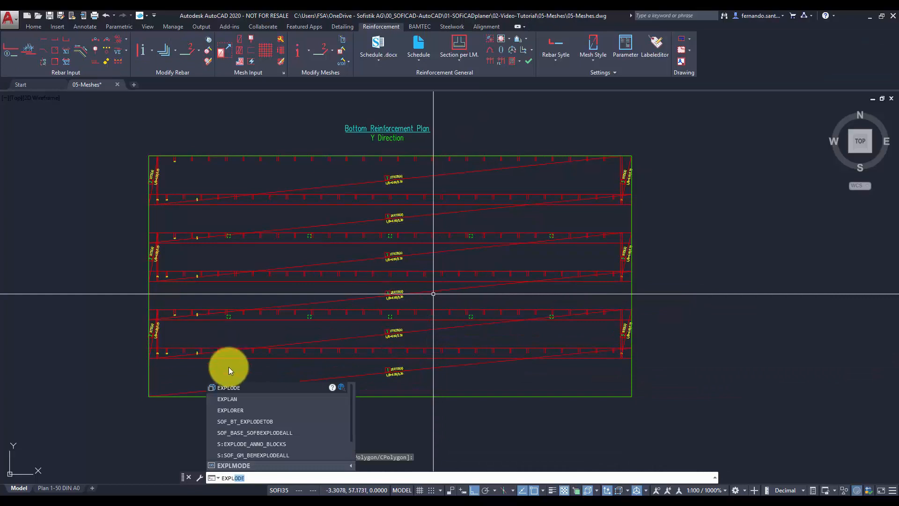
key(Return)
click(398, 373)
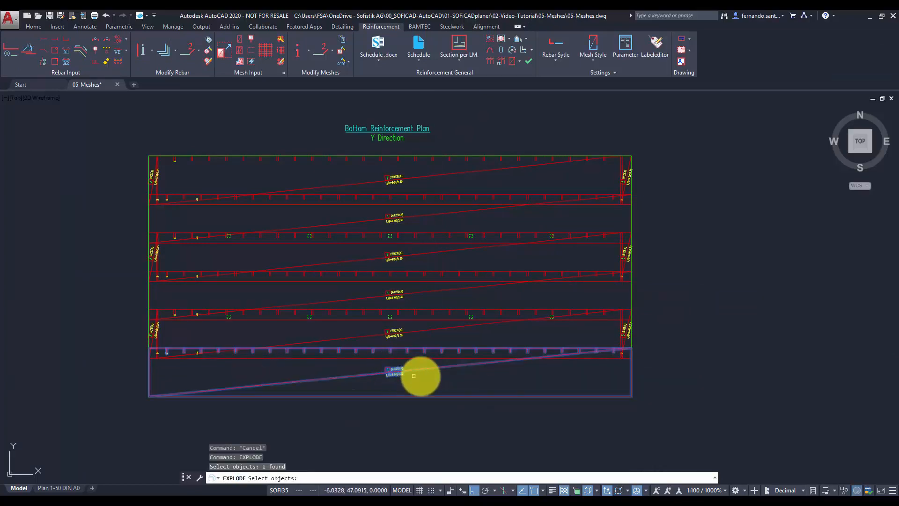
key(Return)
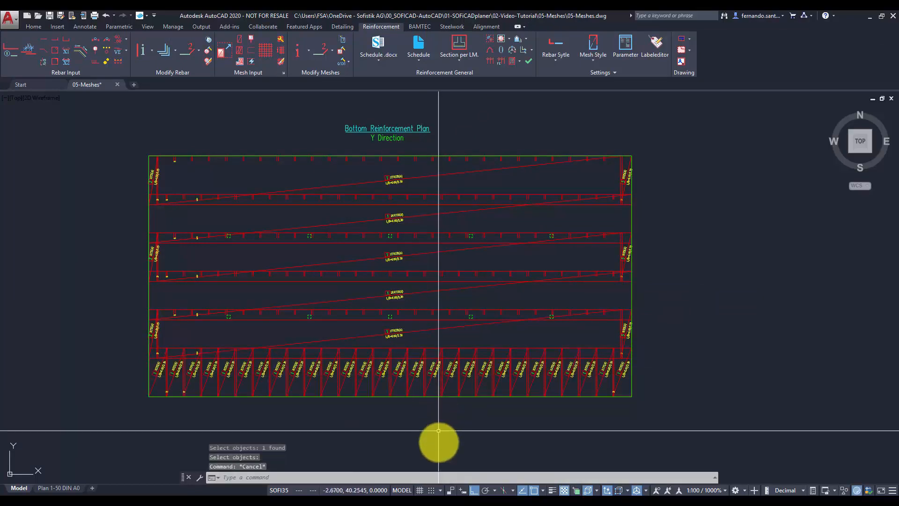
click(468, 371)
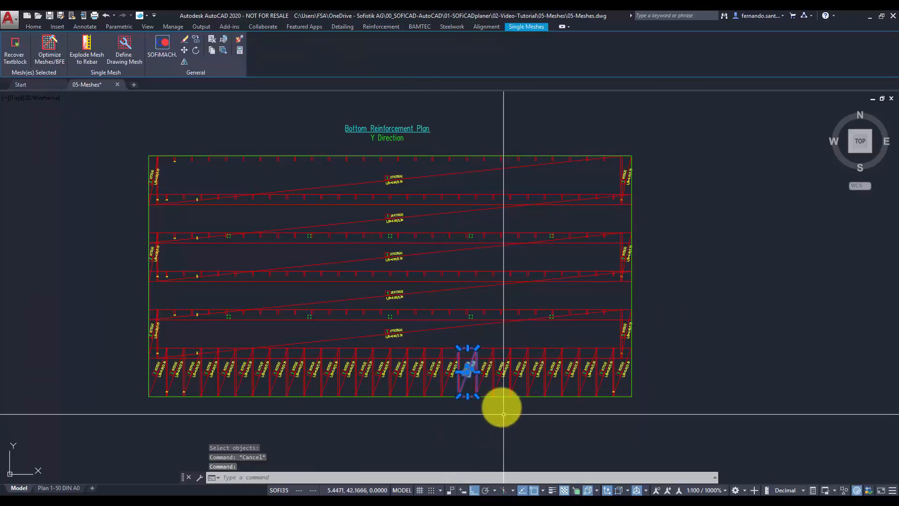
Change the third mesh row from the bottom to single-mesh portrayal and check how the row selects
key(Escape)
click(501, 370)
key(Escape)
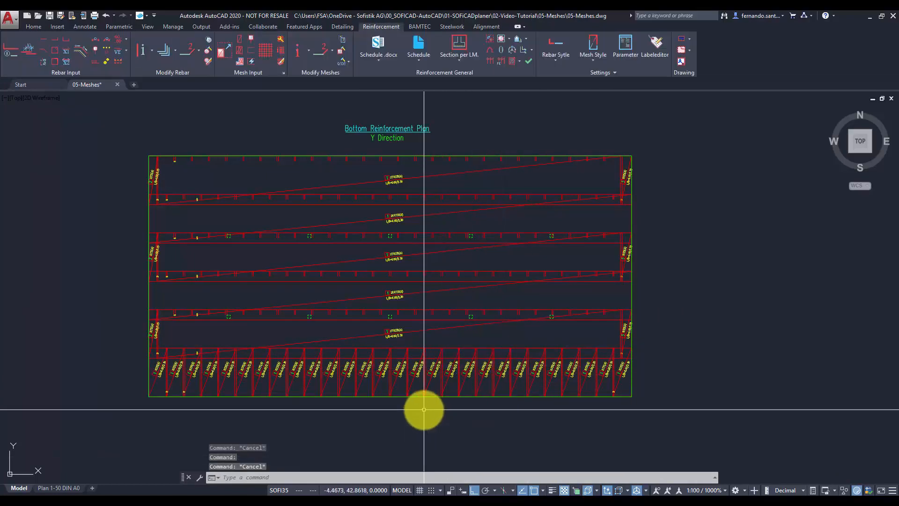
double_click(399, 293)
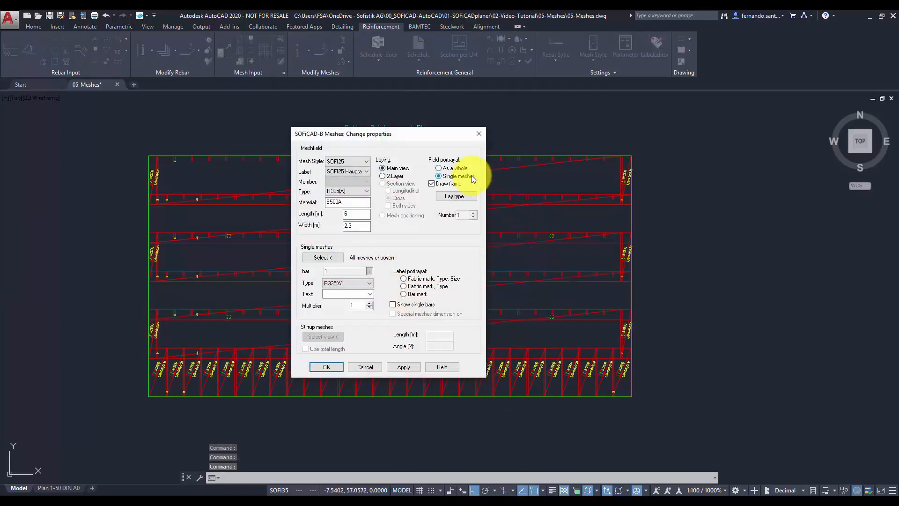
click(327, 366)
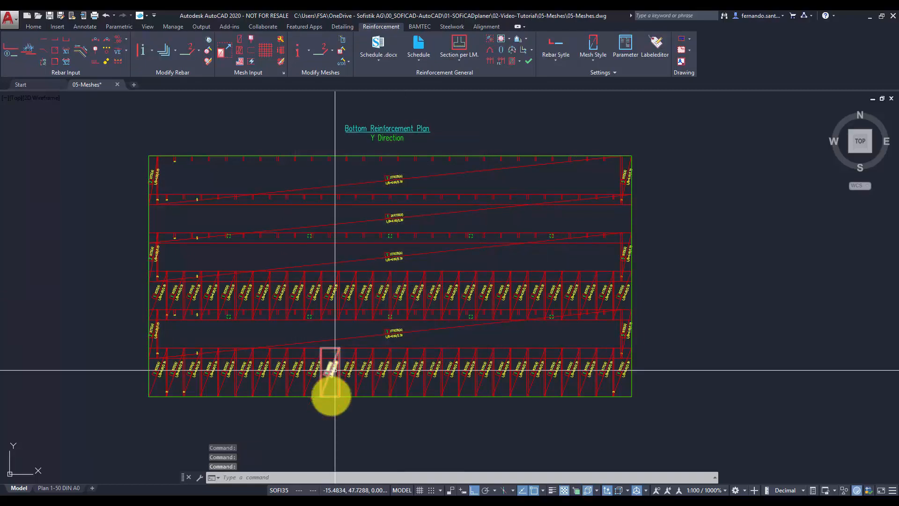
click(386, 292)
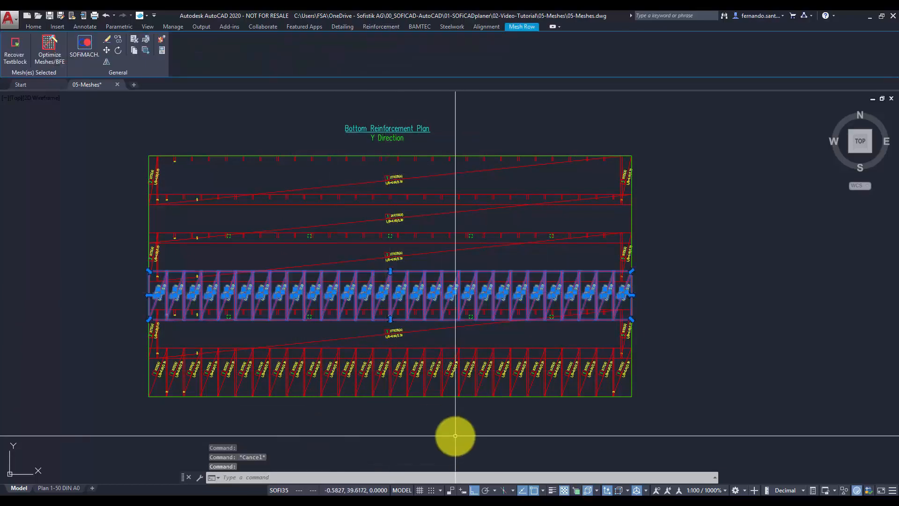
key(Escape)
Define a new mesh field covering the whole rectangular slab by picking its formwork edges
click(227, 53)
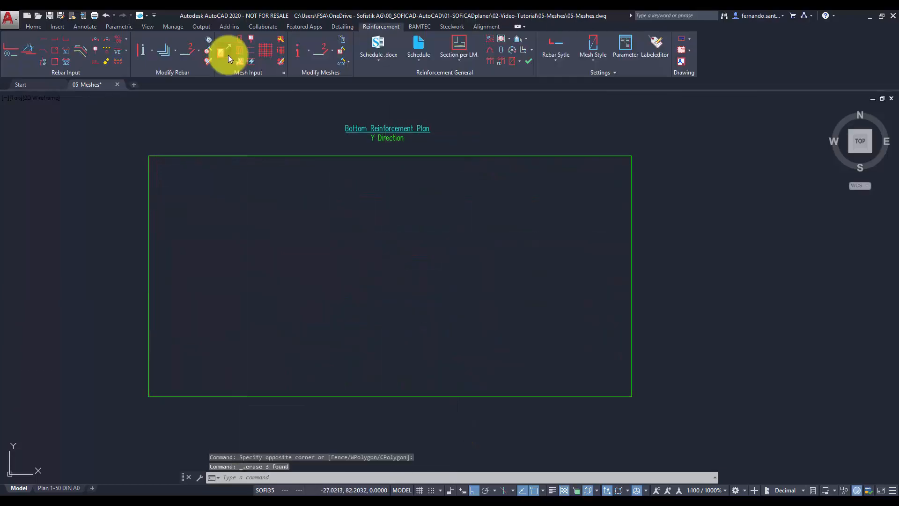
click(318, 367)
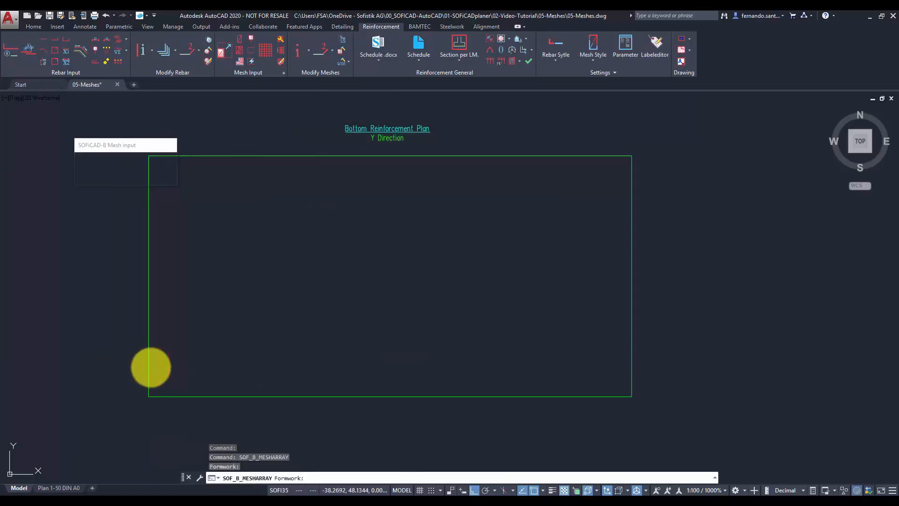
click(151, 368)
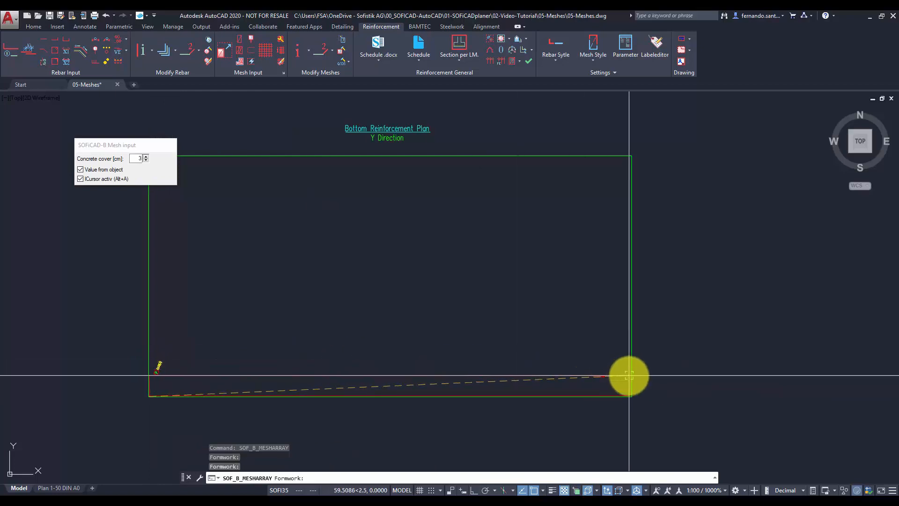
click(629, 375)
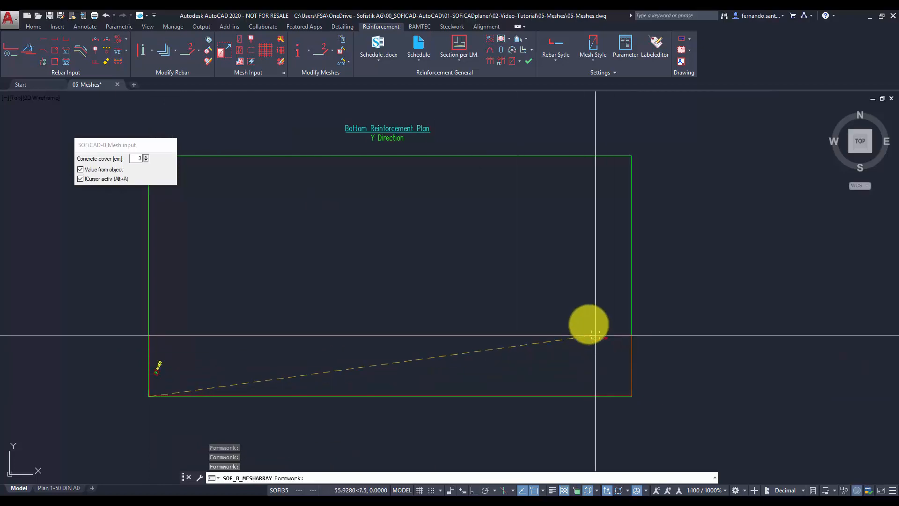
click(534, 160)
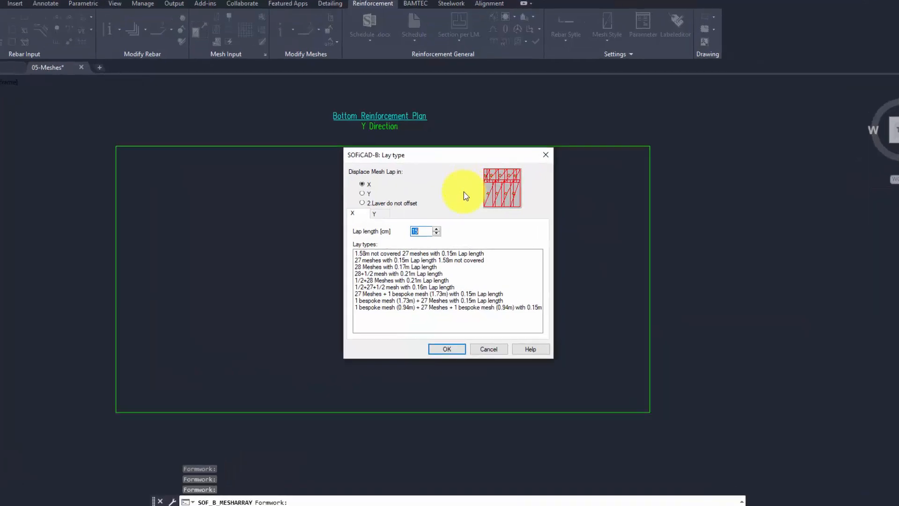
Lay the field with 1 bespoke mesh (1.73m) + 27 Meshes in X and 1 bespoke mesh (0.53m) + 5 Meshes in Y, both 0.15m lap
click(472, 323)
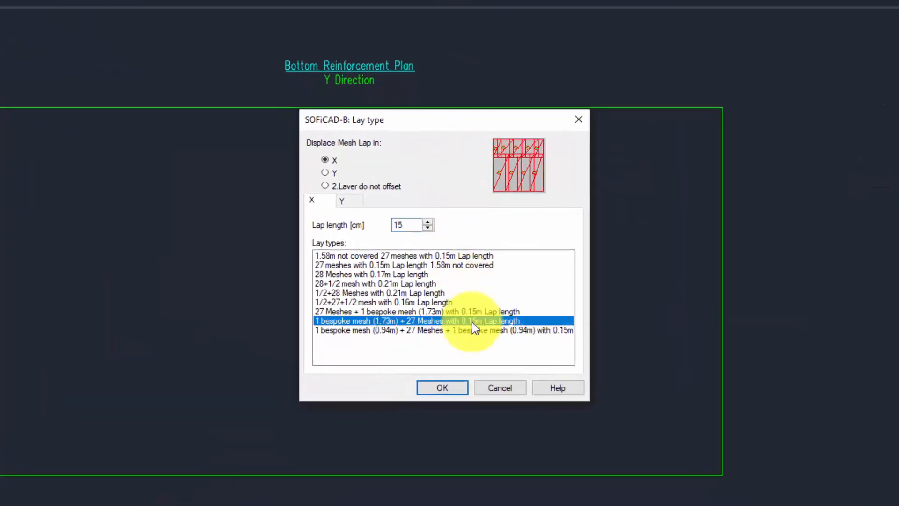
click(453, 389)
click(434, 320)
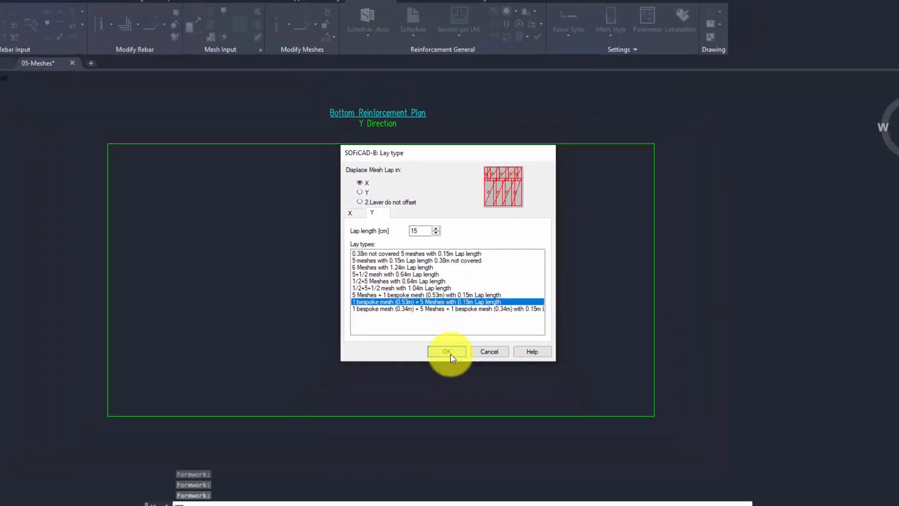
click(447, 352)
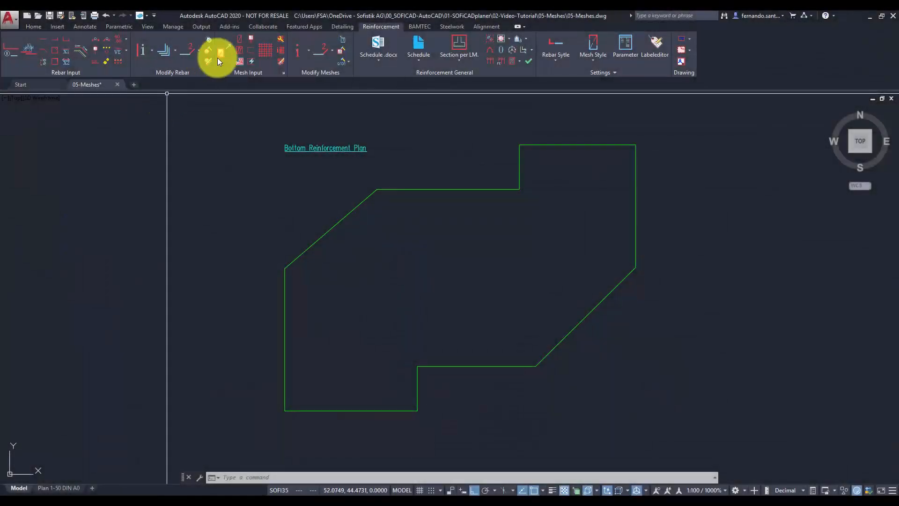
Start a polygonal mesh layout for the irregular slab using mesh type Q335(A)
click(240, 61)
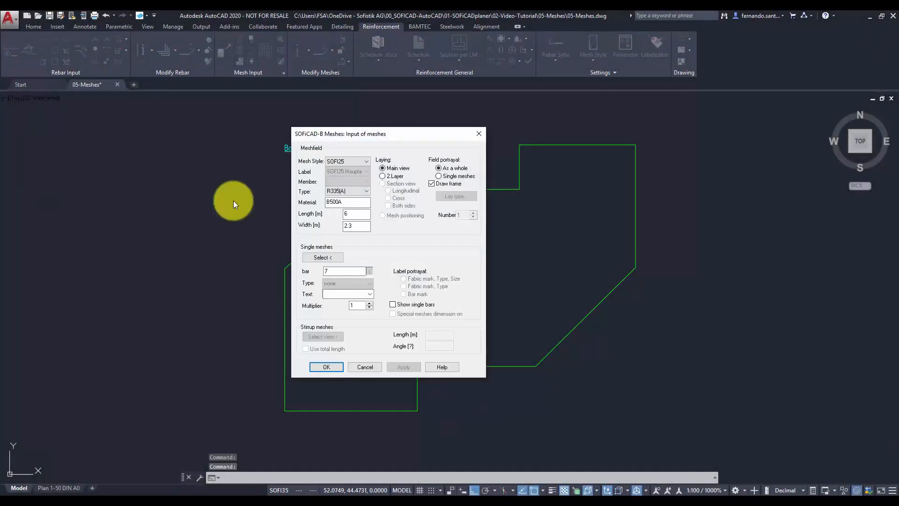
click(358, 192)
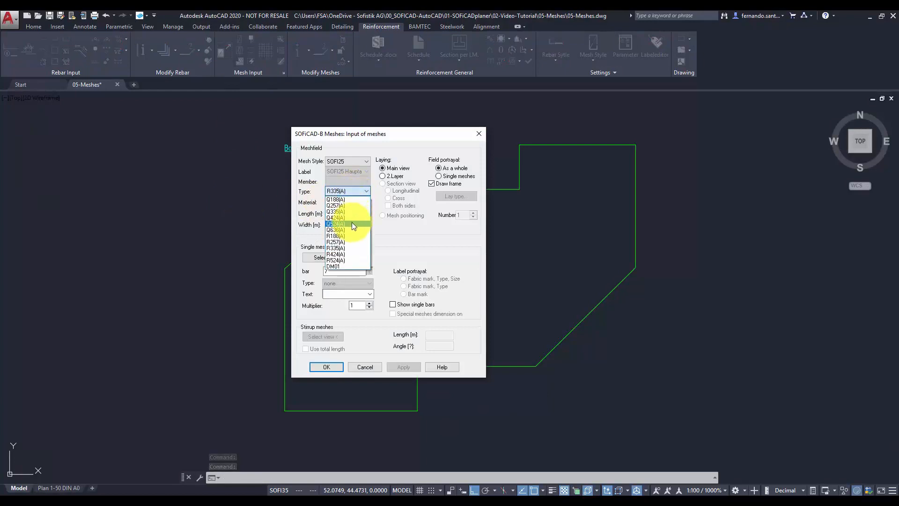
click(353, 211)
click(327, 367)
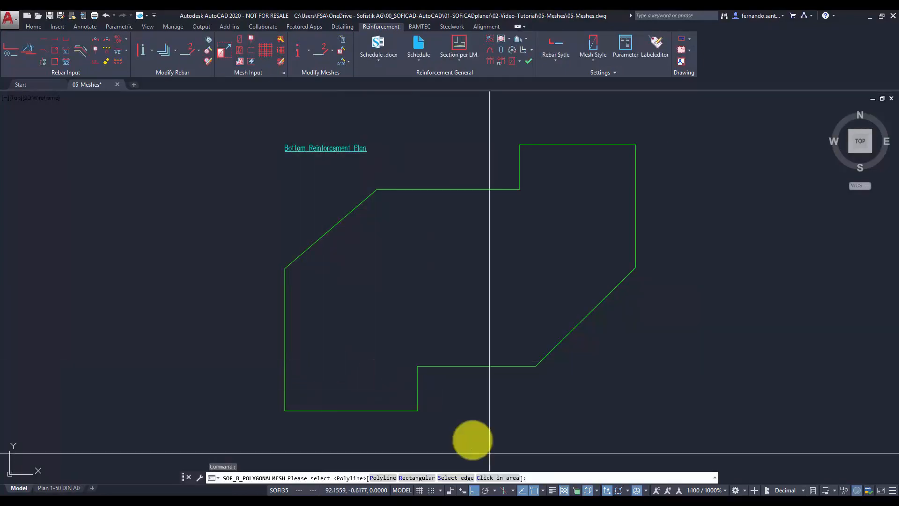
Define the layout area by picking inside the irregular slab outline, with a support value of -0.05 m and no openings
click(502, 475)
click(430, 287)
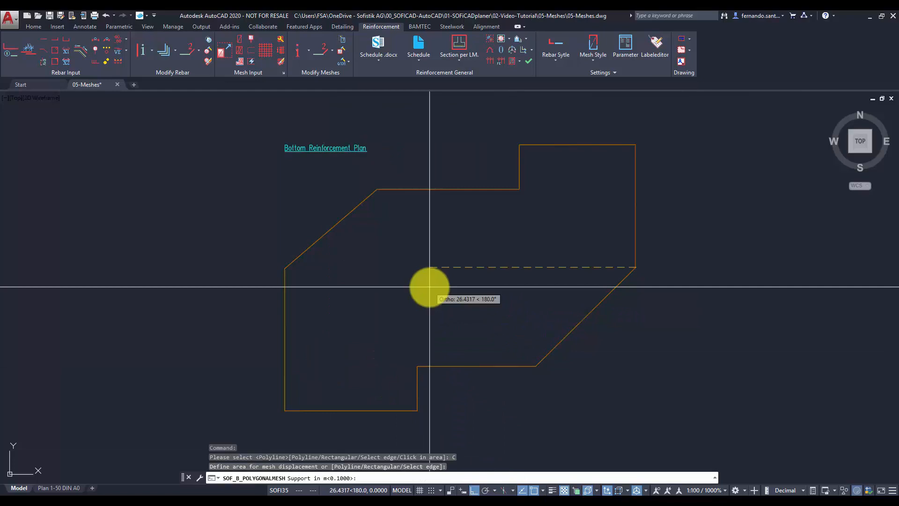
text(-0.05)
key(Return)
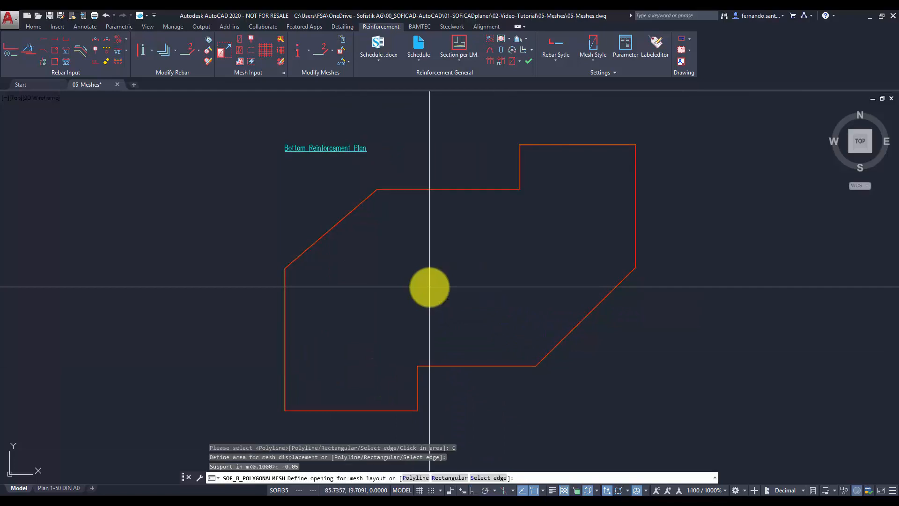
key(Return)
Insert the polygonal layout from the slab's lower-left corner with vertical meshes, accepting 35 cm laps in X and Y, and end the command
scroll(288, 411, up, 6)
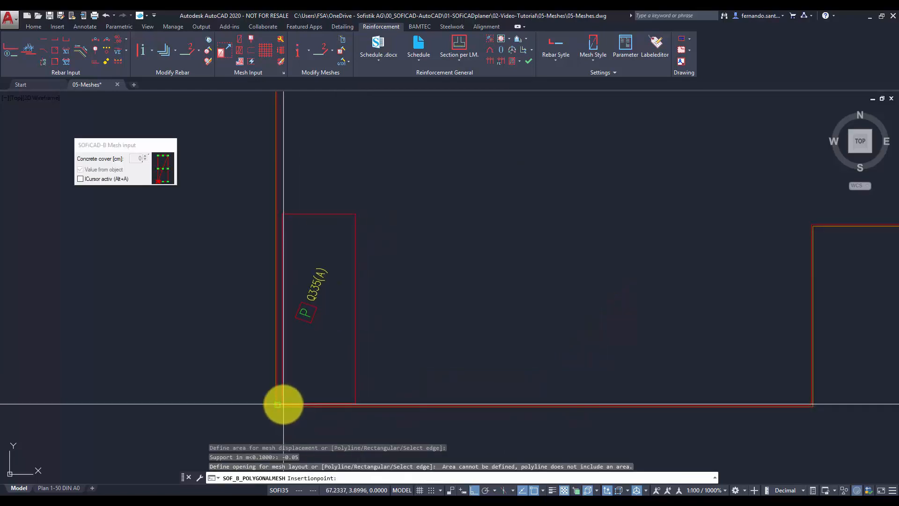
click(284, 404)
scroll(301, 369, down, 6)
click(333, 296)
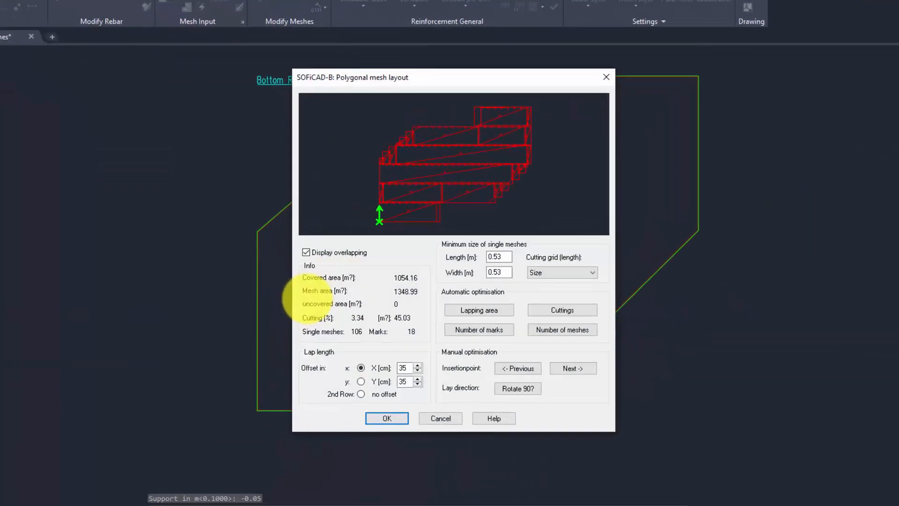
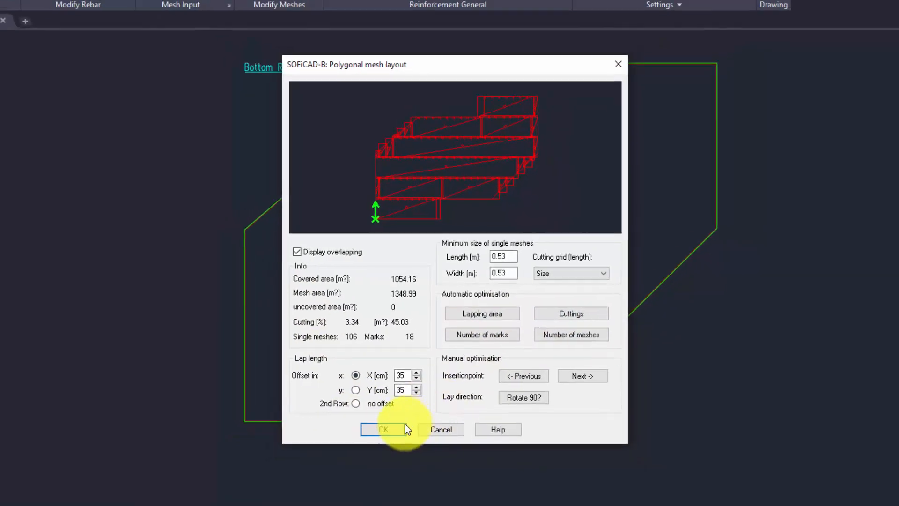
click(406, 429)
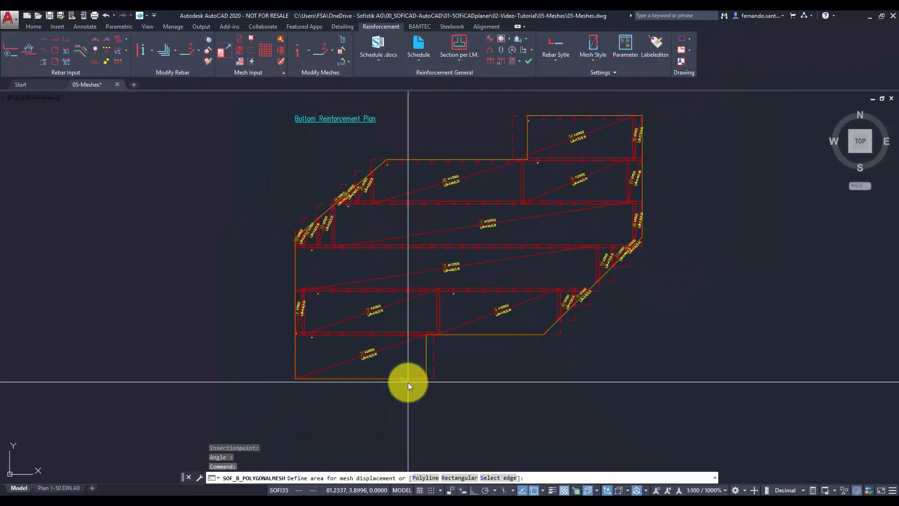
middle_drag(538, 363, 517, 379)
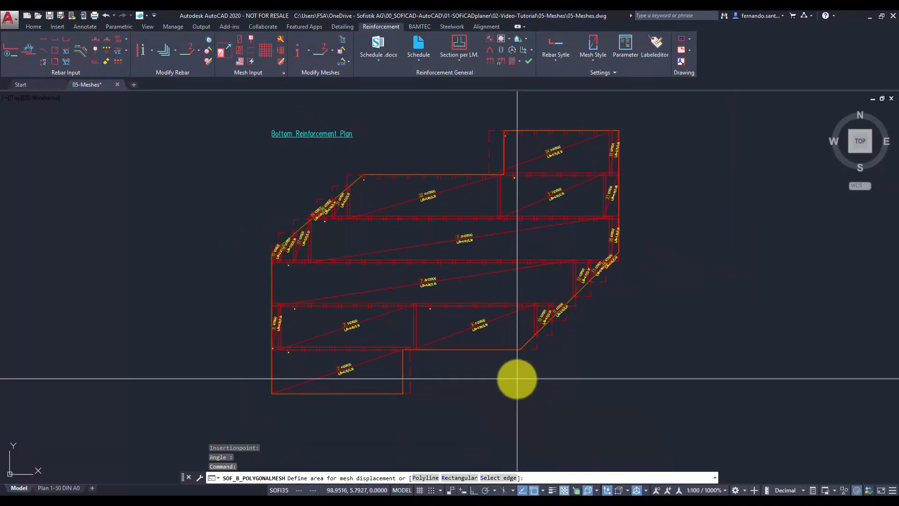
key(Escape)
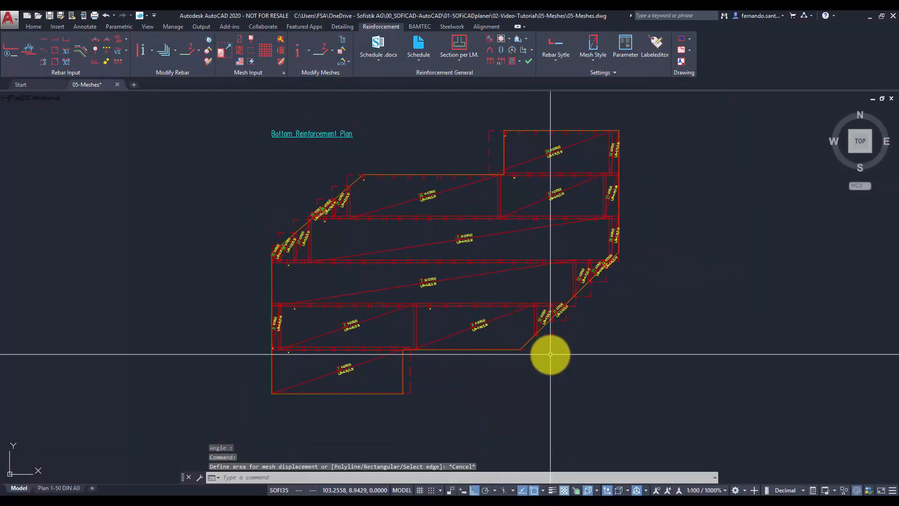
Change the polygonal layout's field portrayal to single meshes
double_click(485, 271)
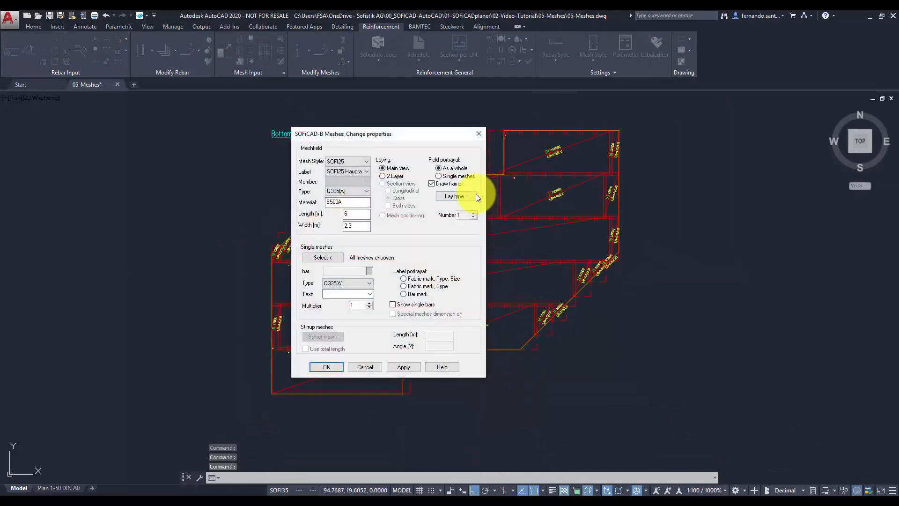
click(327, 367)
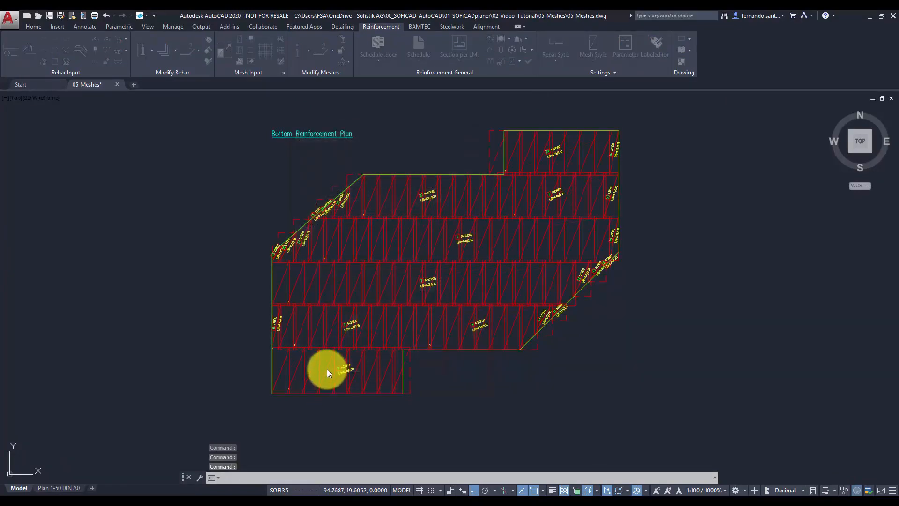
Delete two adjacent meshes mid-row in the layout's third row from the bottom and one in the row above
scroll(439, 274, up, 6)
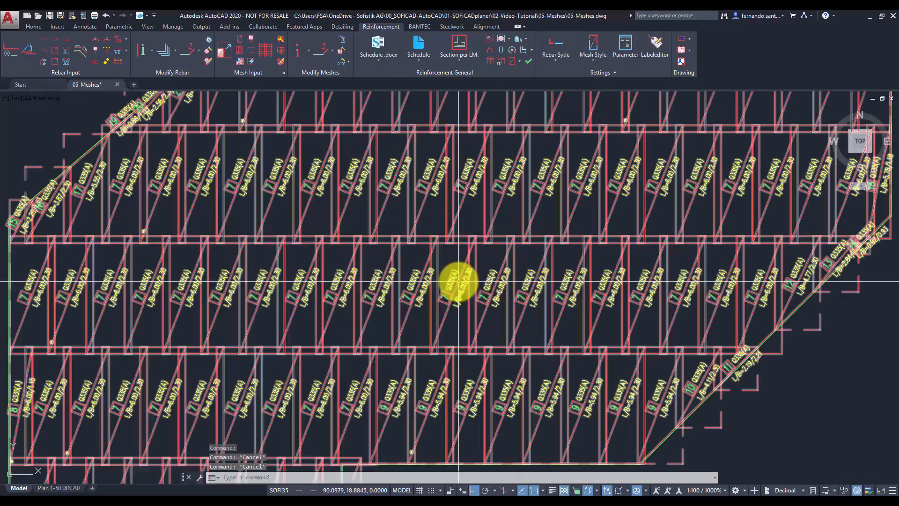
click(459, 281)
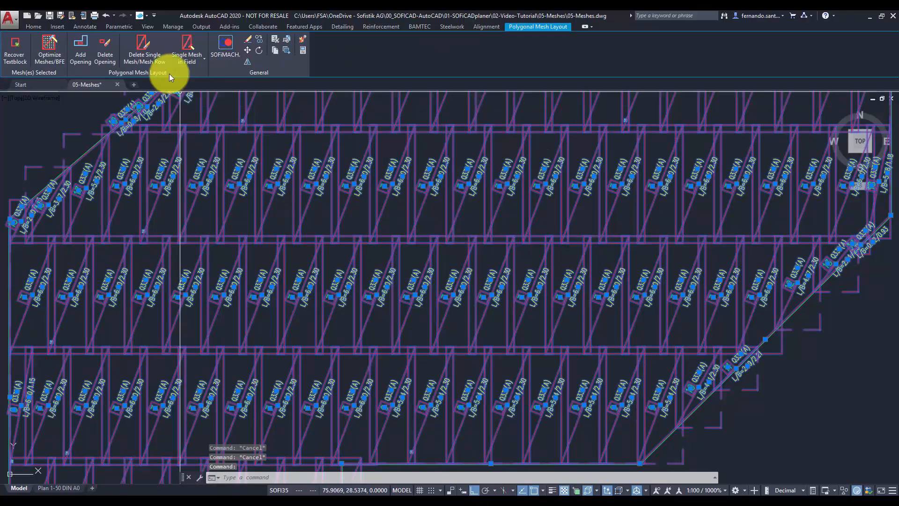
click(145, 47)
click(457, 305)
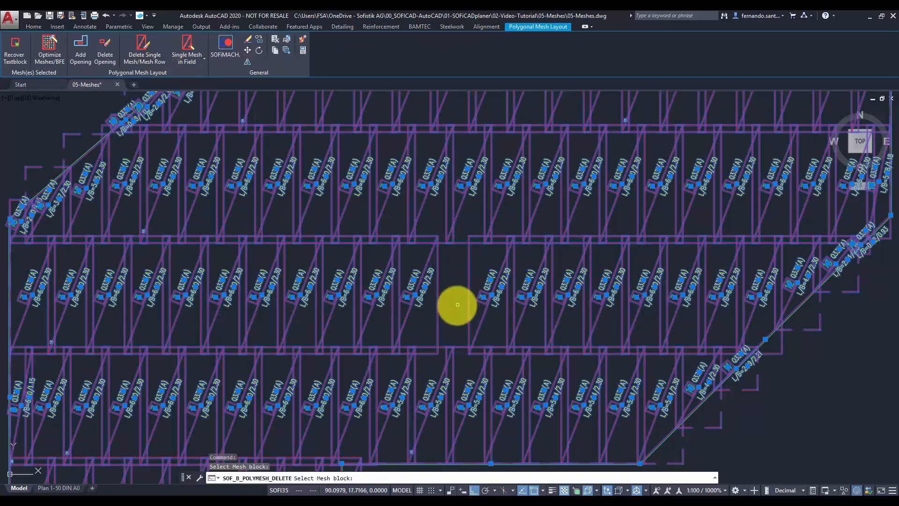
click(481, 298)
scroll(477, 279, down, 2)
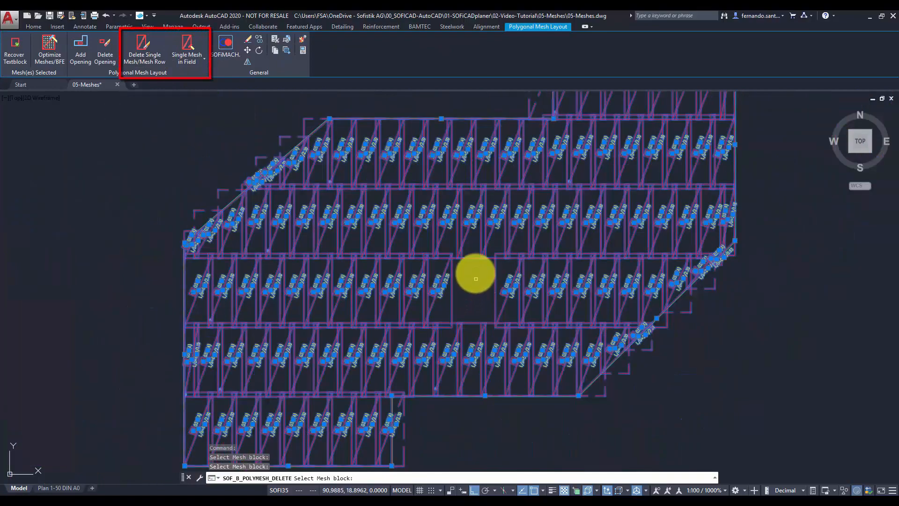
click(475, 229)
key(Escape)
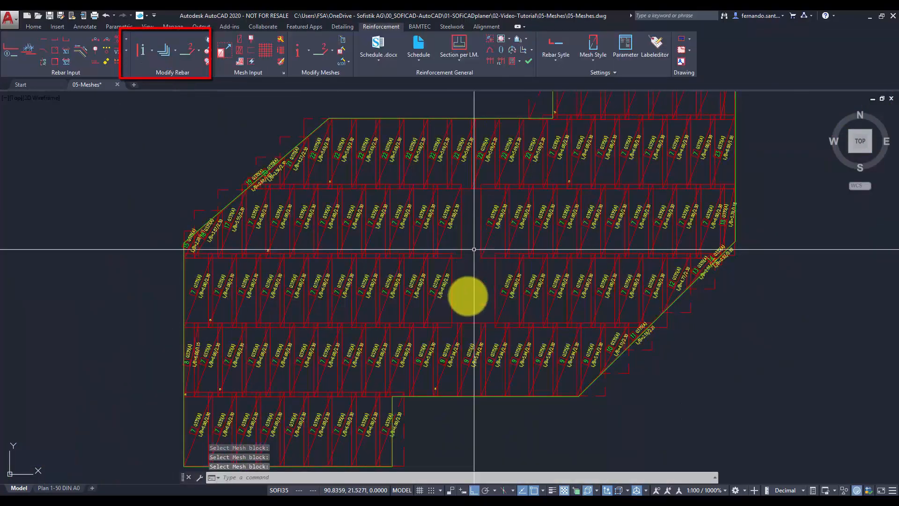
Set the polygonal layout's field portrayal back to As a whole
double_click(507, 242)
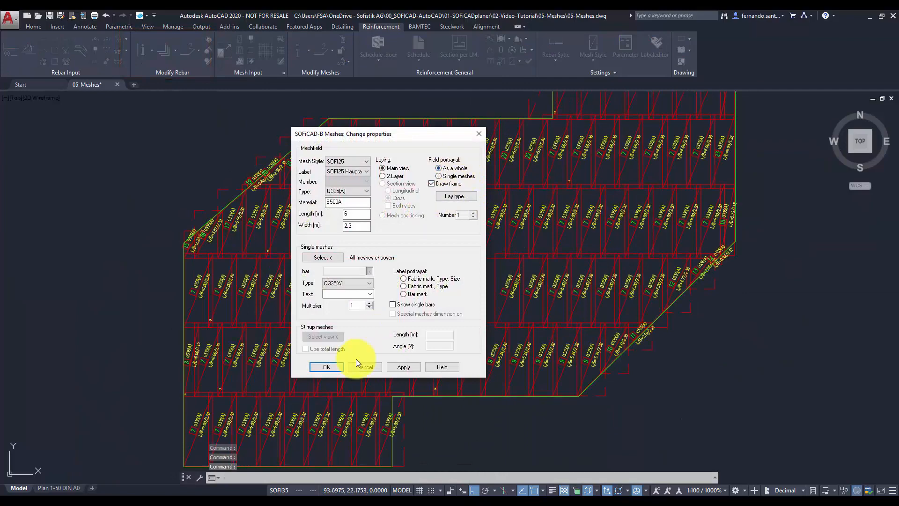
click(319, 368)
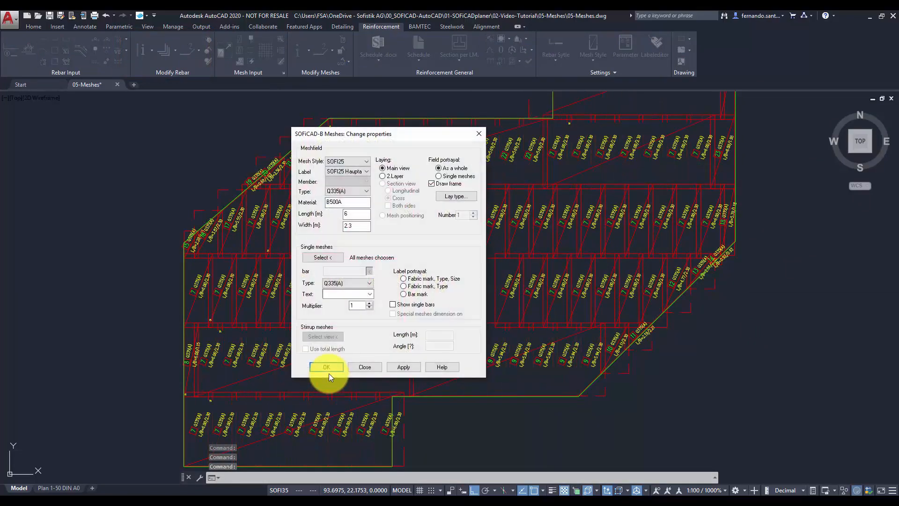
click(328, 372)
scroll(340, 306, down, 2)
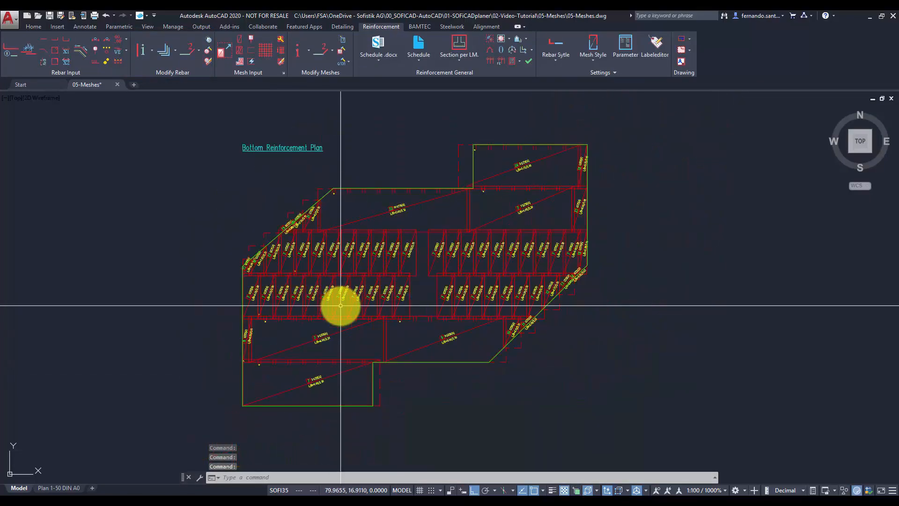
key(Escape)
middle_drag(694, 301, 677, 315)
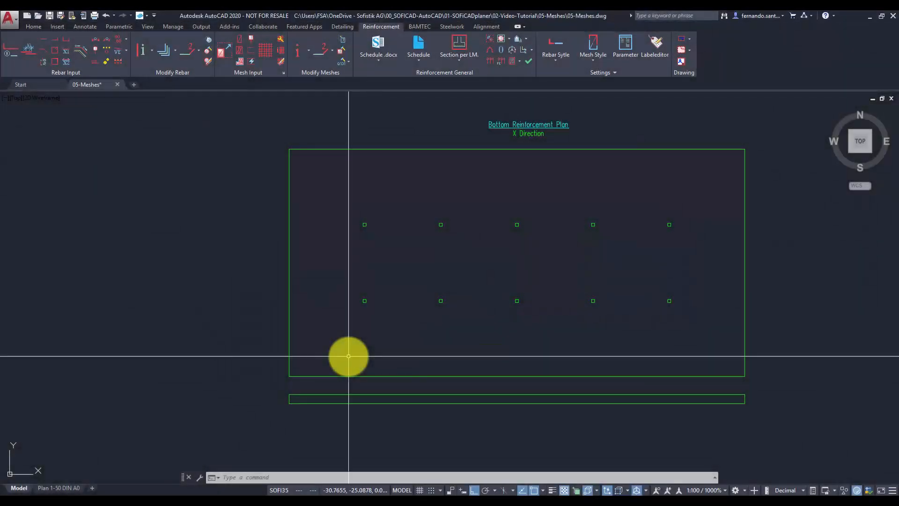
middle_drag(379, 344, 414, 315)
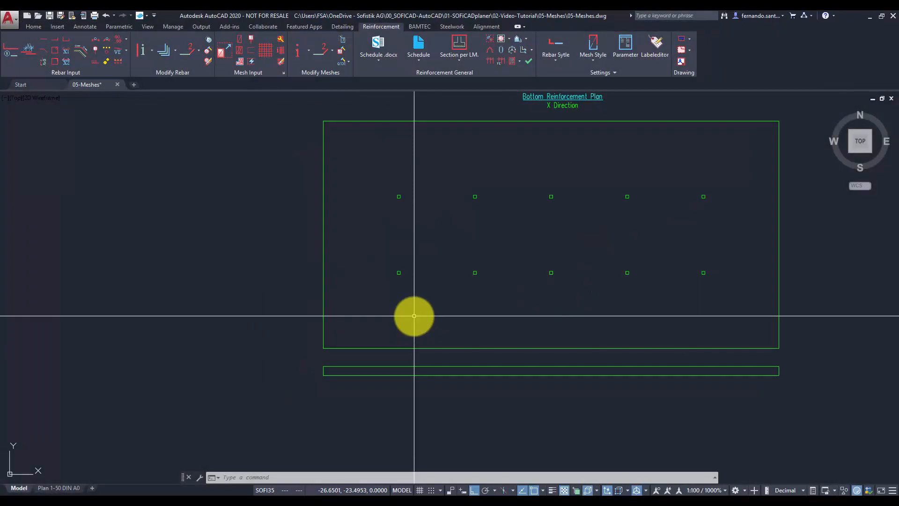
Start a stirrup mesh of type Q188(A) and choose shape code 21 for it
click(250, 51)
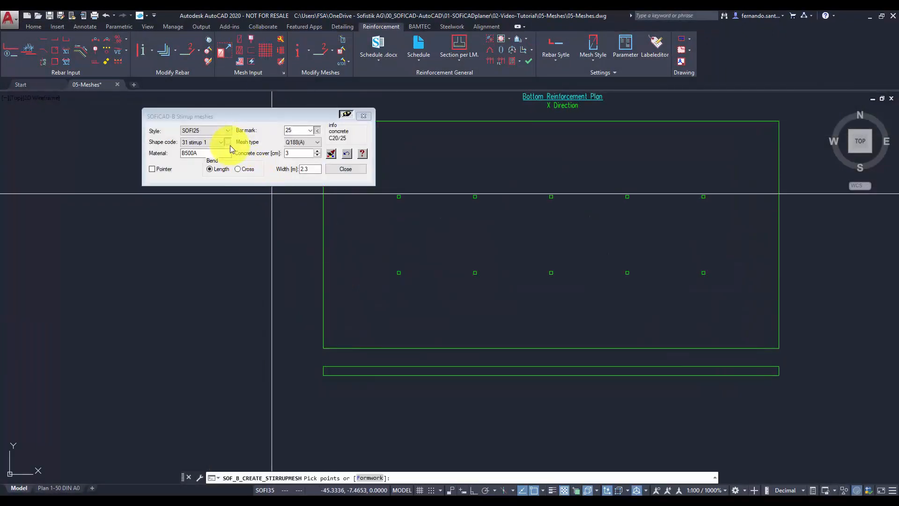
click(229, 144)
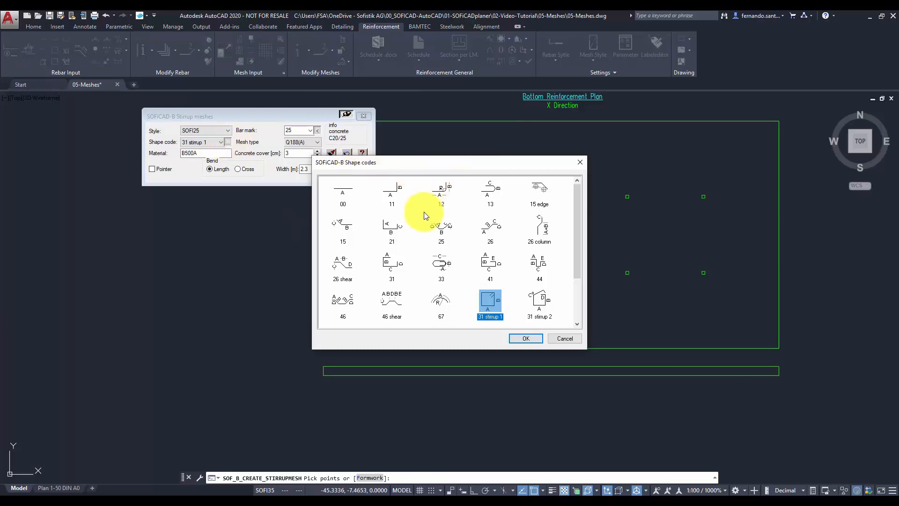
click(390, 235)
click(526, 339)
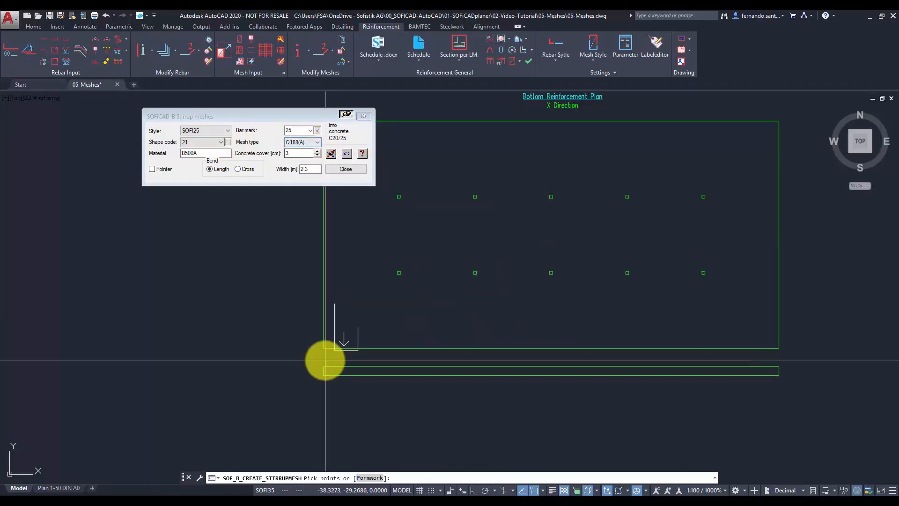
Create the U-shaped stirrup mesh from the formwork edges at the section's left end with 1 m legs, placing its labelled detail beside the section
click(370, 478)
scroll(333, 363, up, 4)
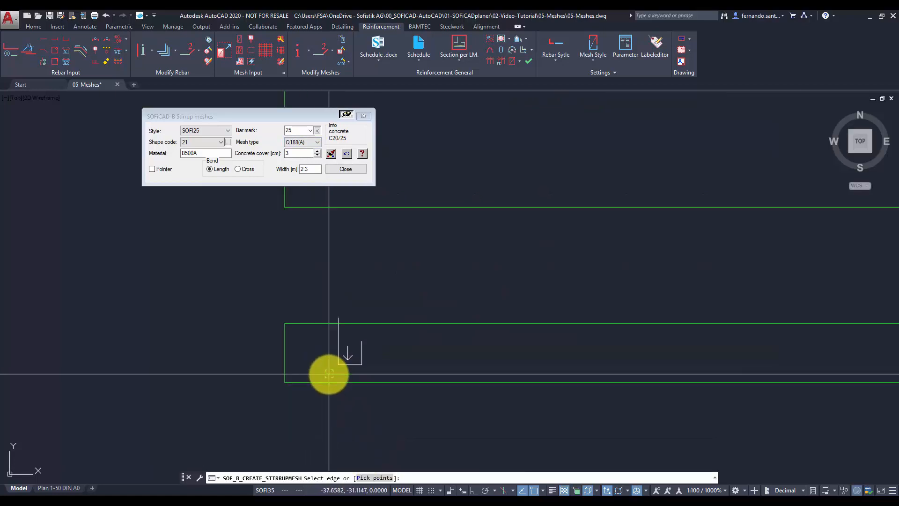
click(287, 357)
click(350, 380)
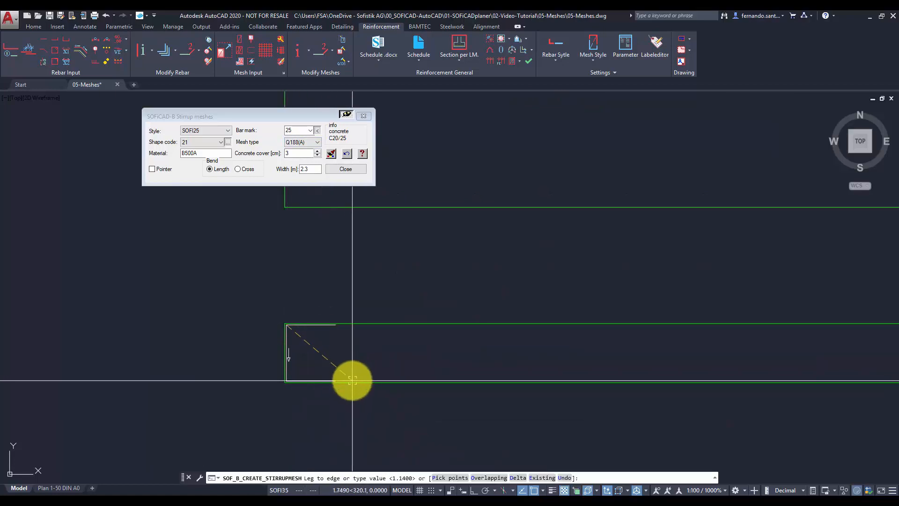
click(360, 372)
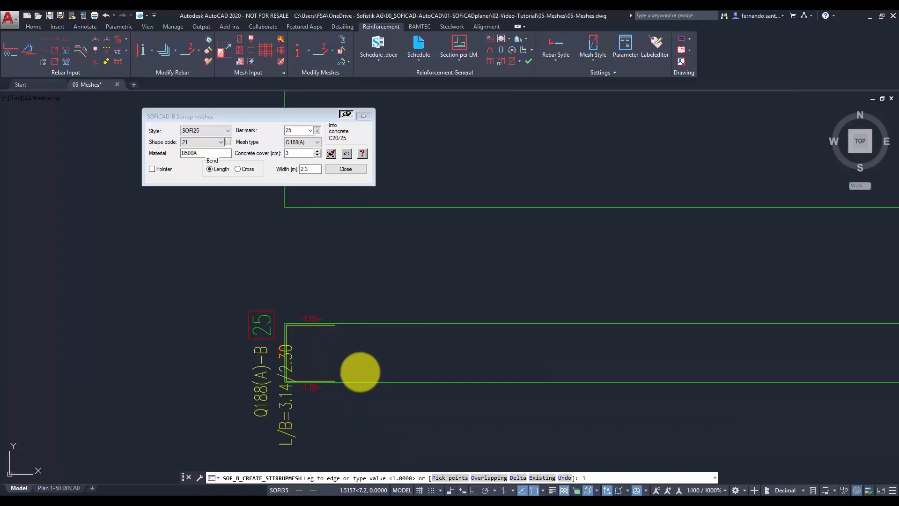
scroll(100, 356, down, 3)
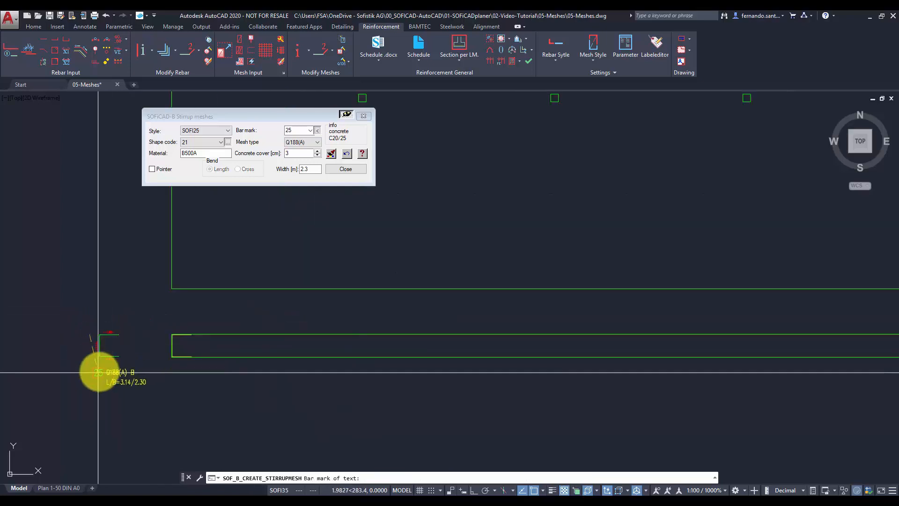
click(100, 377)
Start a mesh row for the X-direction plan and pick the stirrup mesh with mark 25 as its single mesh
middle_drag(249, 240, 316, 324)
scroll(316, 324, down, 1)
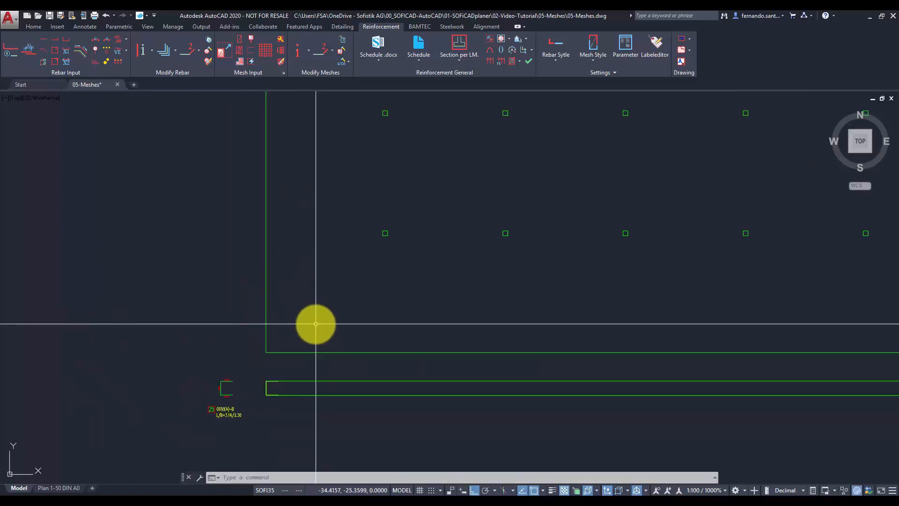
middle_drag(326, 188, 342, 293)
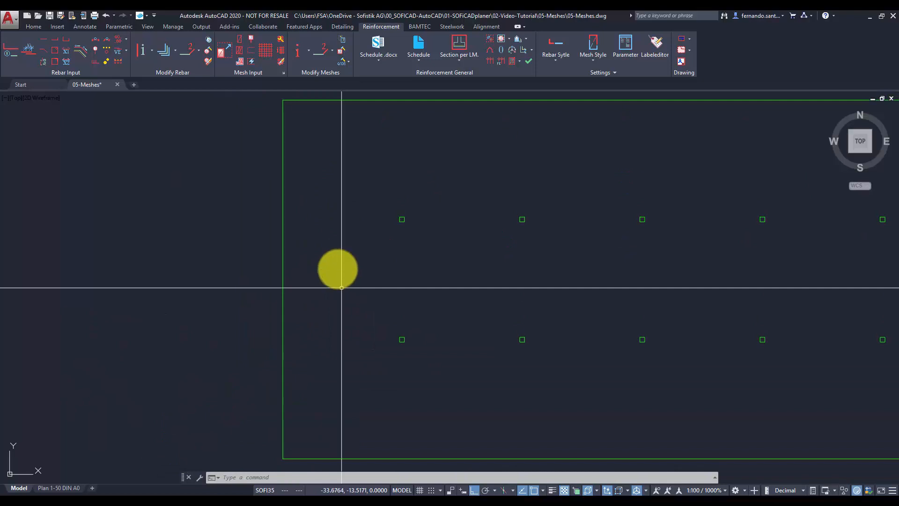
click(240, 51)
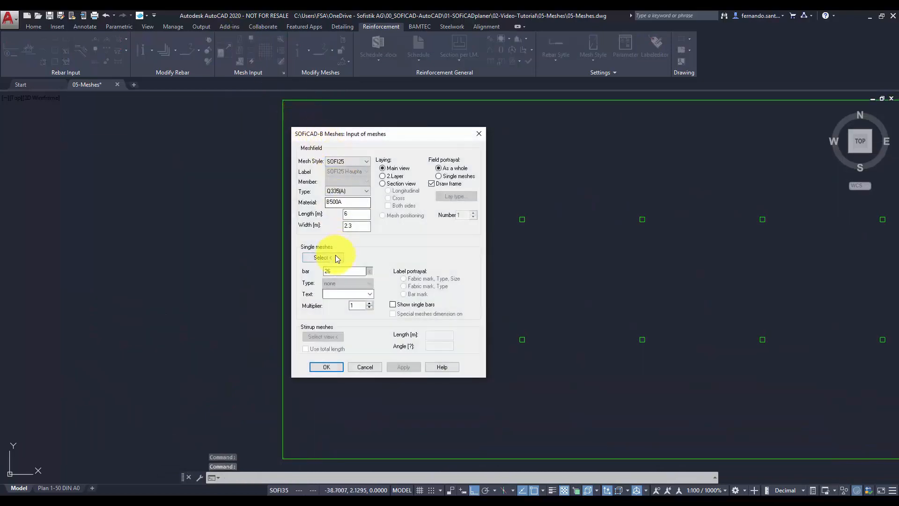
click(337, 259)
middle_drag(298, 444, 311, 350)
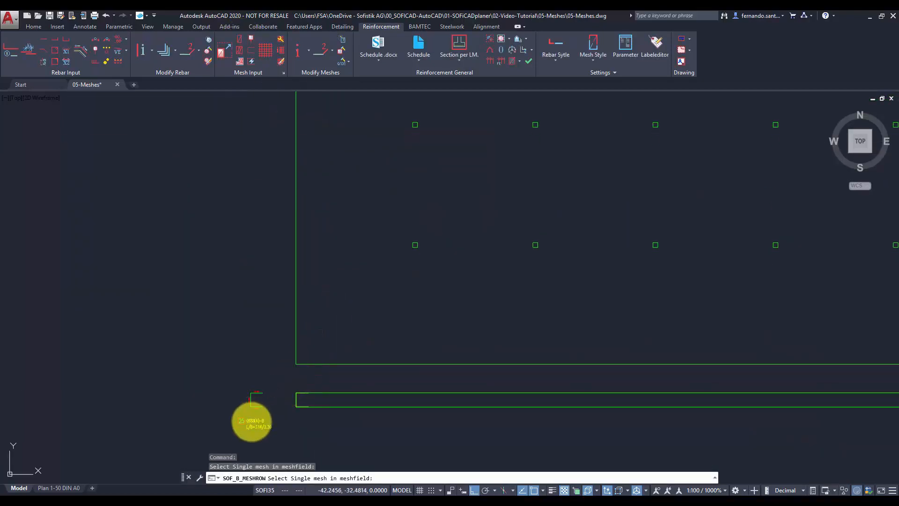
click(251, 422)
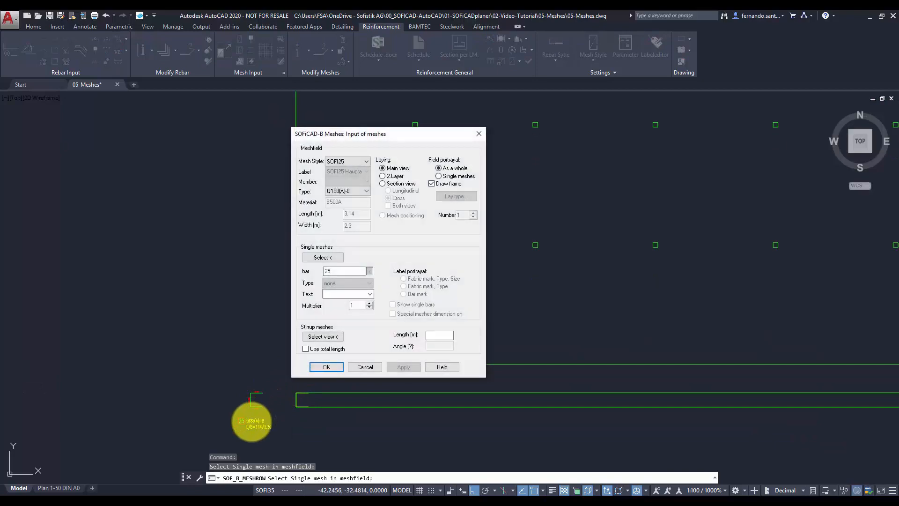
Use the upper 1.00 m leg of the stirrup detail as the shown view, with a 0.00 angle, and accept the mesh input
click(324, 337)
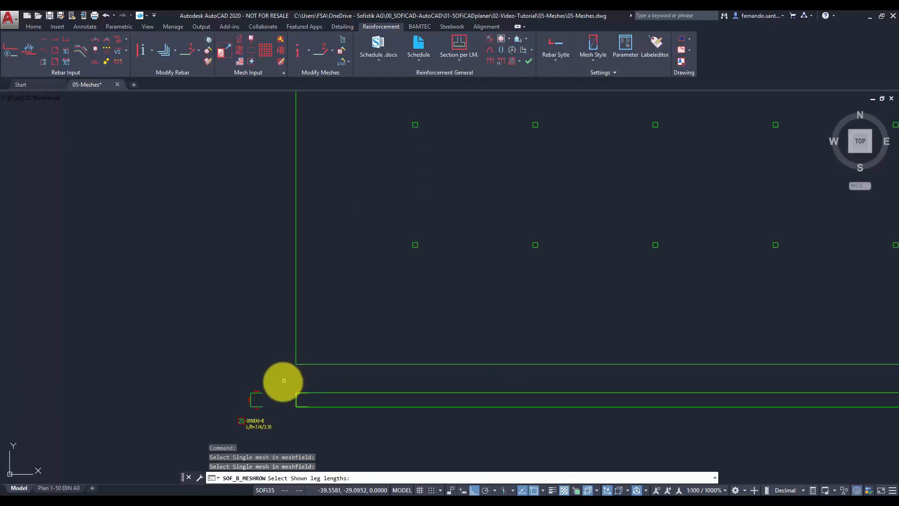
scroll(257, 394, up, 4)
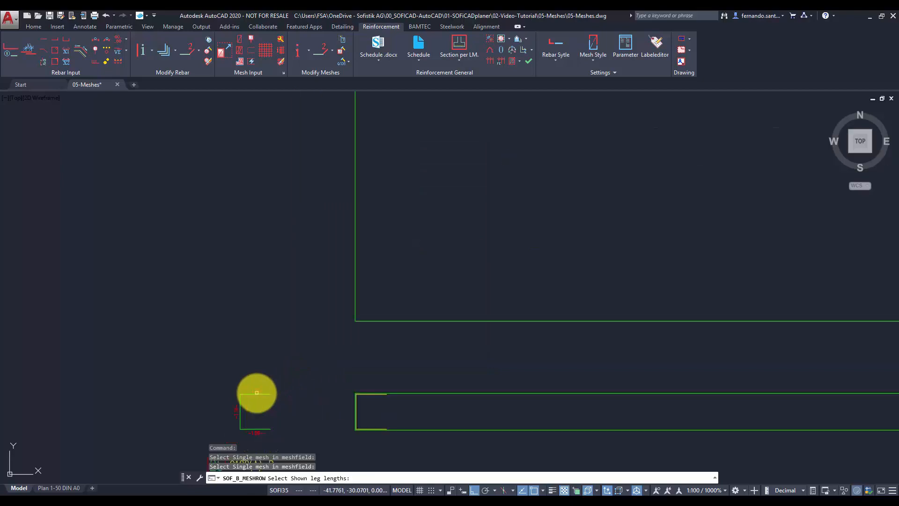
click(256, 393)
click(290, 407)
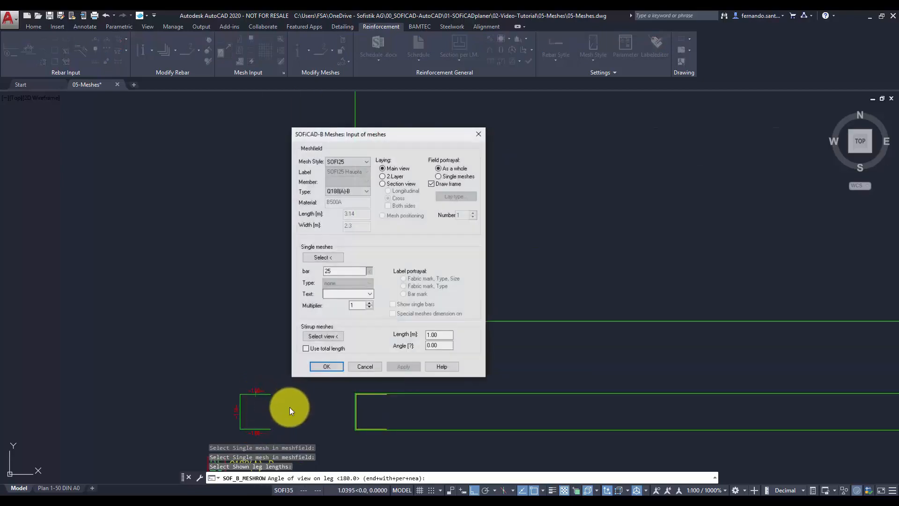
click(323, 367)
Lay the stirrup row down the slab's left edge with 1 bespoke mesh (2.18m) + 12 meshes at 0.00 m lap, and end the command
scroll(322, 363, down, 4)
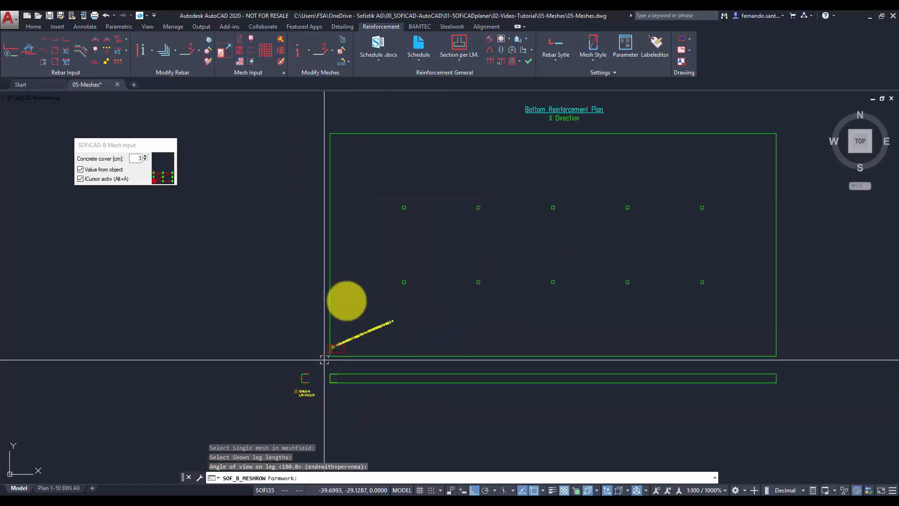
middle_drag(345, 156, 346, 185)
scroll(345, 185, up, 4)
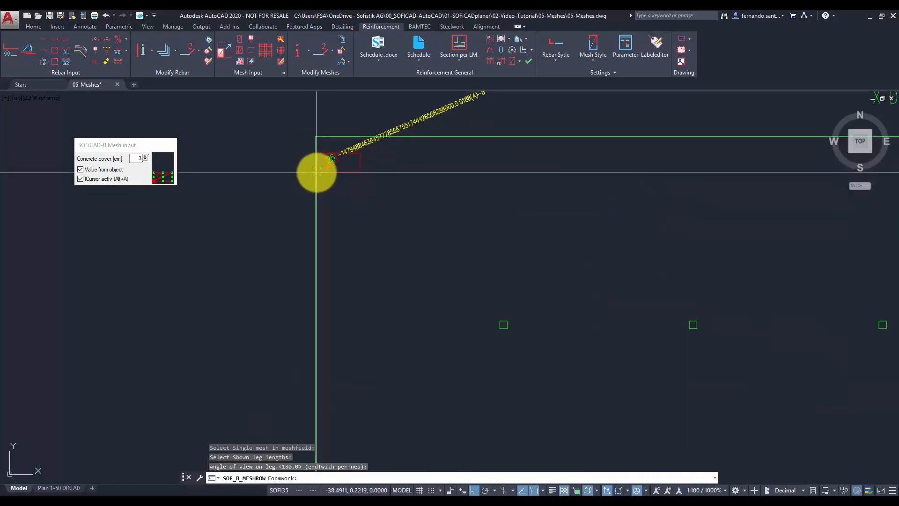
click(317, 172)
click(326, 139)
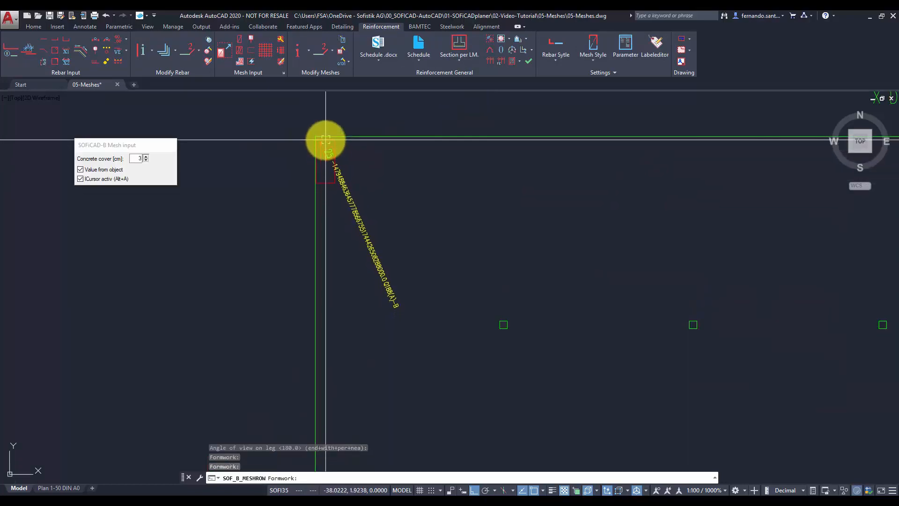
scroll(327, 202, down, 2)
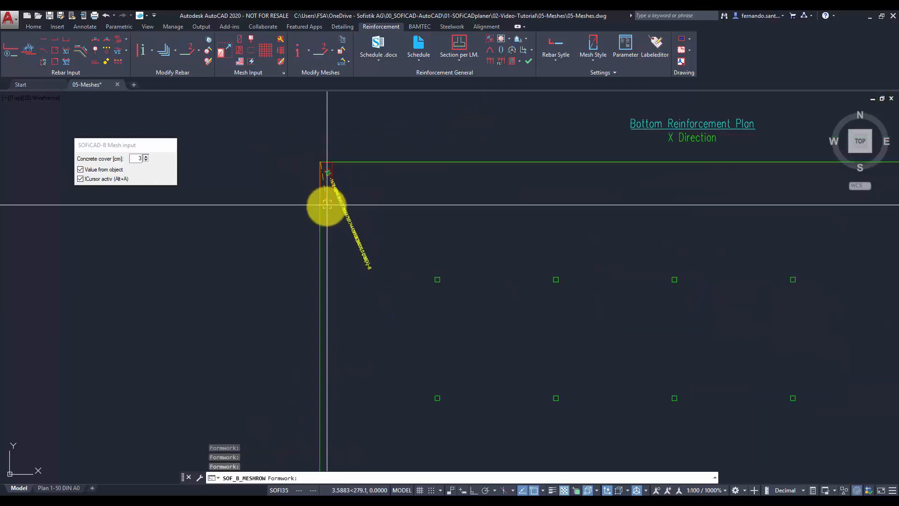
middle_drag(331, 257, 349, 99)
scroll(348, 359, up, 4)
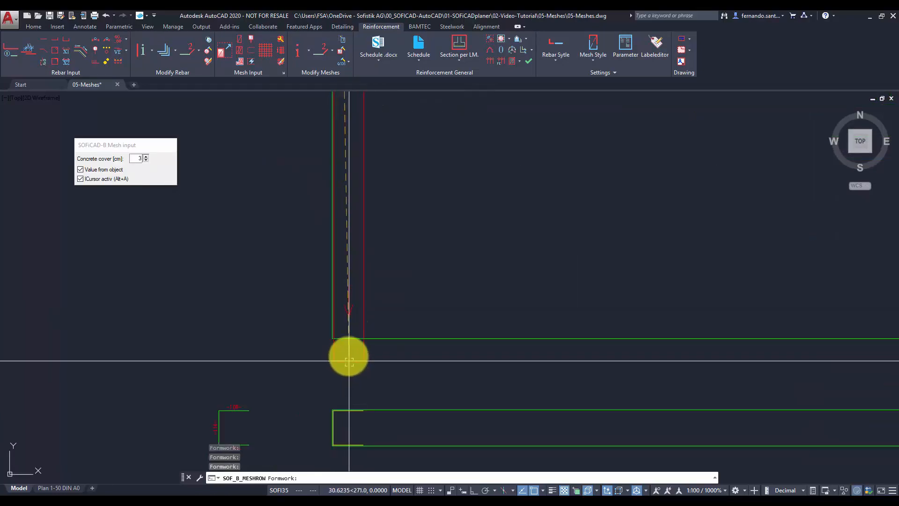
click(345, 339)
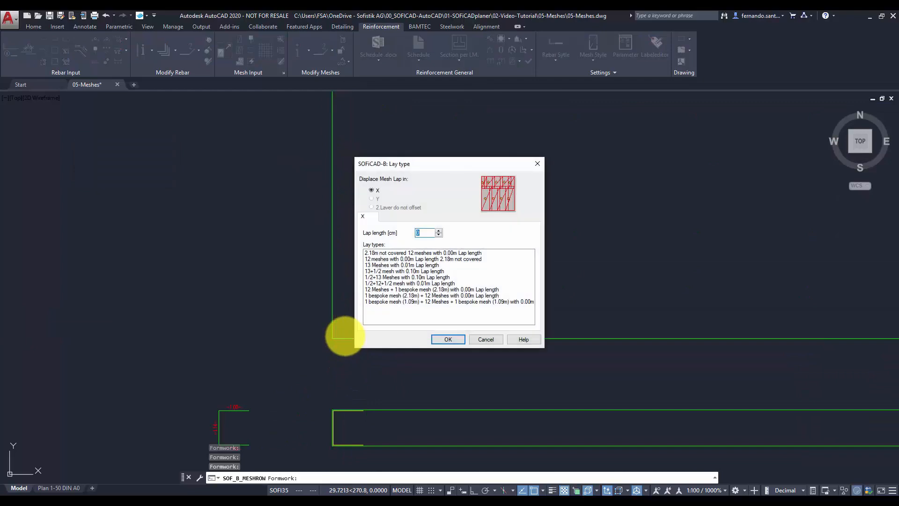
click(412, 296)
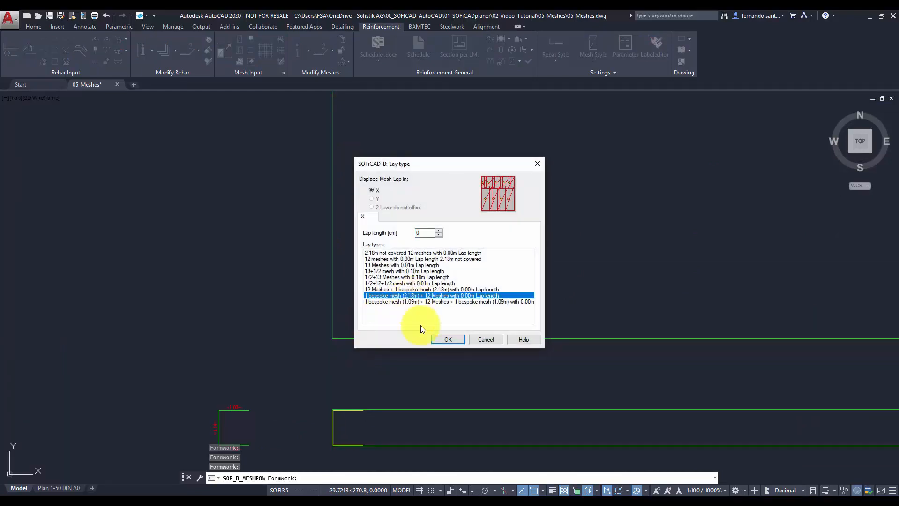
click(448, 340)
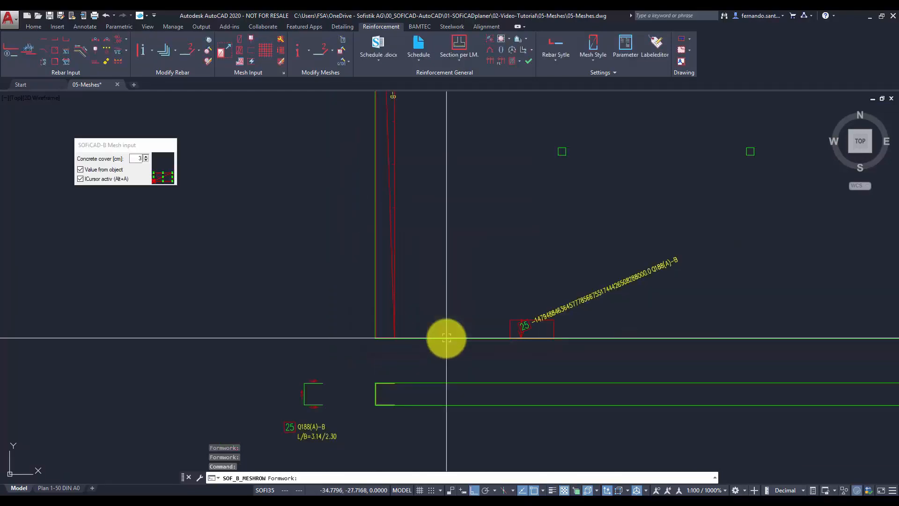
key(Escape)
Separate the bespoke mesh from the left-edge stirrup laying into its own mark, placing its detail above the mark 25 detail
scroll(441, 315, up, 2)
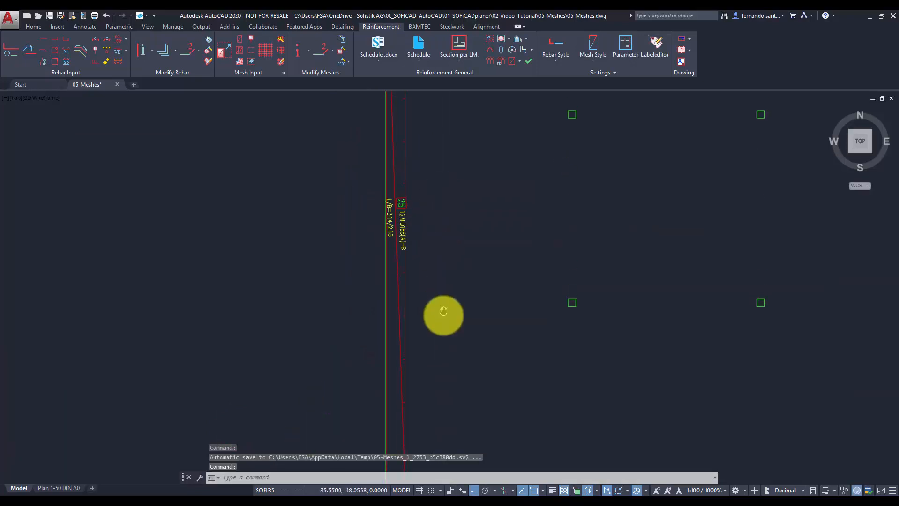
scroll(415, 228, up, 3)
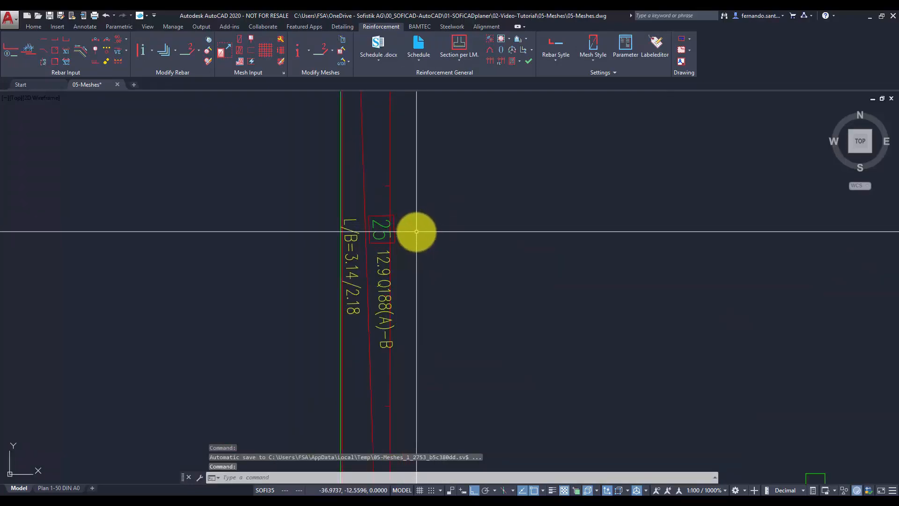
scroll(420, 268, down, 4)
key(Escape)
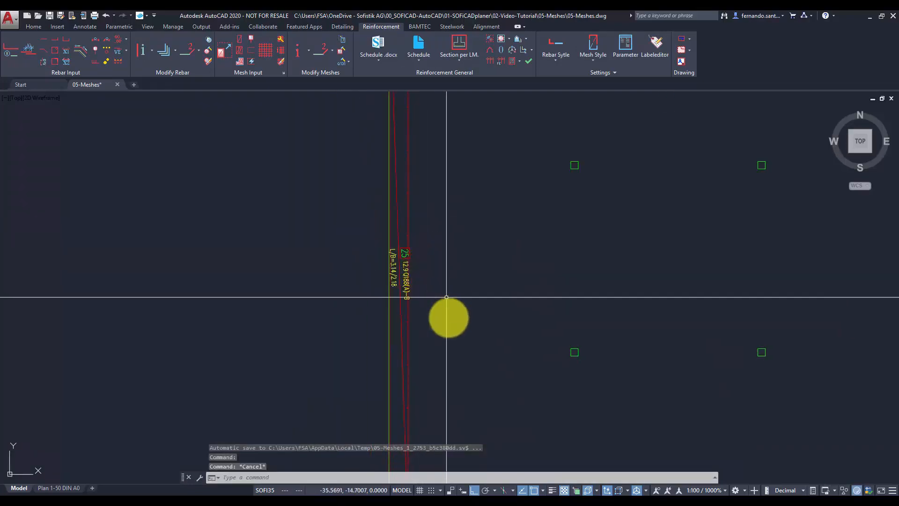
scroll(436, 305, down, 2)
middle_drag(435, 304, 400, 251)
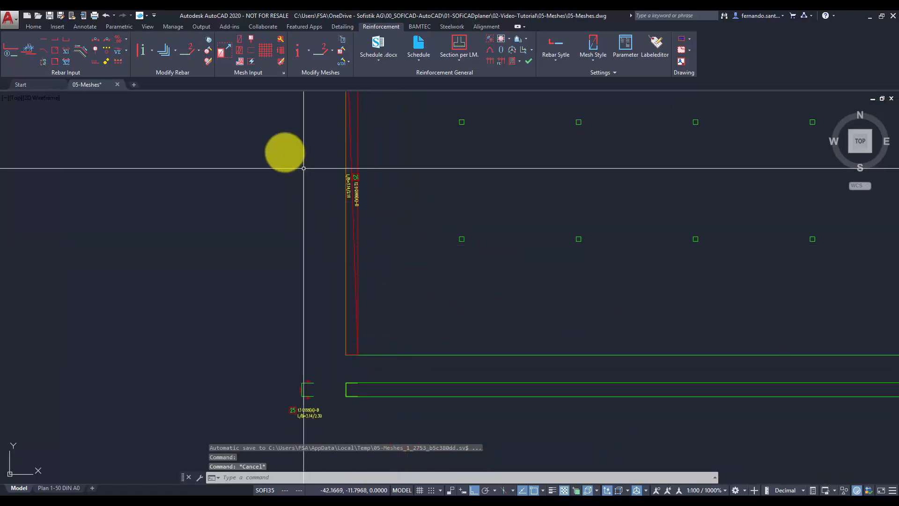
click(248, 58)
click(357, 197)
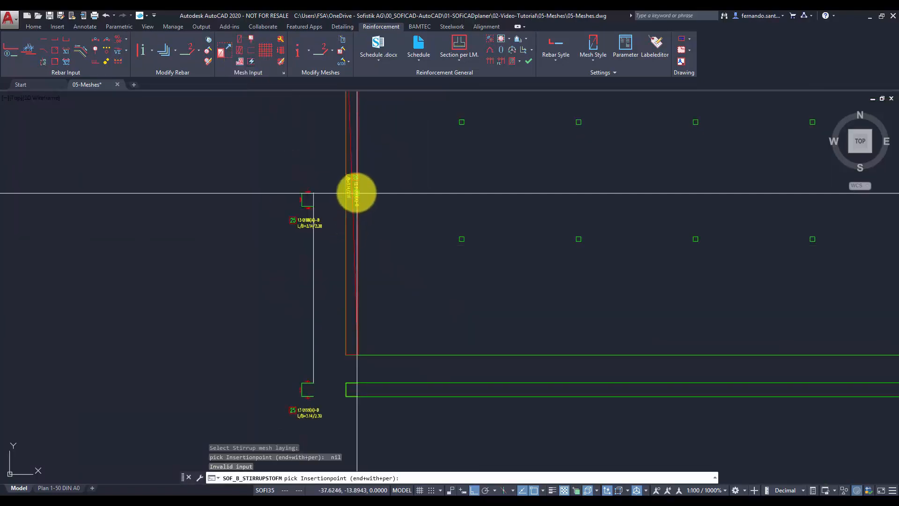
scroll(317, 330, up, 2)
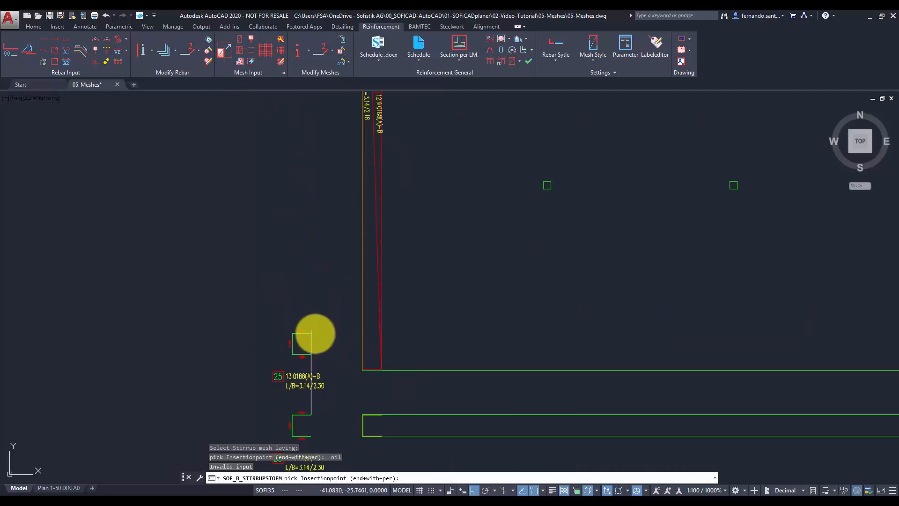
click(315, 334)
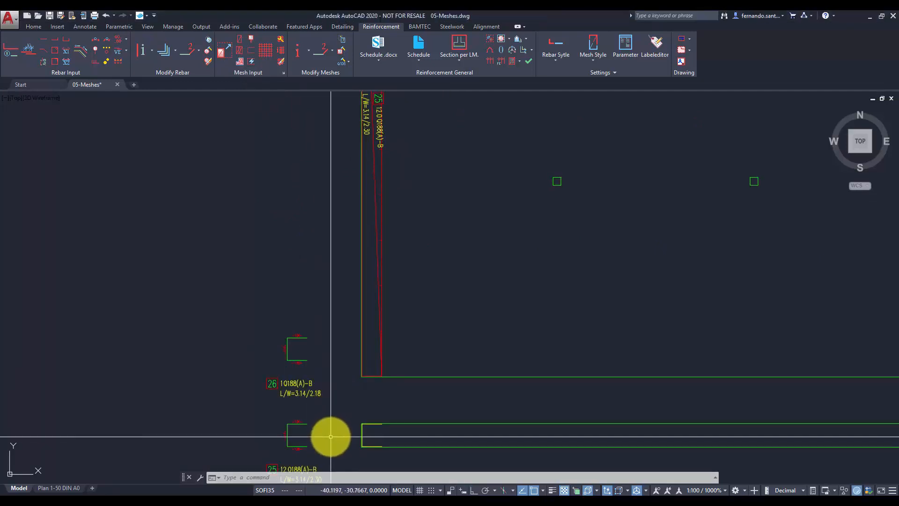
Examine the labels of both stirrup details and of the mesh row along the slab's left edge
middle_drag(332, 437, 417, 242)
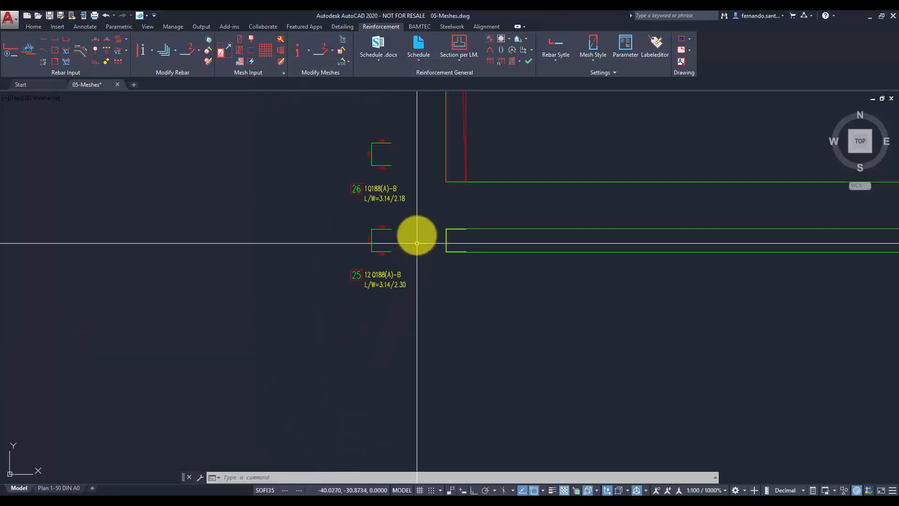
scroll(430, 175, up, 2)
middle_drag(429, 175, 438, 210)
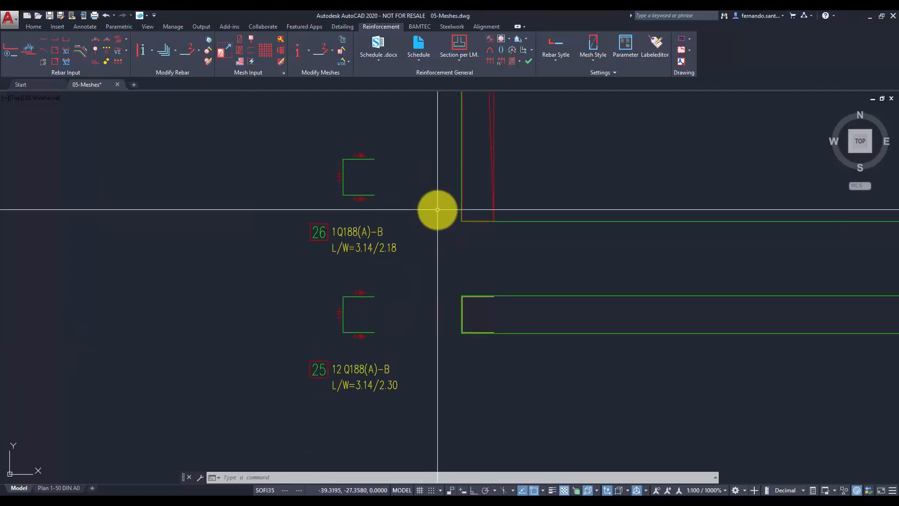
scroll(439, 210, down, 3)
middle_drag(482, 132, 499, 311)
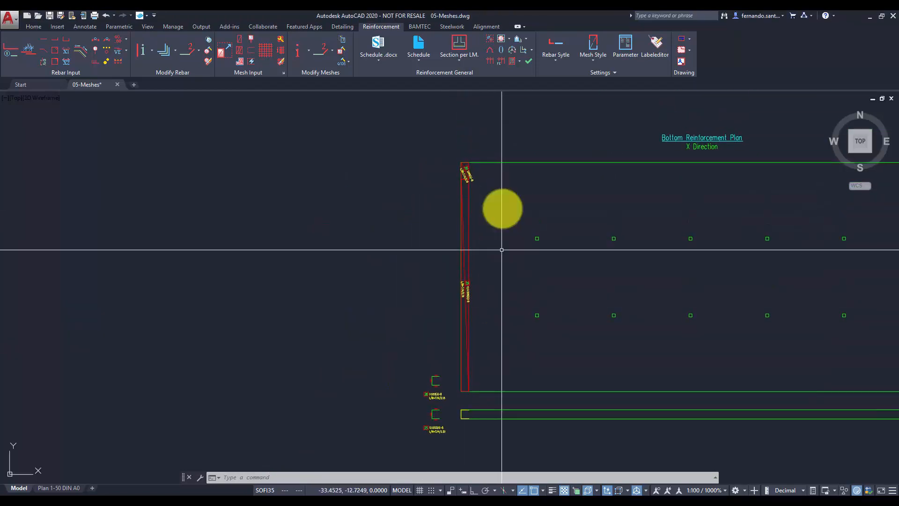
scroll(476, 286, up, 3)
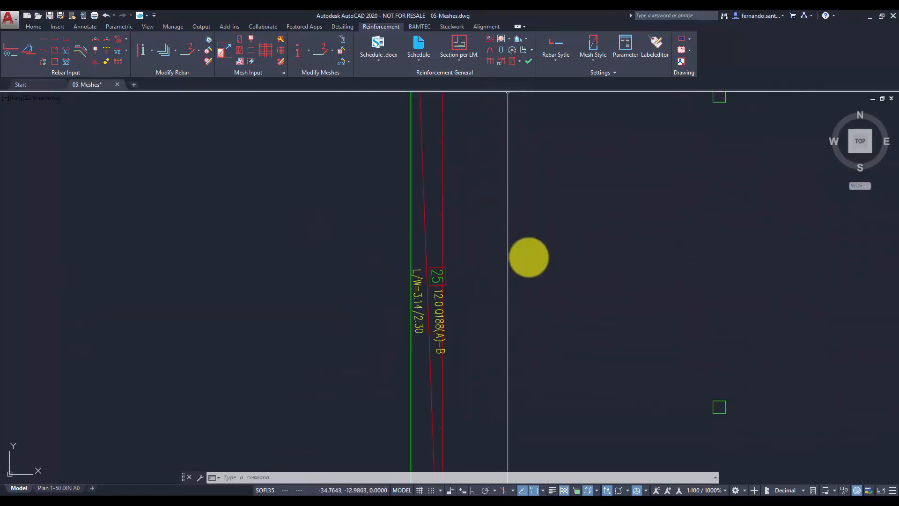
mouse_move(528, 257)
middle_down()
mouse_move(536, 245)
mouse_move(523, 504)
middle_up()
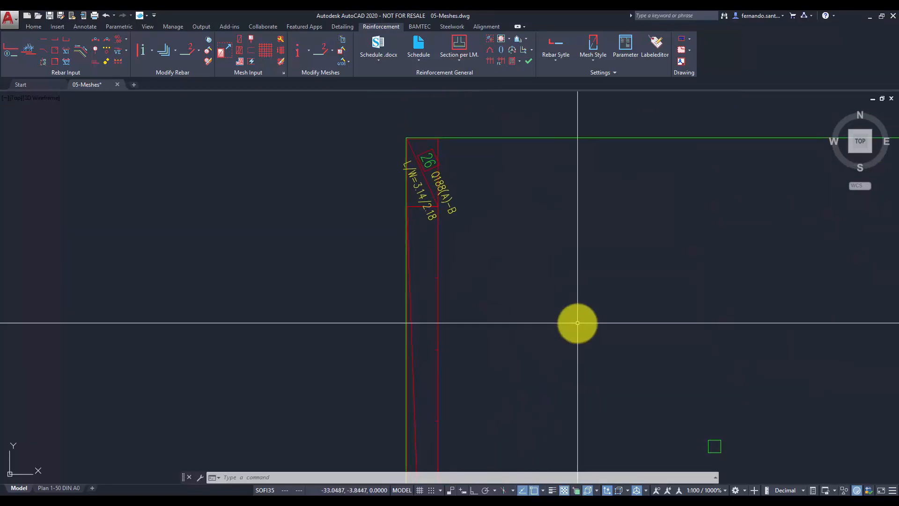
Review the mesh types offered in the mesh input under the current DIN standard, and close the input without laying a mesh
scroll(578, 323, down, 2)
mouse_move(580, 341)
middle_down()
mouse_move(568, 190)
mouse_move(572, 225)
middle_up()
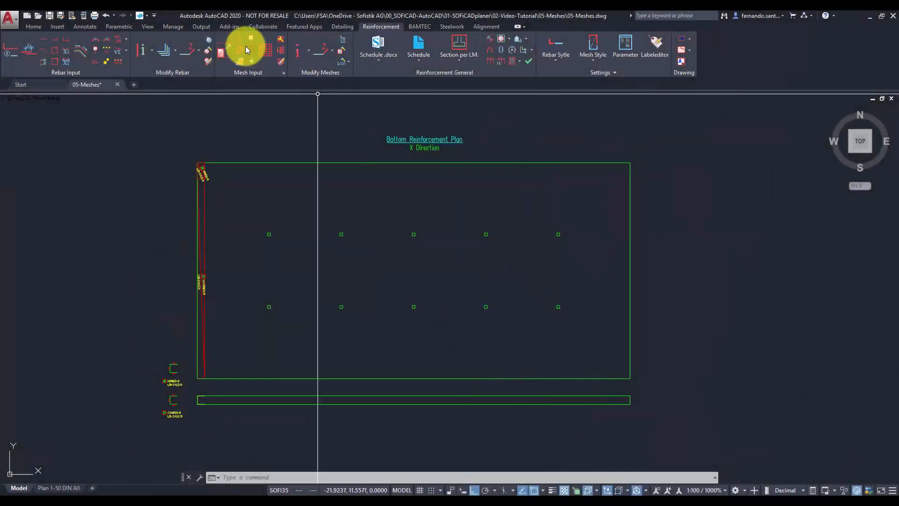
click(245, 46)
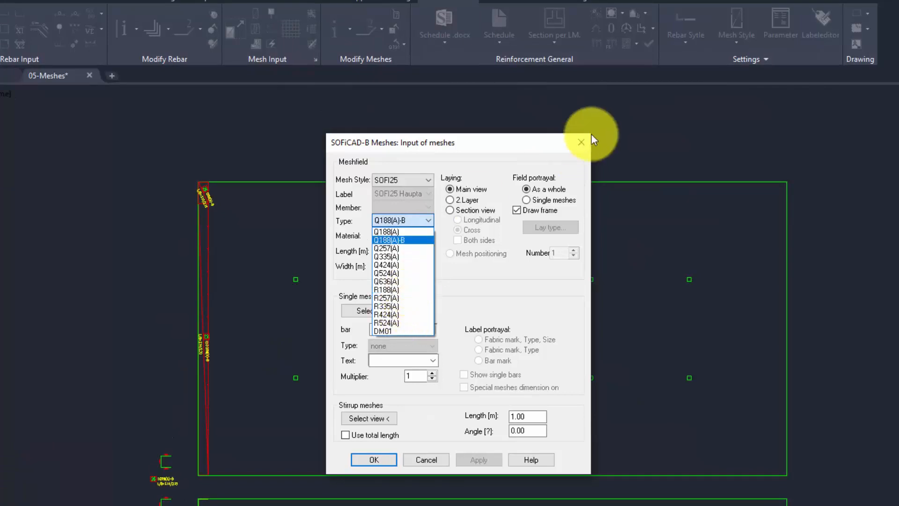
click(584, 147)
click(584, 147)
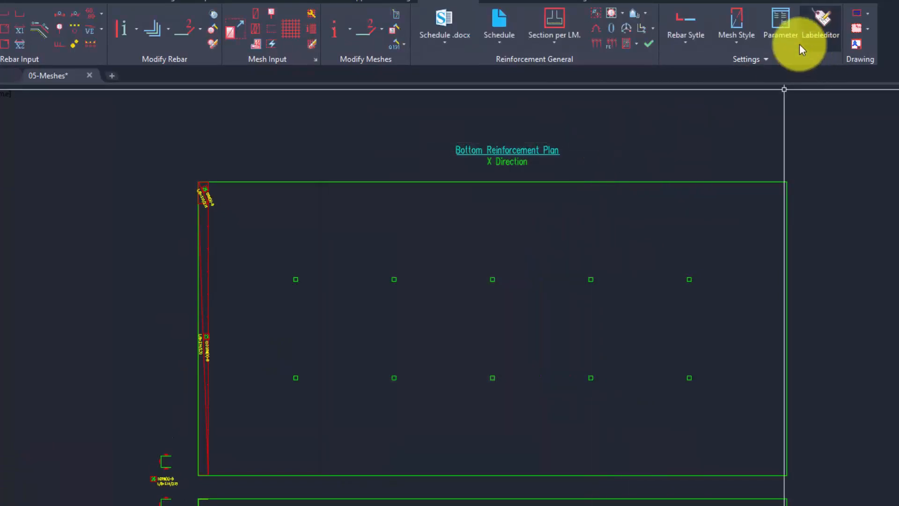
Set the country standard for rebar, meshes and spacers to US with aci-318-08 in the reinforcement parameters
click(785, 27)
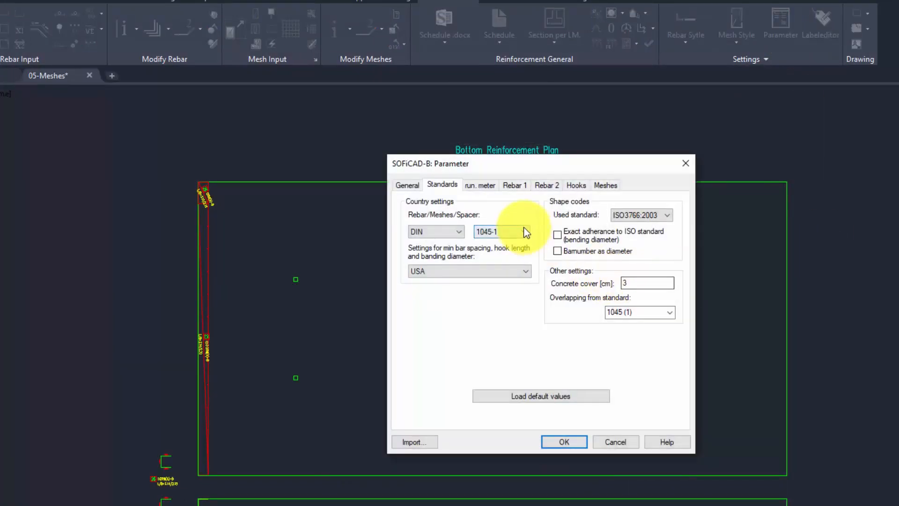
click(458, 232)
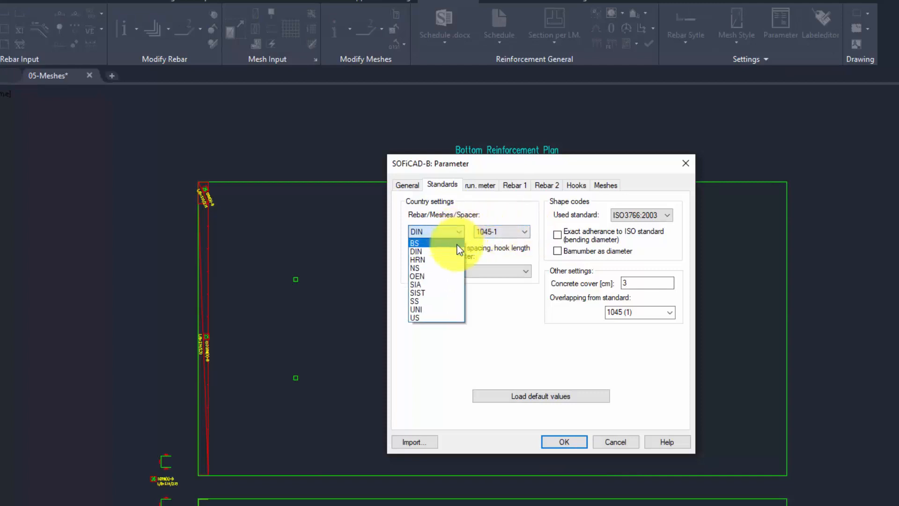
click(442, 317)
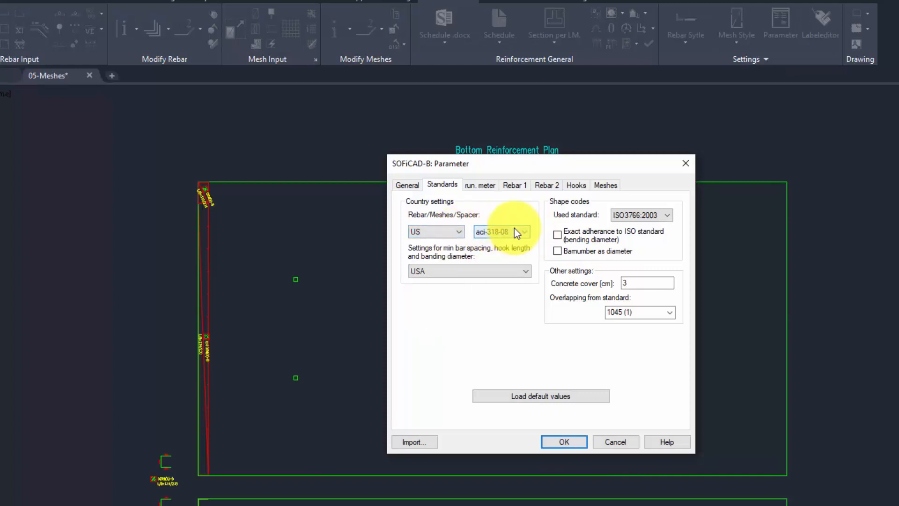
click(566, 442)
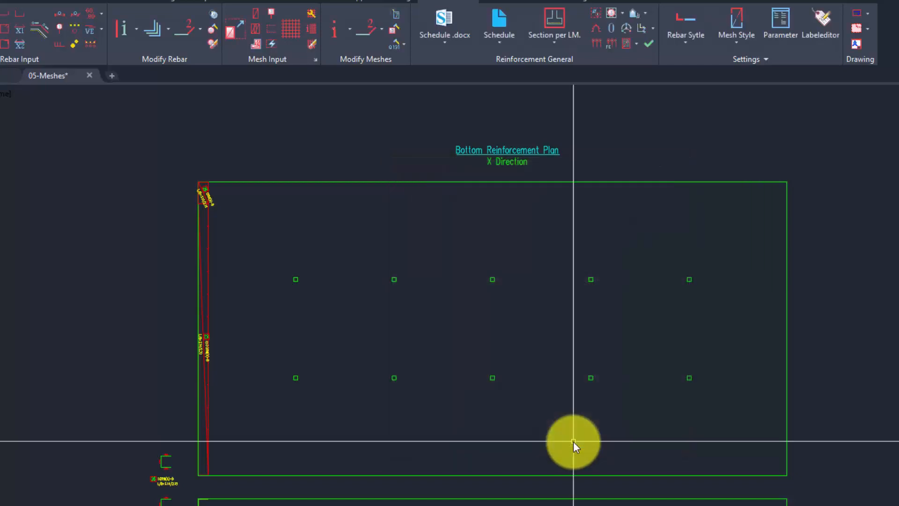
Review the mesh types offered in the mesh input under the US standard, and close the input without laying a mesh
click(254, 15)
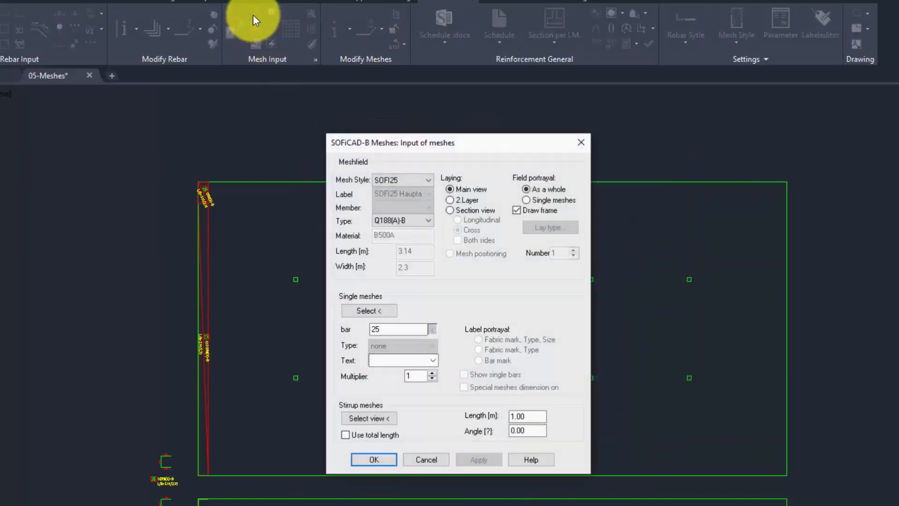
click(429, 220)
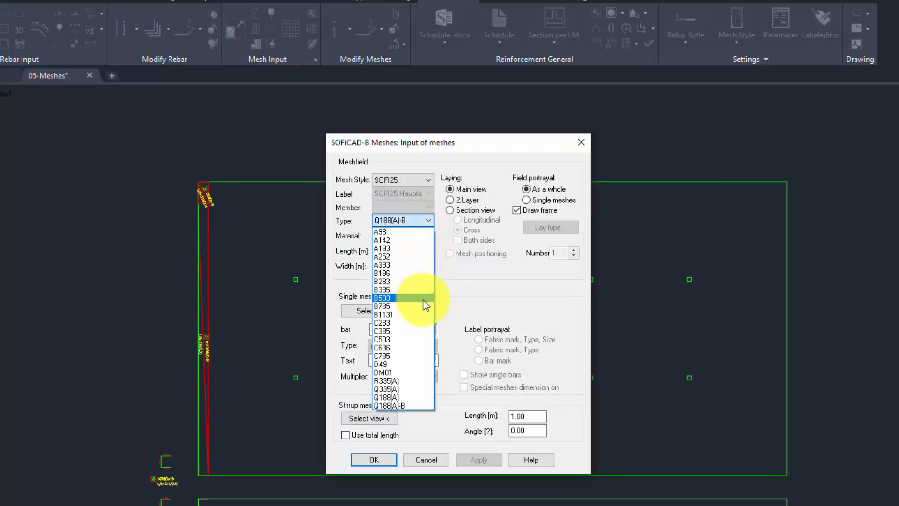
click(581, 142)
click(582, 142)
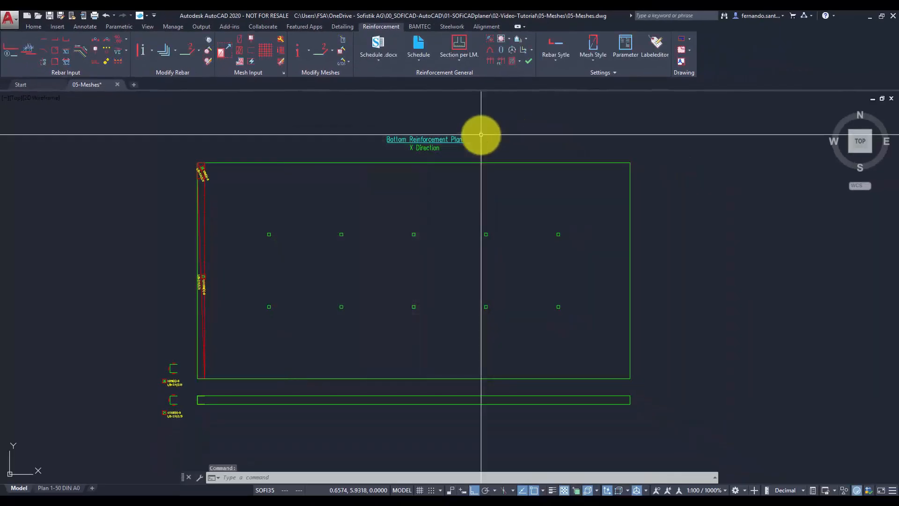
Switch to File Explorer and open din.ini from the SOFiCAD 2020 (AutoCAD 2020) folder in the text editor
key(alt+Tab)
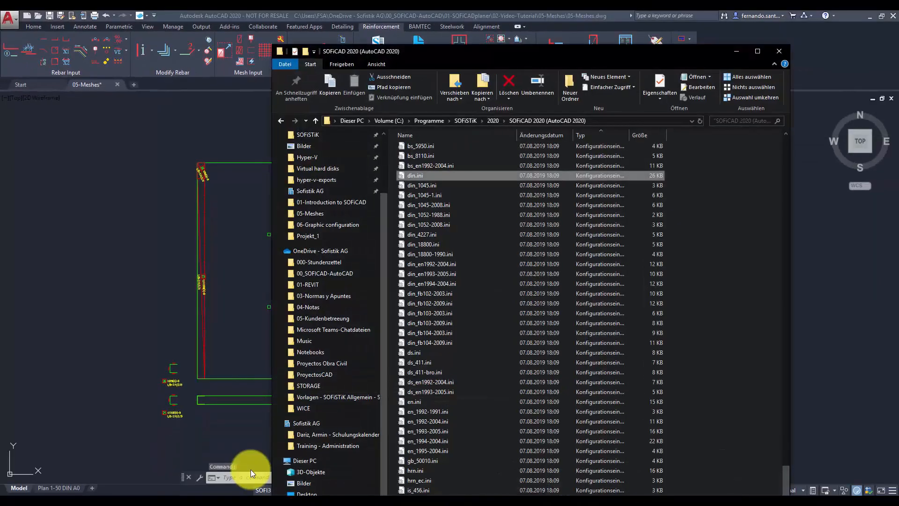
click(654, 122)
click(712, 181)
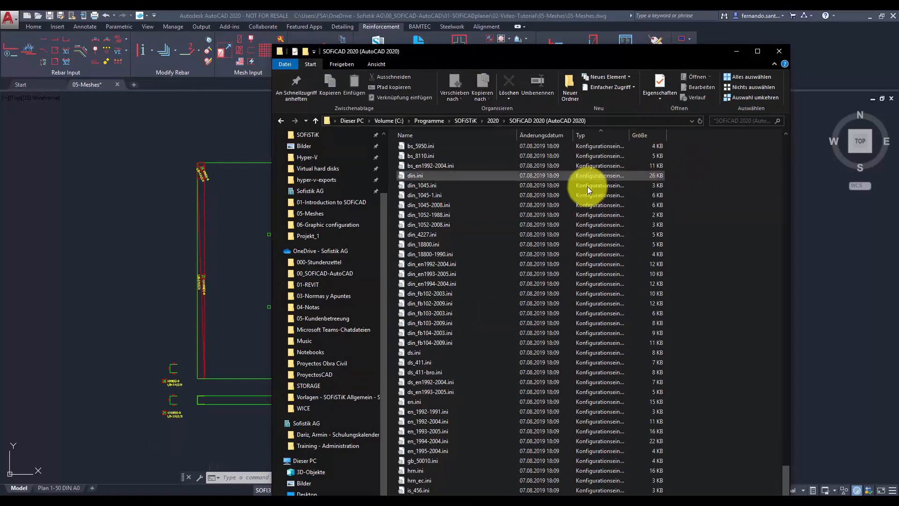
click(496, 176)
right_click(496, 176)
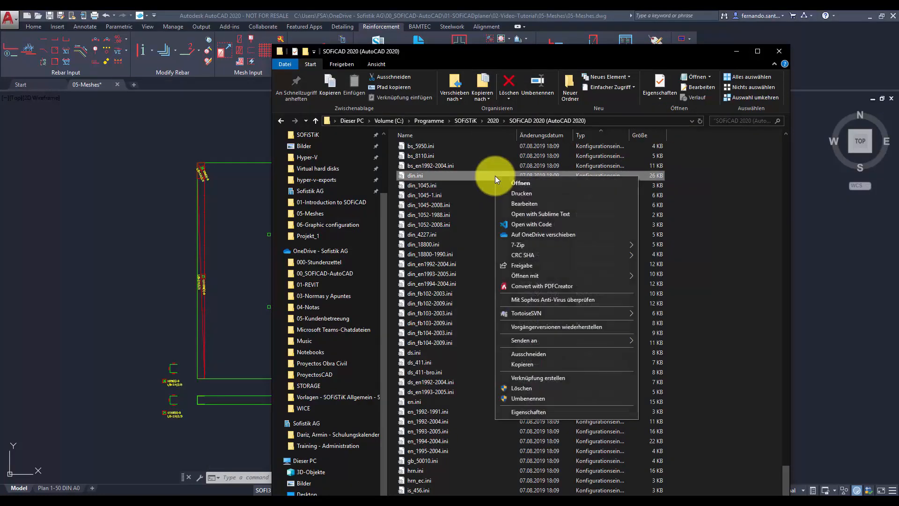
click(508, 181)
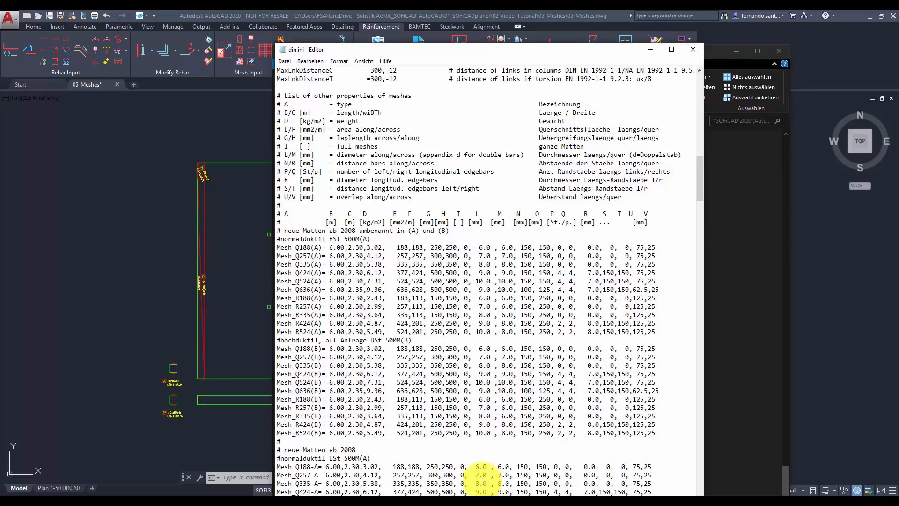
Examine the normal-ductility BSt 500M(A) mesh definitions in din.ini, and put the editor away to return to AutoCAD
drag(276, 246, 670, 312)
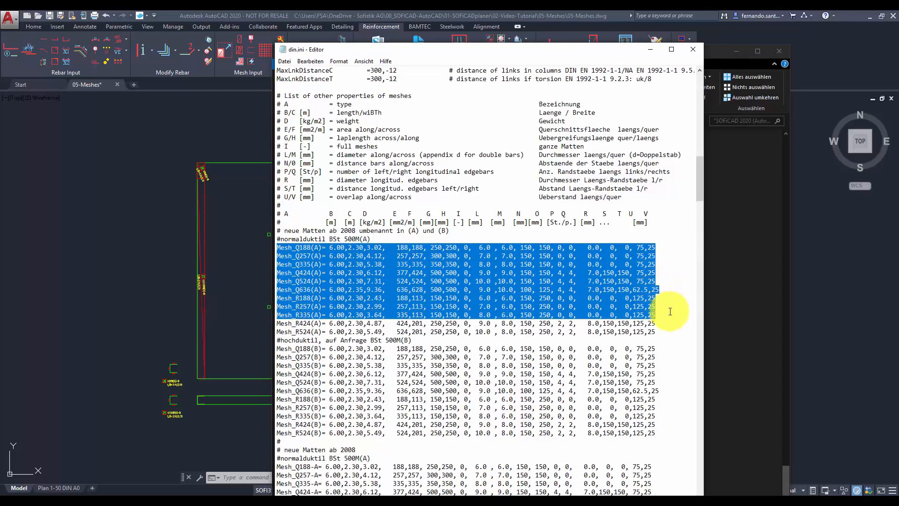
click(667, 388)
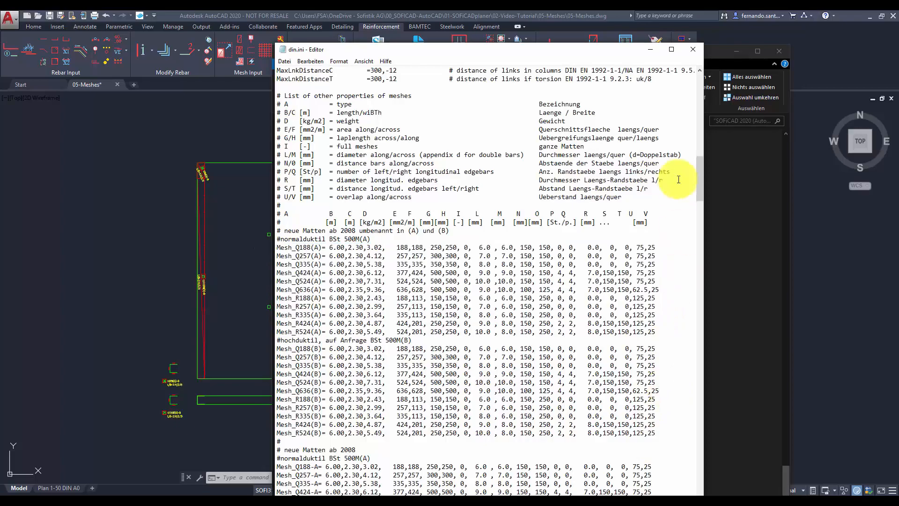
click(651, 51)
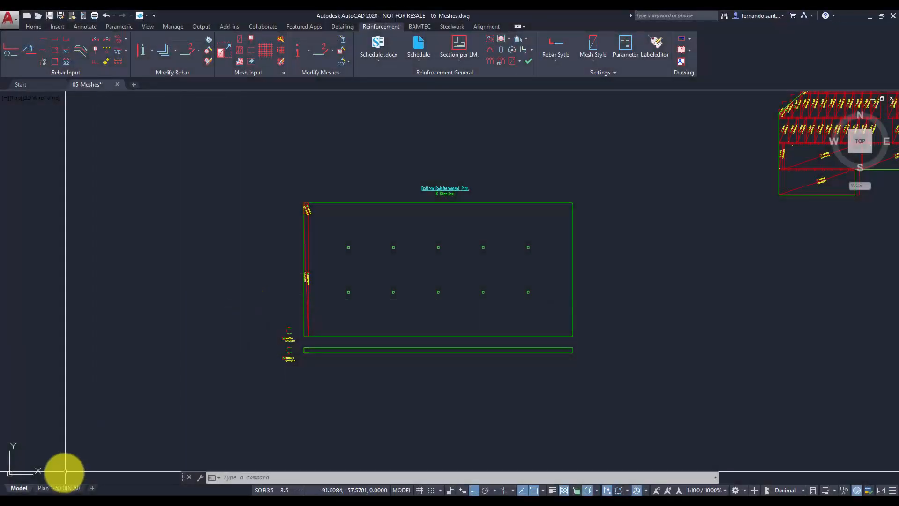
Insert the PLKO- title block on the Plan 1-50 DIN A0 layout as a Reinforcement Drawing, accepting its attributes as filled in
click(60, 488)
key(Escape)
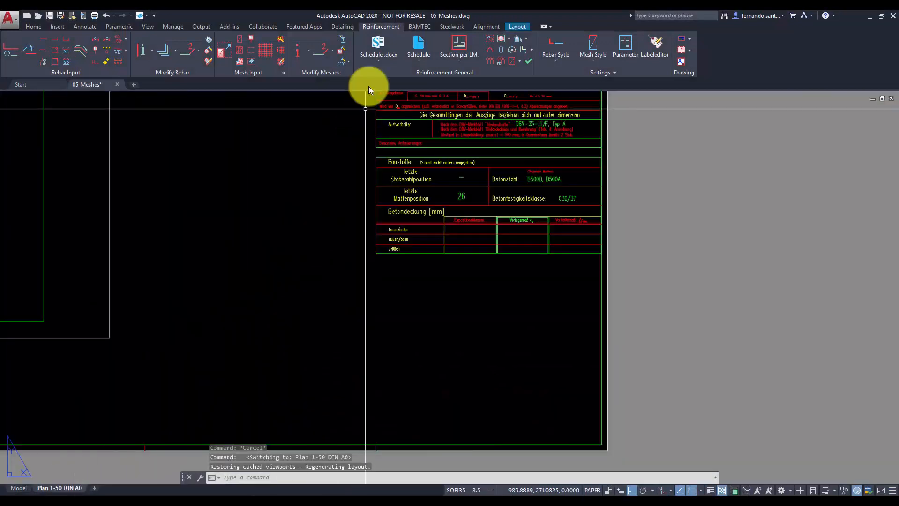
click(343, 26)
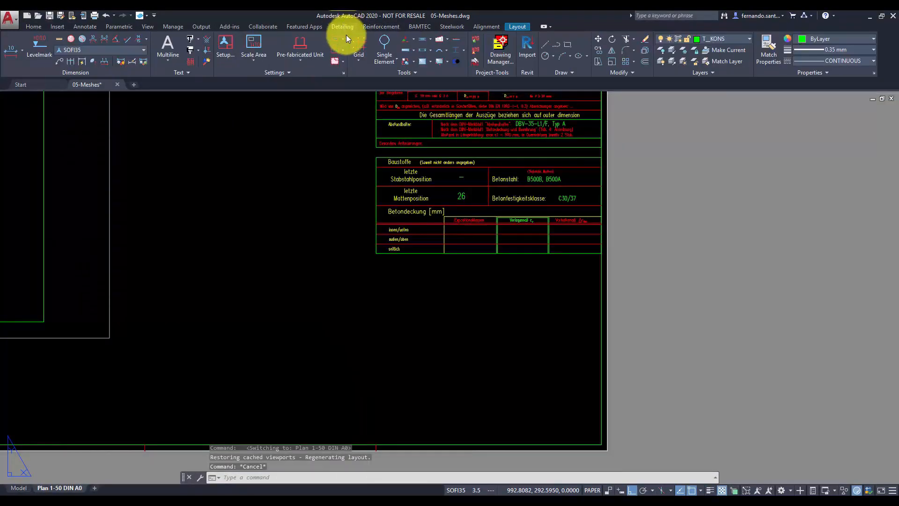
click(344, 37)
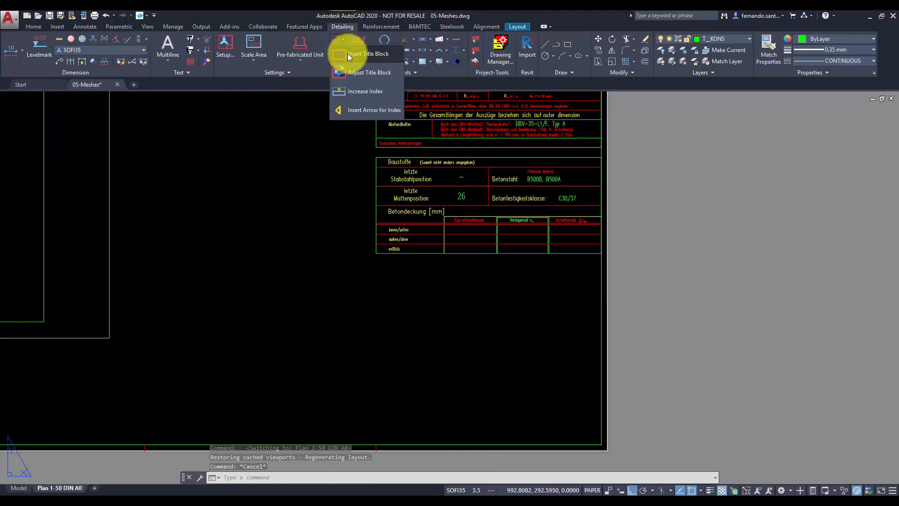
click(348, 54)
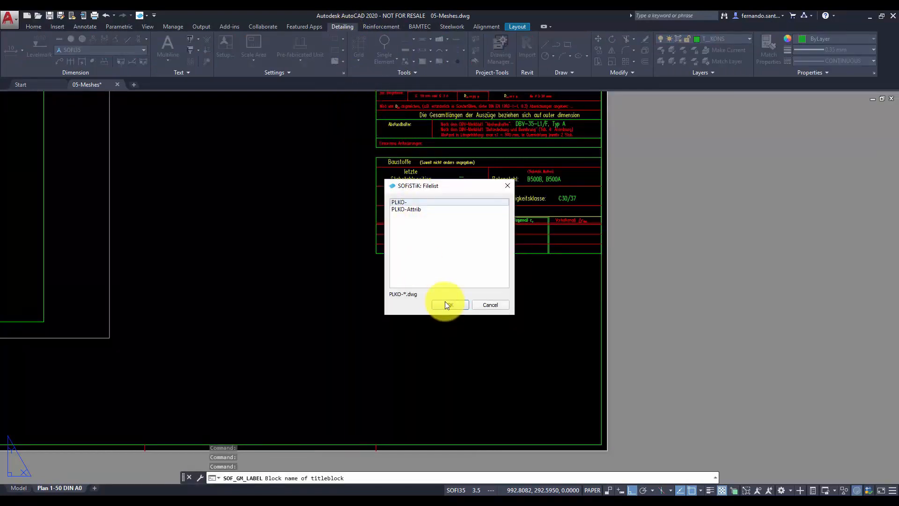
click(446, 305)
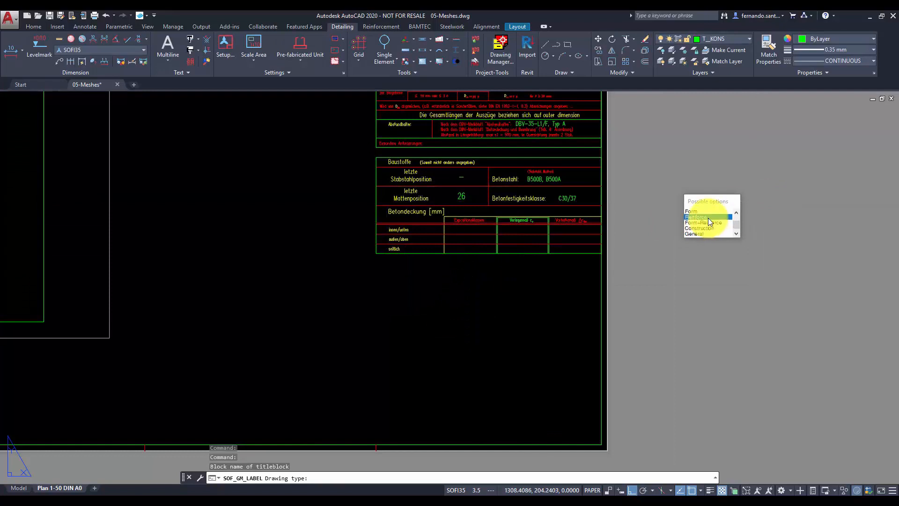
click(708, 218)
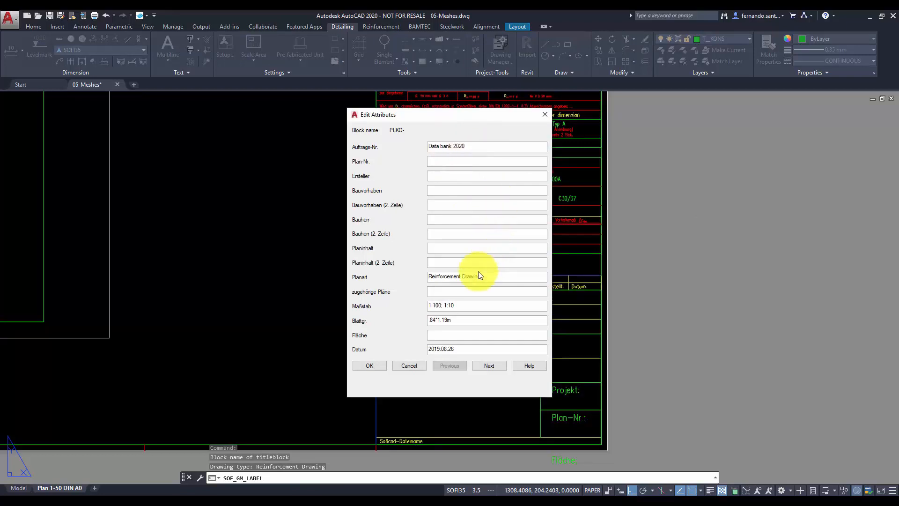
click(380, 364)
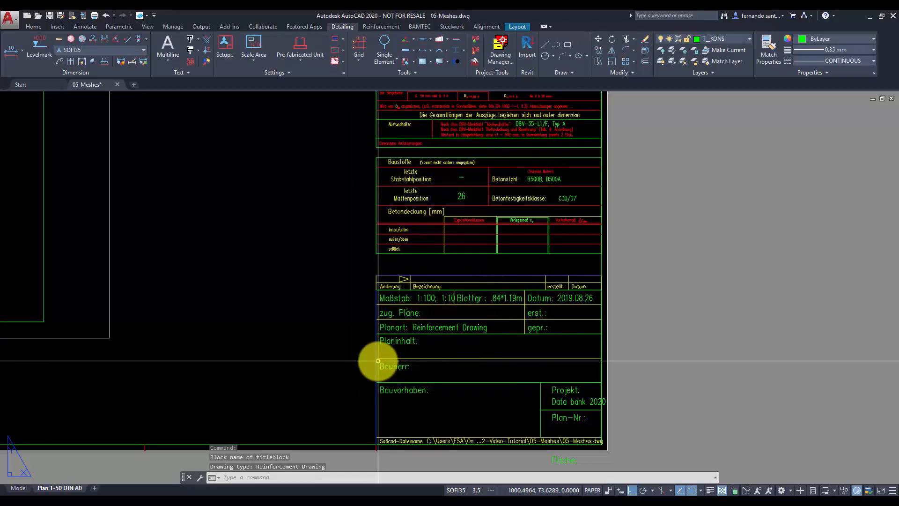
scroll(377, 361, down, 1)
middle_drag(281, 203, 343, 241)
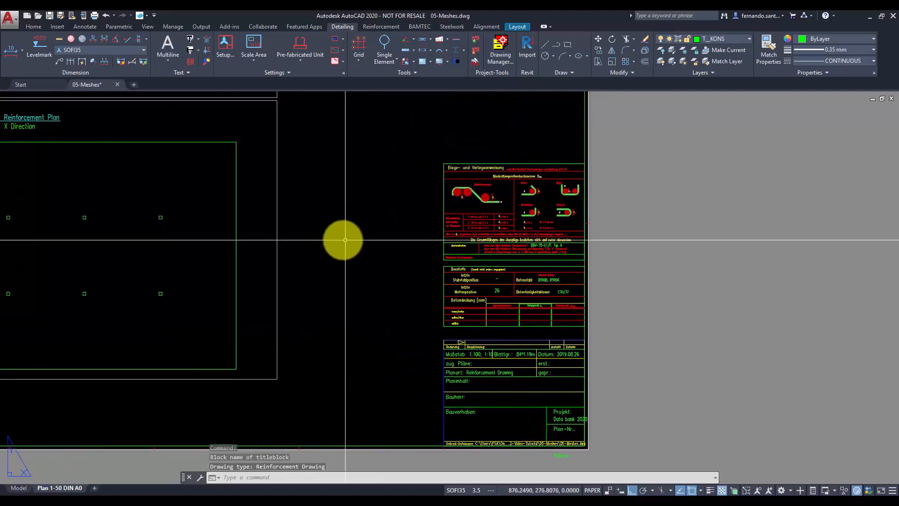
Save the drawing with the project database in the 05-Meshes folder, and return to model space
click(50, 16)
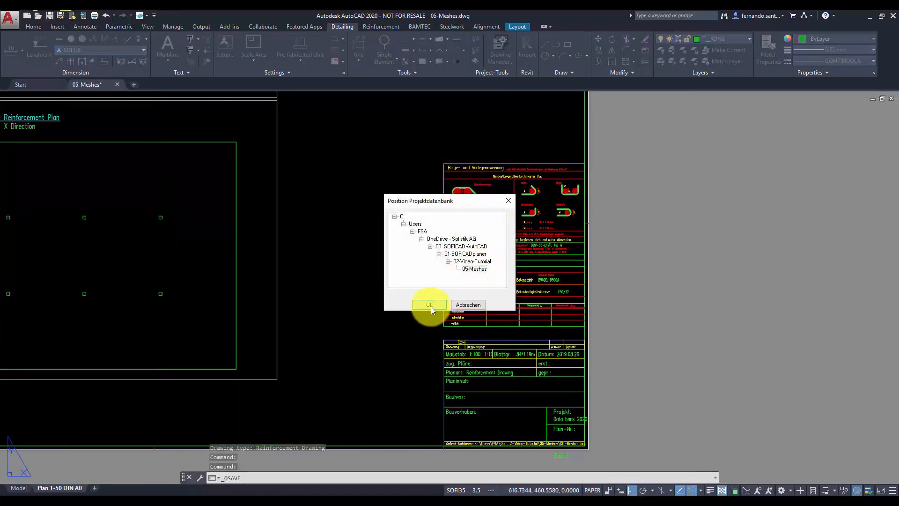
click(429, 305)
click(21, 488)
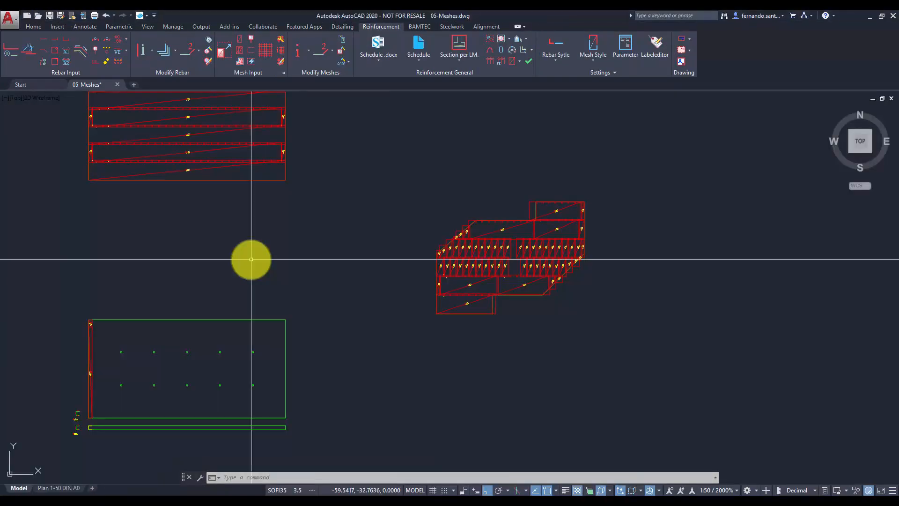
Define a new list mesh named LM01 with maximum dimensions of 6.34 m longitudinal and 2.3 m cross
click(280, 39)
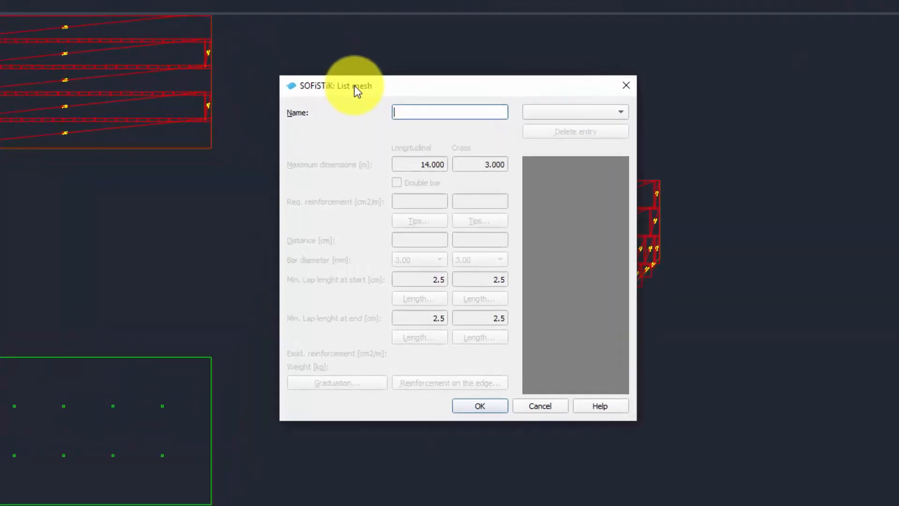
text(LM01)
click(572, 104)
click(569, 117)
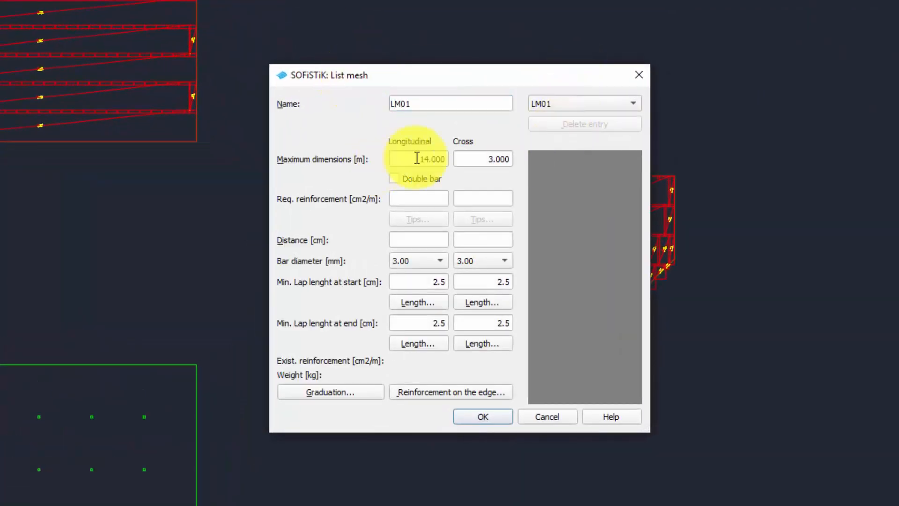
click(417, 158)
text(6.34)
click(468, 159)
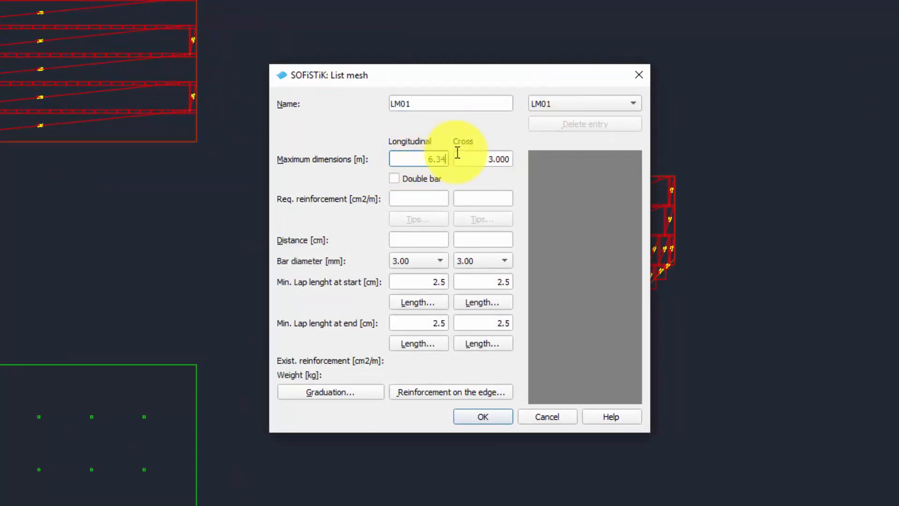
text(2.3)
Set LM01's bar diameters to 8.00 mm in both directions, with distances of 7.5 cm longitudinal and 75 cm cross, and accept the definition
click(438, 261)
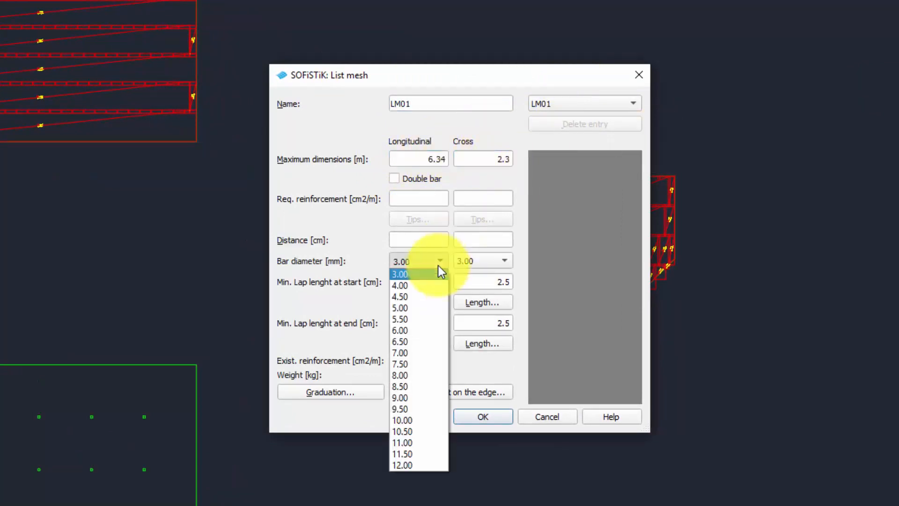
click(422, 375)
click(483, 261)
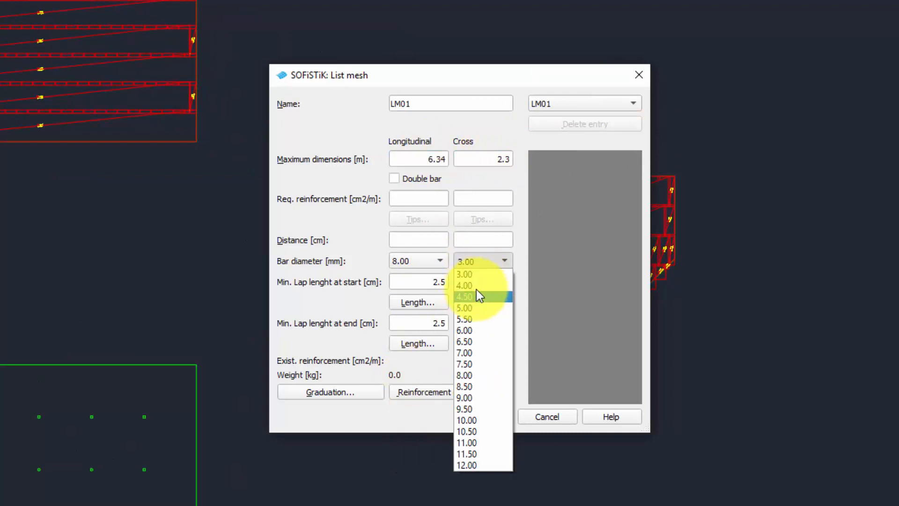
click(468, 375)
text(7.5)
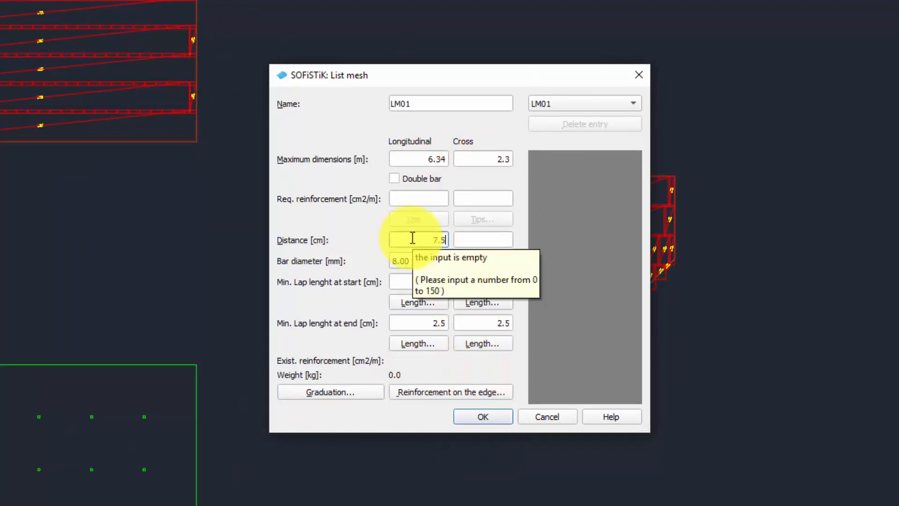
click(480, 235)
text(75)
click(499, 199)
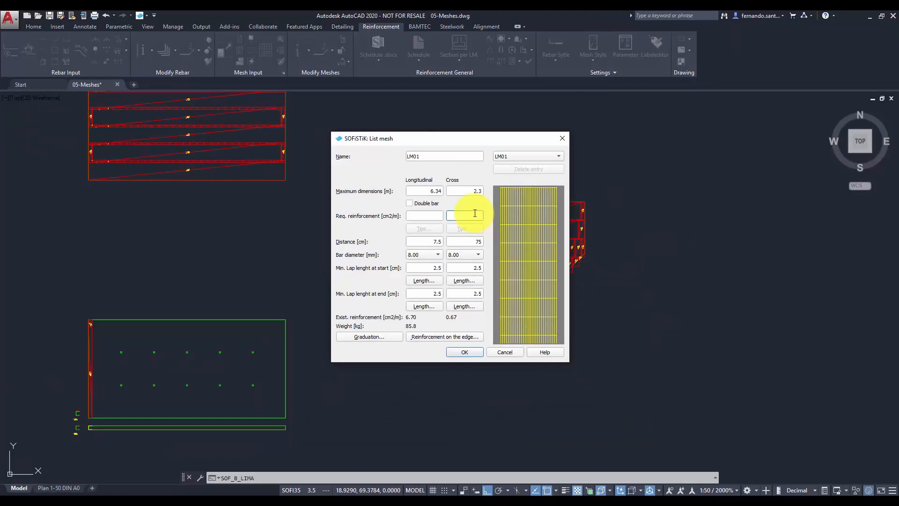
click(465, 352)
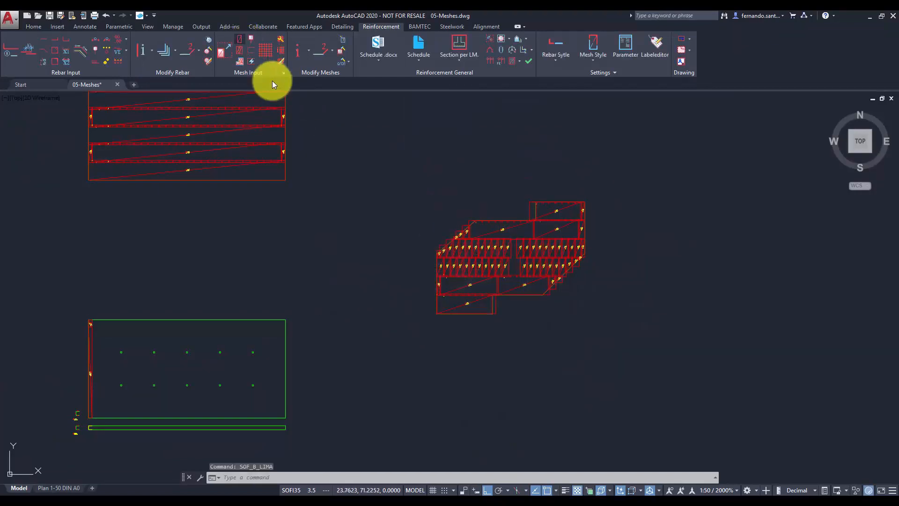
Insert one single mesh of type LM01, 6.34 by 2.3 m, upright in the free area beside the slab plan
click(410, 191)
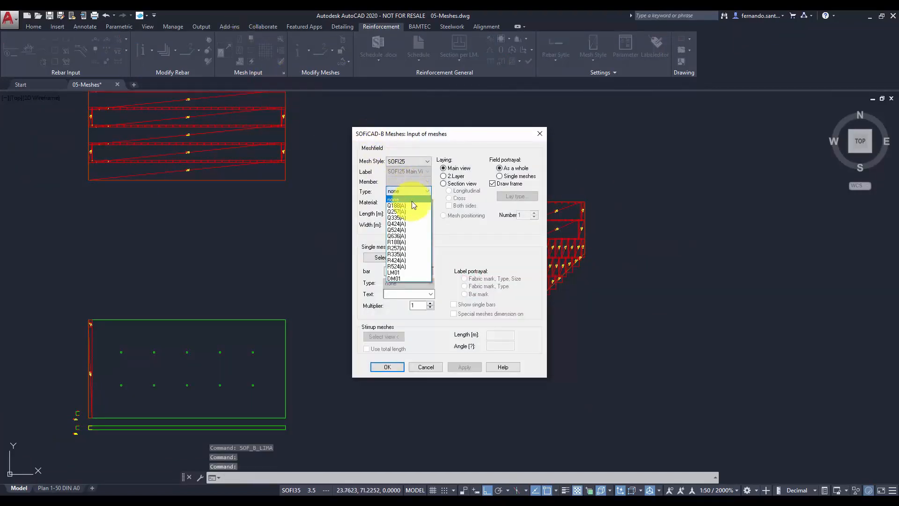
click(414, 267)
click(387, 367)
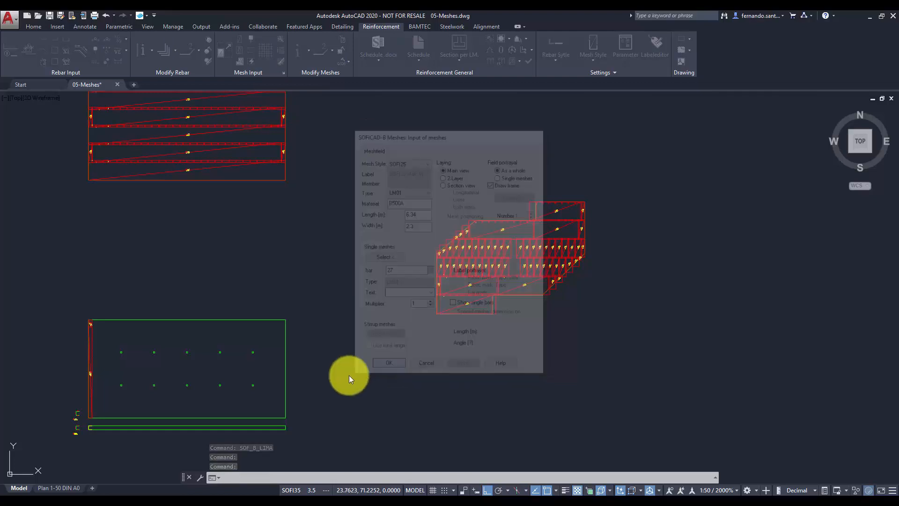
click(353, 369)
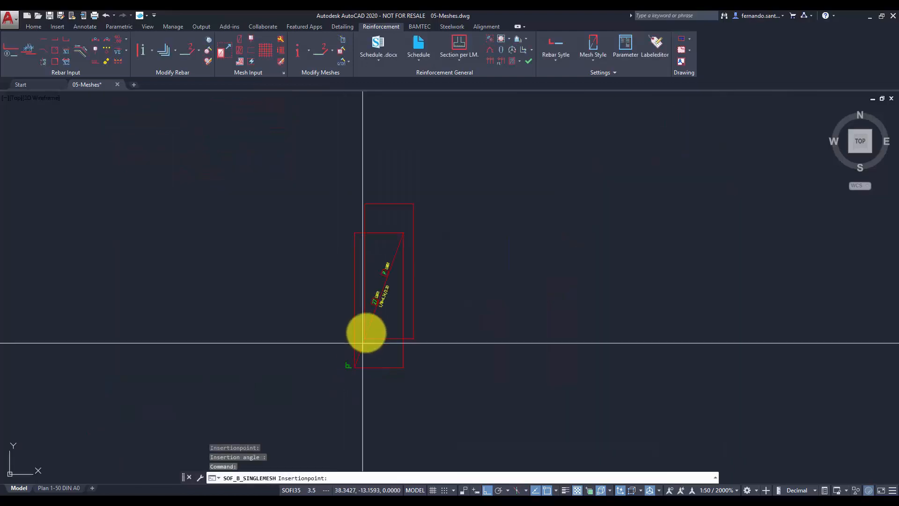
key(Escape)
scroll(375, 300, up, 1)
scroll(375, 300, up, 3)
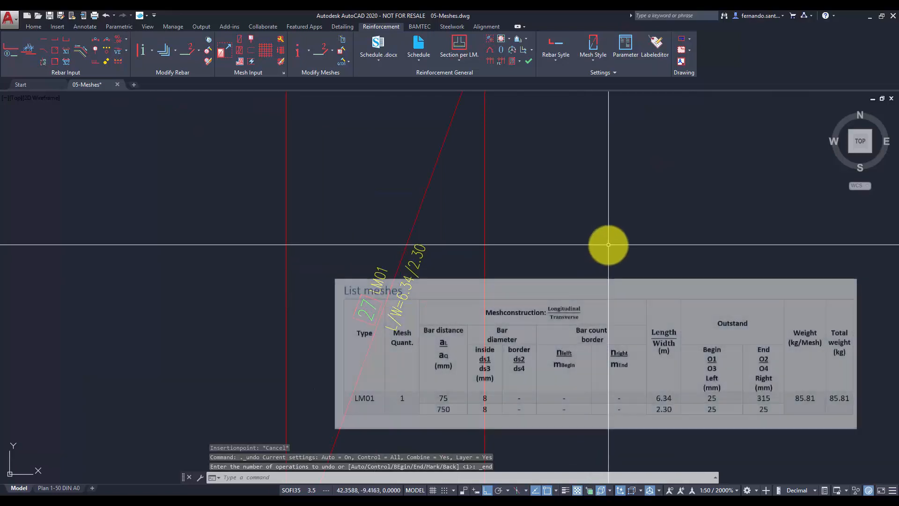
Insert one single mesh of type Q636(A) upright in the free area beside the LM01 mesh
scroll(609, 245, down, 5)
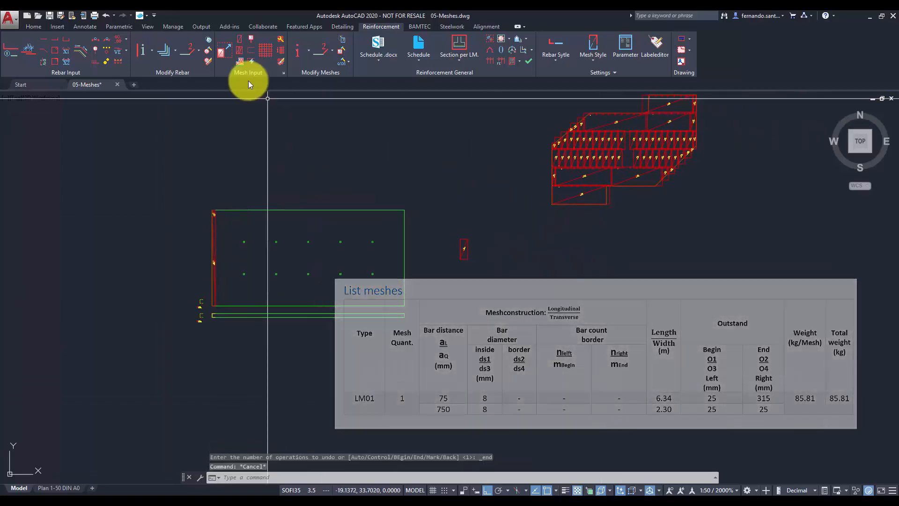
click(237, 41)
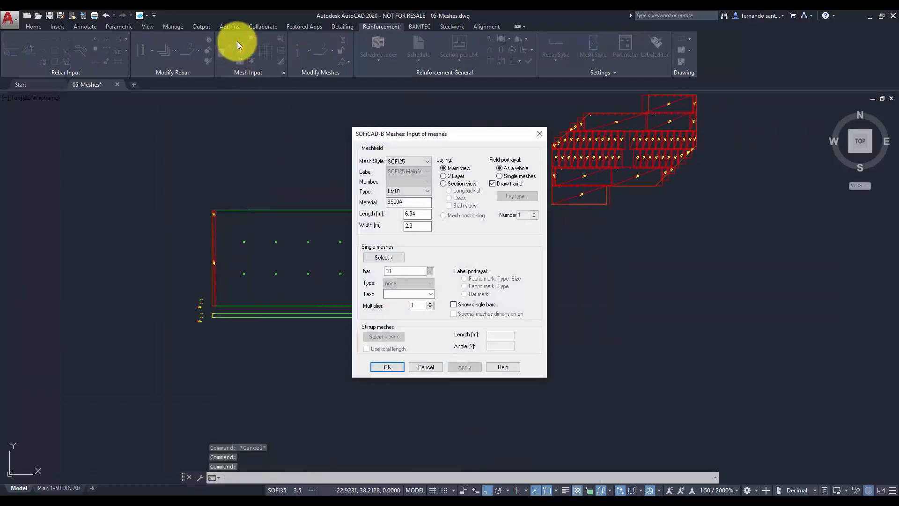
click(426, 192)
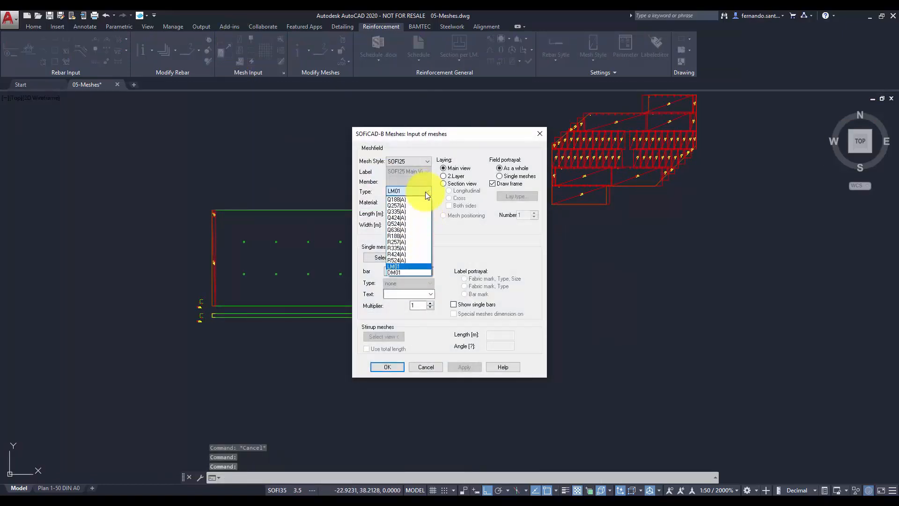
click(424, 229)
click(416, 368)
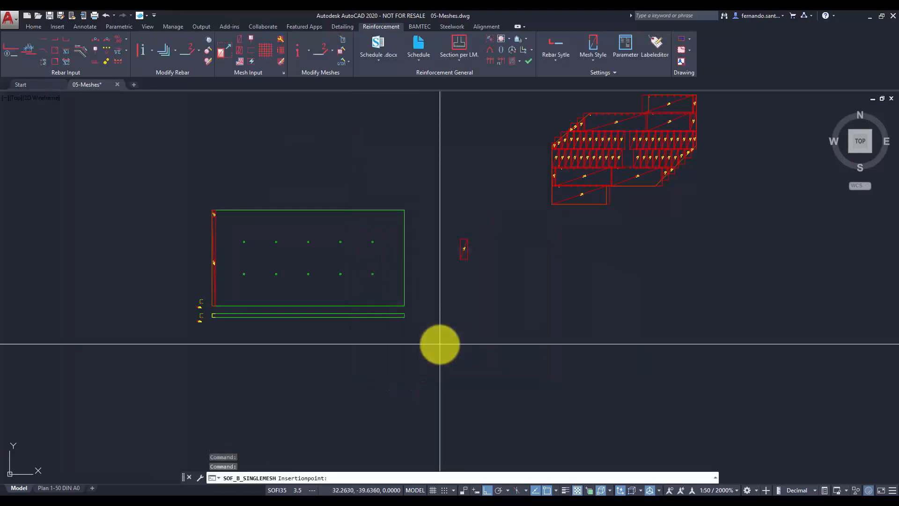
scroll(490, 301, up, 5)
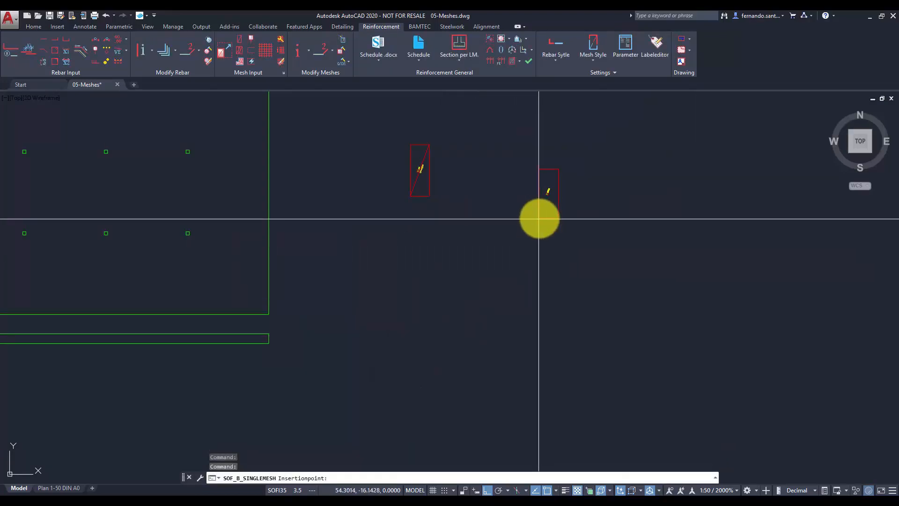
click(532, 196)
key(Return)
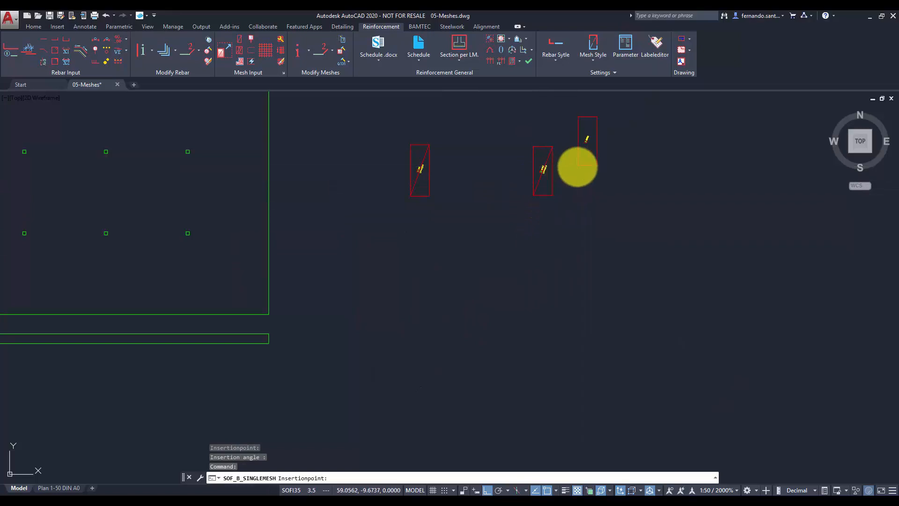
key(Escape)
scroll(568, 156, up, 6)
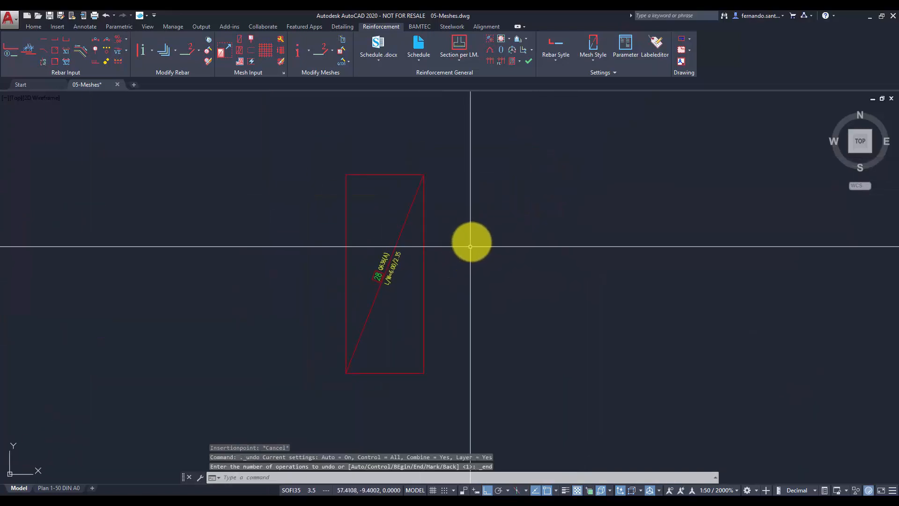
Convert the inserted Q636(A) mesh into a drawing mesh with Define Drawing Mesh
click(472, 240)
click(415, 309)
middle_drag(399, 347, 406, 347)
scroll(405, 348, up, 2)
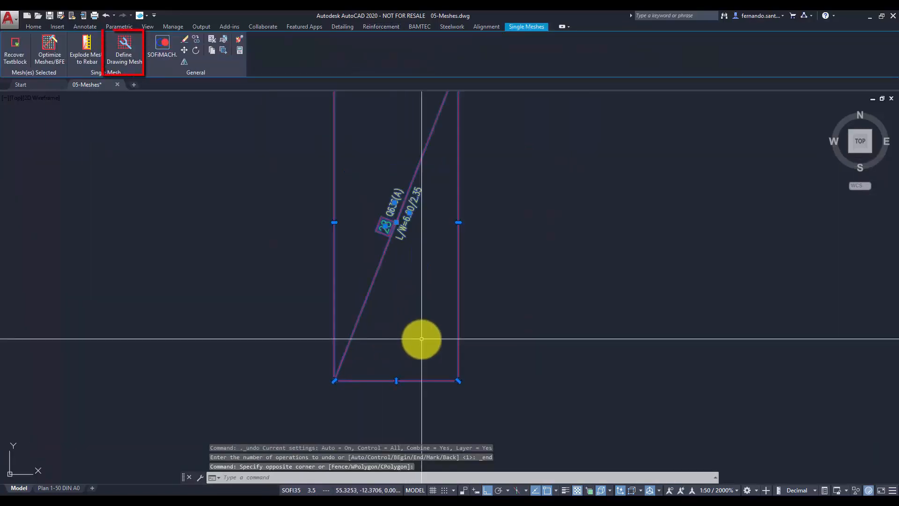
click(129, 50)
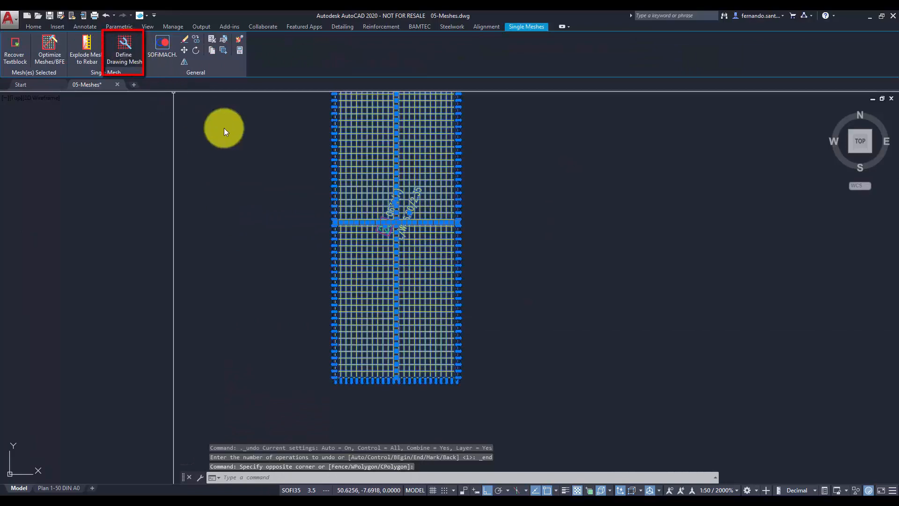
middle_drag(512, 137, 510, 207)
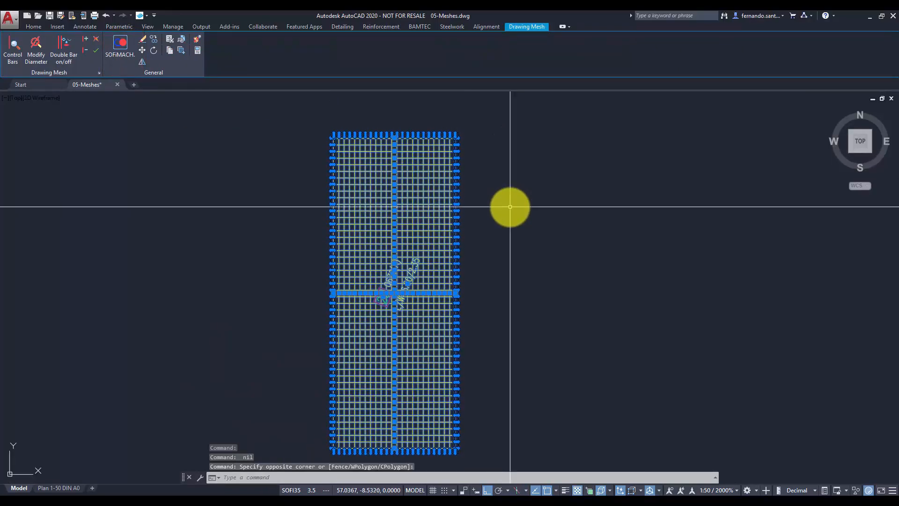
key(Escape)
scroll(465, 141, up, 2)
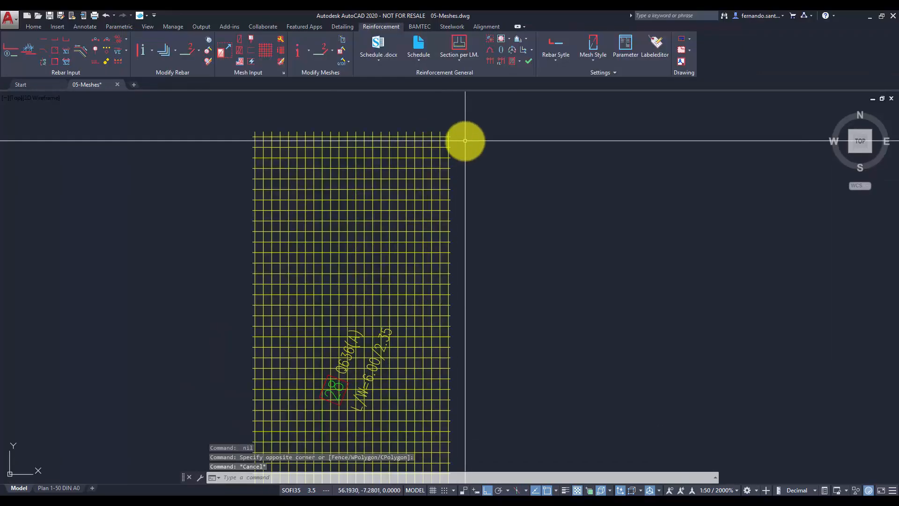
Stretch the right ends of the cross bars in the mesh's upper part inward, shortening those bars to about 1.49 m
text(st)
click(261, 375)
click(491, 111)
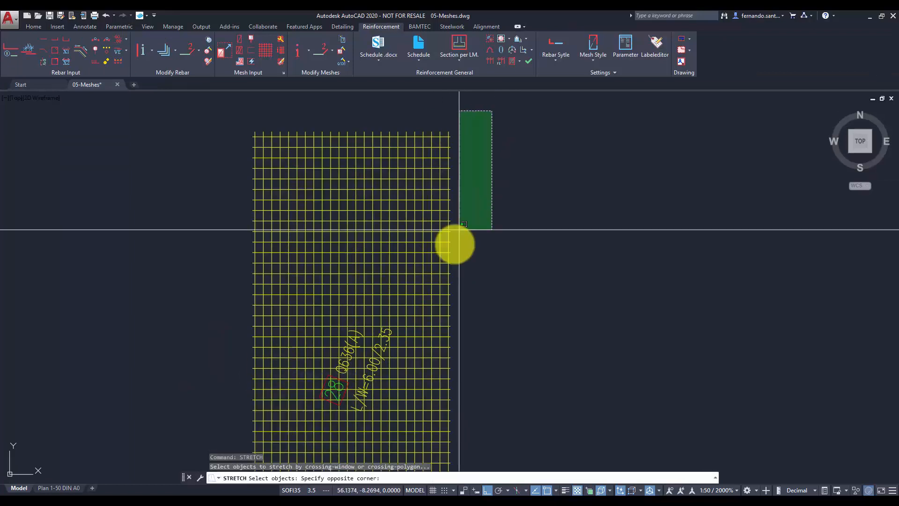
click(450, 301)
key(Return)
click(599, 220)
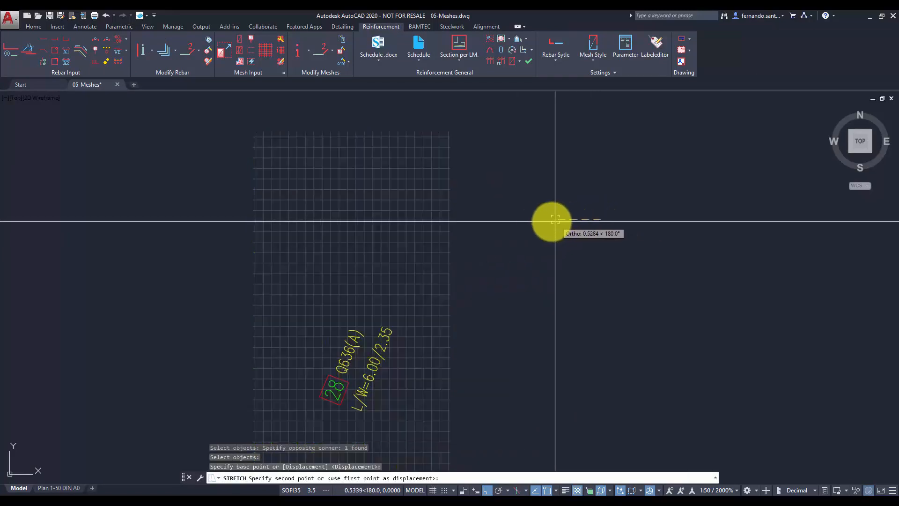
click(528, 221)
Stretch the upper ends of the mesh's right-hand longitudinal bars down to the shortened area, leaving these bars about 4.17 m long
key(Return)
click(482, 124)
click(381, 155)
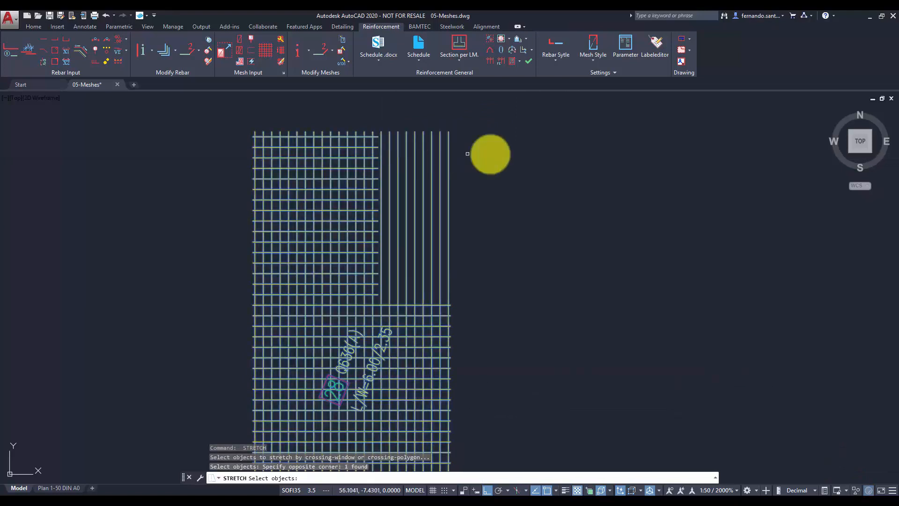
key(Return)
click(553, 139)
click(542, 291)
key(Escape)
scroll(560, 284, down, 1)
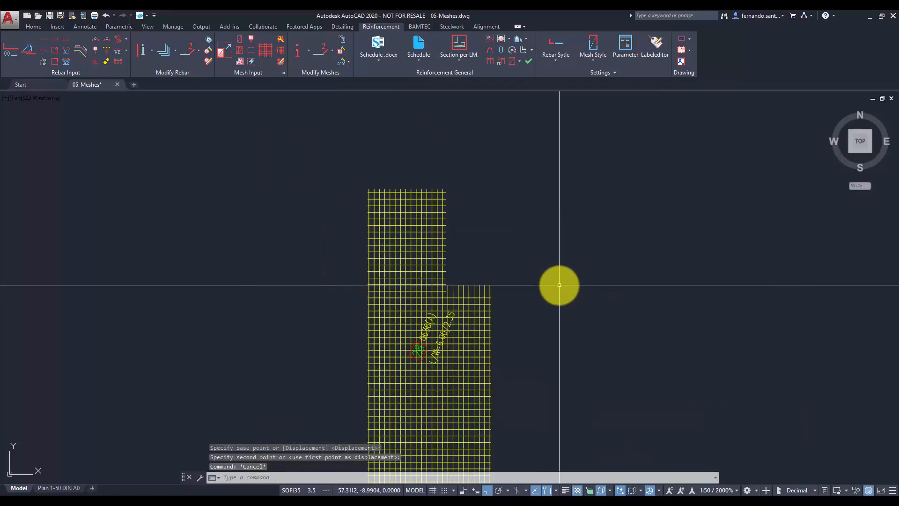
Complete the notched drawing mesh and name it STM01
middle_drag(608, 336, 575, 254)
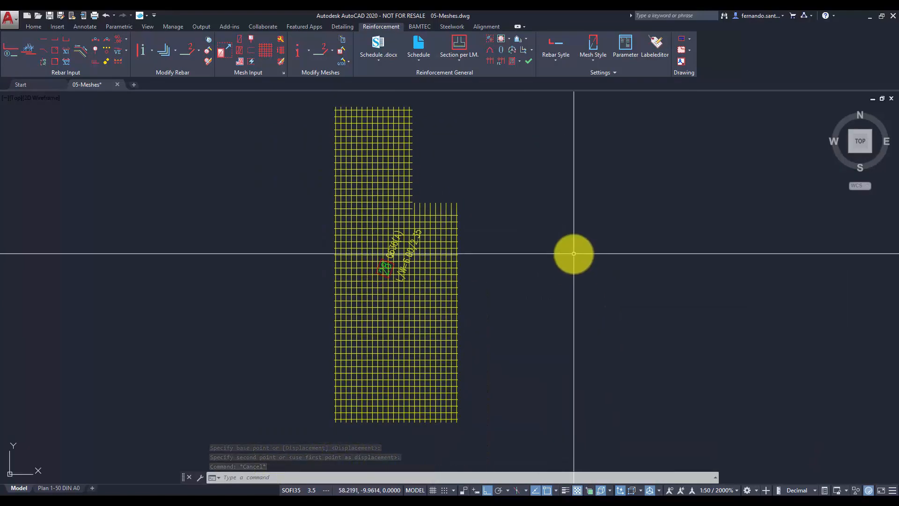
click(435, 295)
right_click(435, 296)
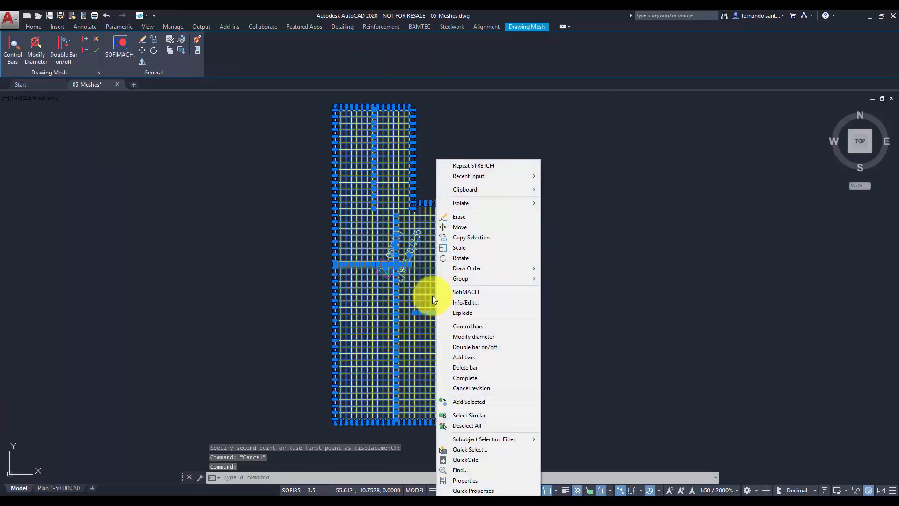
click(460, 379)
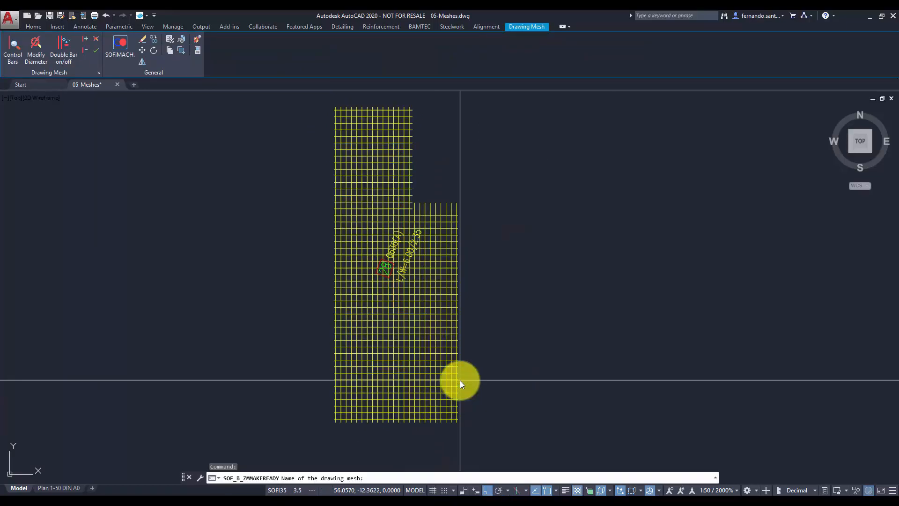
text(STM01)
key(Return)
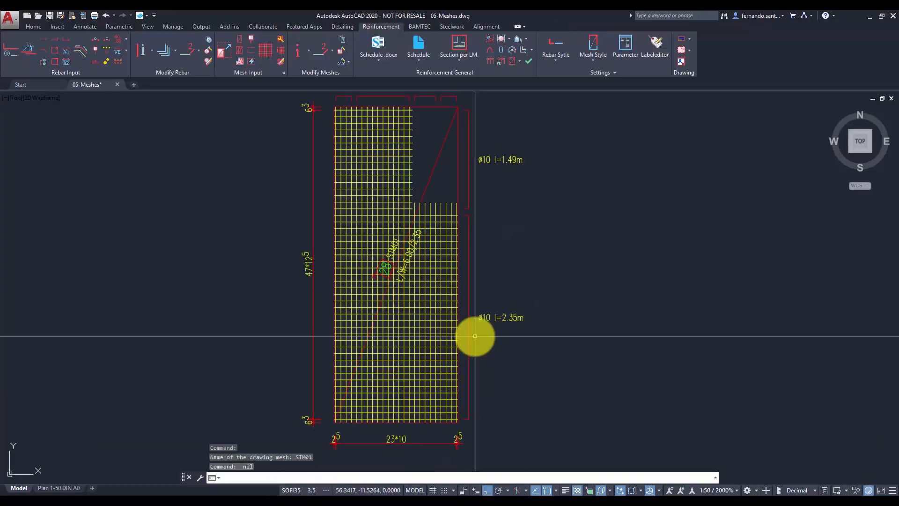
Examine the single-bar display and special mesh dimension options in the STM01 mesh's properties
scroll(475, 336, down, 3)
double_click(494, 285)
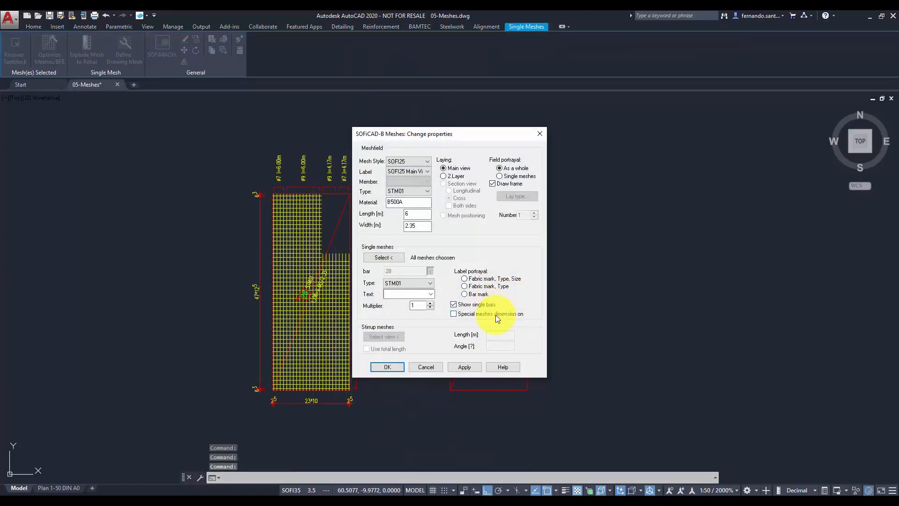
click(419, 367)
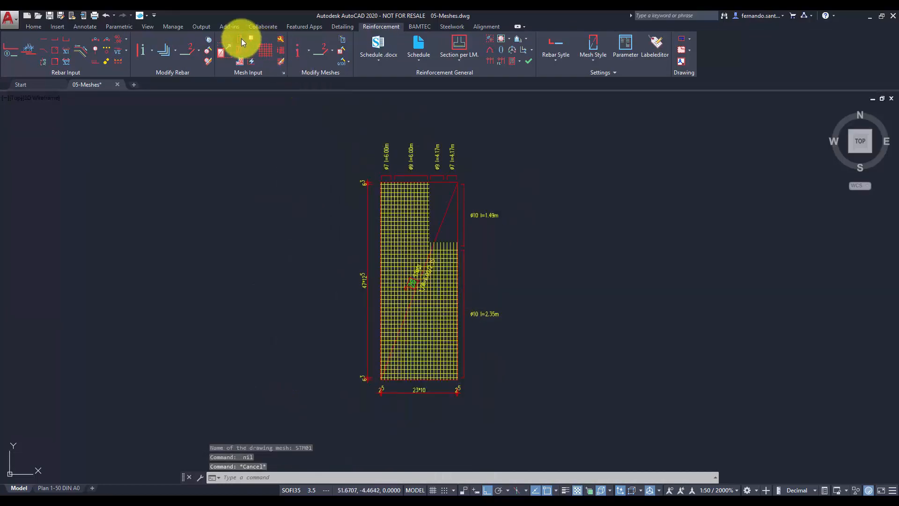
Insert a single mesh of type STM01 beside the notched drawing mesh
click(241, 40)
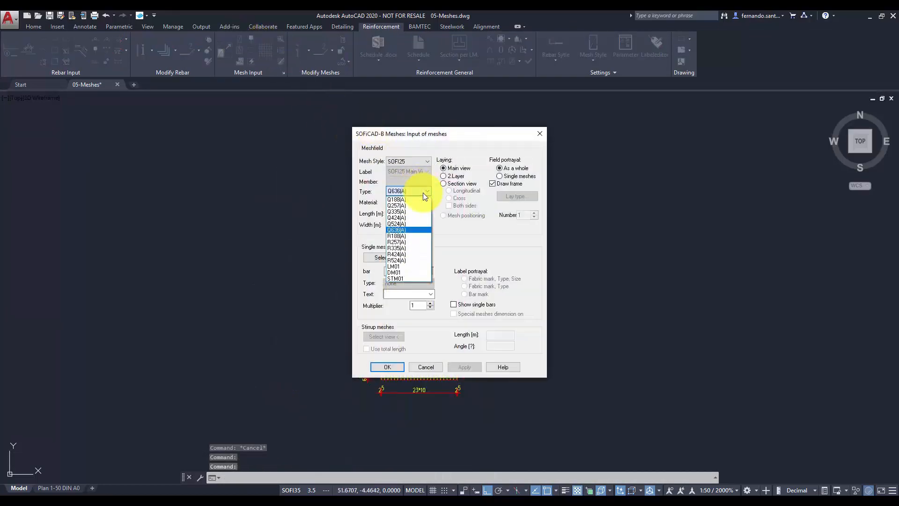
click(415, 279)
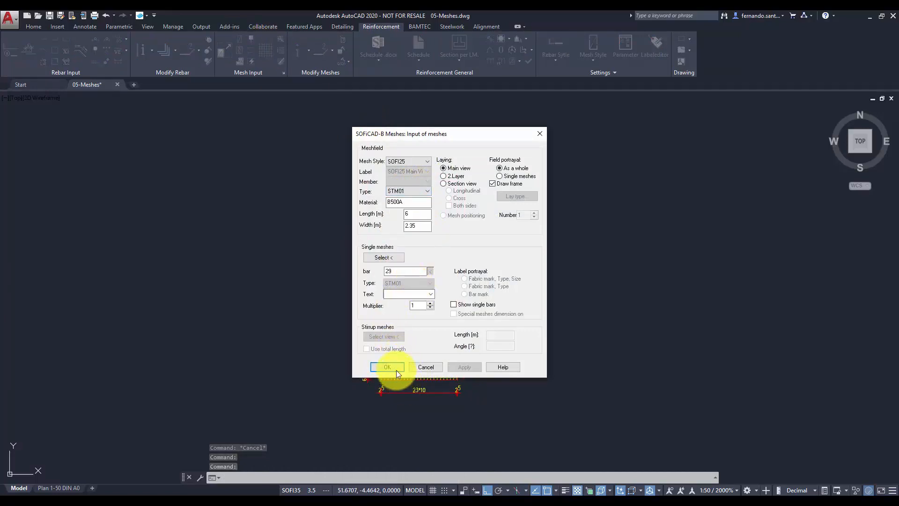
click(396, 370)
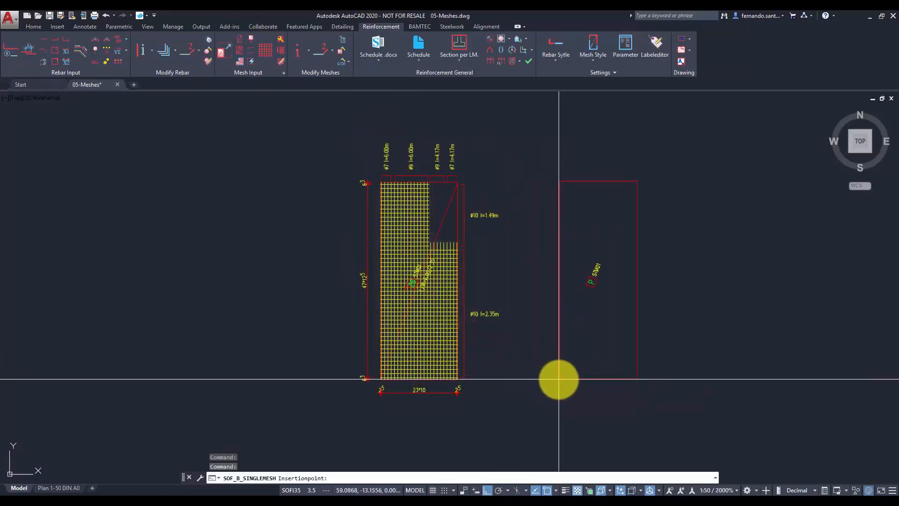
key(Escape)
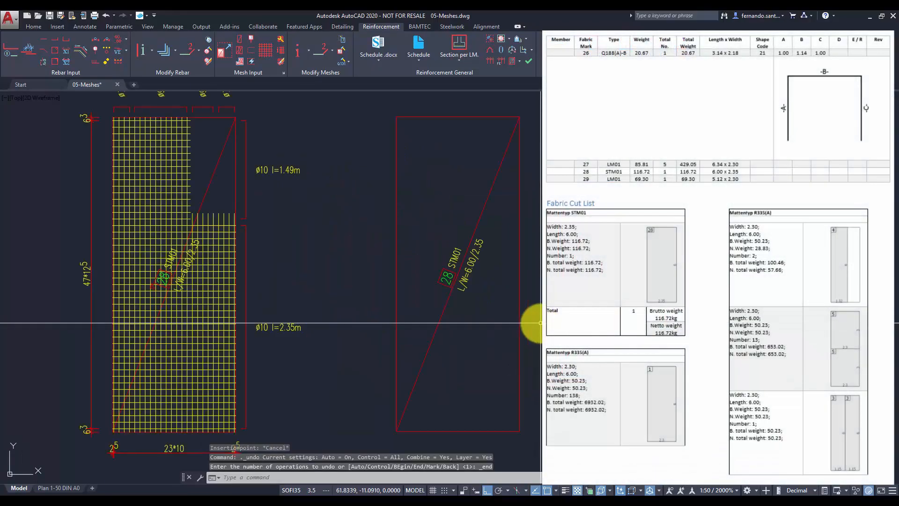
scroll(540, 323, down, 3)
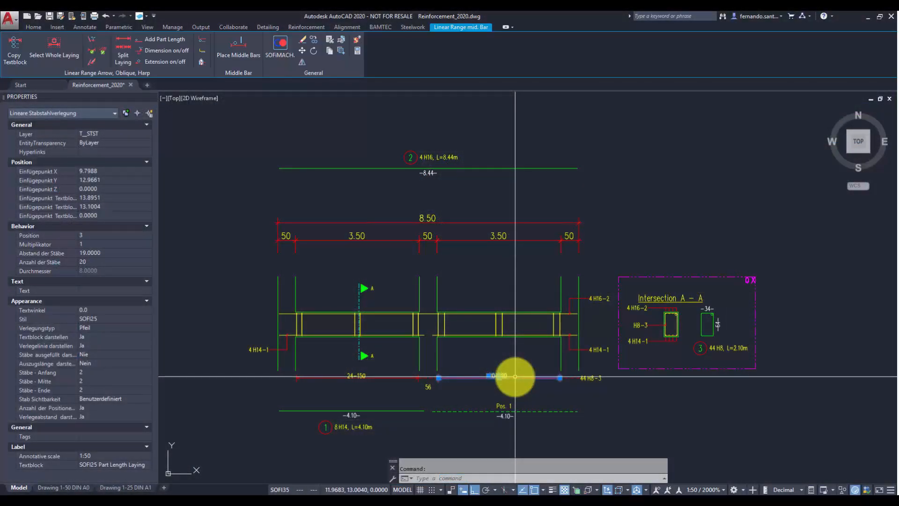
Examine the label styles offered in the rebar laying settings of the right-hand stirrup range below the beam
right_click(515, 376)
click(557, 269)
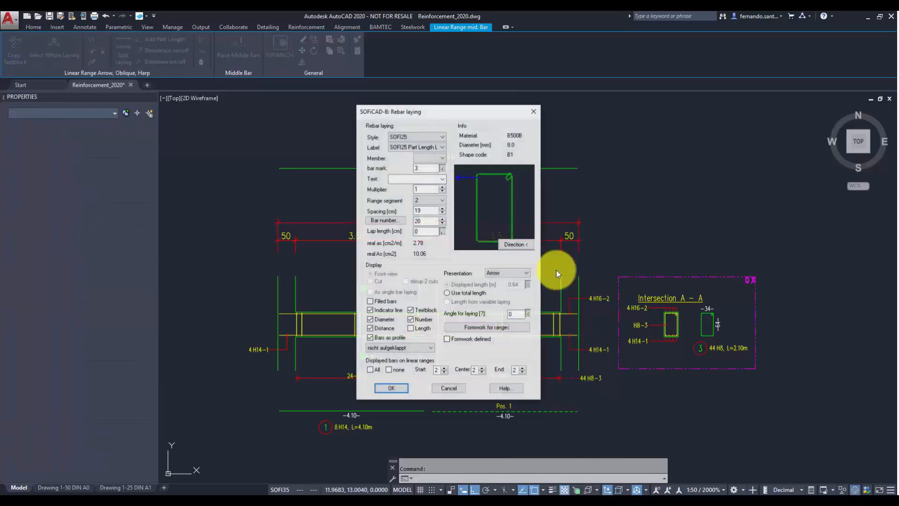
click(428, 146)
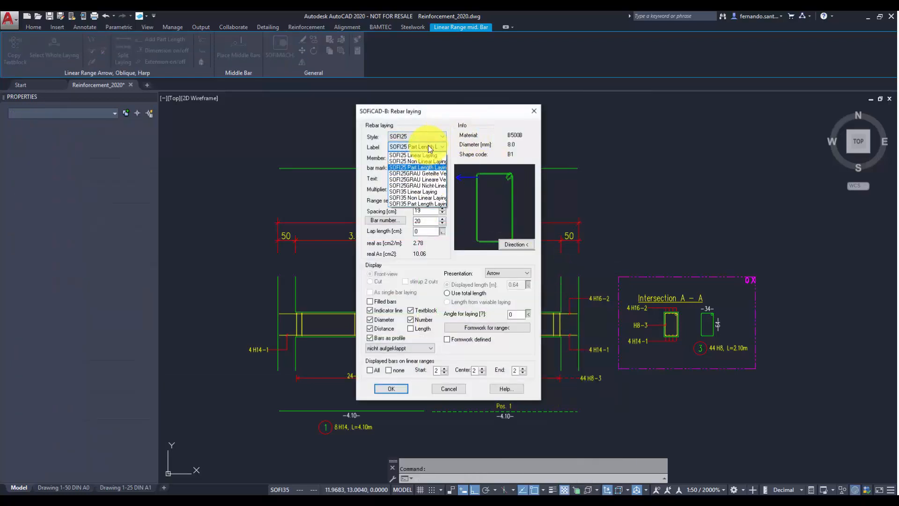
click(429, 146)
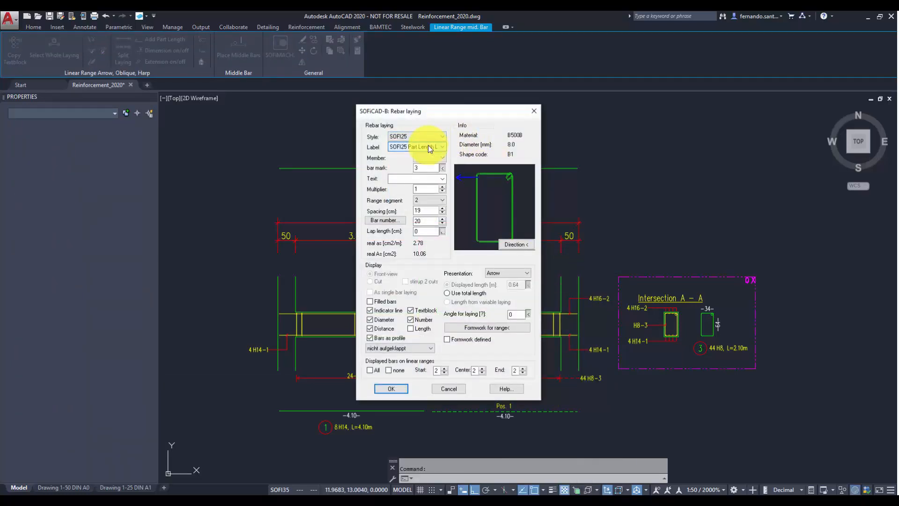
click(535, 113)
Preview alternative textblock label styles for the right-hand stirrup range in its object properties
click(515, 386)
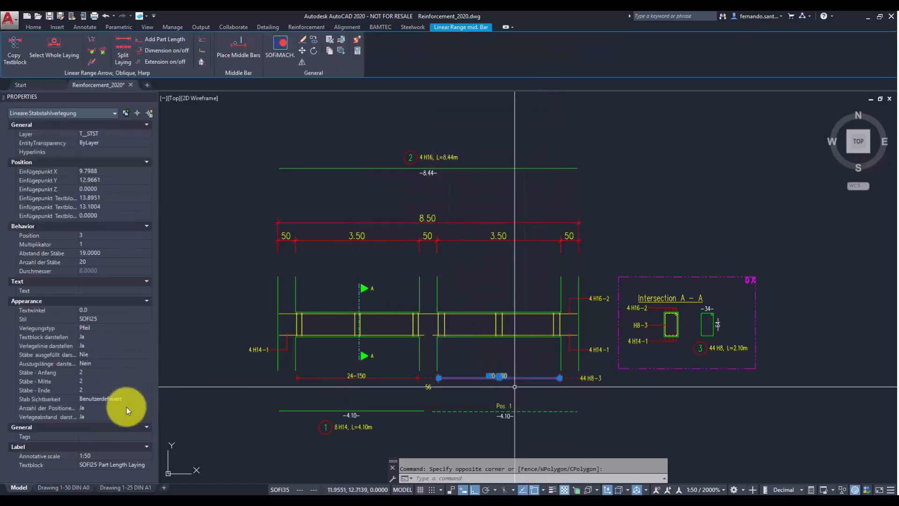
click(118, 465)
click(123, 465)
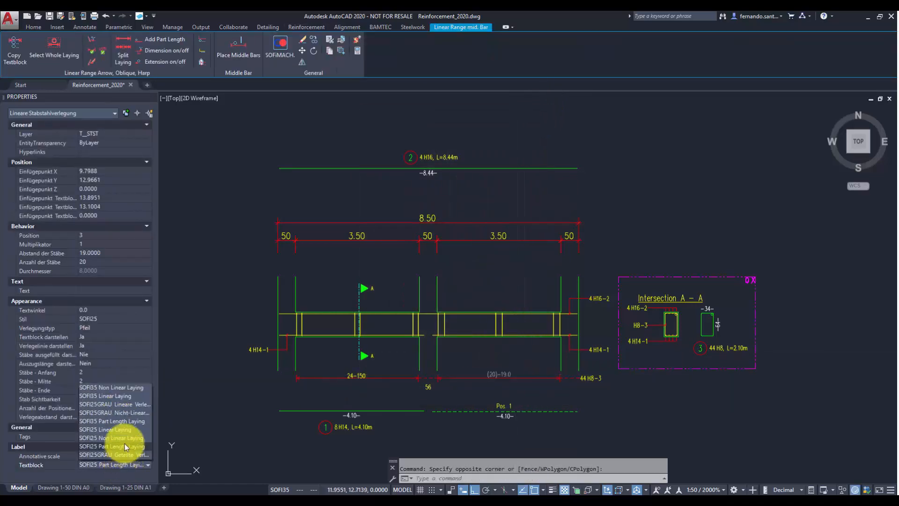
click(133, 403)
key(Escape)
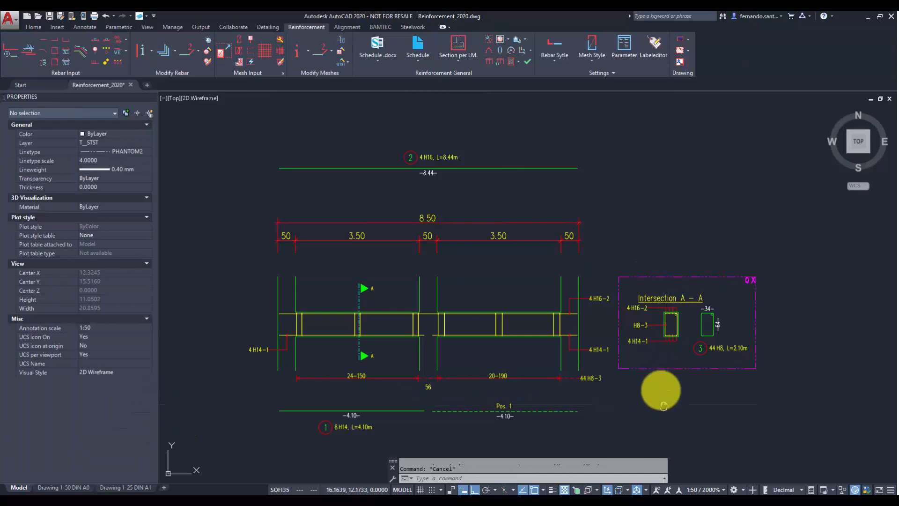
Add the text "above+below" to the labels of the six H10 bar layings above and below the openings
middle_drag(663, 406, 683, 115)
click(583, 209)
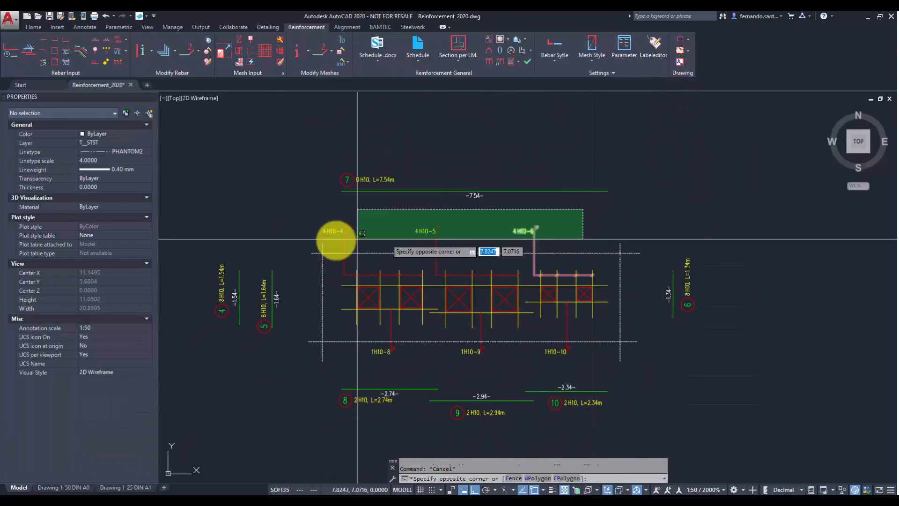
click(357, 239)
click(588, 348)
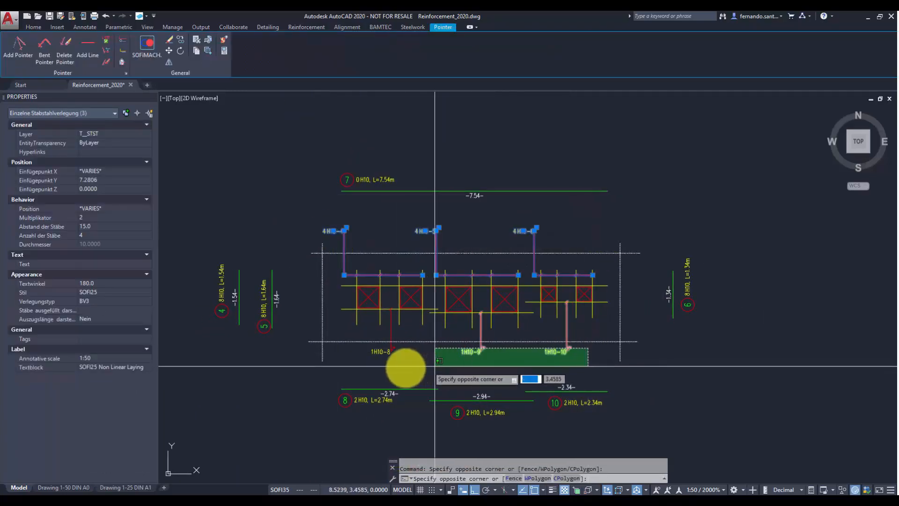
click(382, 365)
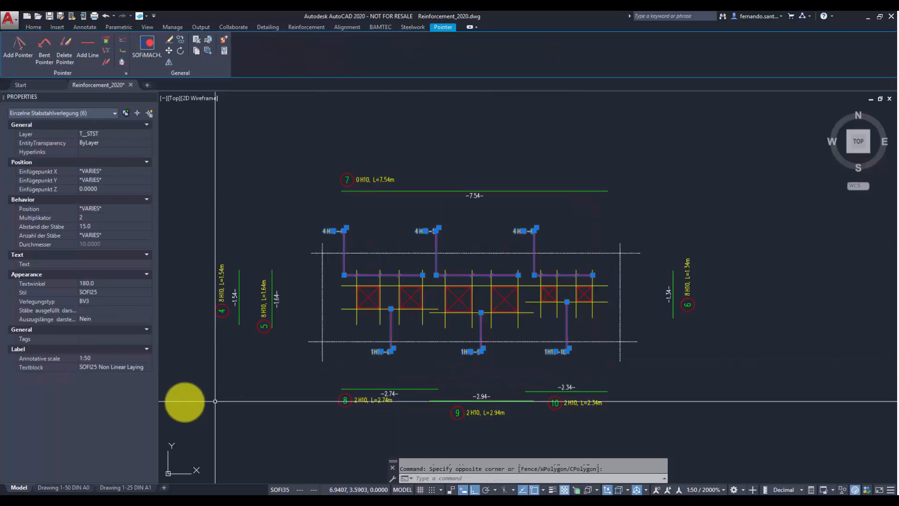
click(131, 366)
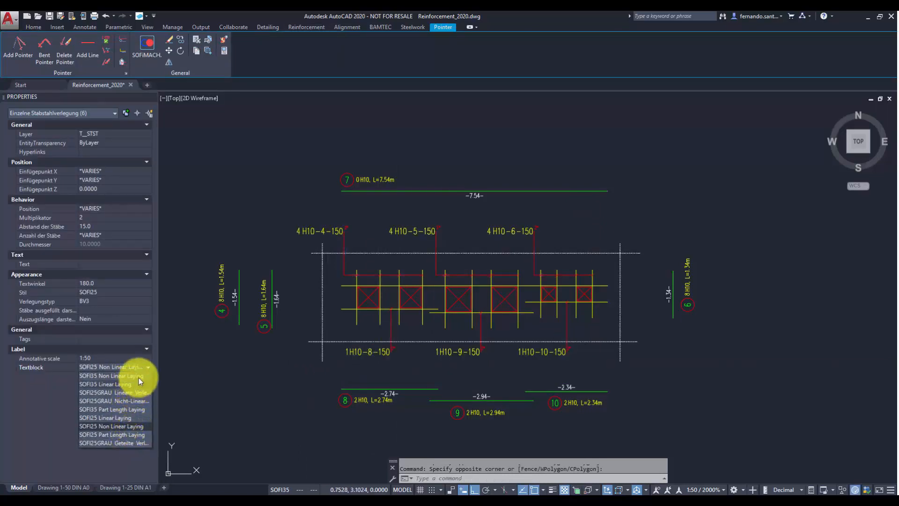
click(124, 263)
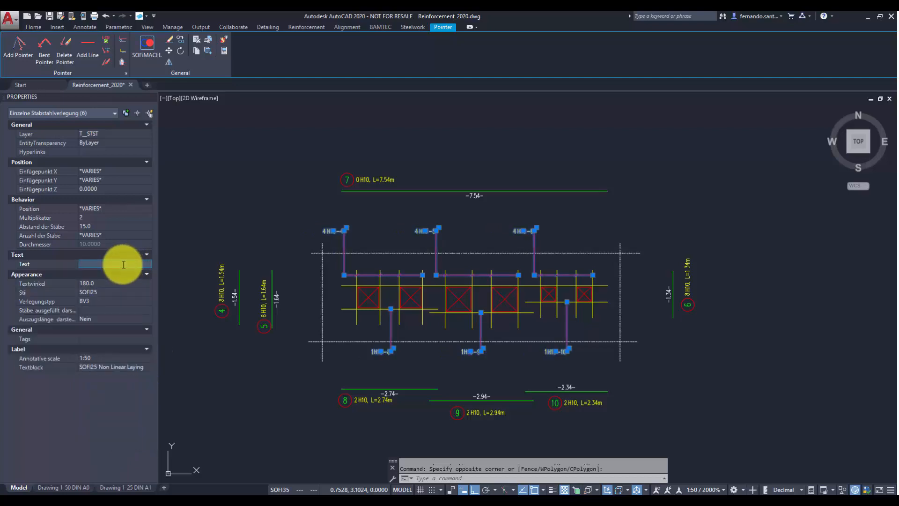
text(above+below)
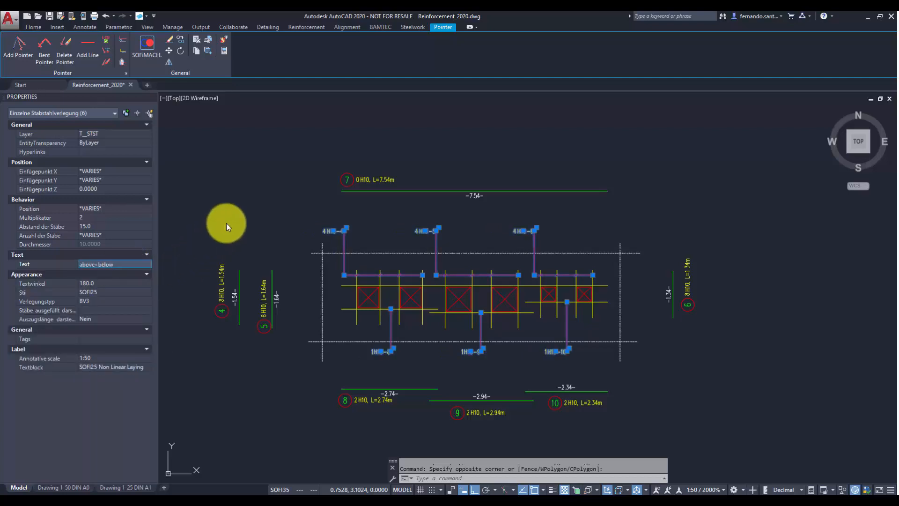
key(Return)
key(Escape)
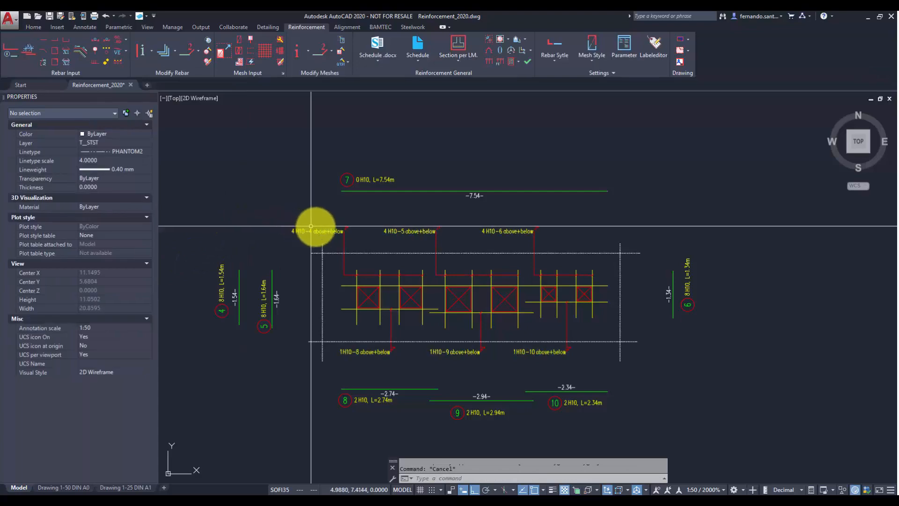
Open the Labeleditor and examine the previews of several laying, mesh view and barmark view label styles
middle_drag(315, 224, 341, 225)
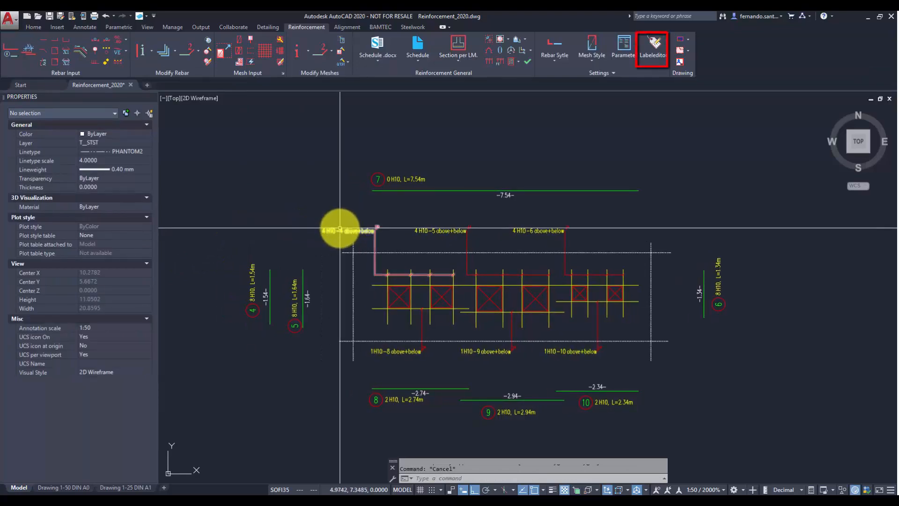
click(648, 47)
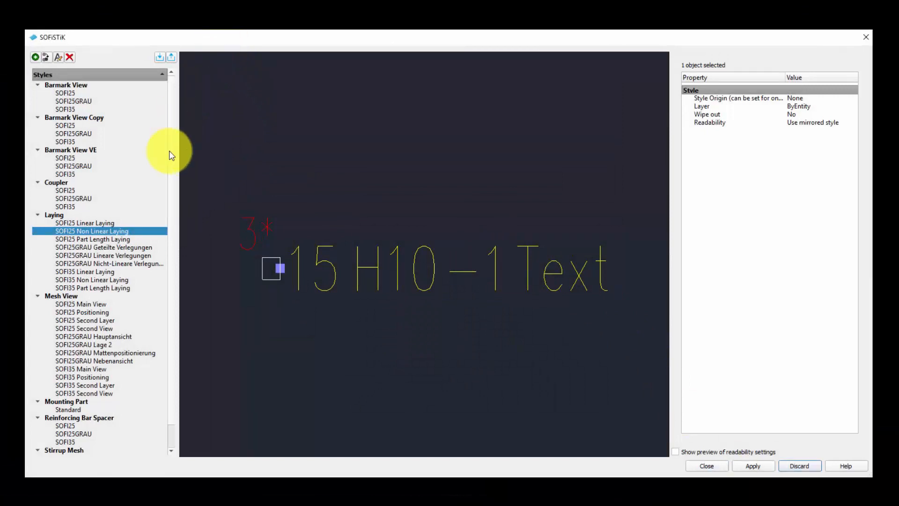
click(117, 248)
click(117, 255)
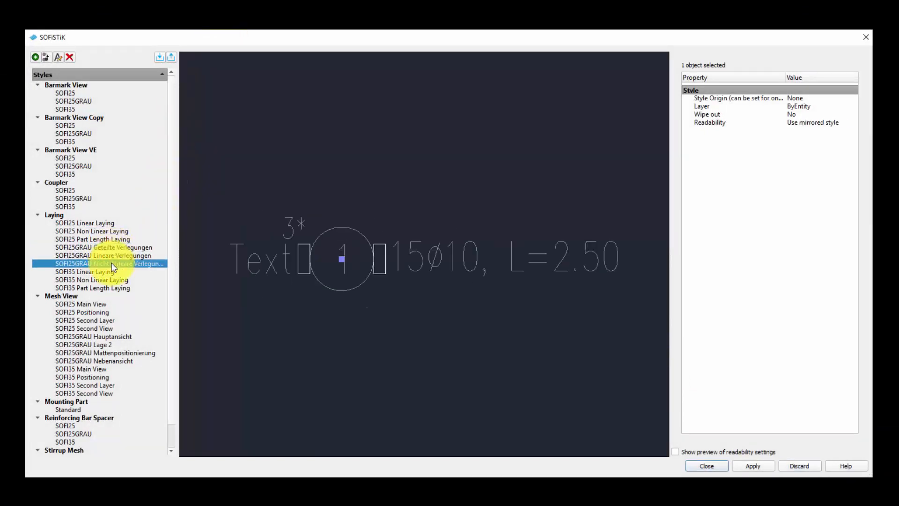
click(94, 327)
click(93, 368)
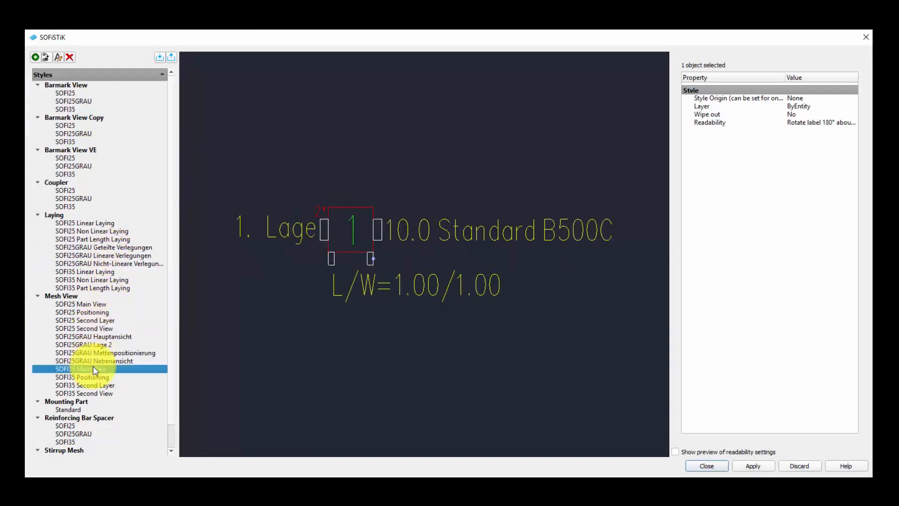
click(75, 92)
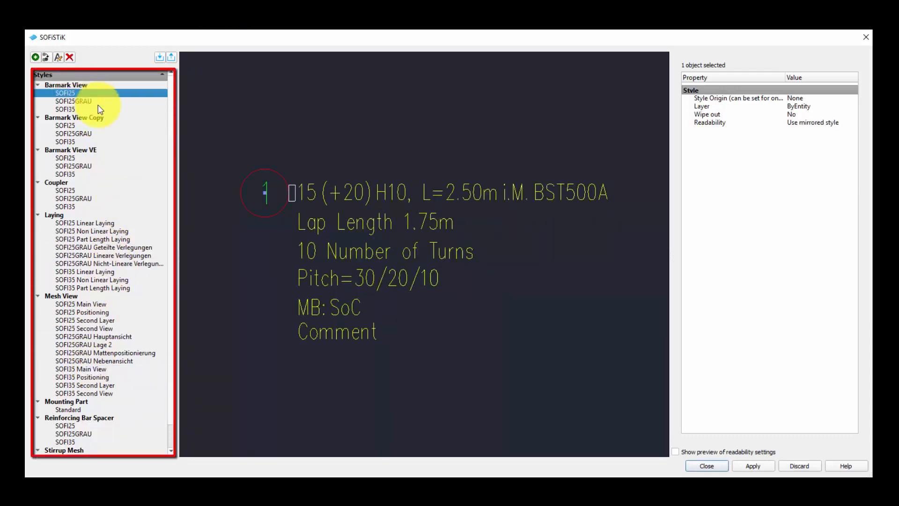
Duplicate the SOFI25 Non Linear Laying label style and rename the copy "My new Labelstyle"
click(120, 231)
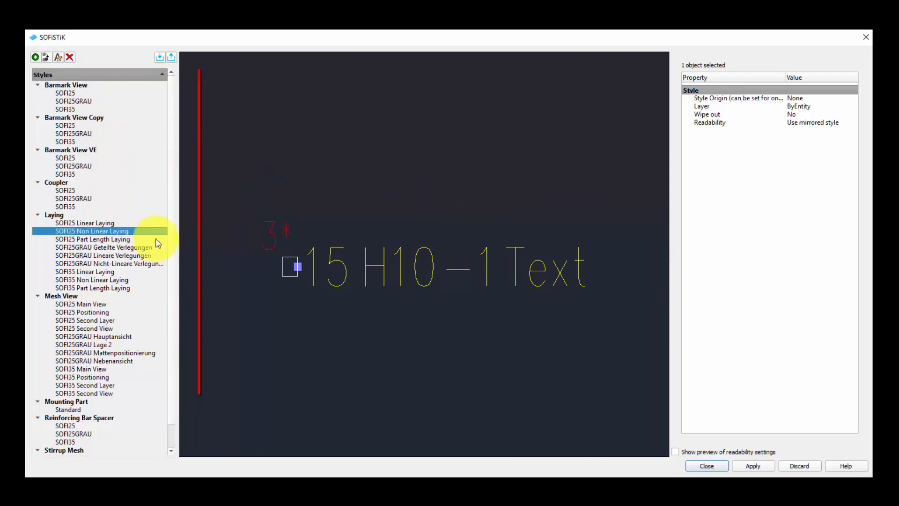
click(50, 58)
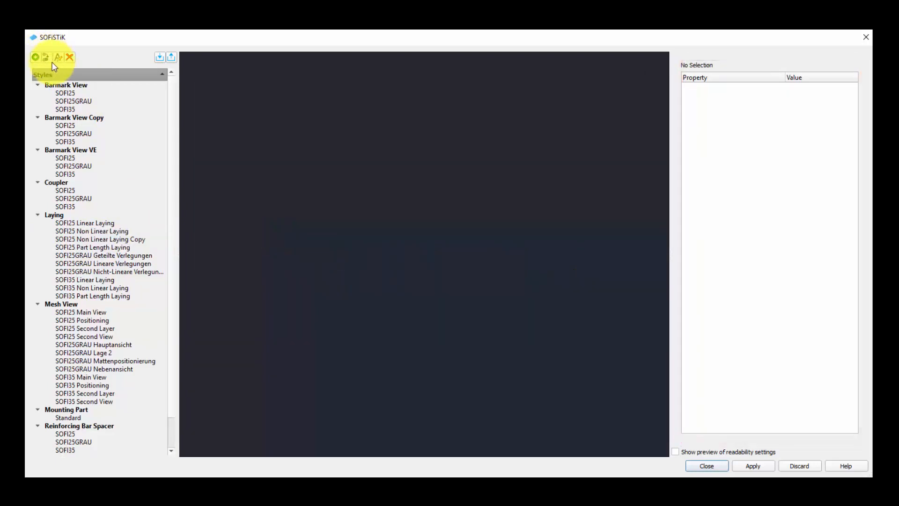
click(92, 239)
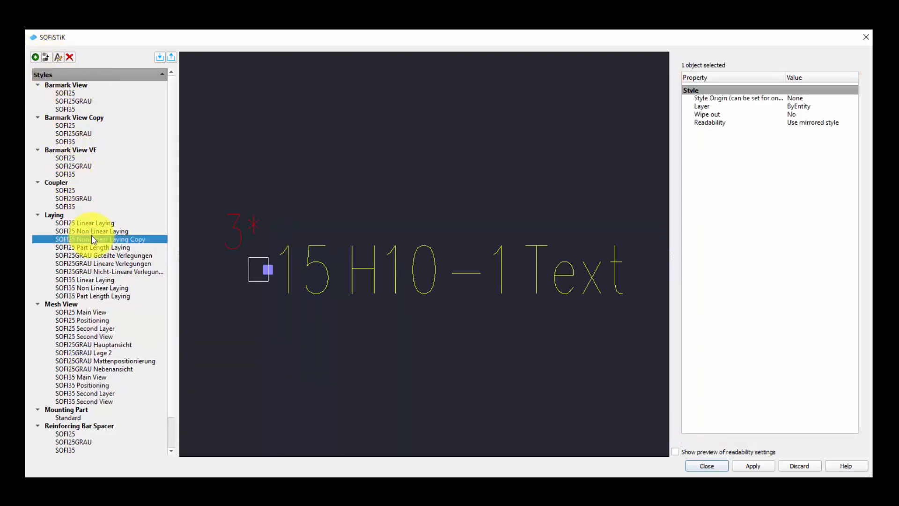
click(58, 57)
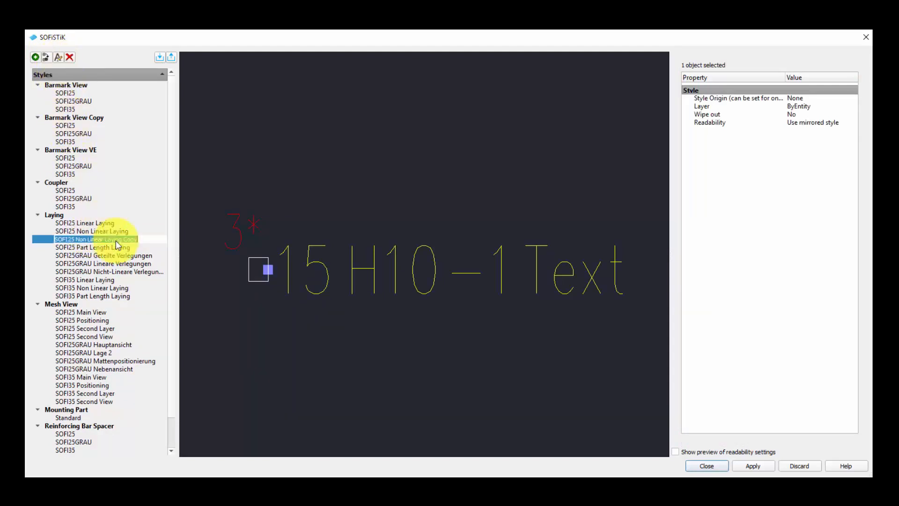
drag(145, 243, 52, 242)
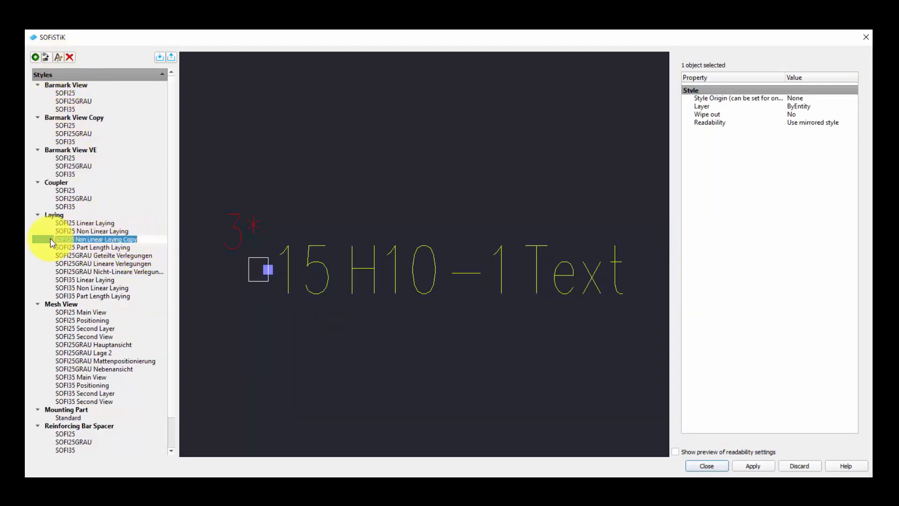
text(My new)
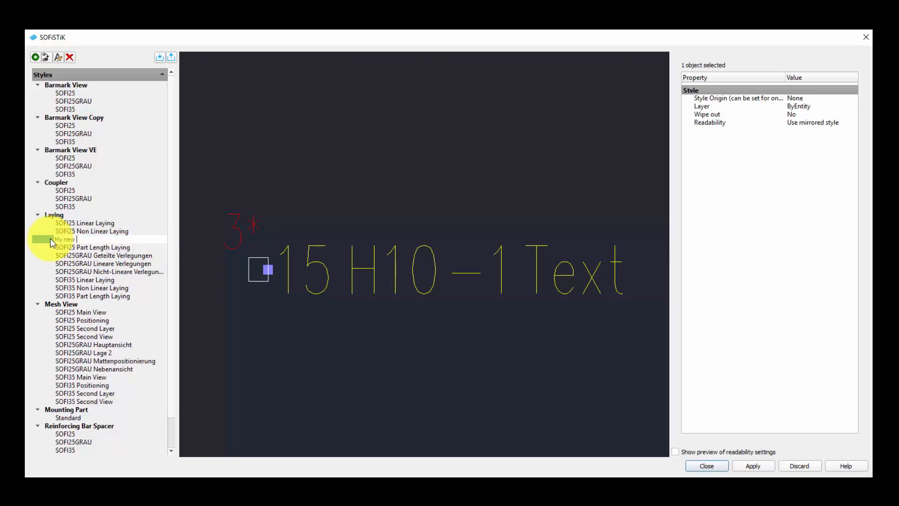
text( Labelstyle)
key(Return)
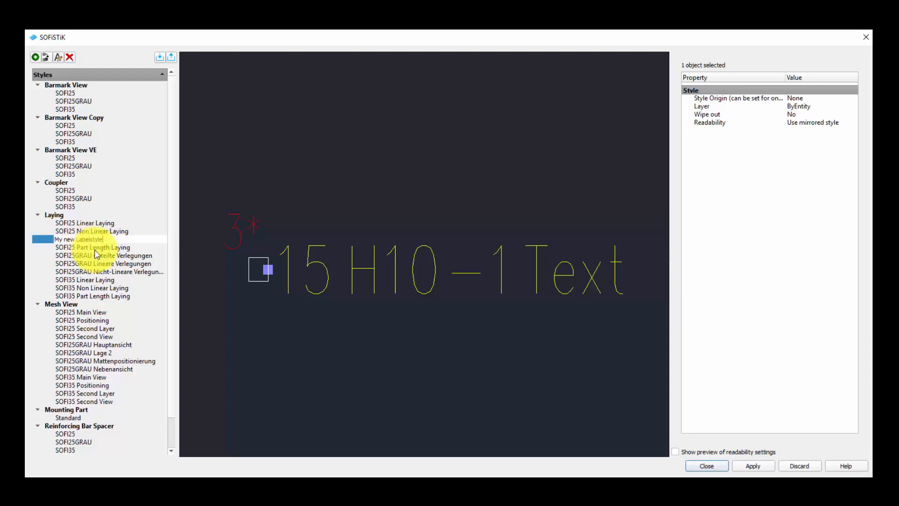
click(123, 273)
click(425, 268)
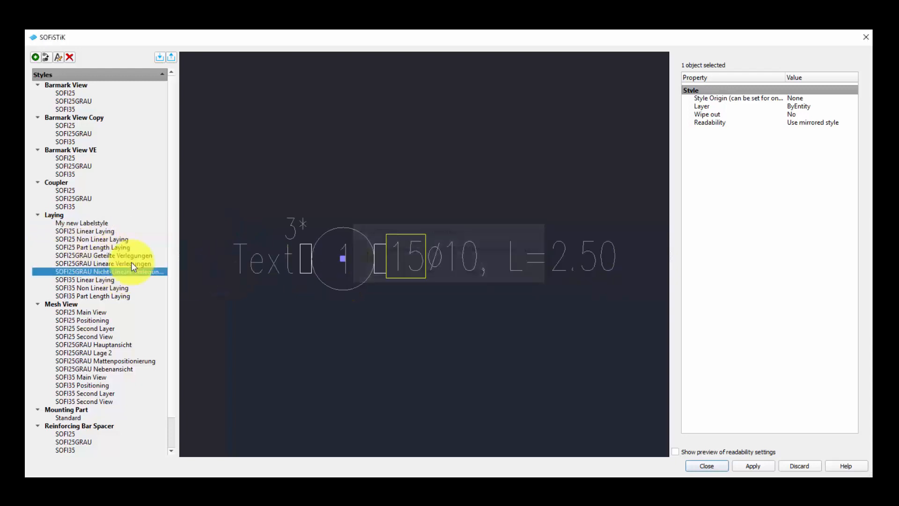
Add a new field directly below the main text line in My new Labelstyle
click(108, 223)
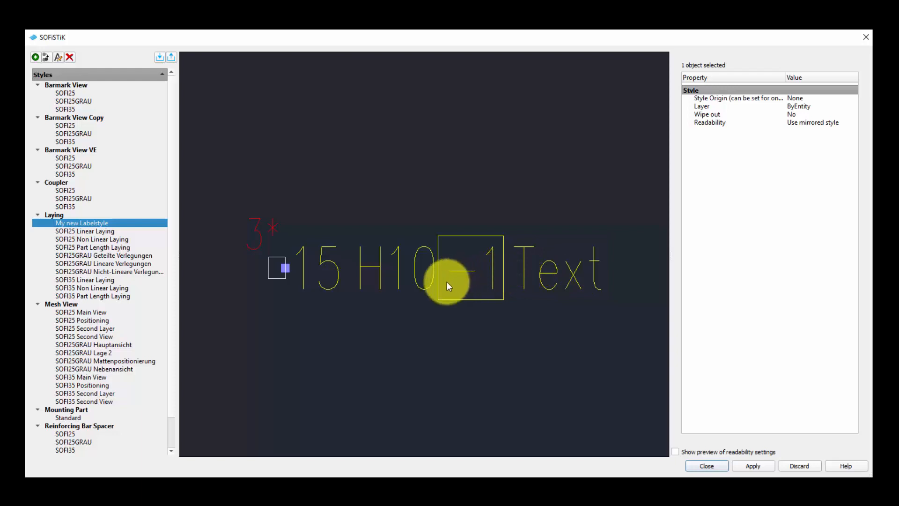
click(405, 300)
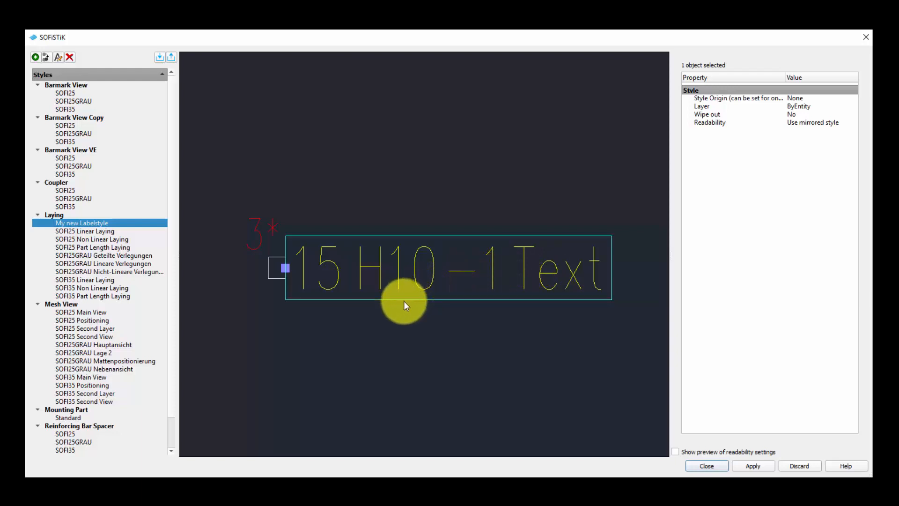
click(405, 302)
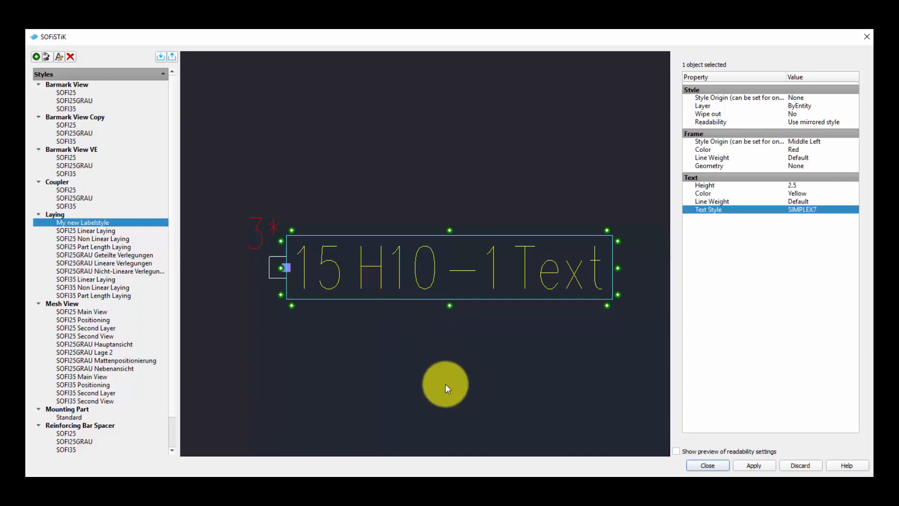
click(293, 305)
click(341, 356)
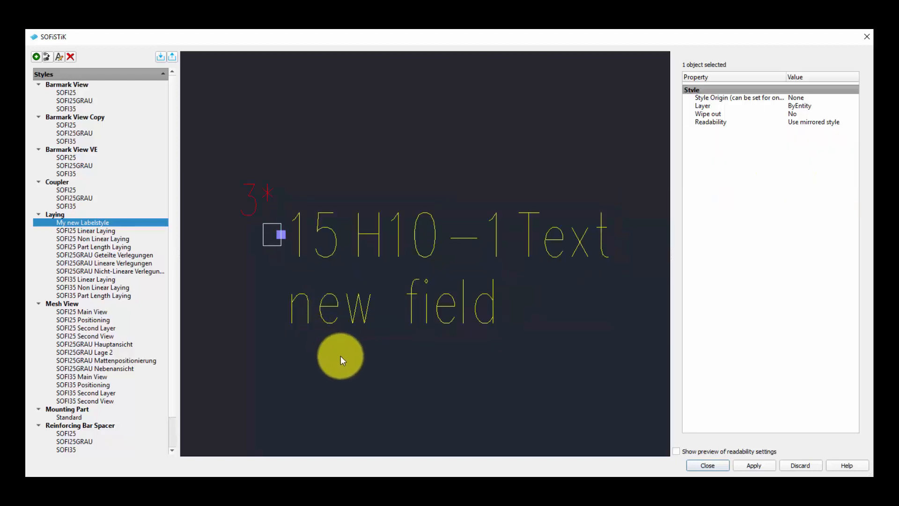
Set the new field below the main line to type Attribute with the attribute name Text
click(559, 237)
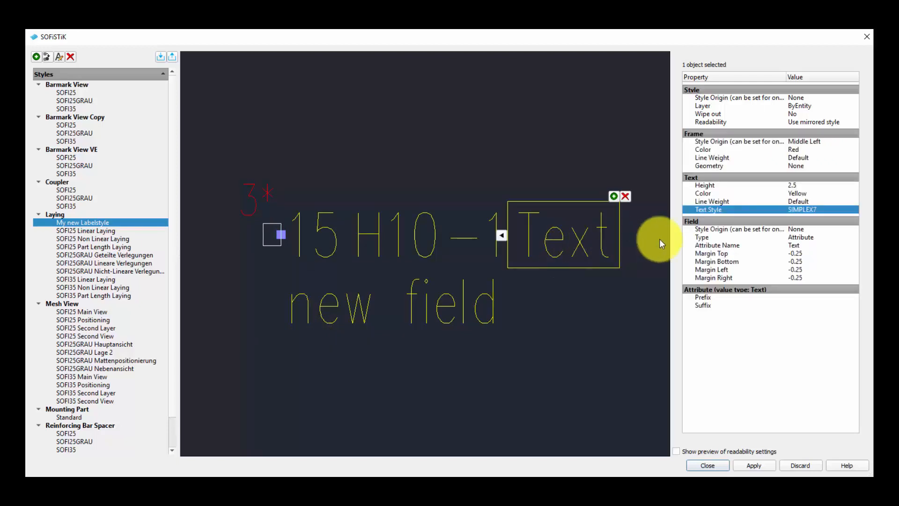
click(763, 238)
click(759, 245)
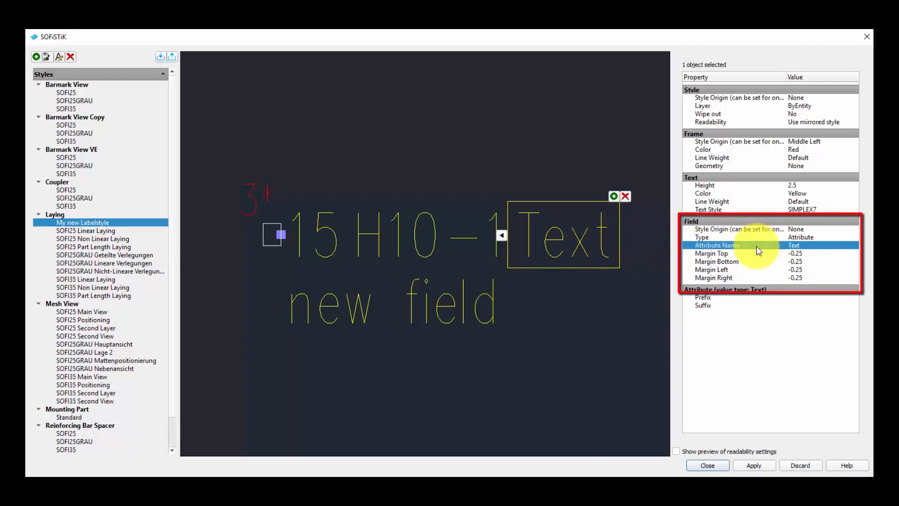
click(454, 298)
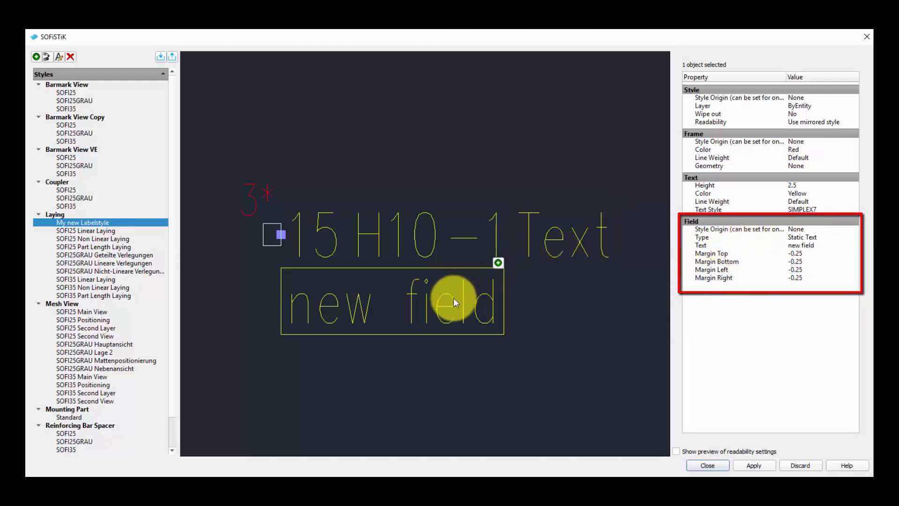
click(805, 238)
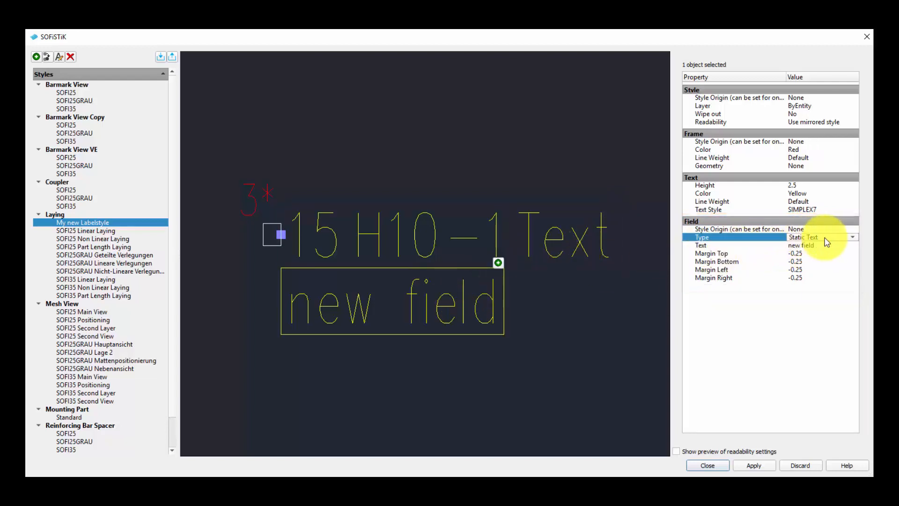
click(830, 238)
click(827, 244)
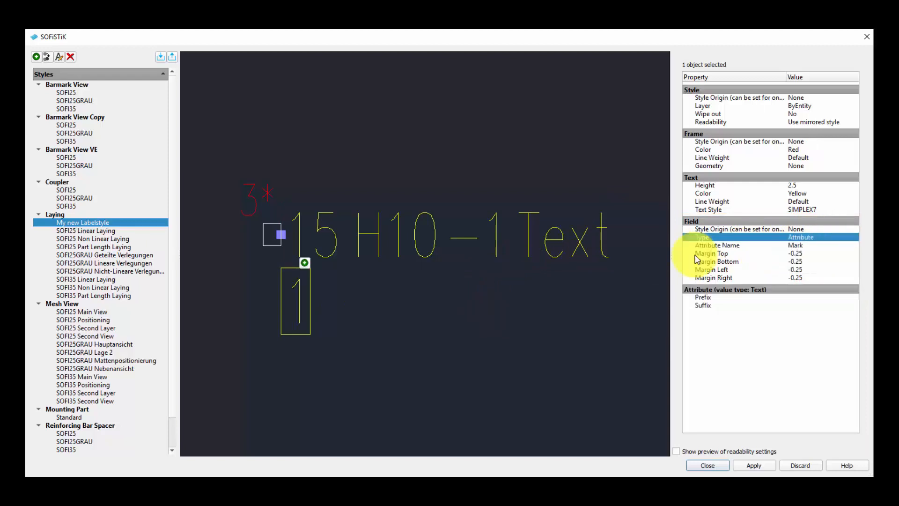
click(814, 245)
click(815, 249)
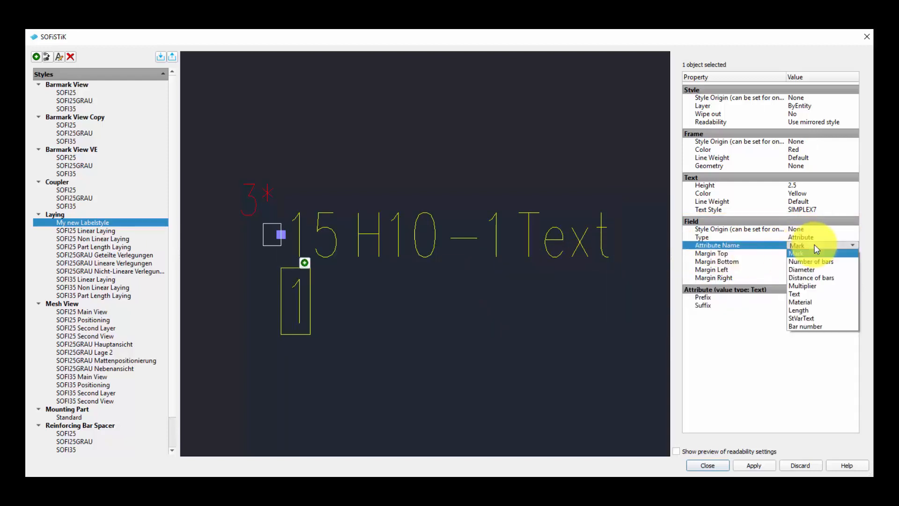
click(809, 299)
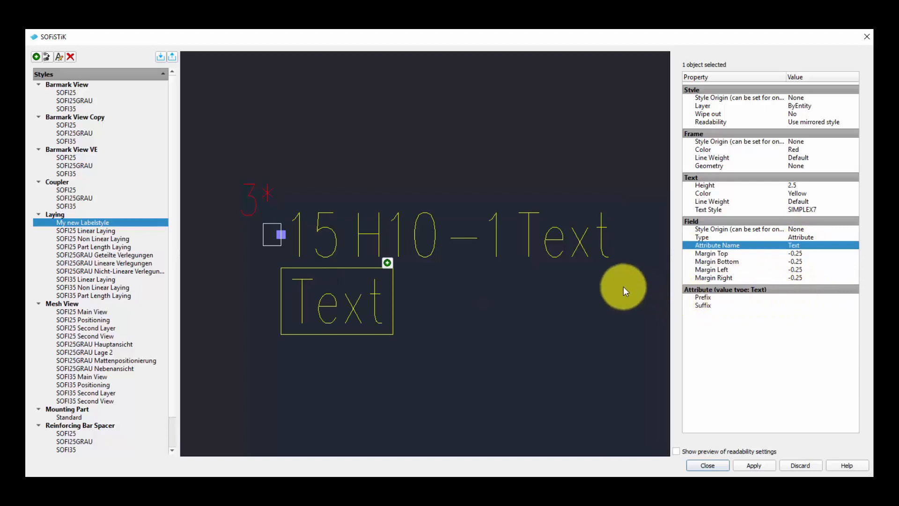
click(612, 284)
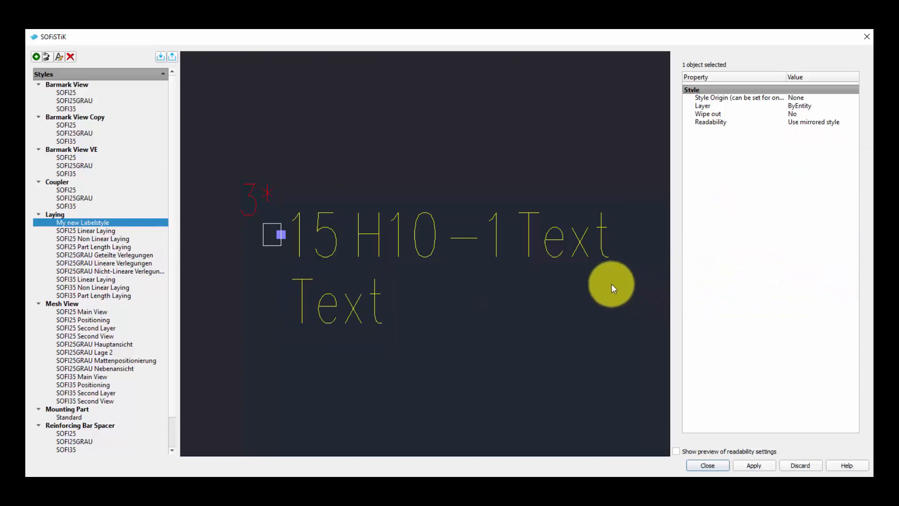
Delete the Text field at the end of the main line and add a new field below the second-line Text field
click(581, 248)
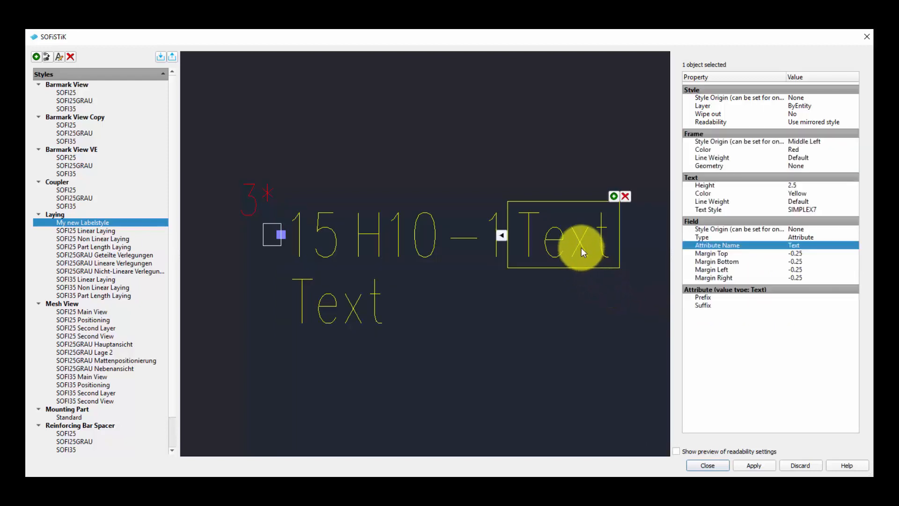
click(626, 197)
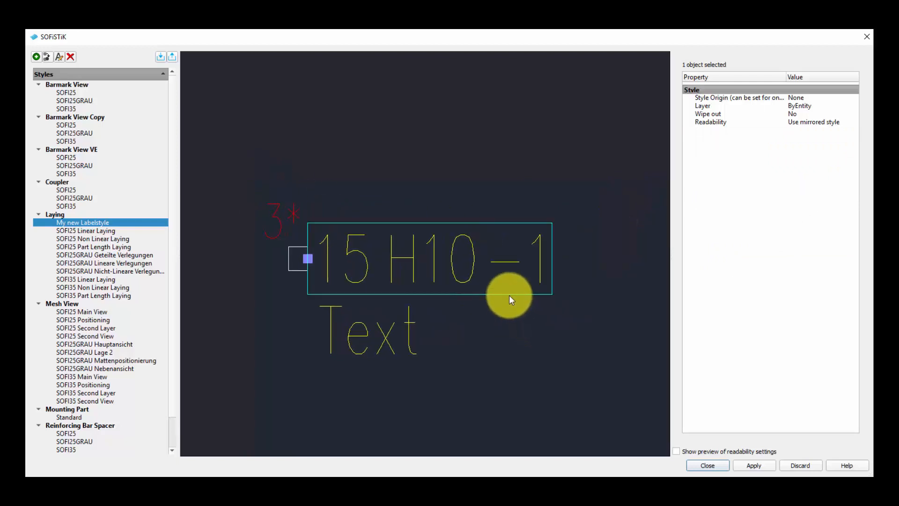
click(434, 336)
click(314, 372)
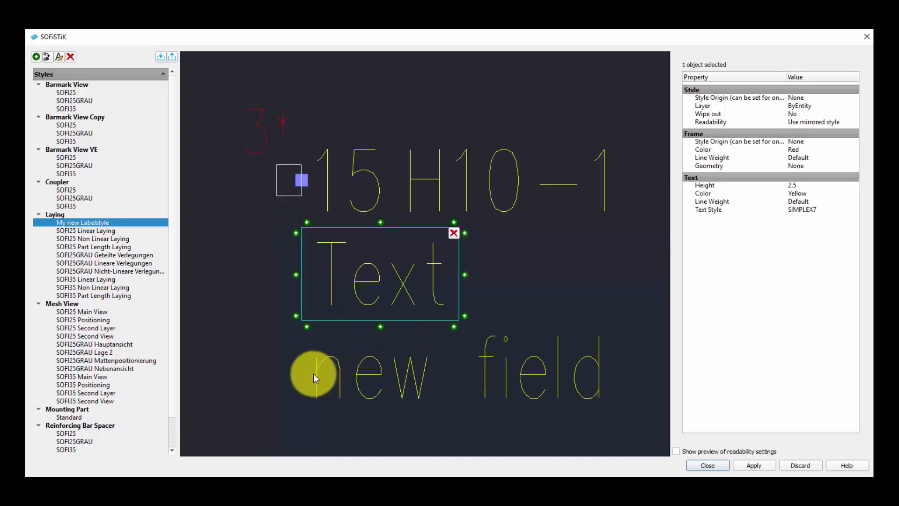
Set the third-line field to type Attribute with the attribute name Material
click(335, 370)
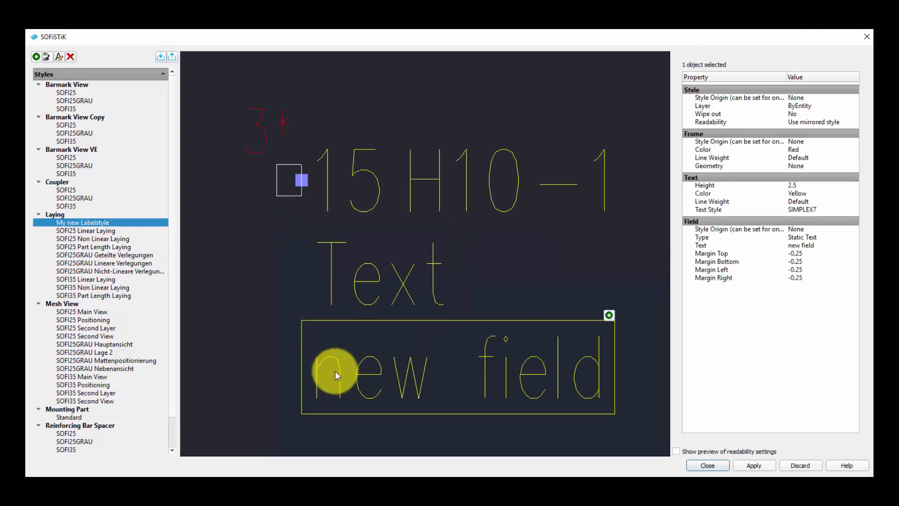
click(832, 239)
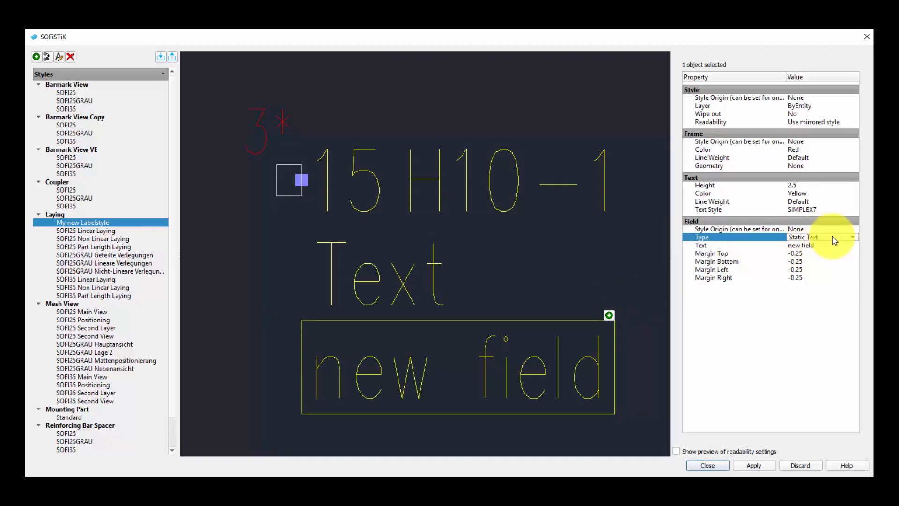
click(835, 241)
click(830, 244)
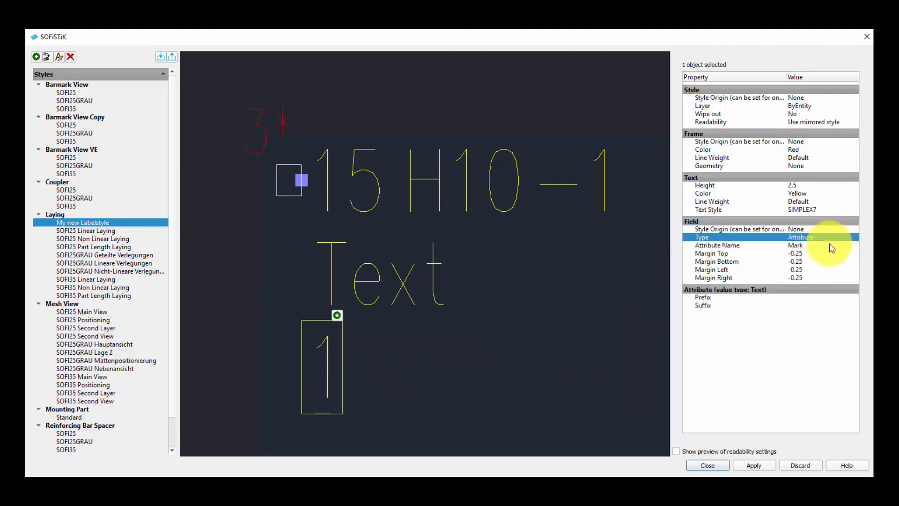
click(827, 245)
click(827, 246)
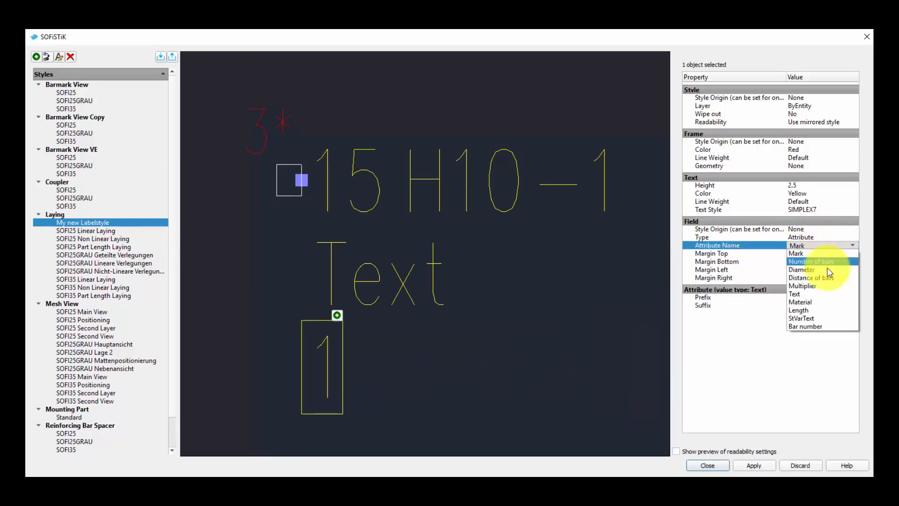
click(828, 302)
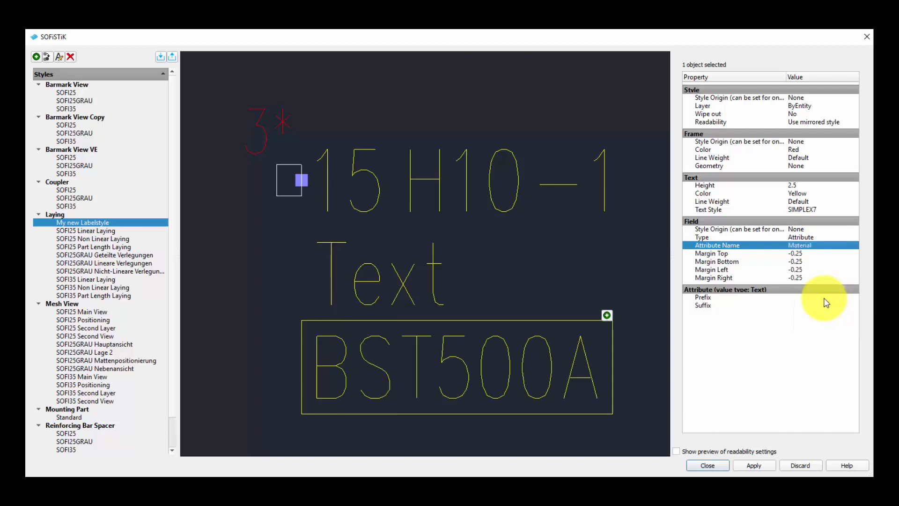
click(637, 308)
Set the text color of the whole main line in My new Labelstyle to Green
scroll(634, 292, down, 2)
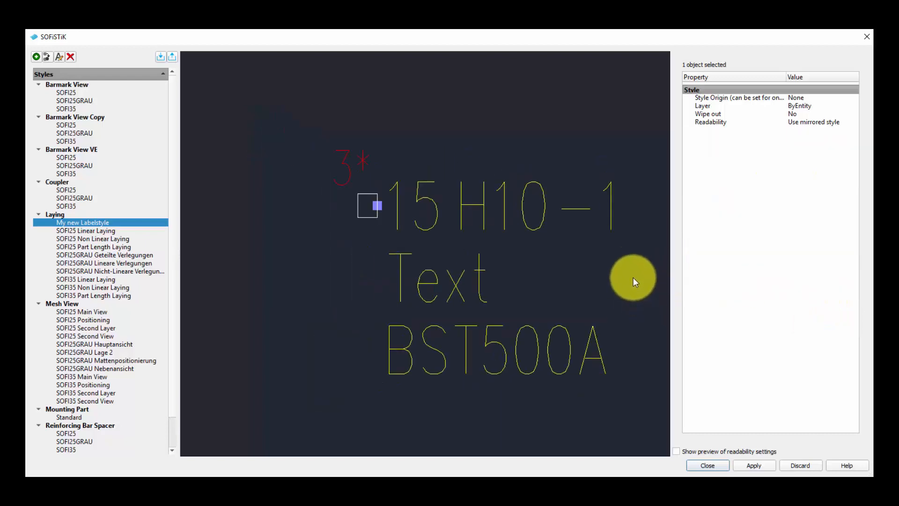
middle_drag(633, 278, 569, 304)
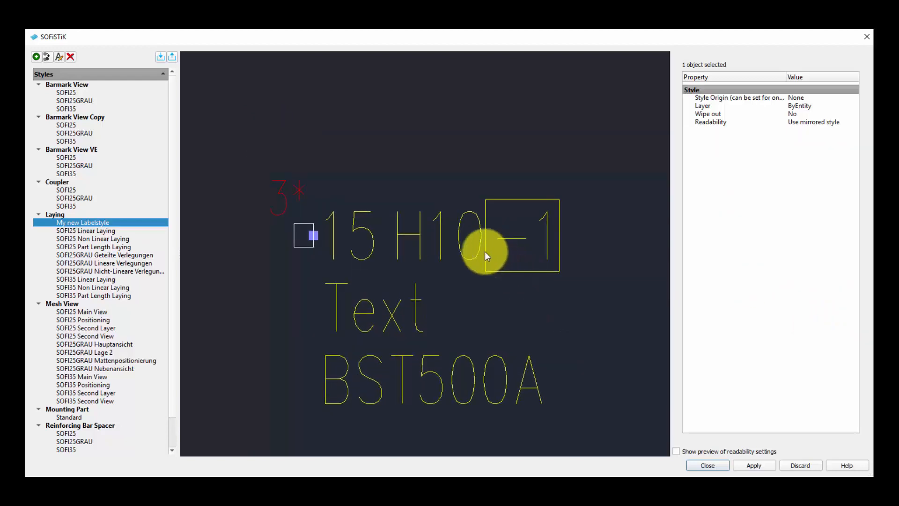
click(449, 274)
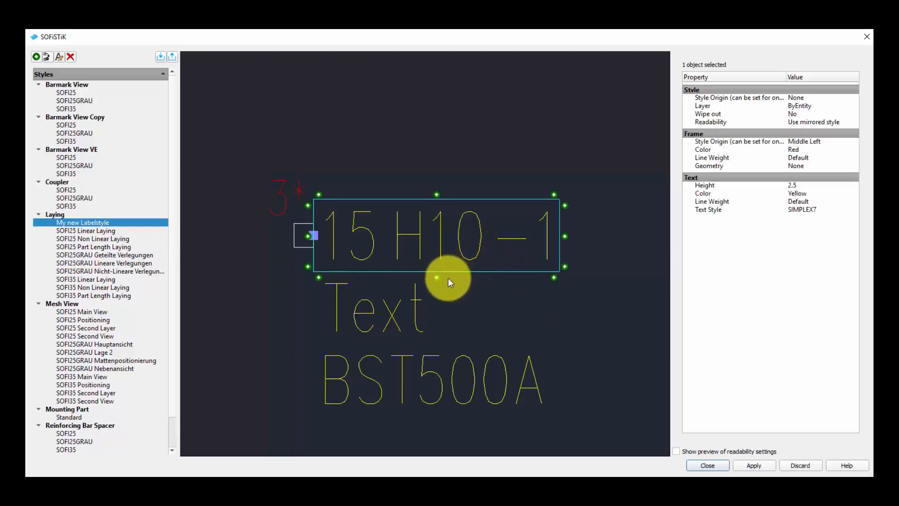
click(826, 193)
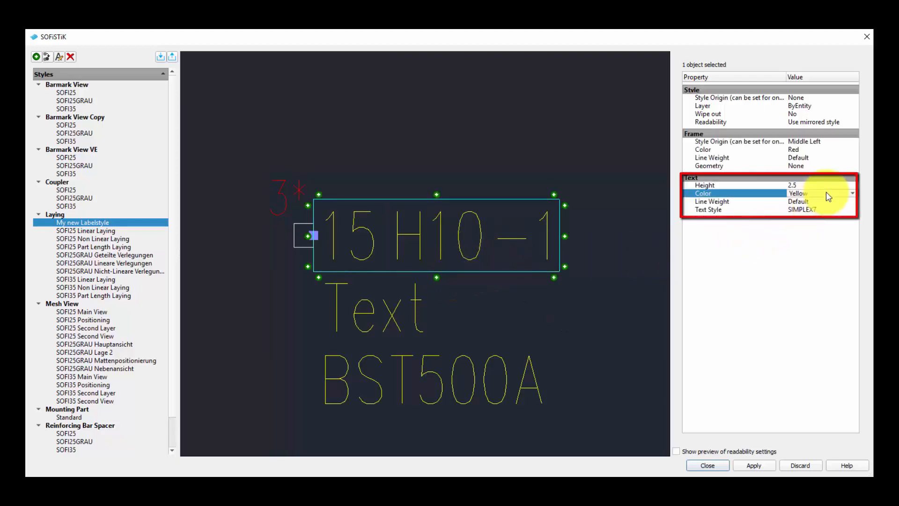
click(826, 192)
click(815, 242)
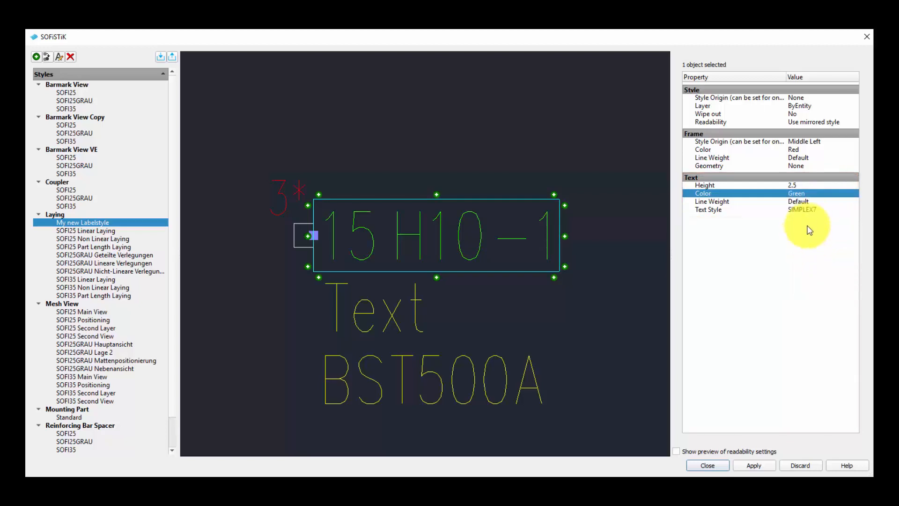
Set the main line's text style to STANDARD and apply the changes to My new Labelstyle
click(815, 210)
click(818, 210)
click(815, 218)
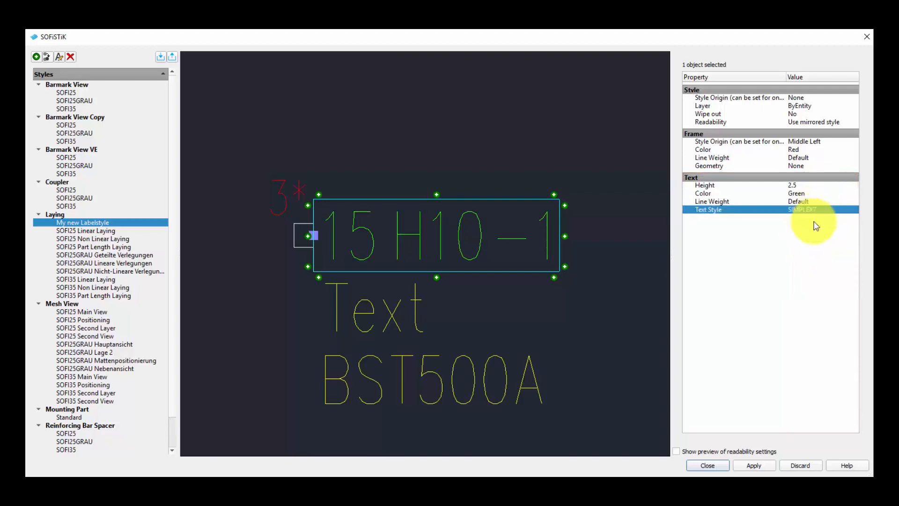
click(818, 211)
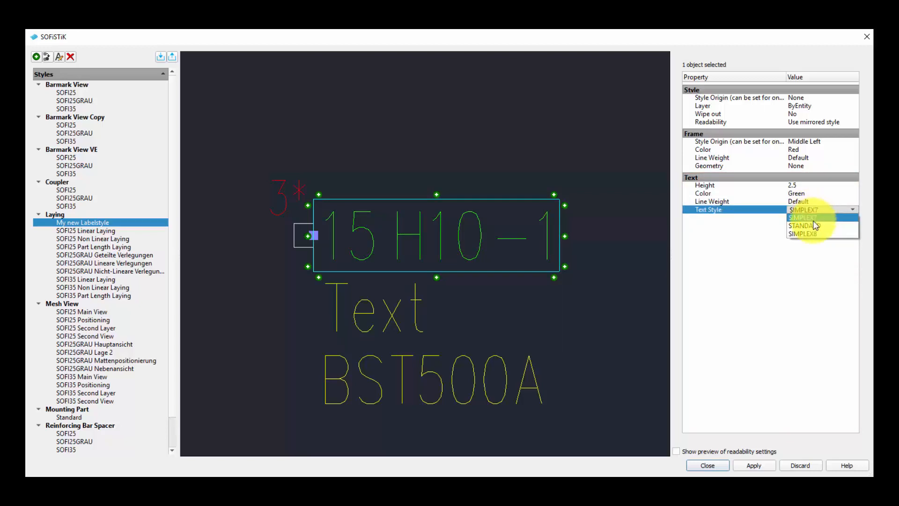
click(812, 222)
click(629, 299)
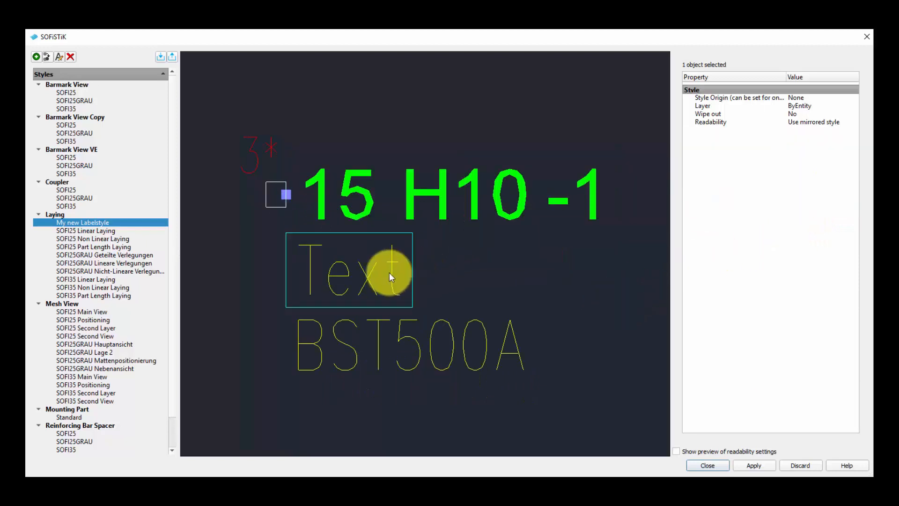
click(755, 466)
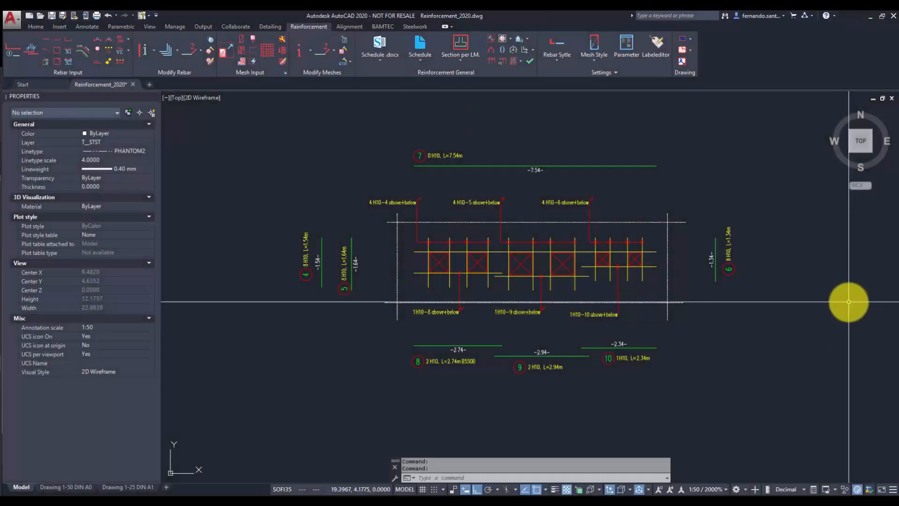
Assign My new Labelstyle as the label textblock of the six H10 layings above and below the openings
click(633, 192)
click(412, 203)
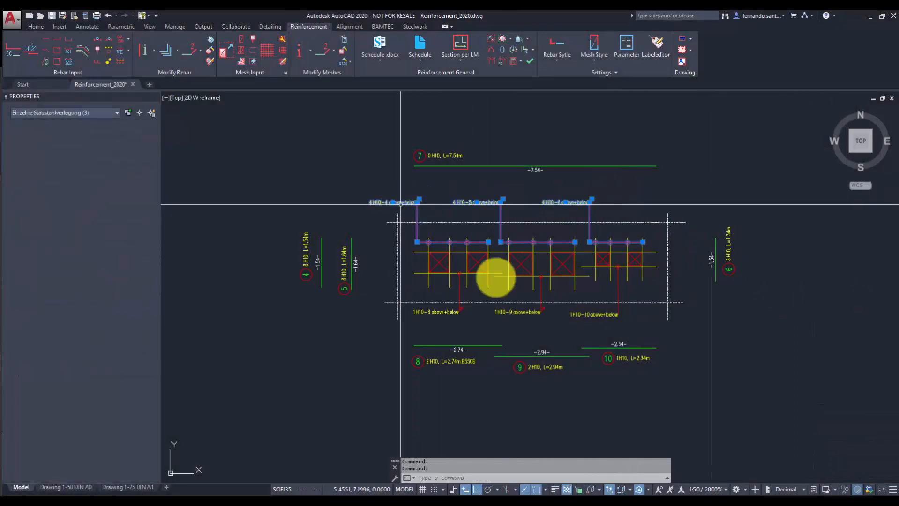
click(638, 313)
click(447, 324)
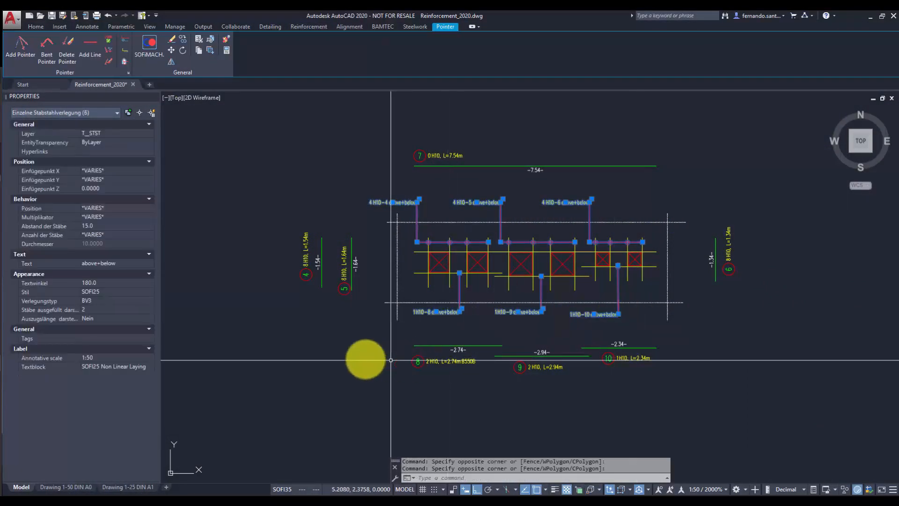
click(143, 367)
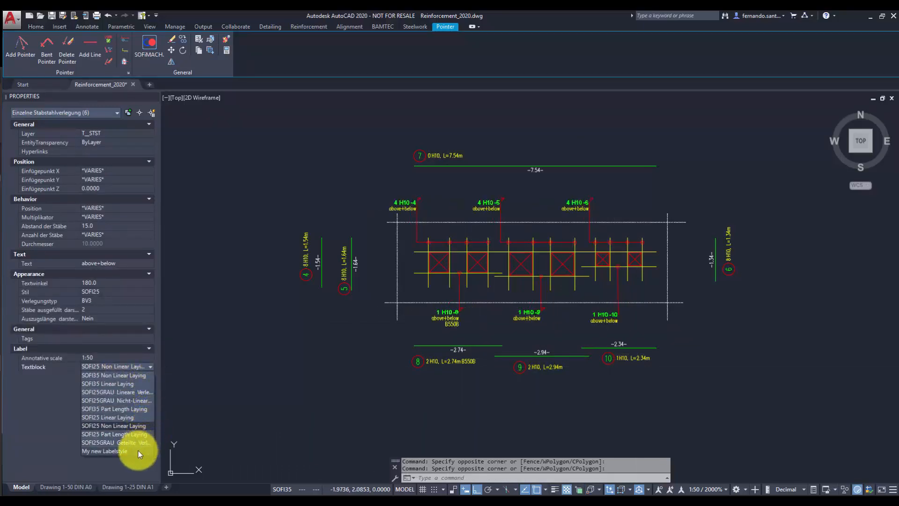
click(139, 451)
key(Escape)
scroll(738, 378, up, 3)
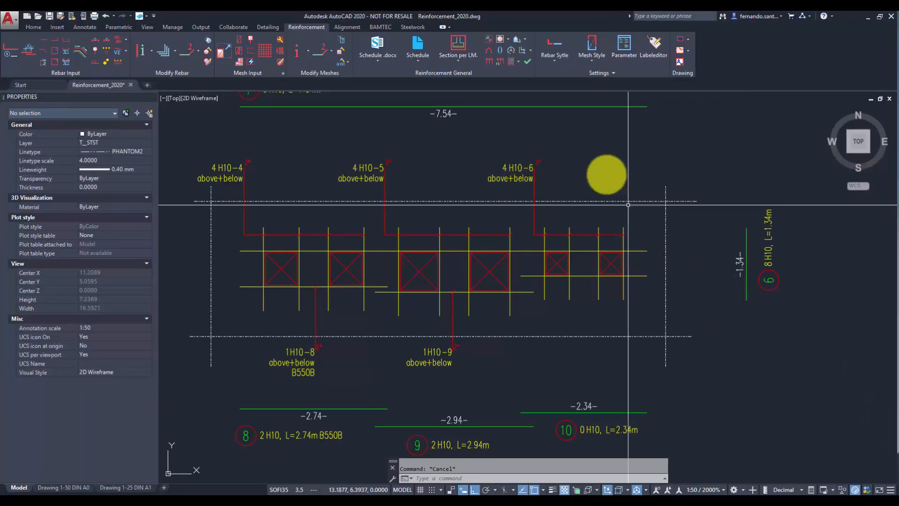
Set My new Labelstyle as the Single Laying textblock in the SOFI25 steelbar style
click(557, 41)
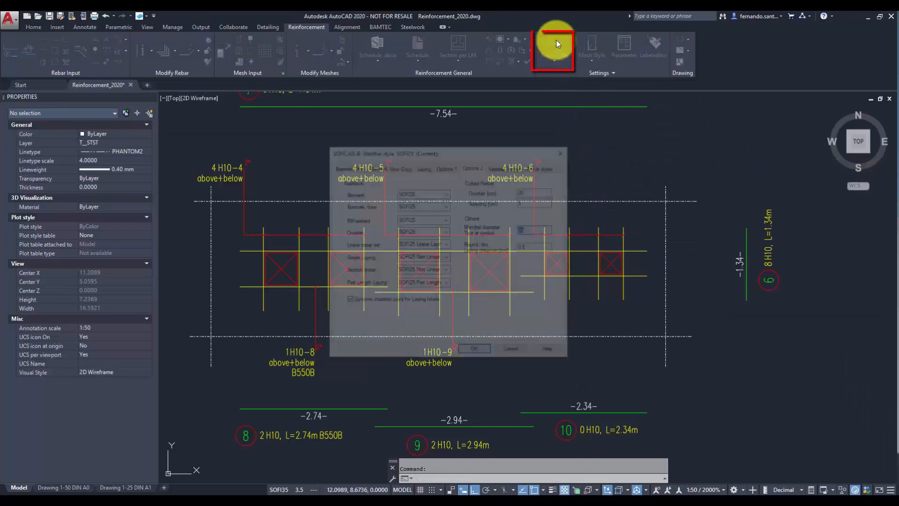
click(446, 257)
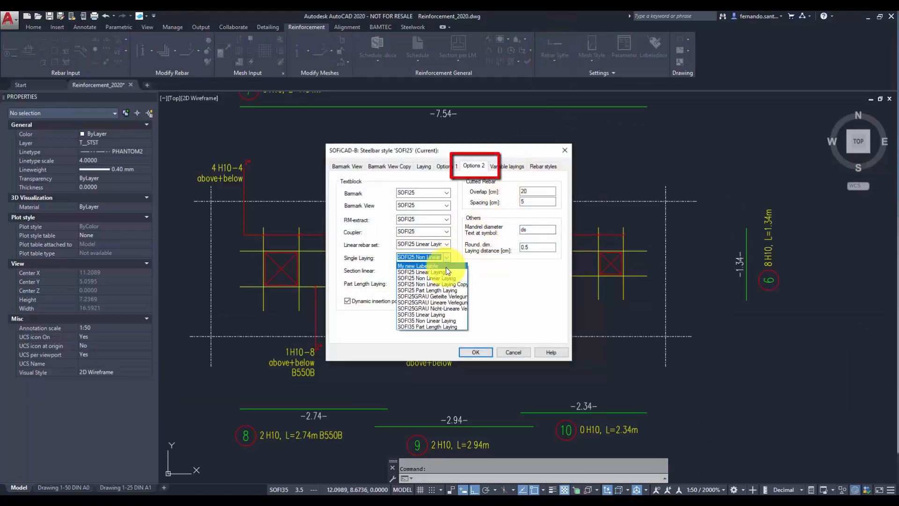
click(446, 266)
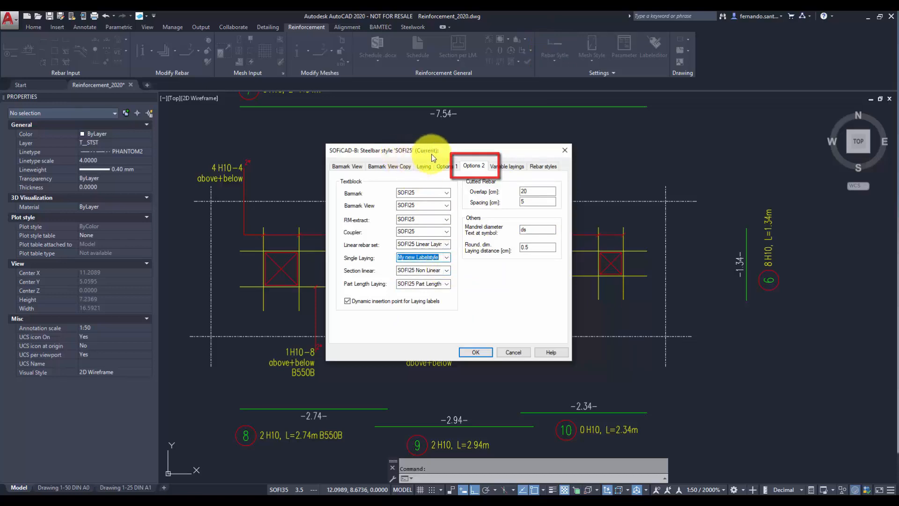
click(475, 352)
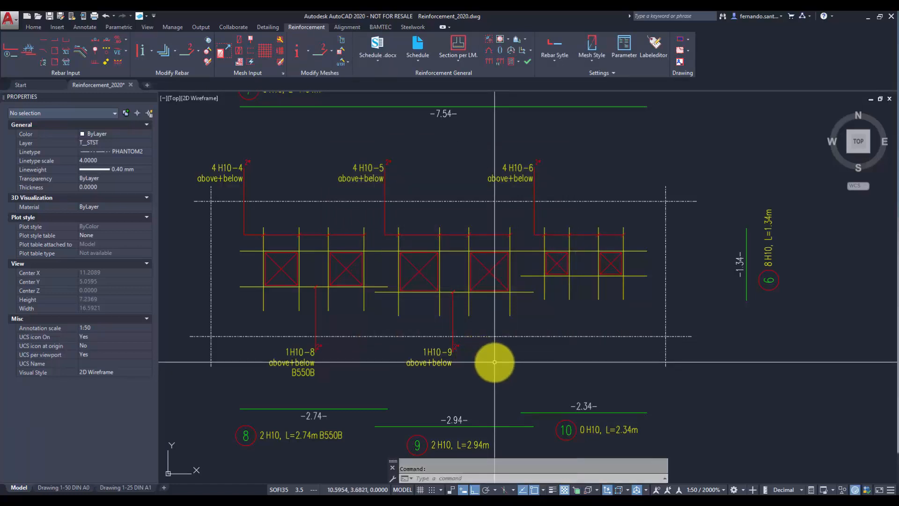
Place a pointer laying for bar mark 10 on the horizontal bar below the two small openings, adjusting the bar count to match
click(94, 47)
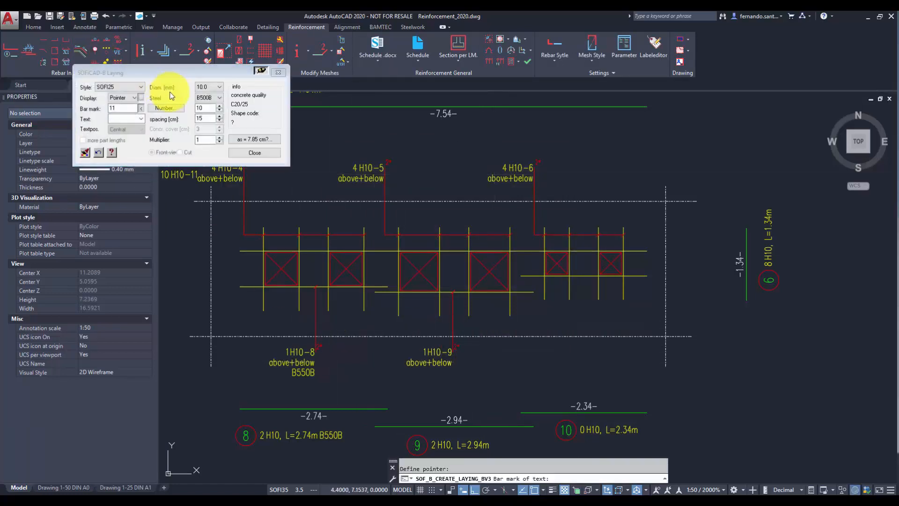
click(142, 109)
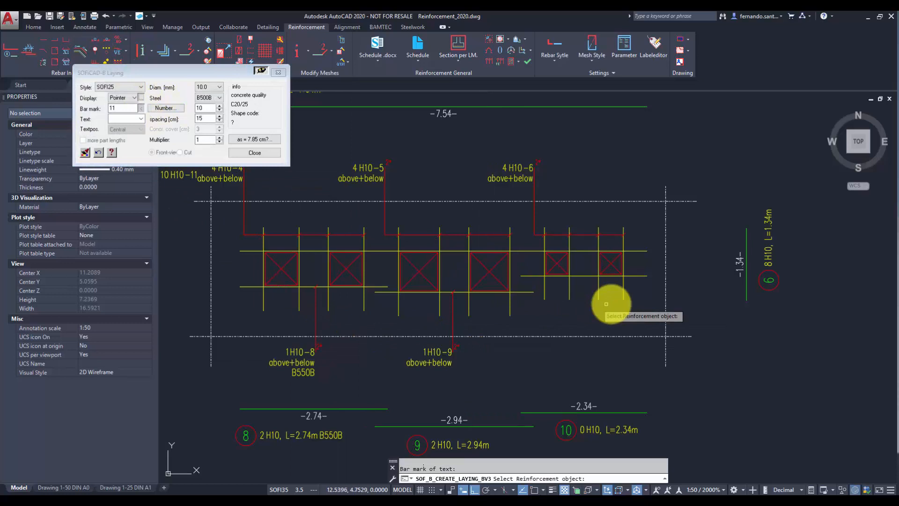
click(591, 276)
click(582, 357)
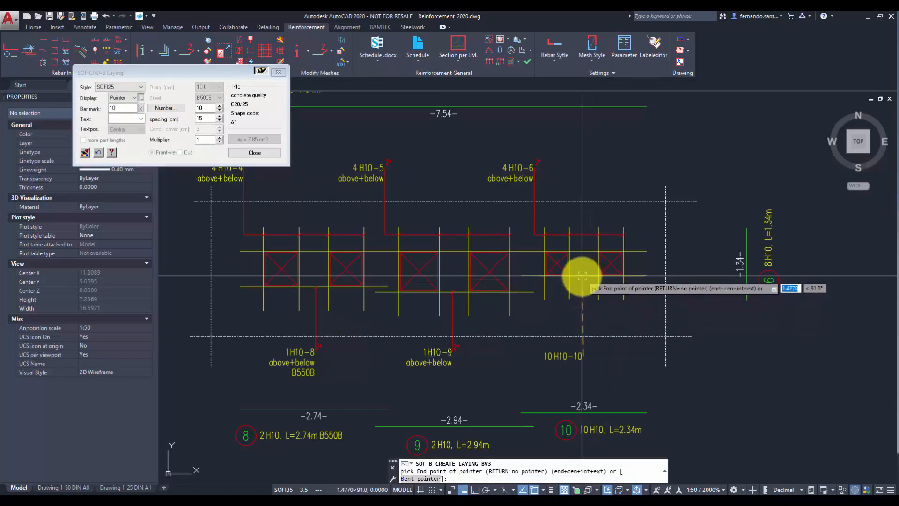
click(611, 339)
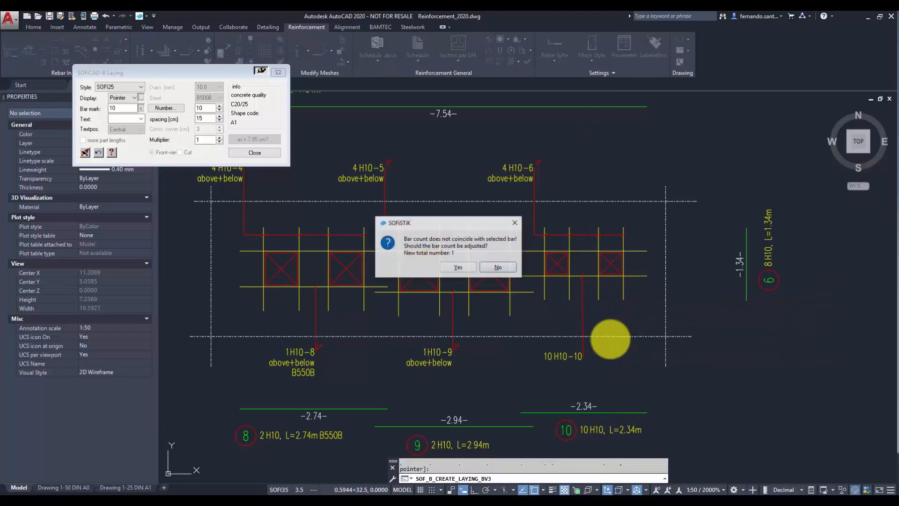
click(468, 265)
Add the text above+below to the bar mark 10 laying label
click(561, 357)
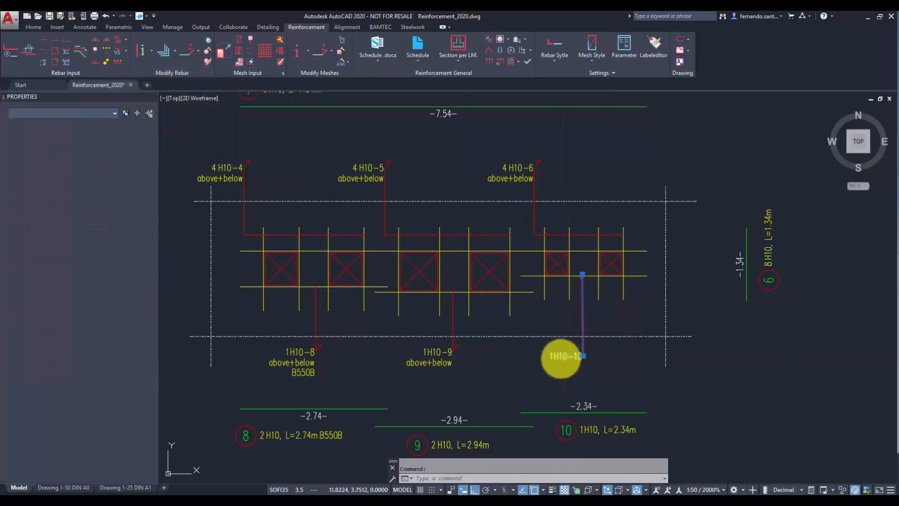
double_click(562, 357)
click(442, 179)
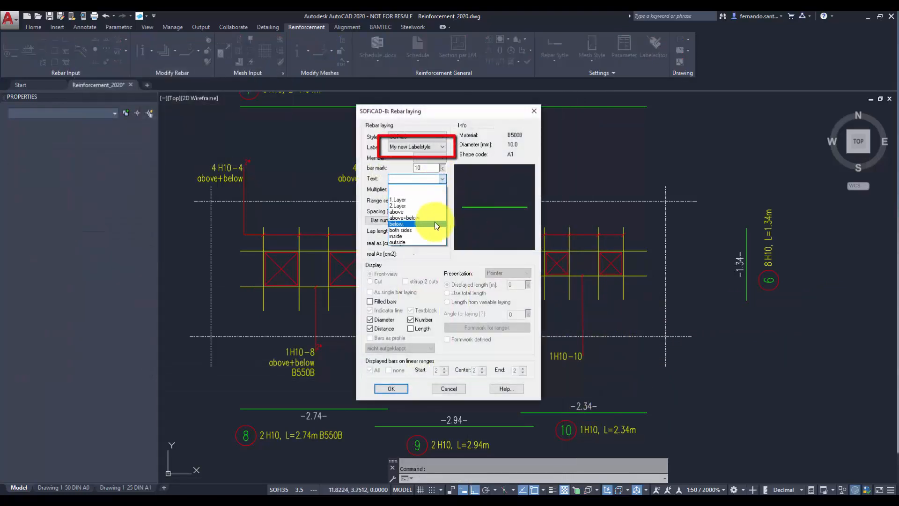
click(412, 218)
click(398, 388)
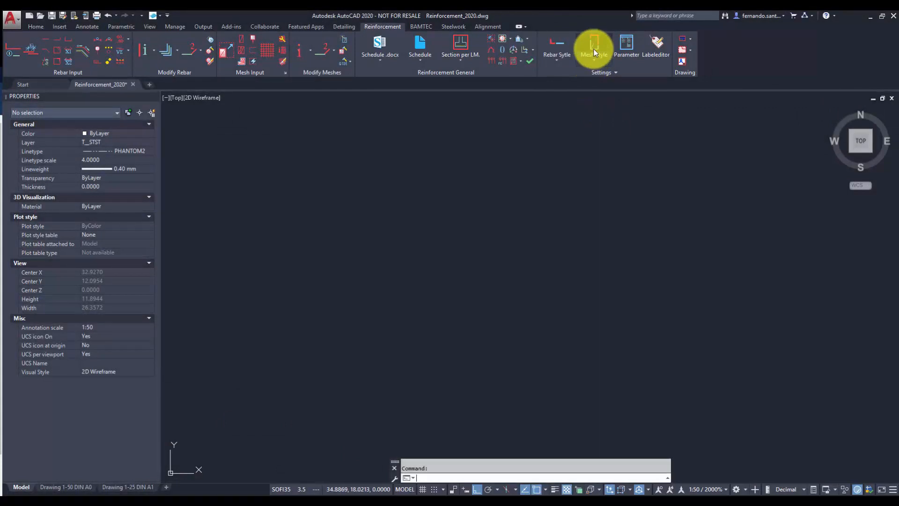
Examine the textblock style assignments in the options of the SOFI25 mesh style, including the second layer choices
click(594, 49)
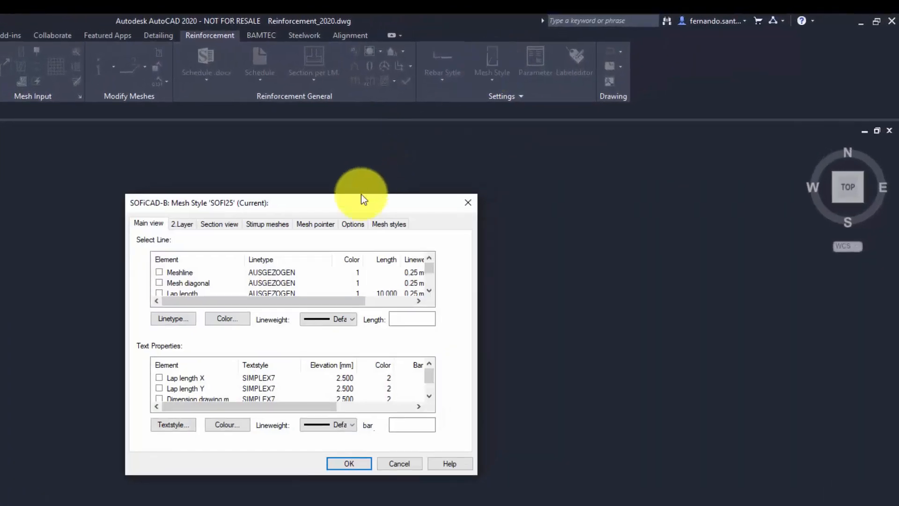
click(352, 224)
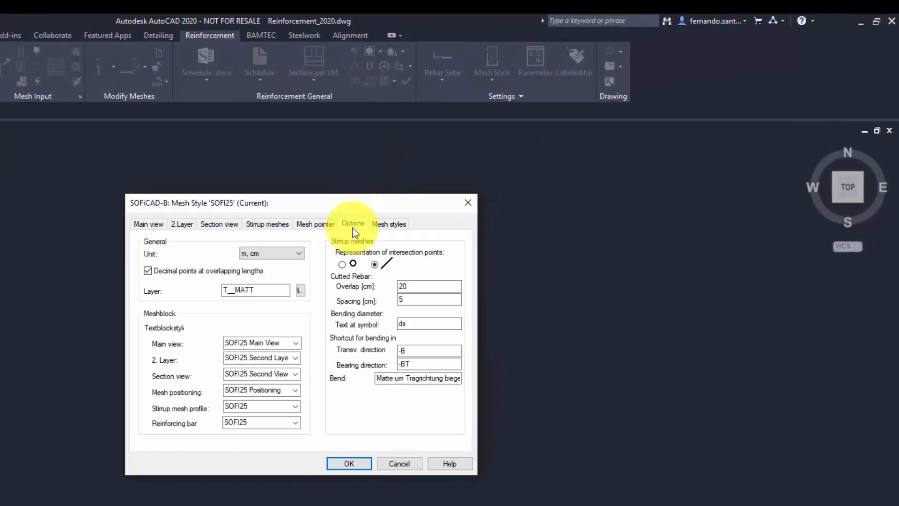
click(297, 359)
click(297, 358)
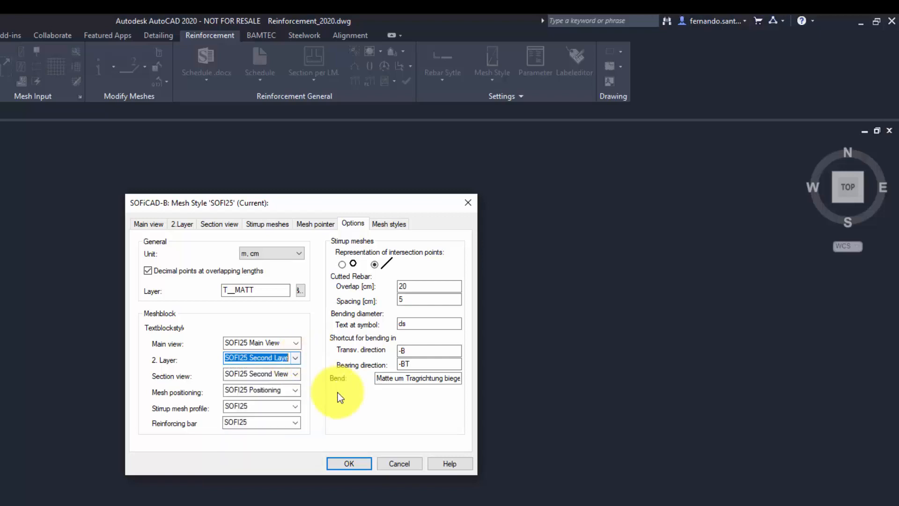
click(470, 201)
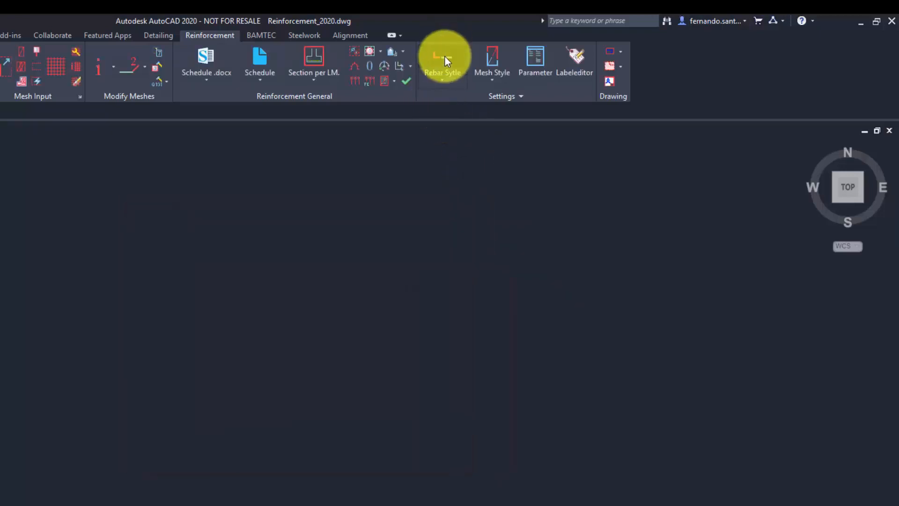
Examine the textblock assignments of the SOFI25 steelbar style, including the styles available for Barmark
click(445, 57)
click(333, 218)
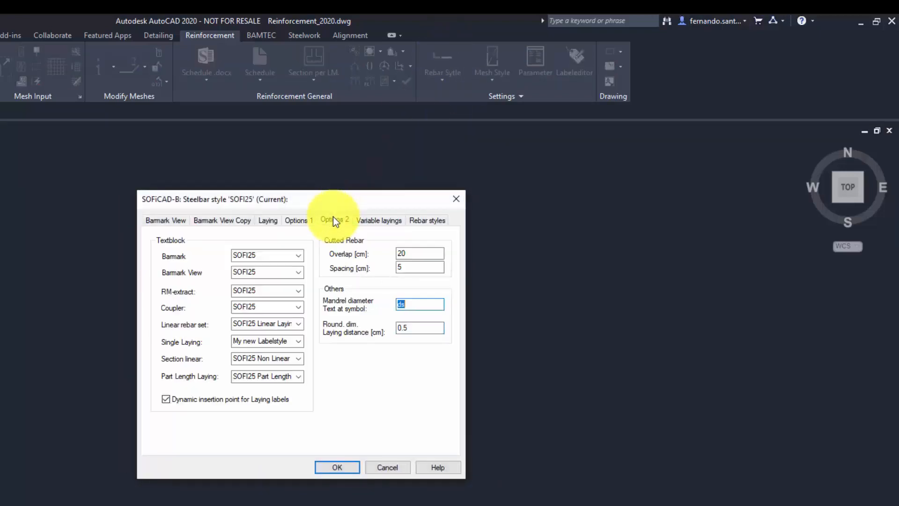
click(299, 257)
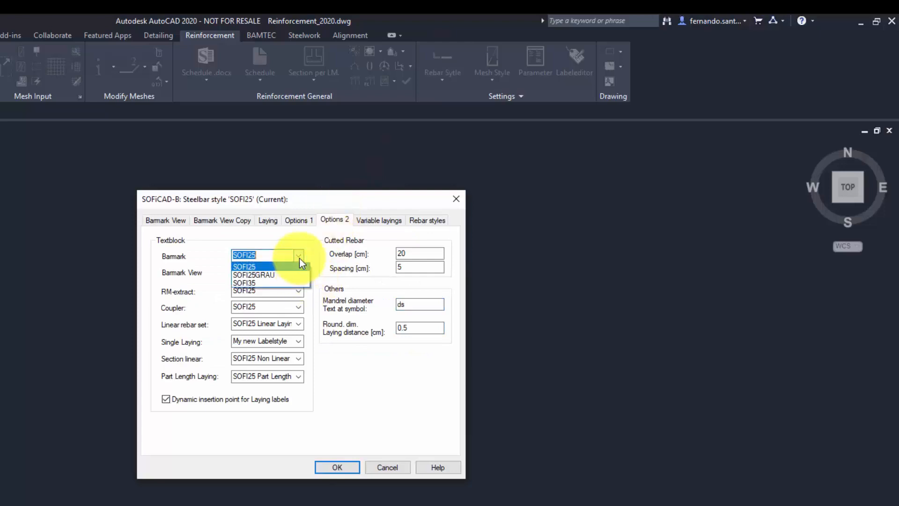
click(300, 259)
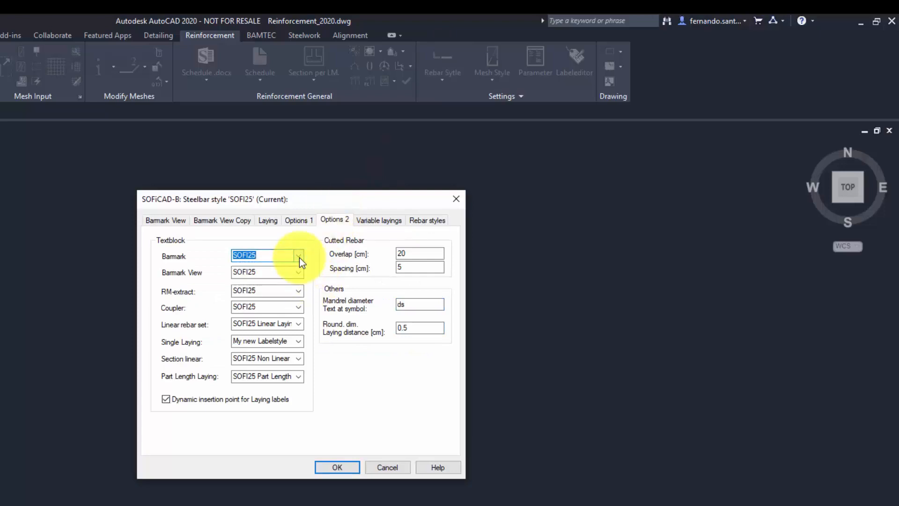
Make SOFI35 the current steelbar style and check its textblock assignments
click(427, 221)
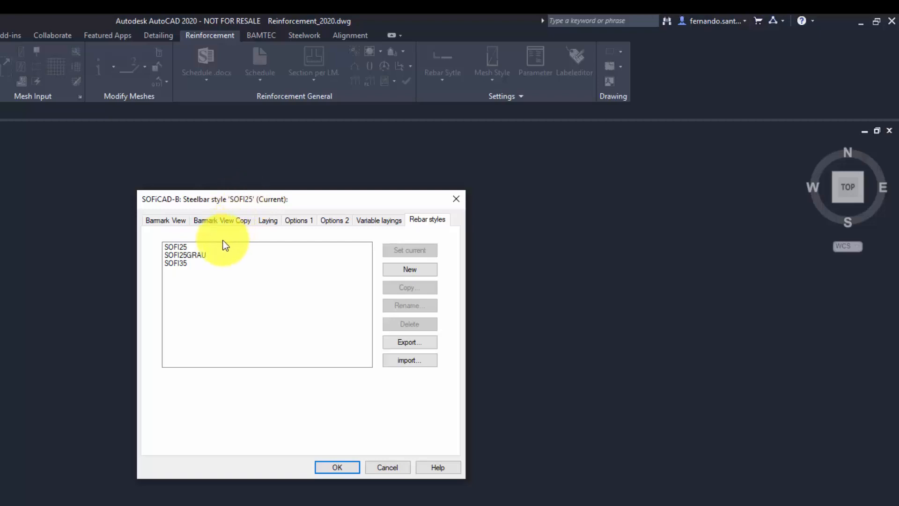
click(288, 248)
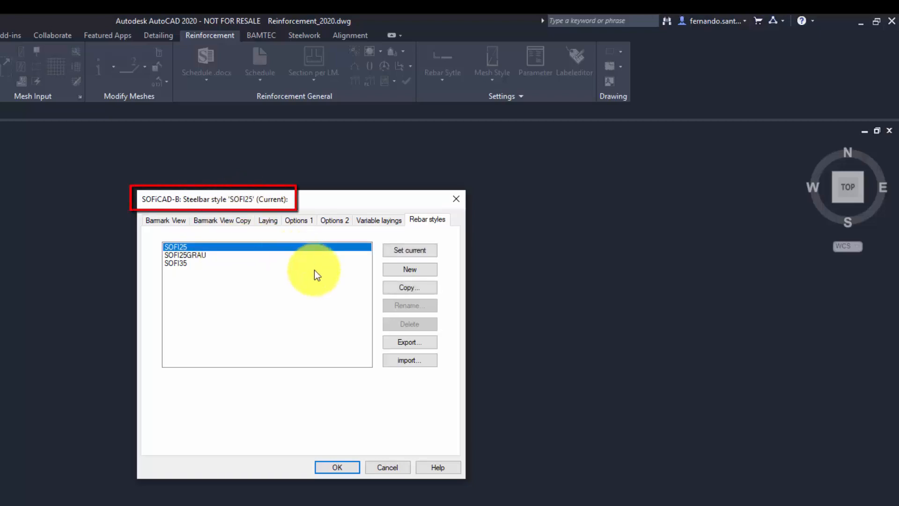
click(300, 263)
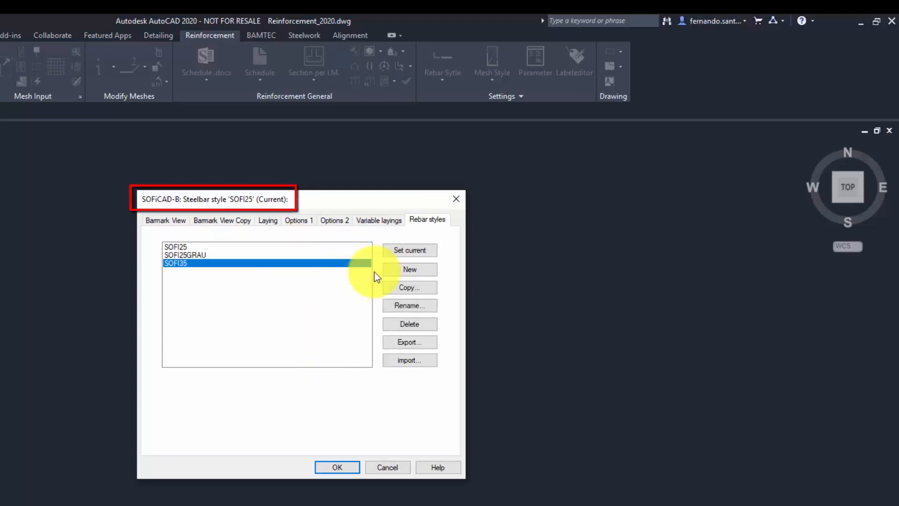
click(405, 252)
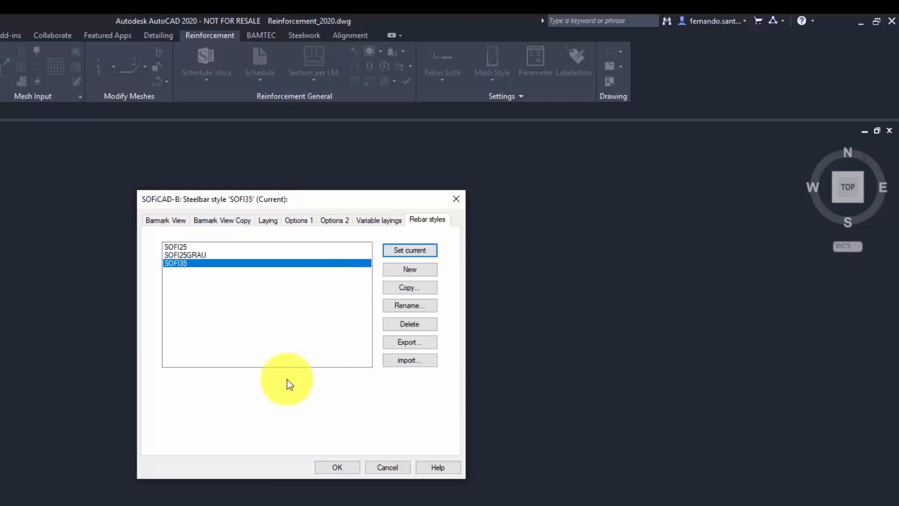
click(338, 220)
click(298, 256)
click(298, 256)
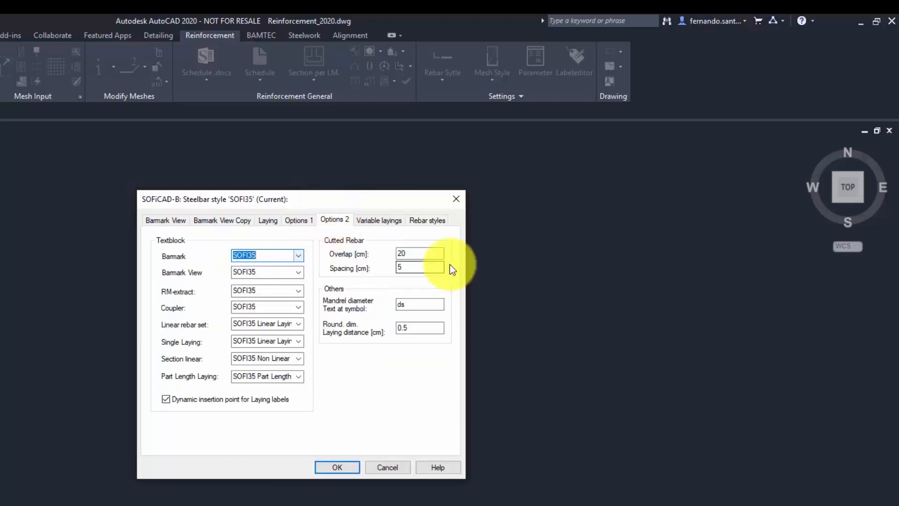
Make SOFI25 the current steelbar style again
click(426, 220)
click(341, 249)
click(405, 253)
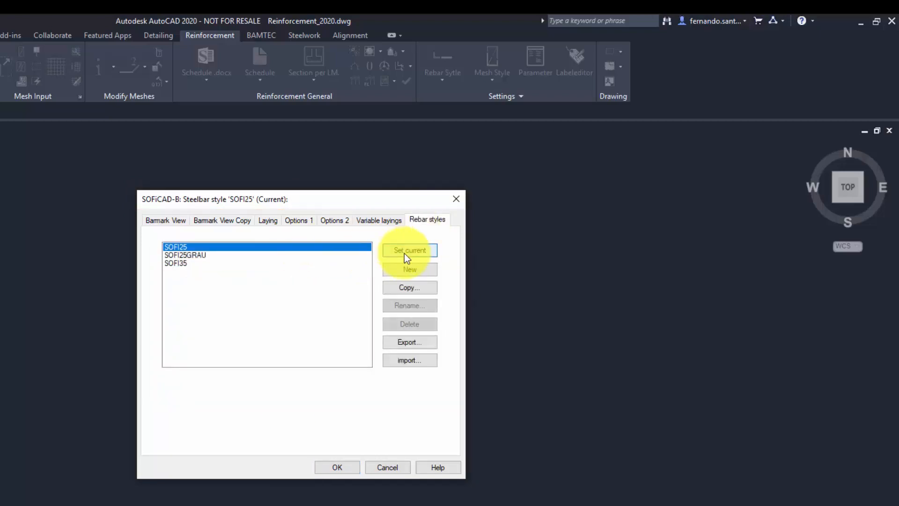
Create a new steelbar style named Rebar2 and set it as current
click(402, 269)
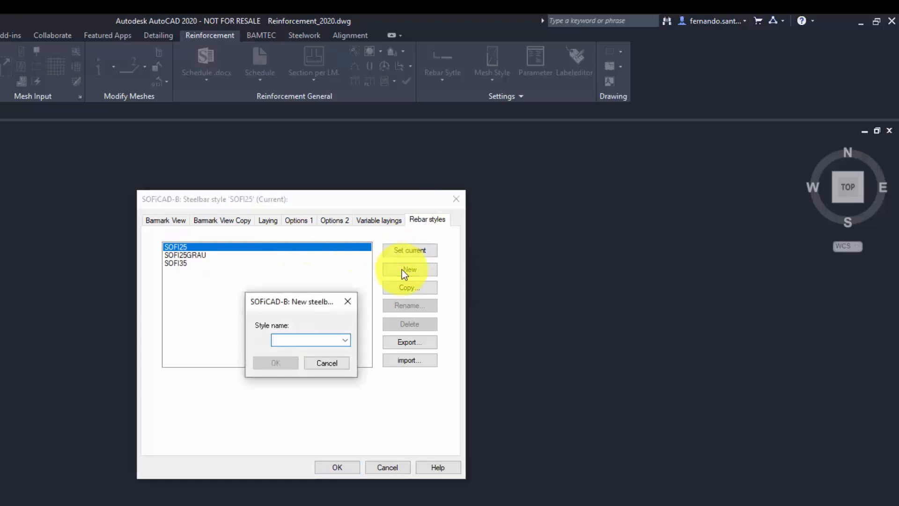
text(Reba)
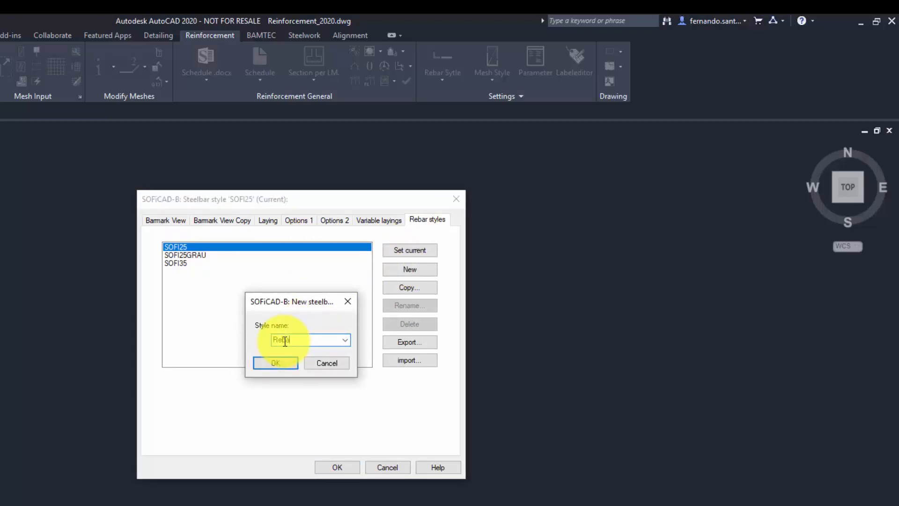
text(r2)
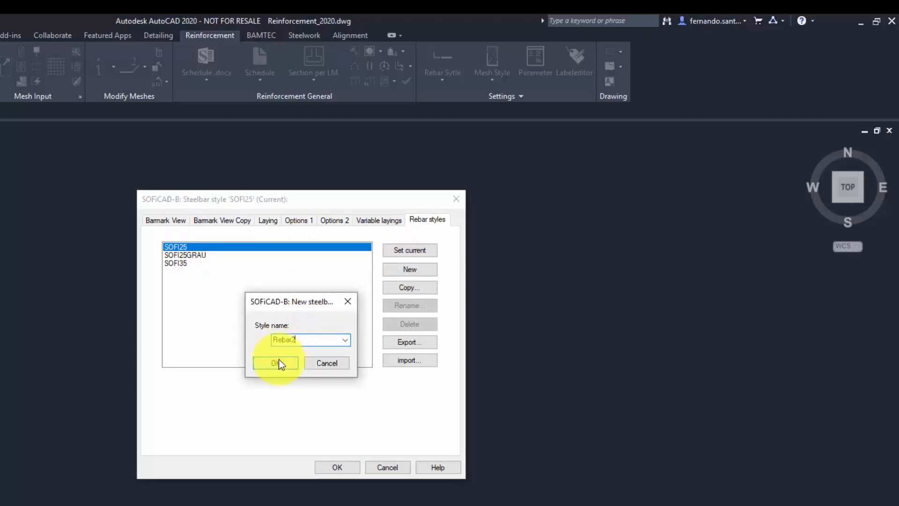
click(276, 363)
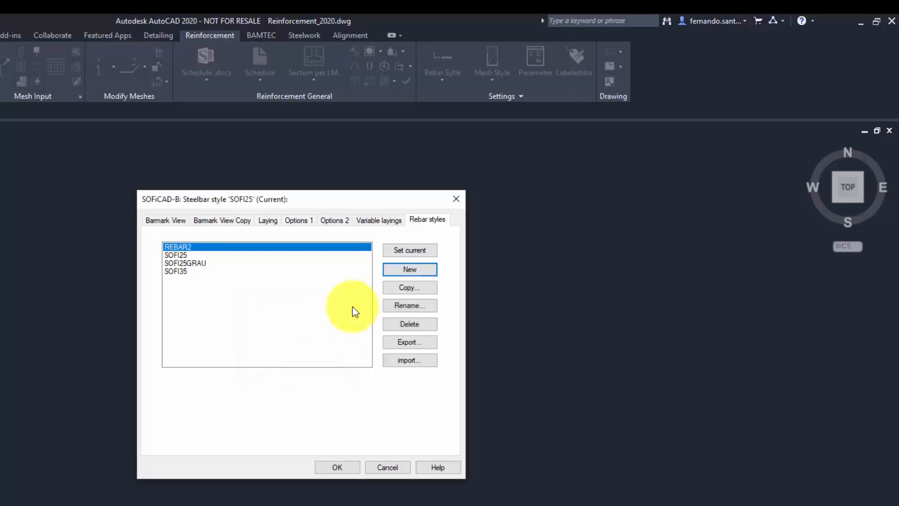
click(406, 249)
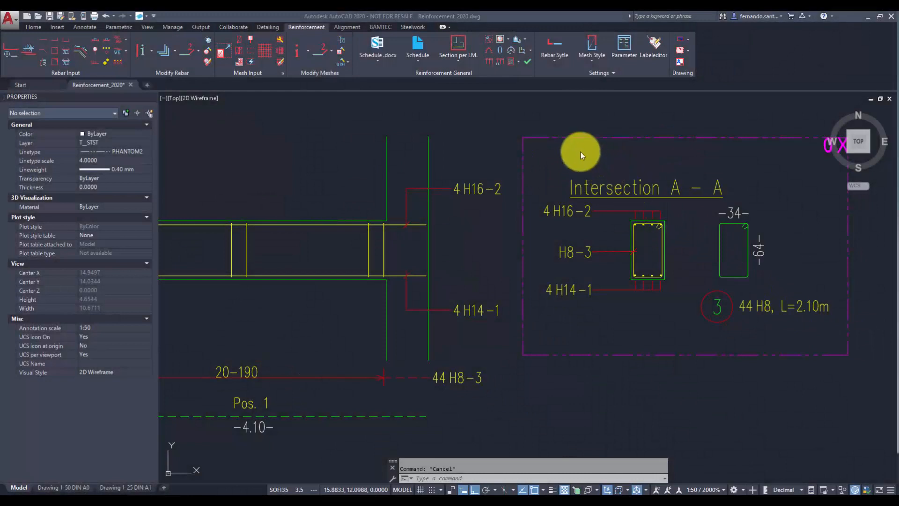
Set the Barmark View line color to index 30 in the SOFI25 steelbar style and apply it
click(556, 43)
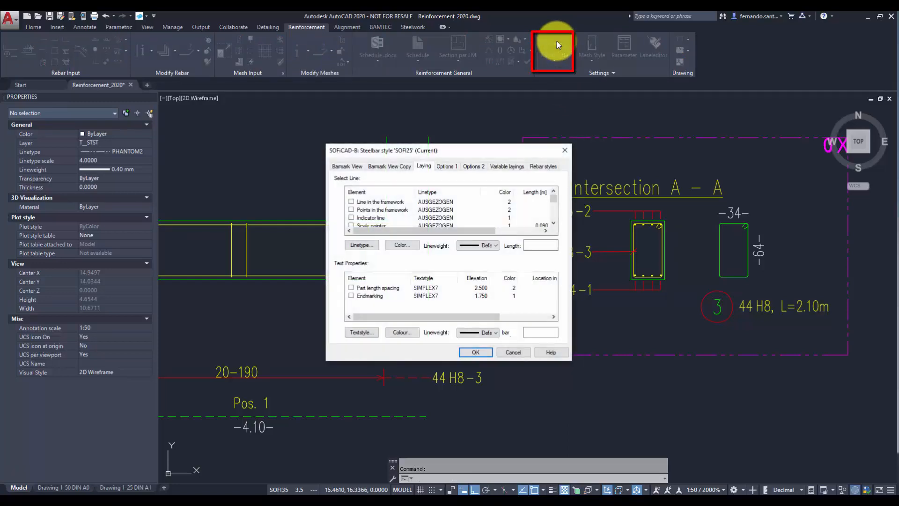
click(346, 167)
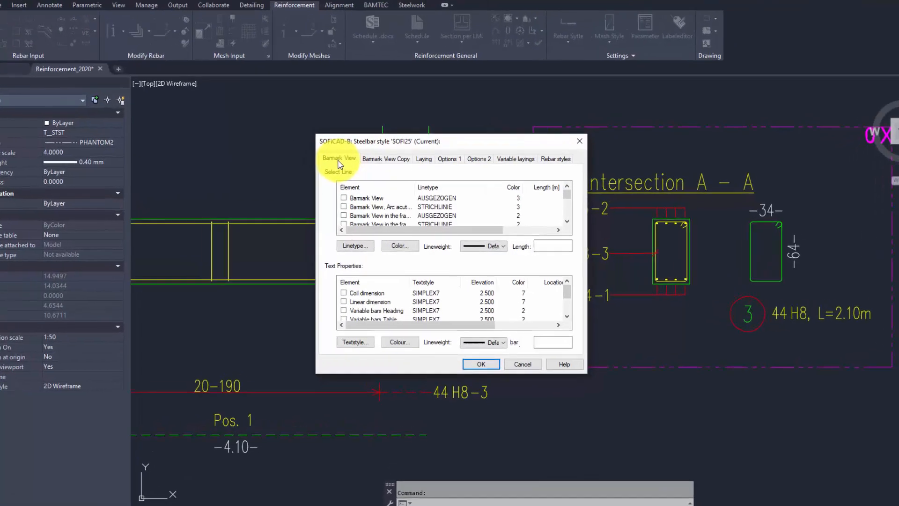
click(345, 197)
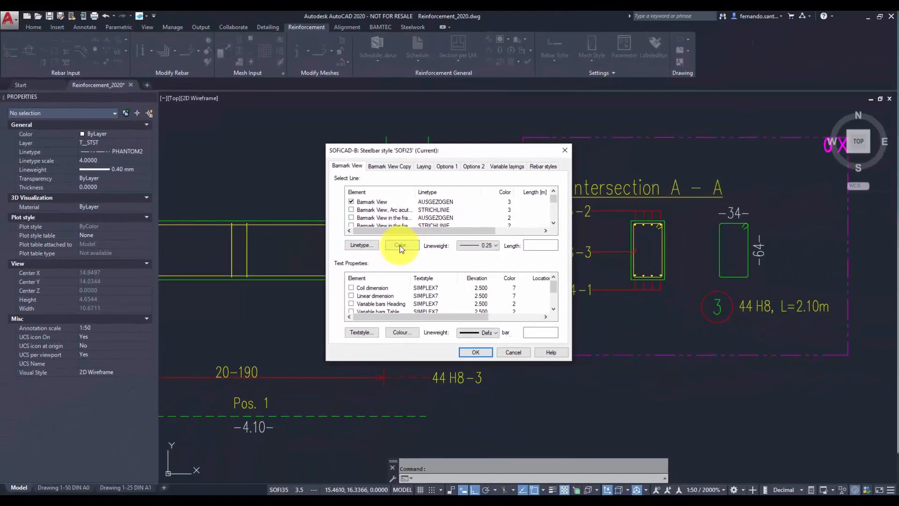
click(401, 245)
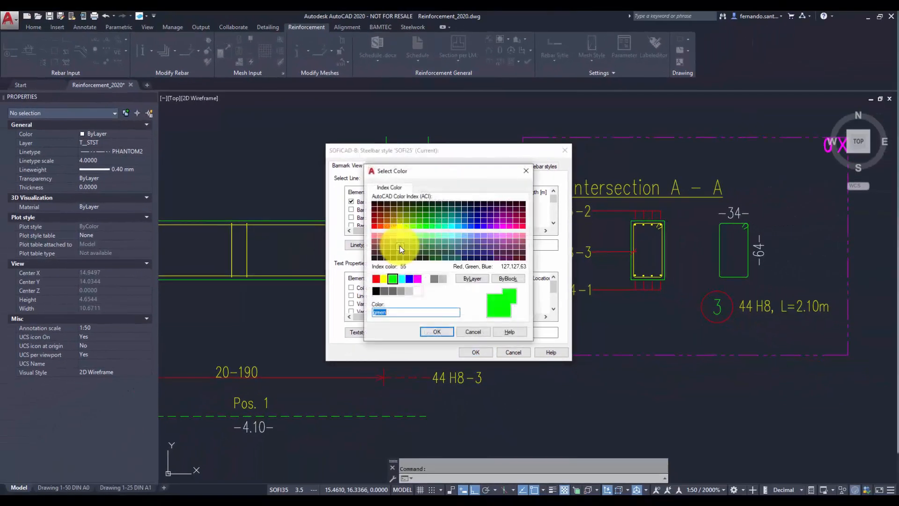
click(386, 227)
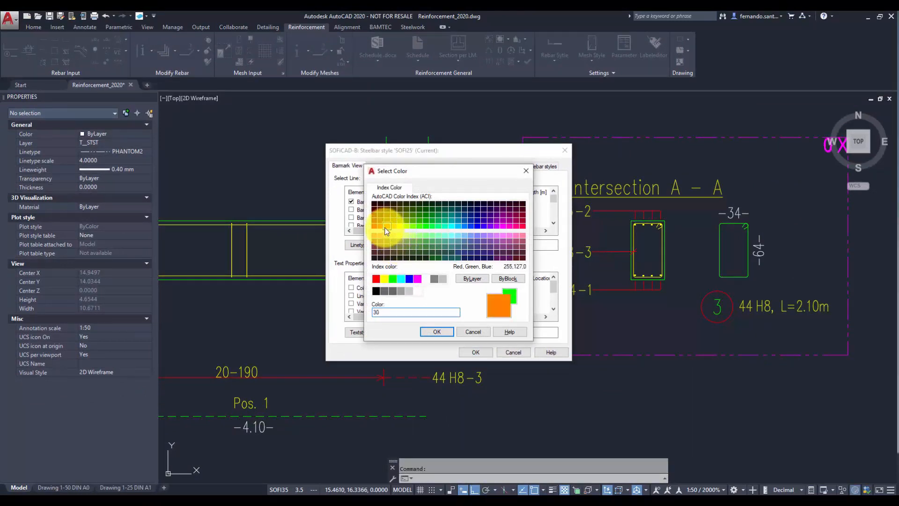
click(436, 332)
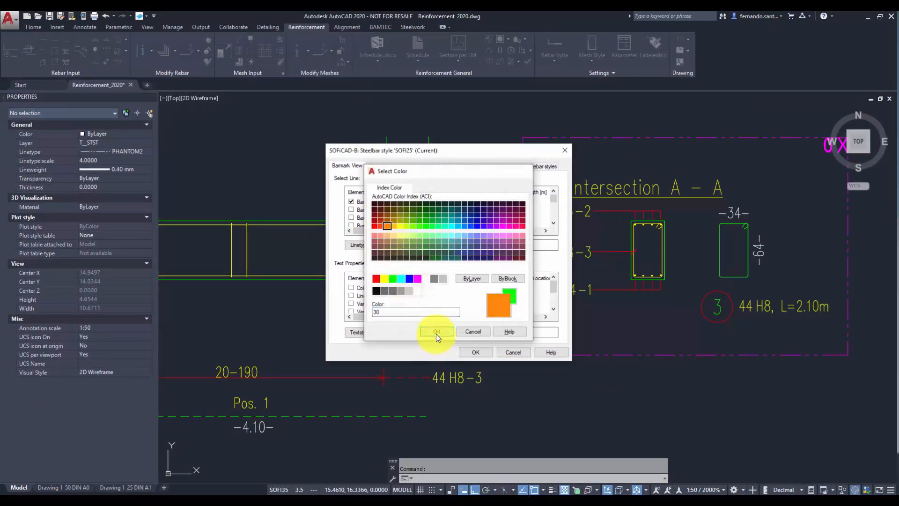
click(475, 353)
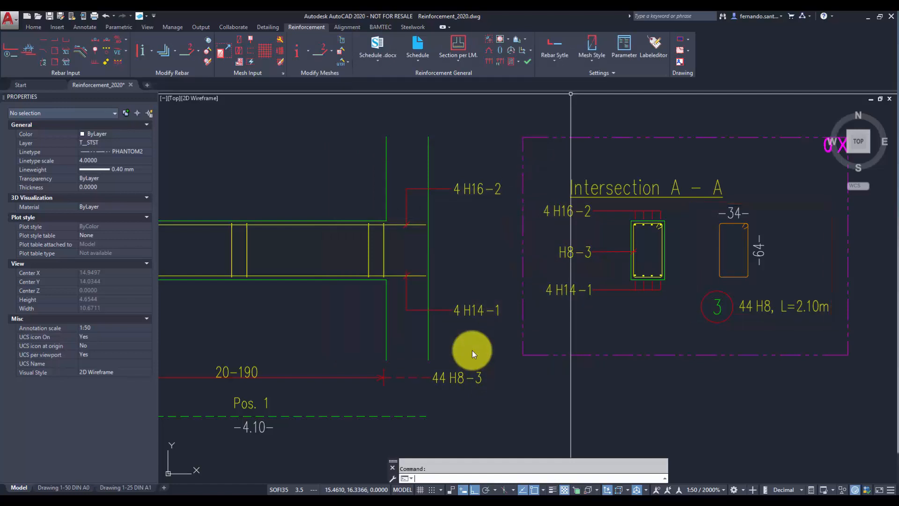
Set the plotted minimum diameter for layings to 0.01 mm in the SOFI25 steelbar style and apply it
click(552, 39)
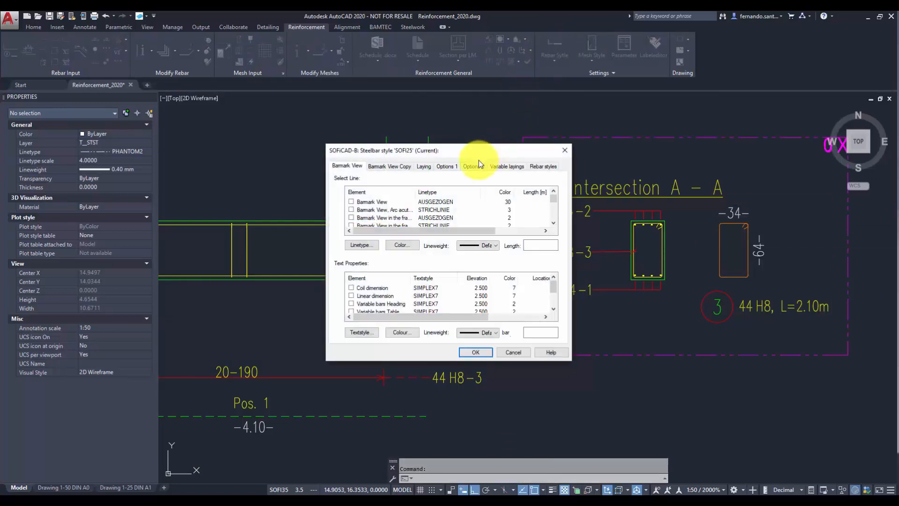
click(452, 166)
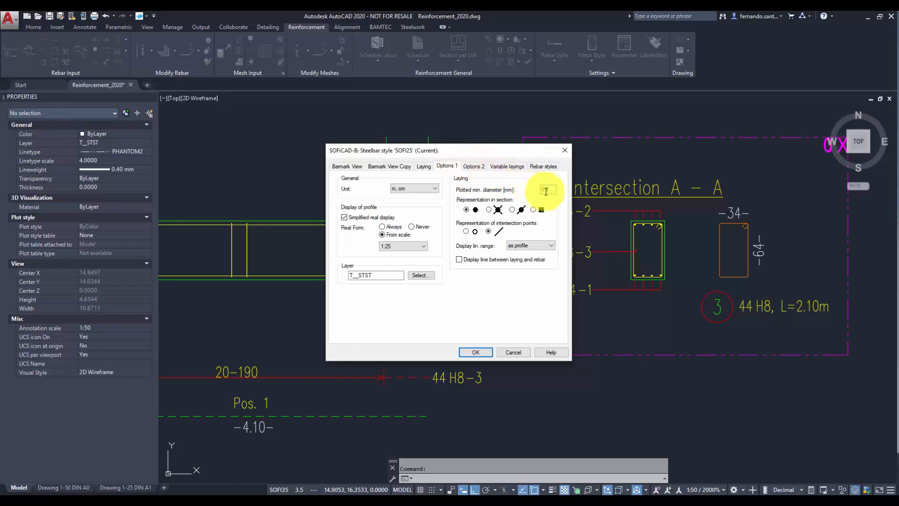
drag(552, 189, 547, 191)
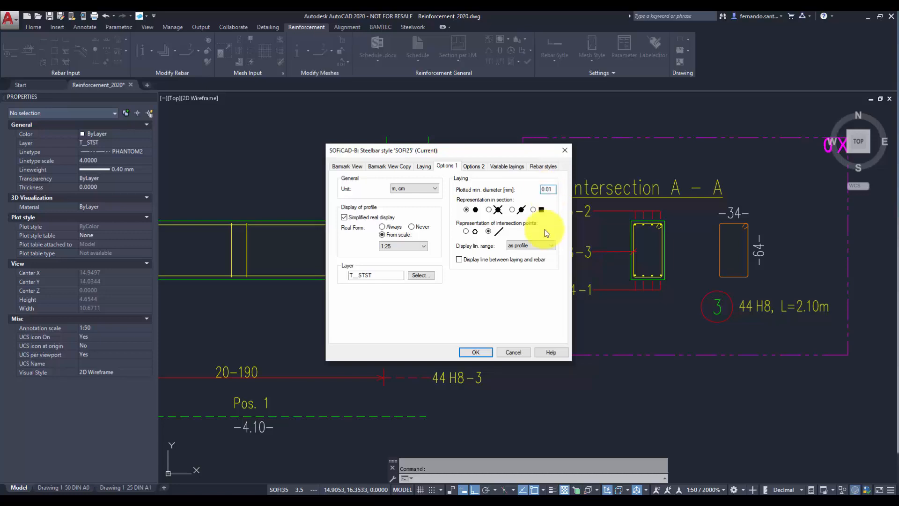
click(481, 355)
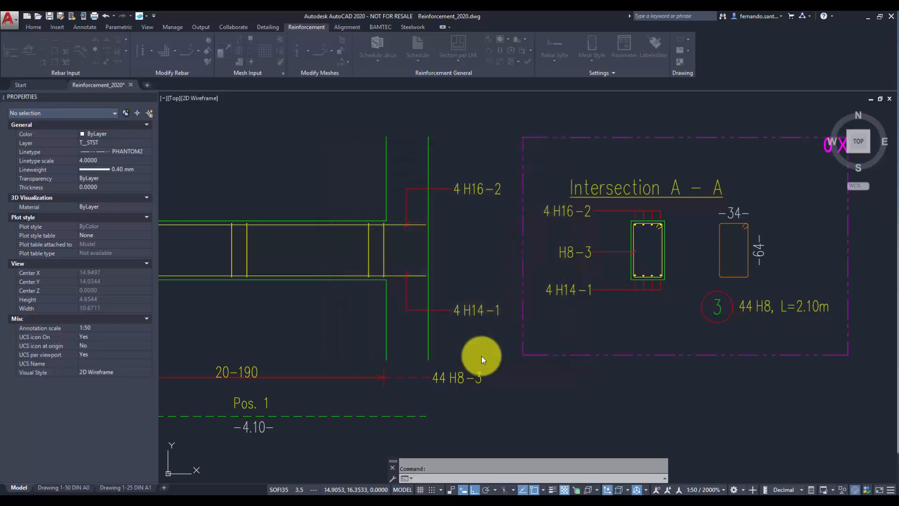
Set the real form display of profiles to Always in the SOFI25 steelbar style and apply it
middle_drag(678, 304, 629, 303)
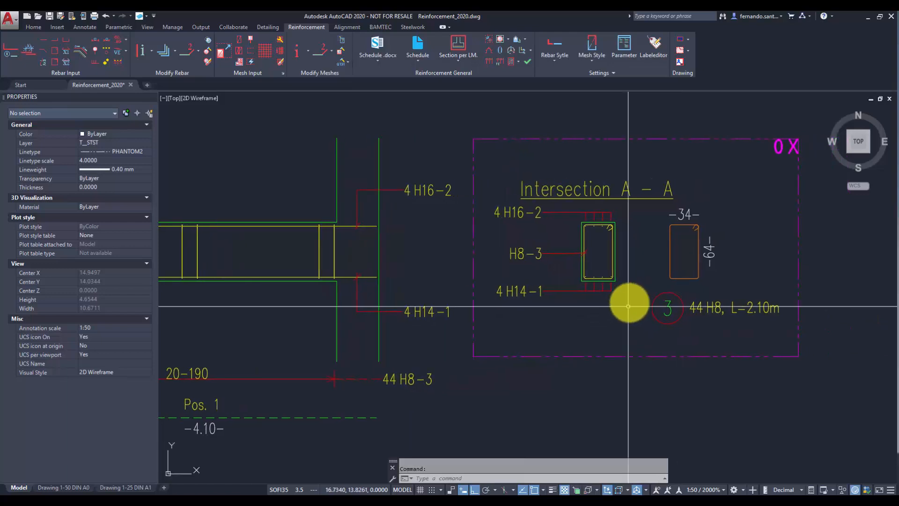
scroll(648, 267, up, 4)
middle_drag(648, 267, 617, 302)
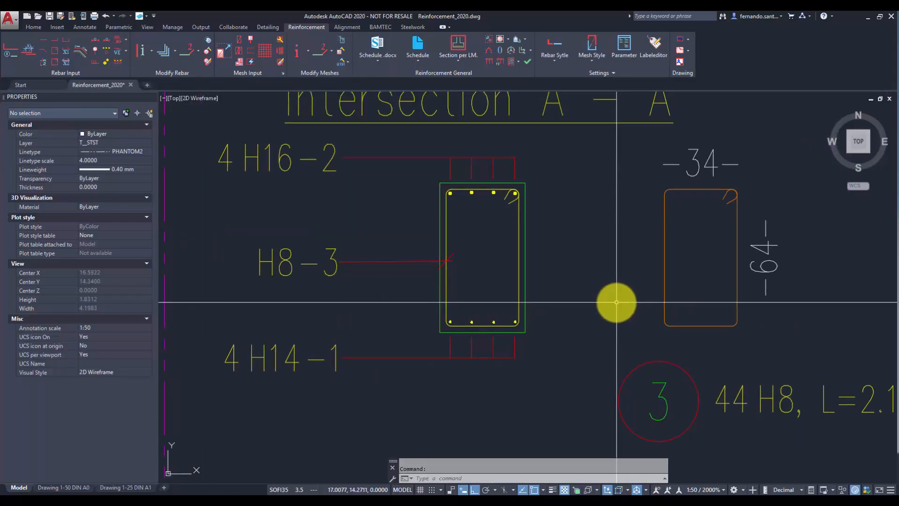
click(558, 43)
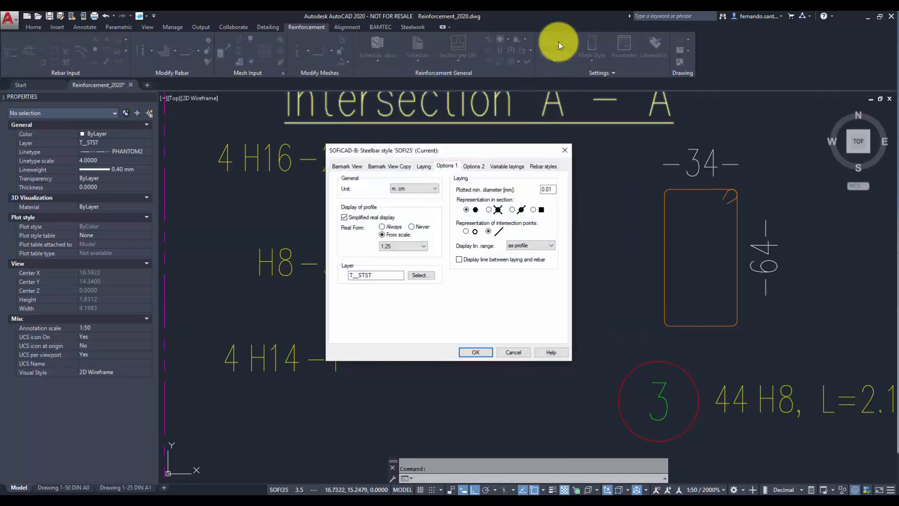
click(394, 227)
click(475, 352)
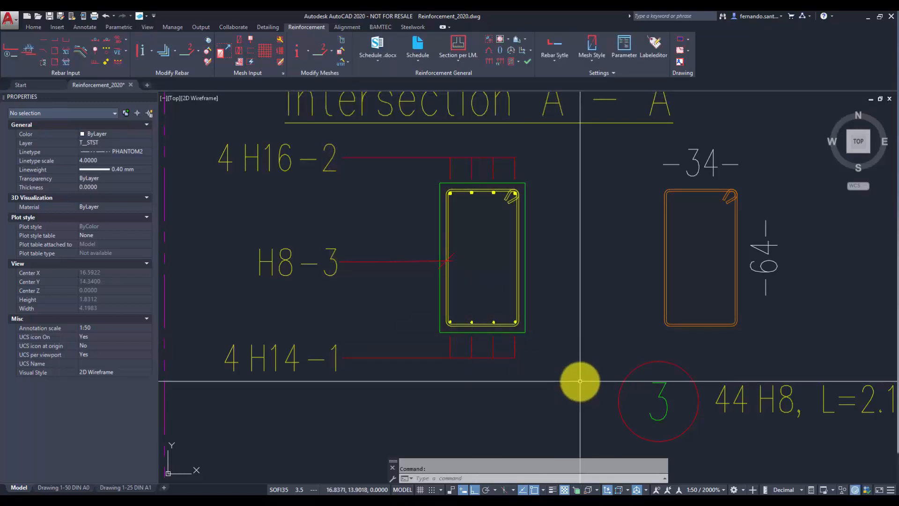
Set the laying's Crossing line length to 0.1 m in the SOFI25 steelbar style and apply it
scroll(580, 381, down, 3)
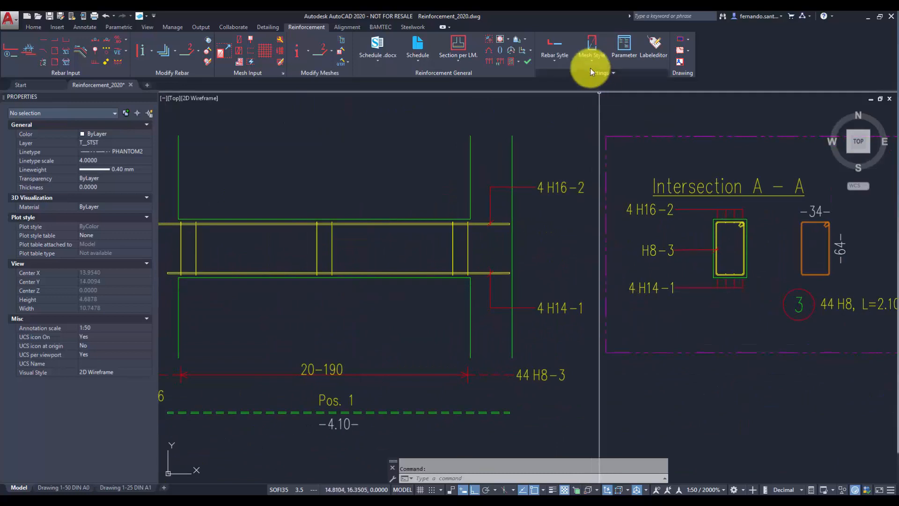
click(561, 46)
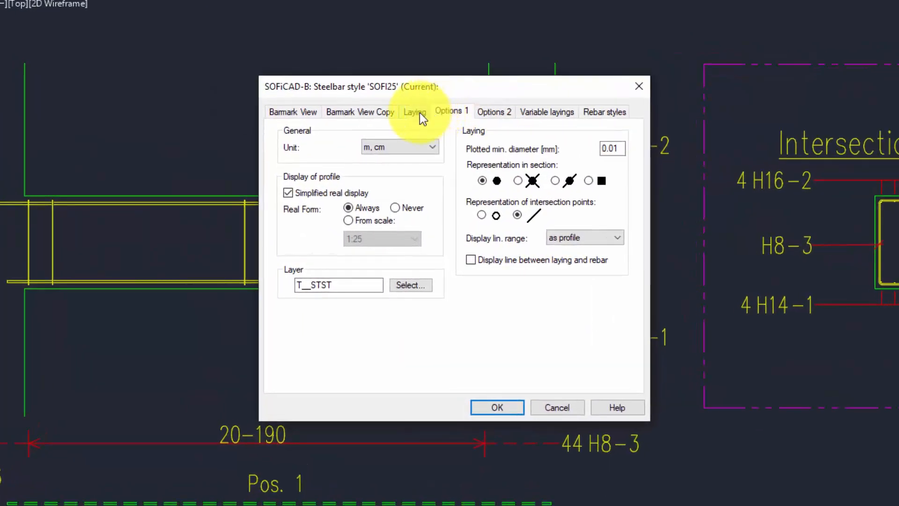
click(425, 167)
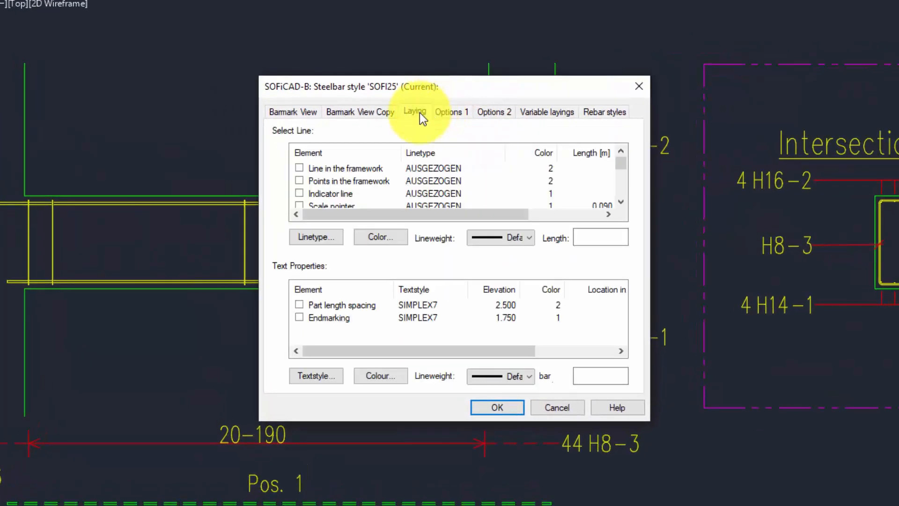
scroll(461, 187, down, 2)
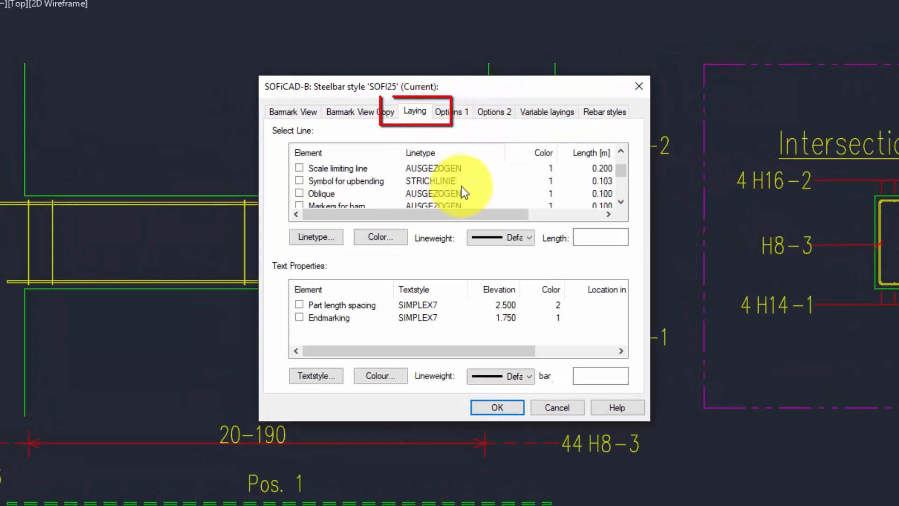
scroll(461, 189, down, 1)
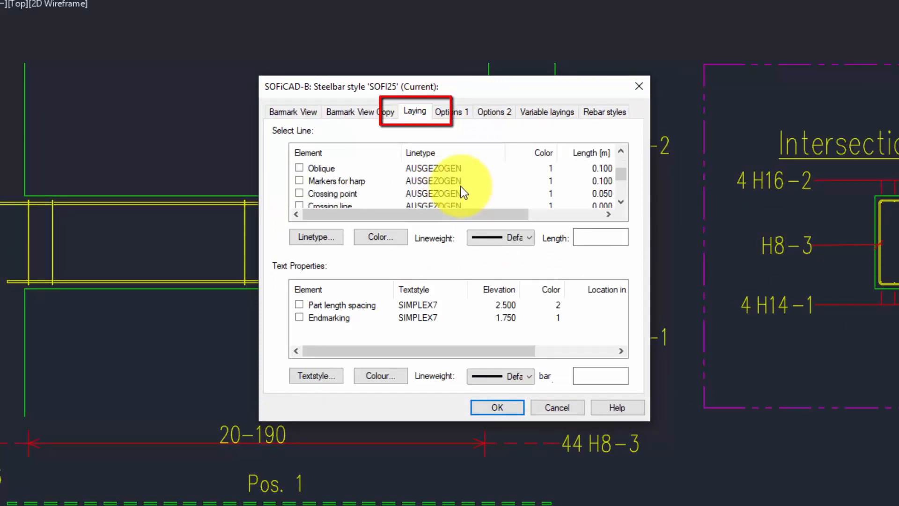
scroll(460, 186, down, 1)
click(339, 180)
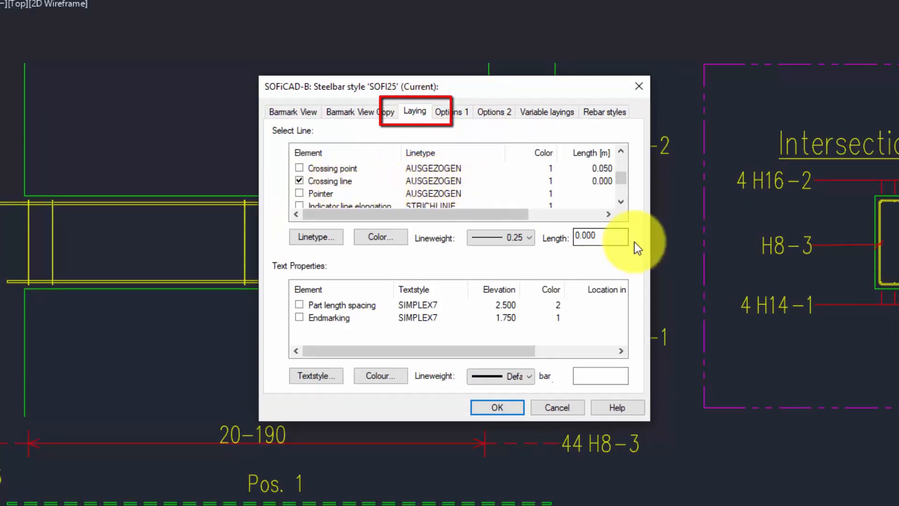
drag(602, 234, 585, 233)
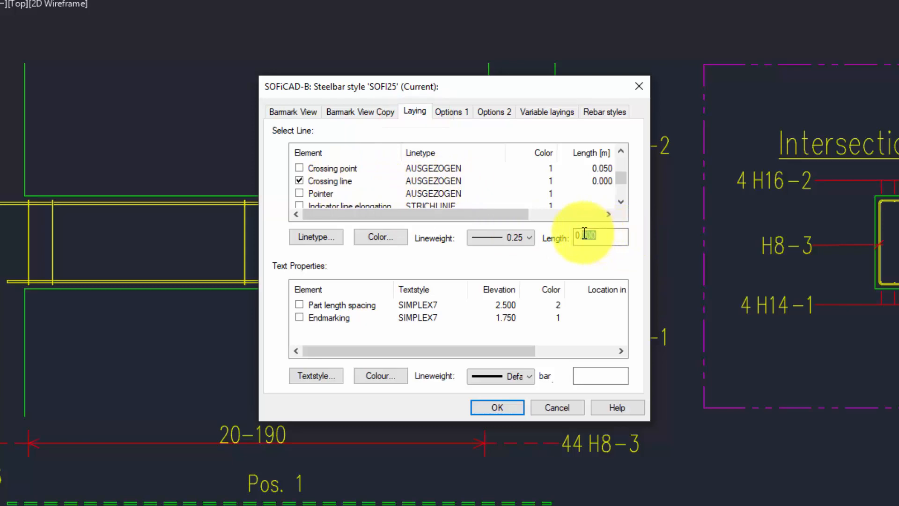
text(1)
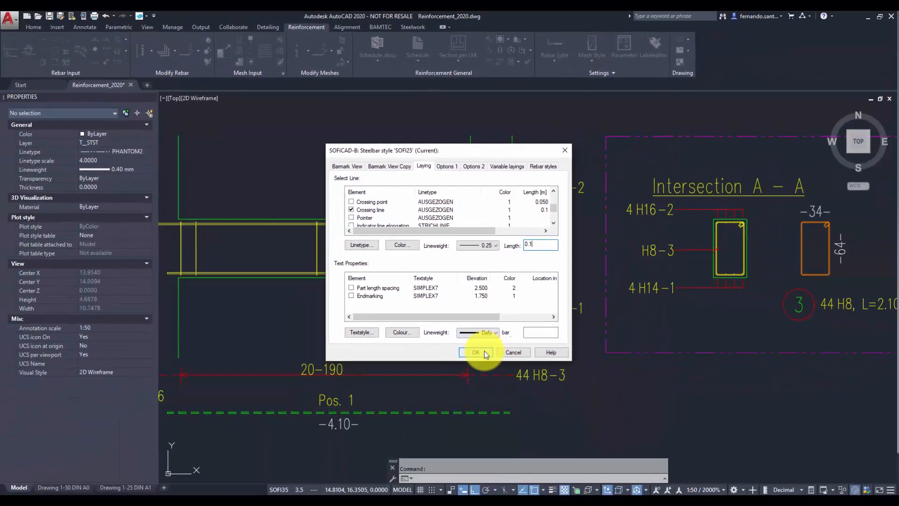
click(497, 408)
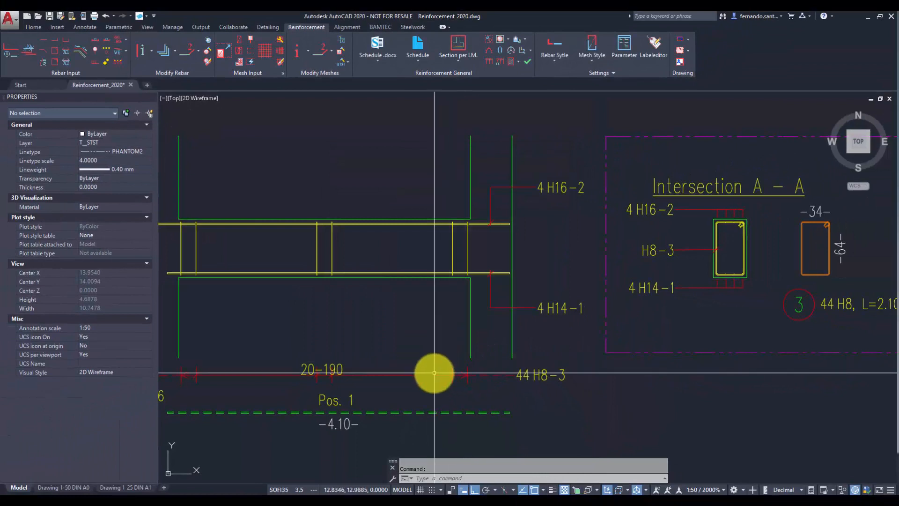
Switch the representation of laying intersection points to circles in the SOFI25 steelbar style and apply it
mouse_move(429, 355)
middle_down()
mouse_move(564, 337)
mouse_move(554, 343)
mouse_move(627, 356)
mouse_move(625, 373)
middle_up()
scroll(562, 339, up, 2)
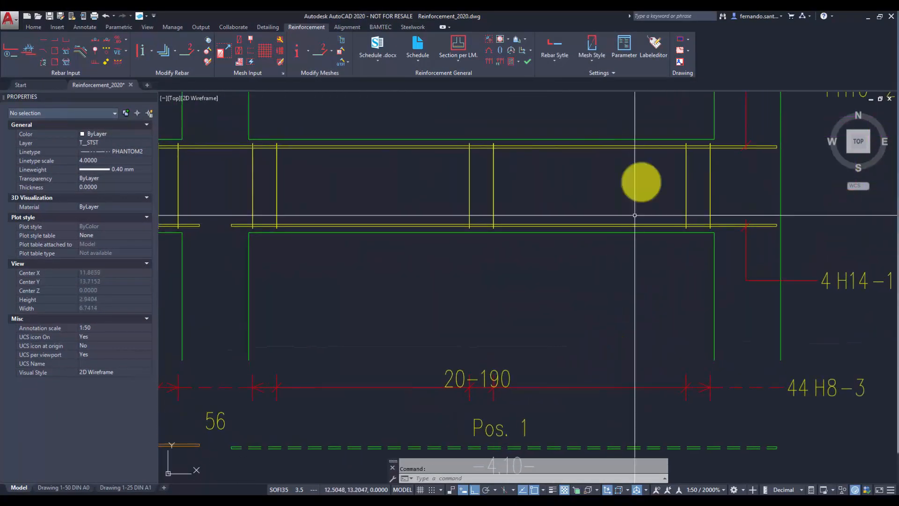
click(566, 39)
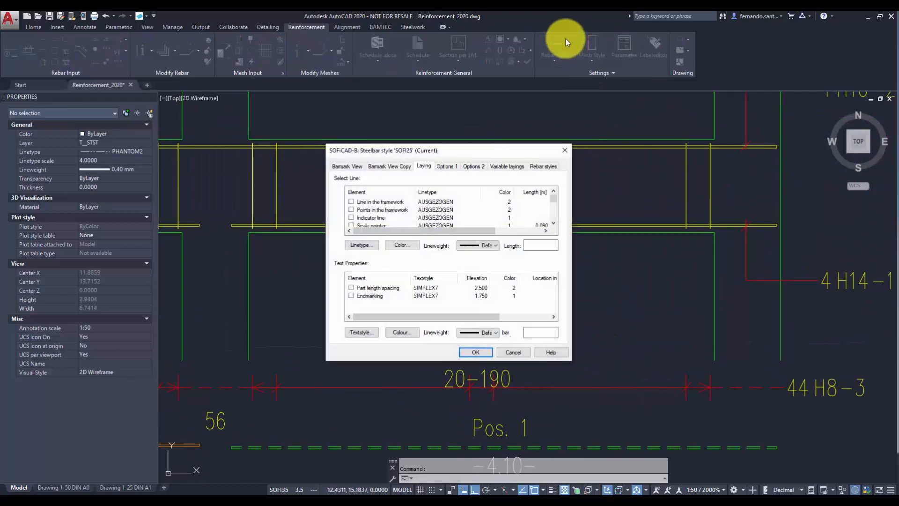
click(472, 165)
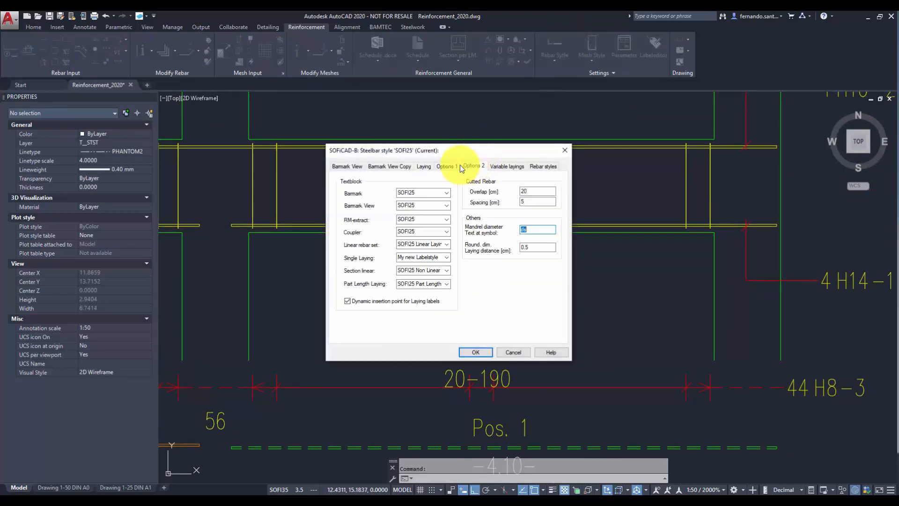
click(448, 166)
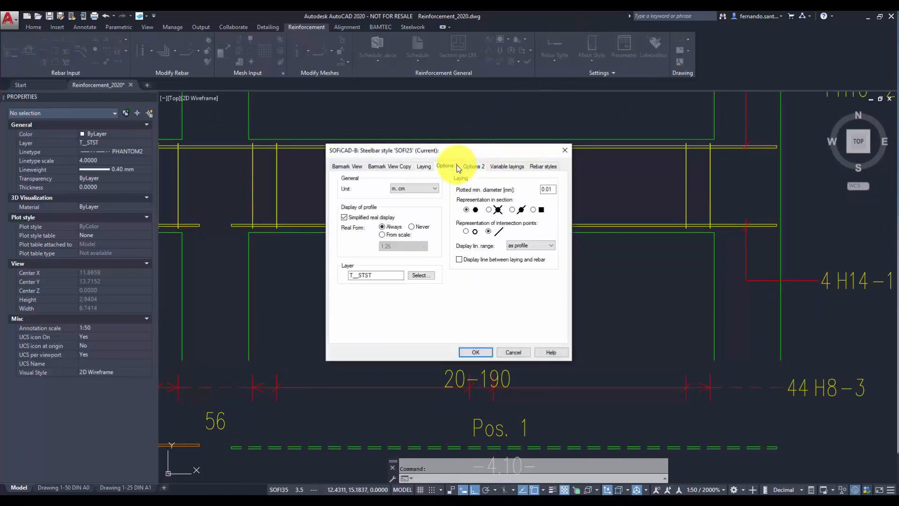
click(465, 231)
click(475, 352)
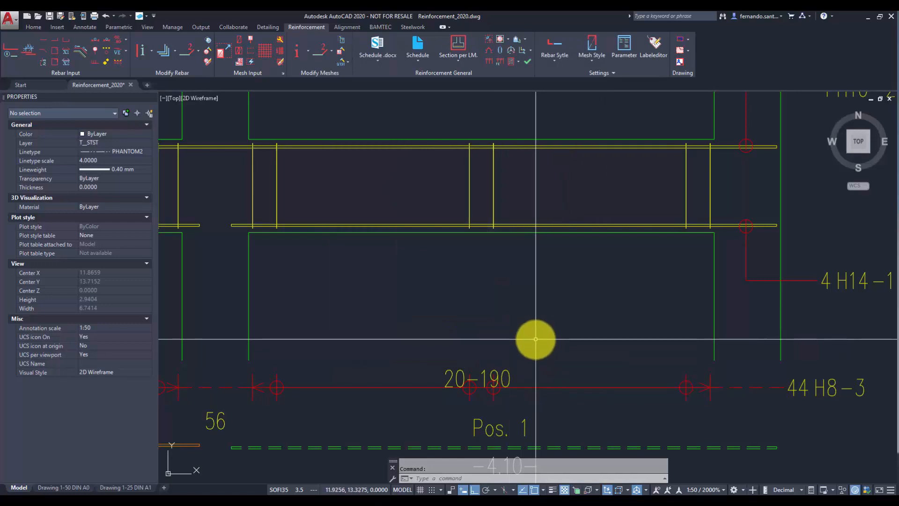
Try to move the 20-190 laying label slightly upward from its laying line, and undo the move
click(500, 379)
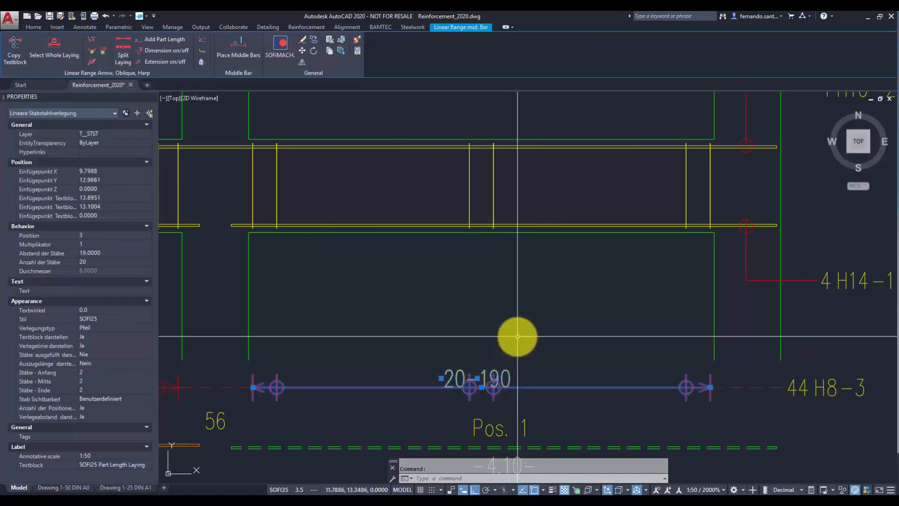
click(477, 377)
click(474, 367)
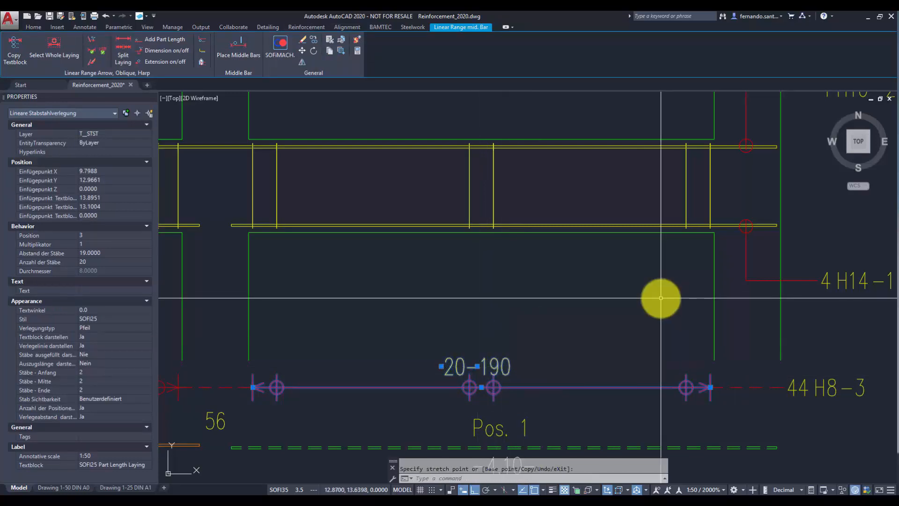
key(Escape)
key(ctrl+z)
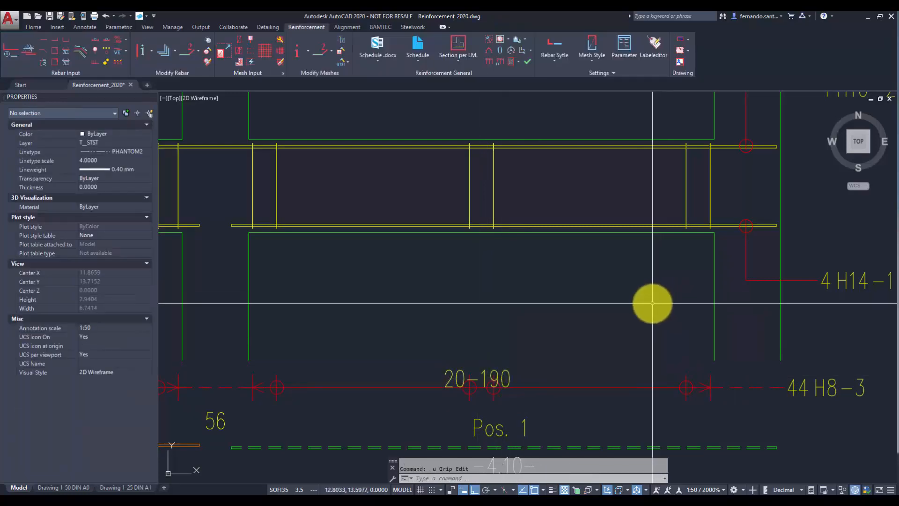
Open the SOFI25 Part Length Laying label style for editing and add a new field below the existing text
click(664, 55)
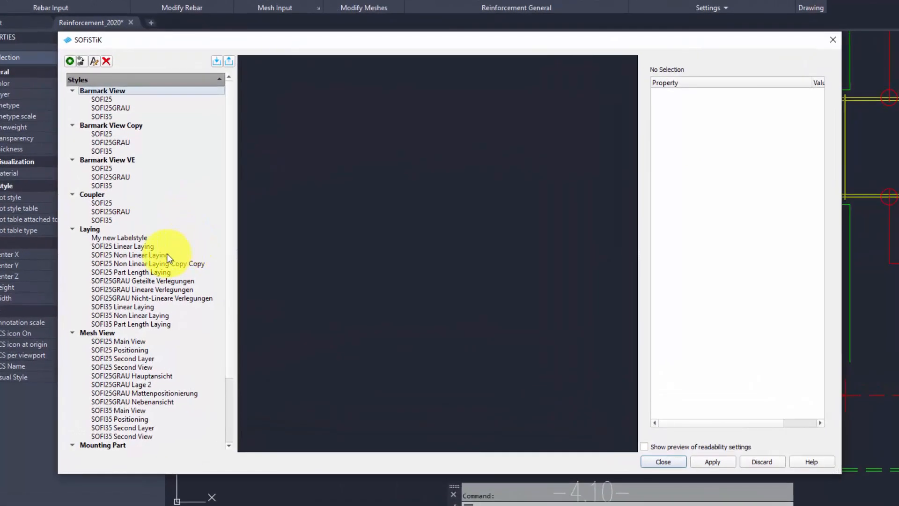
click(162, 265)
click(166, 272)
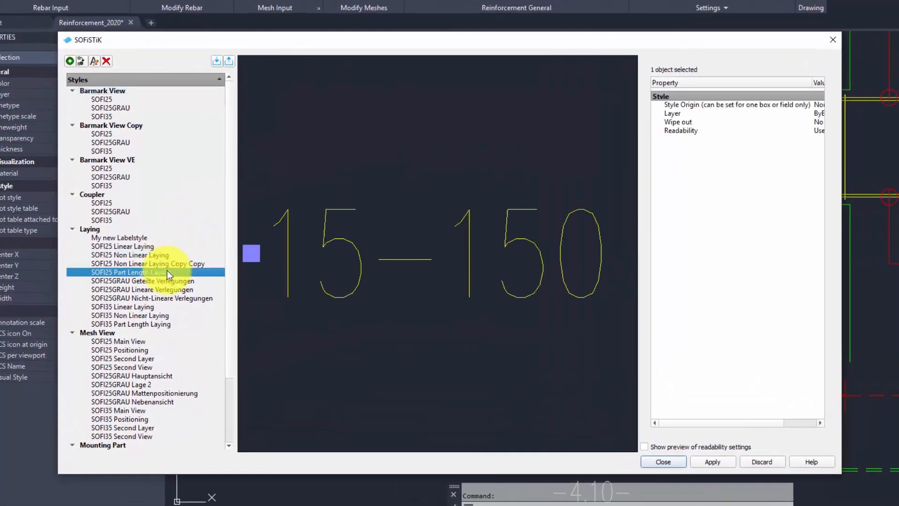
click(431, 319)
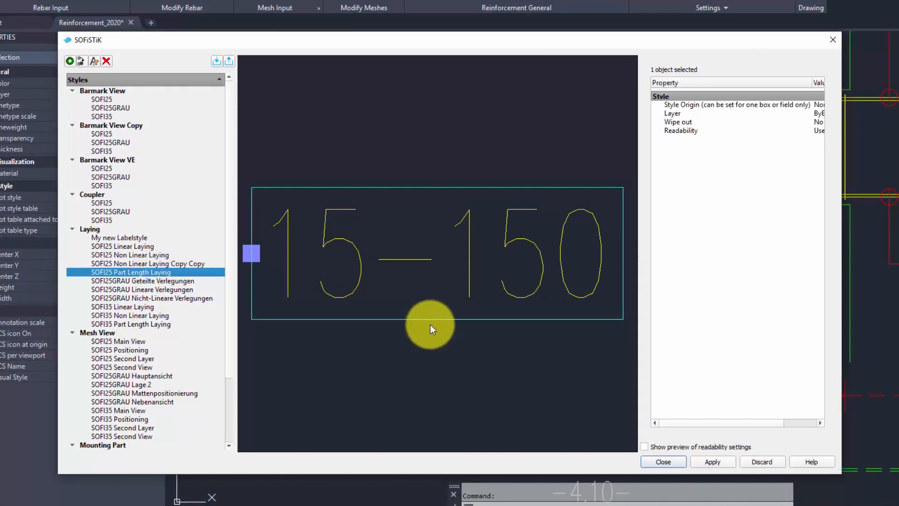
click(438, 325)
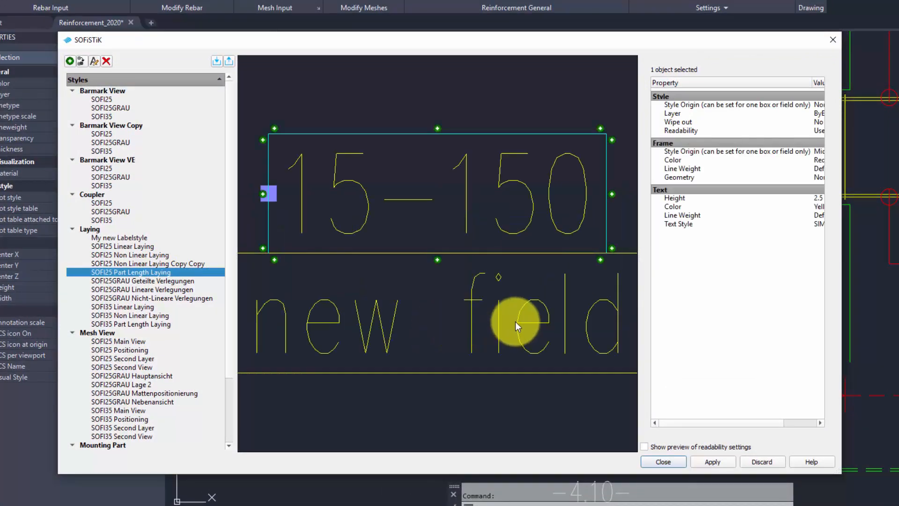
Change the type of the new field below the laying text from Static Text to Spacer
click(488, 288)
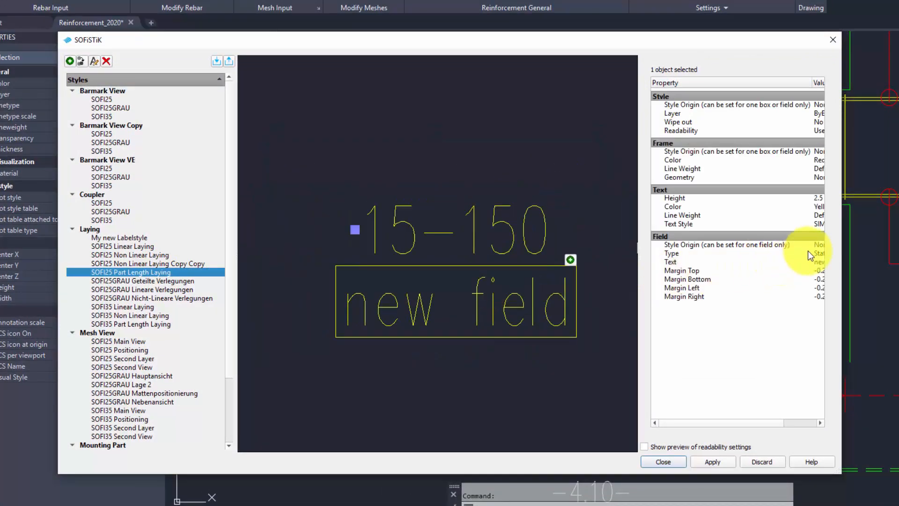
drag(816, 84, 728, 83)
click(780, 254)
click(780, 253)
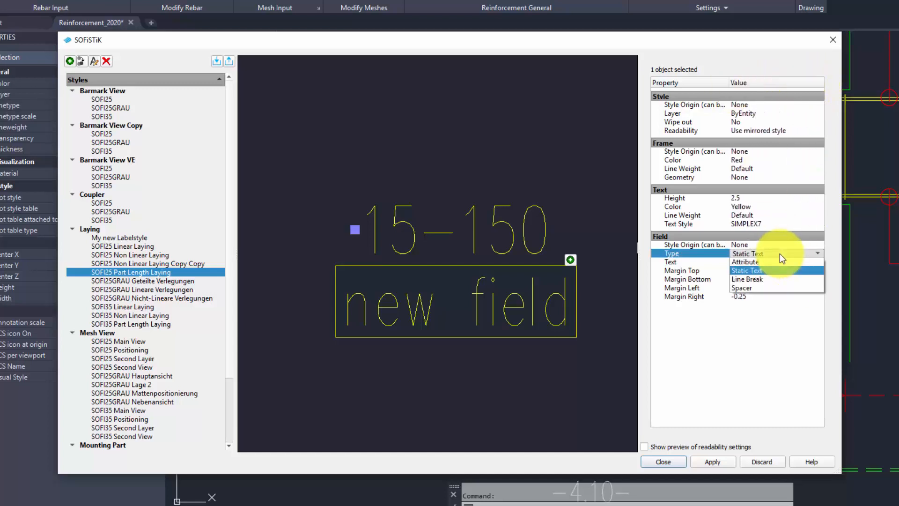
click(770, 288)
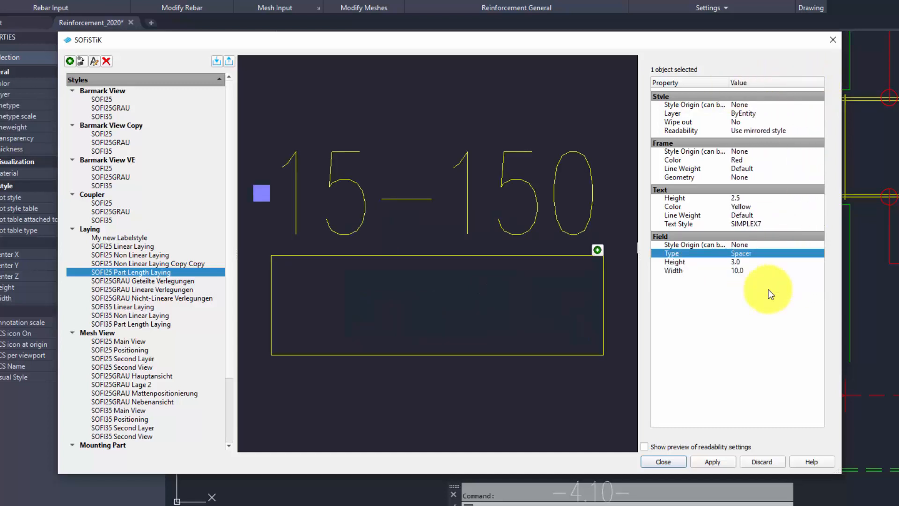
Set the spacer field's height to 1.5, apply the label style change and close the label editor
click(750, 261)
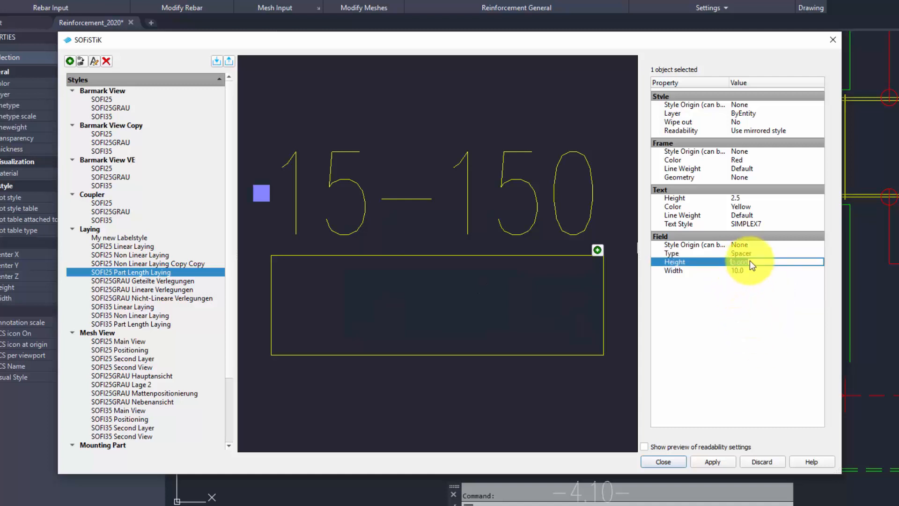
text(1.5)
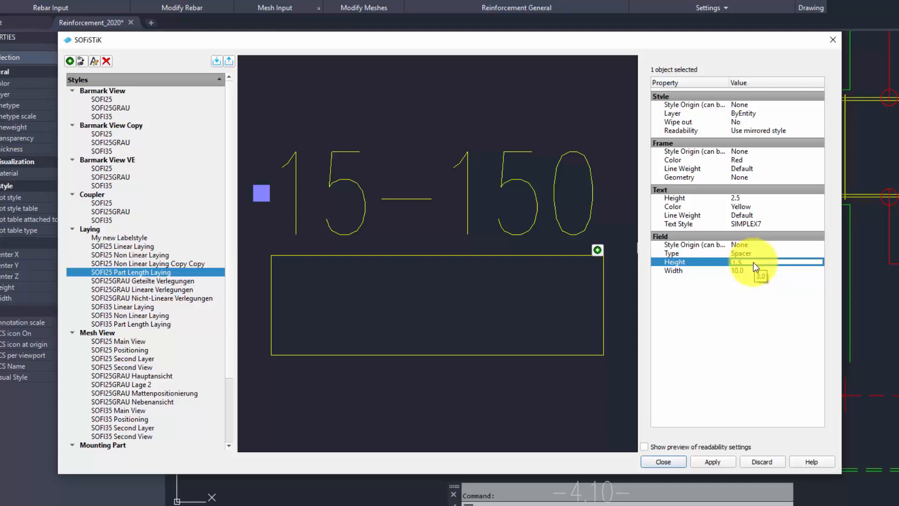
click(745, 270)
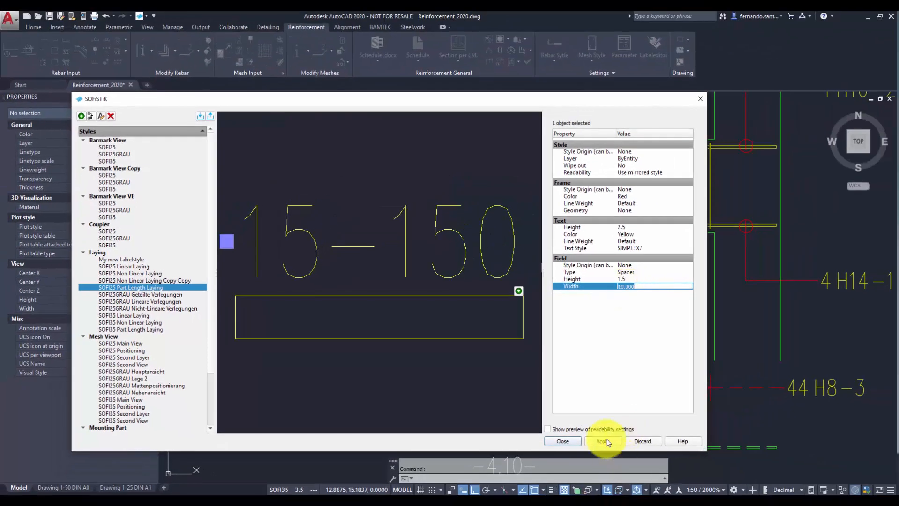
click(607, 442)
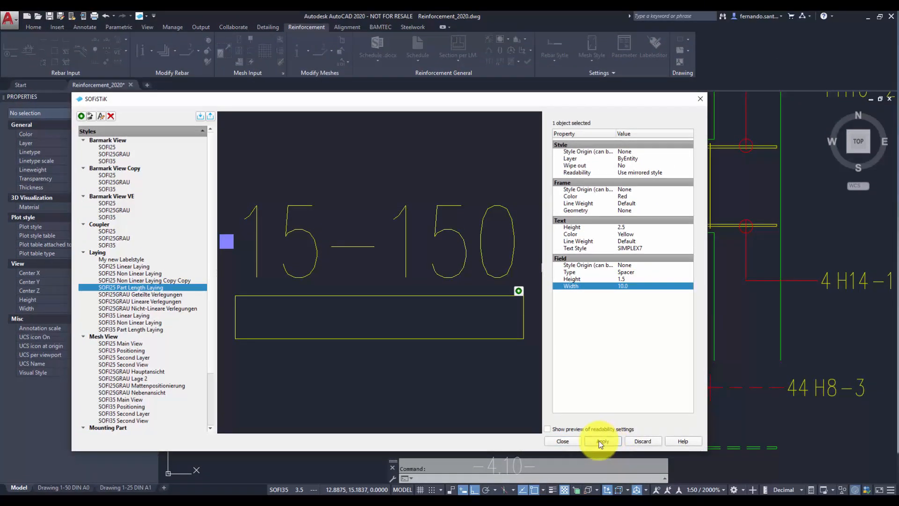
click(563, 441)
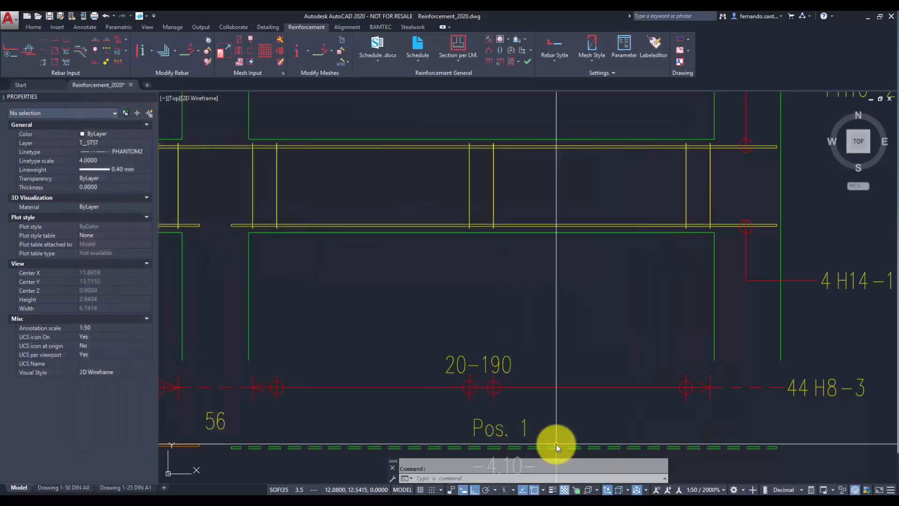
scroll(396, 366, down, 2)
scroll(392, 368, down, 3)
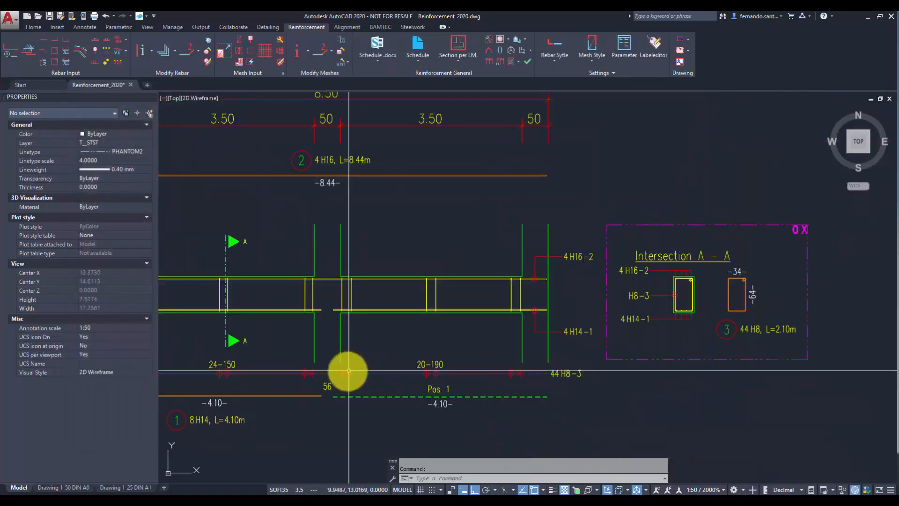
scroll(391, 370, up, 2)
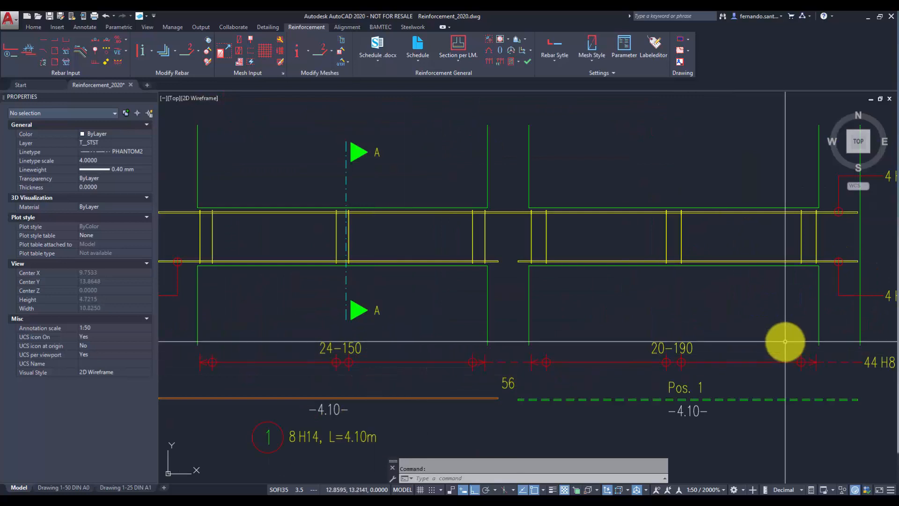
middle_drag(802, 317, 735, 333)
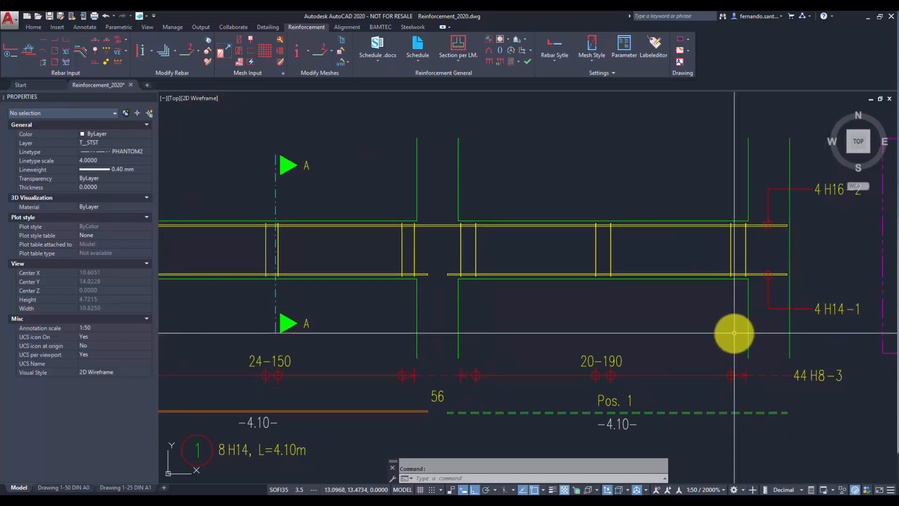
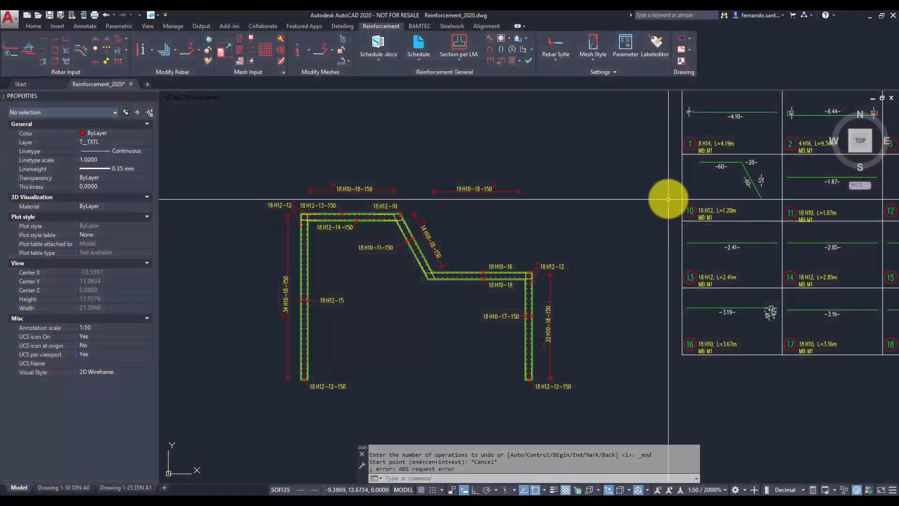
Create the reinforcement schedule for member M1 instead of the total list, including bending, mesh cut and prefabricated-unit lists
middle_drag(667, 151, 477, 247)
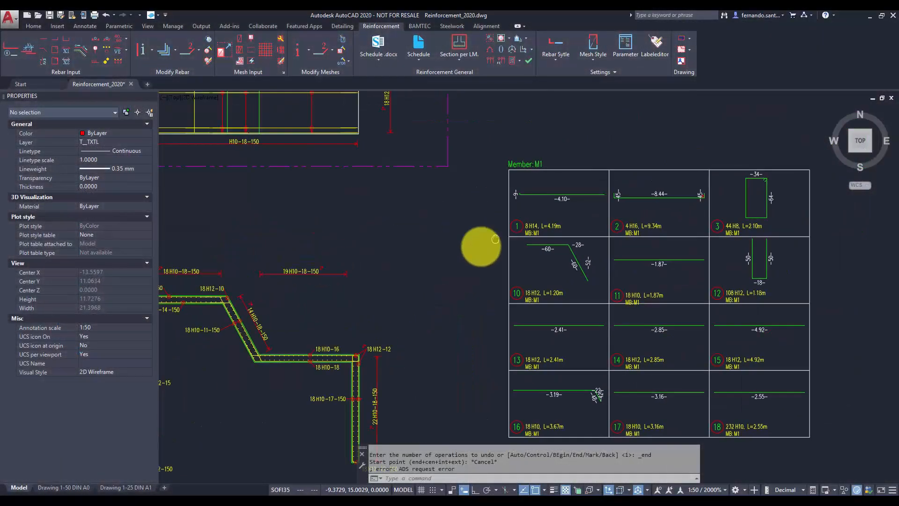
scroll(476, 247, down, 2)
middle_drag(659, 111, 625, 284)
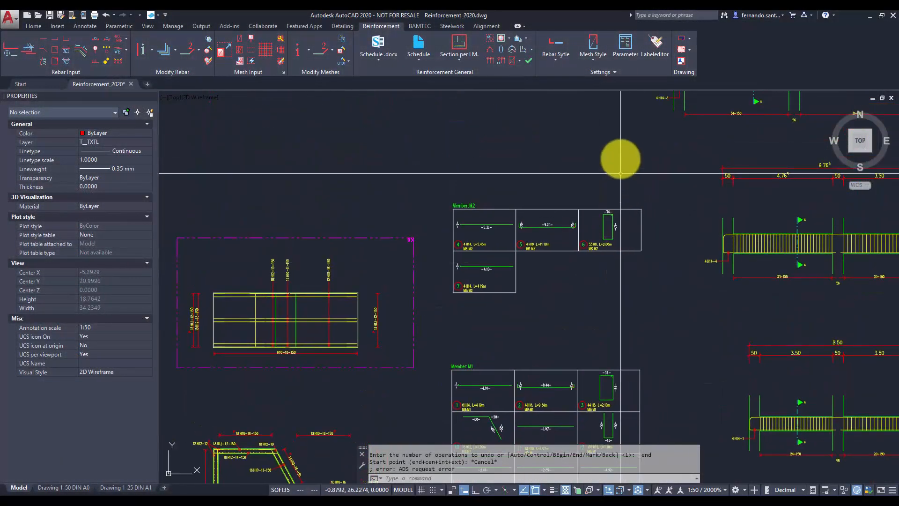
middle_drag(619, 157, 604, 261)
scroll(604, 261, down, 5)
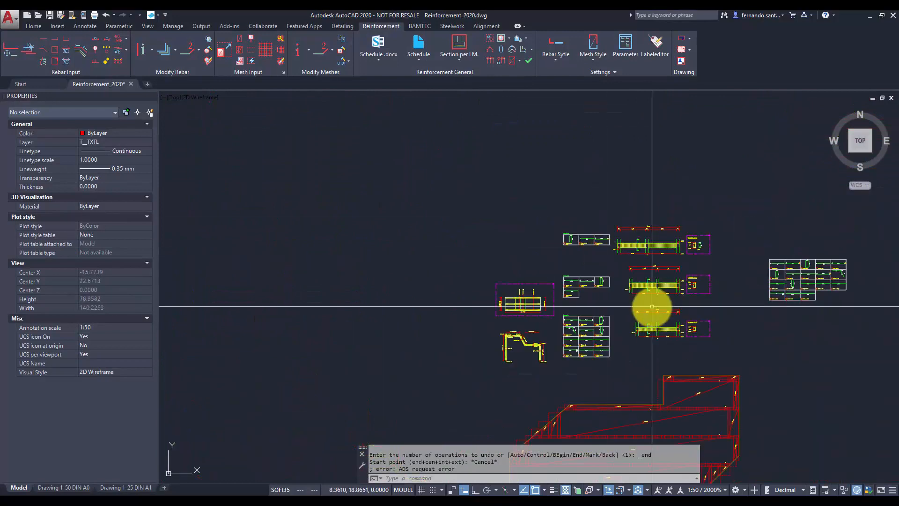
mouse_move(652, 305)
middle_down()
mouse_move(556, 205)
mouse_move(527, 190)
middle_up()
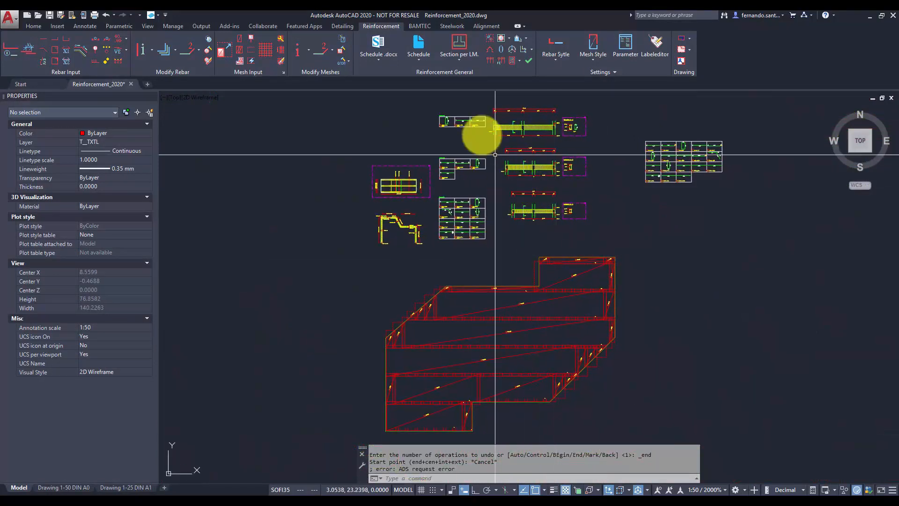
click(428, 46)
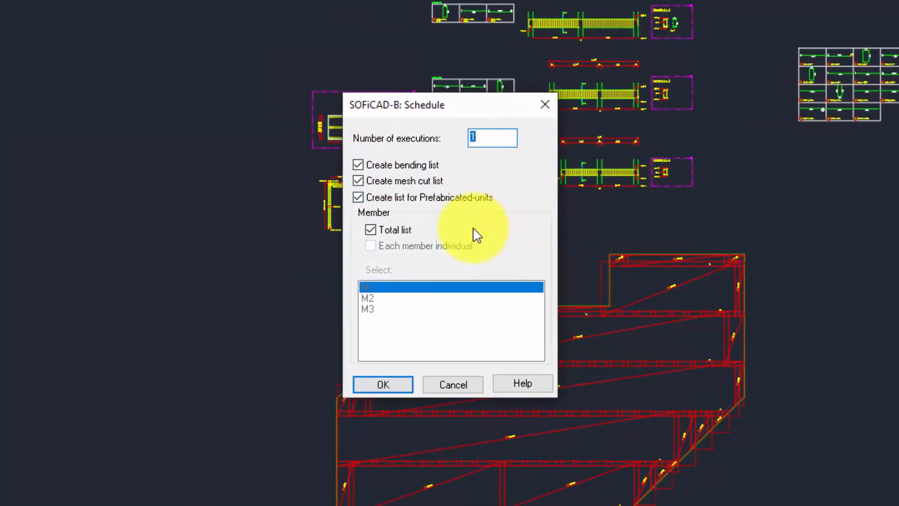
click(396, 230)
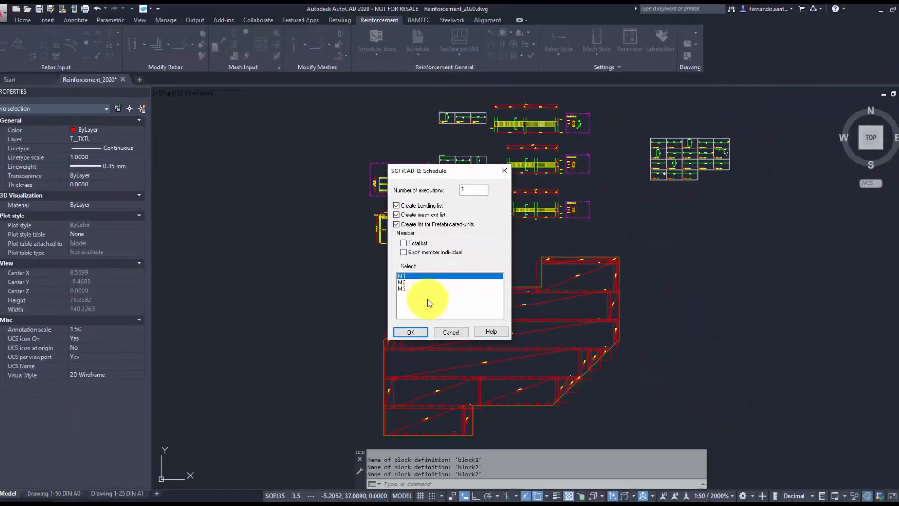
click(425, 330)
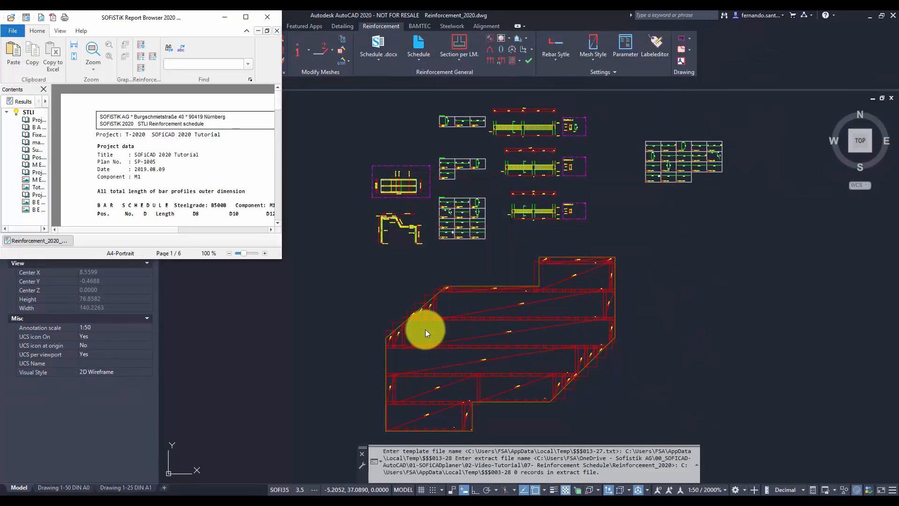
Enlarge the SOFiSTiK Report Browser window and examine the bar, mesh, mesh cut and bending schedules of component M1
drag(281, 257, 750, 415)
drag(505, 20, 621, 46)
scroll(542, 201, down, 3)
scroll(498, 202, down, 10)
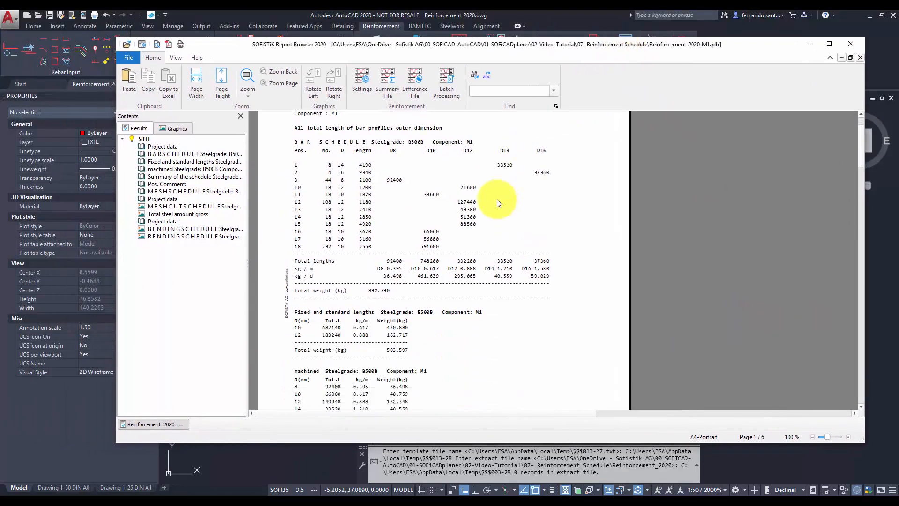
scroll(498, 203, down, 20)
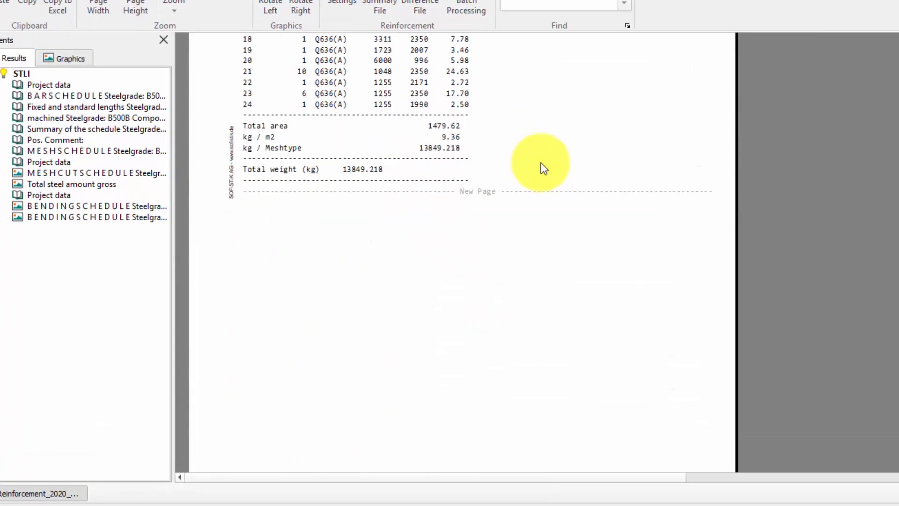
scroll(542, 167, down, 15)
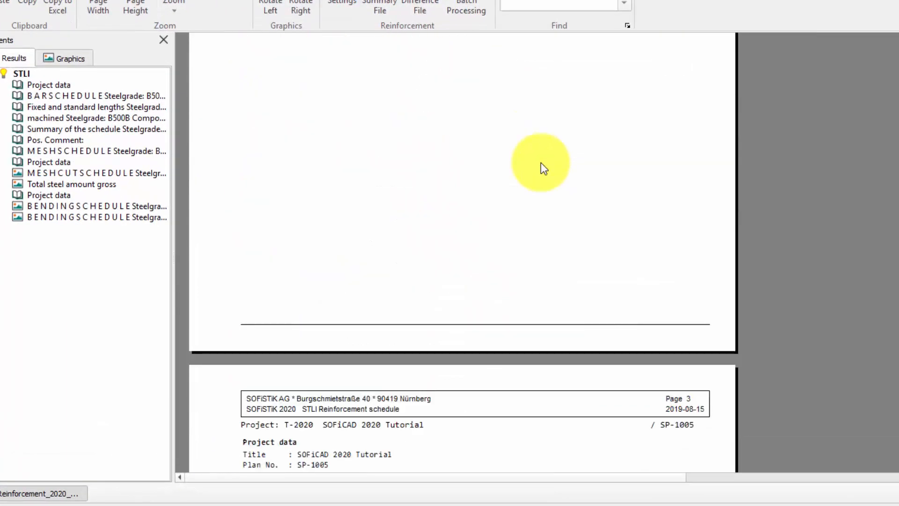
scroll(542, 168, down, 15)
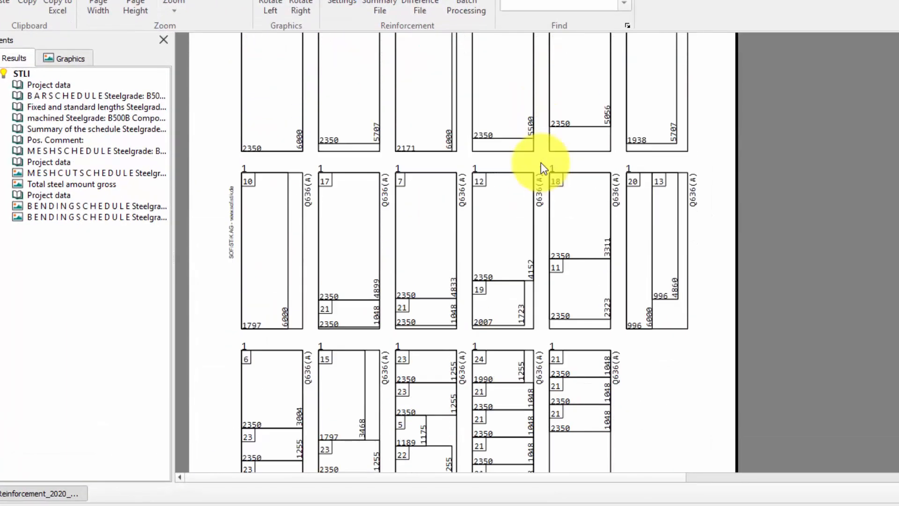
scroll(542, 164, down, 15)
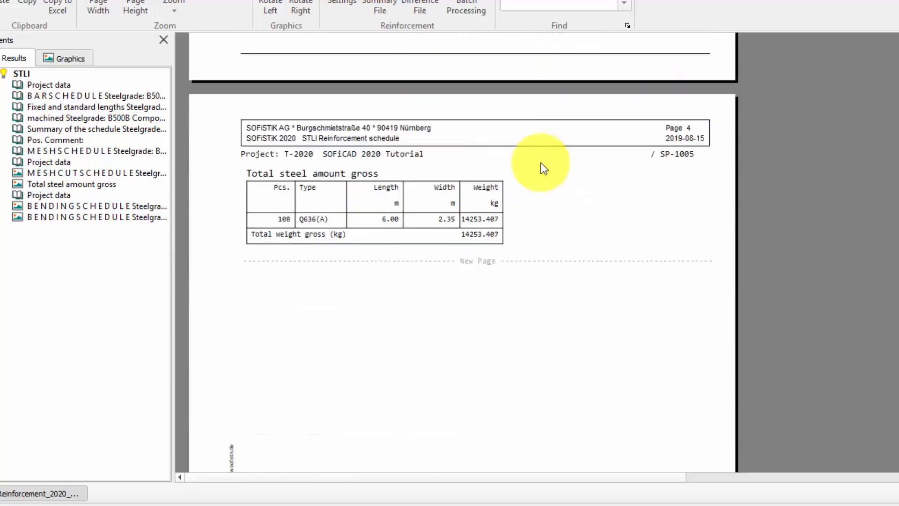
scroll(542, 165, down, 15)
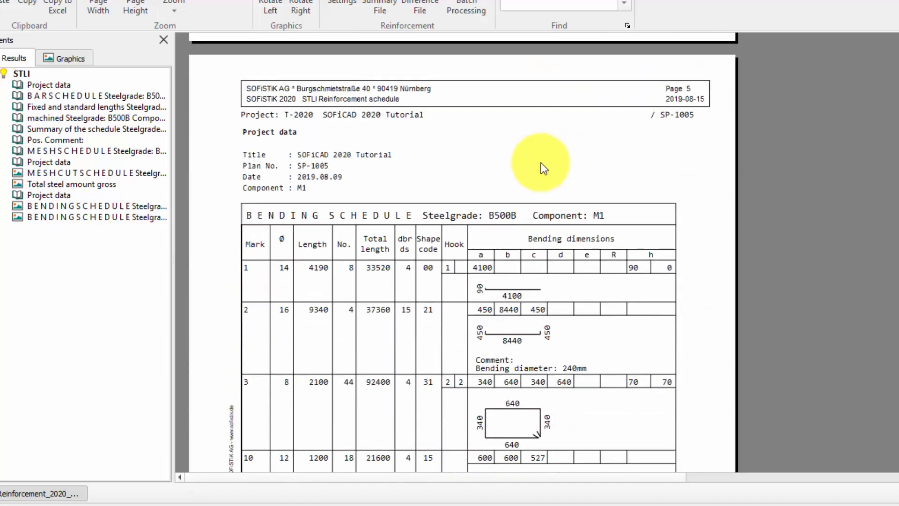
scroll(681, 170, down, 8)
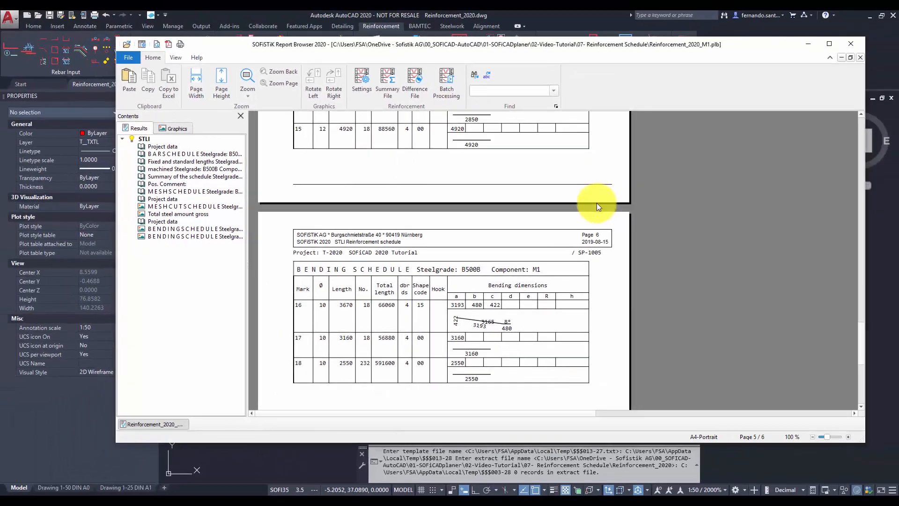
drag(861, 344, 833, 148)
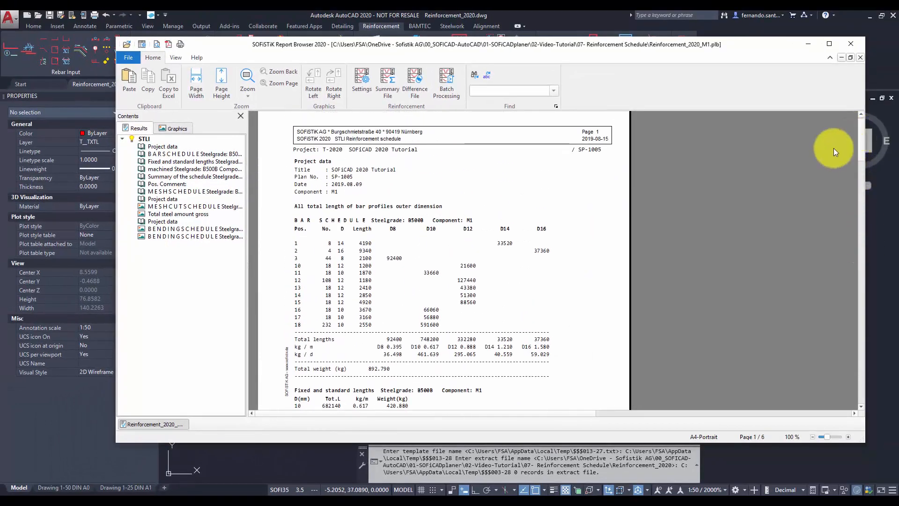
Switch the steelbar presentation of the schedule to a table for each diameter and regenerate the report
click(372, 91)
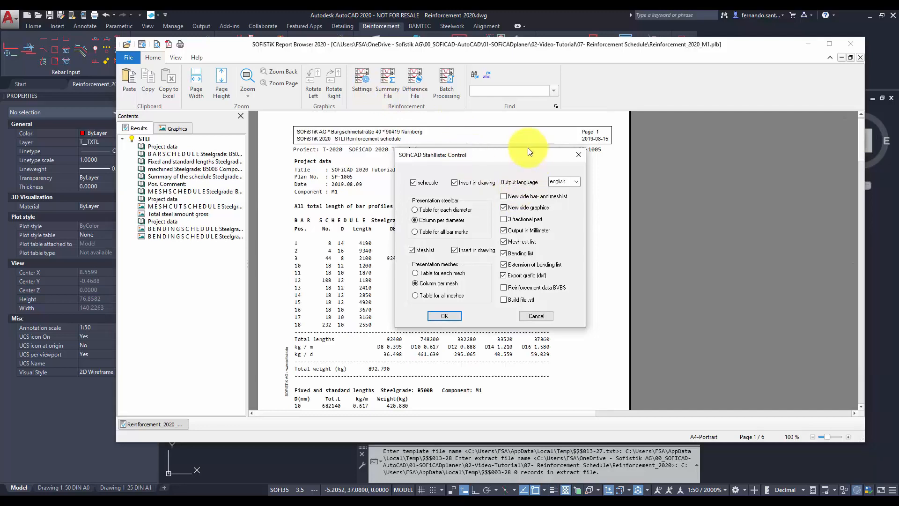
drag(523, 154, 707, 189)
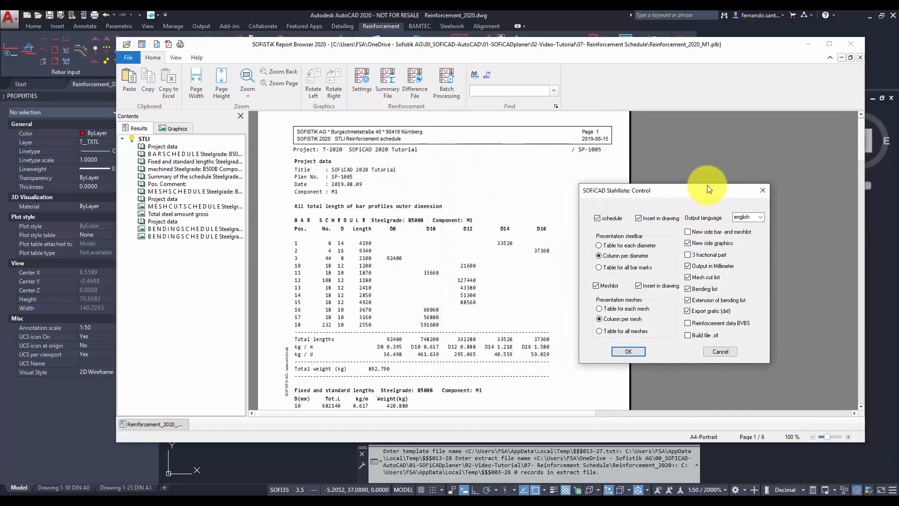
click(629, 352)
scroll(530, 265, down, 2)
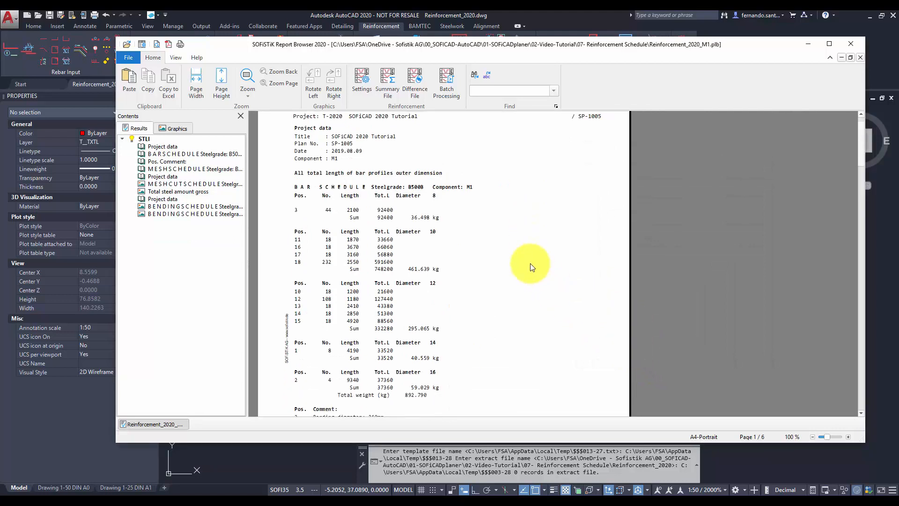
scroll(530, 267, down, 1)
Switch the steelbar presentation of the schedule to a table for all bar marks and regenerate the report
click(370, 94)
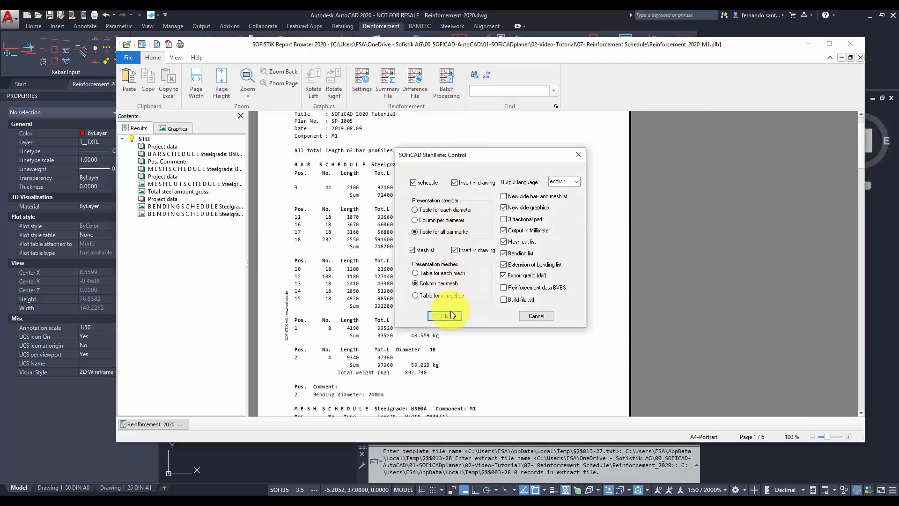
click(451, 314)
click(543, 268)
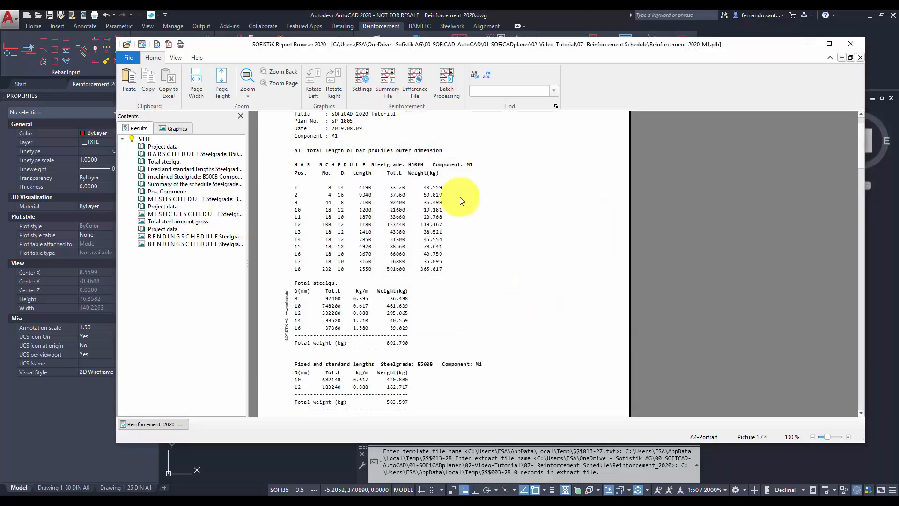
Set the steelbar presentation of the schedule back to Column per diameter and regenerate the report
click(367, 97)
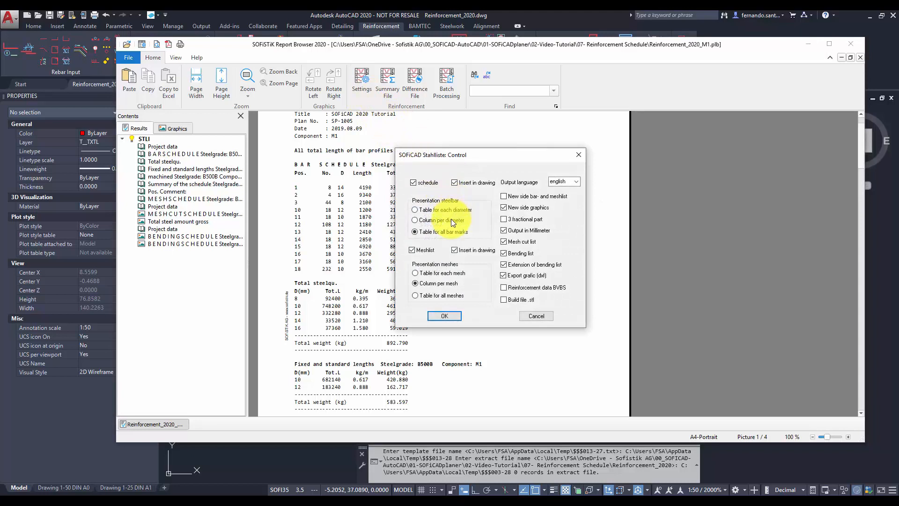
click(455, 316)
click(543, 268)
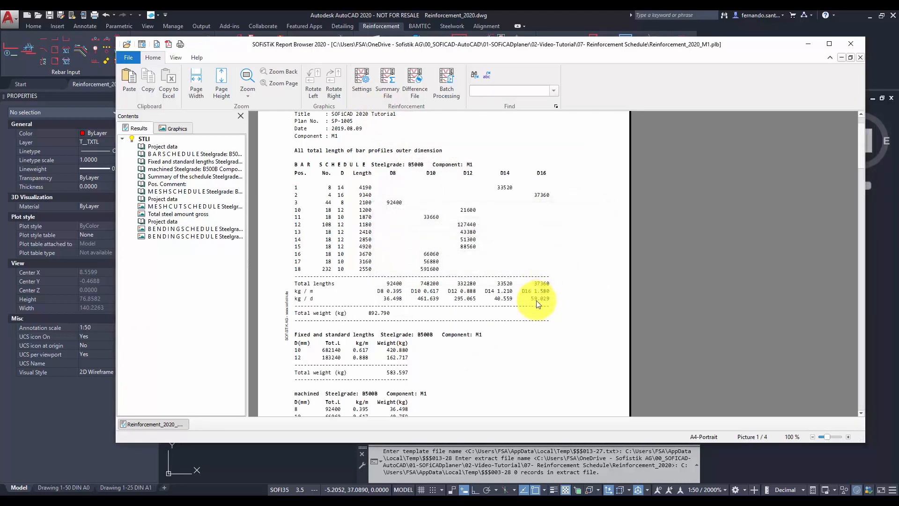
Open the schedule output settings and check which output languages are offered
click(364, 92)
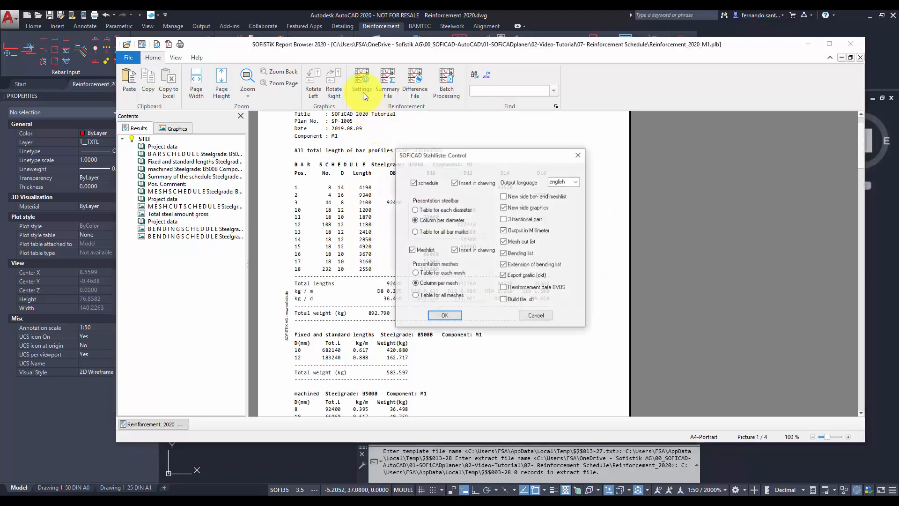
drag(466, 154, 544, 170)
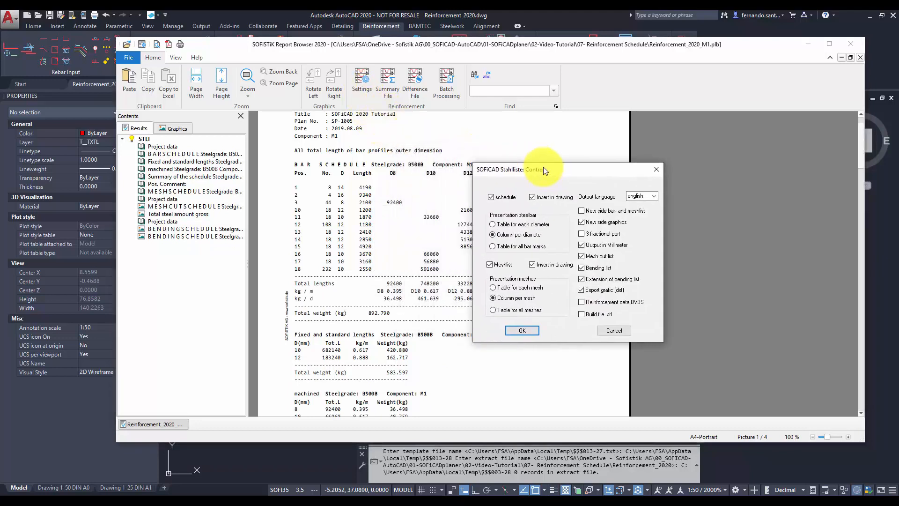
click(655, 197)
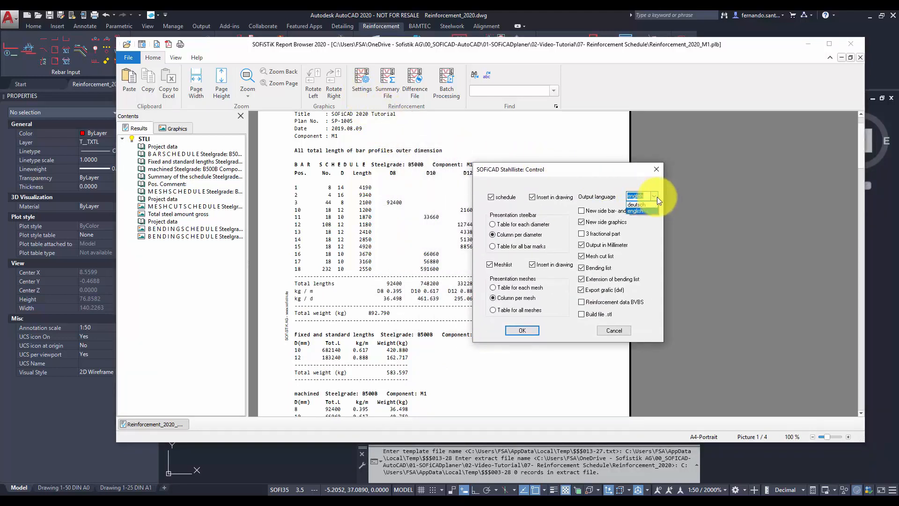
click(657, 196)
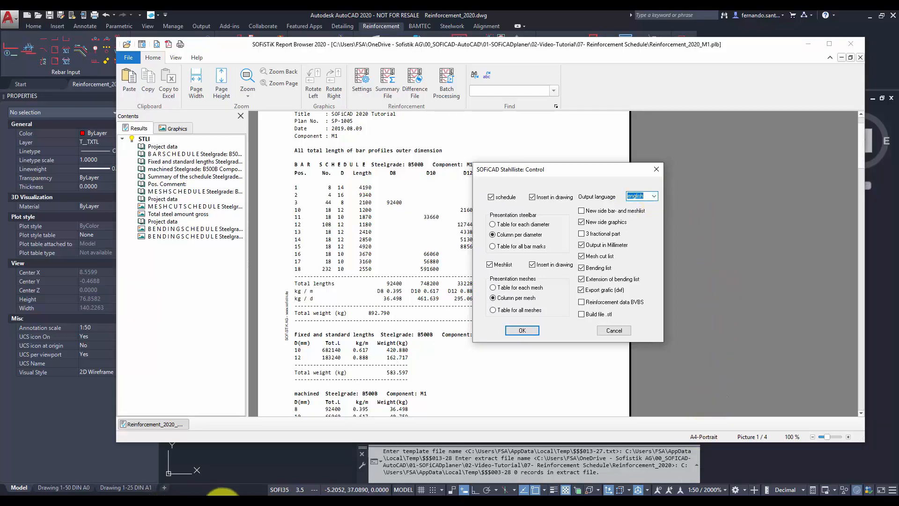
Switch to File Explorer and open the language file Stli.001 from the SOFiCAD_70_x64 folder in Sublime Text
click(224, 494)
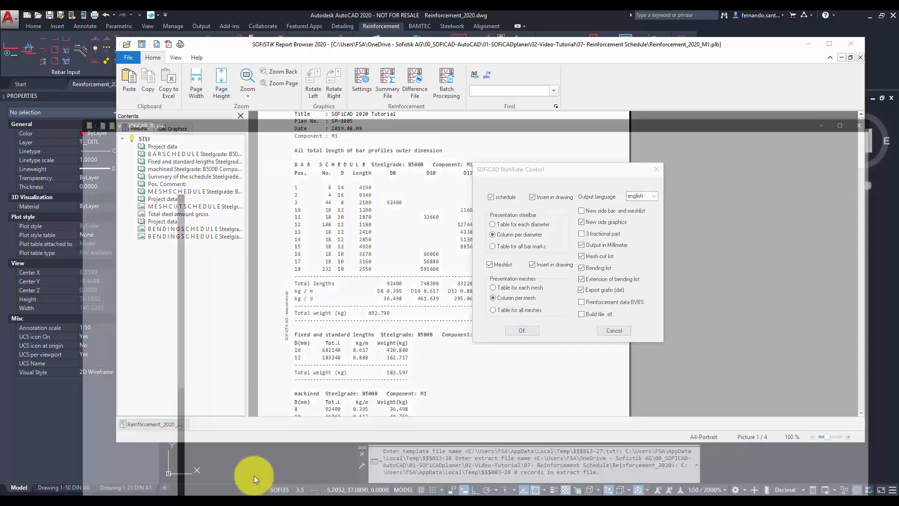
click(254, 476)
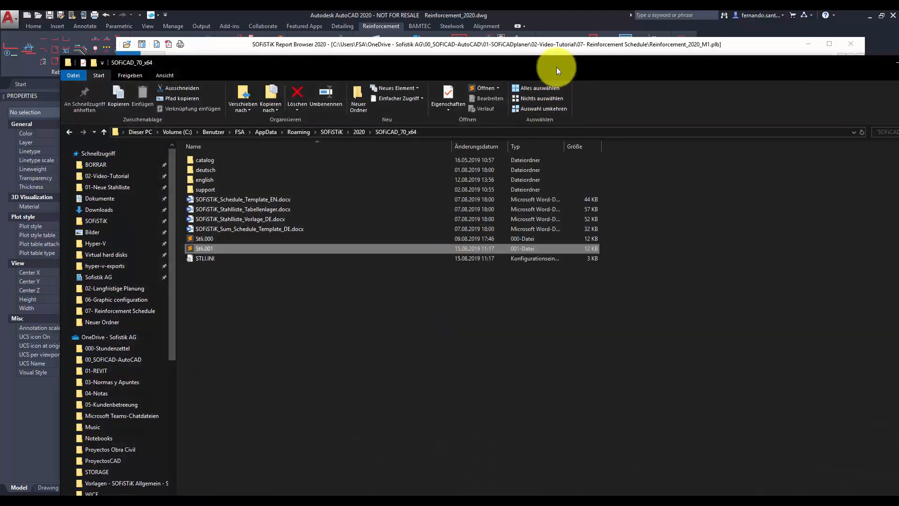
drag(558, 64, 576, 51)
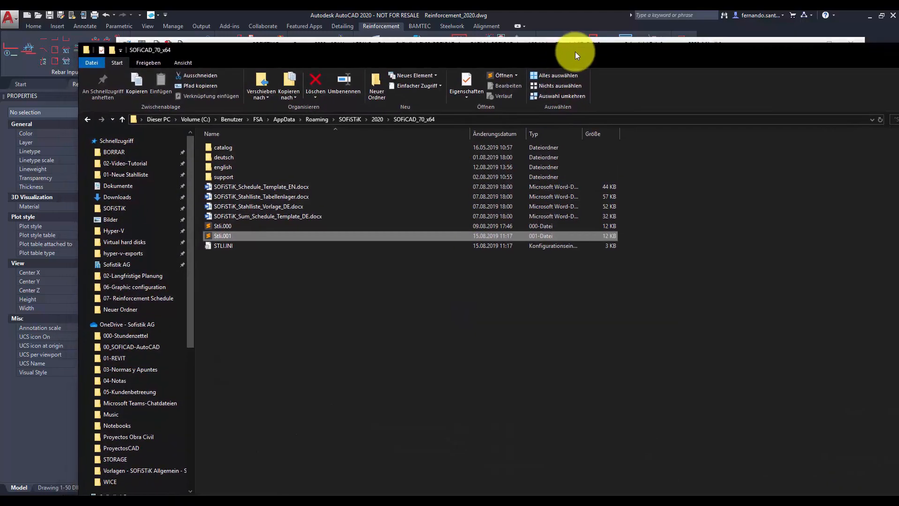
click(497, 120)
click(440, 332)
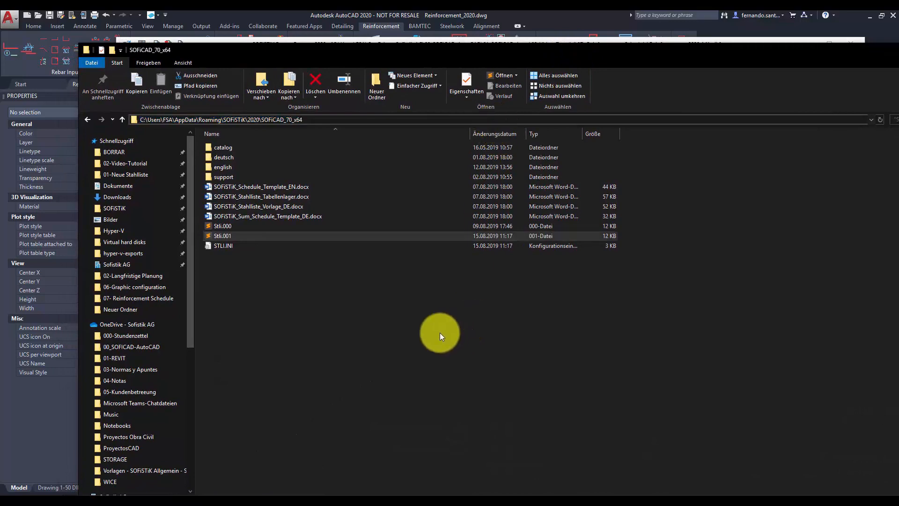
double_click(378, 237)
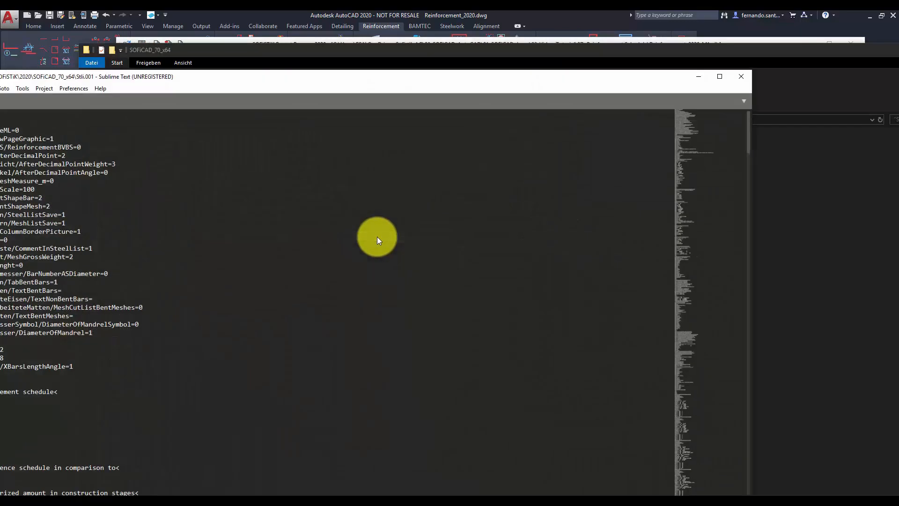
Examine the [Language] text entries in Stli.001, close the file and return to the schedule settings in the Report Browser
drag(352, 79, 585, 57)
scroll(526, 156, down, 5)
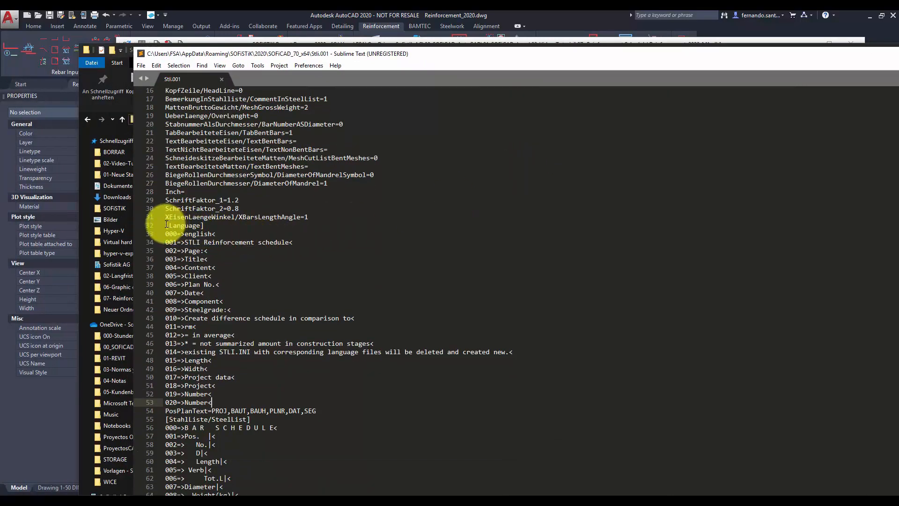
drag(167, 225, 282, 406)
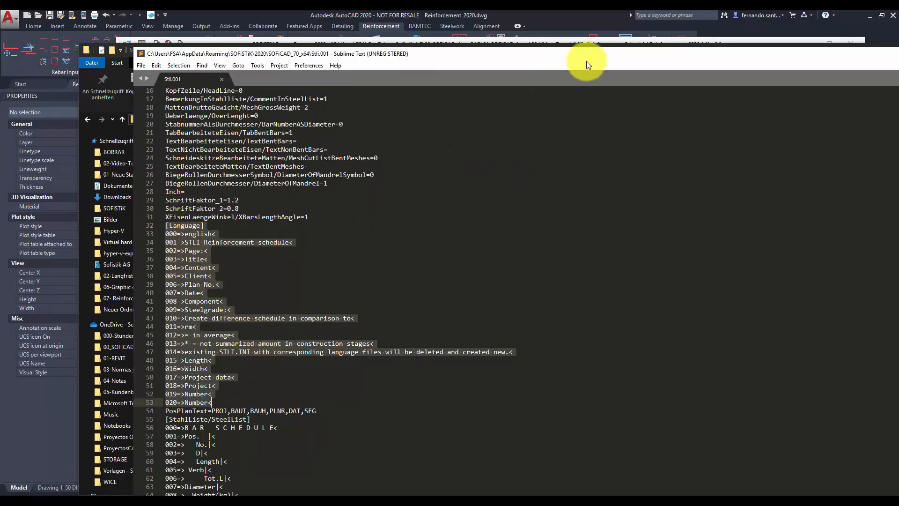
drag(587, 55, 537, 65)
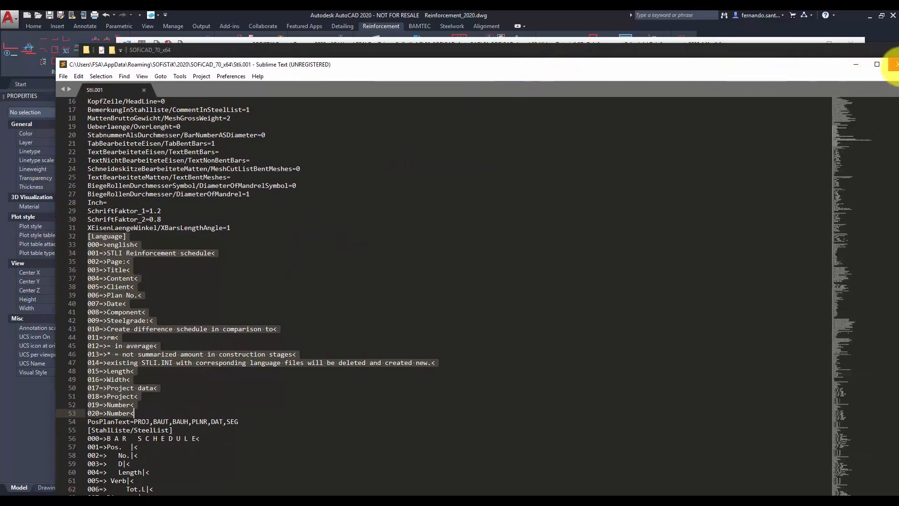
click(893, 65)
drag(845, 50, 792, 60)
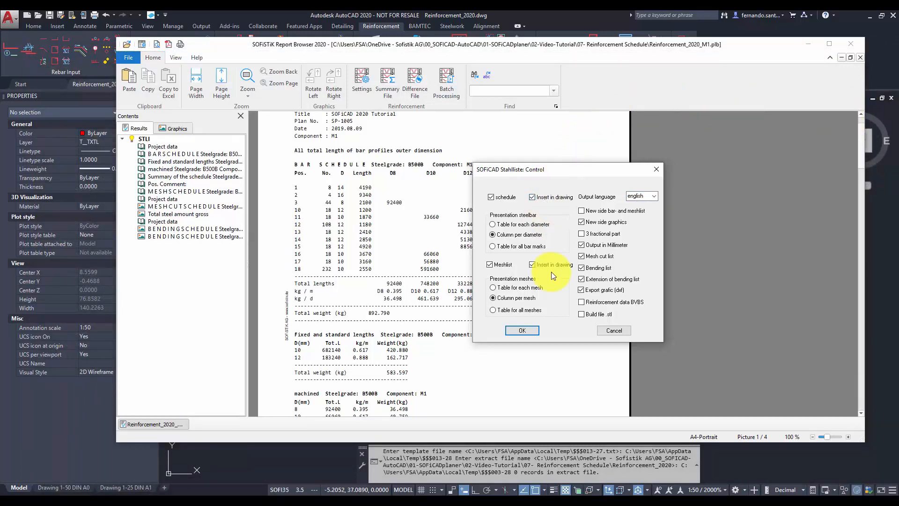
Enable the Reinforcement data BVBS output for the schedule of M1 and regenerate and reload the report
click(582, 302)
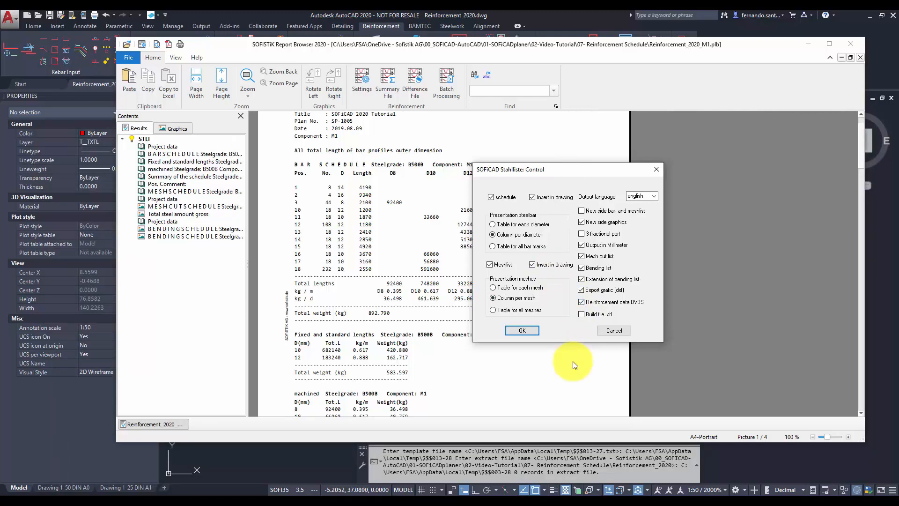
click(527, 333)
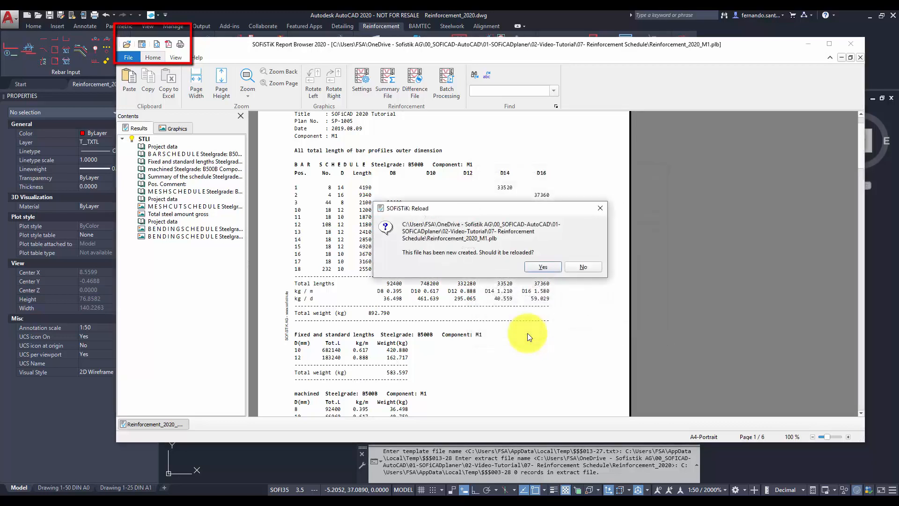
click(543, 266)
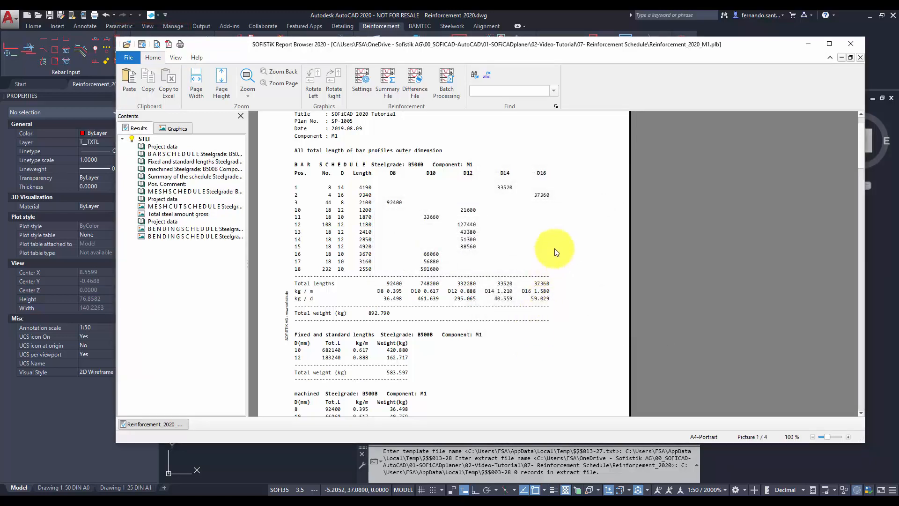
Close the Report Browser and insert the M1 bar and mesh schedules side by side beside the slab with 3.5 mm text
click(850, 44)
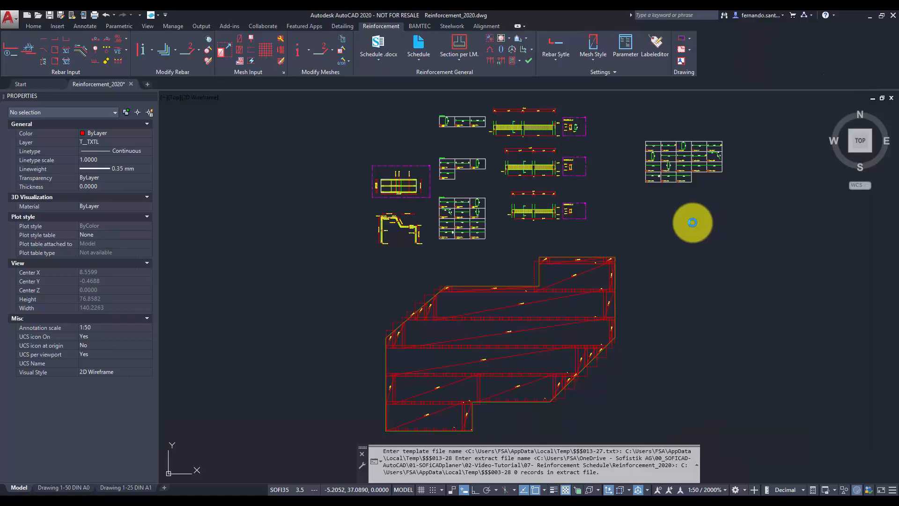
click(673, 243)
key(Return)
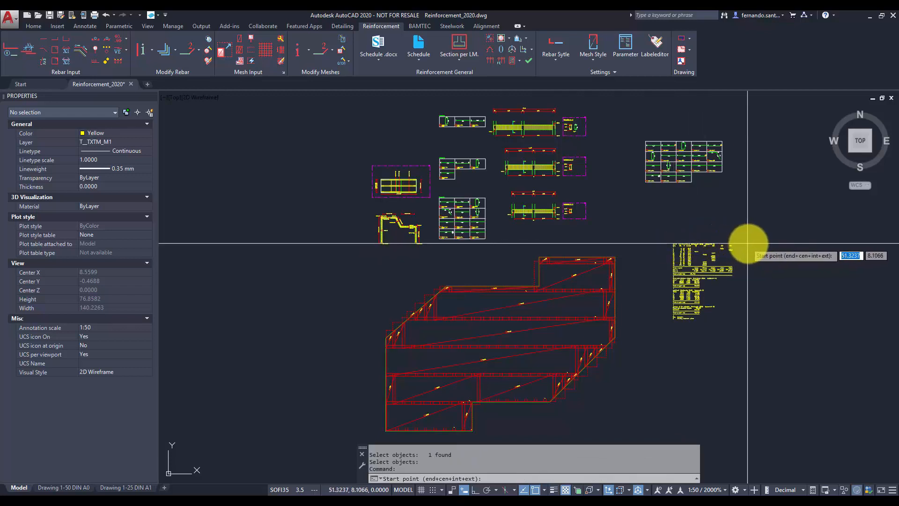
click(750, 243)
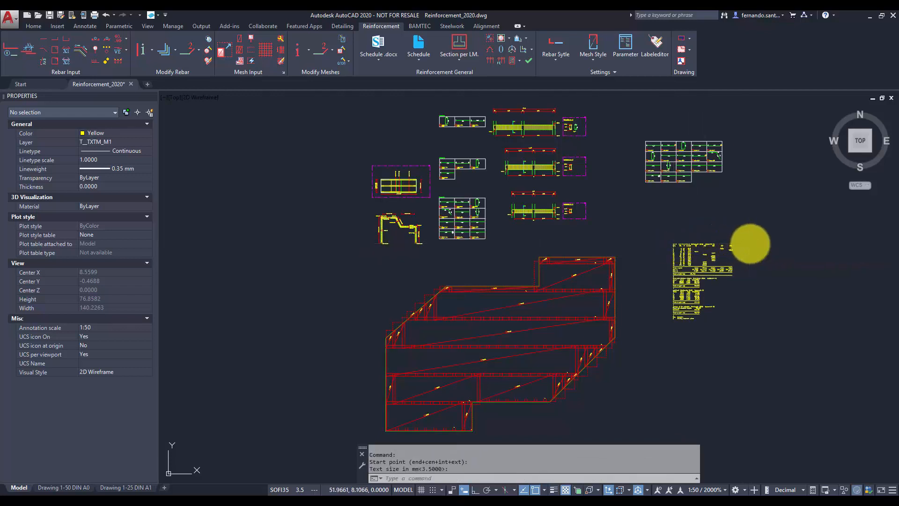
scroll(785, 266, up, 8)
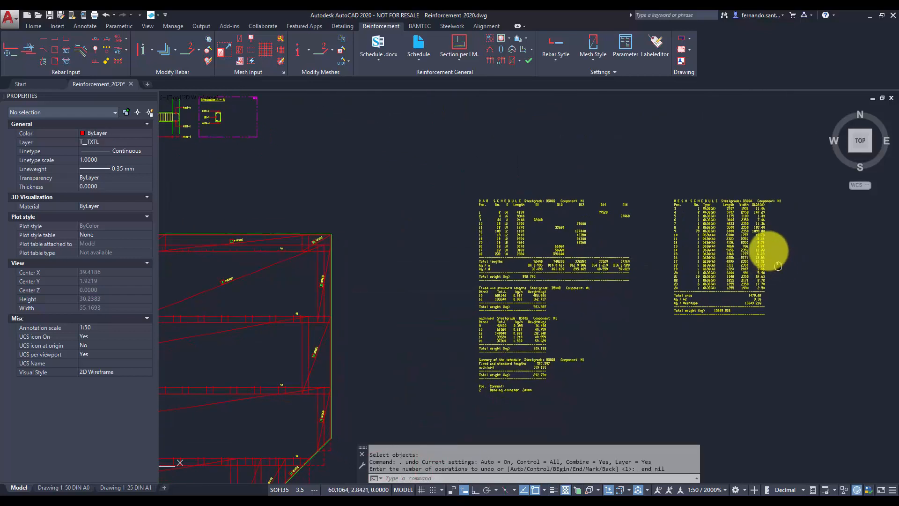
middle_drag(671, 303, 617, 280)
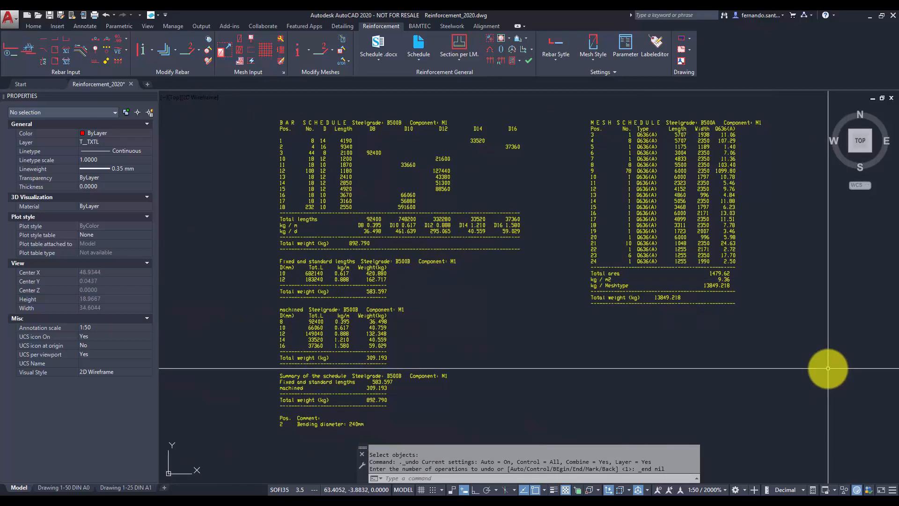
Insert the bending list from Reinforcement_2020.dxf into the drawing beside the mesh schedule
scroll(829, 369, down, 6)
click(411, 60)
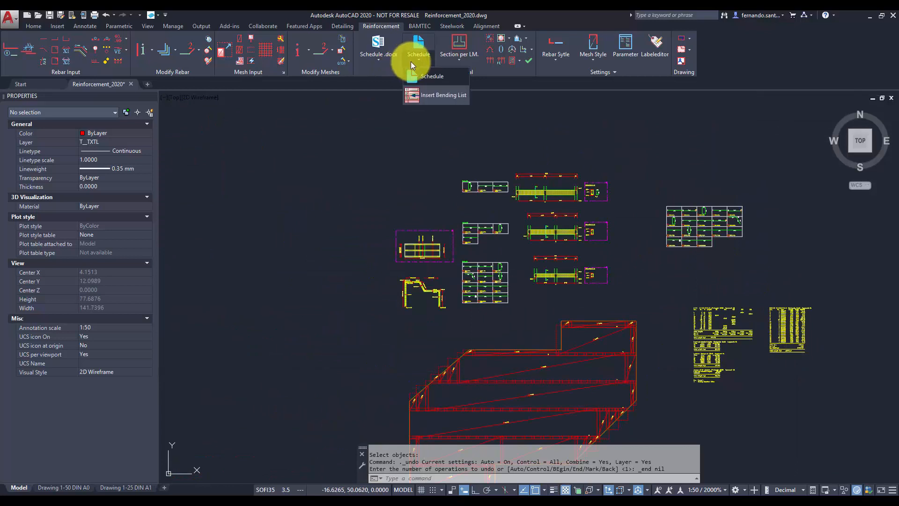
click(422, 97)
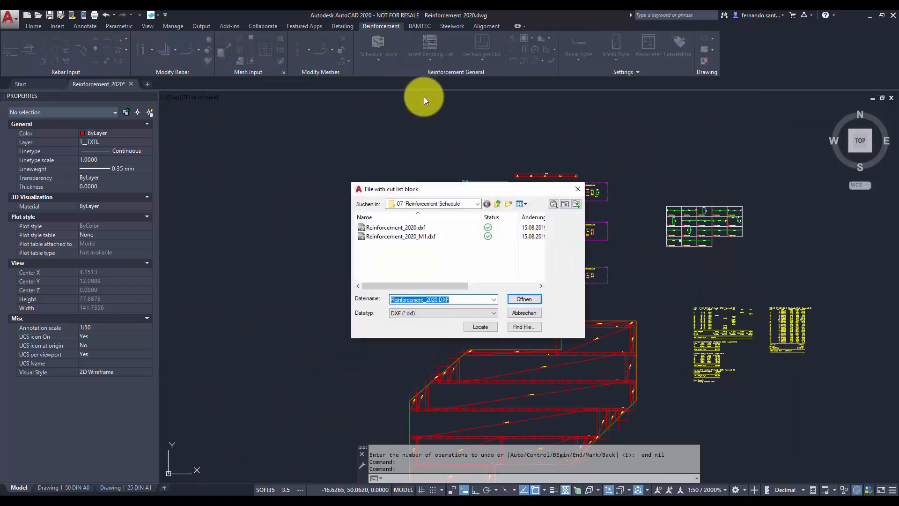
click(415, 227)
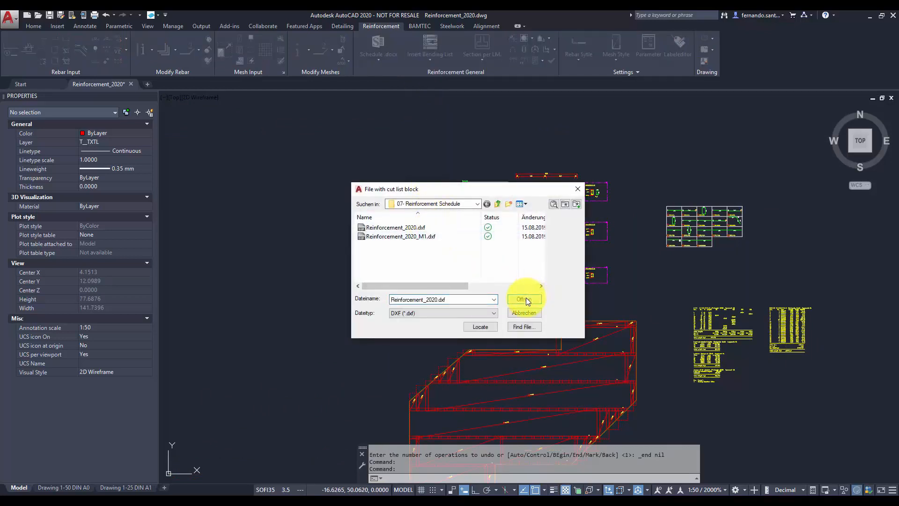
click(524, 299)
mouse_move(669, 275)
middle_down()
mouse_move(571, 226)
mouse_move(422, 176)
middle_up()
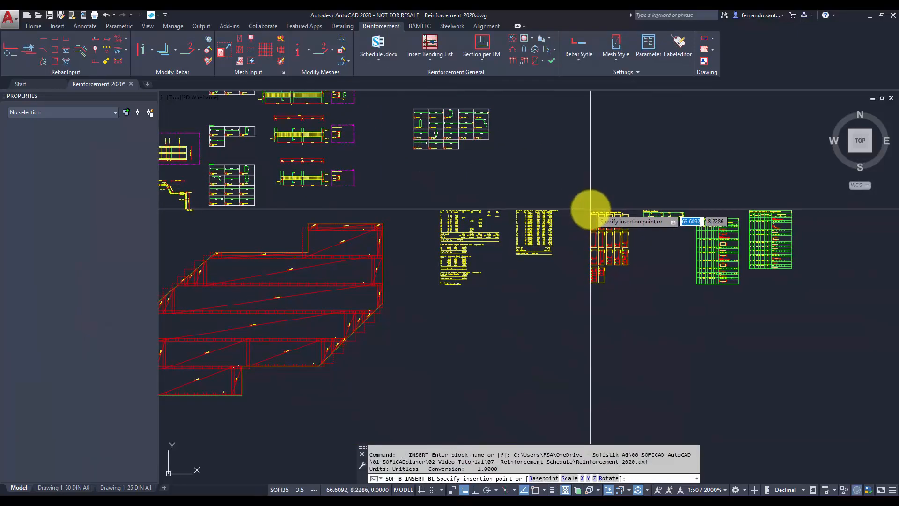
click(590, 209)
Examine the inserted mesh cut schedule and the bending schedules in the drawing
scroll(692, 241, up, 5)
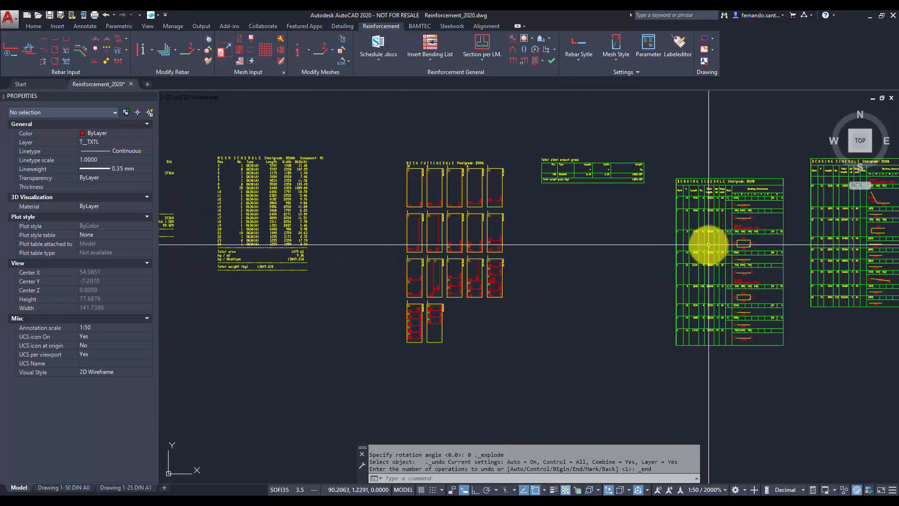
scroll(709, 244, up, 1)
middle_drag(440, 225, 539, 226)
scroll(365, 226, up, 1)
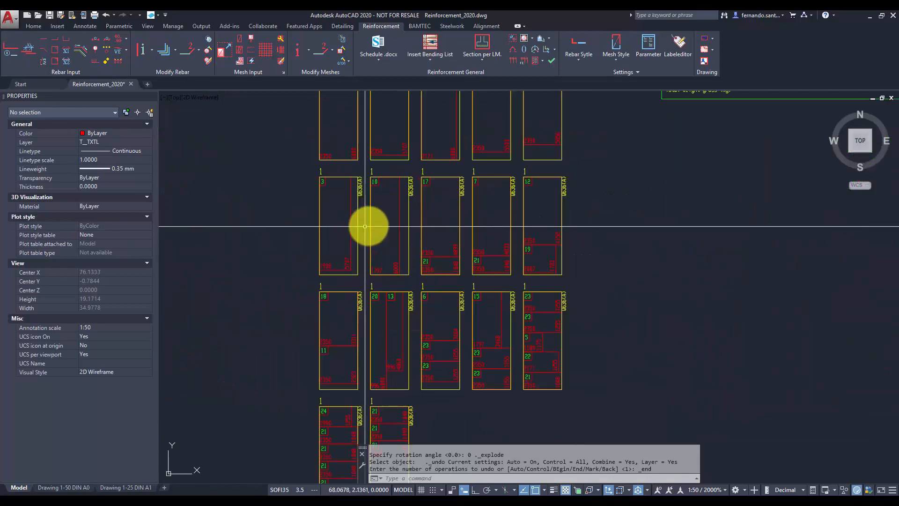
scroll(470, 209, up, 2)
mouse_move(659, 285)
middle_down()
mouse_move(668, 211)
mouse_move(474, 243)
mouse_move(214, 260)
middle_up()
scroll(684, 206, down, 3)
scroll(538, 234, up, 5)
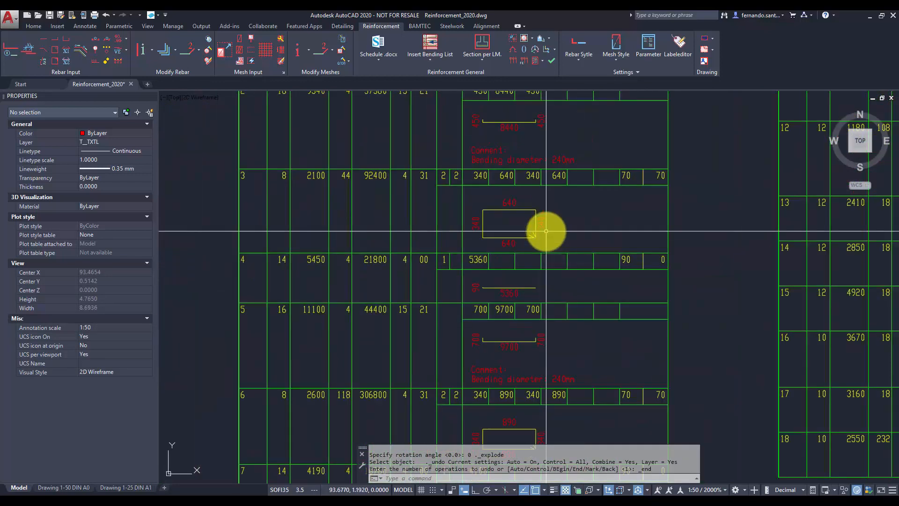
middle_drag(537, 283, 545, 181)
scroll(725, 263, down, 7)
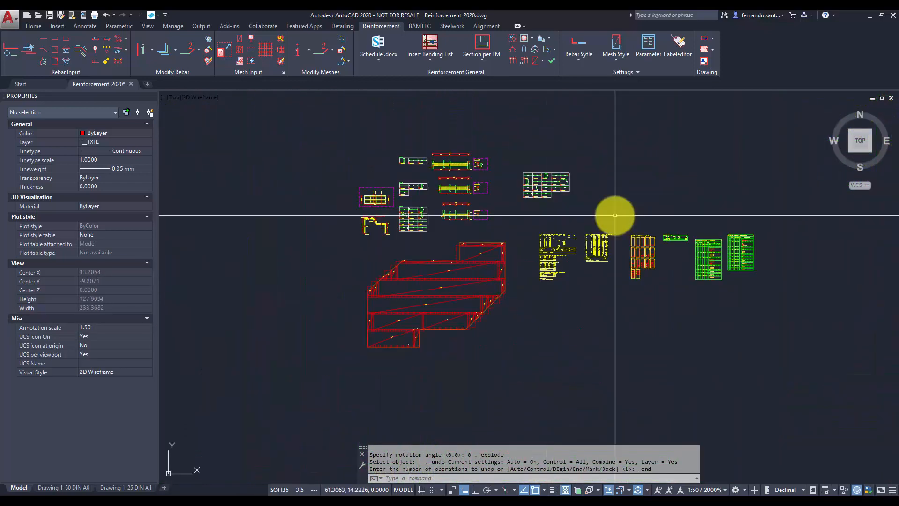
Generate the reinforcement schedule as a total list covering all members
click(445, 61)
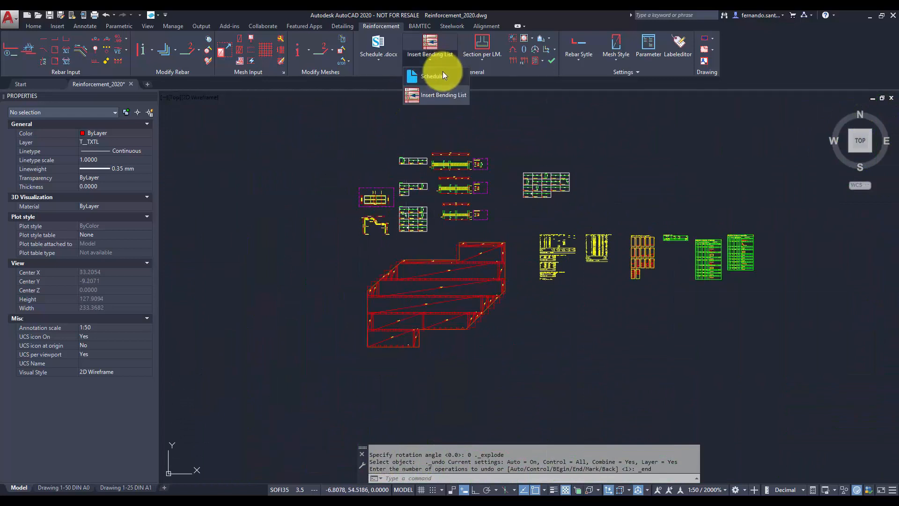
click(442, 76)
click(419, 243)
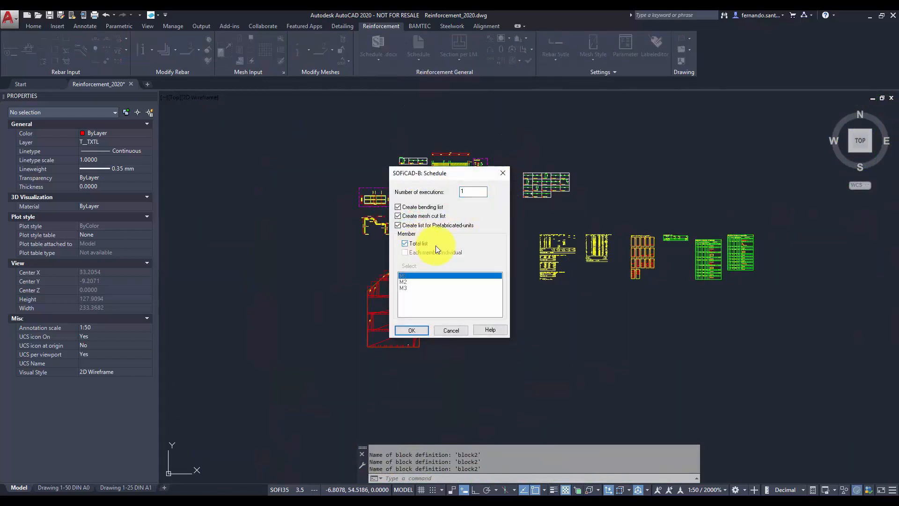
click(418, 335)
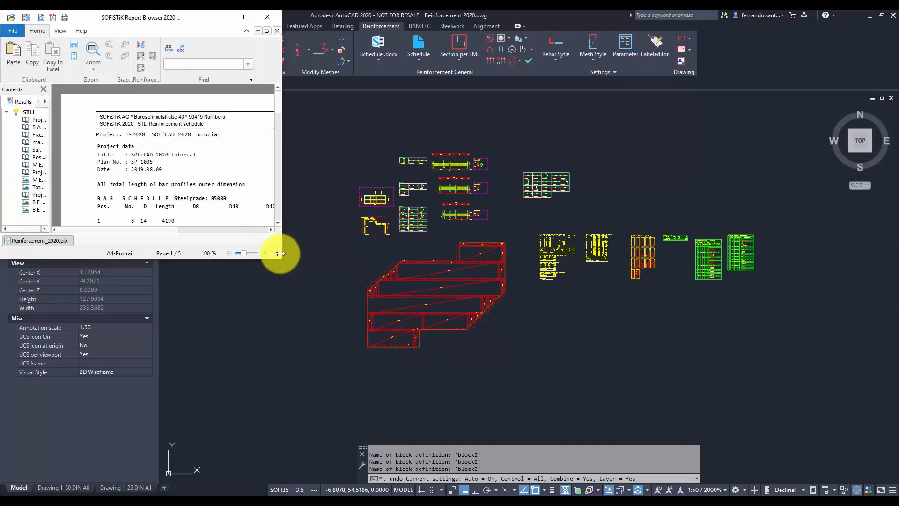
Enlarge and reposition the Report Browser window and examine the bar and mesh schedules of the total list
drag(276, 254, 627, 380)
drag(359, 24, 539, 55)
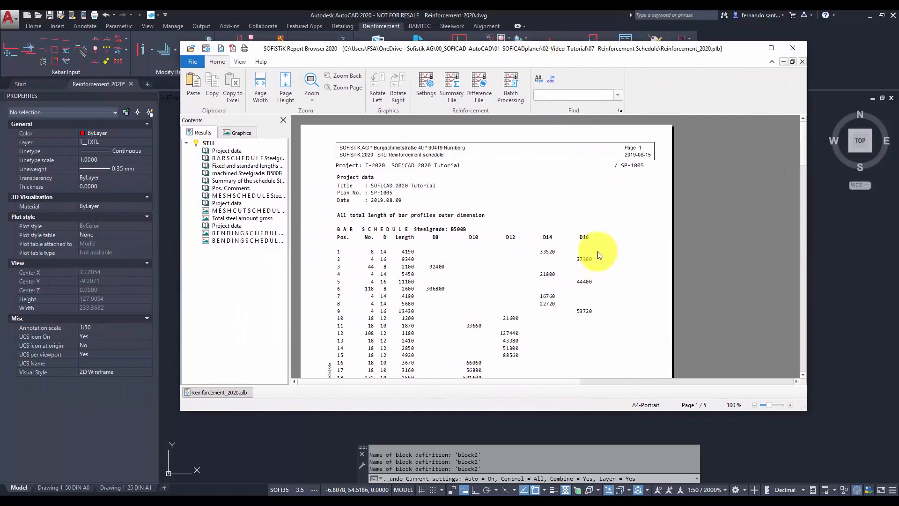
scroll(598, 251, down, 10)
scroll(598, 251, down, 15)
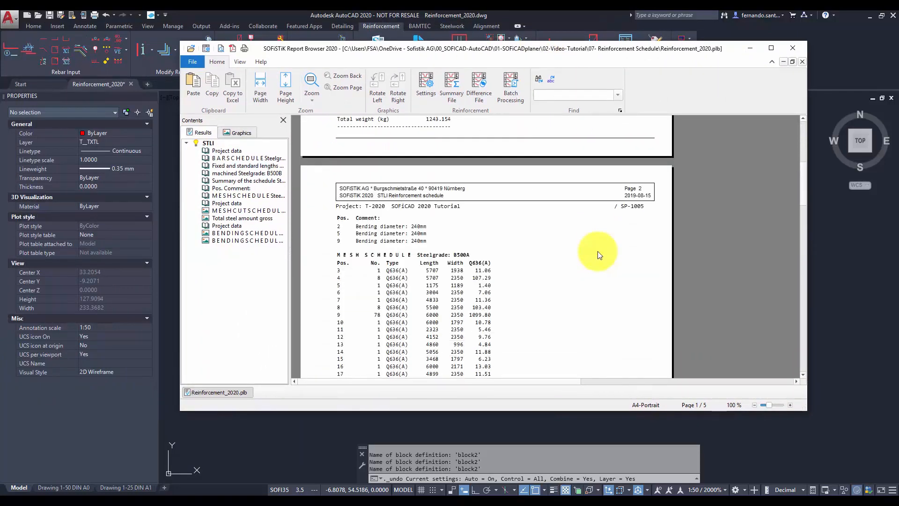
scroll(598, 251, down, 12)
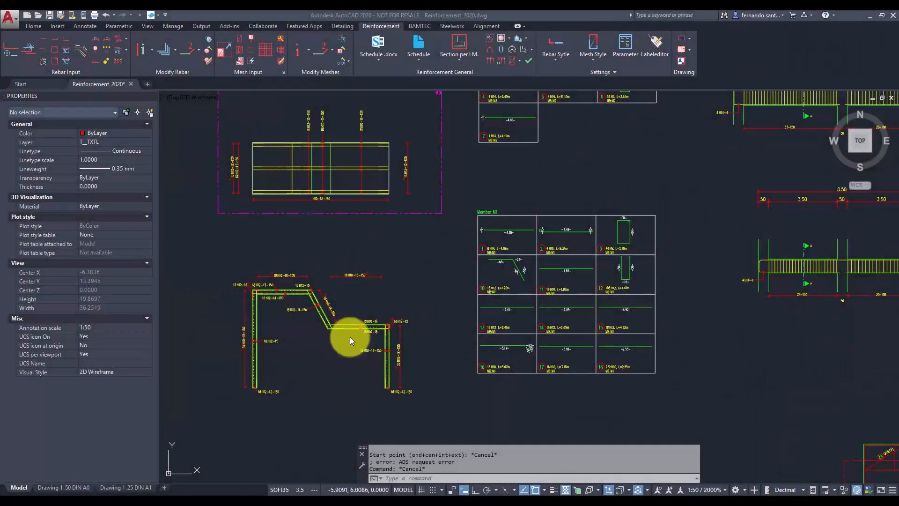
Stretch the right end of the plan and the stepped section, including their reinforcement, 1 m to the right
text(STRETCH)
key(Return)
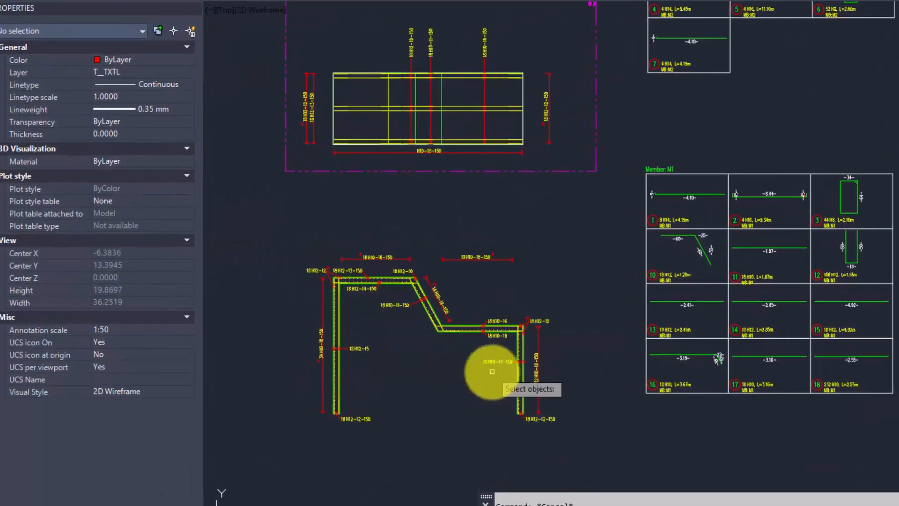
click(459, 83)
click(468, 467)
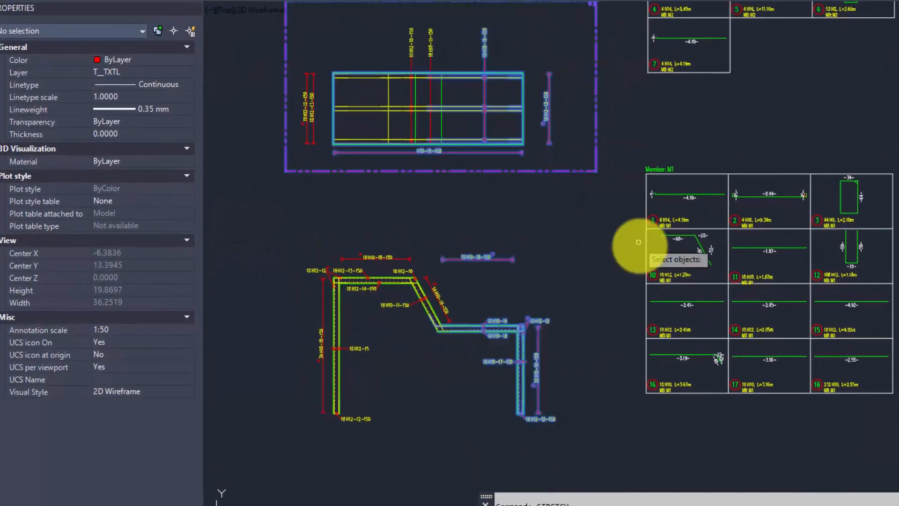
key(Return)
click(549, 233)
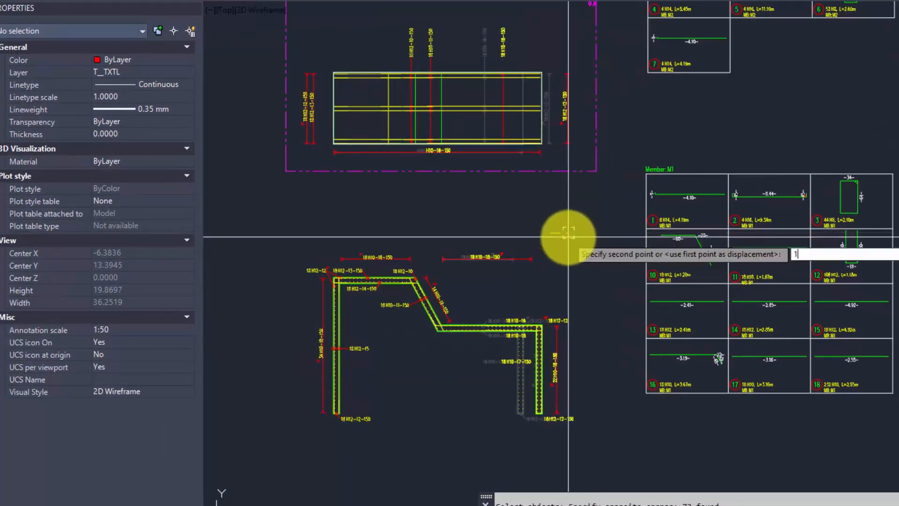
click(565, 233)
key(Return)
Stretch the left end of the plan and the stepped section, including their reinforcement, 1 m to the left
middle_drag(392, 206, 494, 255)
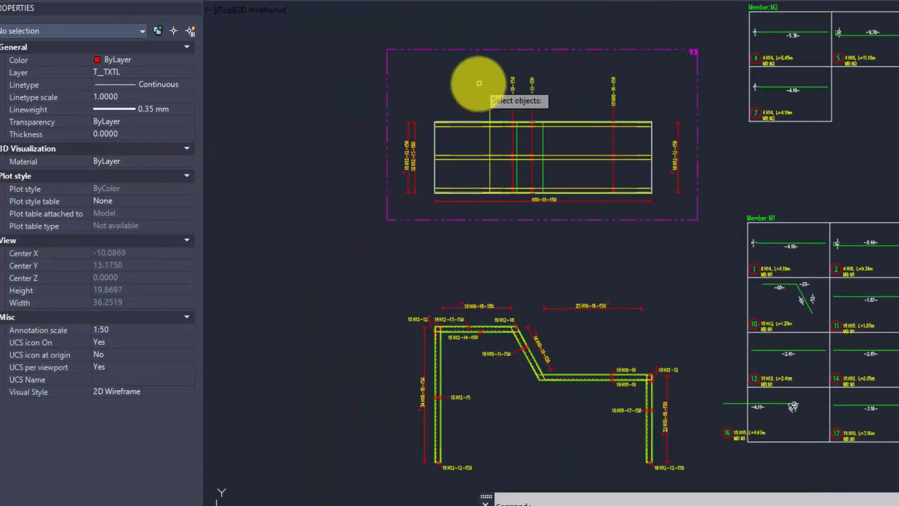
click(479, 75)
click(377, 487)
key(Return)
click(377, 276)
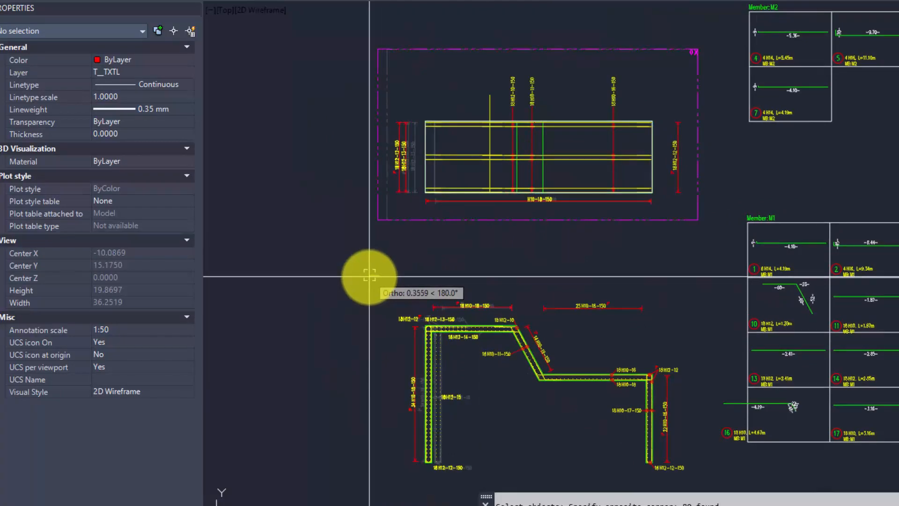
text(1)
key(Return)
key(Escape)
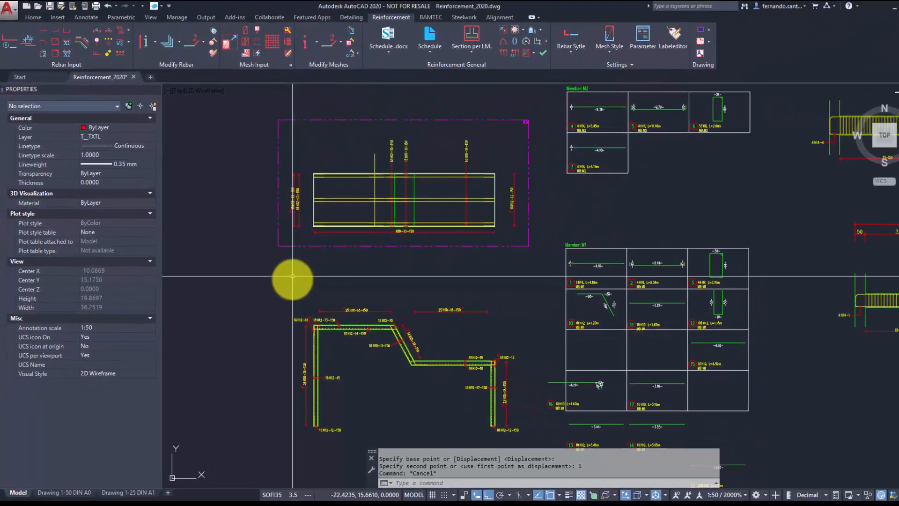
Update the bending shape grid of member M1 so its bar details are rearranged in the cells
click(748, 347)
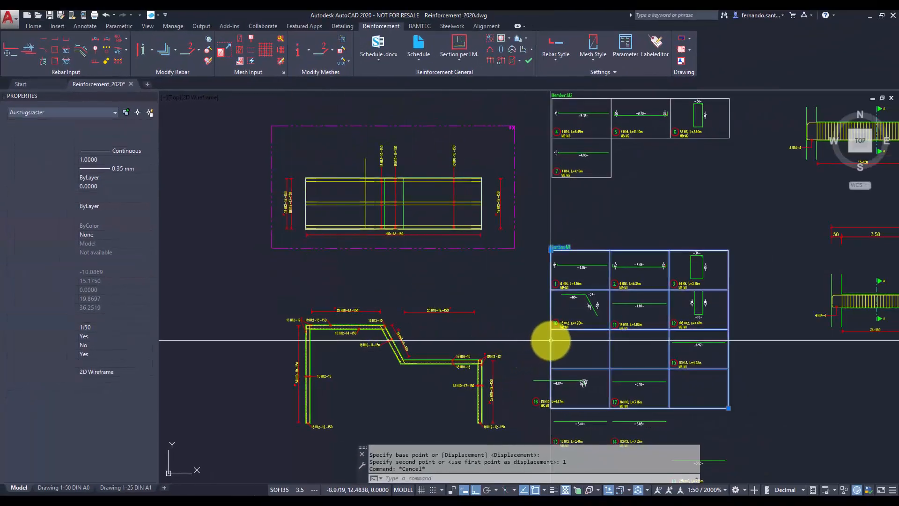
right_click(551, 340)
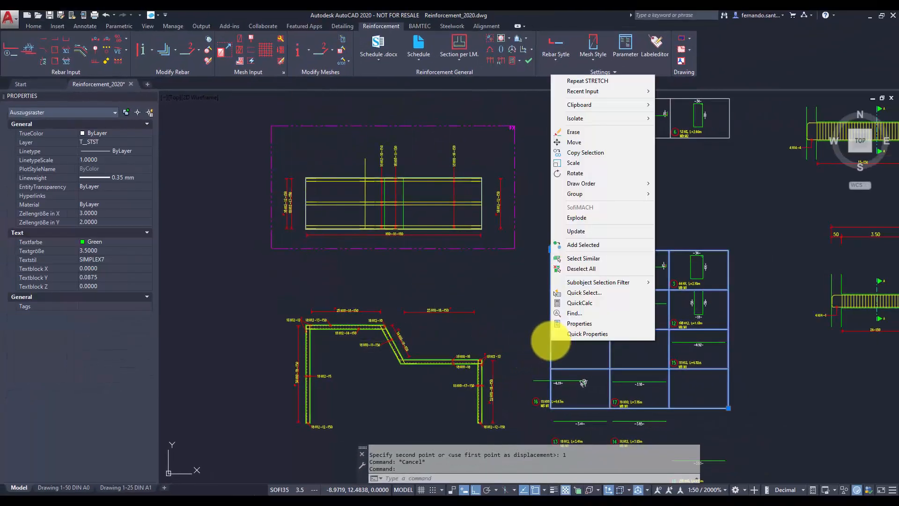
click(604, 219)
key(Escape)
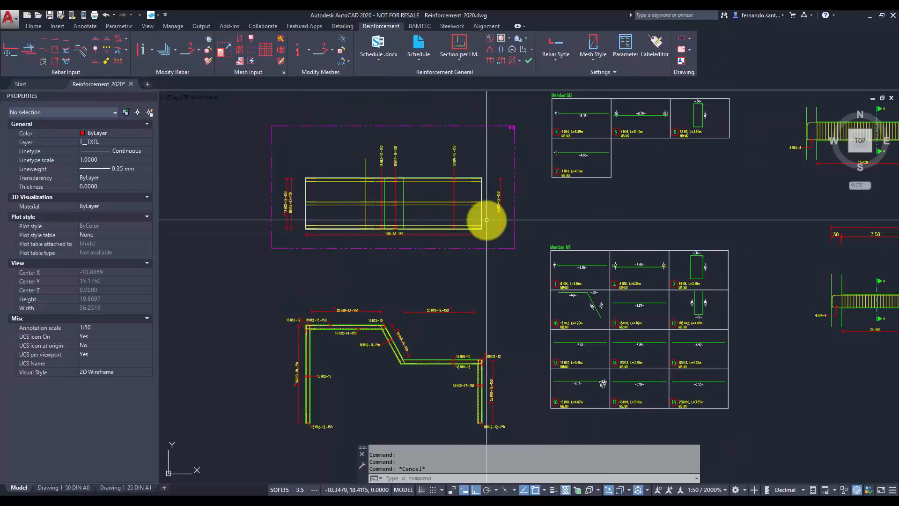
Save the drawing under the new name Reinforcement_2020_b.dwg
click(64, 18)
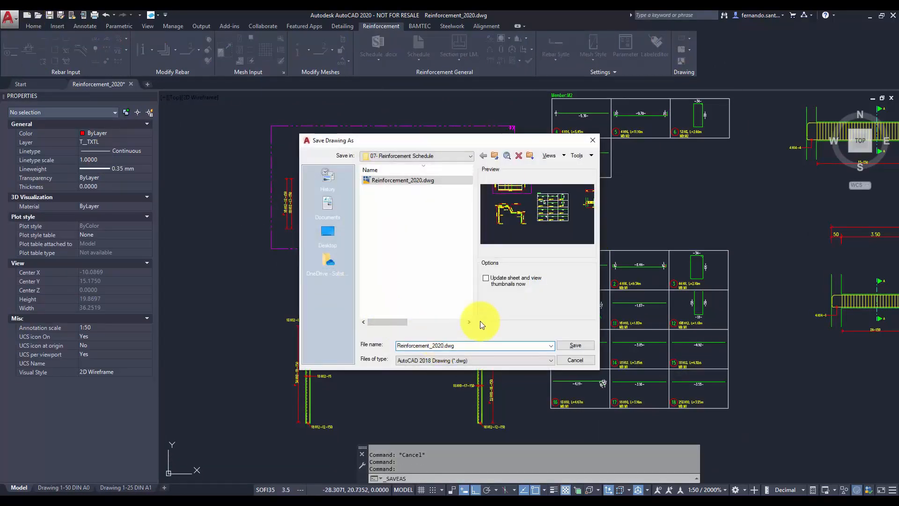
text(b)
click(576, 346)
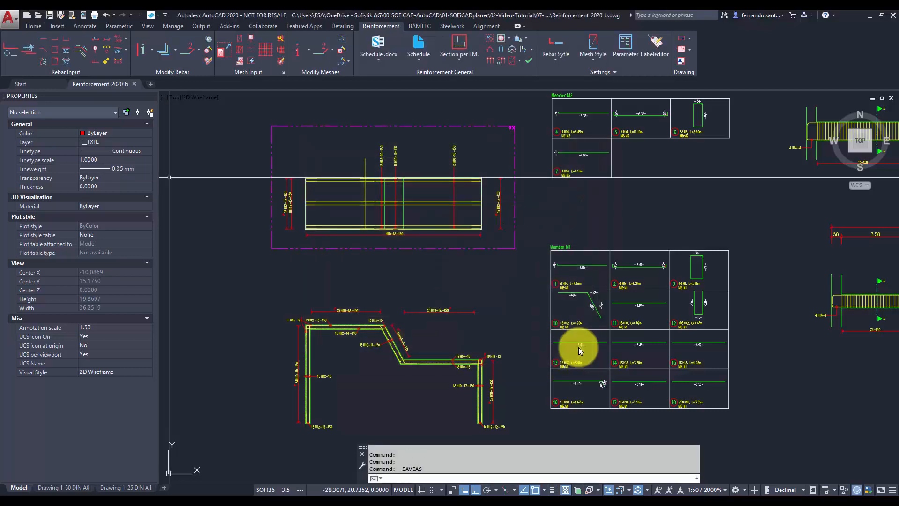
Generate the reinforcement schedule for member M1 only, with the total list option turned off
click(418, 45)
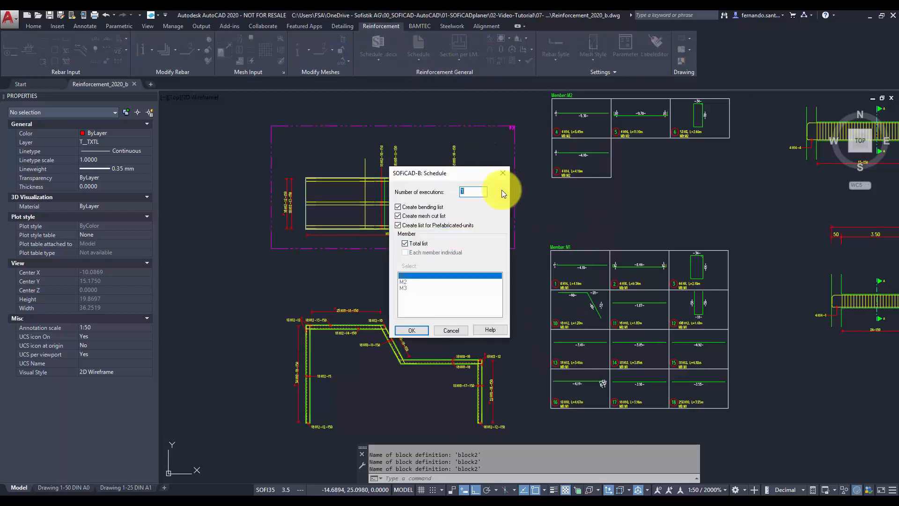
click(406, 243)
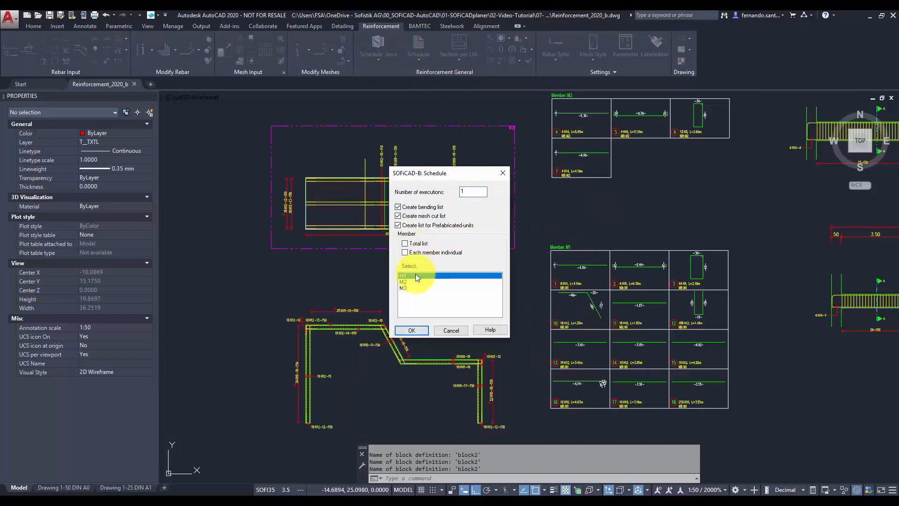
click(413, 330)
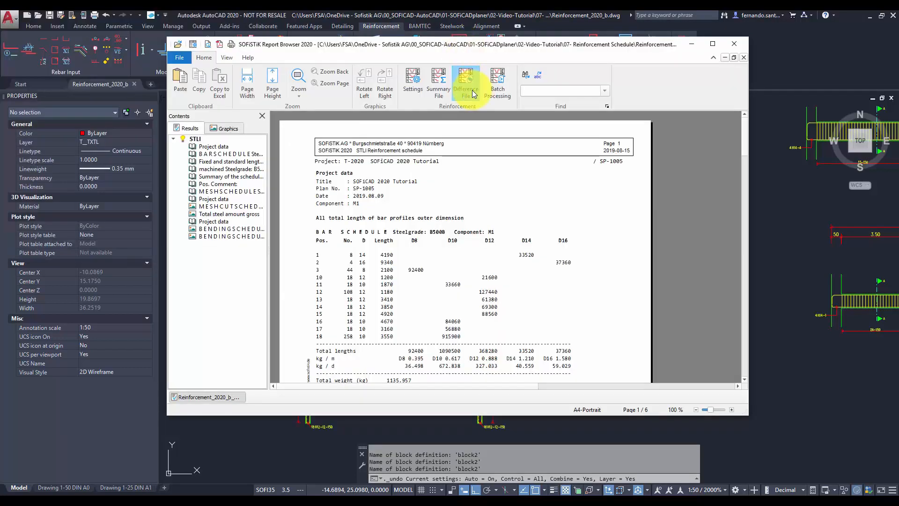
Create a difference schedule in comparison to Reinforcement_2020_M1.stl and review its bar and bending schedules
click(474, 93)
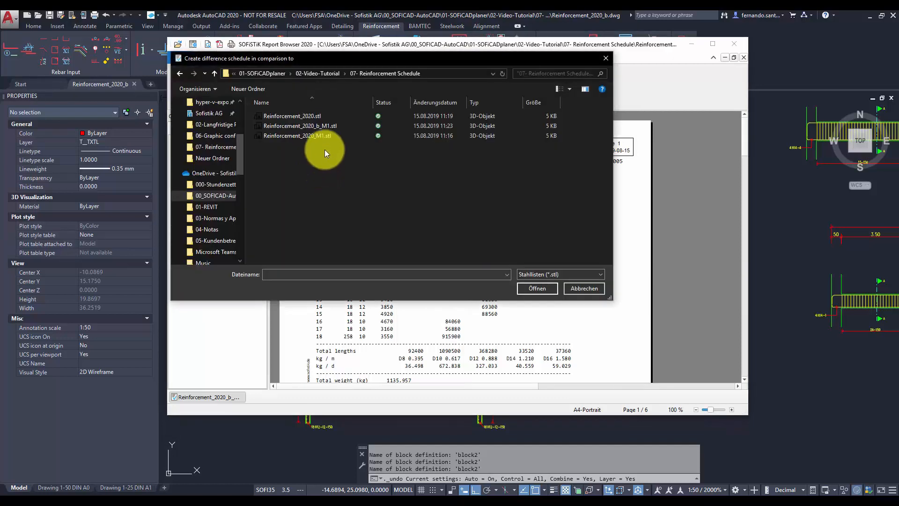
click(328, 135)
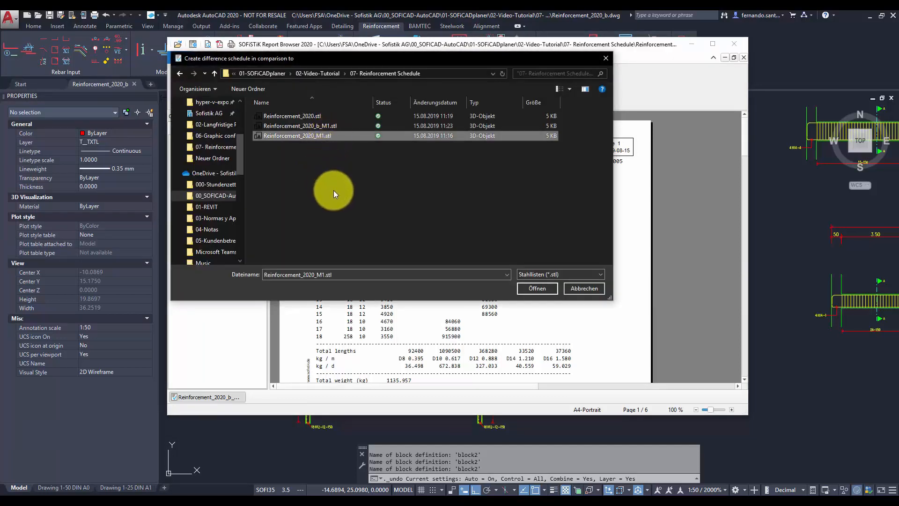
click(523, 288)
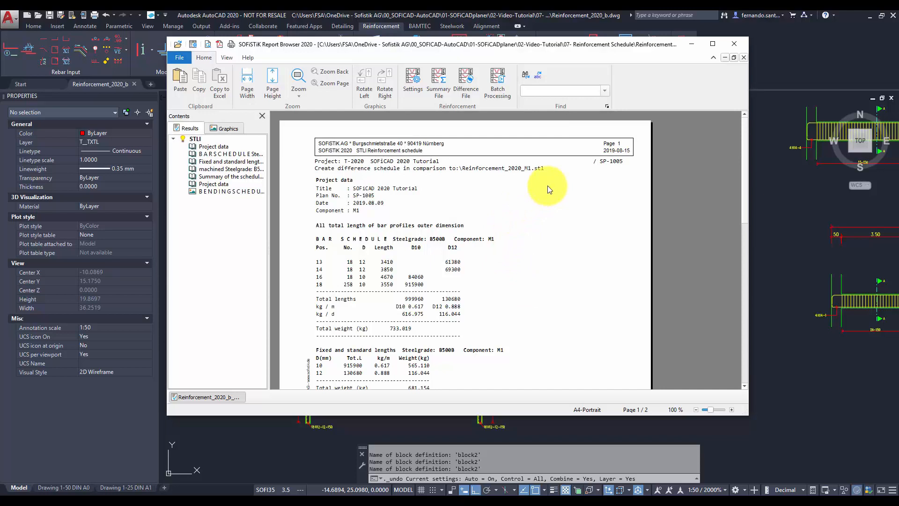
scroll(549, 190, down, 8)
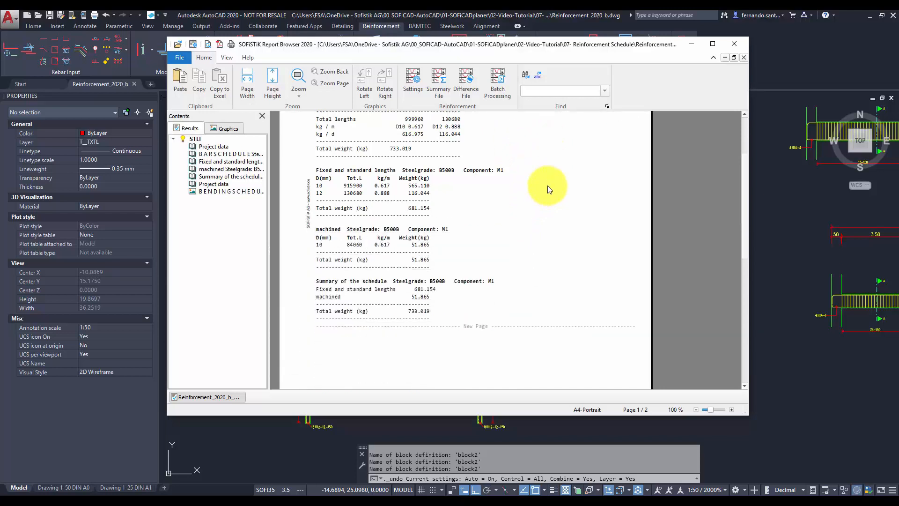
scroll(549, 190, down, 16)
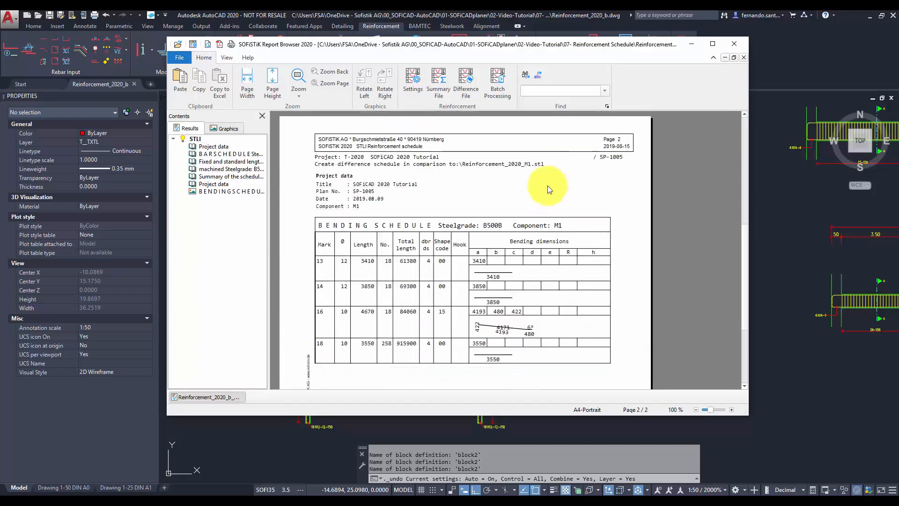
scroll(547, 185, down, 2)
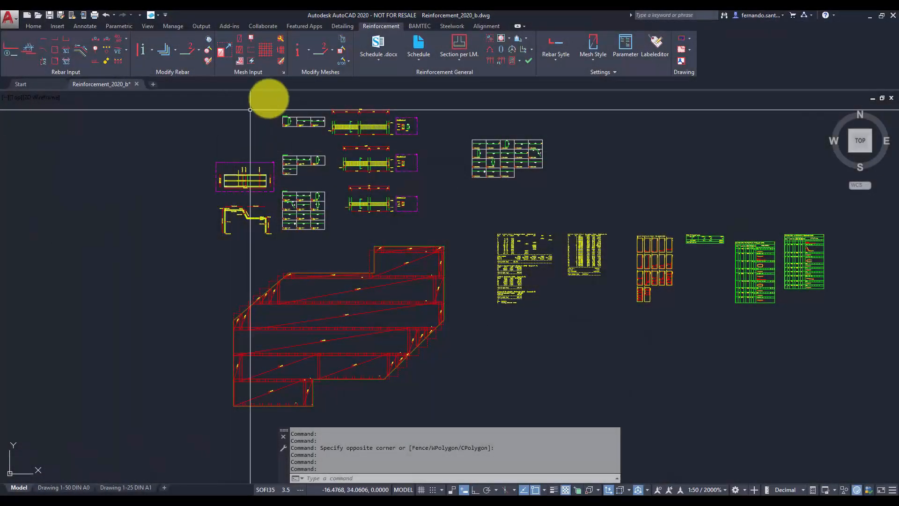
Open the Word reinforcement schedule settings and exclude member M2 from the member selection
click(377, 44)
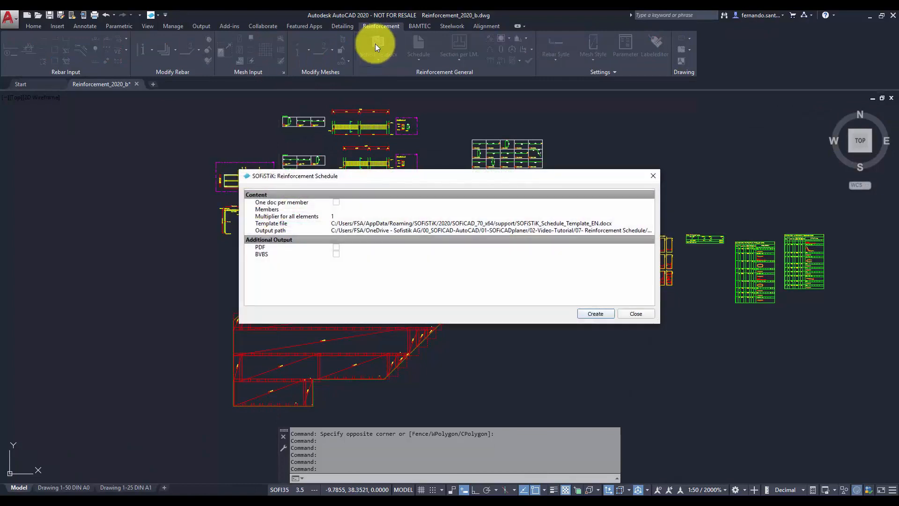
click(278, 211)
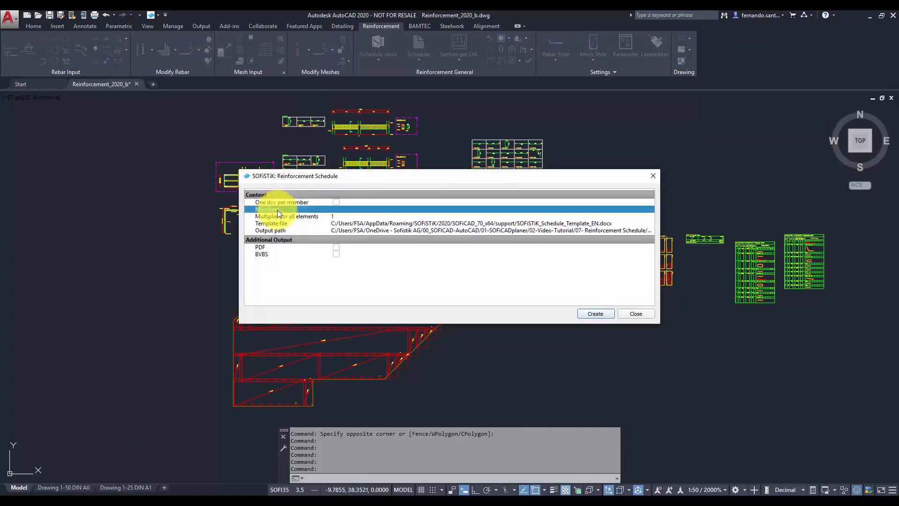
click(338, 210)
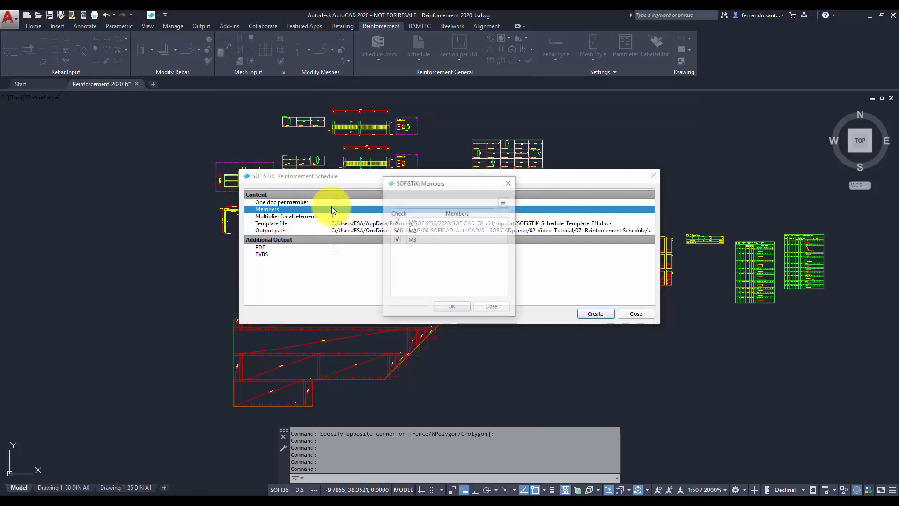
click(397, 231)
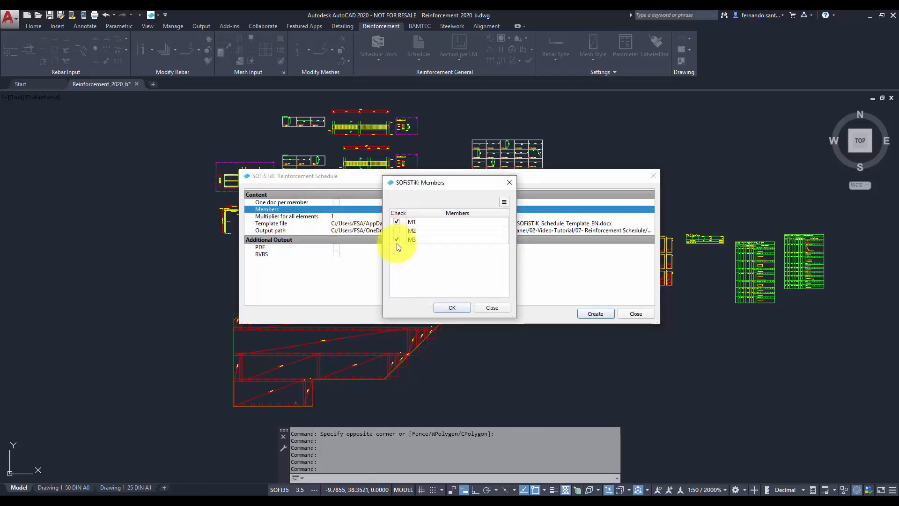
click(439, 307)
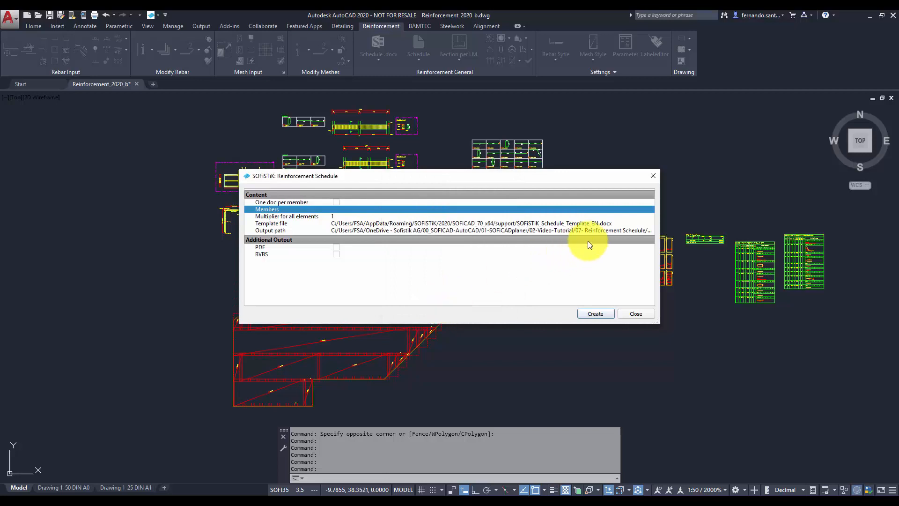
Browse for the schedule's template file and open SOFiSTiK_Schedule_Template_EN.docx in Word
click(623, 223)
click(650, 223)
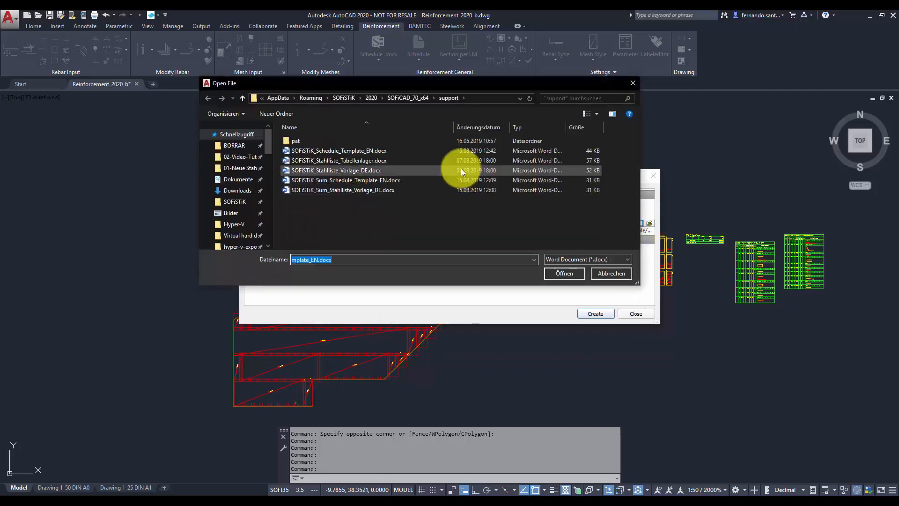
click(437, 151)
right_click(437, 150)
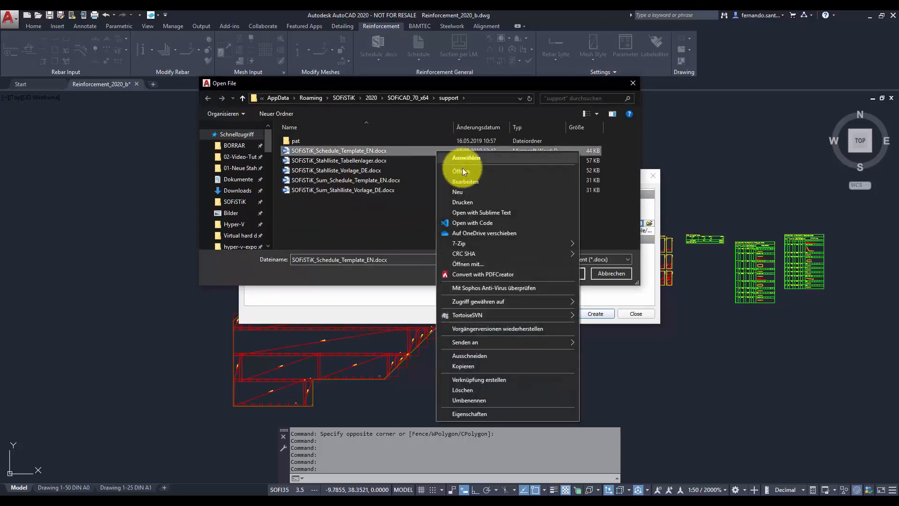
click(465, 173)
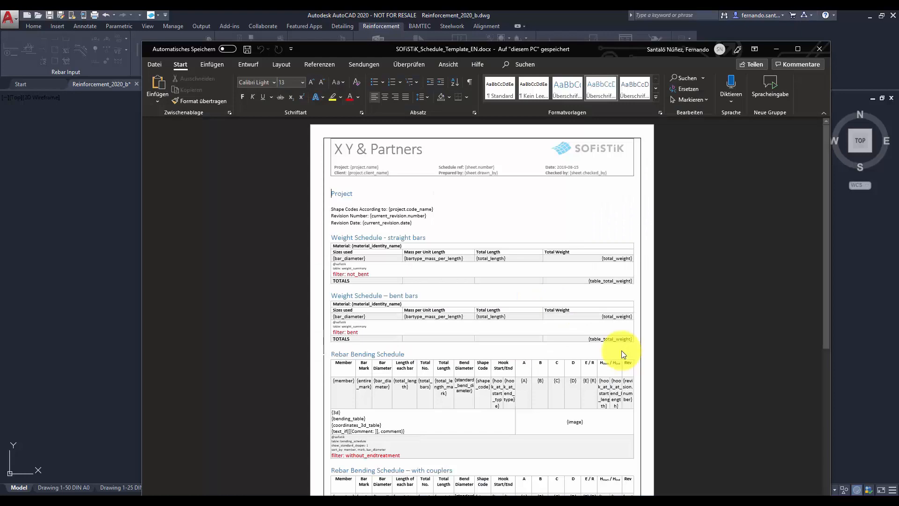
Examine the template's Rebar Bending Schedule columns, the total_bars placeholder and the without_endtreatment filter, and close the document
drag(825, 187, 814, 207)
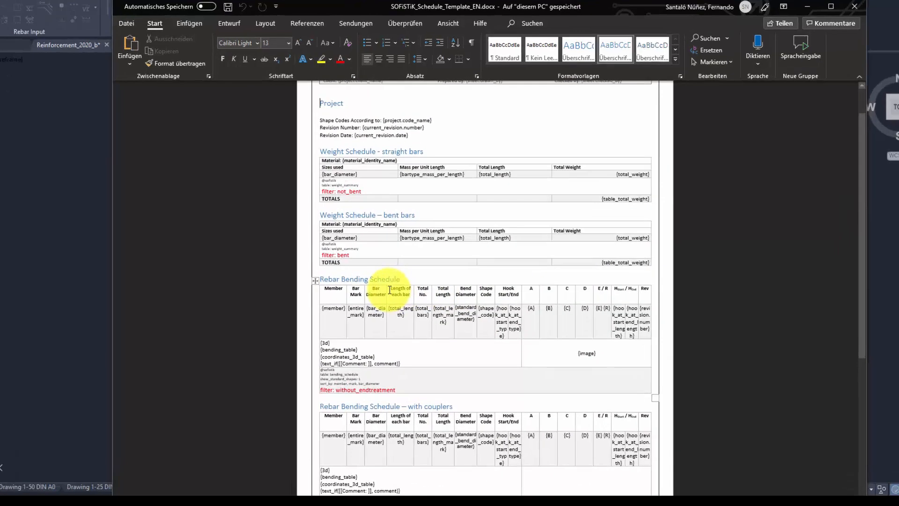
drag(390, 290, 407, 320)
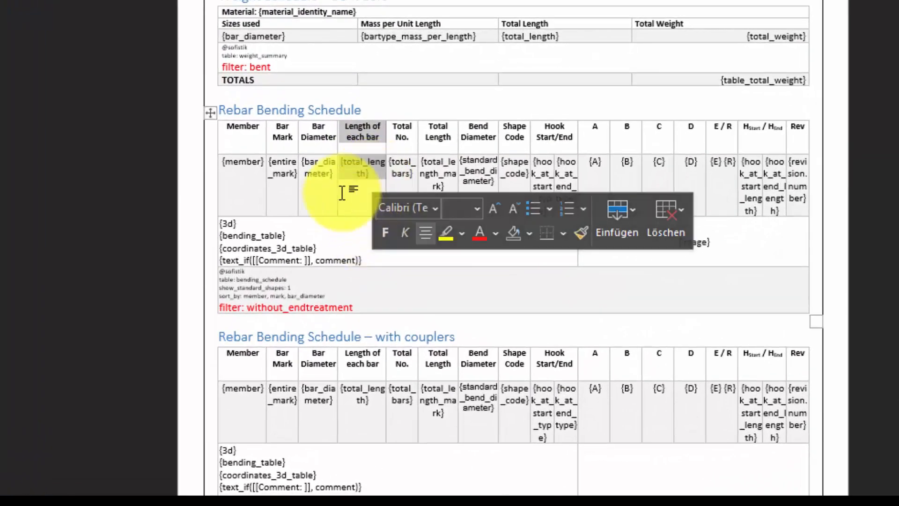
click(342, 193)
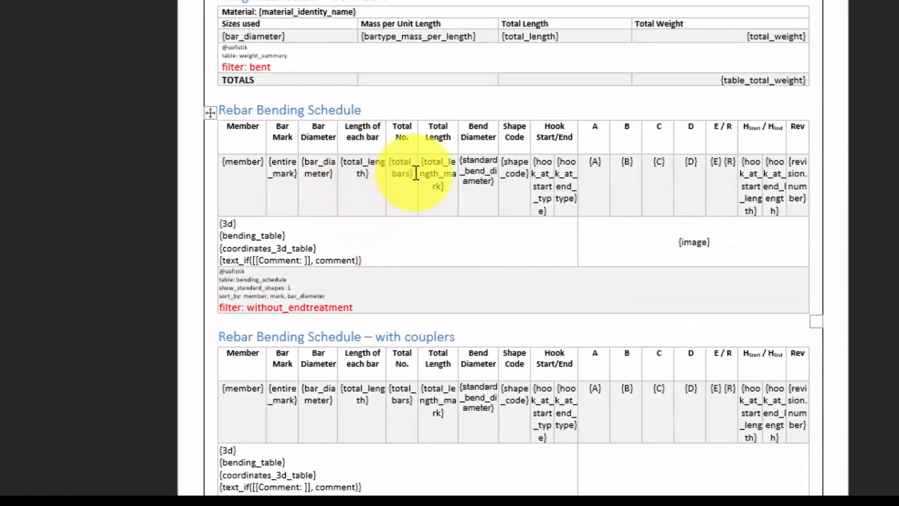
drag(415, 173, 389, 162)
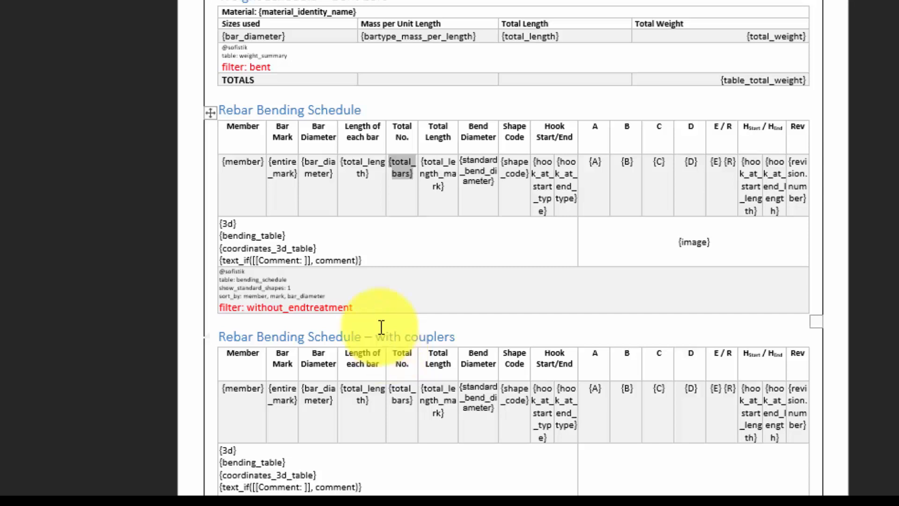
drag(365, 308, 227, 307)
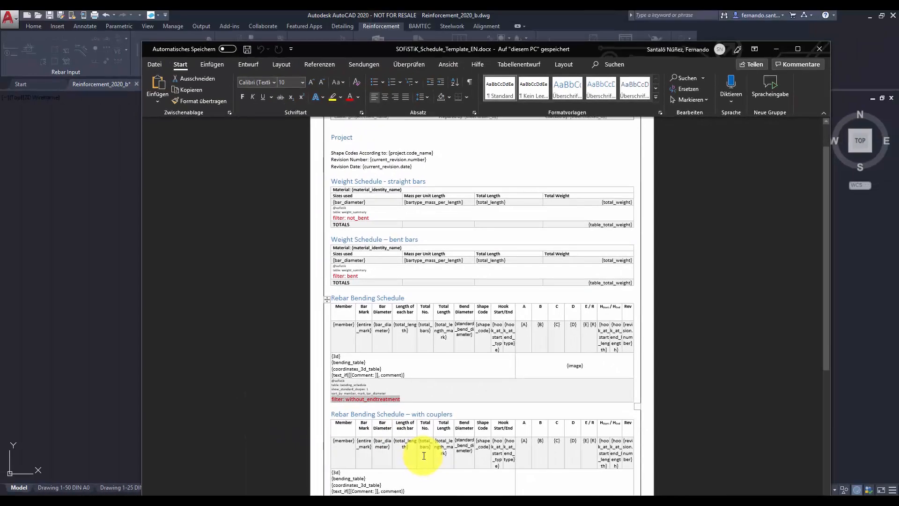
click(482, 387)
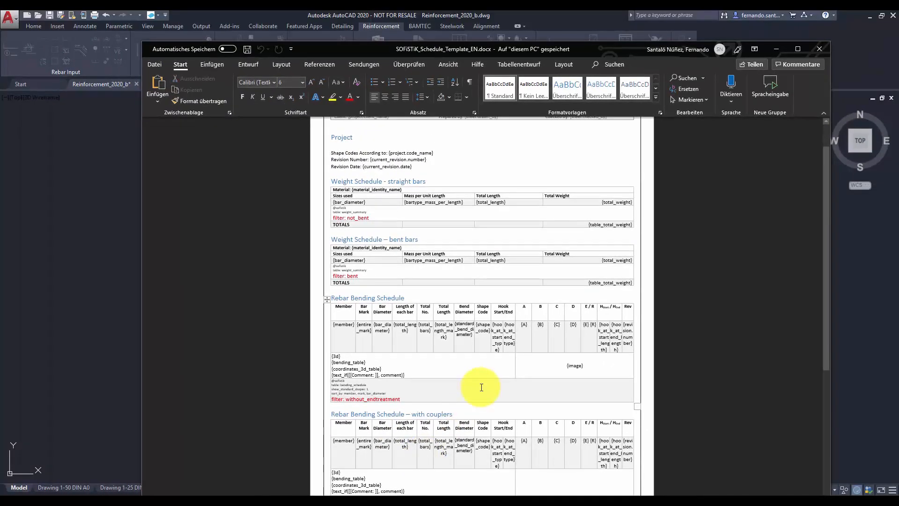
click(822, 54)
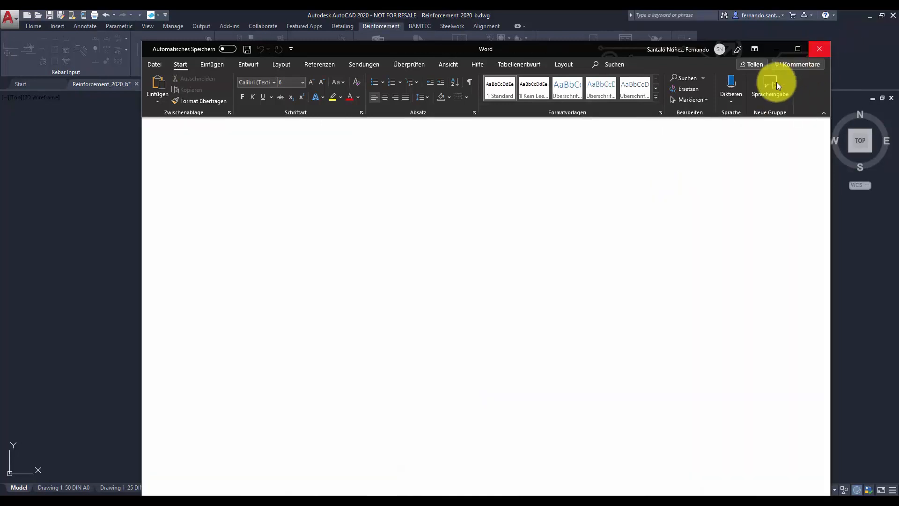
Create the Word reinforcement schedule from SOFiSTiK_Schedule_Template_EN.docx and review its weight, bending and fabric schedules
click(568, 271)
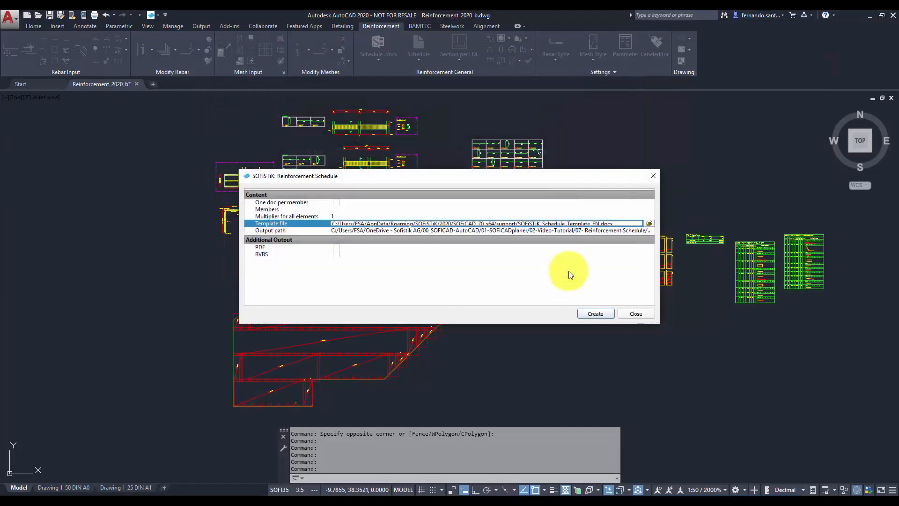
click(594, 314)
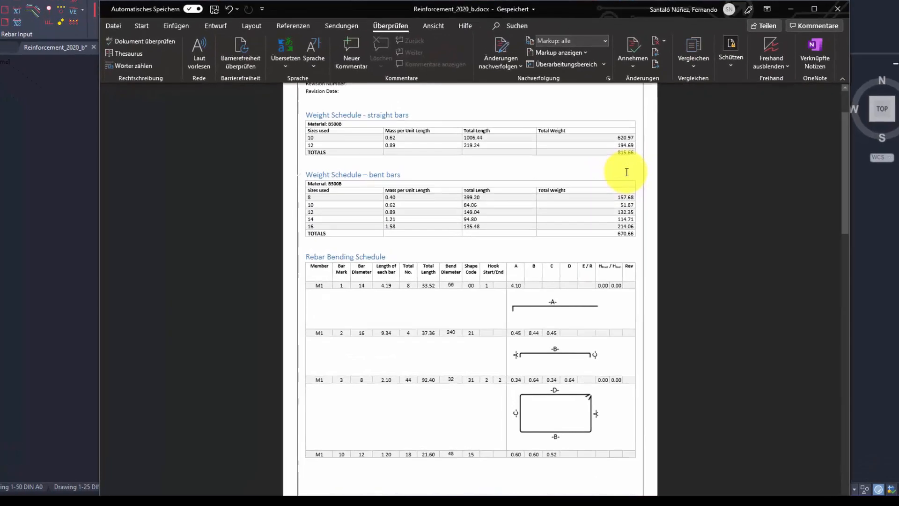
scroll(628, 134, down, 5)
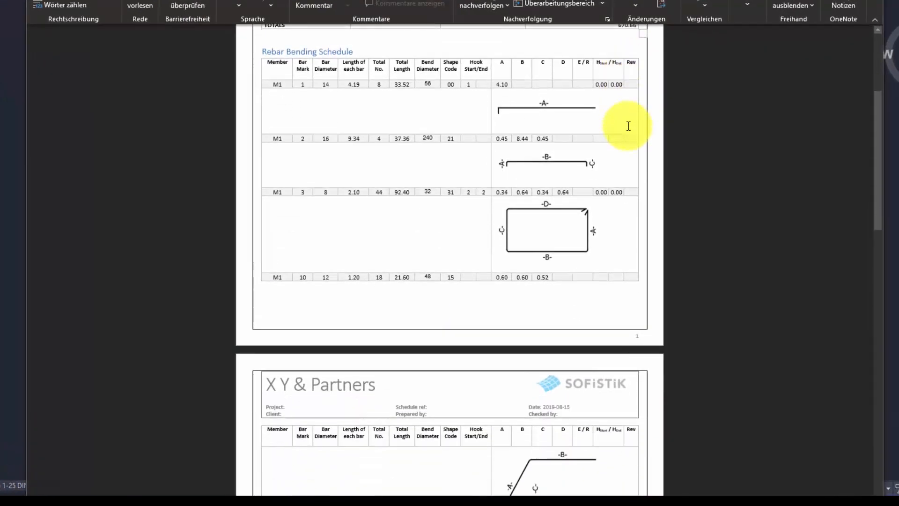
scroll(628, 127, down, 8)
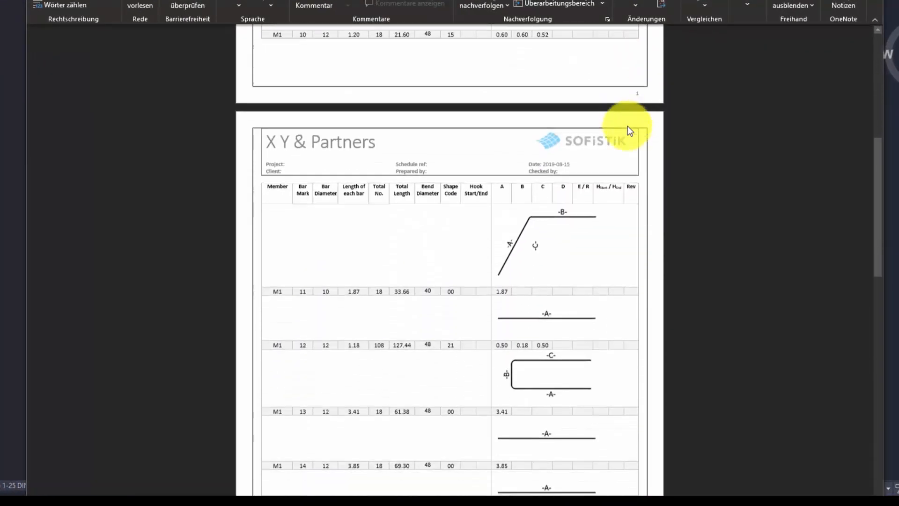
scroll(629, 126, down, 10)
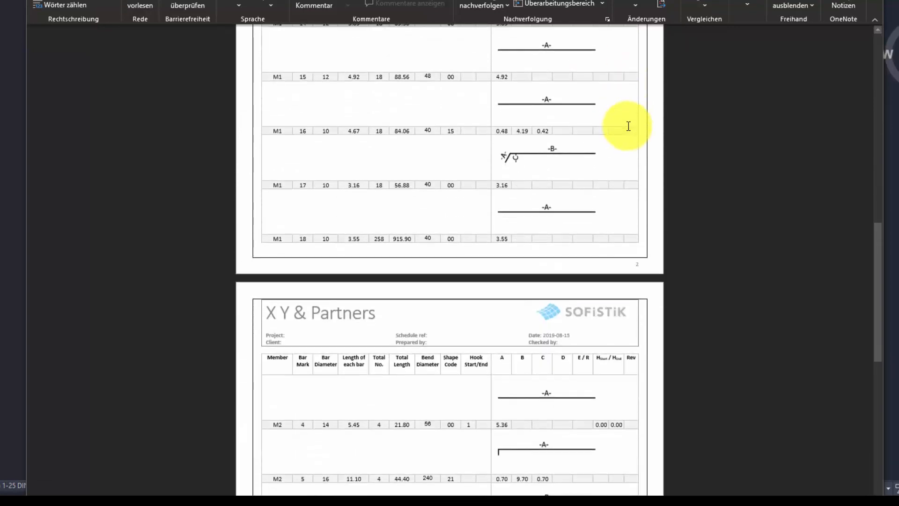
scroll(628, 126, down, 7)
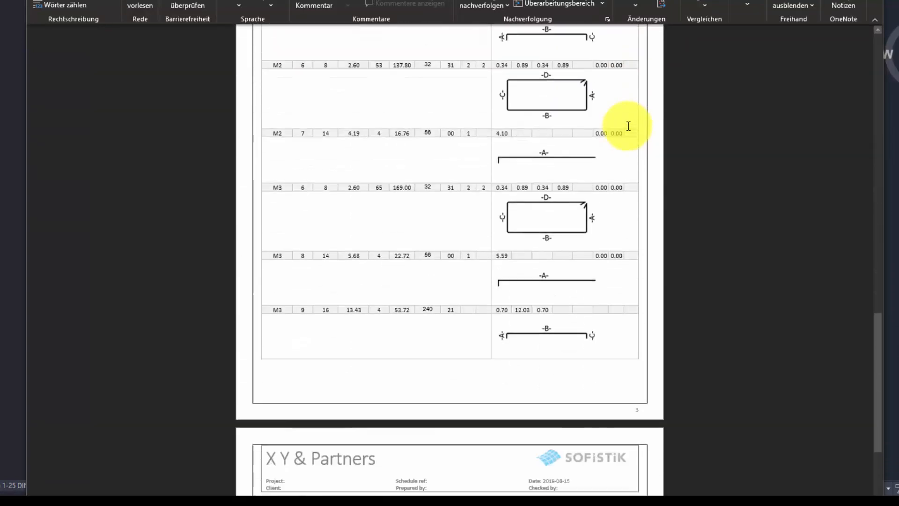
scroll(629, 126, down, 6)
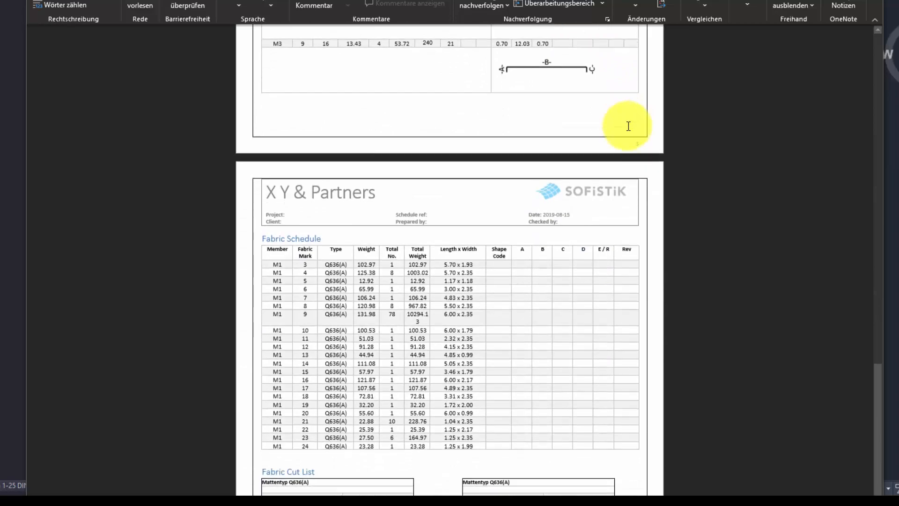
scroll(628, 125, down, 2)
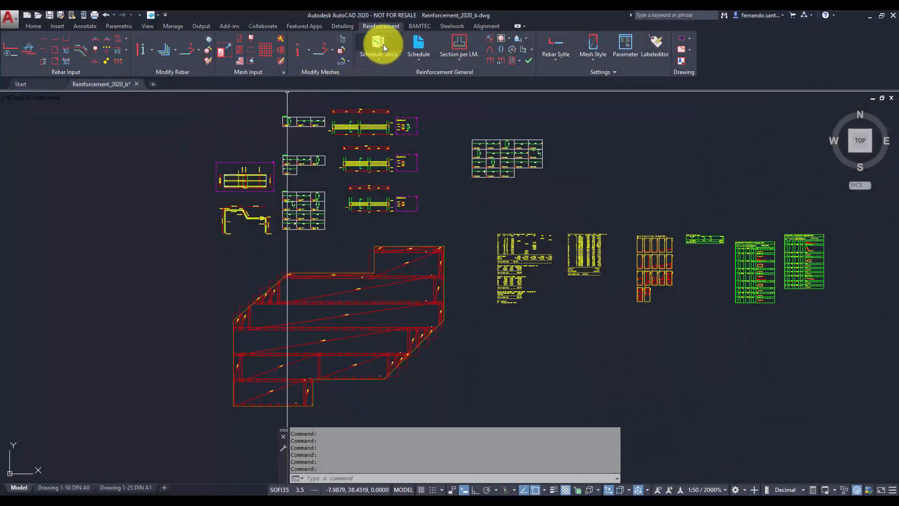
Open the Word difference schedule settings and limit the member selection to M1
click(383, 58)
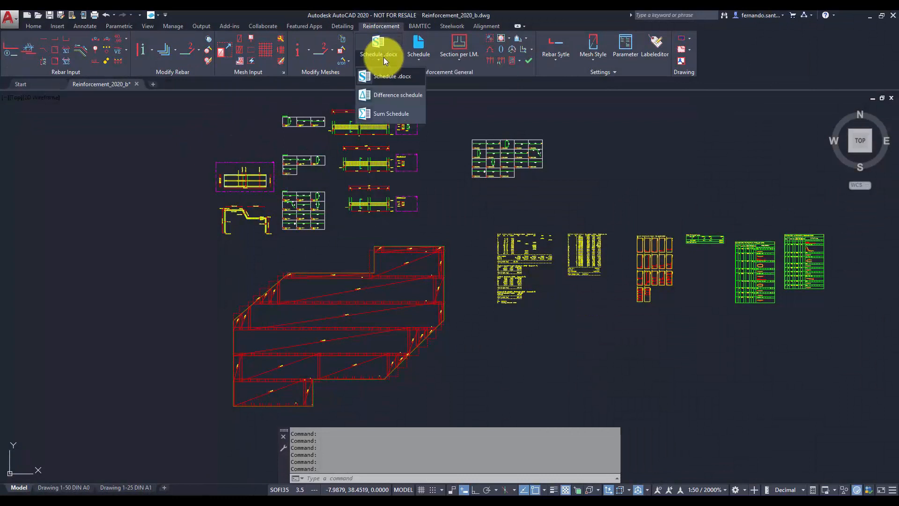
click(410, 95)
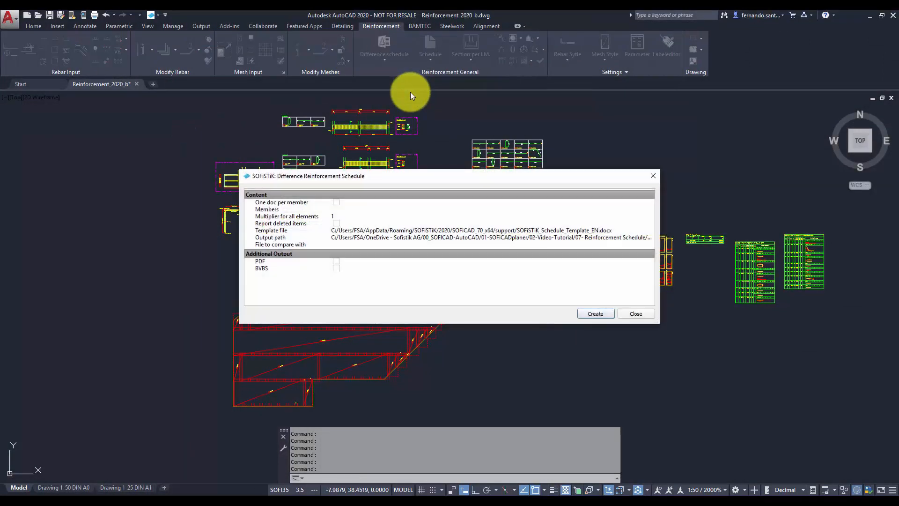
click(347, 209)
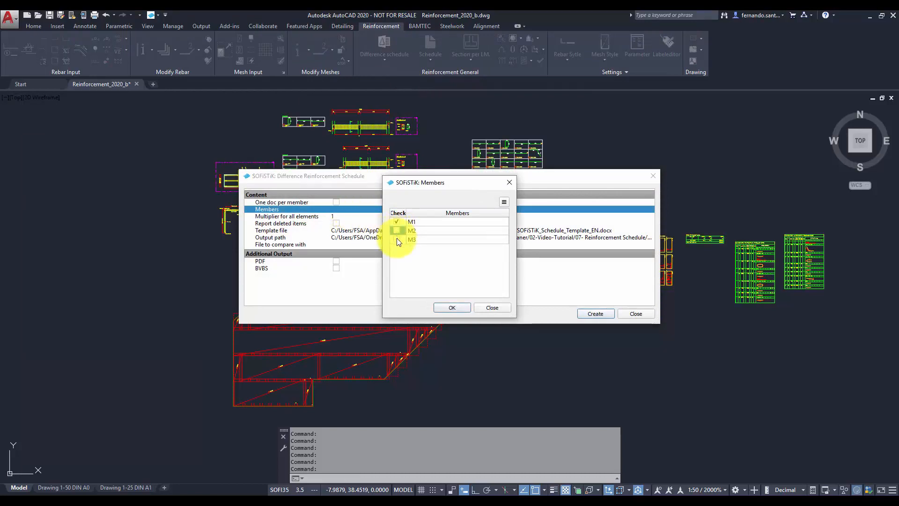
click(450, 307)
Create the Word difference schedule in comparison to Reinforcement_2020.dwg and review it in an enlarged document window
click(335, 244)
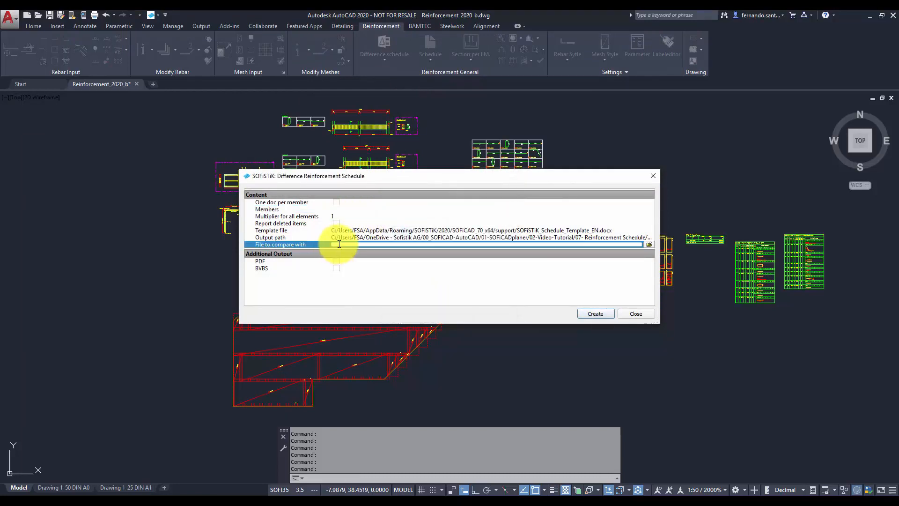
click(649, 244)
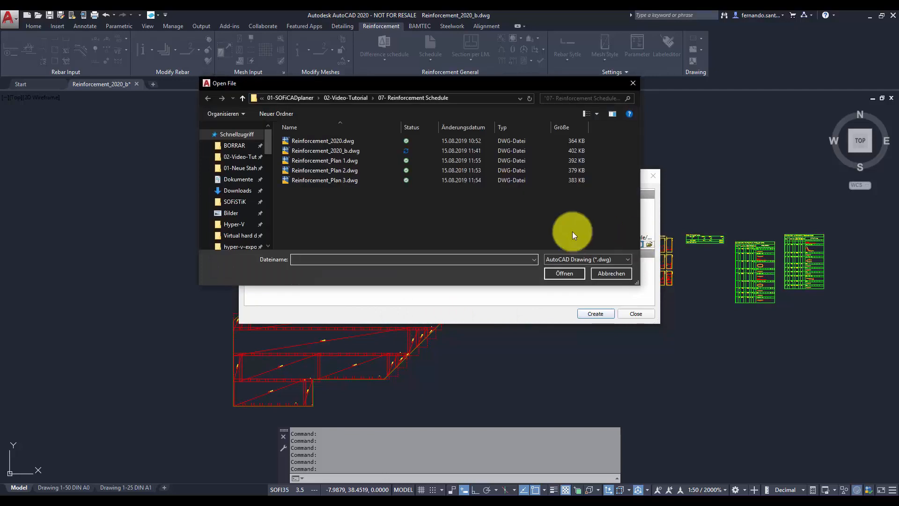
click(374, 141)
click(558, 271)
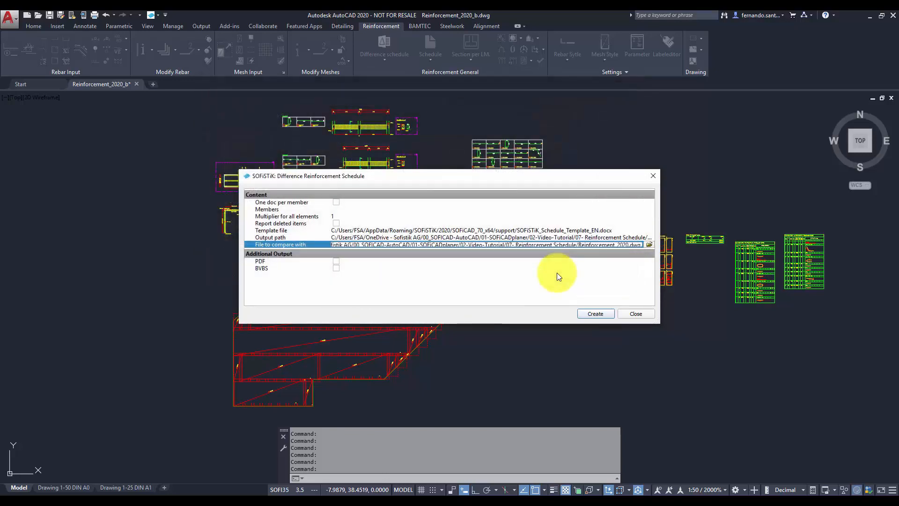
click(588, 314)
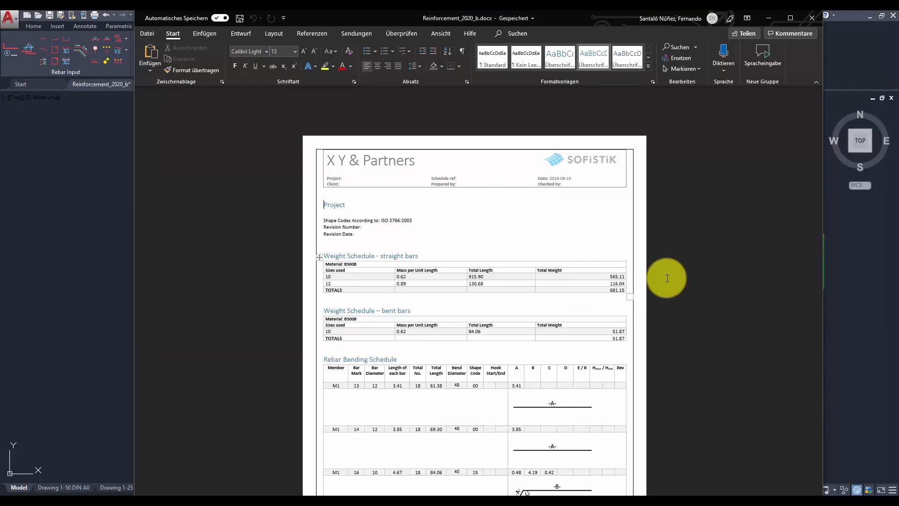
drag(611, 17, 614, 1)
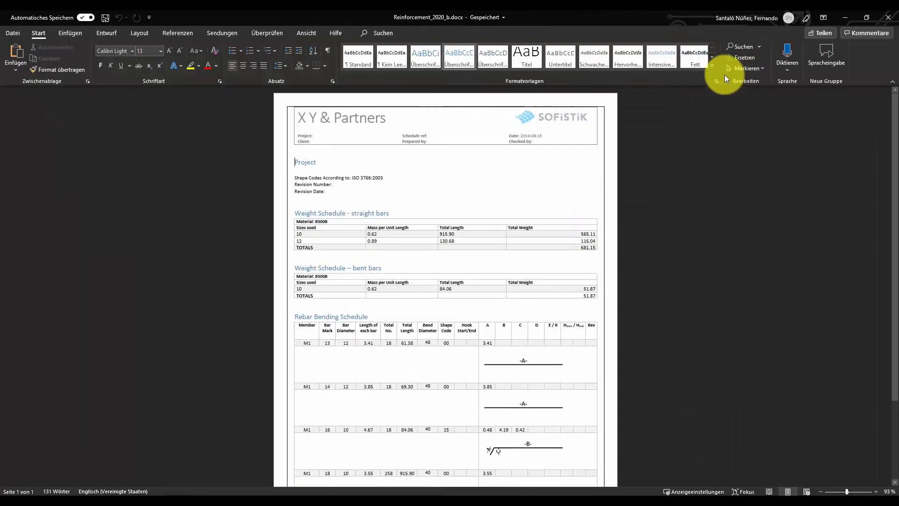
drag(891, 116, 890, 189)
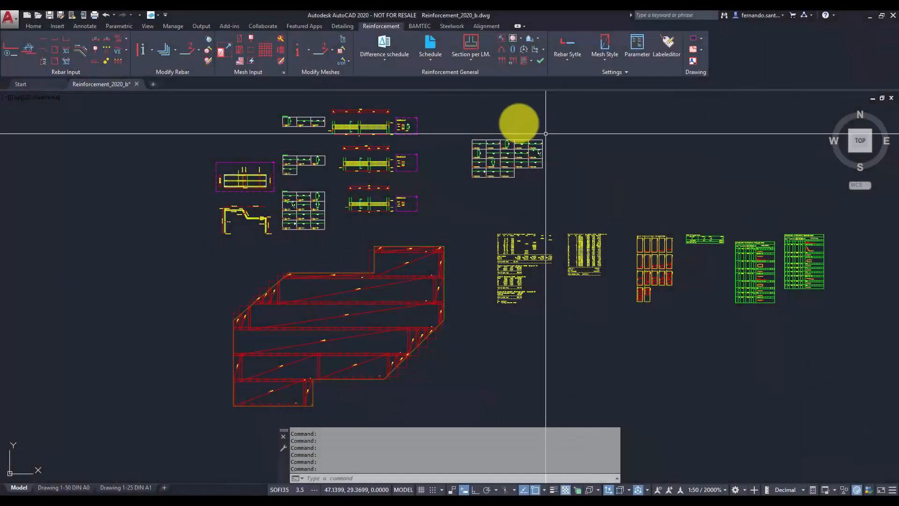
Open the Word sum schedule settings and choose SOFiSTiK_Sum_Schedule_Template_EN.docx as the template file
click(398, 63)
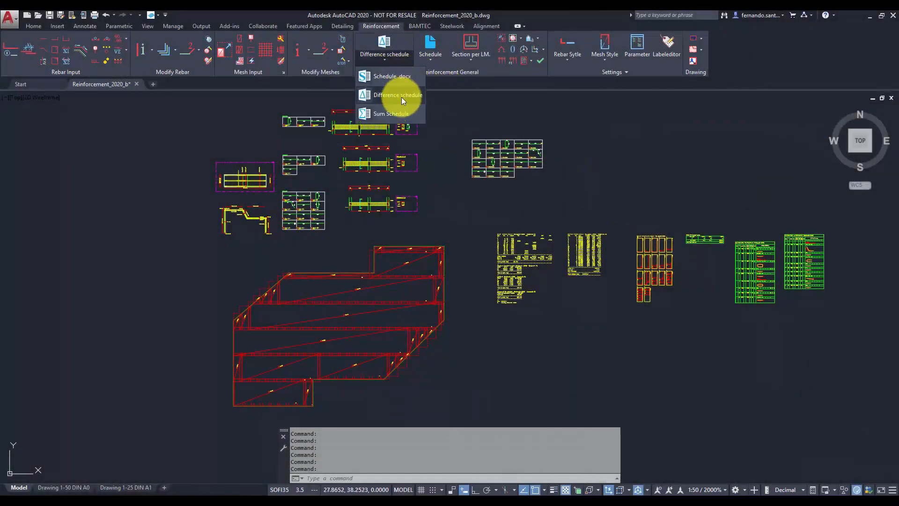
click(401, 113)
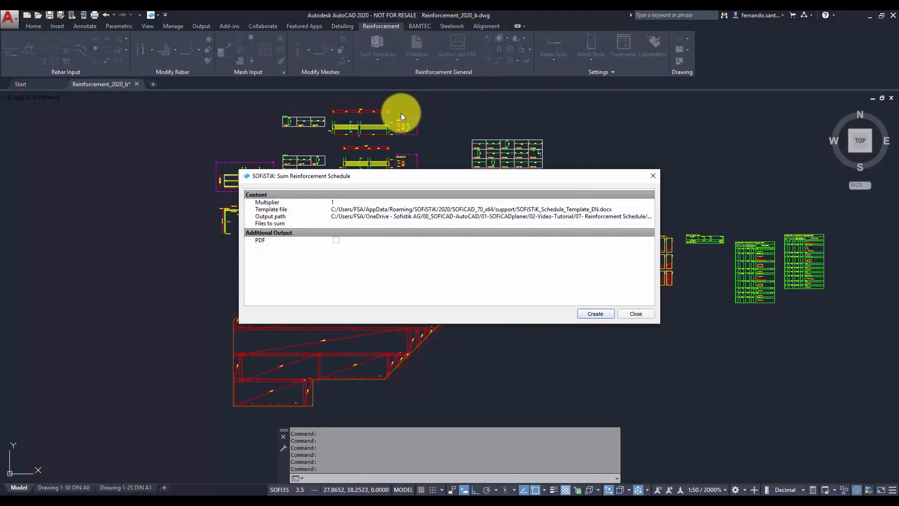
click(574, 210)
click(650, 209)
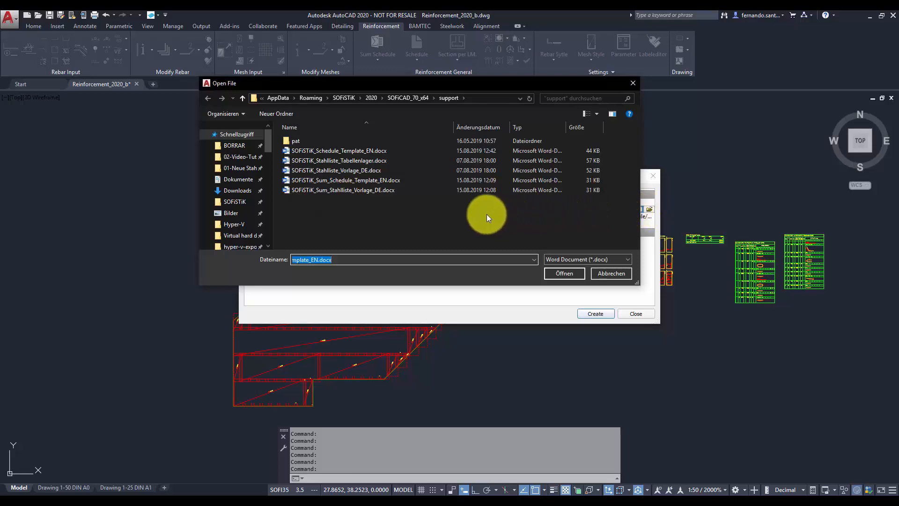
click(427, 183)
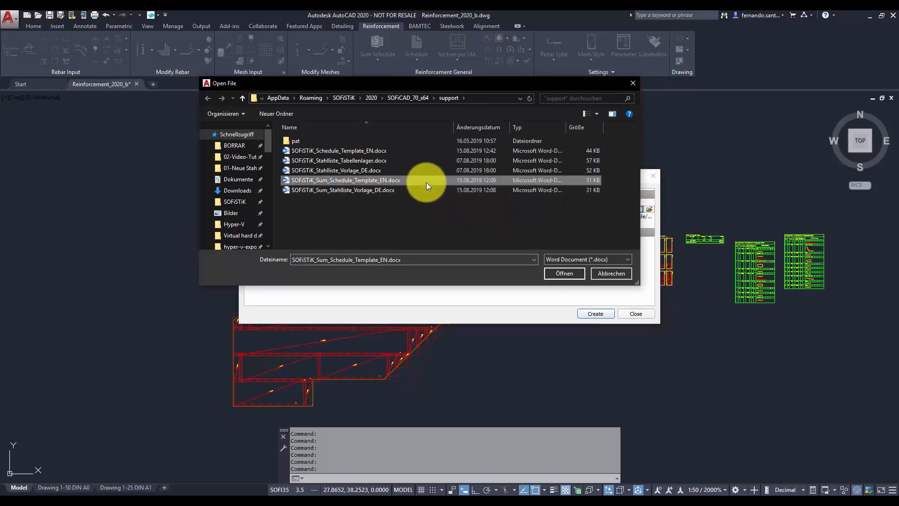
click(565, 275)
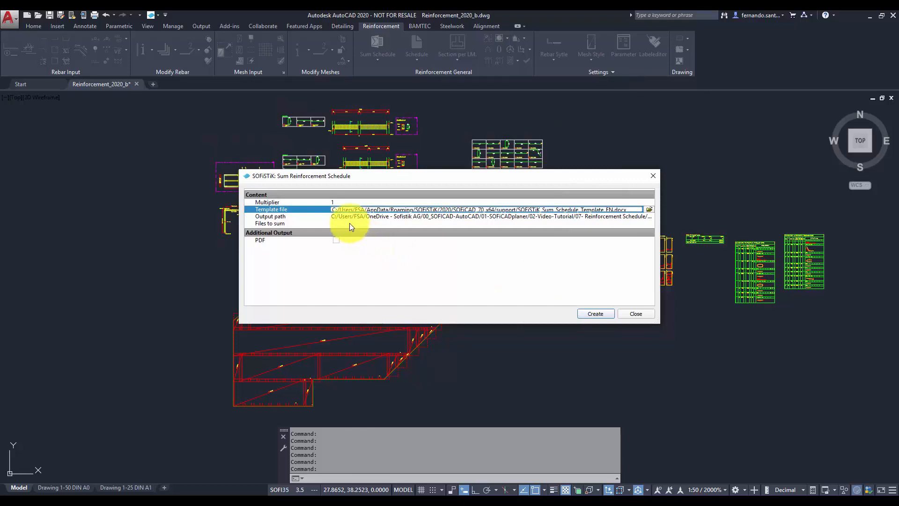
Add Reinforcement_2020_b.dwg, Reinforcement_Plan 1.dwg, Reinforcement_Plan 2.dwg and Reinforcement_Plan 3.dwg as files to sum and create the sum schedule
click(336, 223)
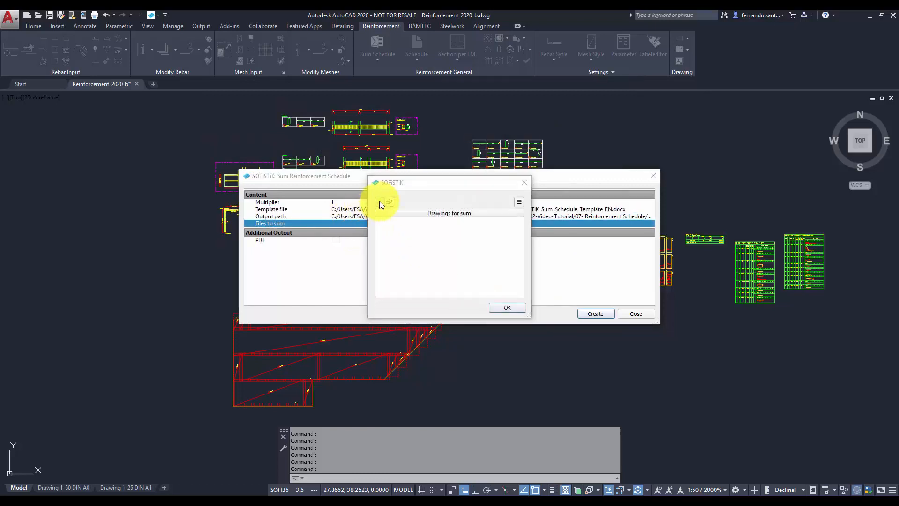
click(379, 202)
click(413, 204)
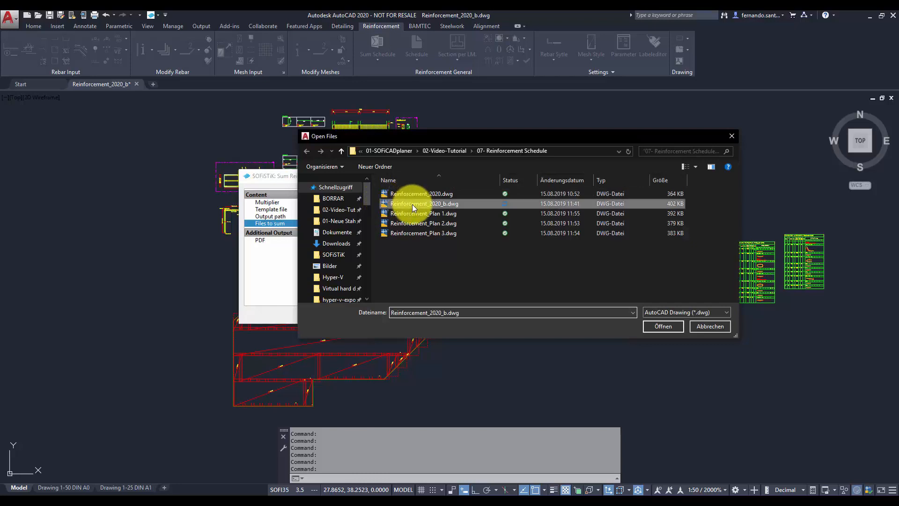
shift+click(414, 214)
shift+click(415, 223)
shift+click(415, 232)
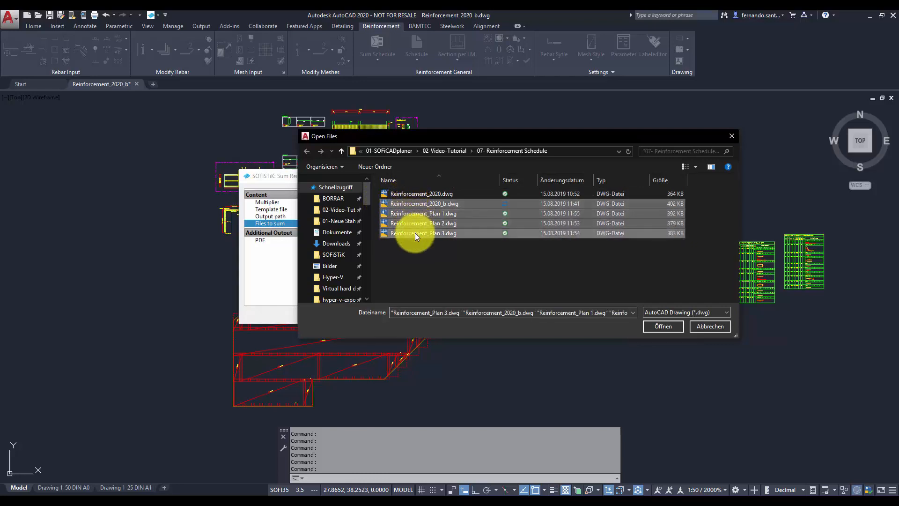
click(649, 327)
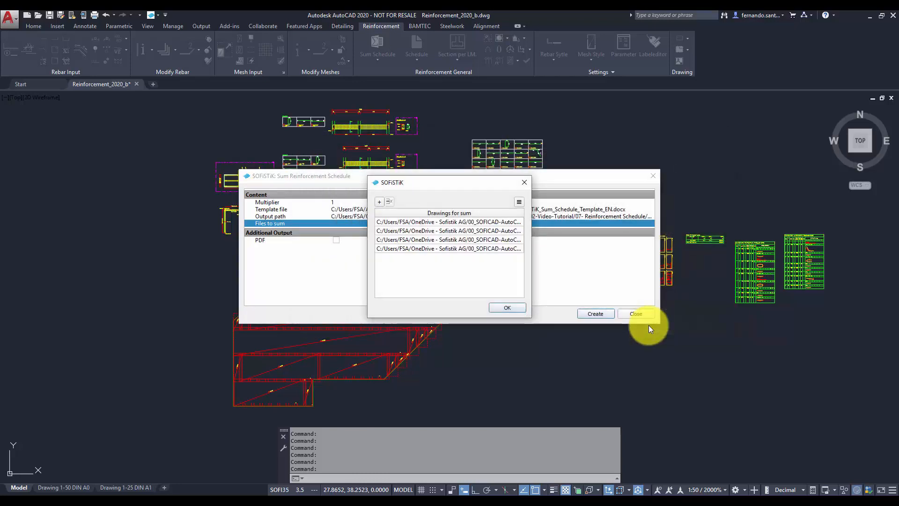
click(523, 311)
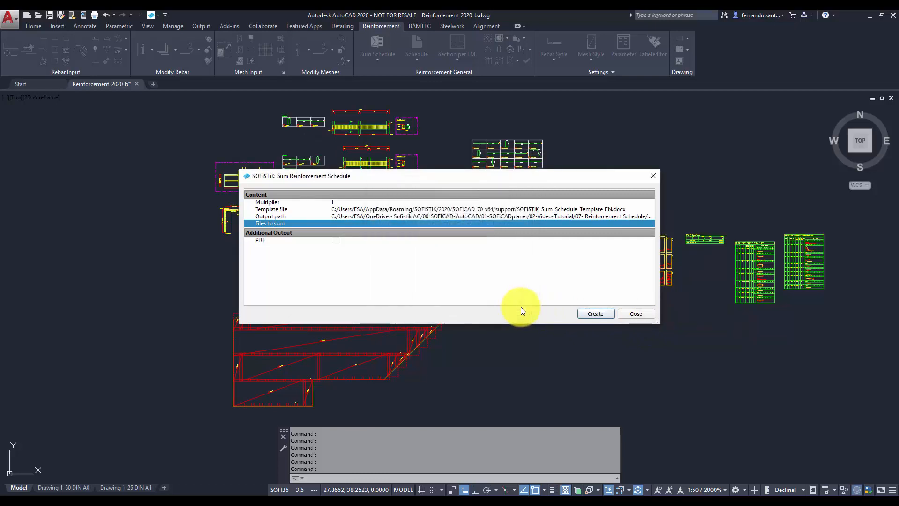
click(591, 313)
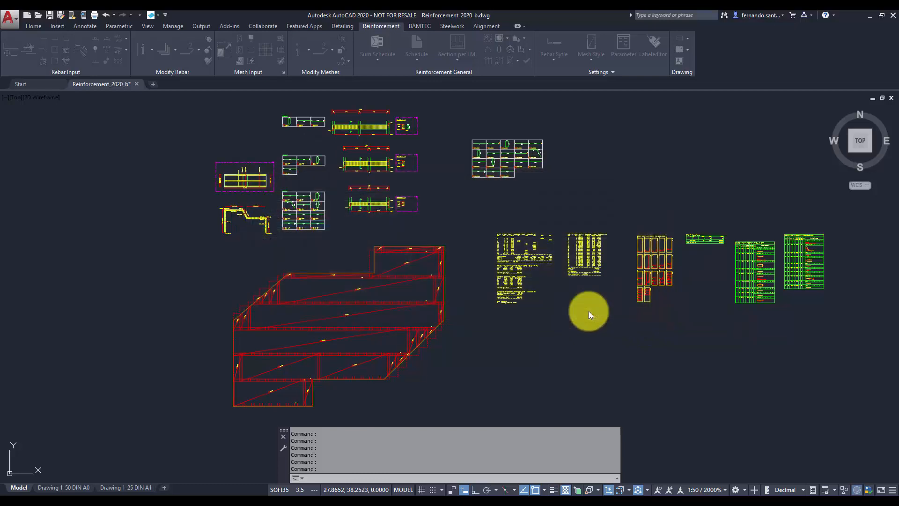